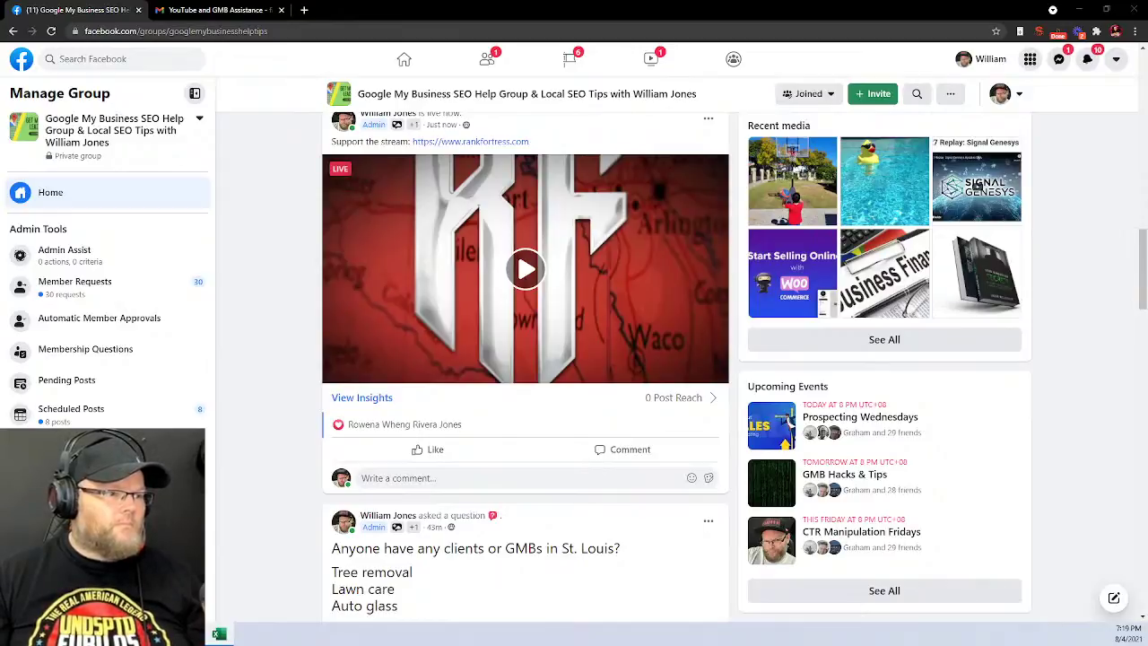
Switch to Gmail, start a new message and paste the copied recipient list as Bcc
click(186, 18)
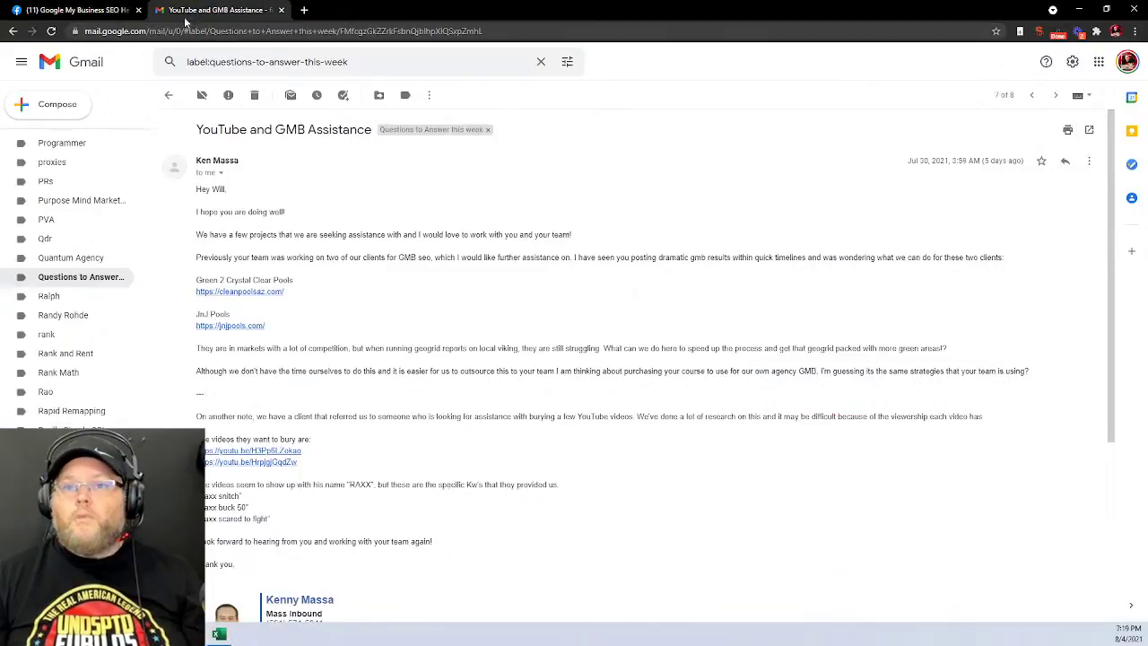
click(51, 102)
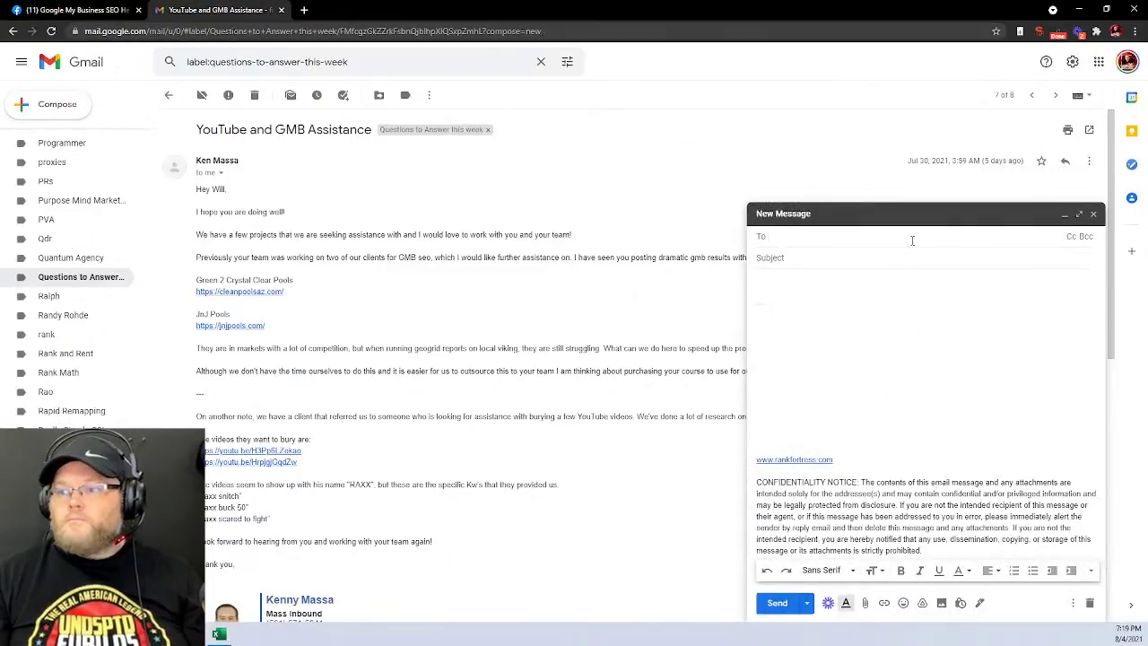
click(1086, 236)
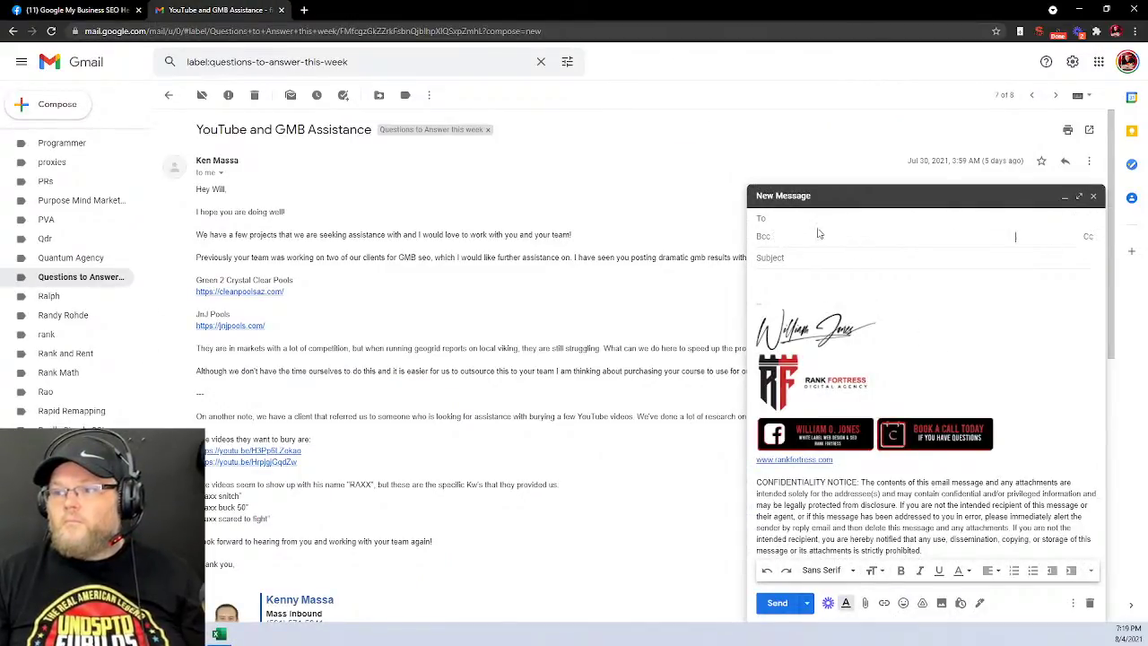
key(ctrl+v)
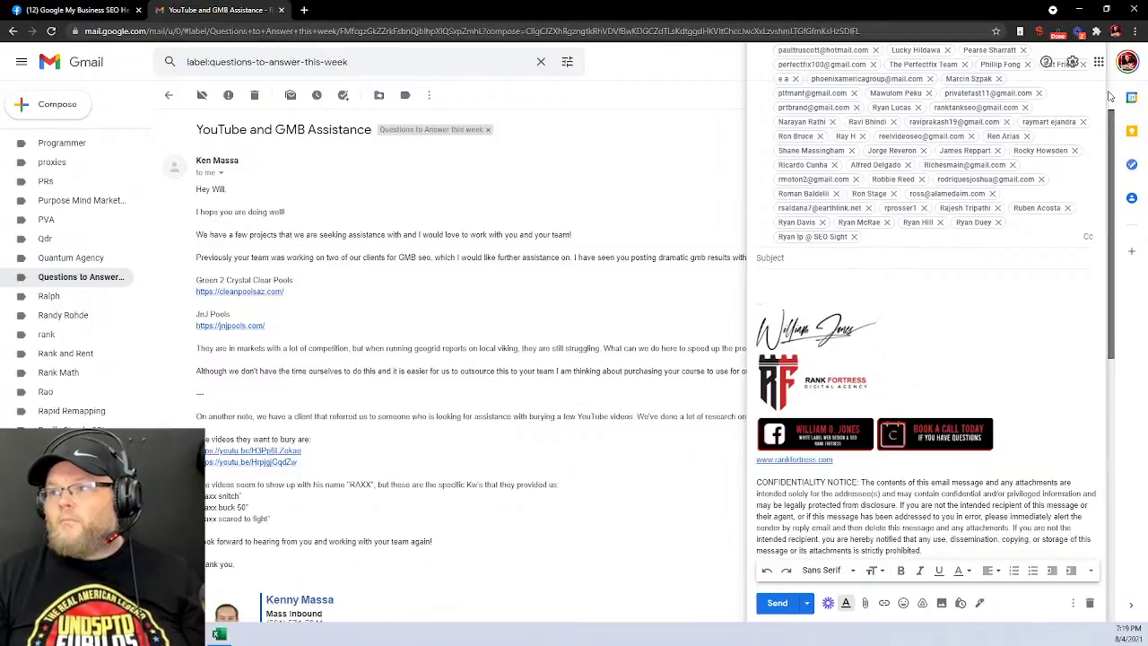
click(1001, 323)
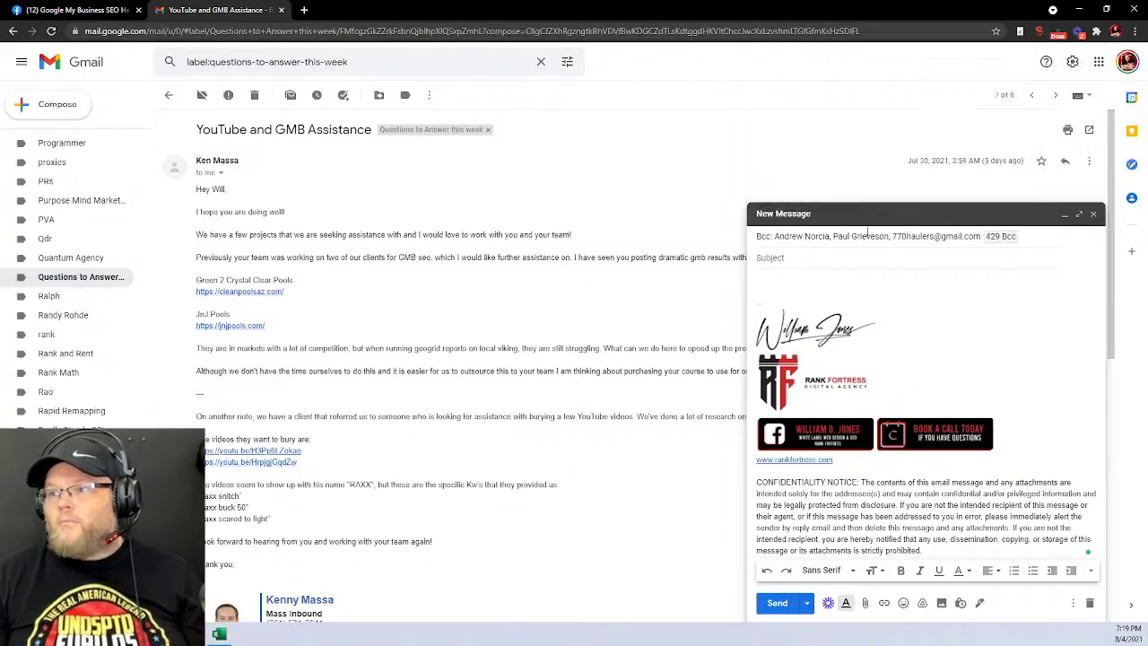
Add the sender's own Gmail address as the To recipient of the new message
click(1022, 235)
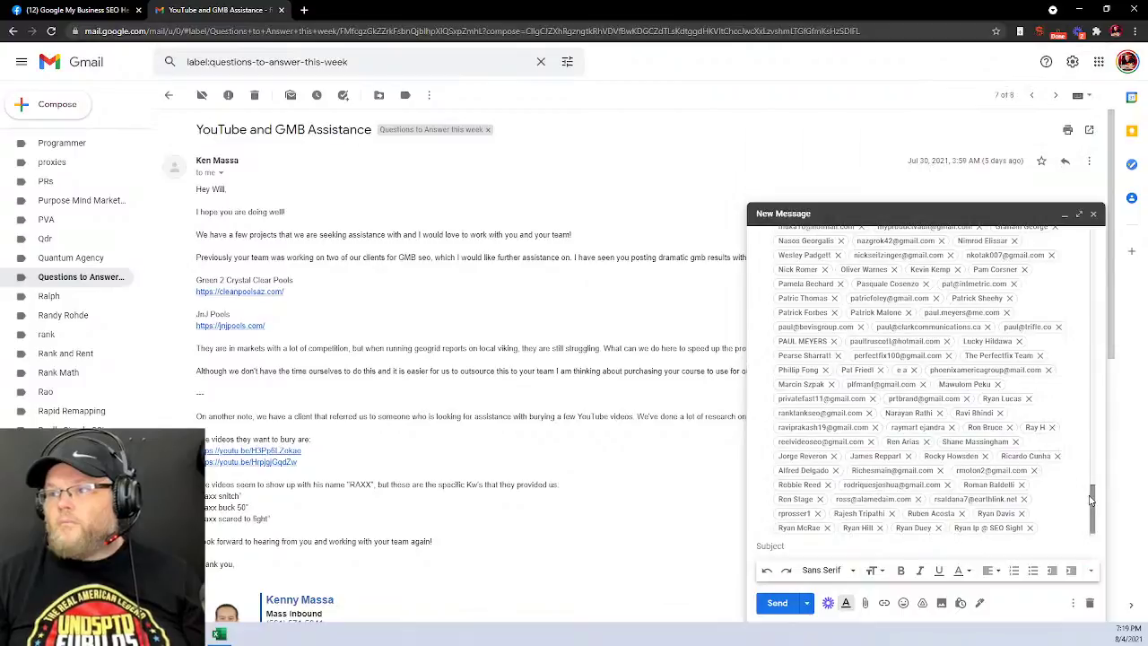
drag(1093, 501, 1106, 218)
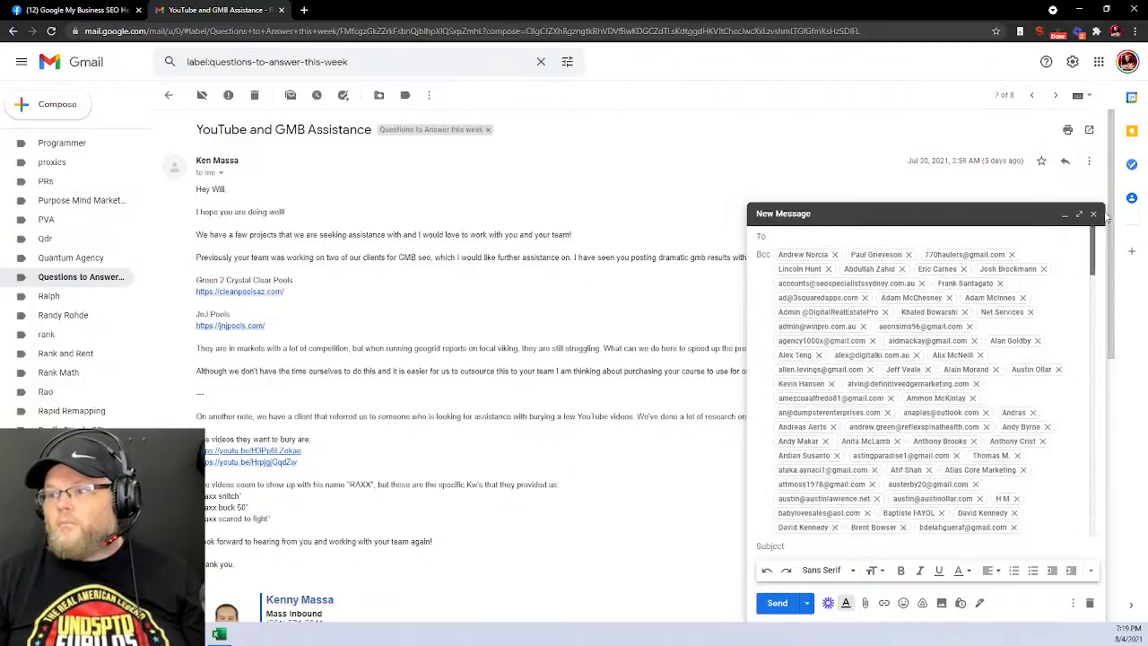
click(795, 237)
text(fil)
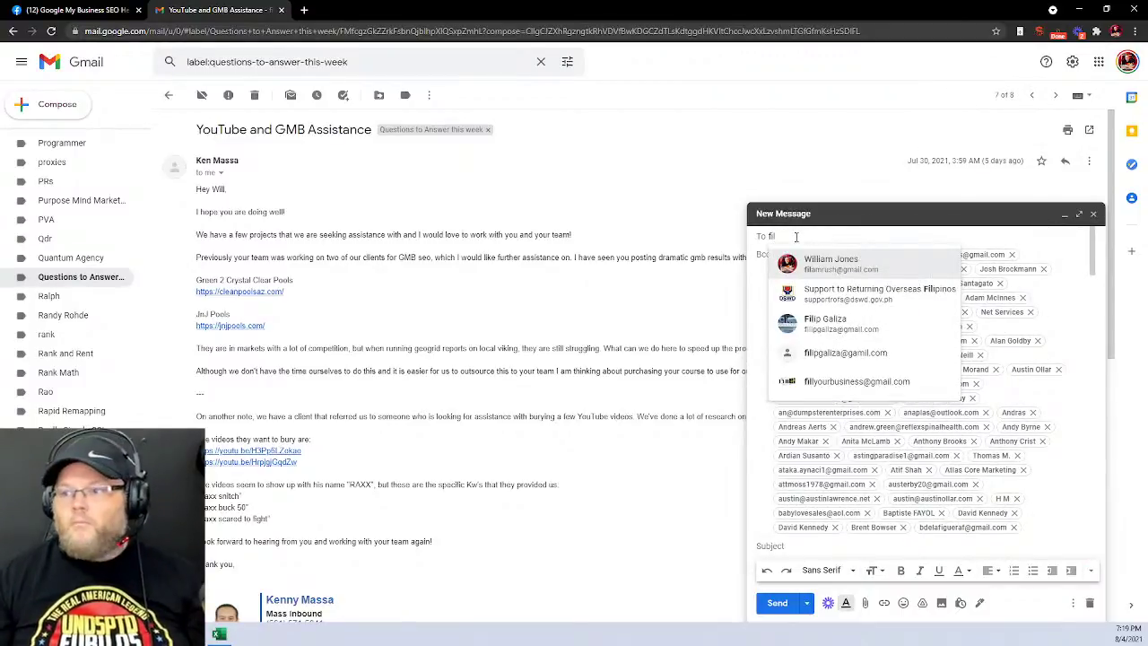
click(835, 267)
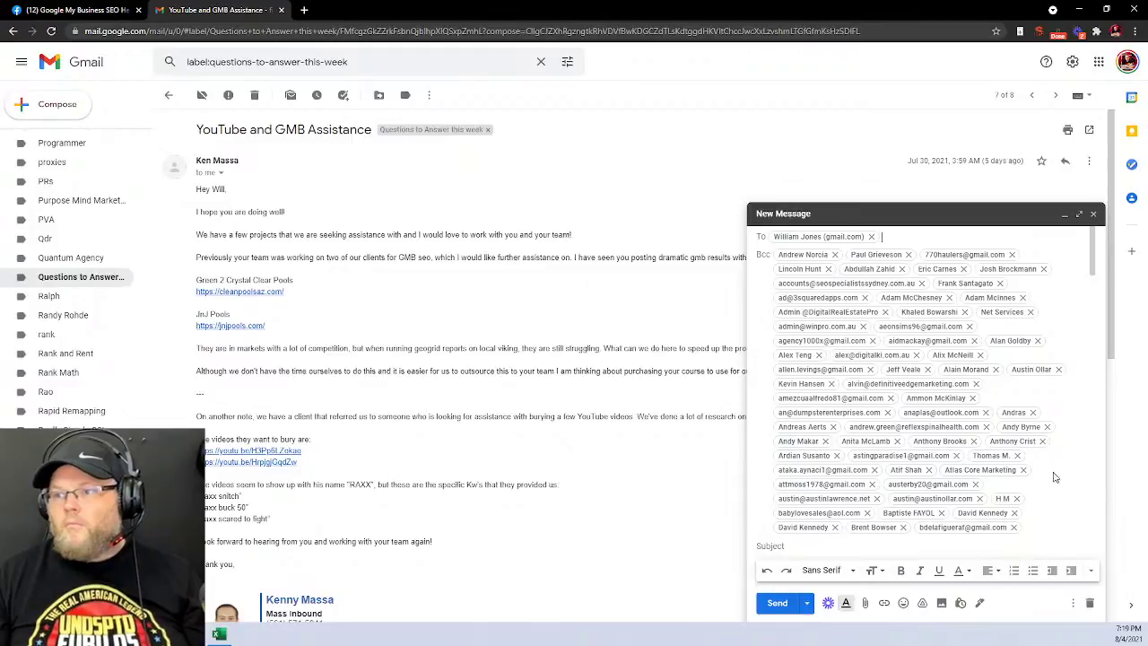
scroll(1018, 516, down, 10)
click(879, 545)
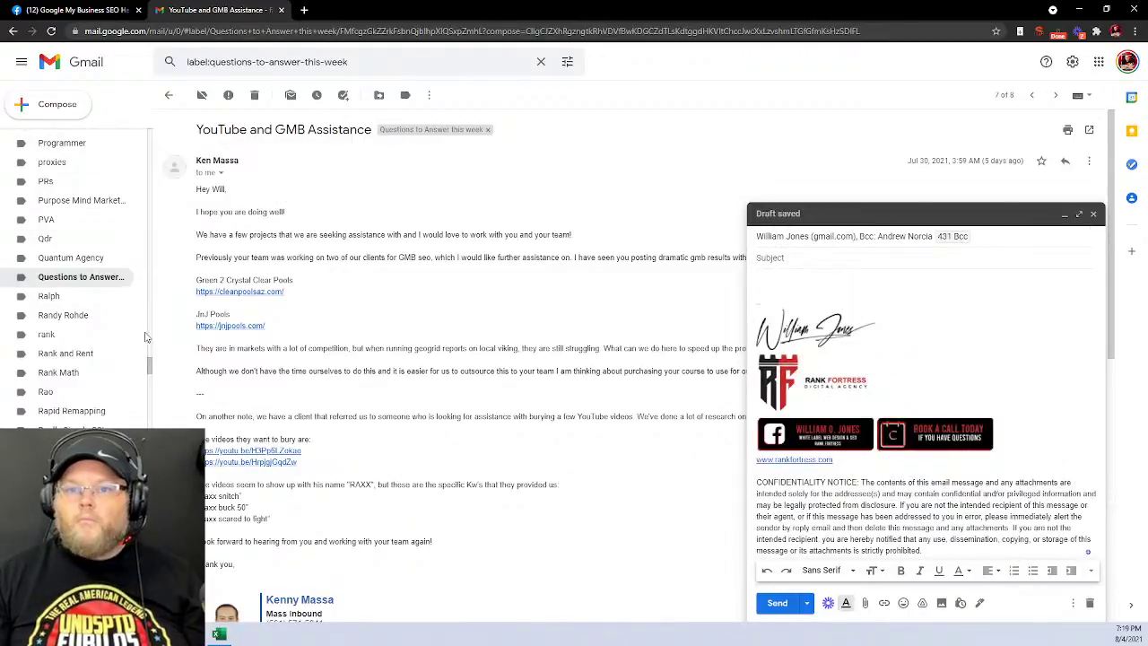
Copy the subject "Google My Business Live SEO Audits: take these steps to rank" from the newest inbox email into the draft's subject
scroll(150, 359, up, 2)
scroll(151, 358, up, 3)
click(71, 141)
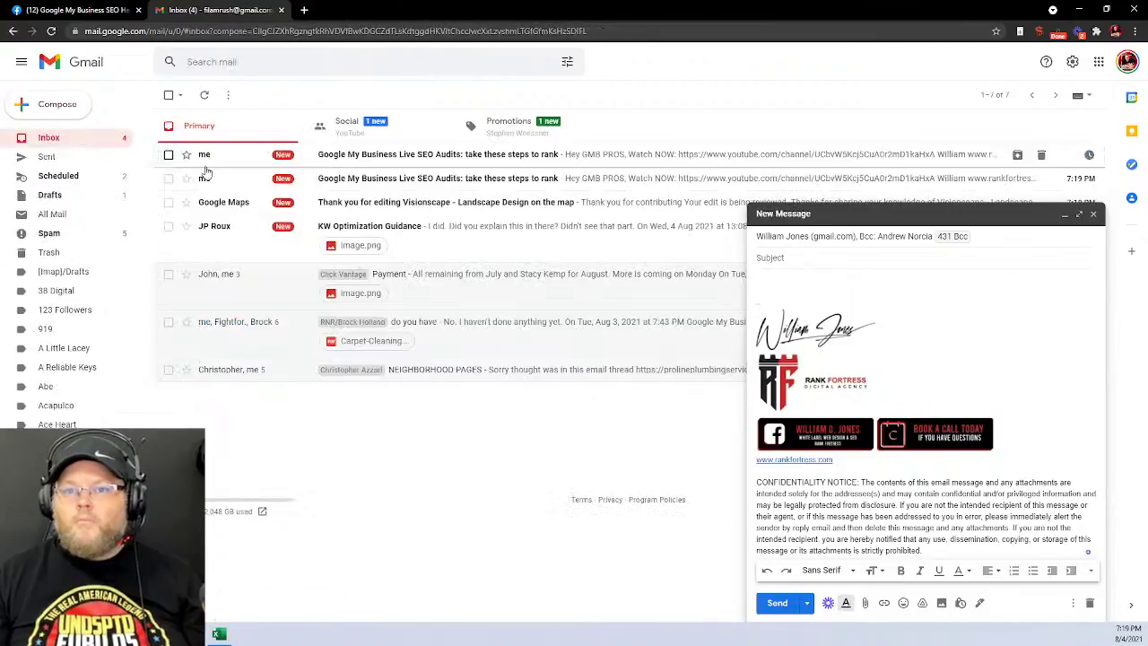
click(354, 160)
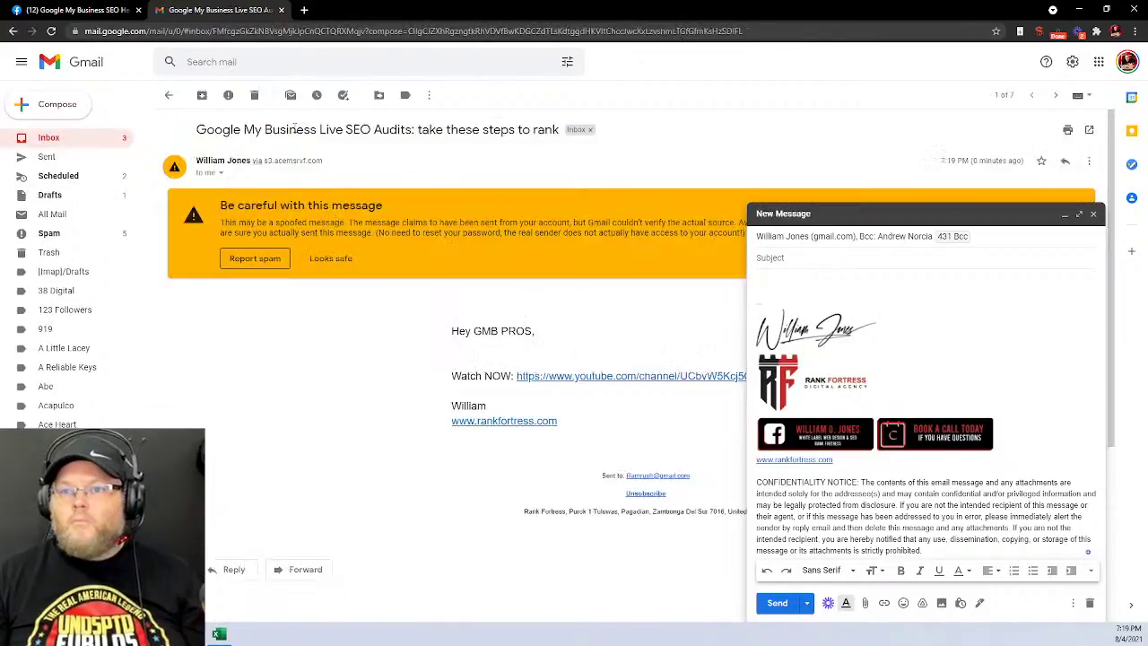
triple_click(303, 129)
key(ctrl+c)
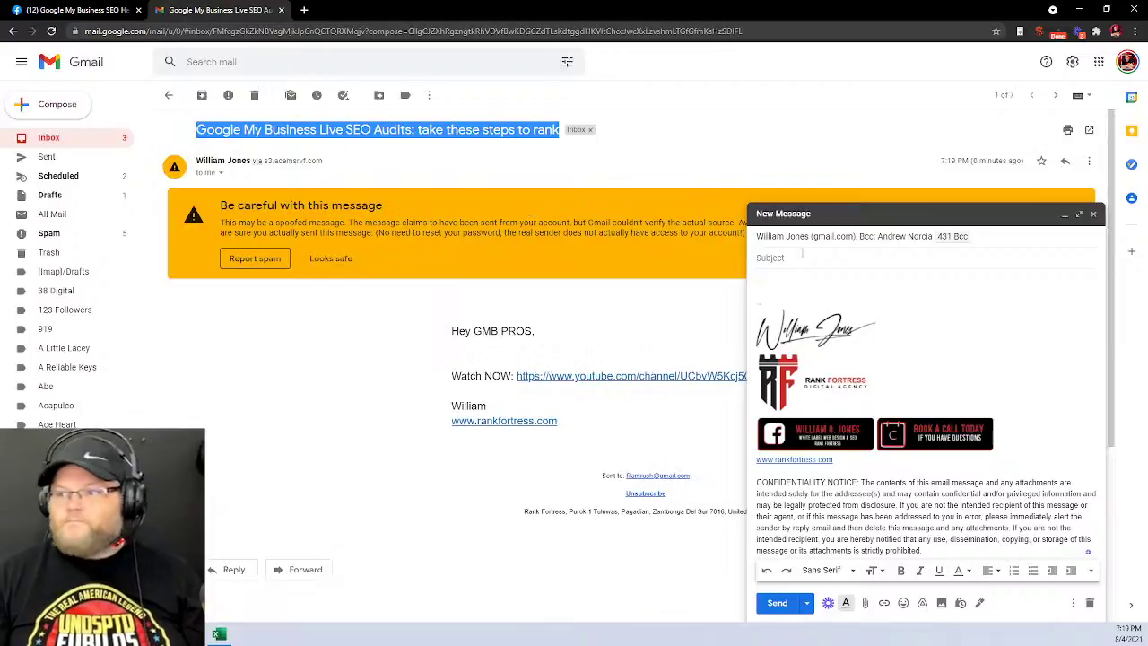
click(801, 256)
key(ctrl+v)
Copy the "Watch NOW:" line with its YouTube channel link from the open email into the draft's body
click(791, 278)
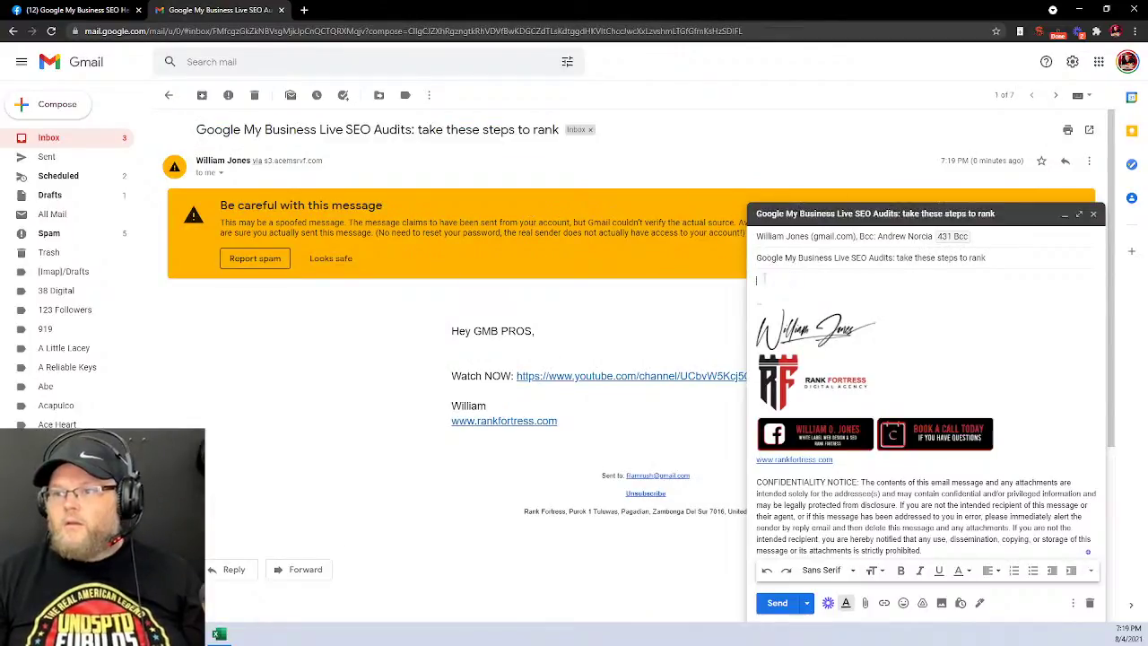
triple_click(463, 375)
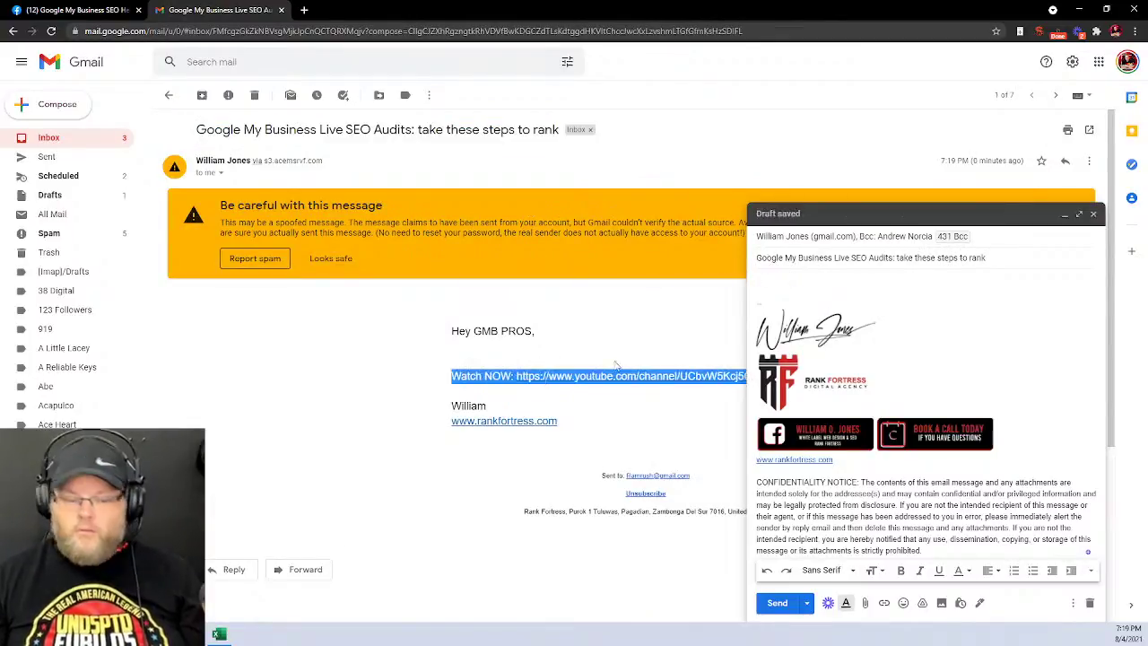
click(805, 295)
text(Watch NOW: https://www.youtube.com/channel/UCbvW5Kcj5CuA0r2mD1kaHxA)
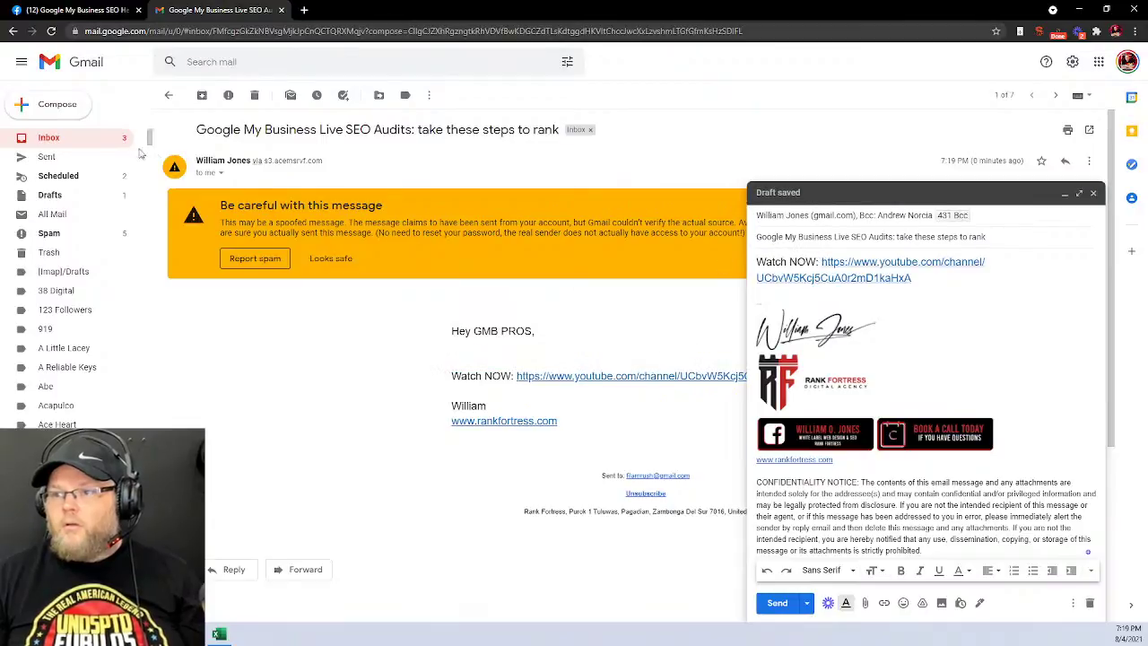
Start a second message with the same "Watch NOW:" link line and the first draft's subject
click(57, 105)
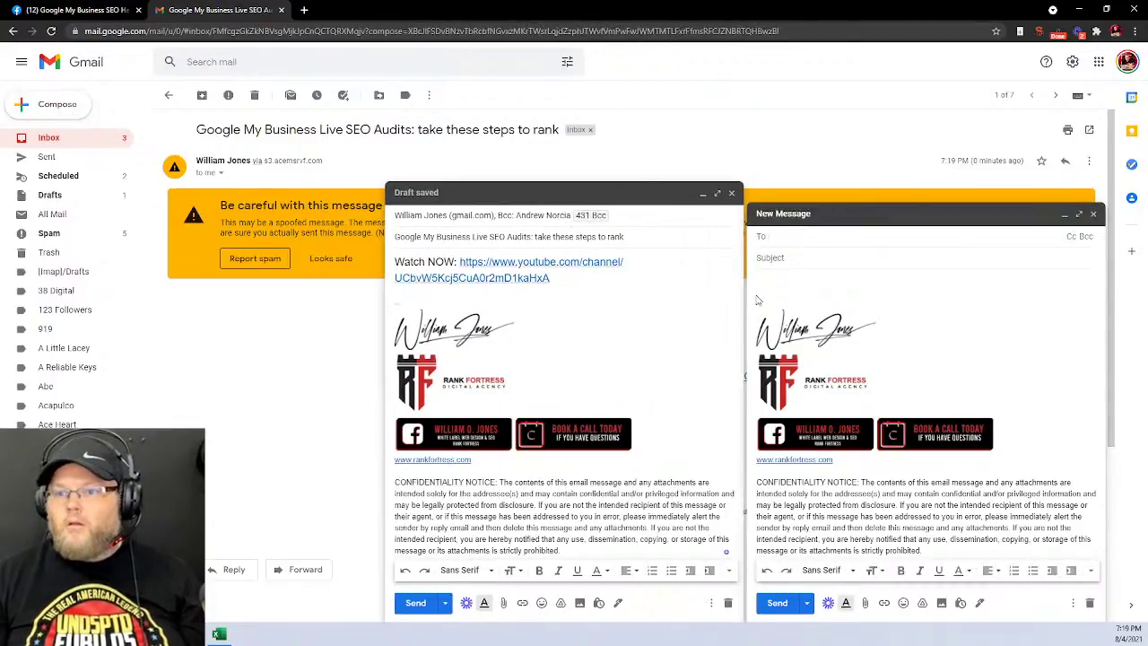
click(836, 285)
text(Watch NOW: https://www.youtube.com/channel/UCbvW5Kcj5CuA0r2mD1kaHxA)
triple_click(517, 238)
key(ctrl+c)
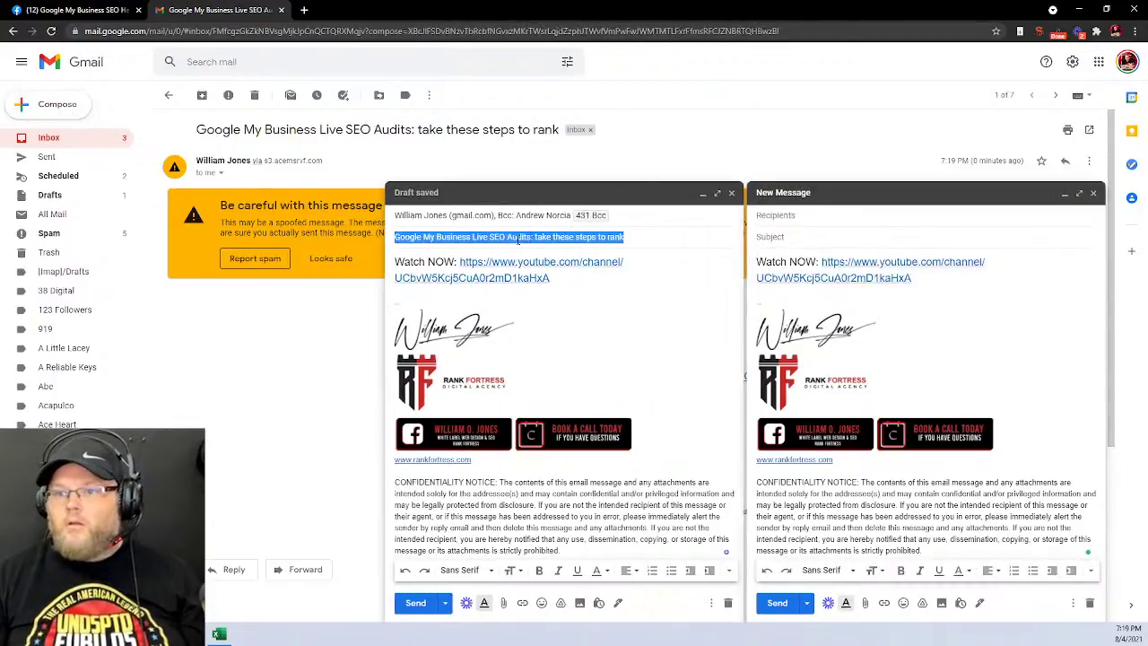
click(769, 235)
key(ctrl+v)
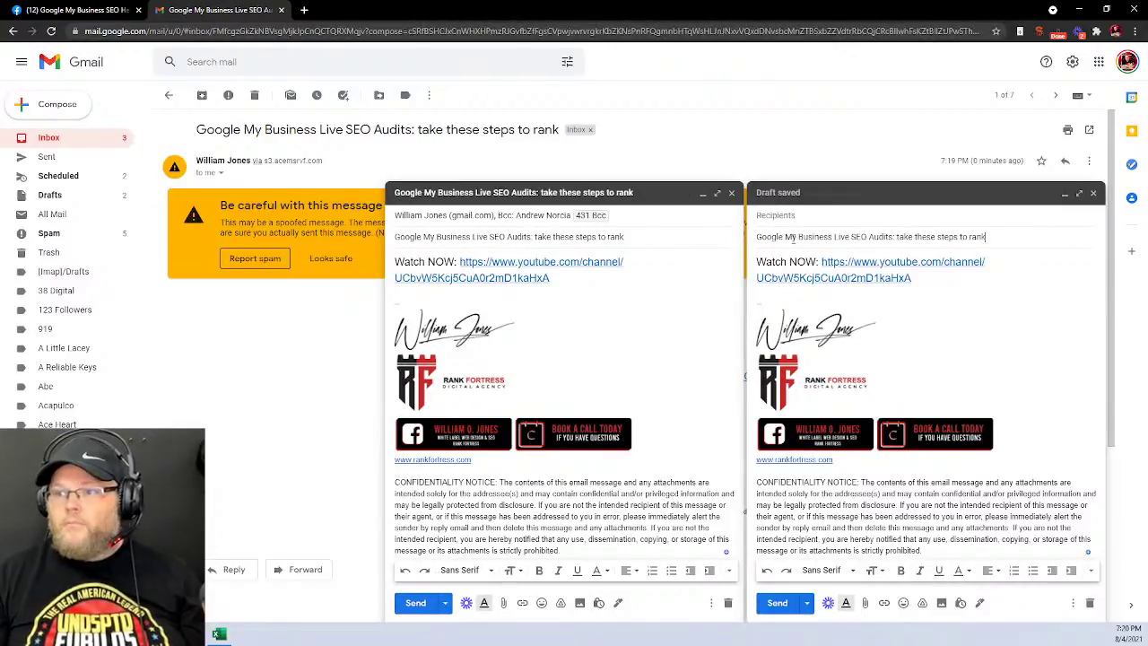
Address the second message to the sender's own Gmail address and paste the next batch of recipients as Bcc
click(797, 216)
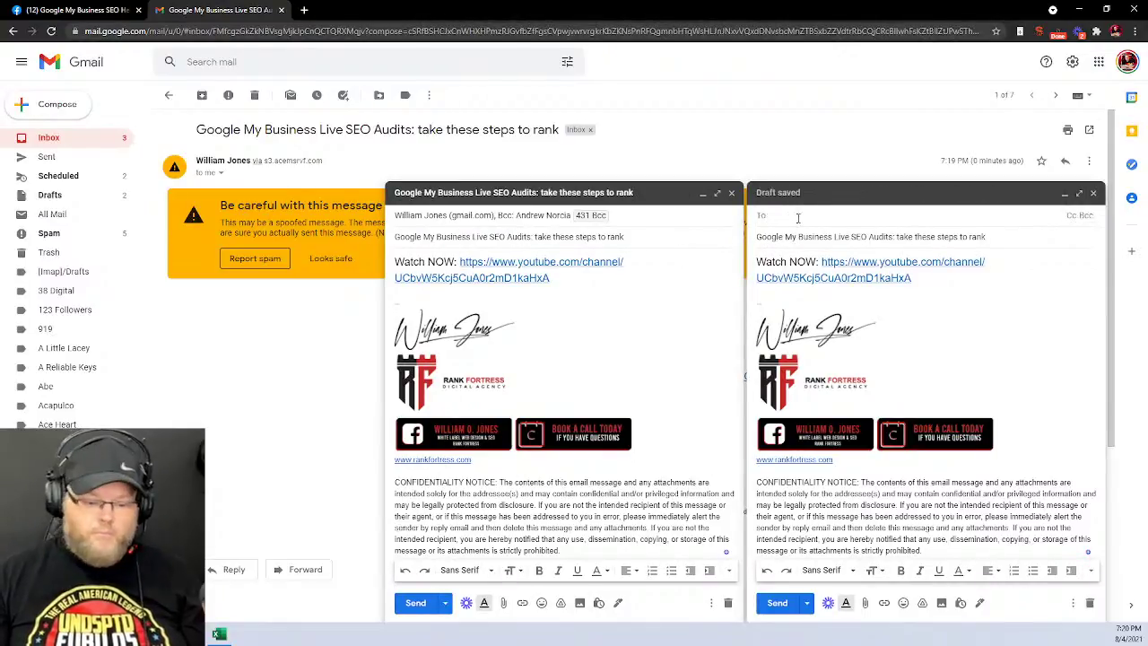
text(fil)
key(Return)
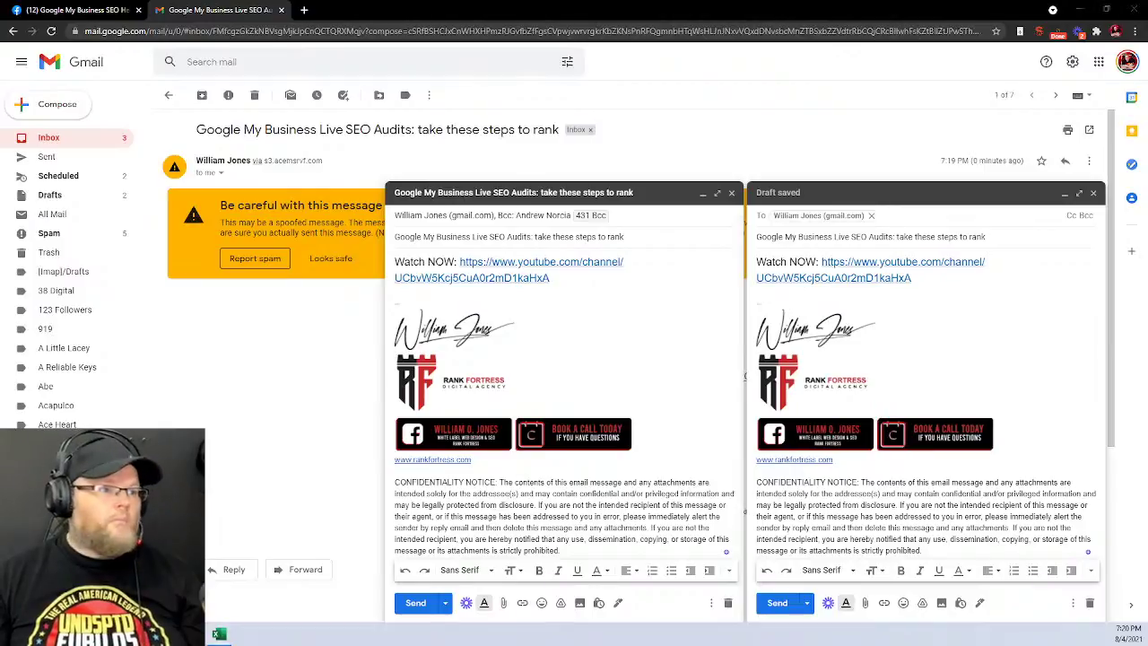
click(1087, 216)
key(ctrl+v)
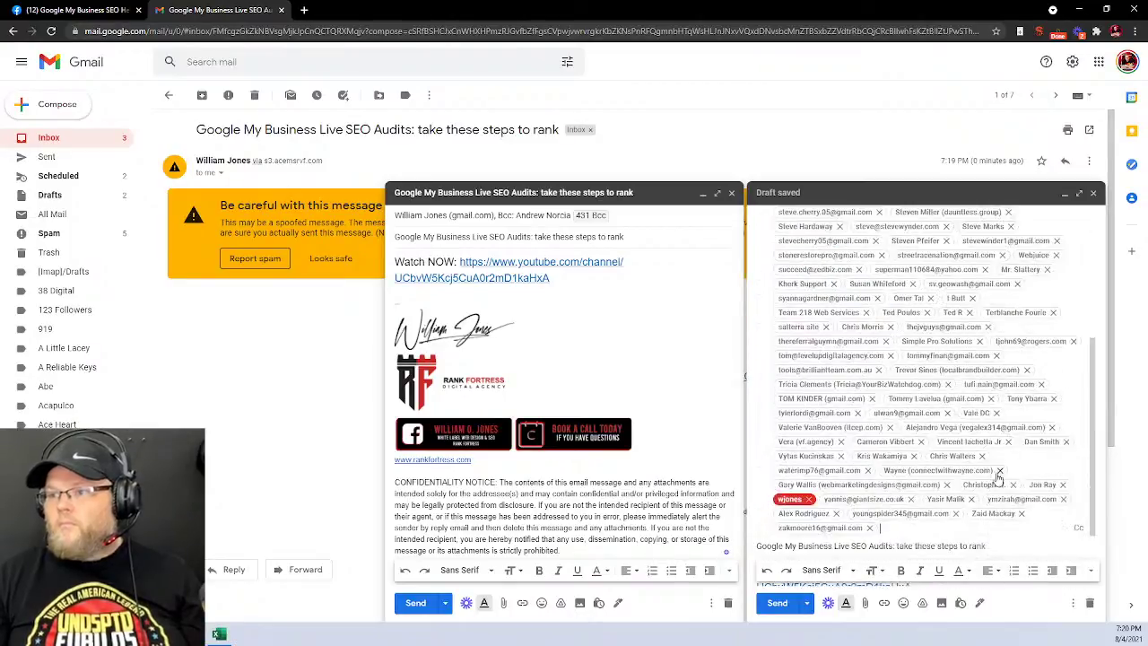
Remove the invalid red-marked Bcc entry from the second message and send both emails
click(809, 499)
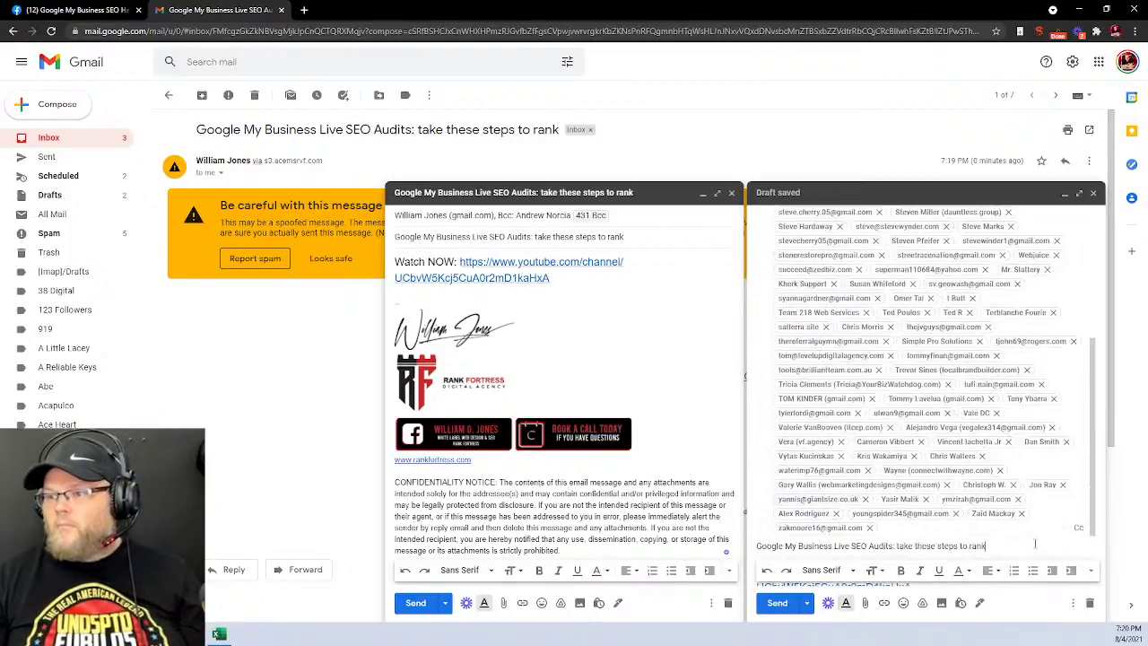
click(1034, 542)
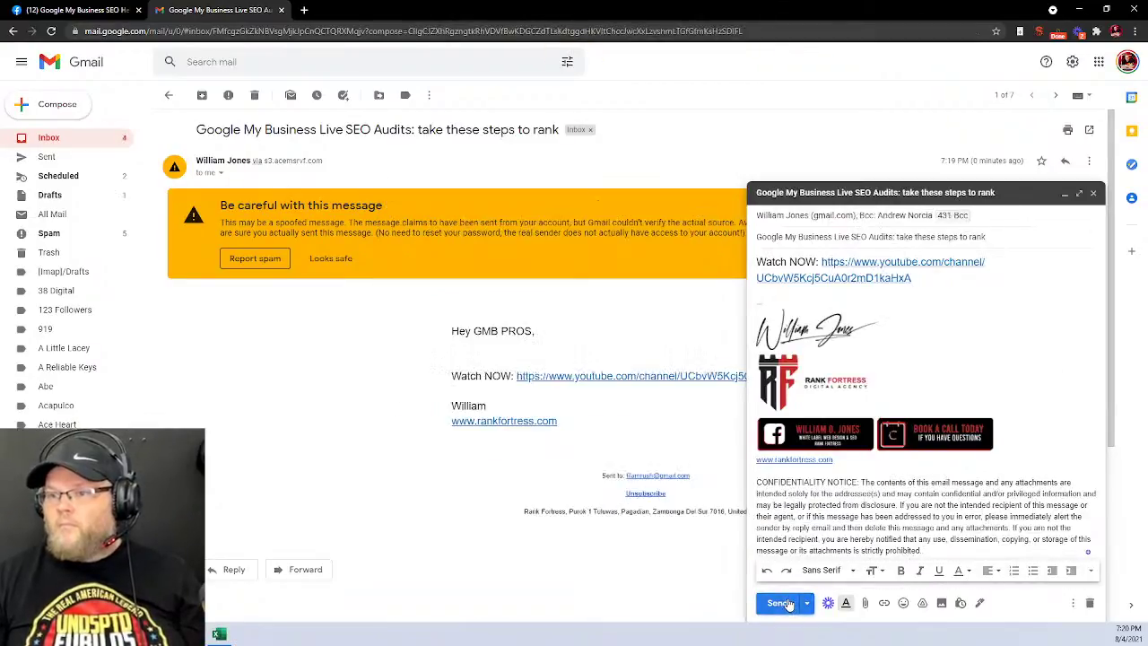
click(777, 603)
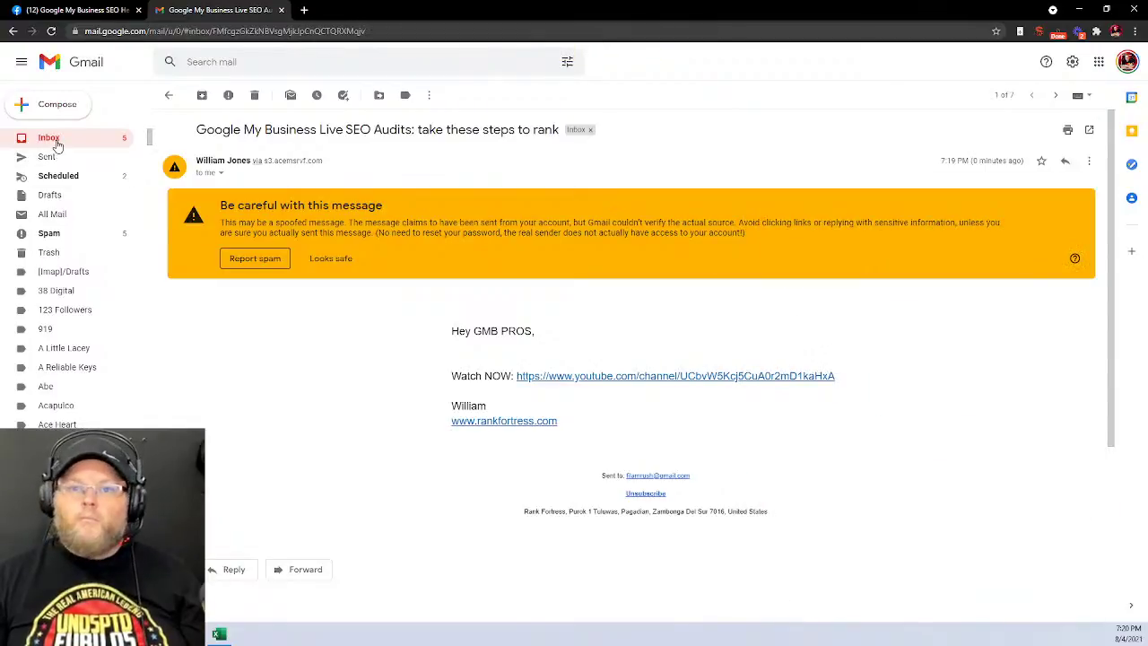
Delete the two newest "Google My Business Live SEO Audits" threads with Mail Delivery replies from the inbox
click(49, 139)
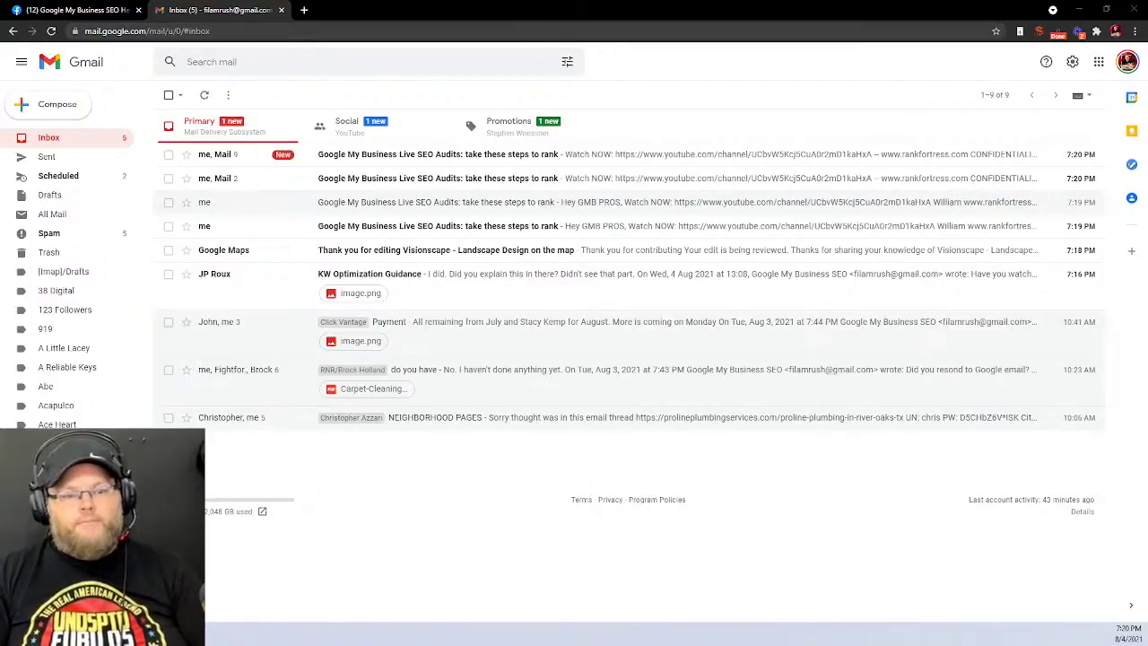
click(167, 154)
click(168, 177)
click(257, 95)
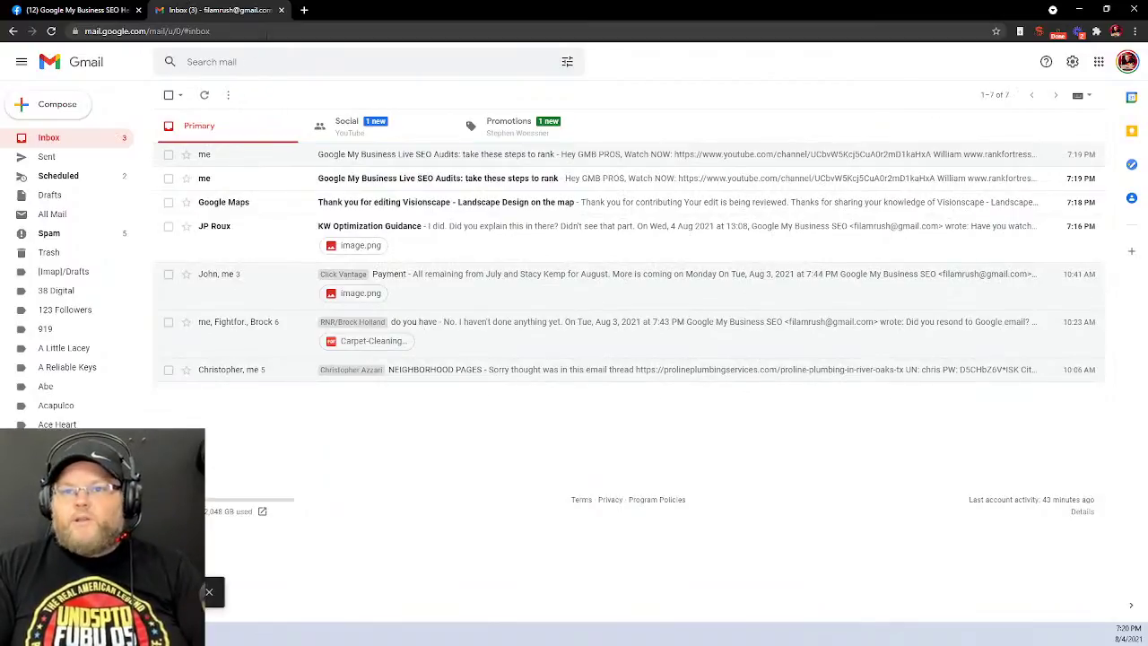
Open a blank browser tab, and move the Gmail tab out of the window and back in
click(304, 12)
drag(252, 8, 0, 36)
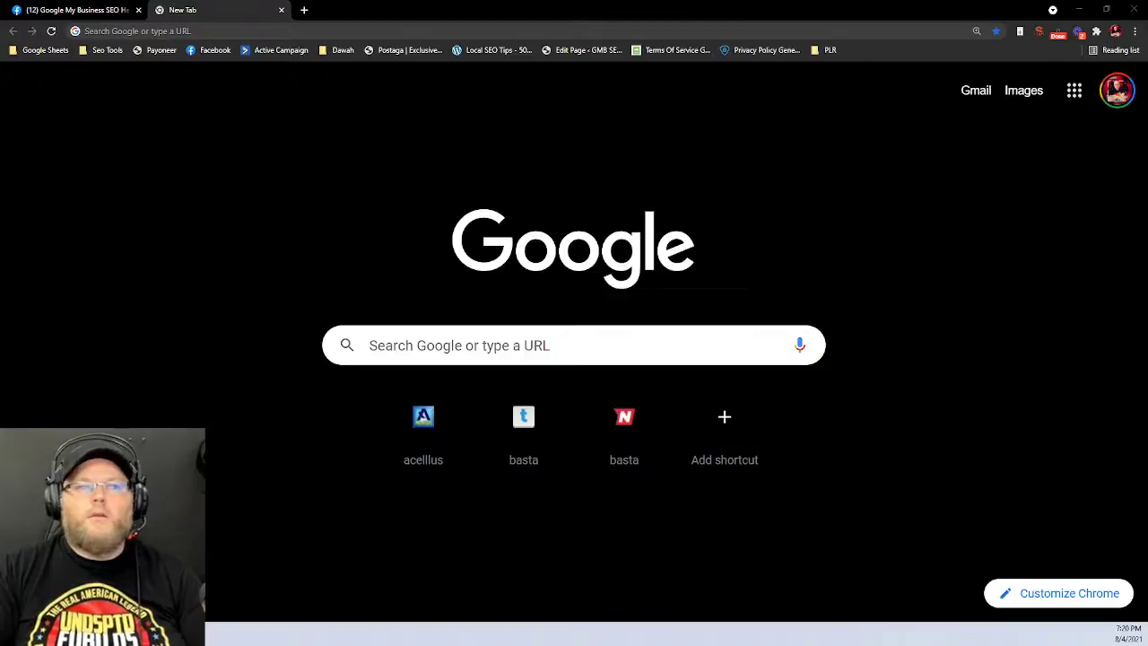
drag(0, 36, 215, 11)
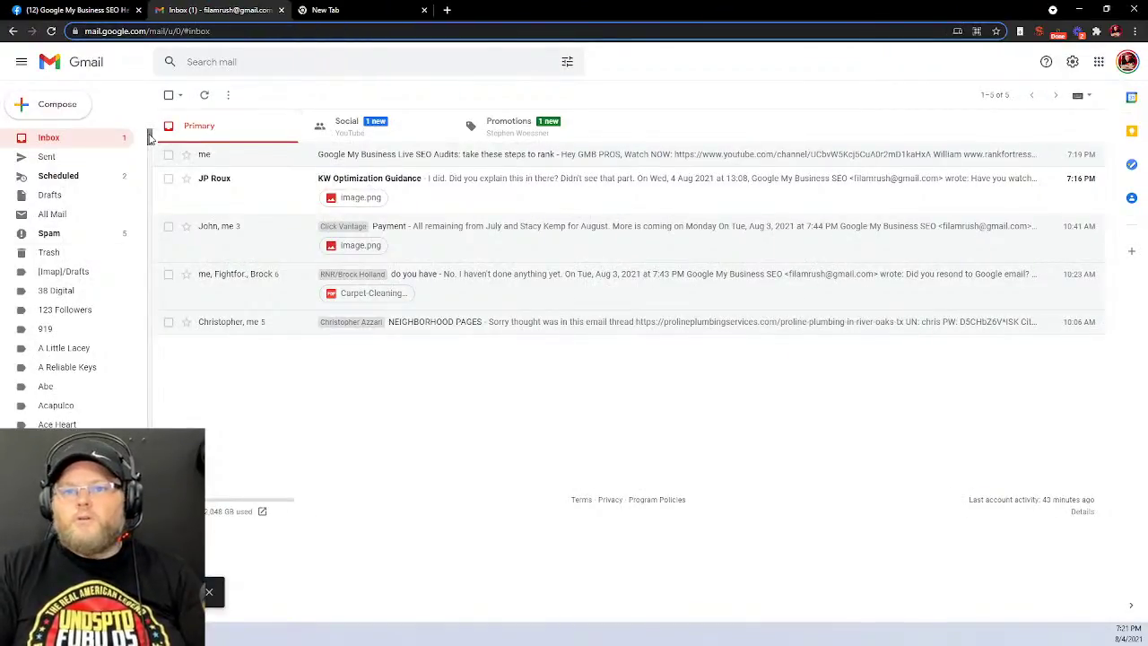
Open the "Questions to Answer this week" label to list its emails
scroll(126, 341, down, 10)
scroll(125, 342, down, 10)
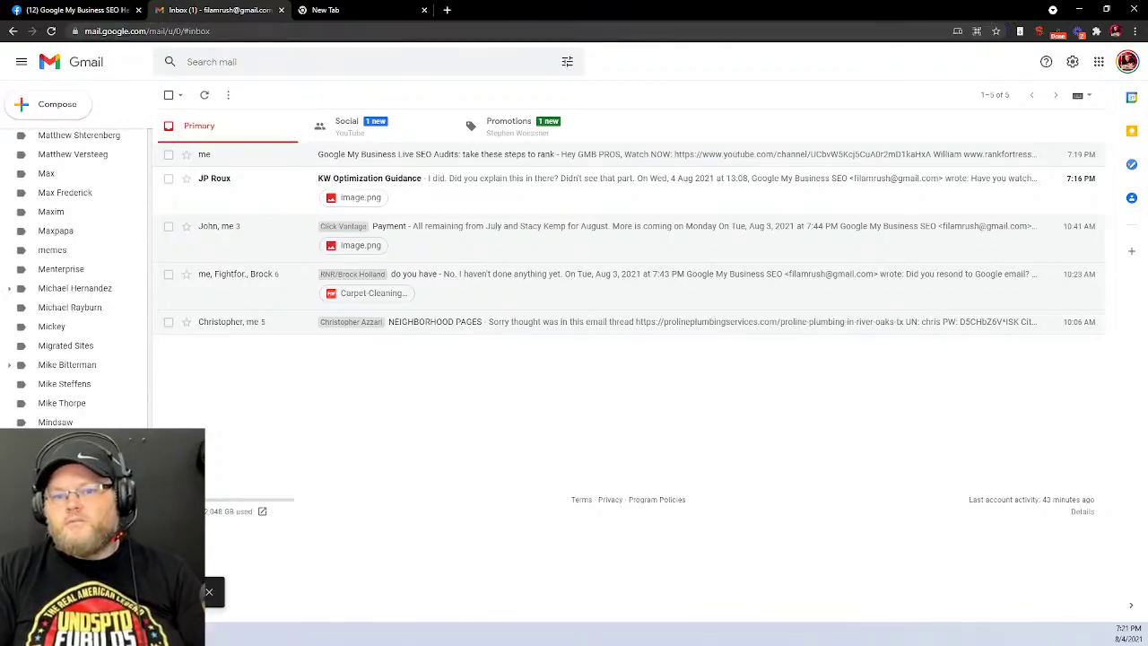
scroll(136, 413, down, 10)
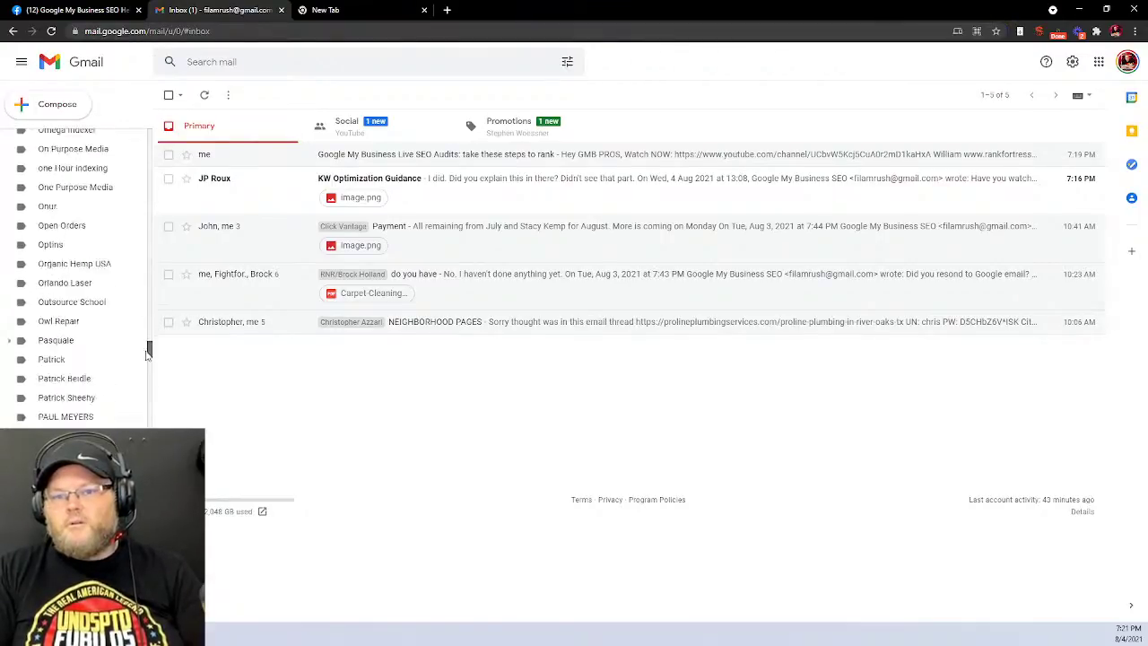
scroll(136, 408, up, 5)
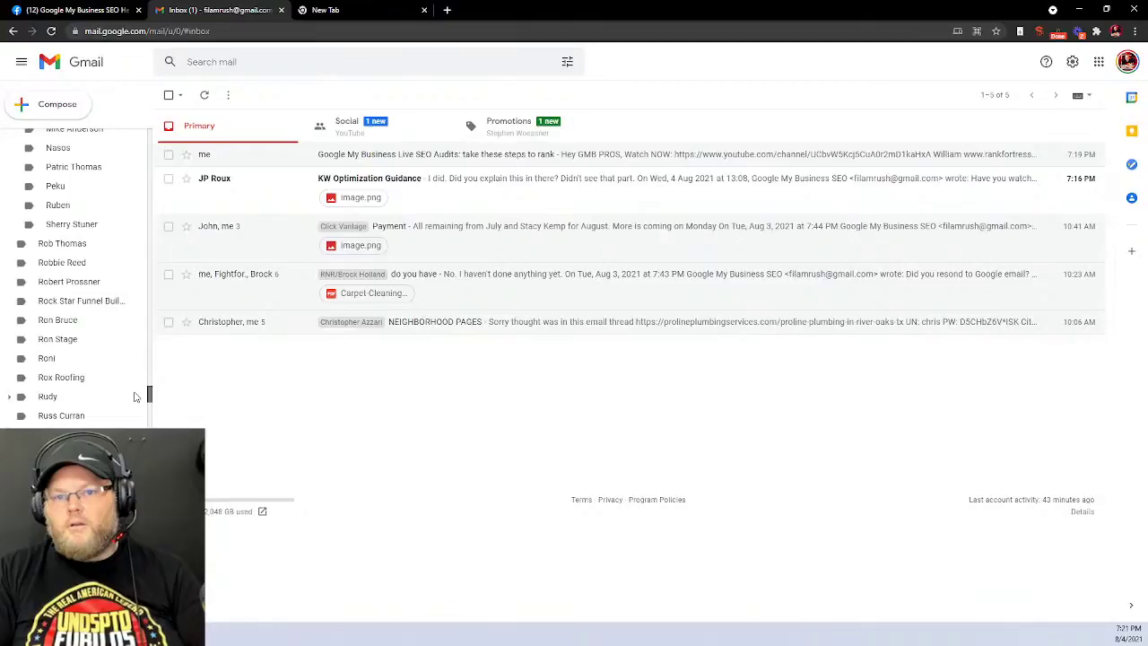
scroll(135, 396, up, 10)
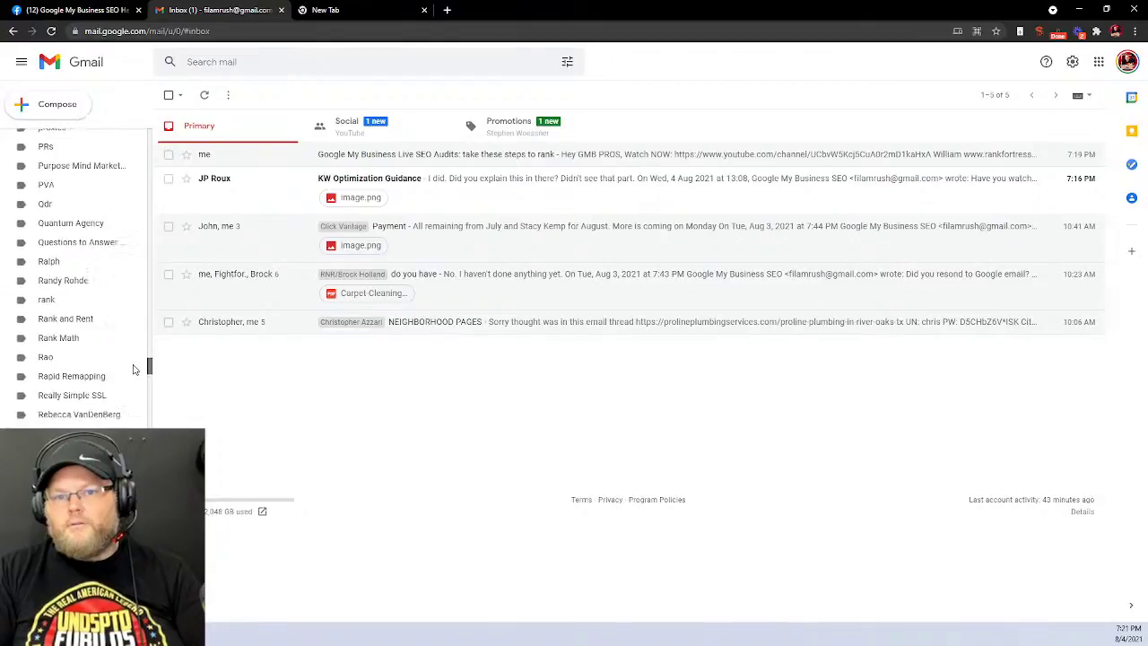
scroll(134, 368, up, 1)
scroll(135, 368, down, 3)
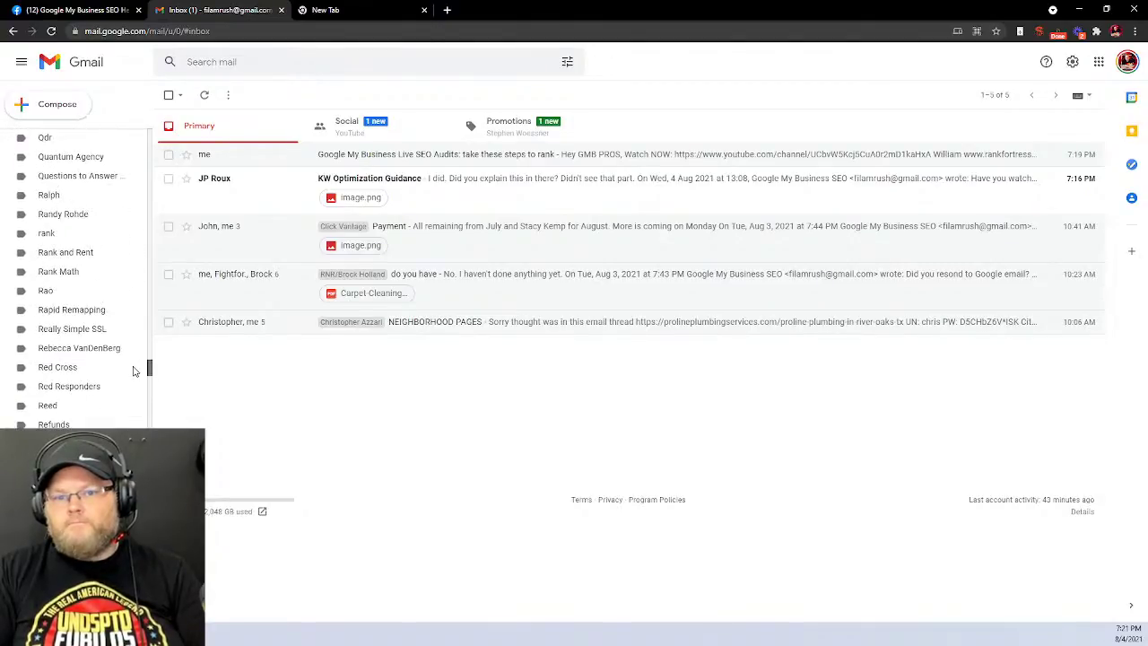
click(93, 182)
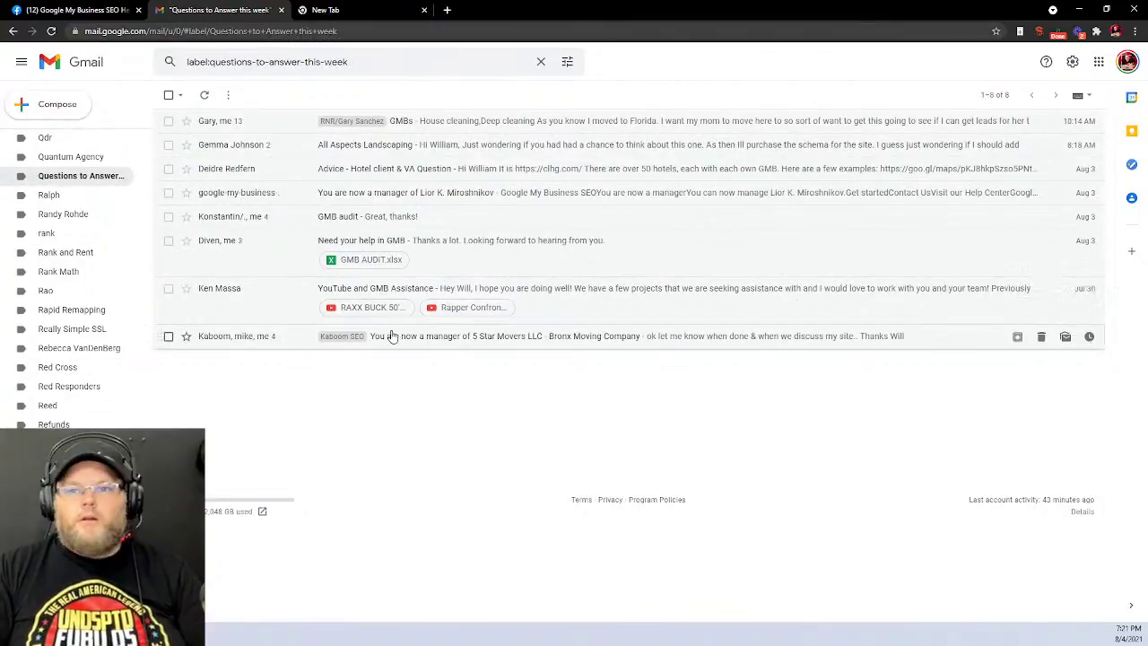
Open the "YouTube and GMB Assistance" email and visit the linked website cleanpoolsaz.com
click(421, 291)
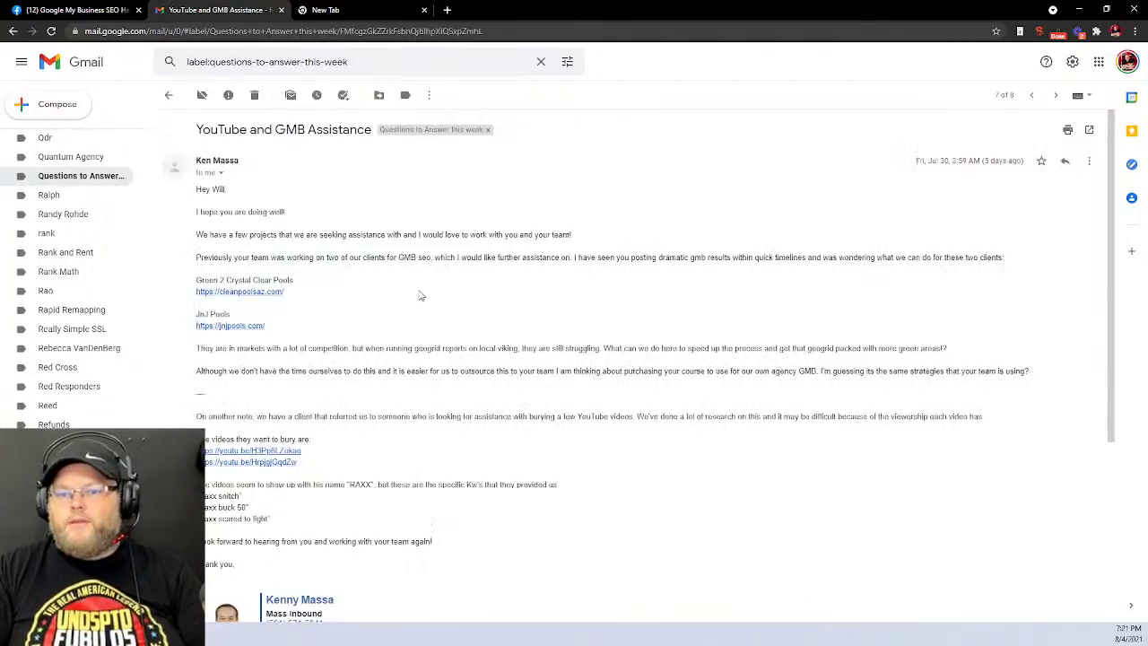
click(269, 295)
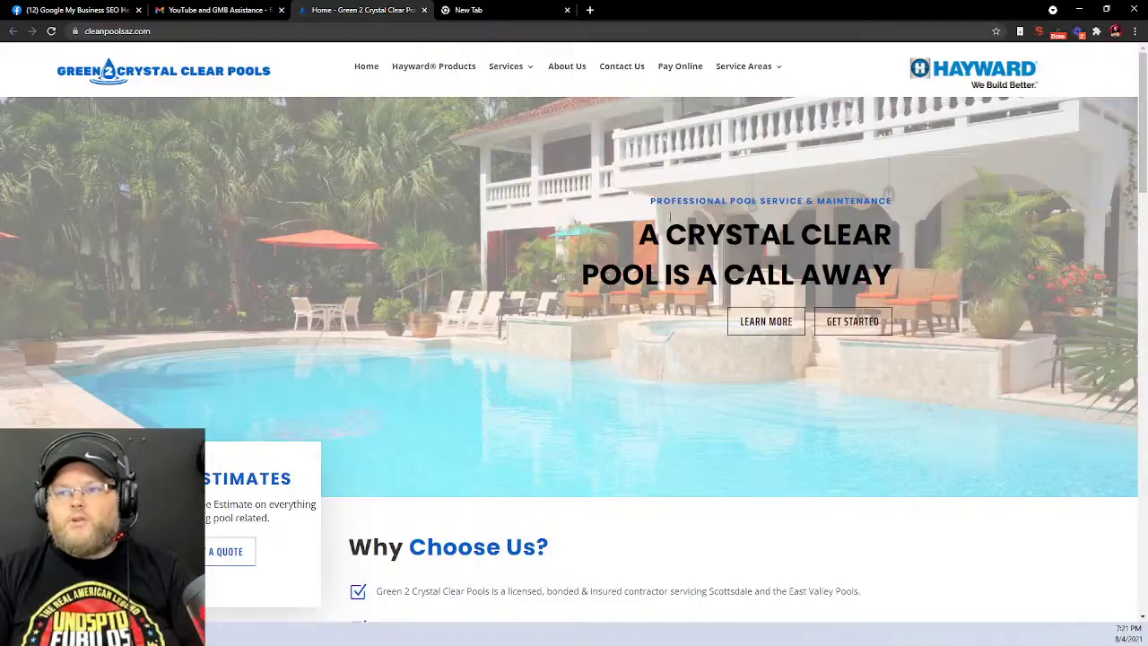
Open Google Drive in a new browser tab and open the Google My Business Audit Template from the GMB Toolkit folder
click(589, 9)
text(drive)
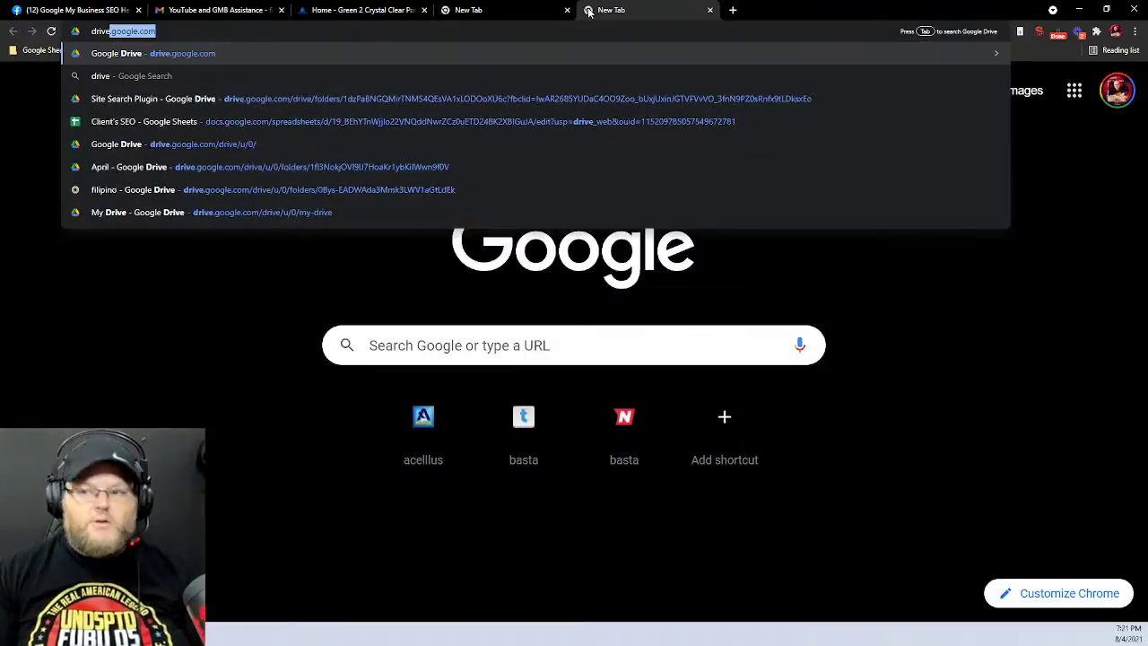
key(Return)
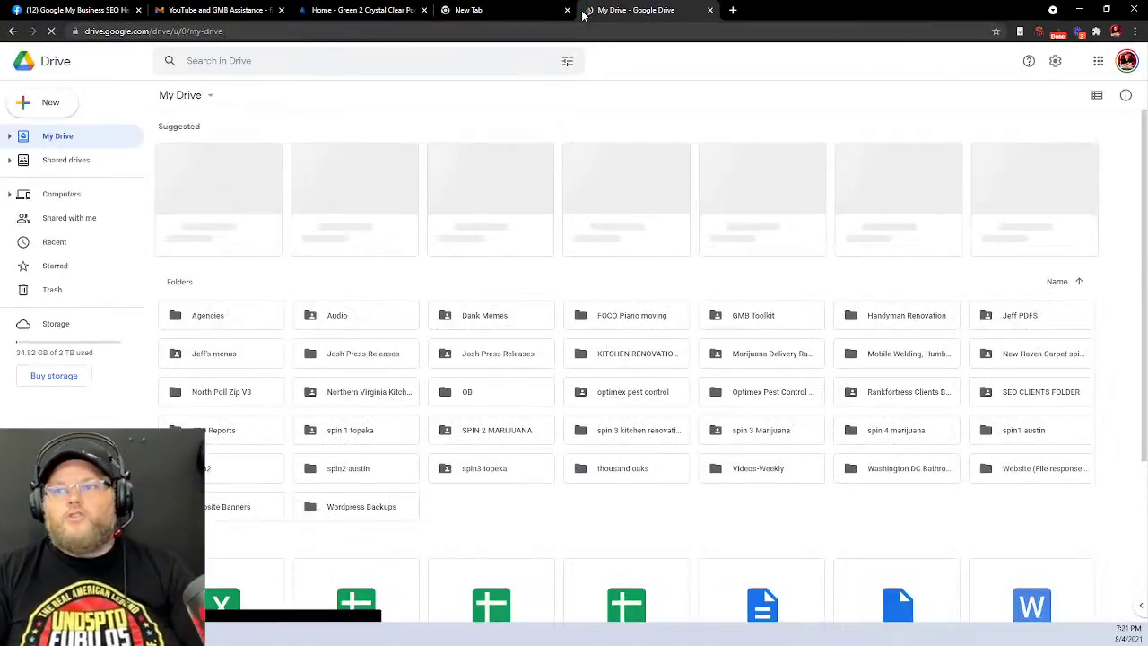
double_click(756, 321)
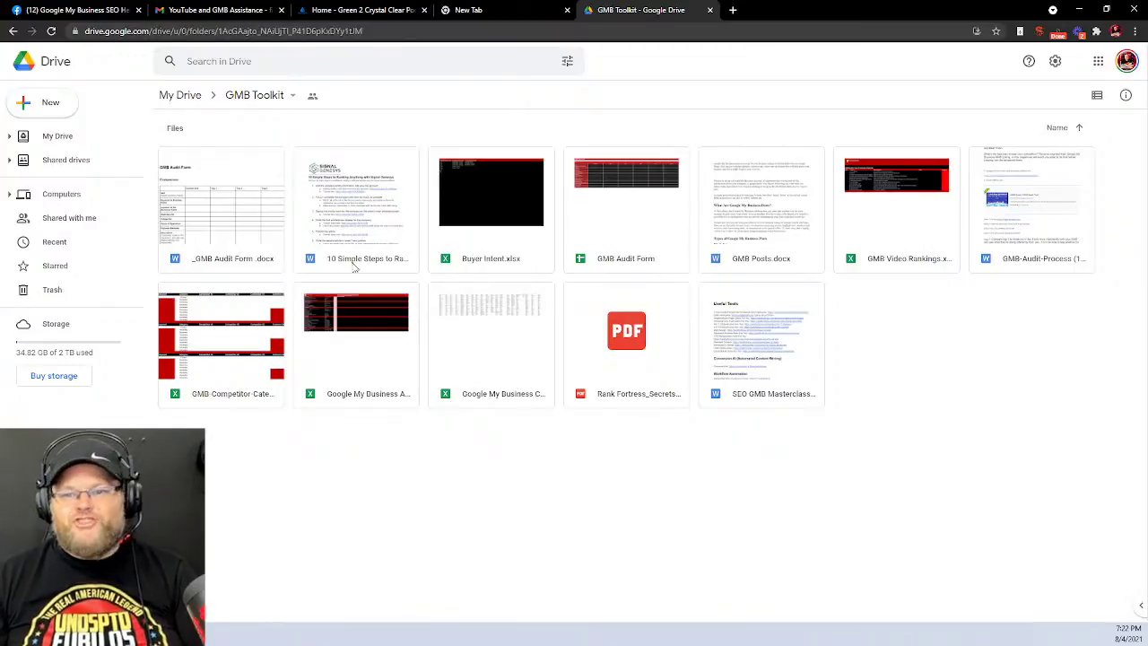
double_click(381, 398)
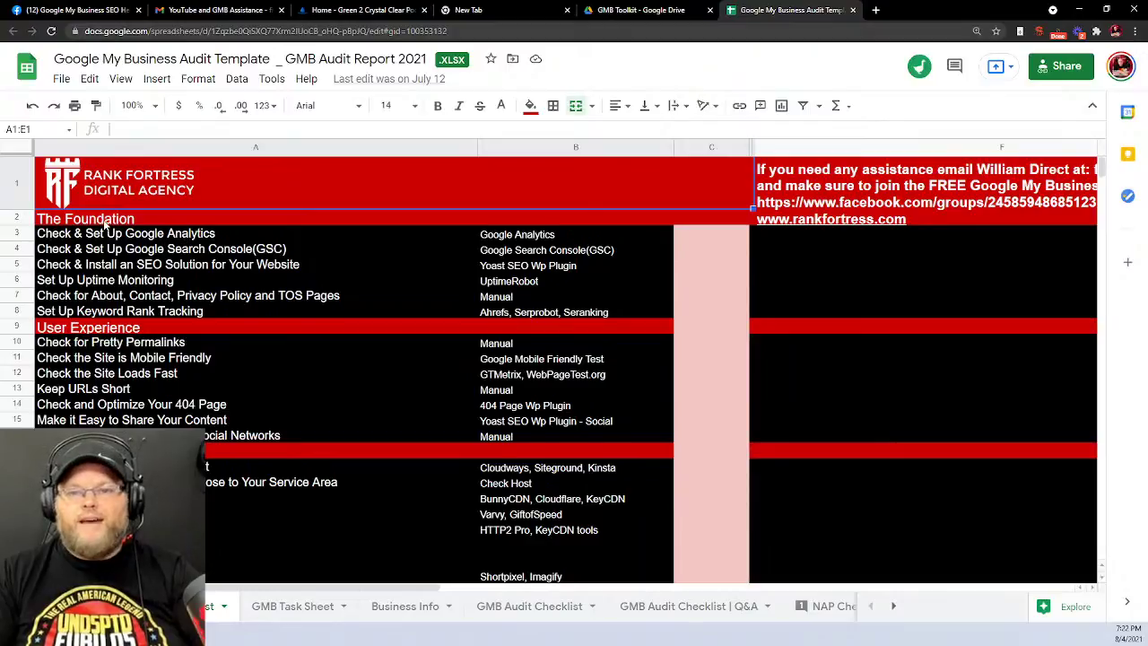
Look through the audit template's SEO checklist from The Foundation down to the Local SEO section
scroll(106, 227, down, 5)
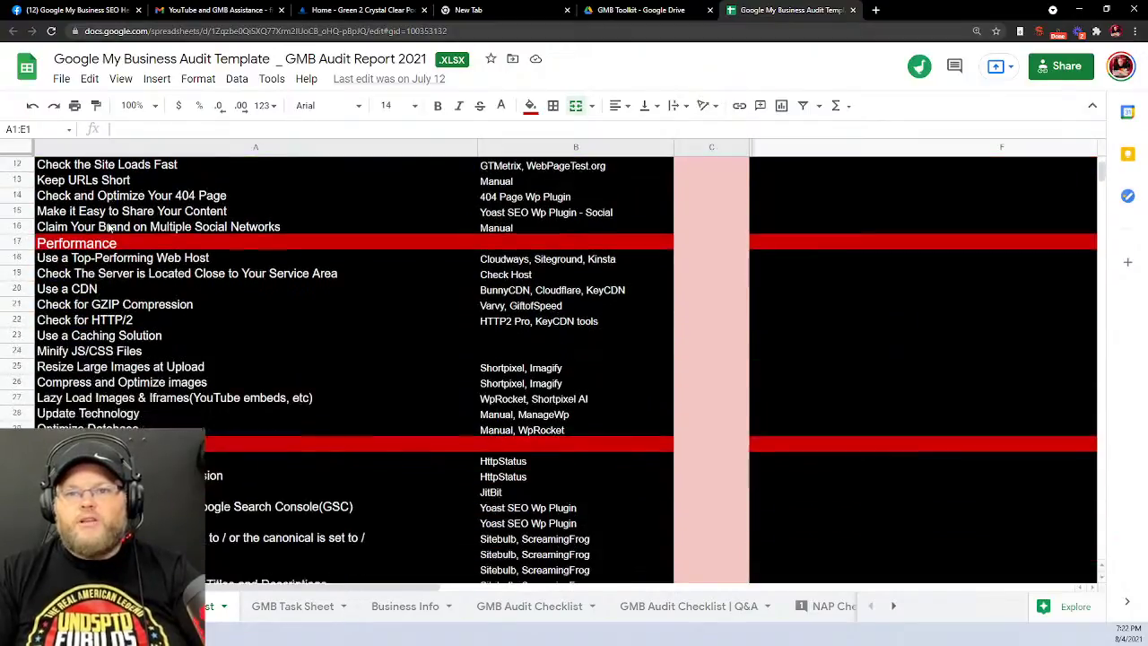
scroll(106, 226, down, 6)
scroll(108, 227, down, 5)
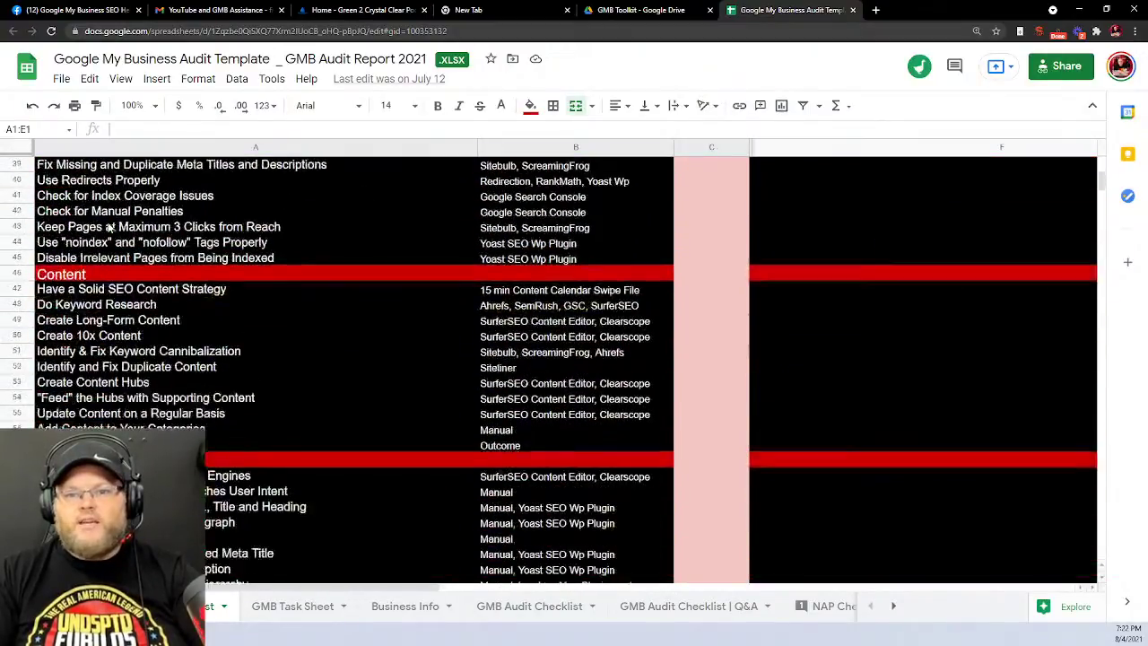
scroll(107, 228, down, 4)
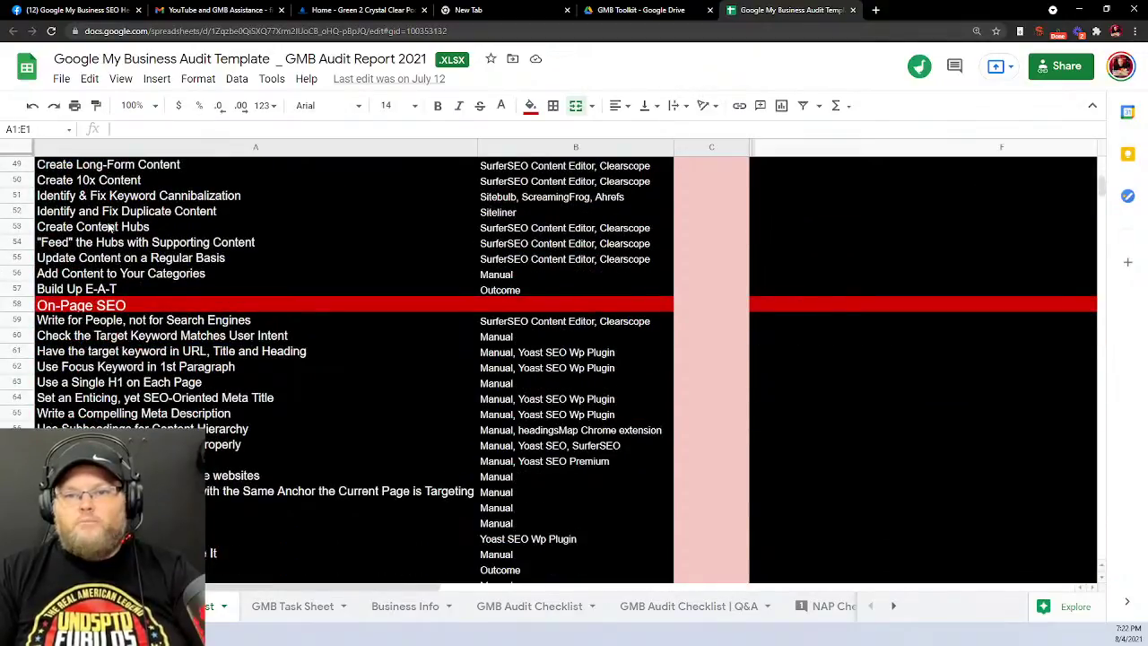
scroll(108, 227, down, 6)
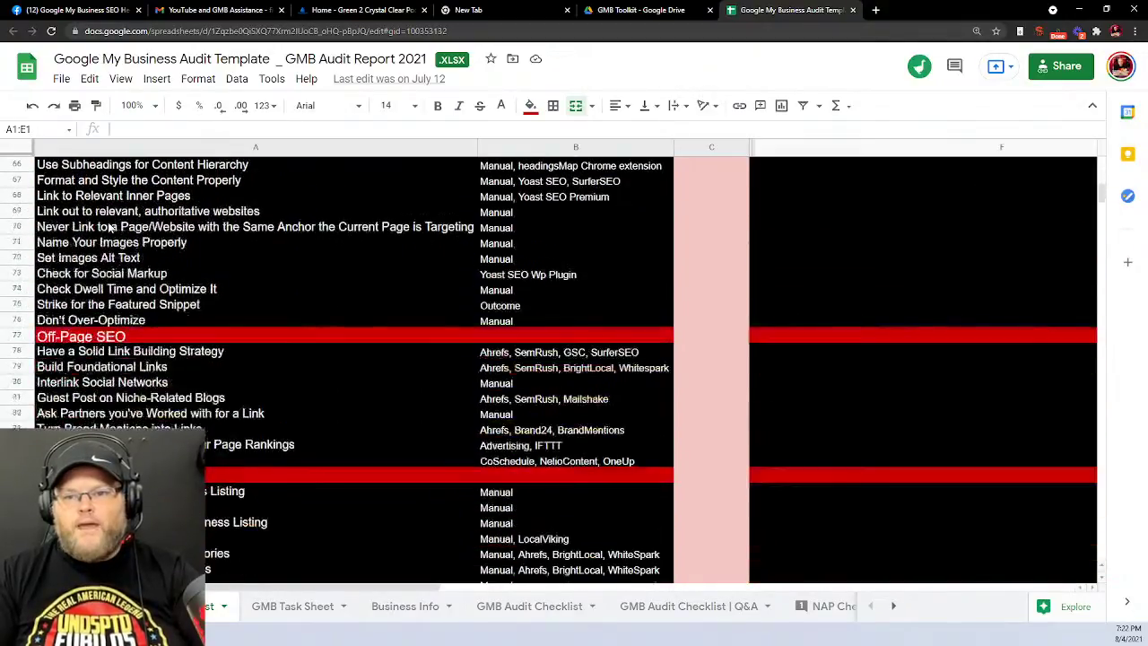
scroll(108, 227, down, 4)
scroll(108, 228, down, 3)
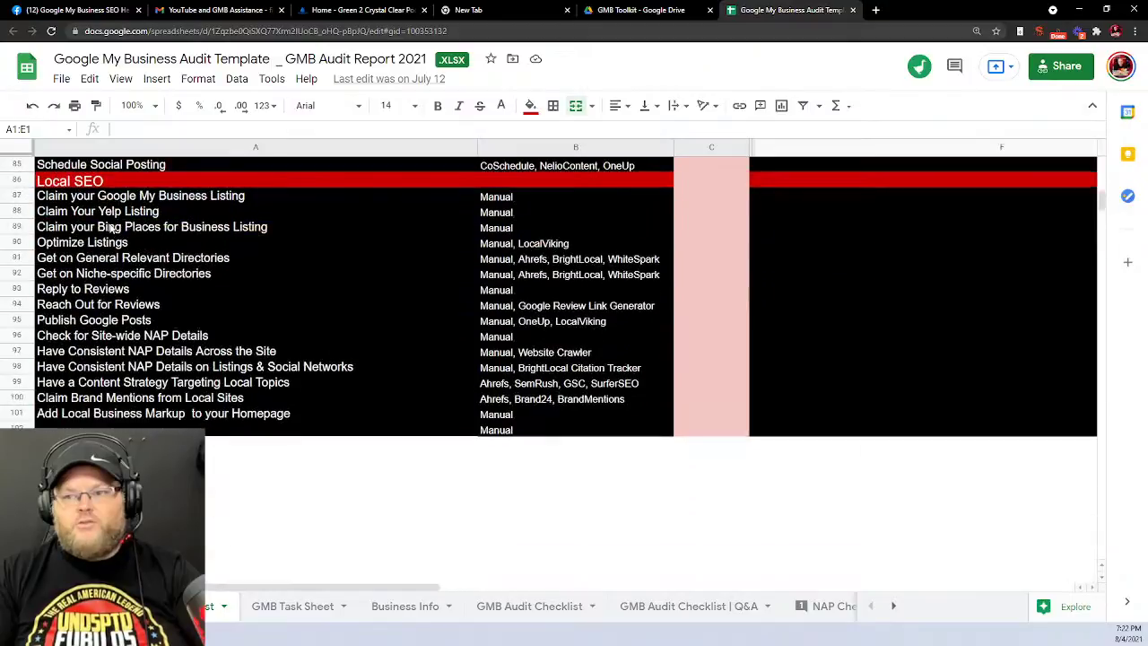
Open the GMB Task Sheet and look through its tasks, tools and service links down to Monthly GMB SEO
click(287, 606)
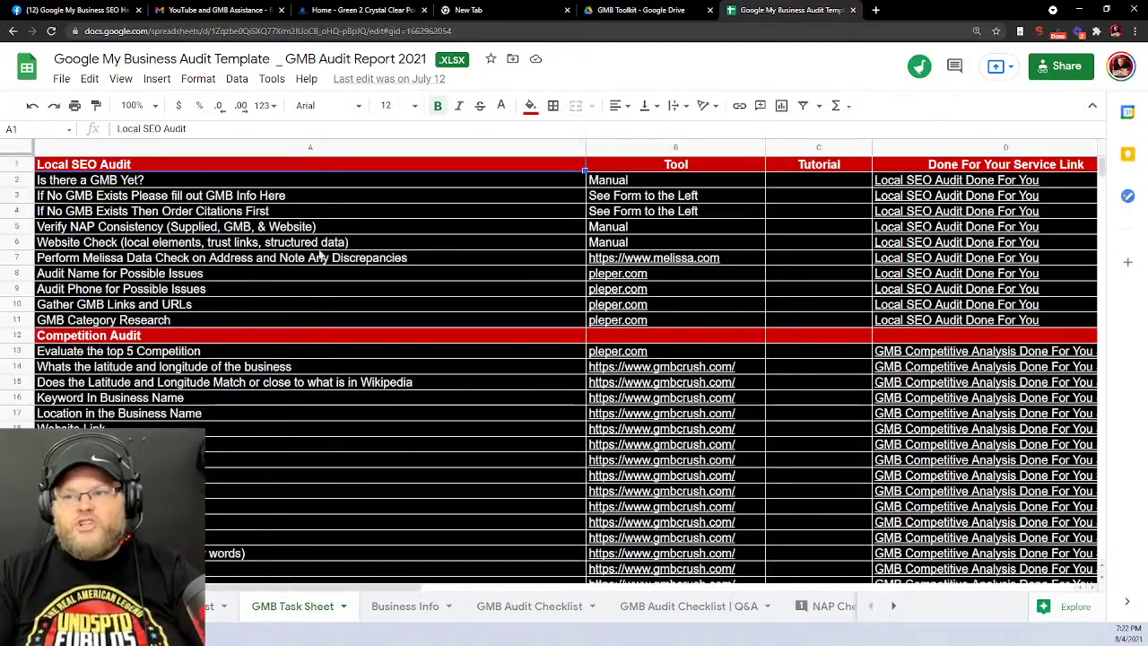
scroll(305, 308, down, 1)
scroll(323, 305, up, 1)
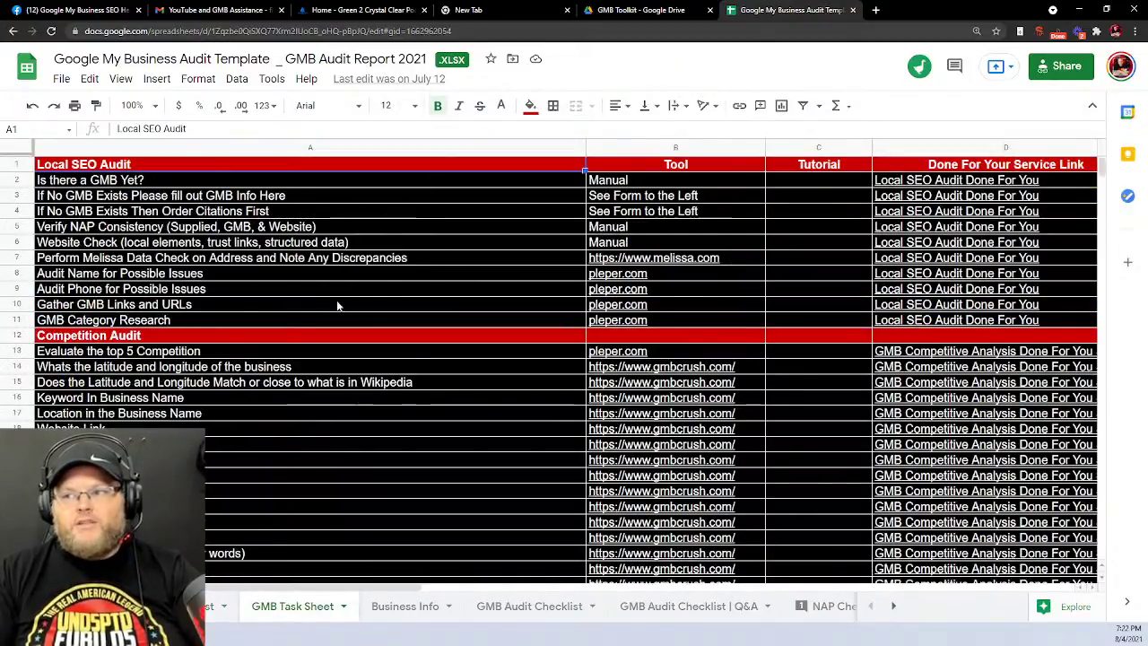
scroll(626, 248, down, 2)
scroll(626, 248, down, 10)
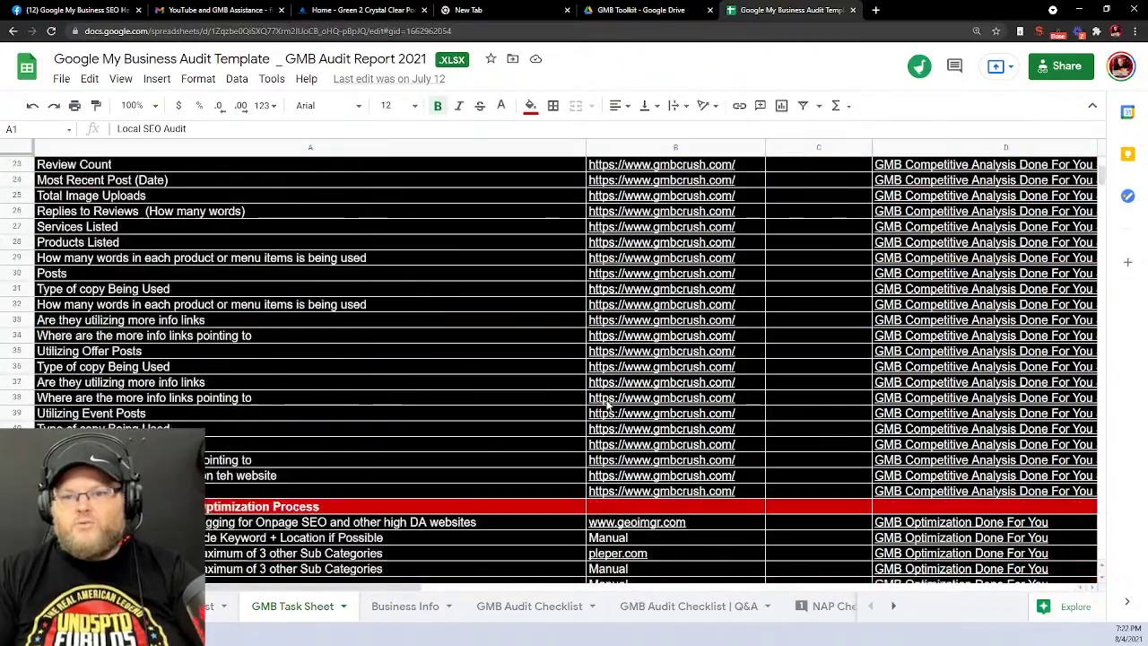
scroll(608, 403, down, 6)
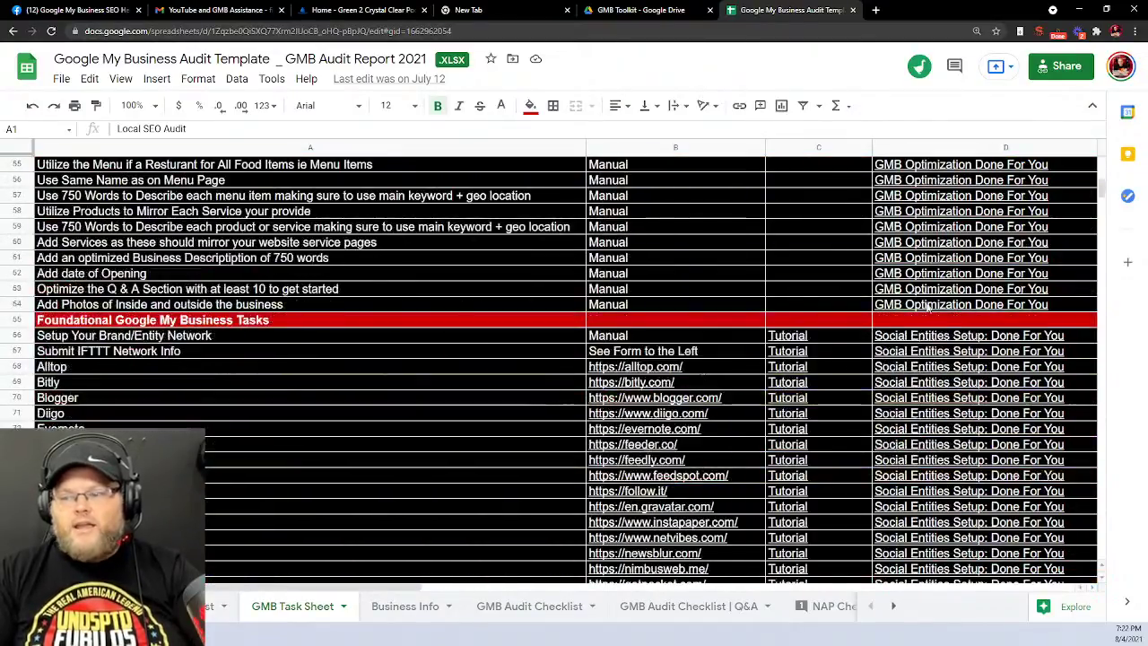
scroll(970, 375, down, 6)
scroll(970, 374, down, 9)
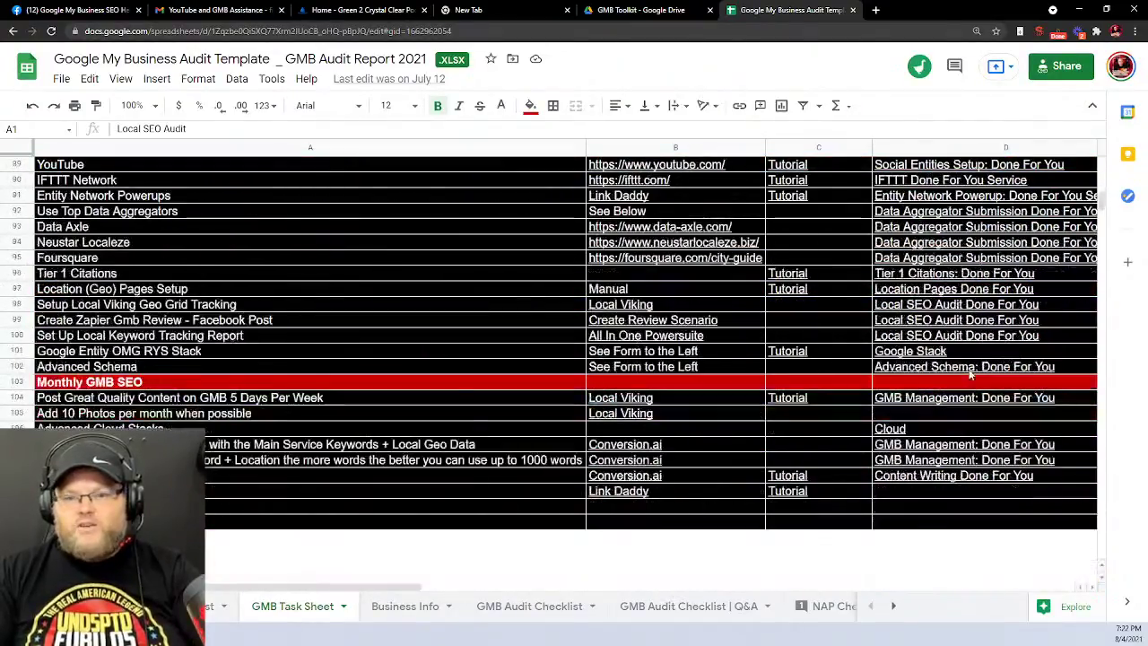
scroll(970, 373, up, 4)
scroll(968, 372, up, 19)
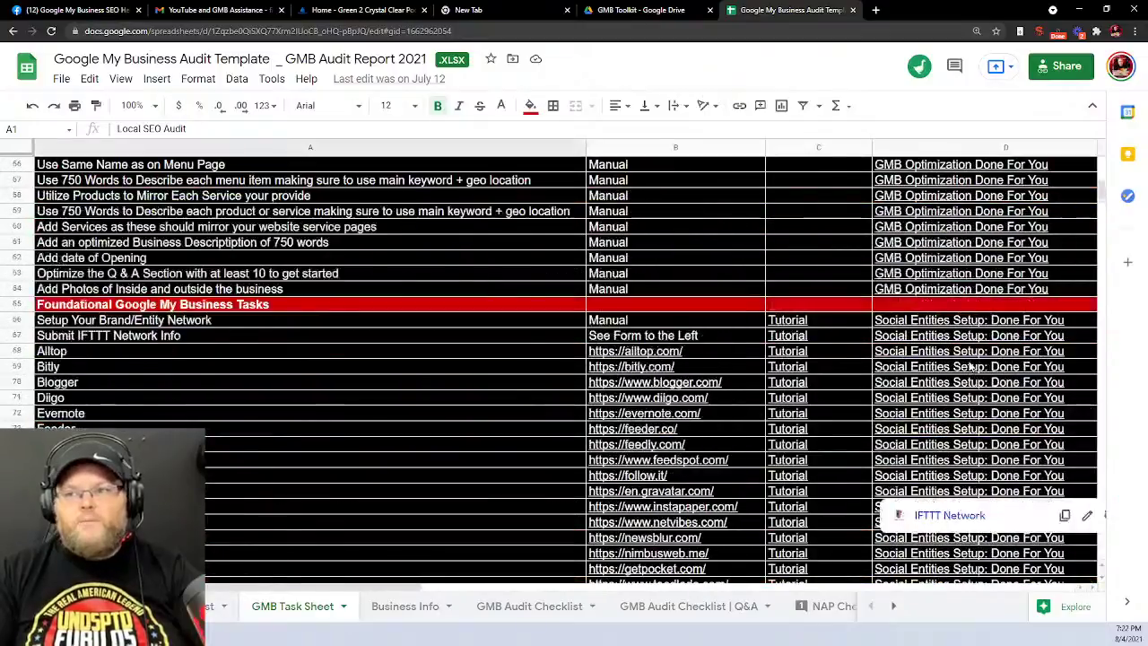
scroll(964, 331, up, 9)
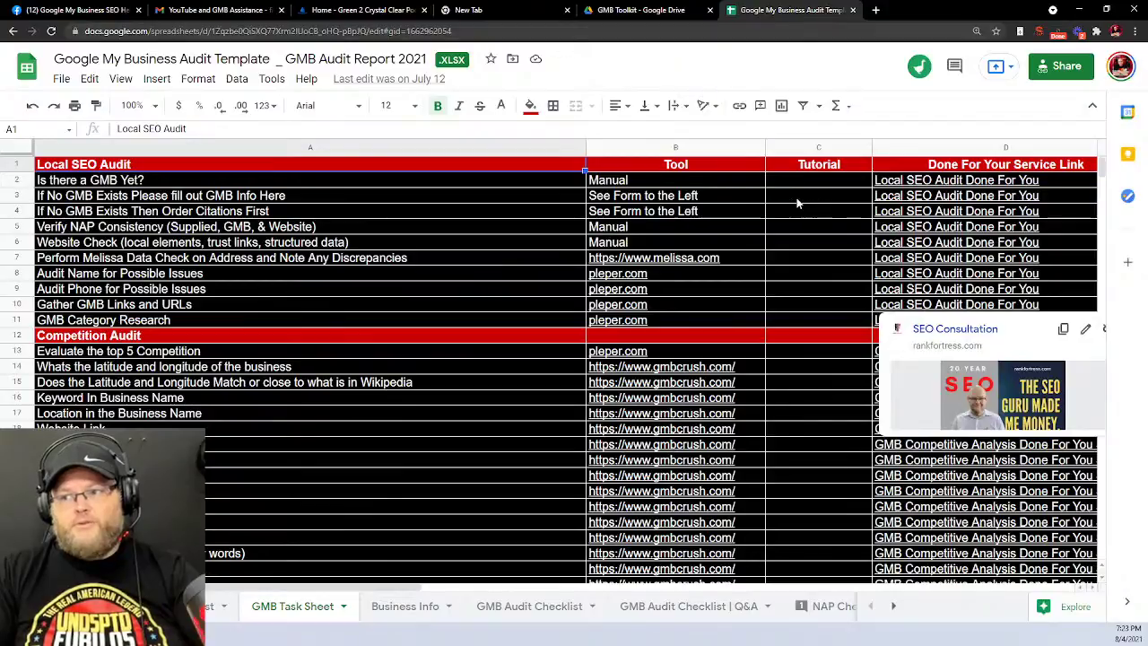
Go through the Local SEO Audit tasks row by row, from "Is there a GMB Yet?" to the Melissa data check
click(374, 182)
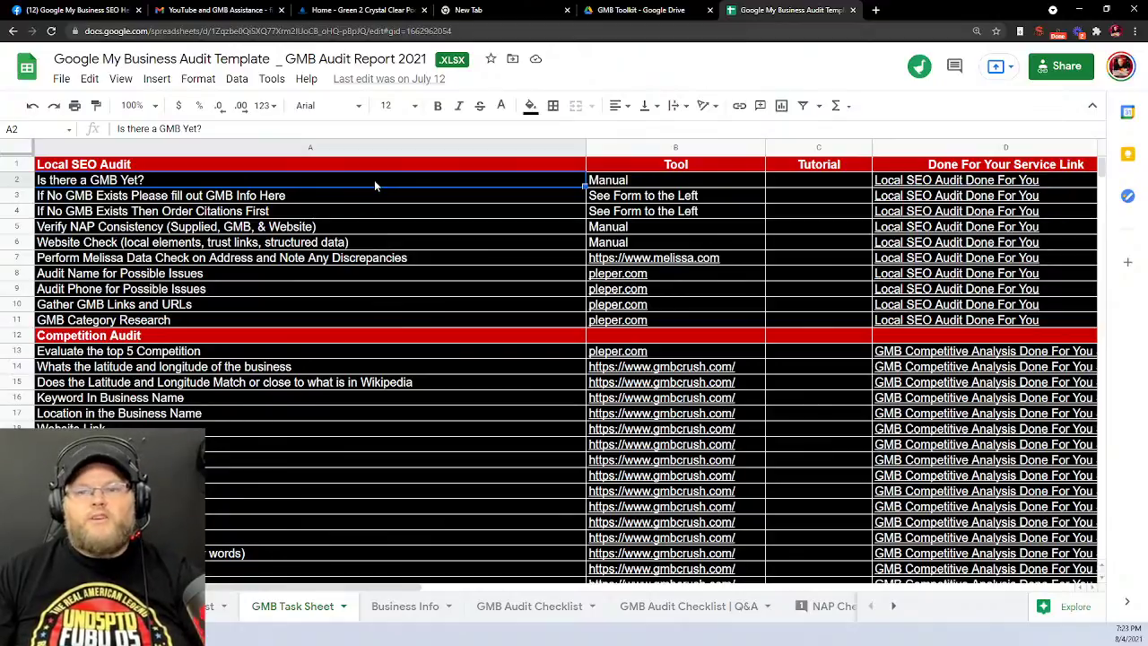
key(Down)
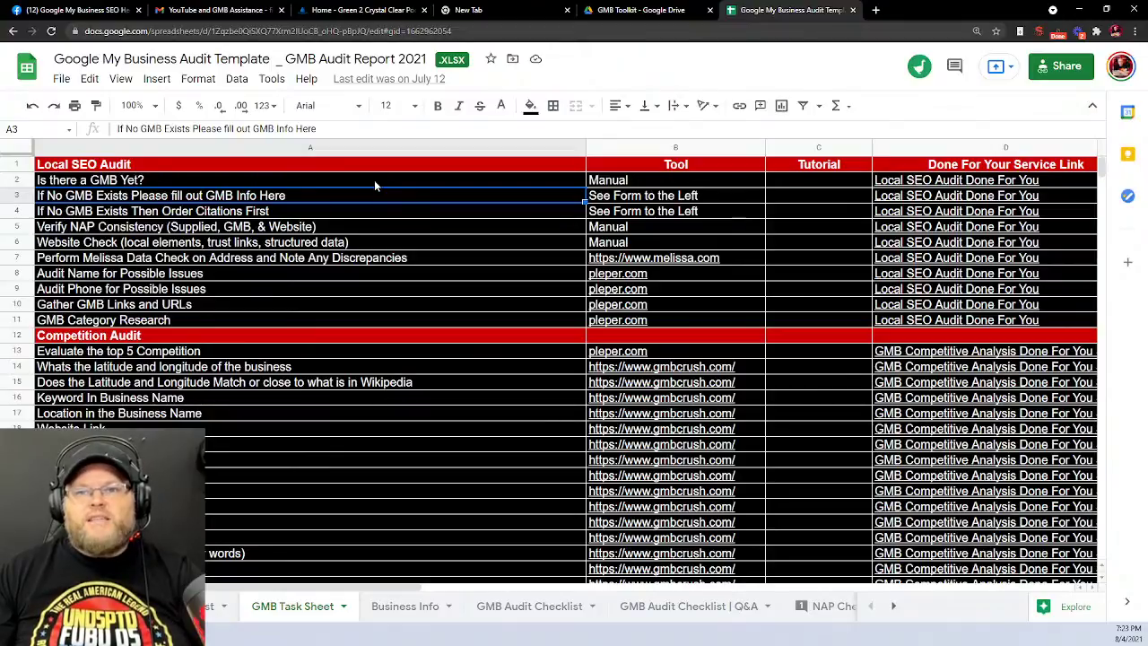
key(Down)
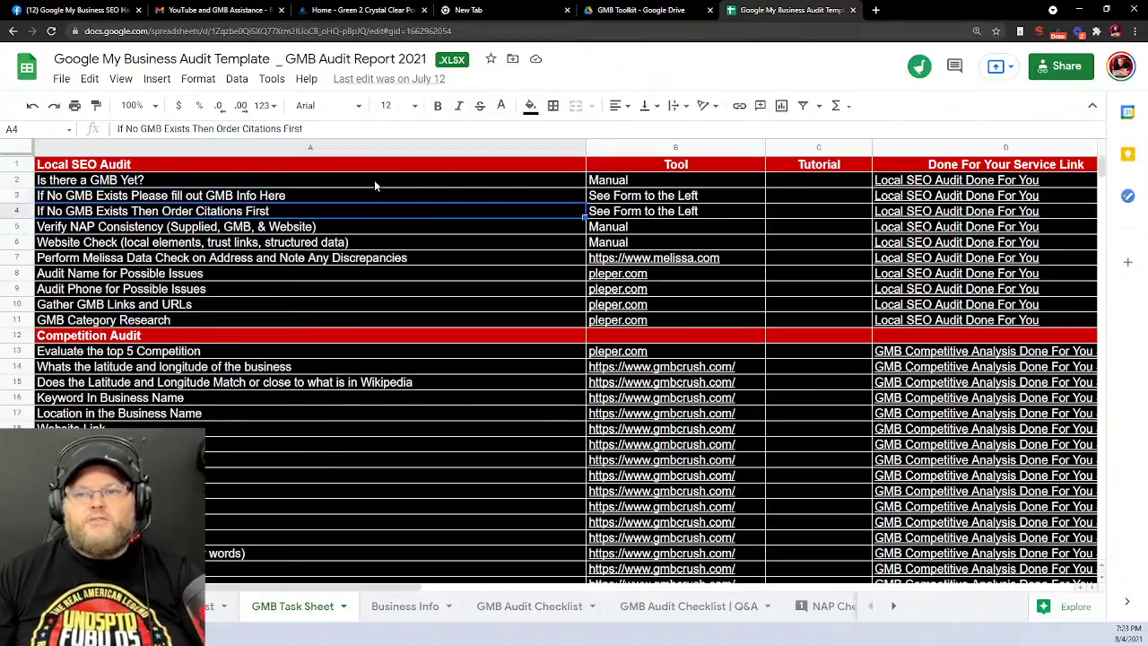
key(Down)
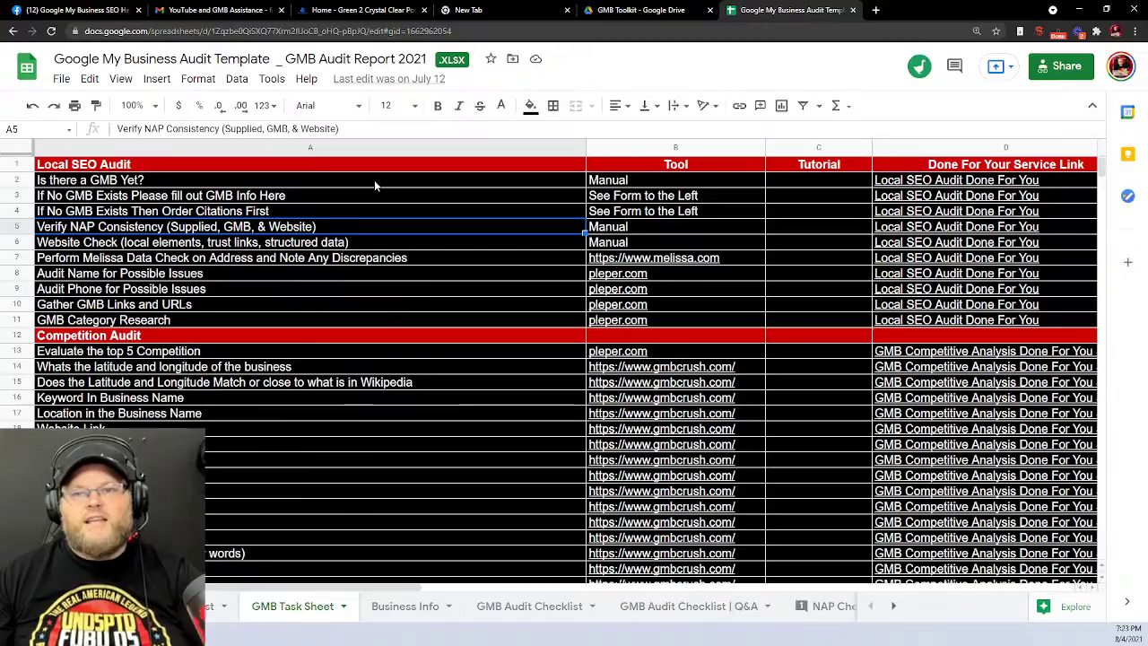
key(Down)
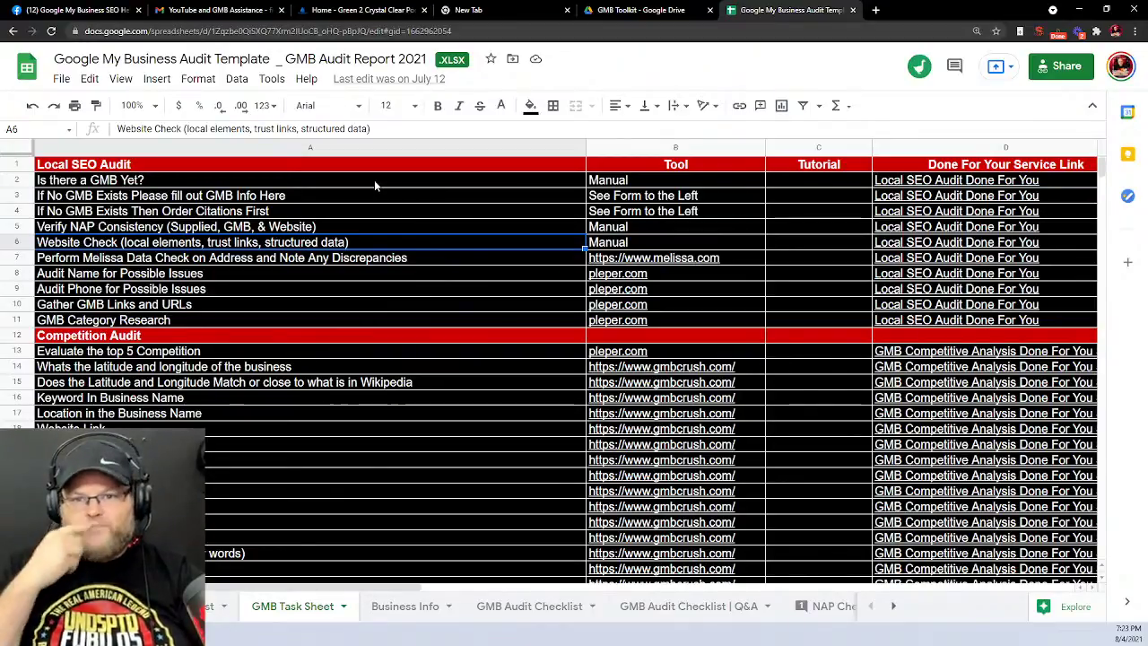
key(Down)
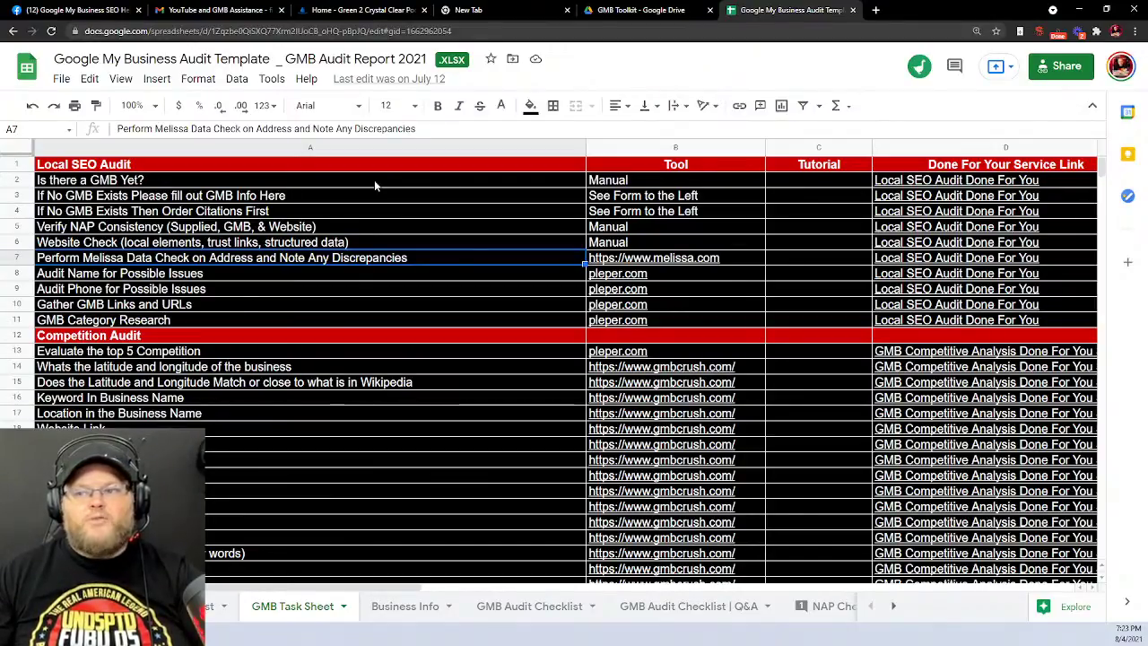
key(Right)
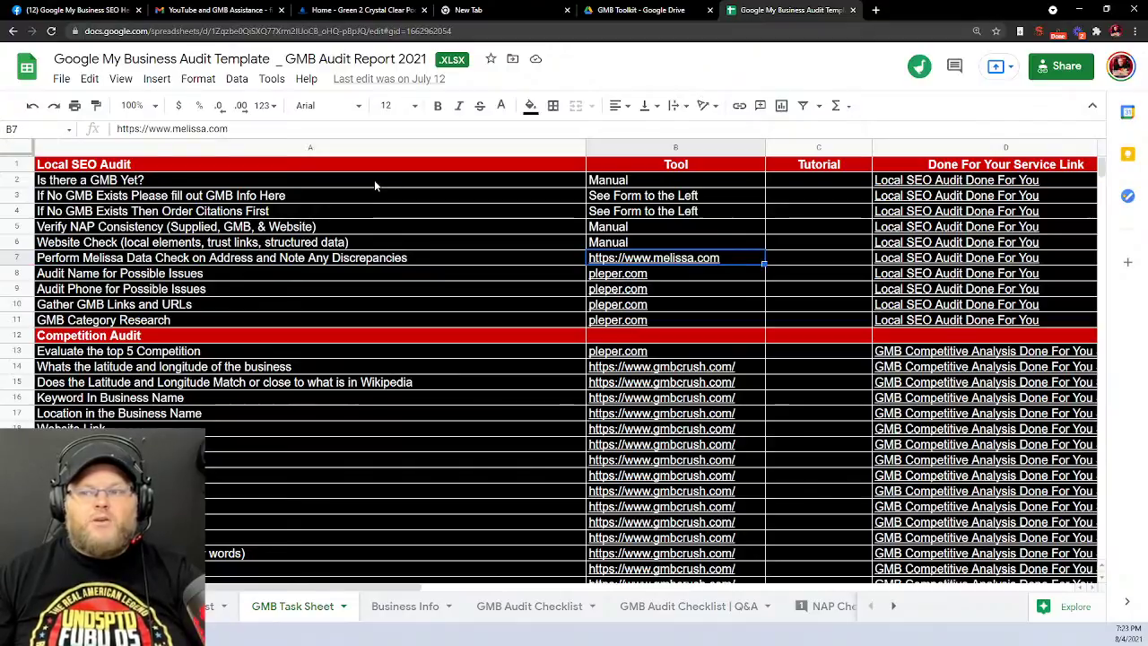
key(Left)
key(Down)
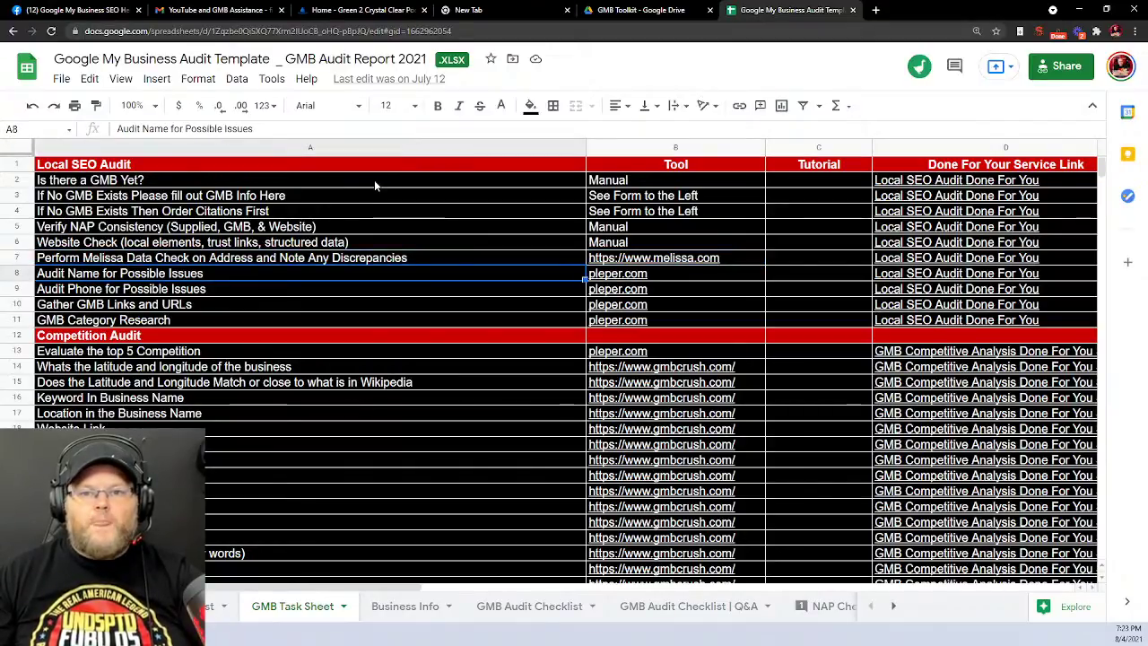
key(Up)
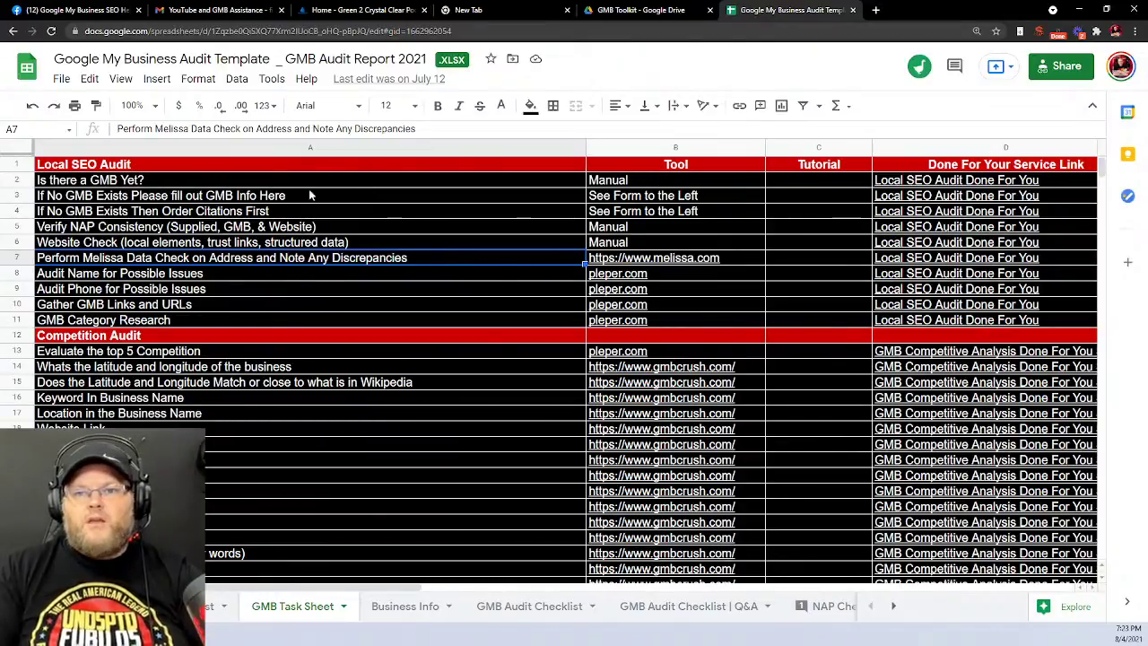
Review the remaining Local SEO Audit rows, from the name and phone audits through GMB Category Research, and the Competition Audit task list
click(261, 275)
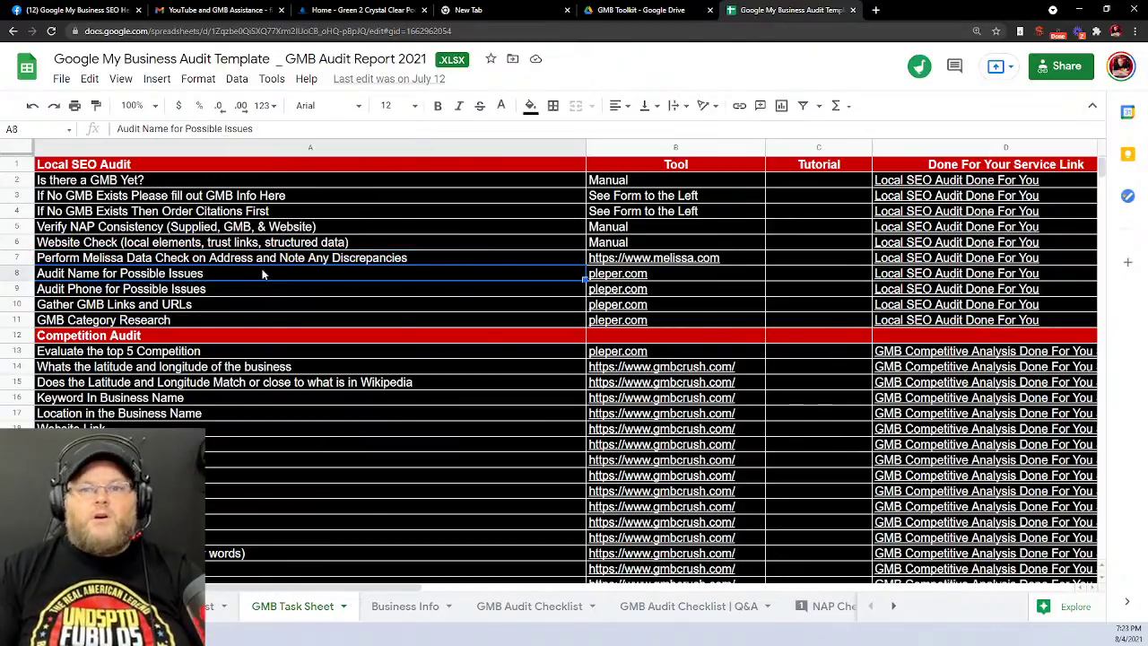
key(Down)
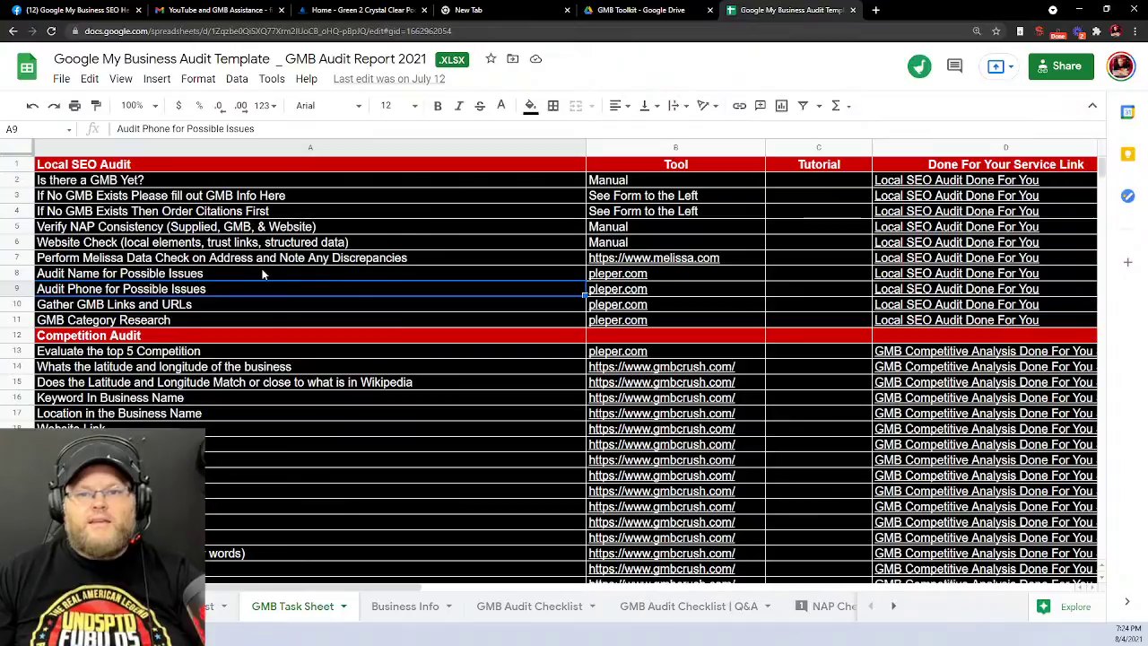
key(Down)
key(Down)
key(Up)
key(Up)
key(Up)
key(Up)
key(Up)
key(Up)
key(Up)
key(Up)
key(Up)
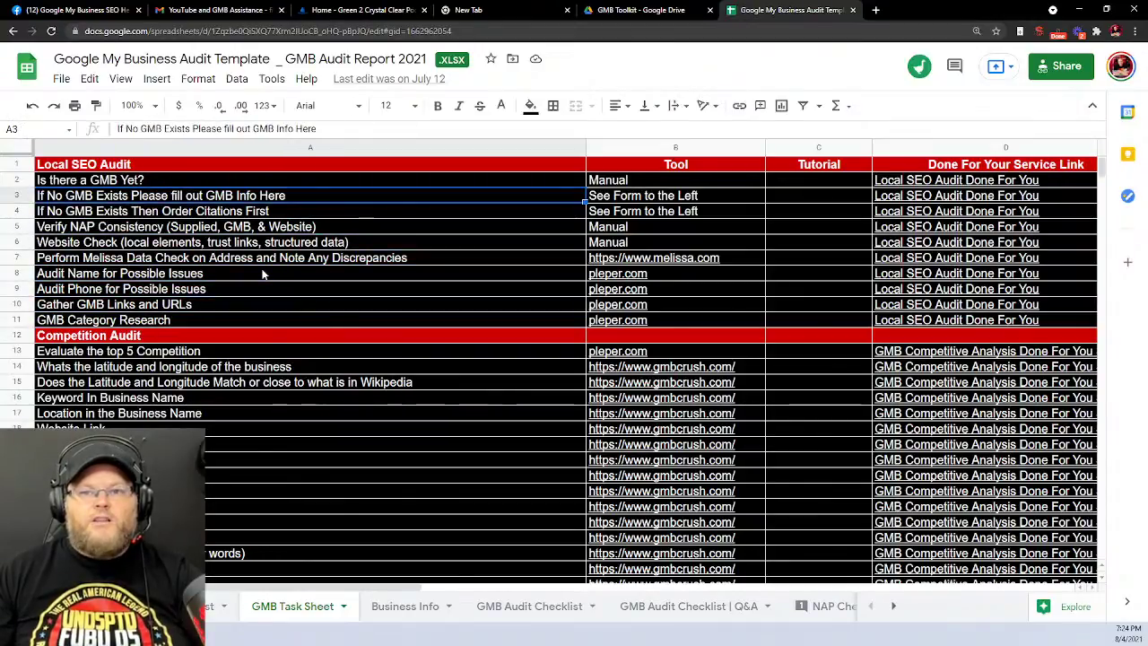
key(Down)
key(Down)
key(Down)
key(Down)
key(Down)
key(Down)
key(Down)
key(Down)
key(Down)
key(Down)
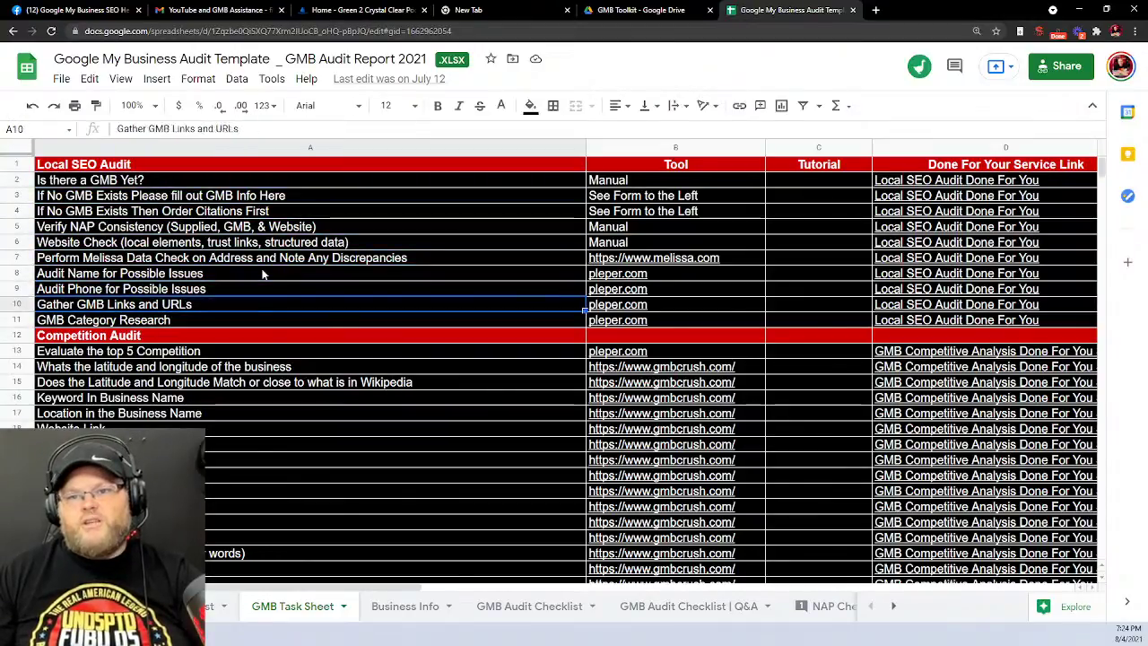
scroll(262, 273, down, 3)
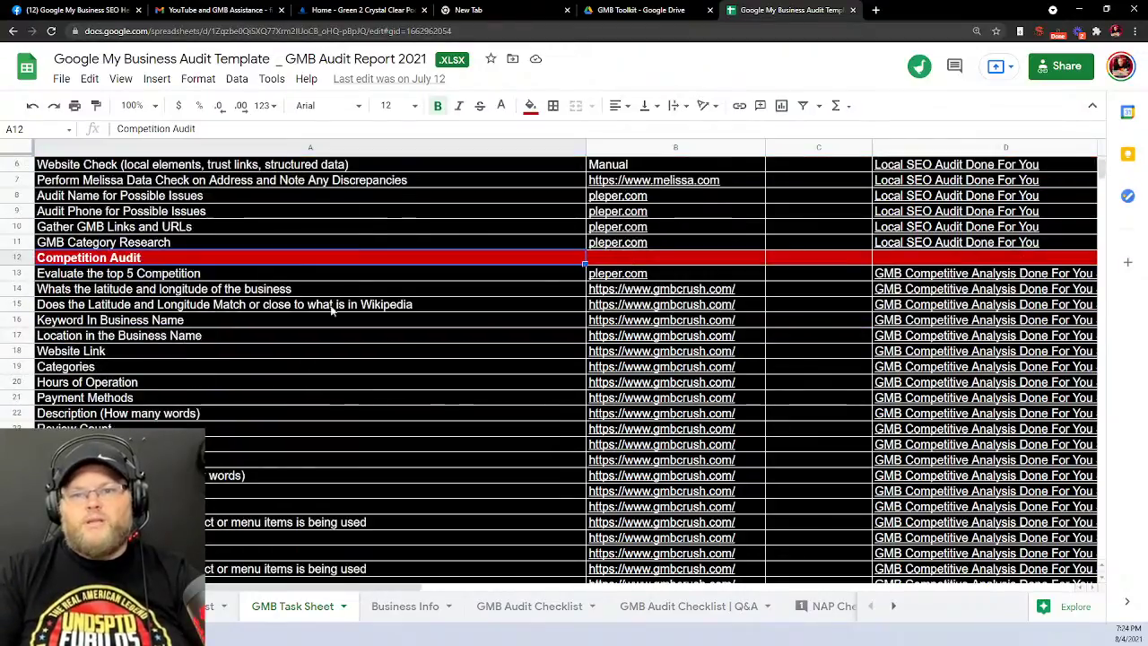
scroll(481, 372, down, 1)
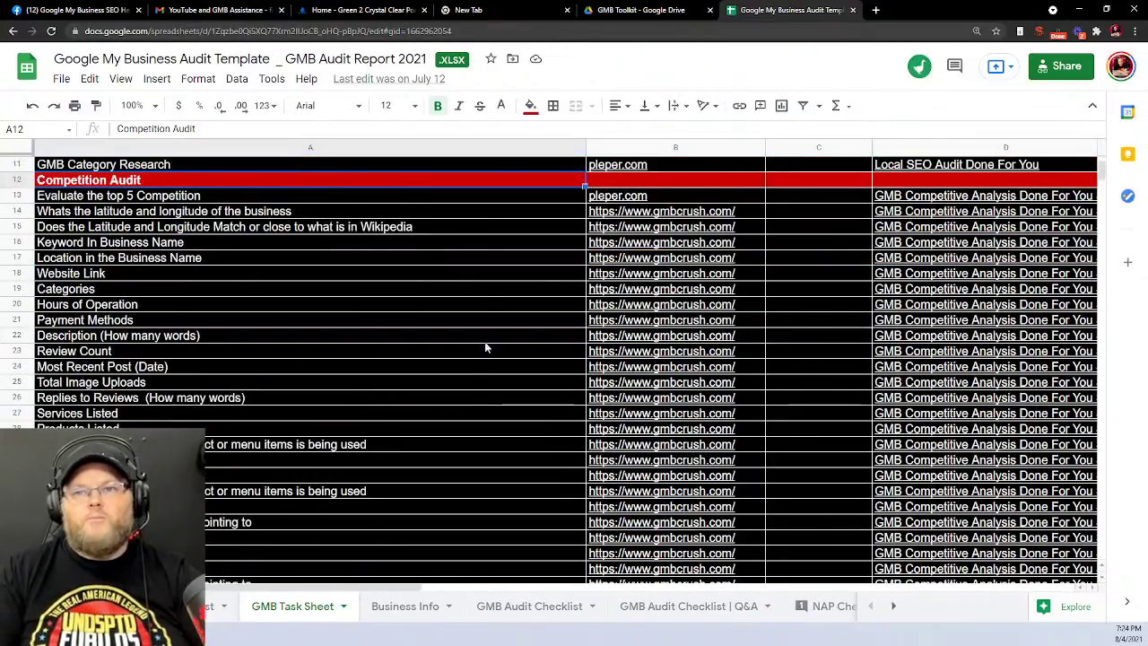
Return to the GMB Toolkit folder and open the GMB-Competitor-Category-Spy spreadsheet
click(625, 10)
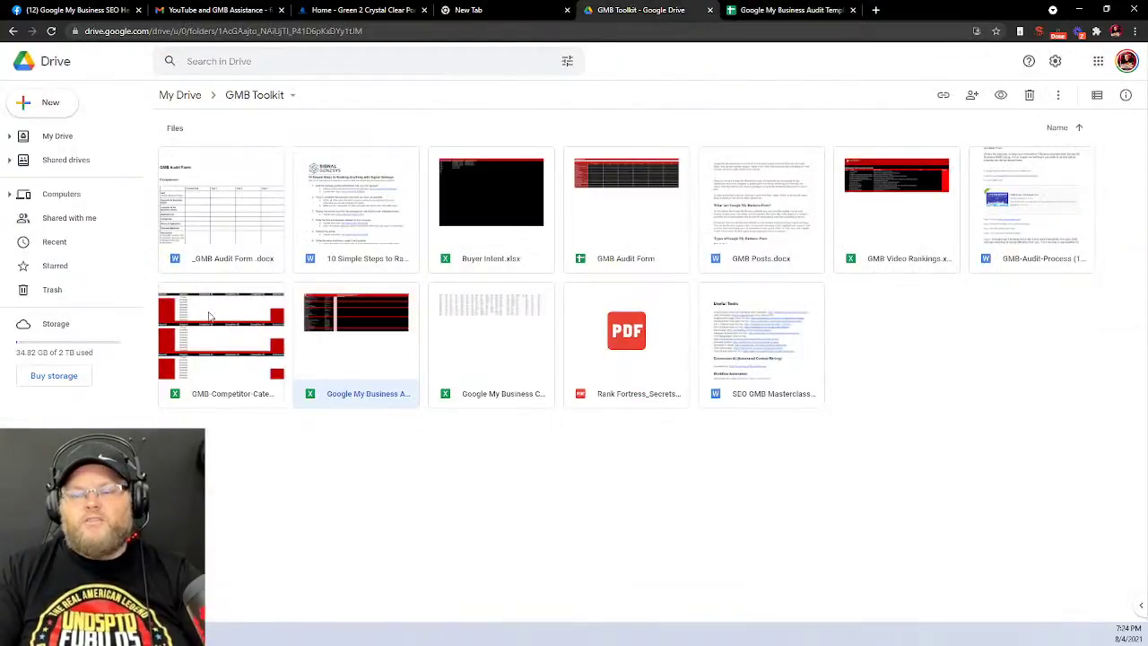
double_click(219, 395)
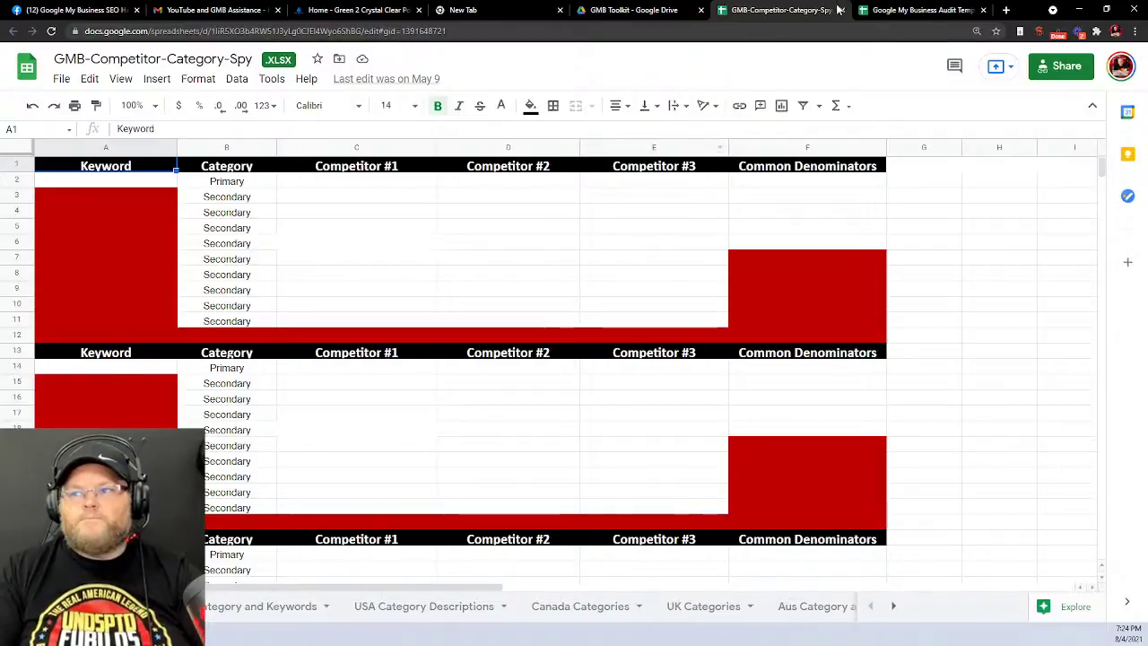
Look over the keyword, category, competitor and common-denominator blocks of the GMB-Competitor-Category-Spy sheet, then close the spreadsheet
scroll(607, 259, down, 2)
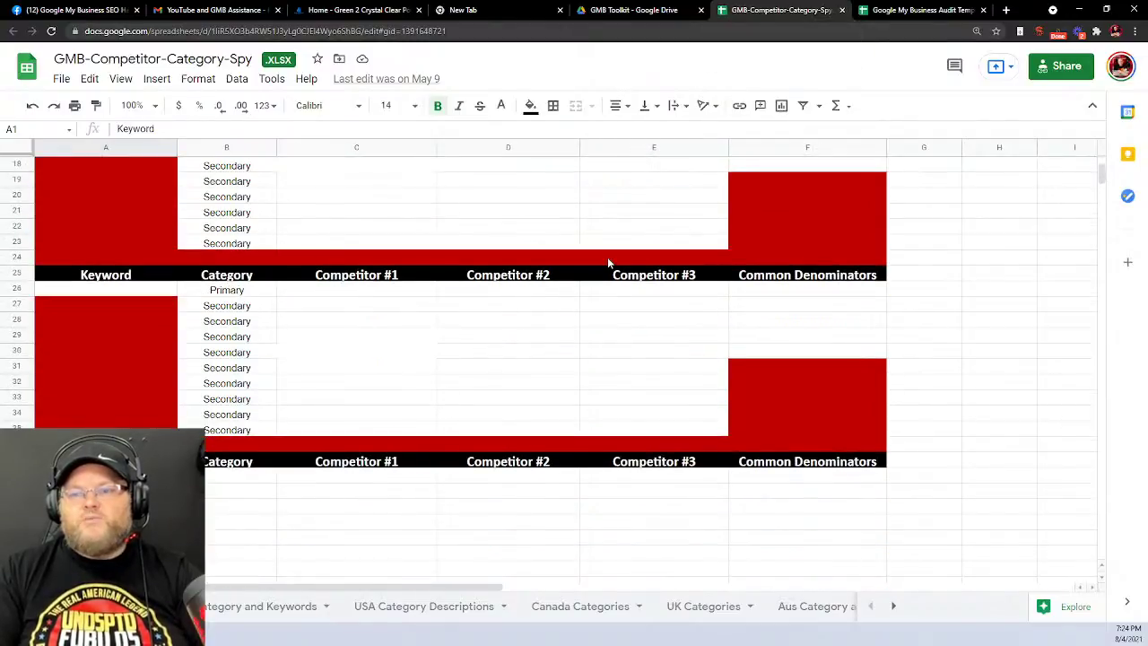
scroll(606, 259, up, 2)
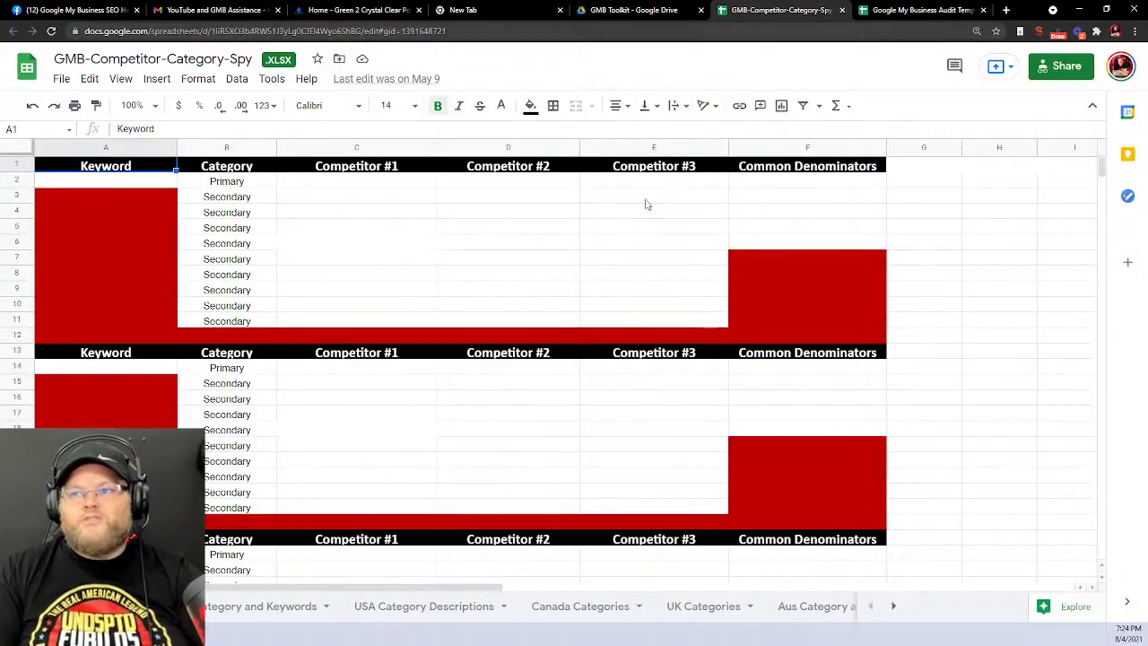
click(841, 10)
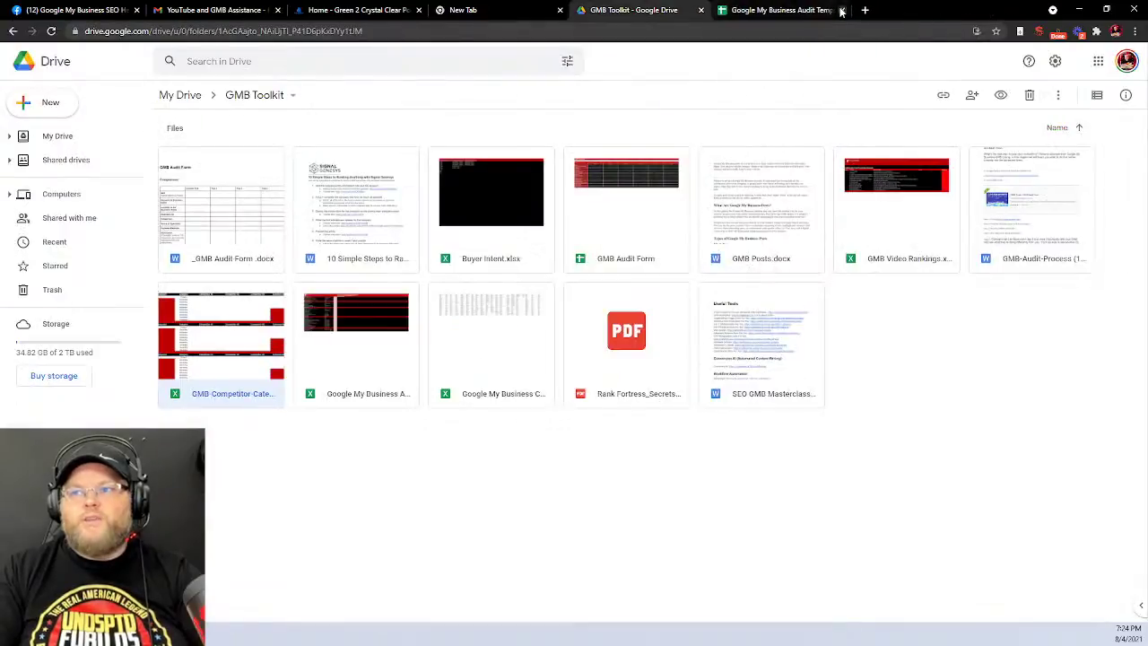
Return to the audit template and go through the Competition Audit rows from "Evaluate the top 5 Competition" to the Wikipedia latitude and longitude match
click(794, 10)
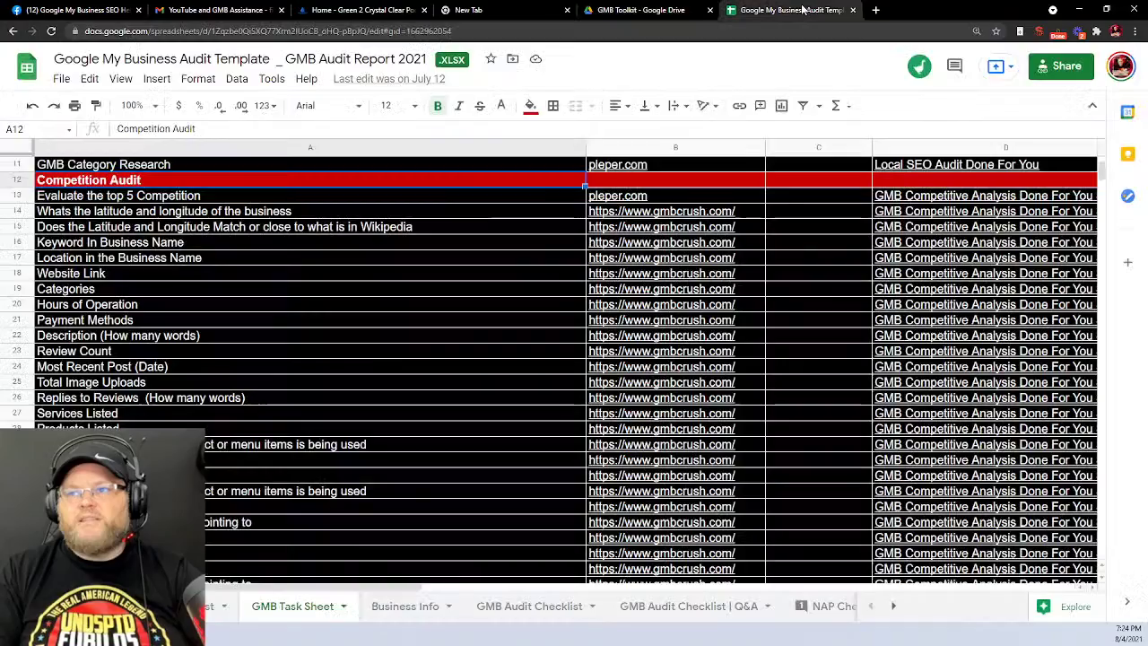
click(315, 199)
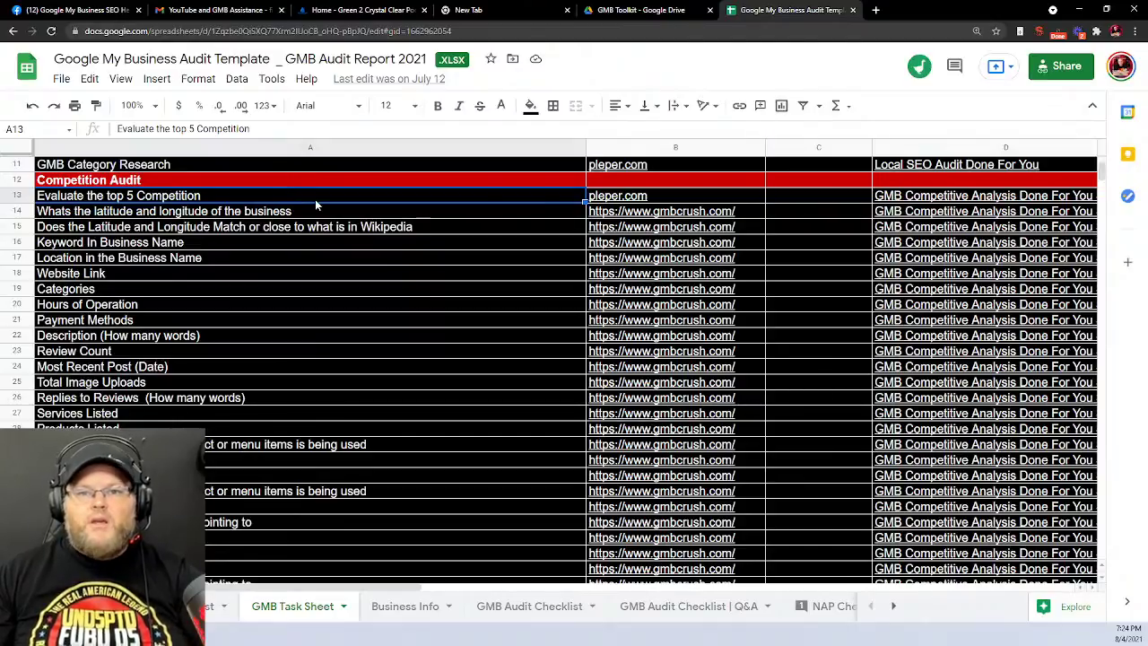
key(Down)
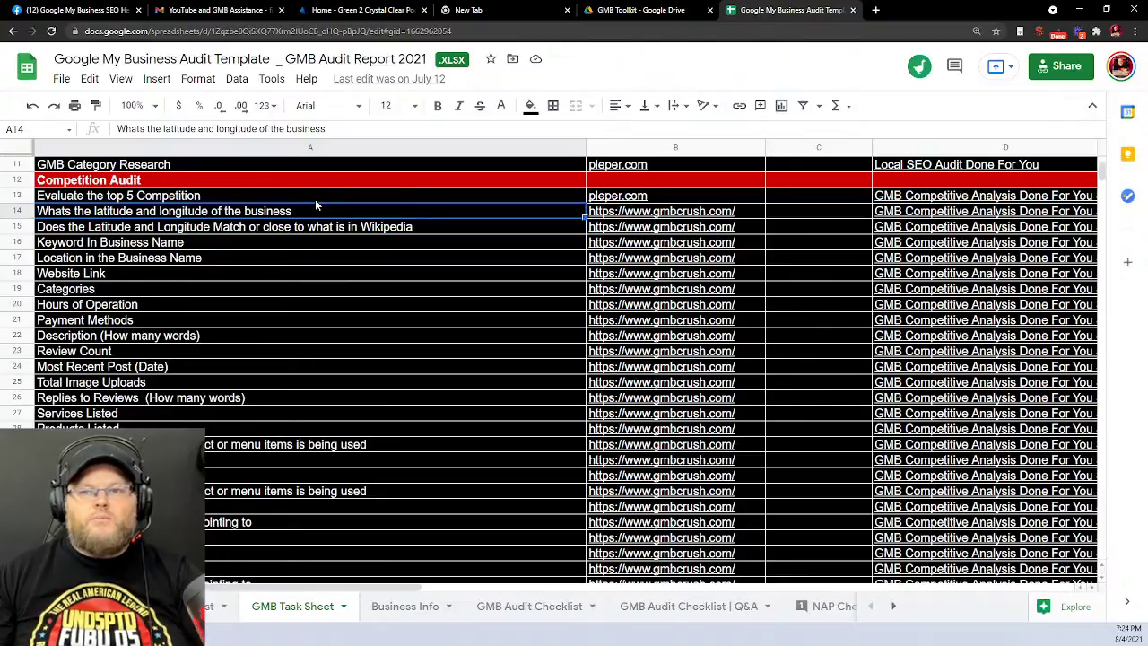
key(Down)
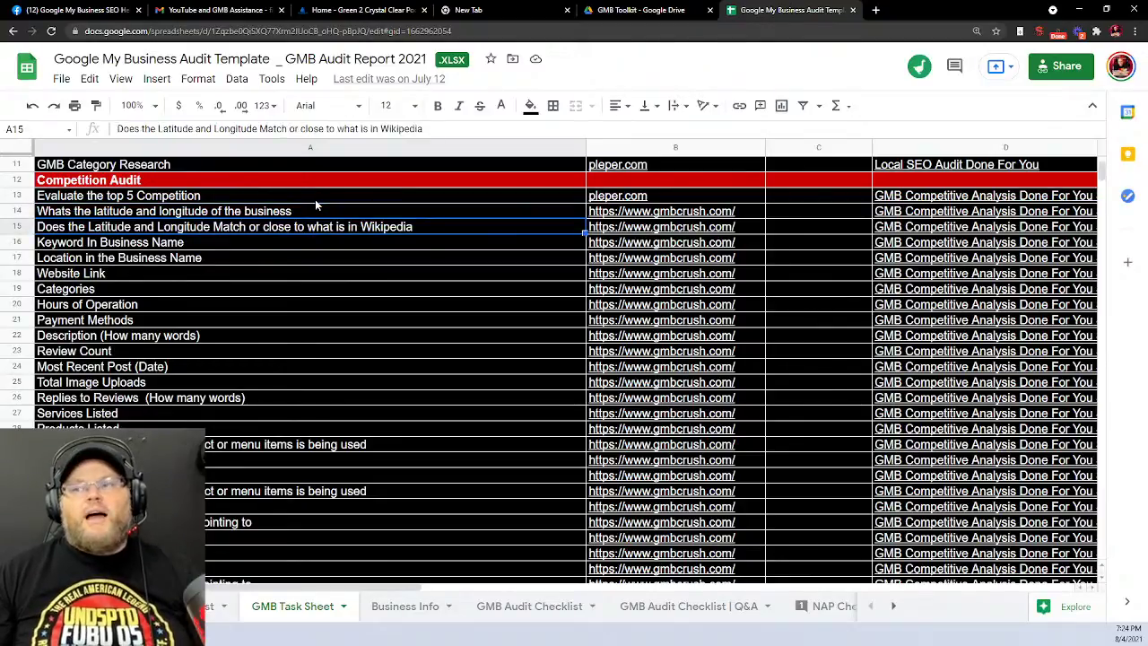
Open the St. Louis Wikipedia article in a new browser tab
click(876, 10)
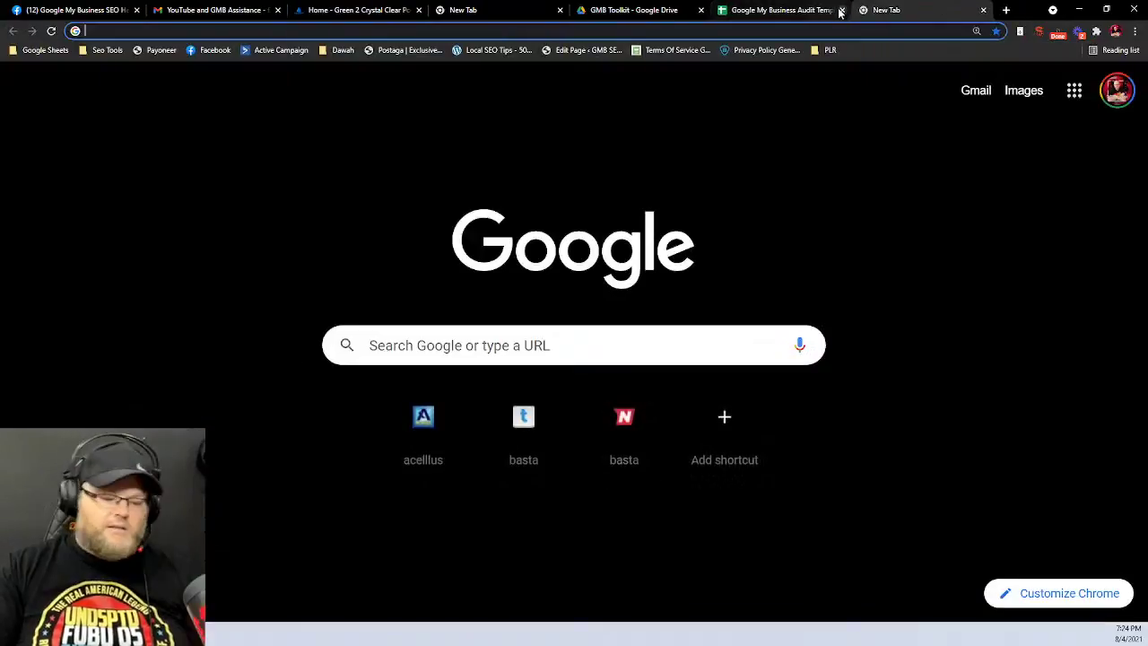
text(wik)
key(Down)
key(Down)
key(Down)
key(Down)
key(Down)
key(Down)
key(Down)
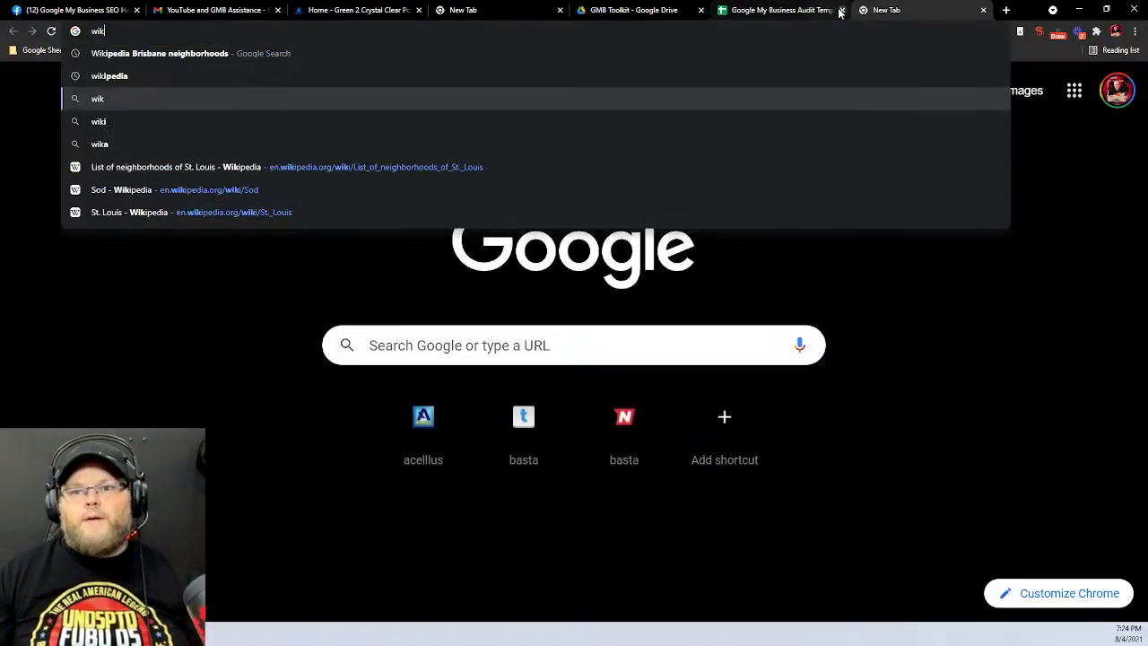
key(Return)
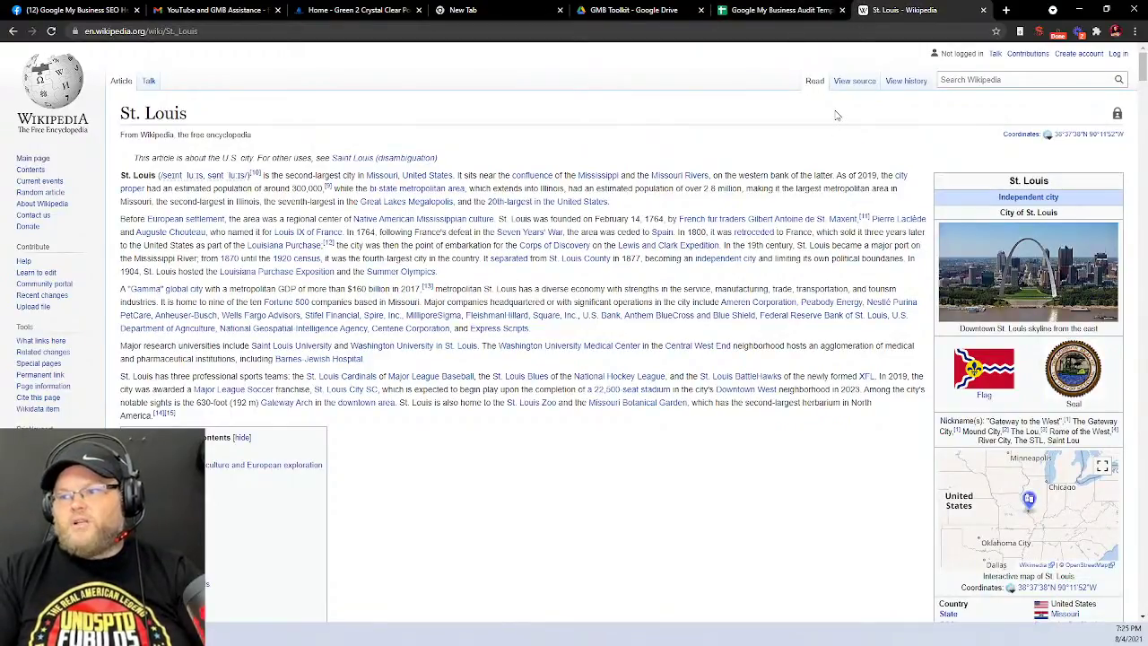
Locate the city's latitude and longitude coordinates in the St. Louis article's infobox
scroll(836, 115, down, 2)
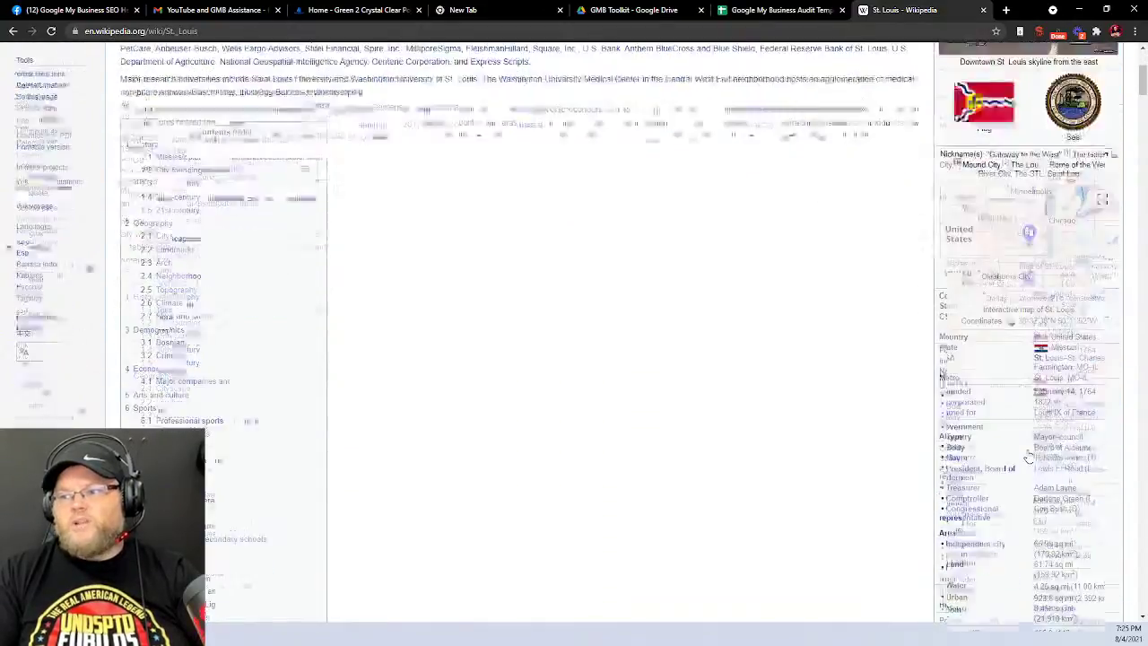
scroll(1013, 471, down, 3)
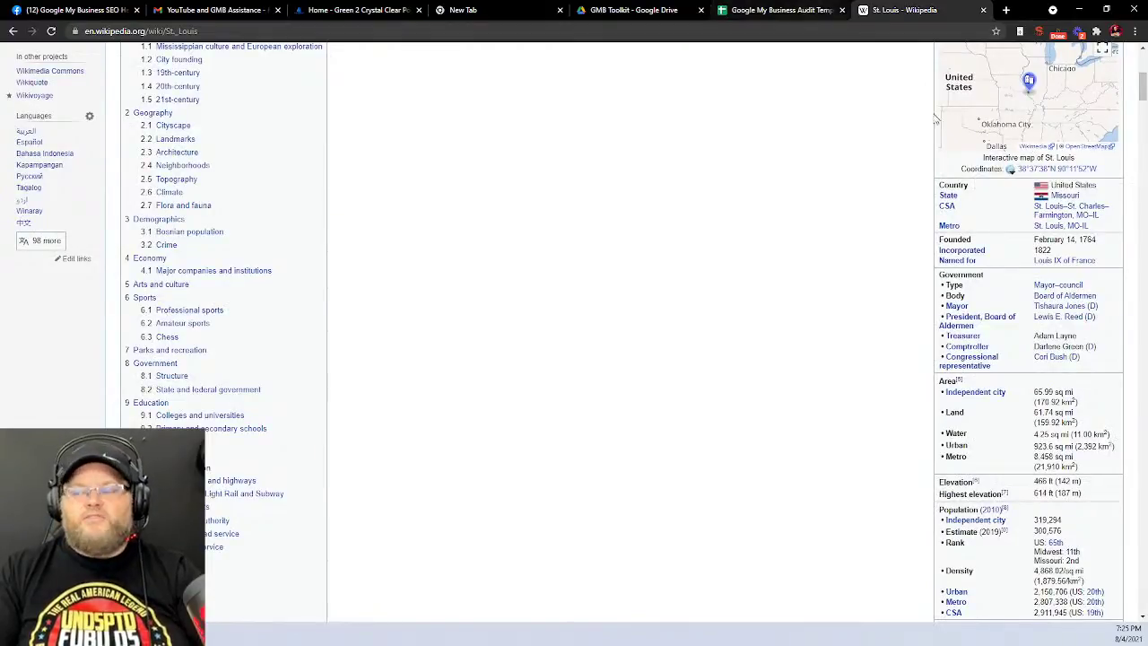
scroll(1040, 233, up, 2)
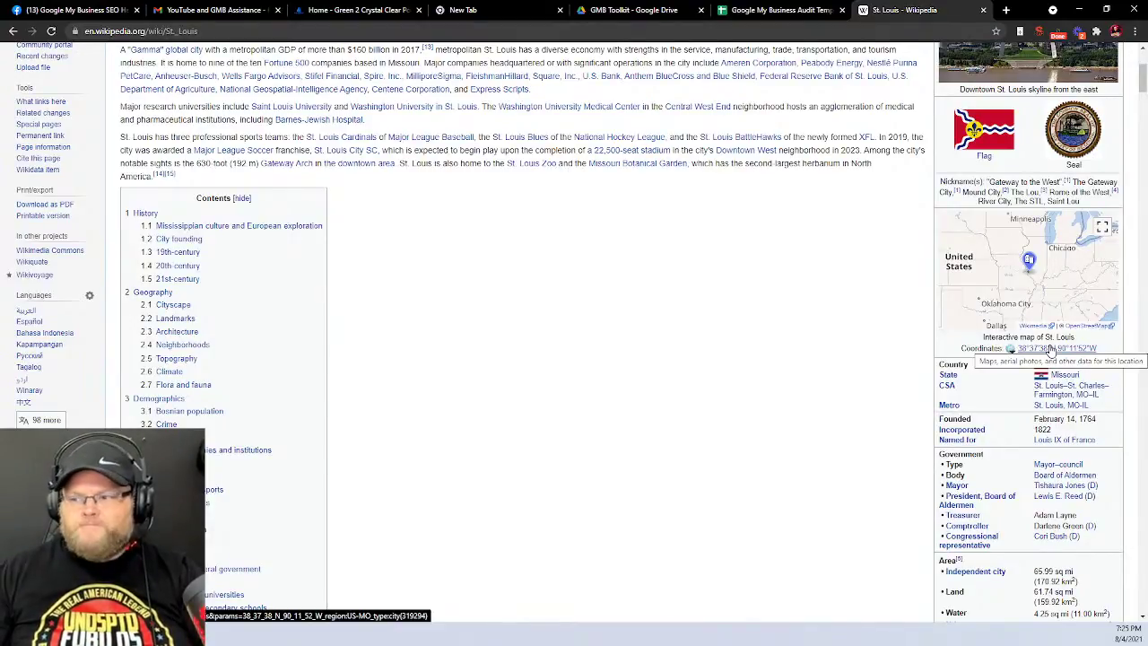
Return to the GMB Task Sheet and go through the Competition Audit rows from "Location in the Business Name" to "Review Count"
click(778, 9)
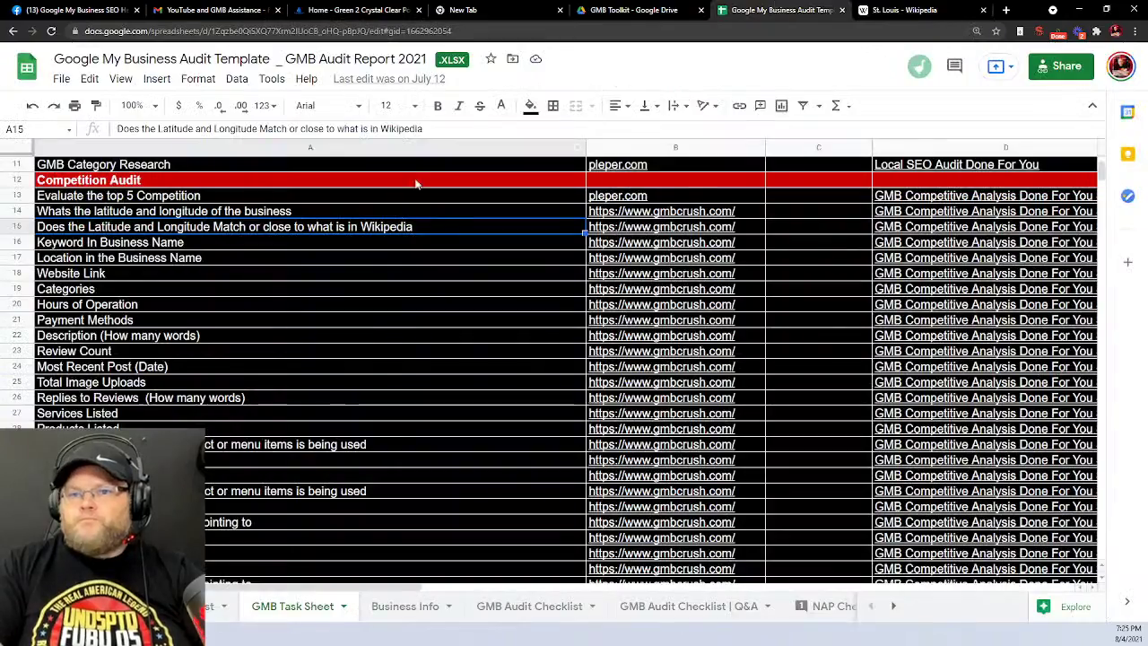
click(258, 243)
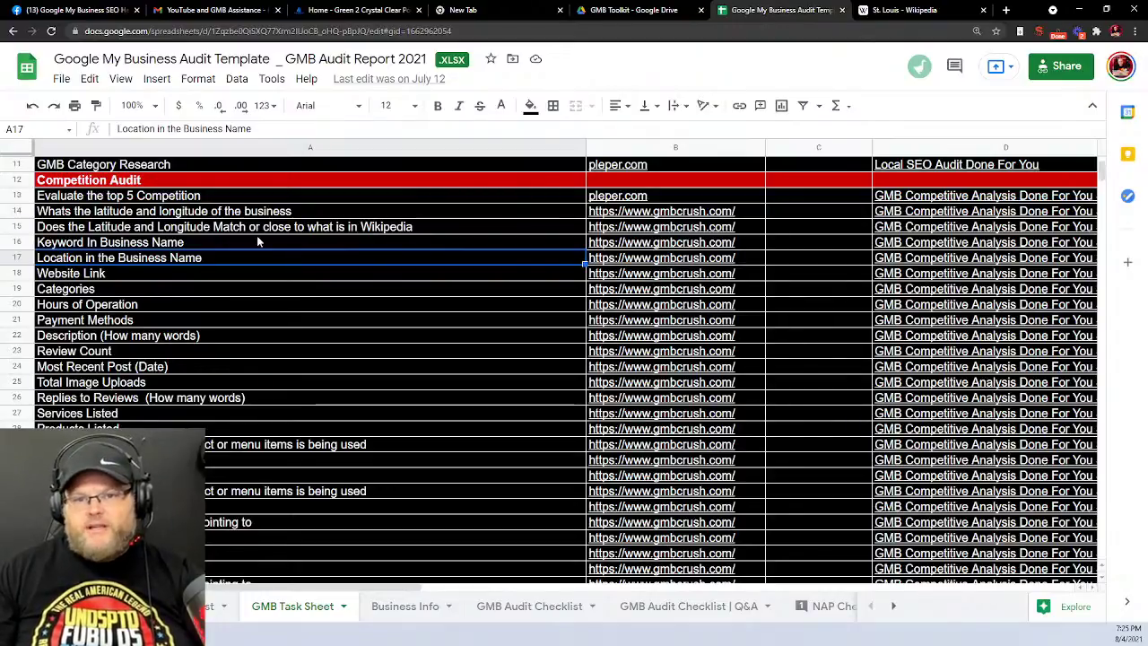
key(Down)
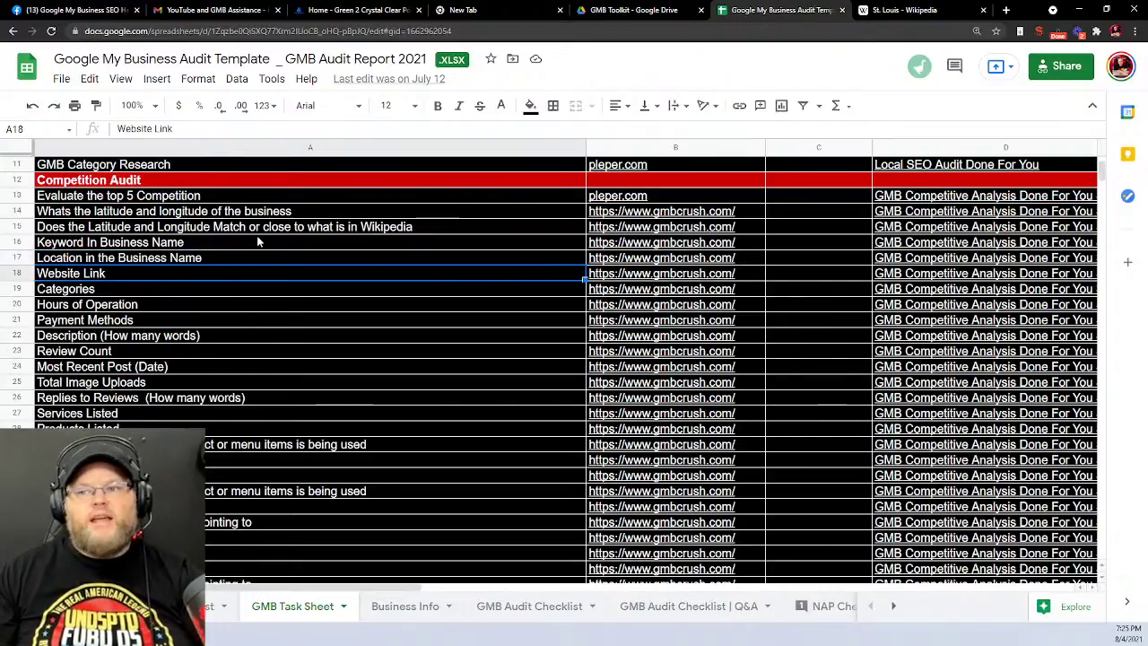
key(Down)
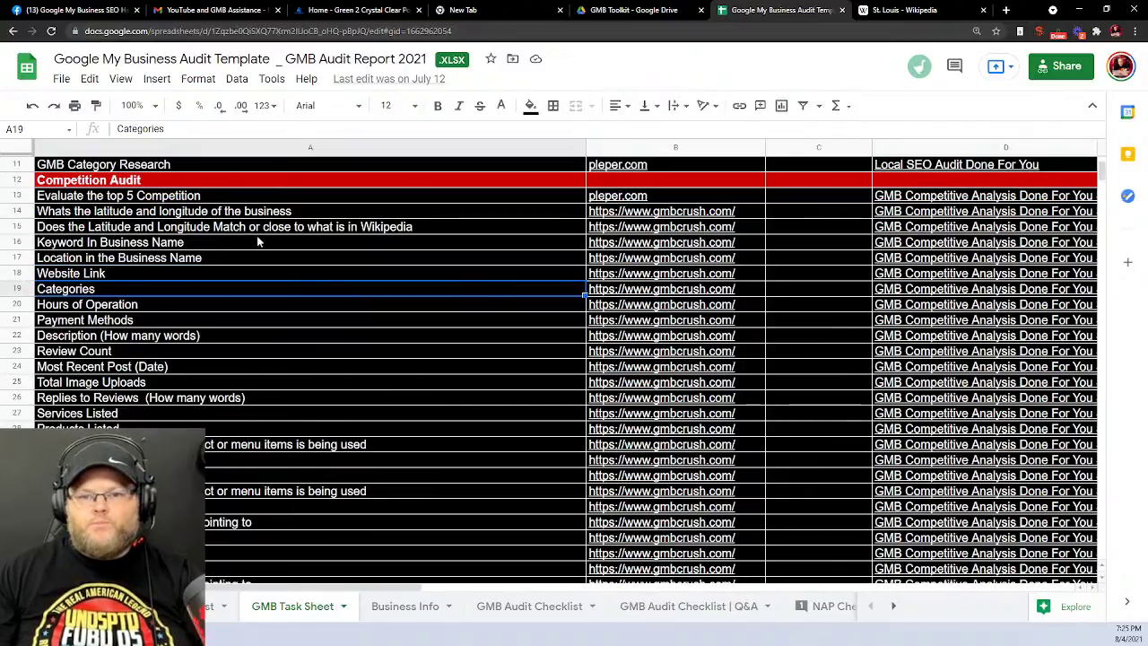
key(Down)
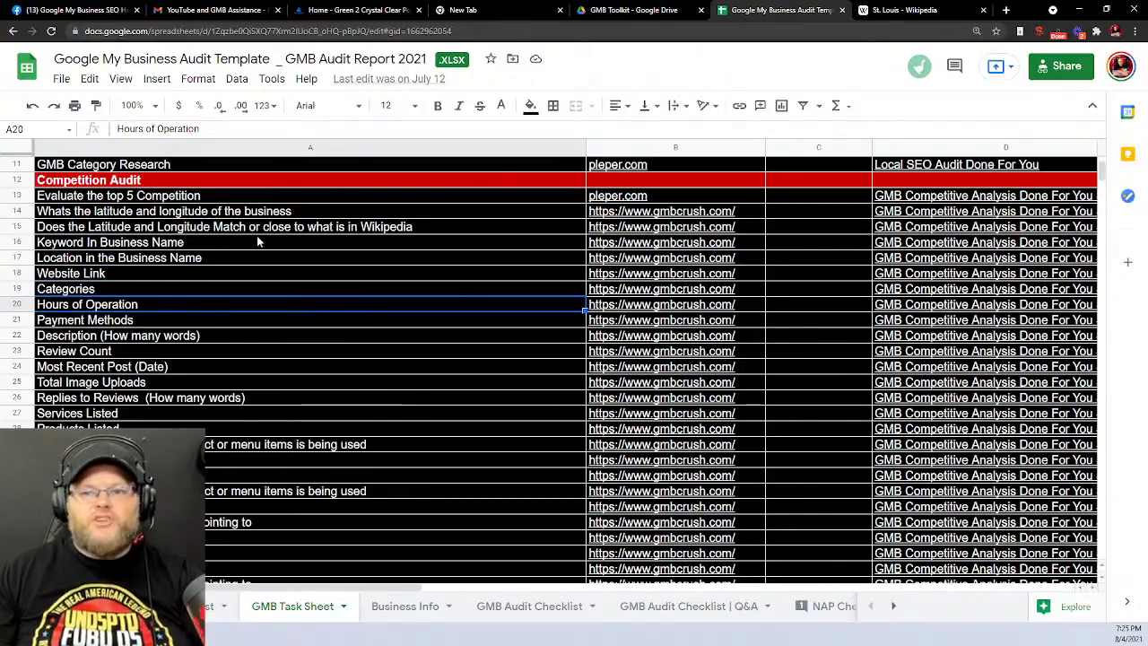
key(Down)
key(Down)
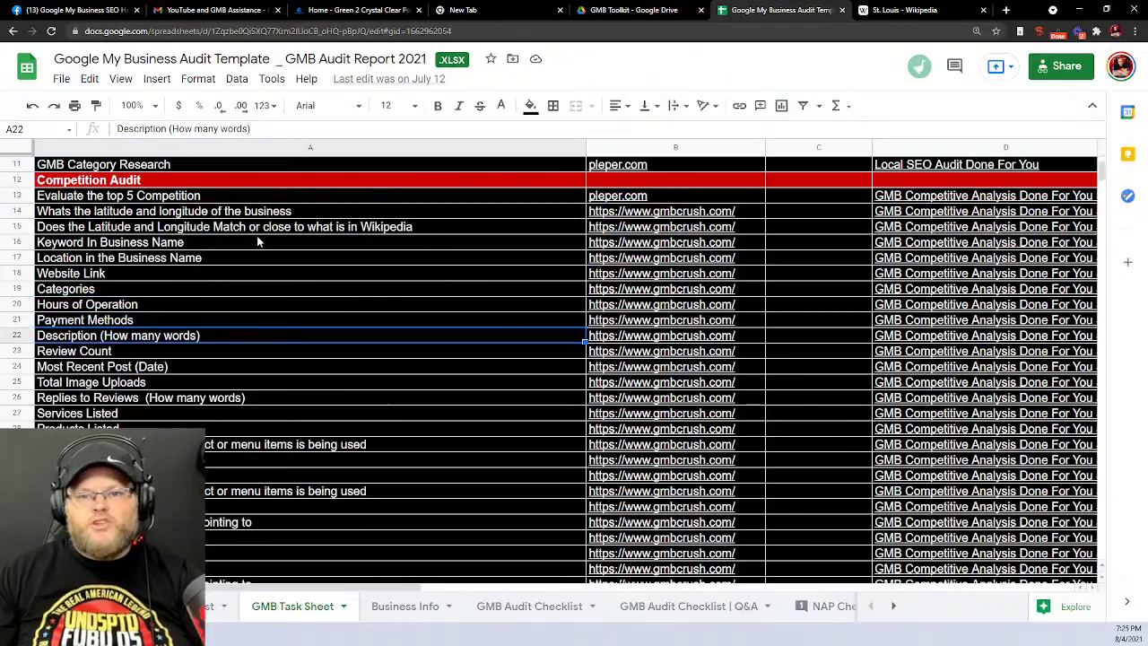
key(Down)
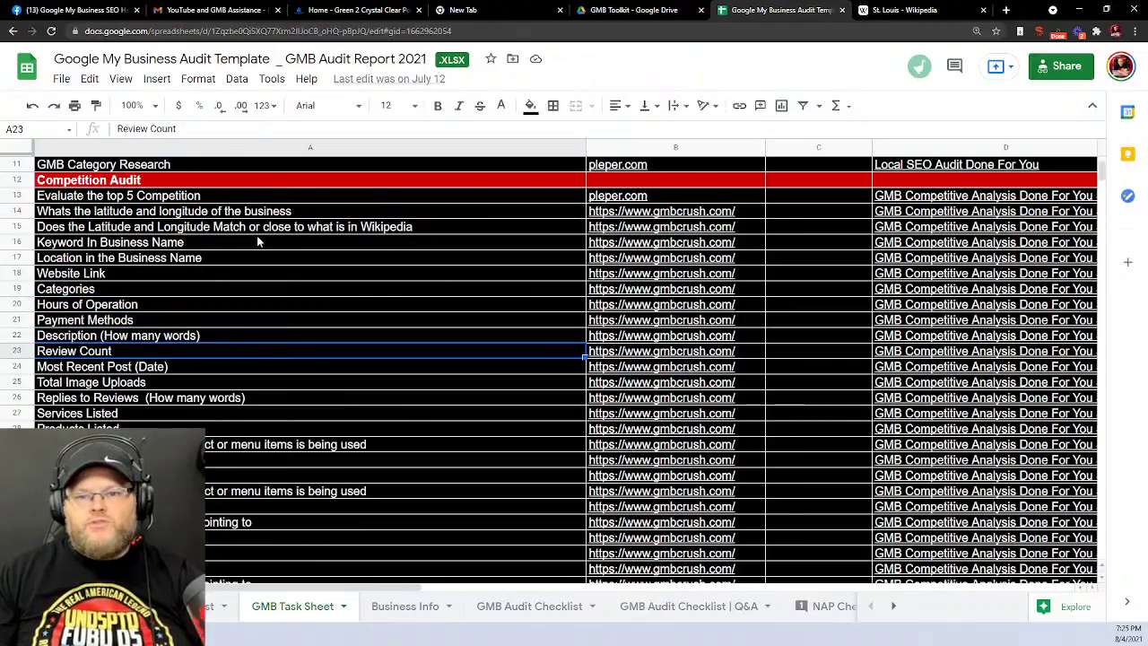
Go through the Competition Audit rows from "Most Recent Post (Date)" to "Type of copy Being Used" for posts
key(Down)
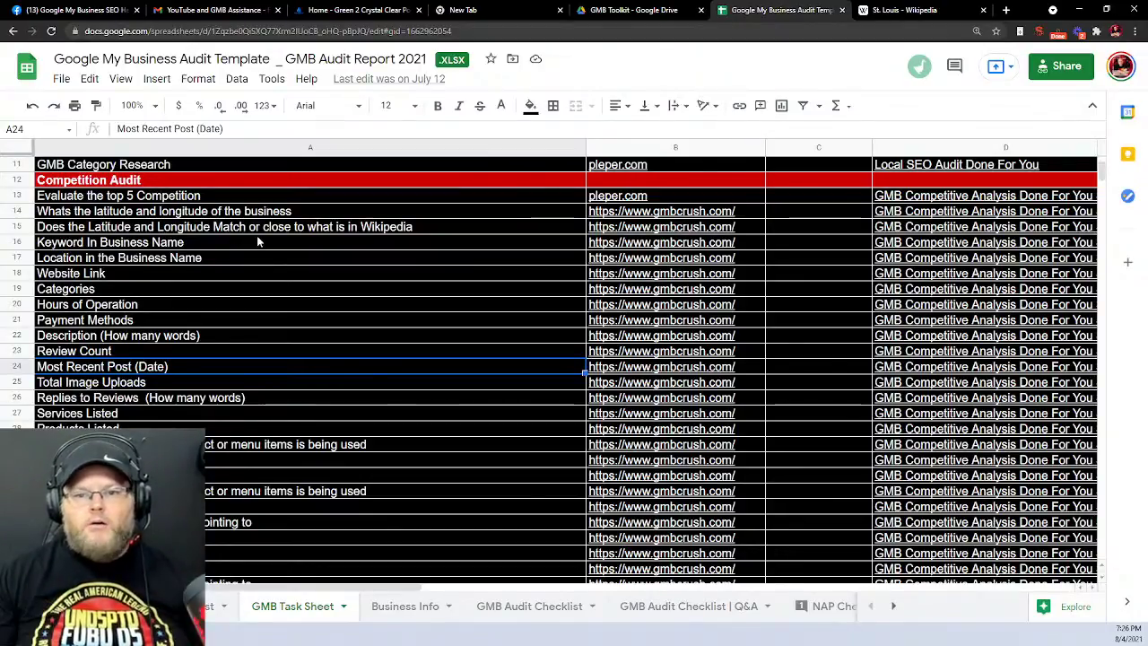
key(Down)
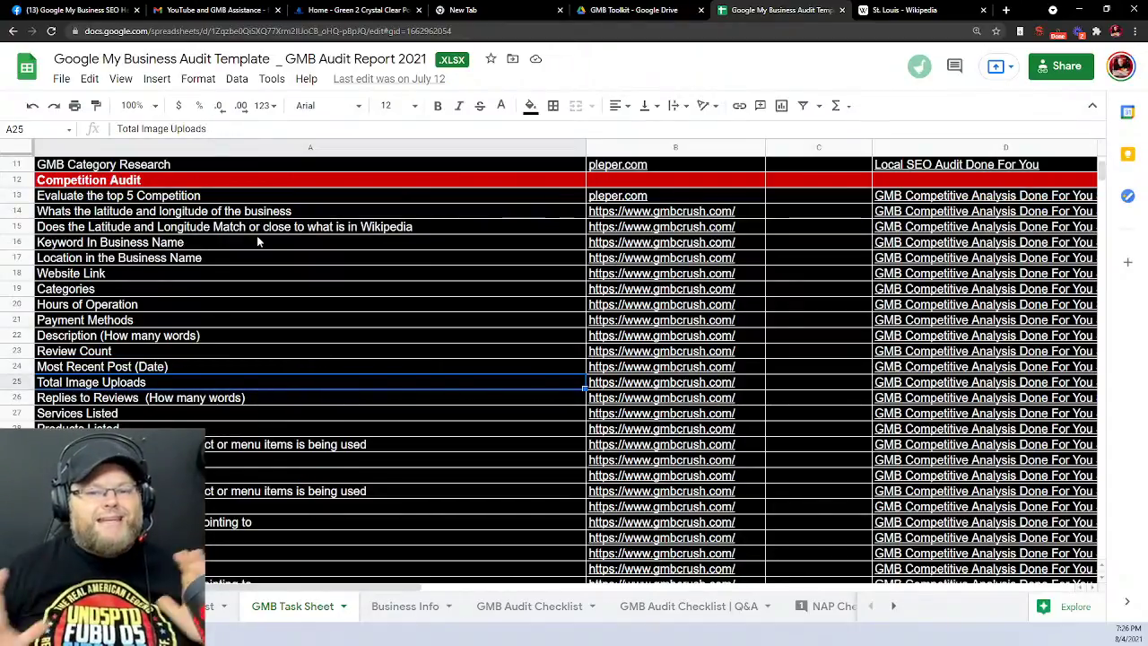
key(Down)
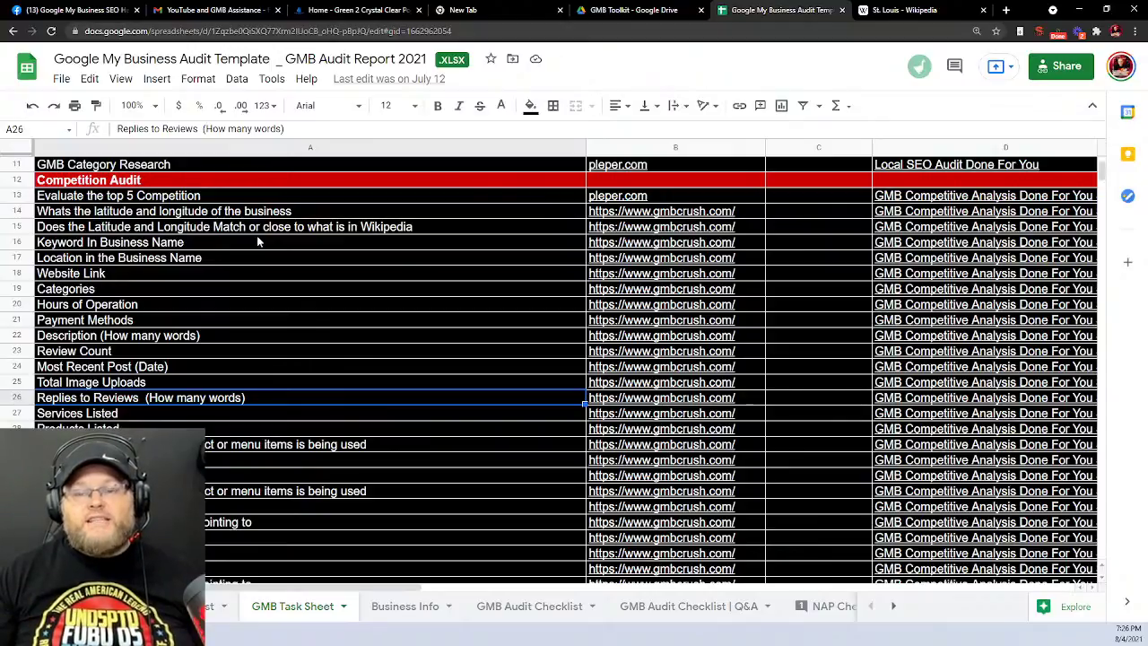
key(Down)
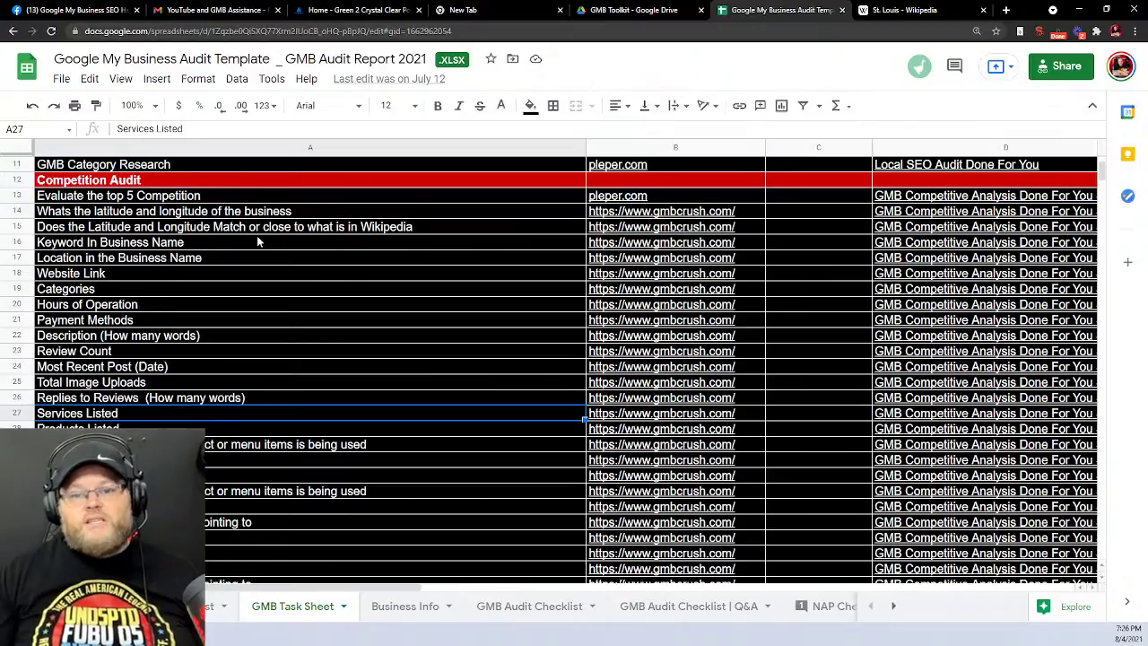
key(Down)
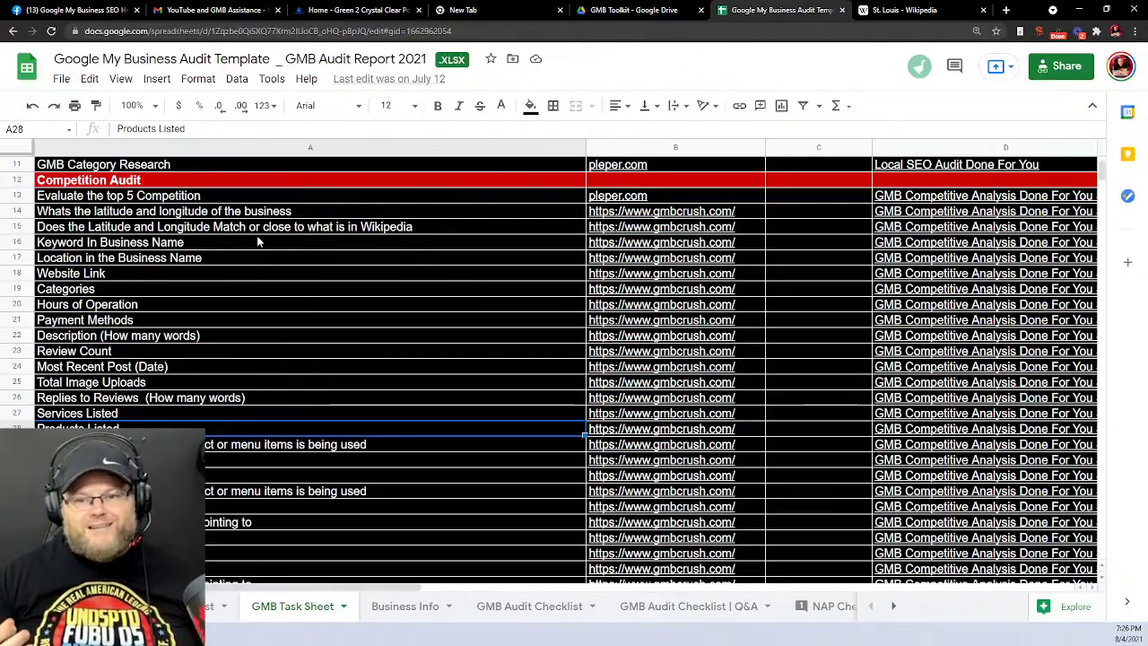
key(Down)
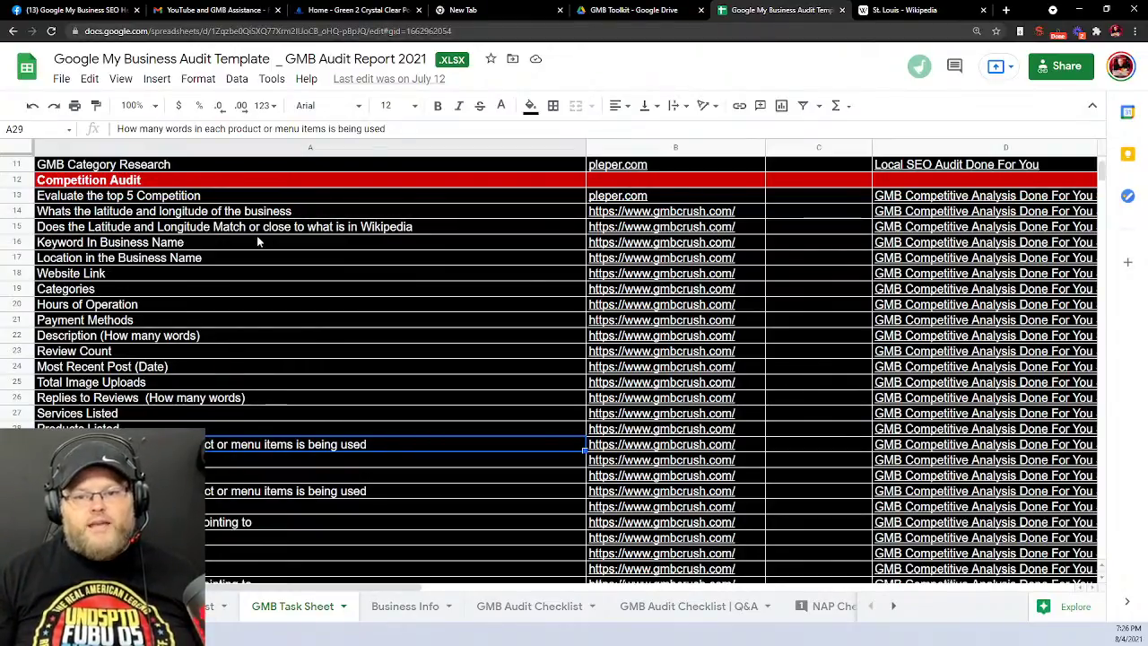
key(Down)
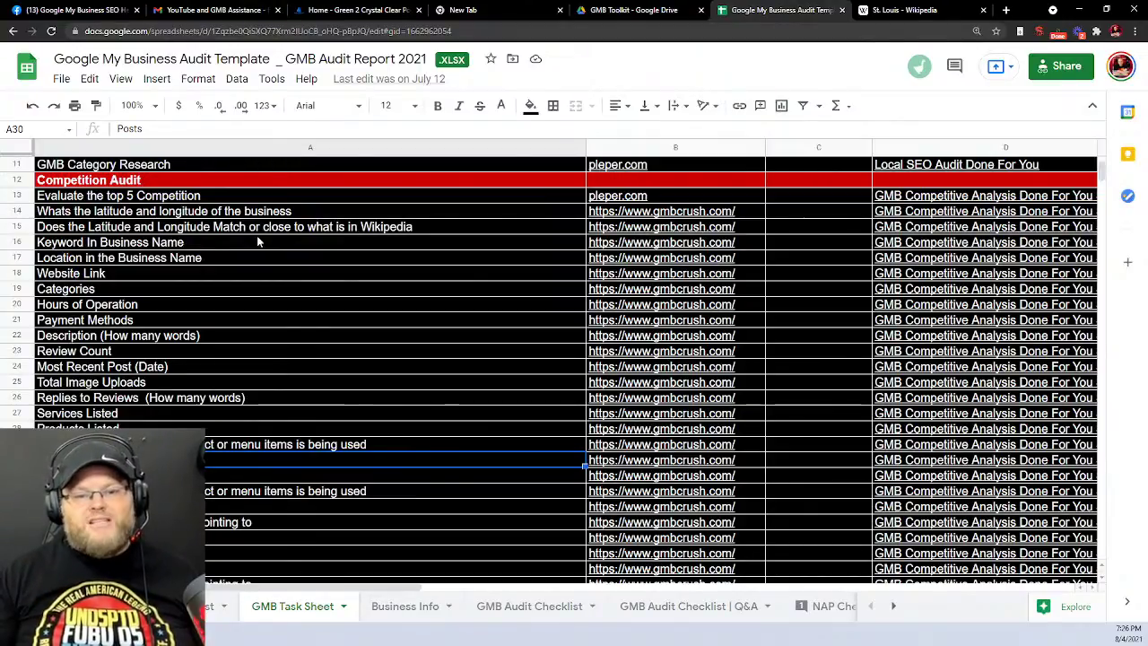
key(Down)
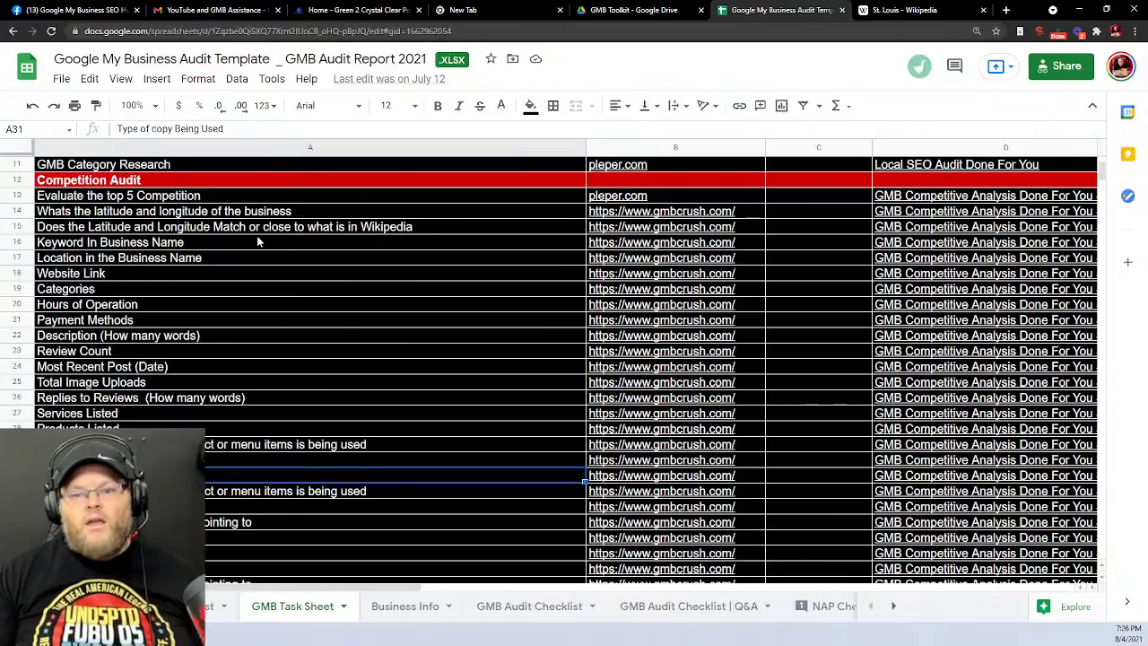
Review the post word count, more info link and offer post rows of the Competition Audit, down to row 37
scroll(361, 218, down, 5)
scroll(363, 277, down, 1)
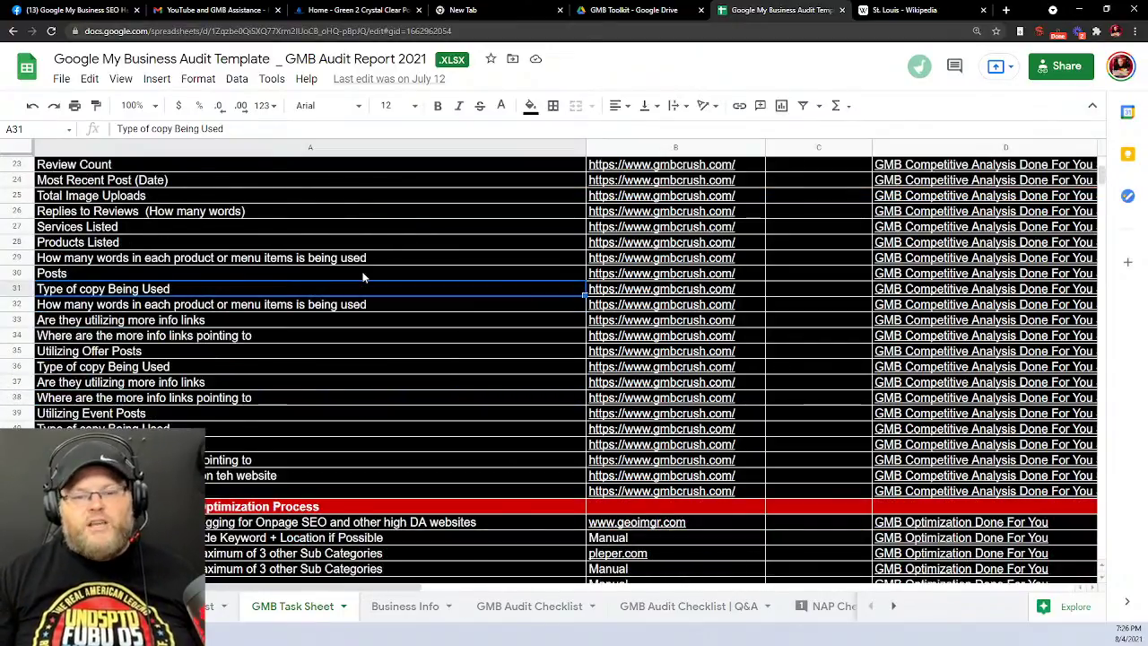
key(Down)
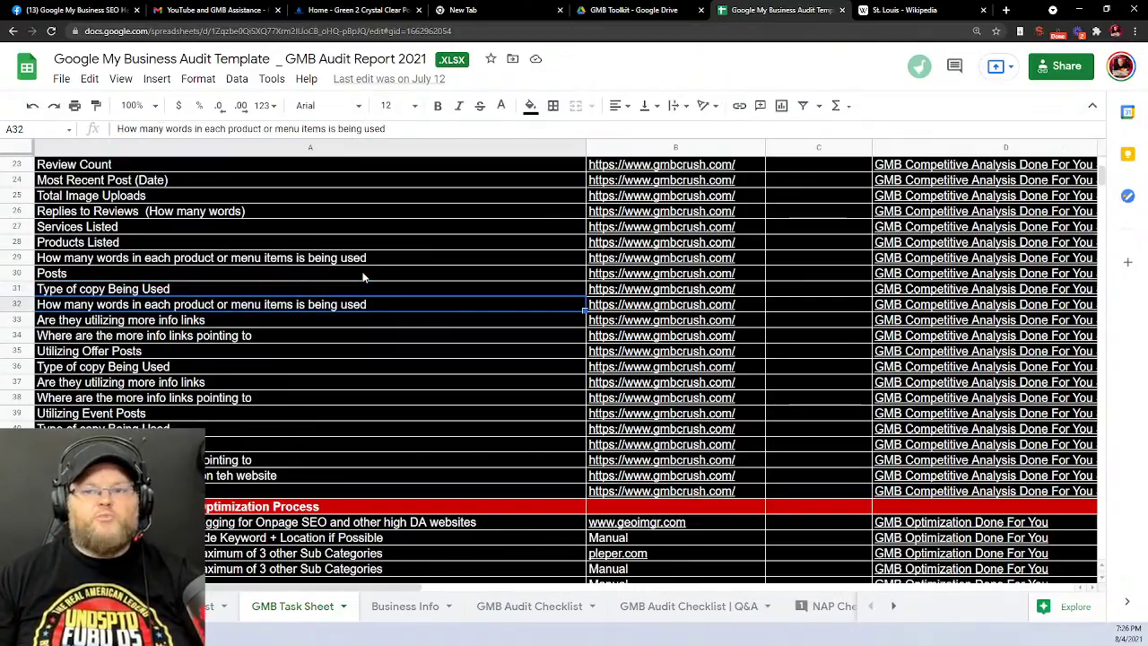
key(Down)
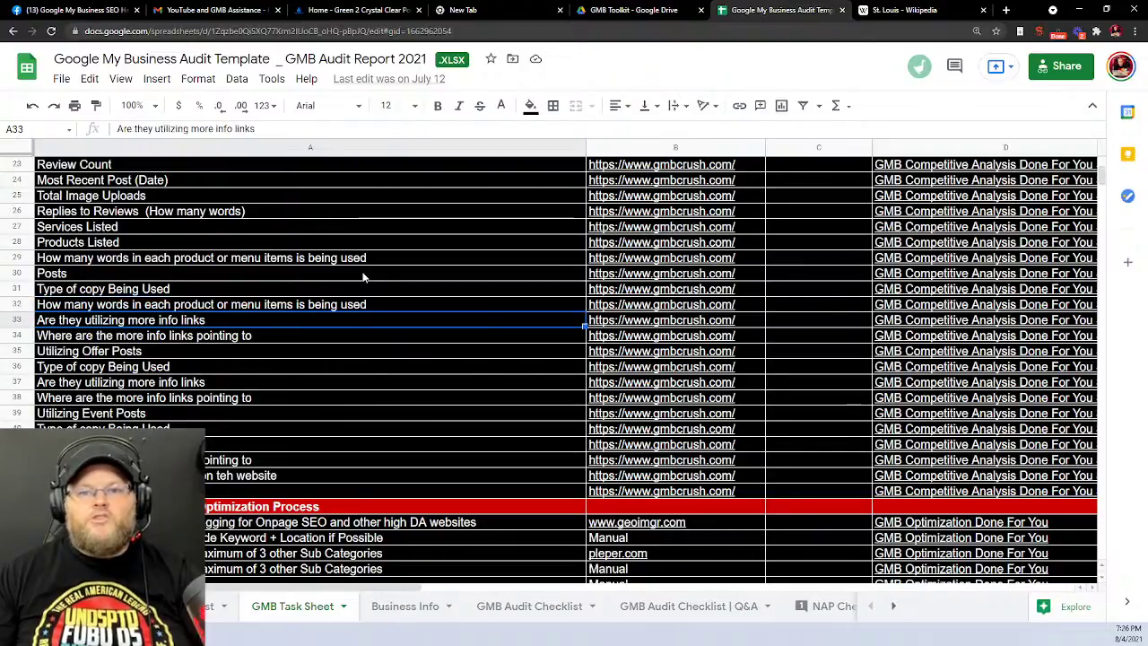
key(Down)
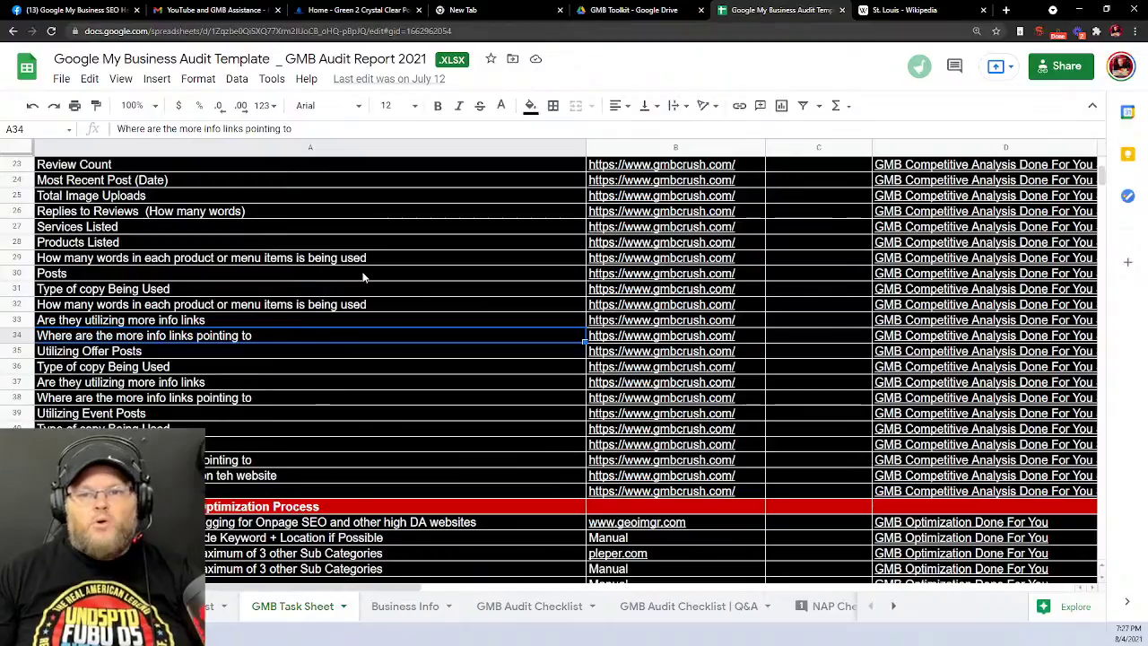
key(Down)
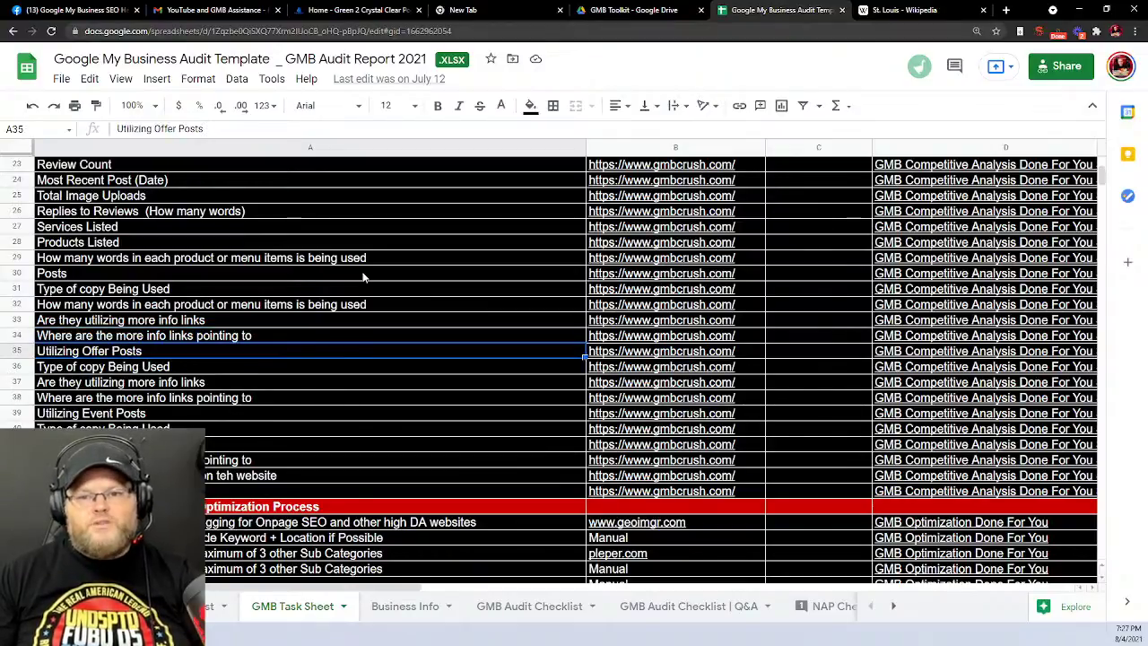
key(Down)
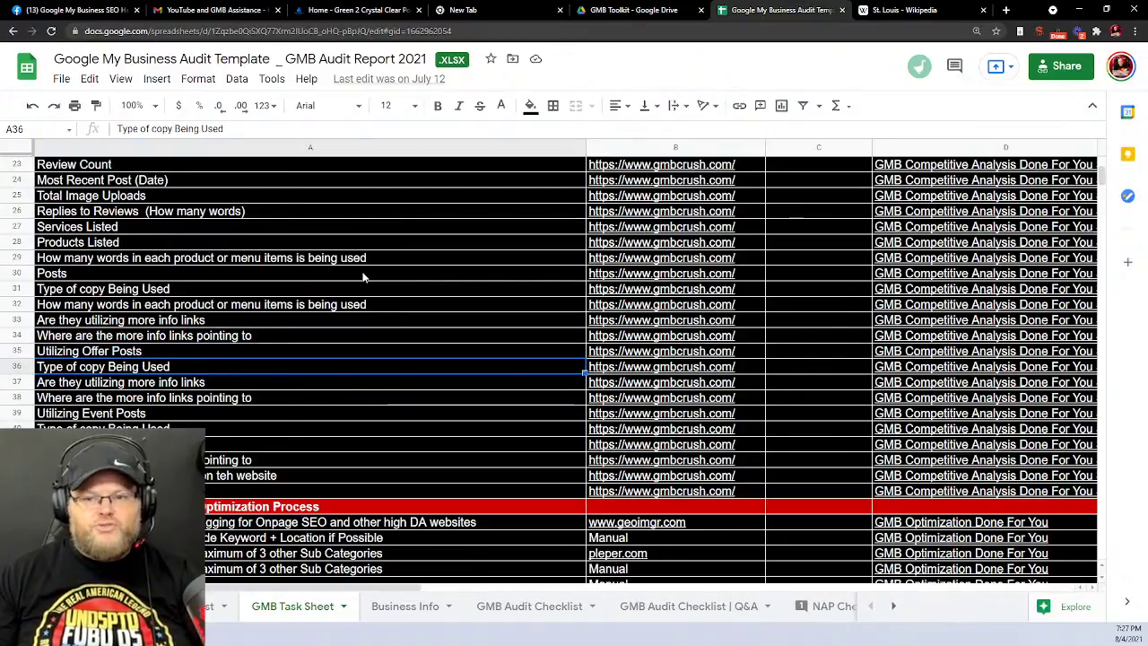
key(Down)
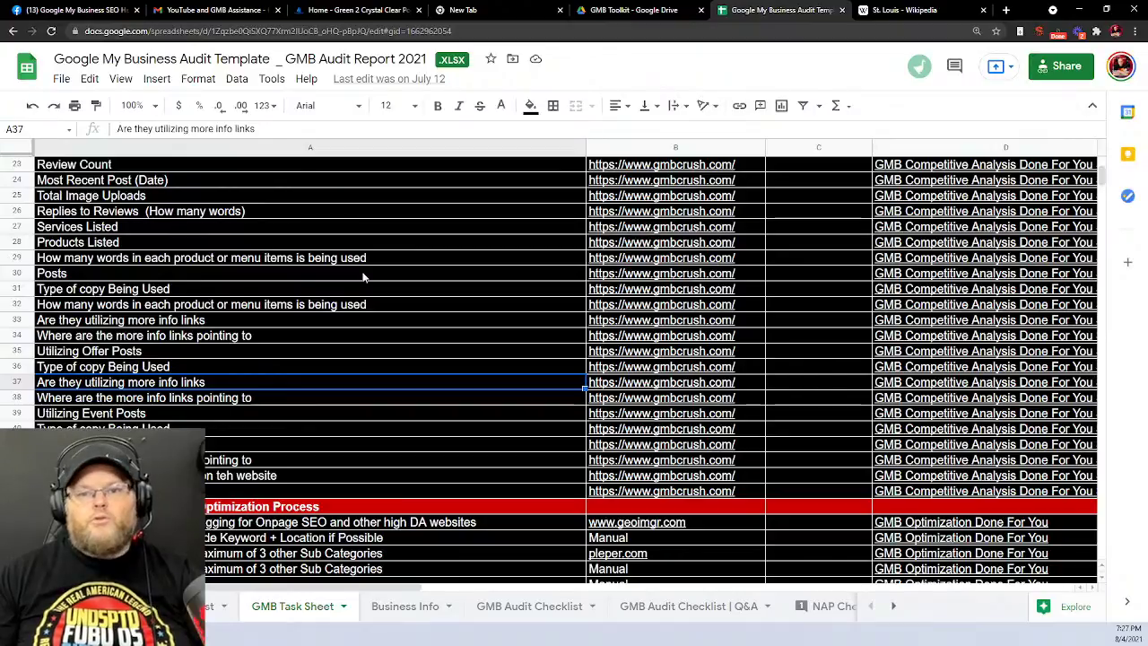
Go through the Competition Audit rows on more info link destinations and event posts, from row 38 to row 42
key(Down)
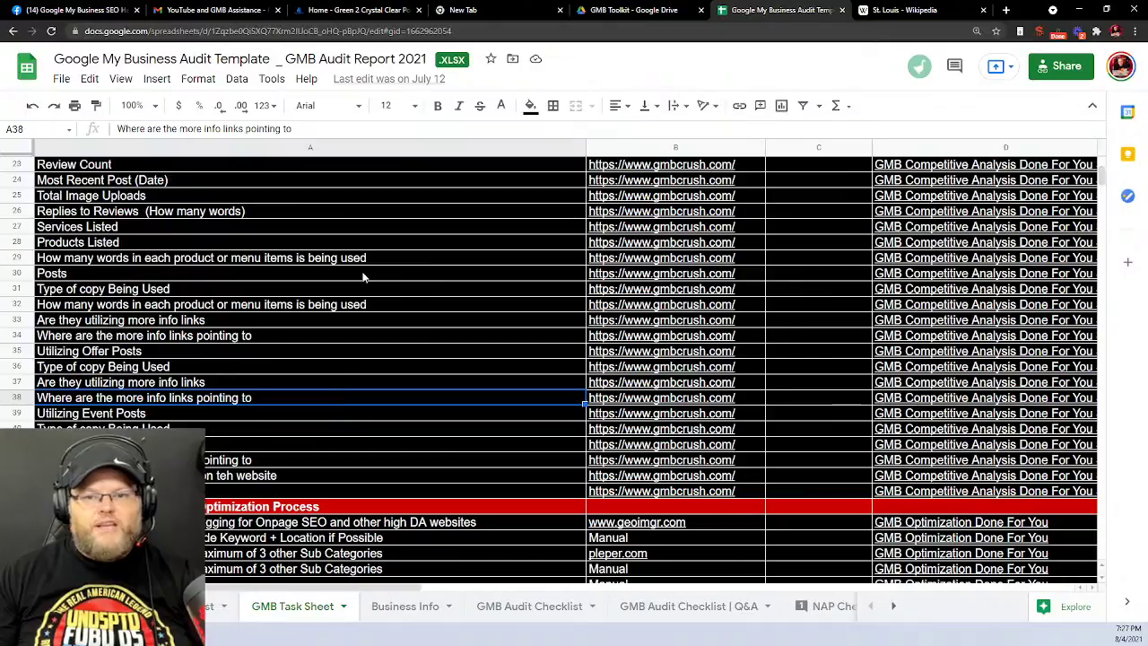
key(Down)
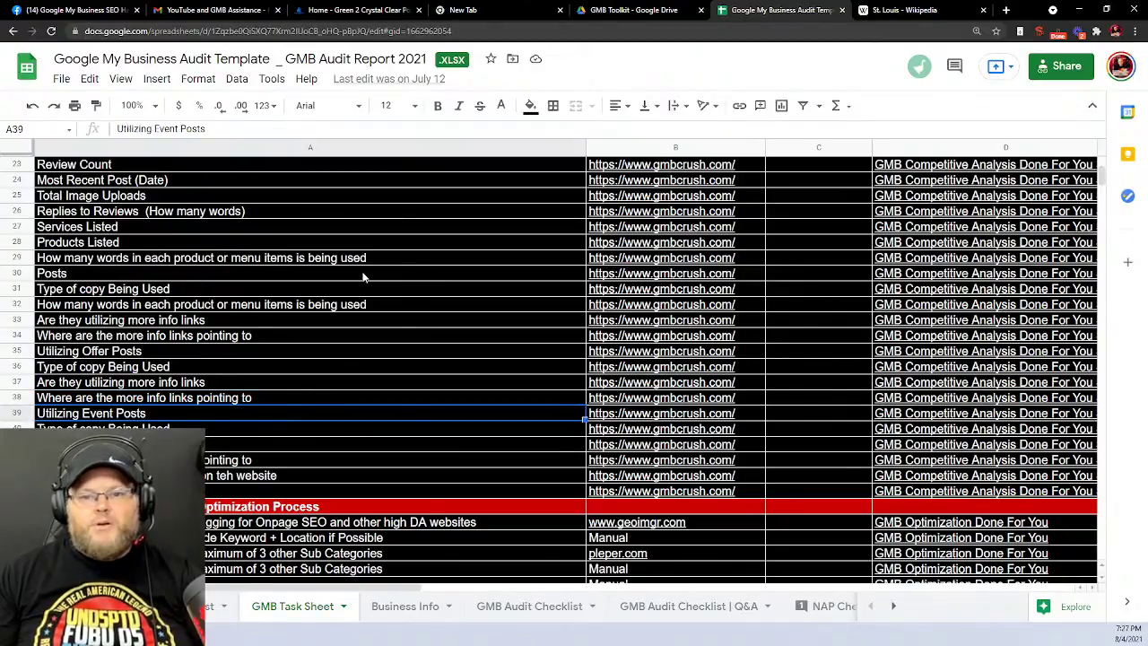
key(Down)
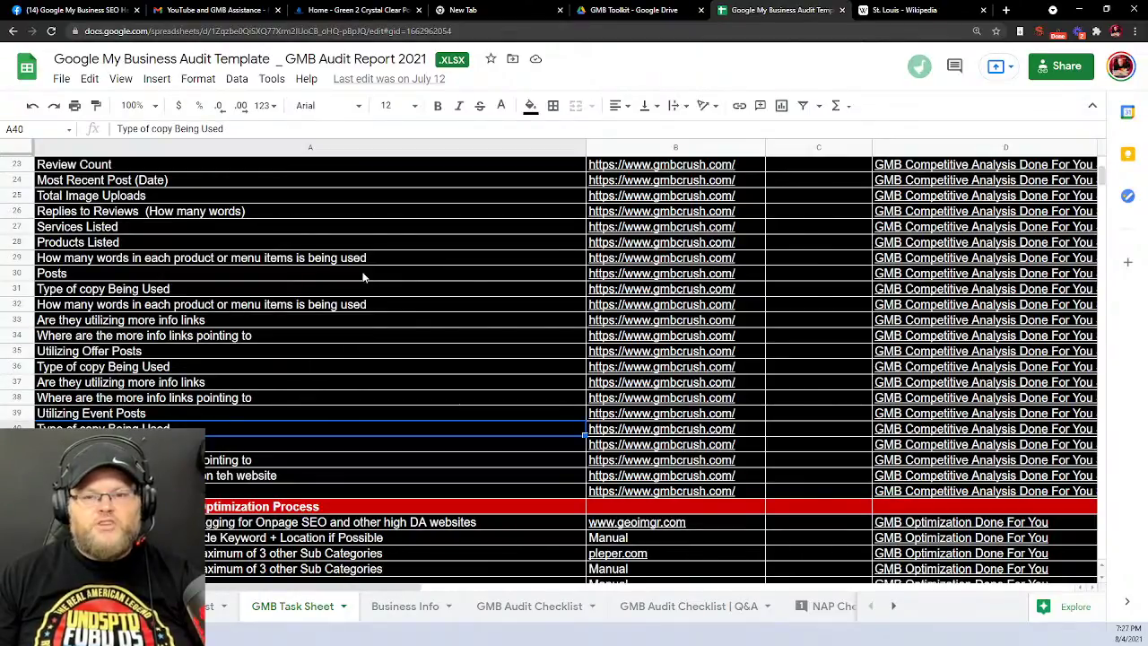
key(Down)
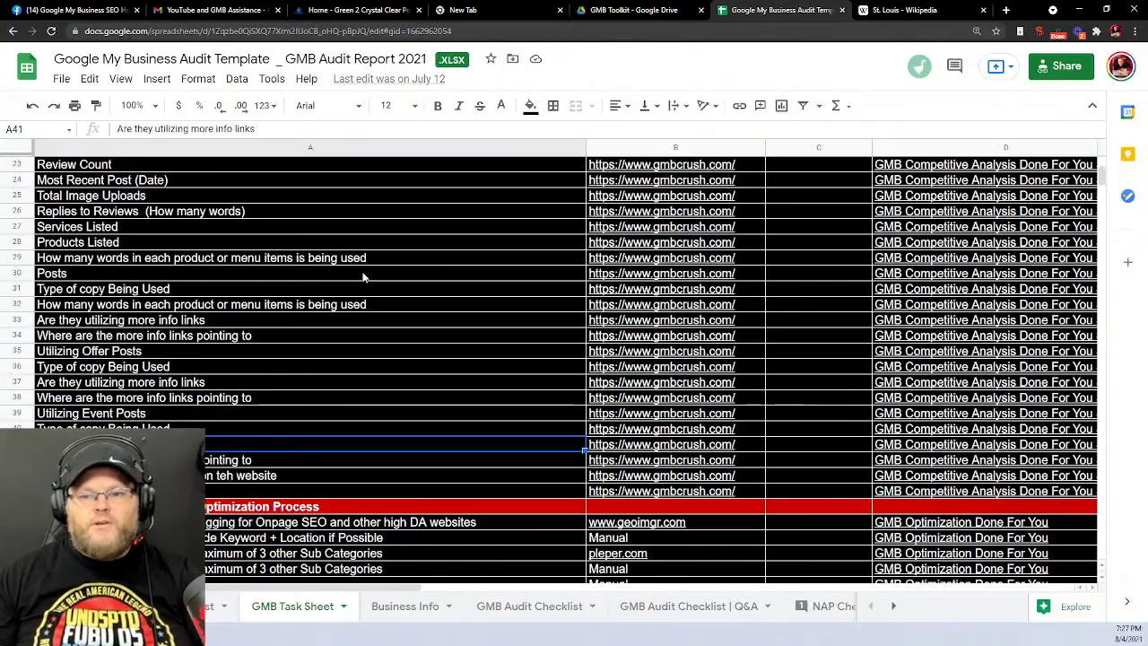
key(Down)
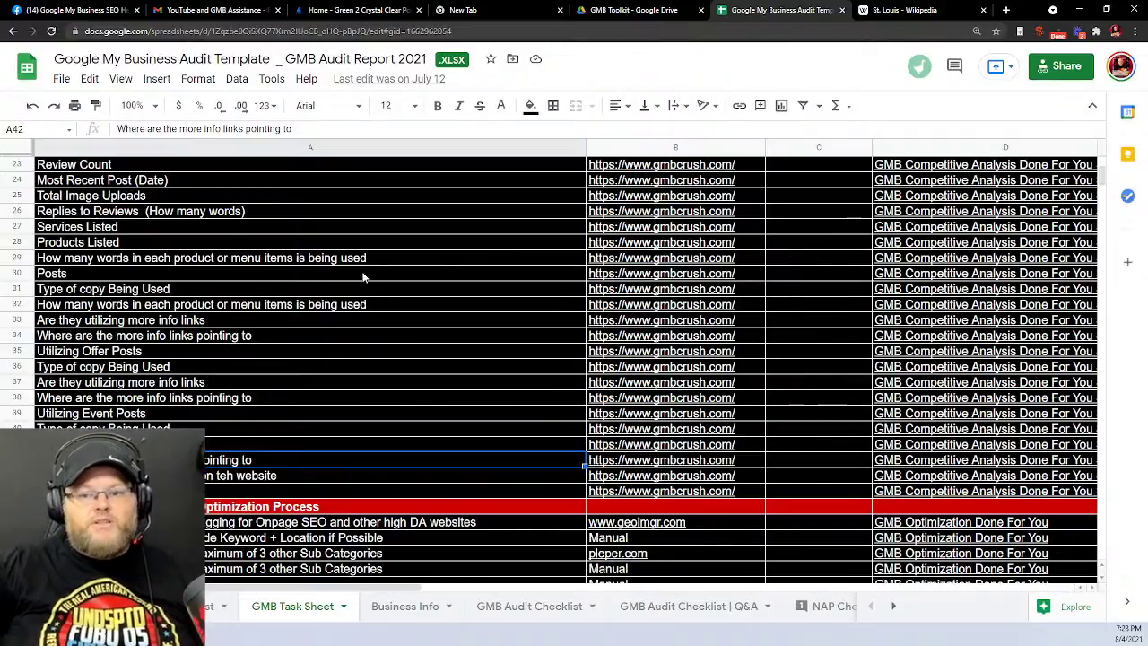
Correct the misspelled "teh" to "the" in the "Location Pages or Geo Pages" task in row 43
key(Down)
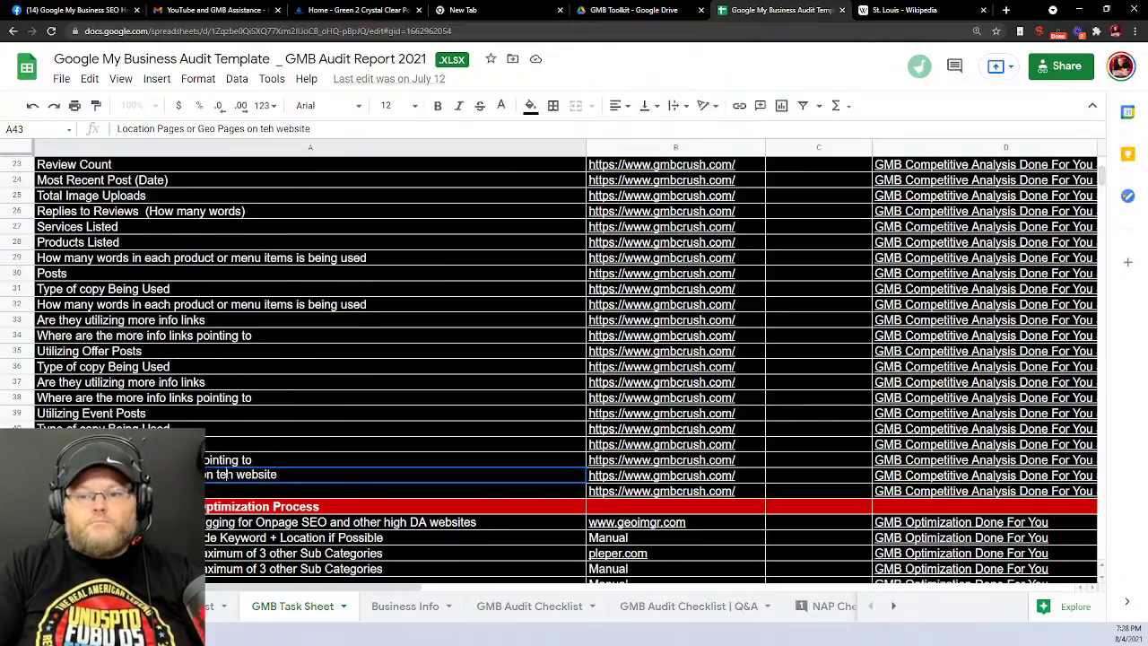
key(BackSpace)
key(Right)
text(e)
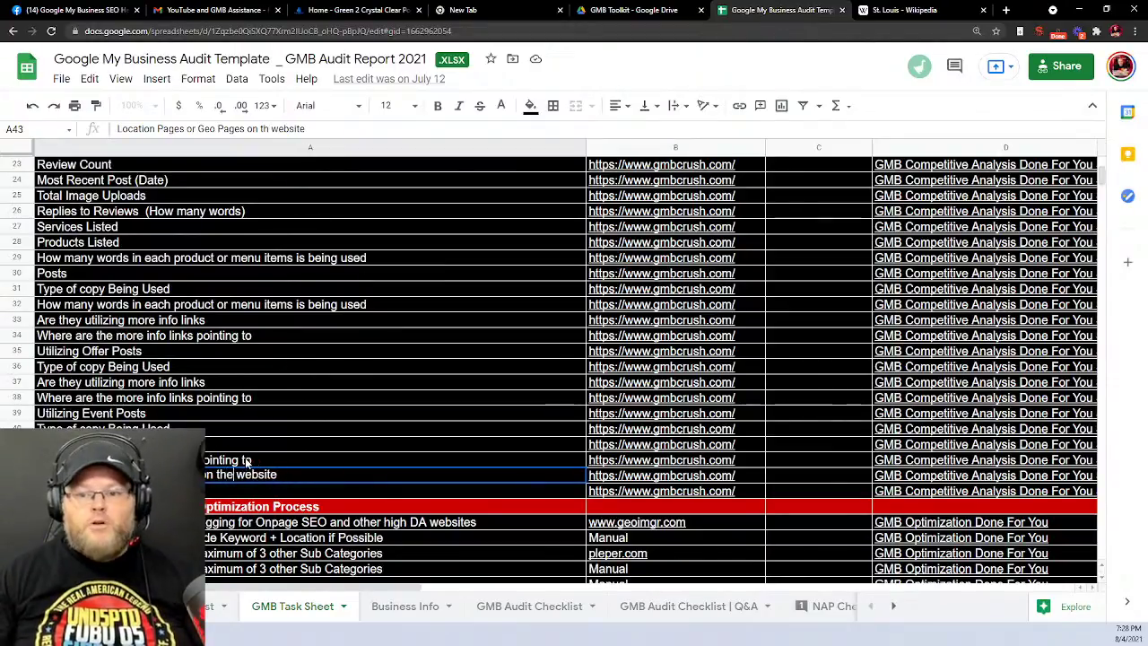
key(Return)
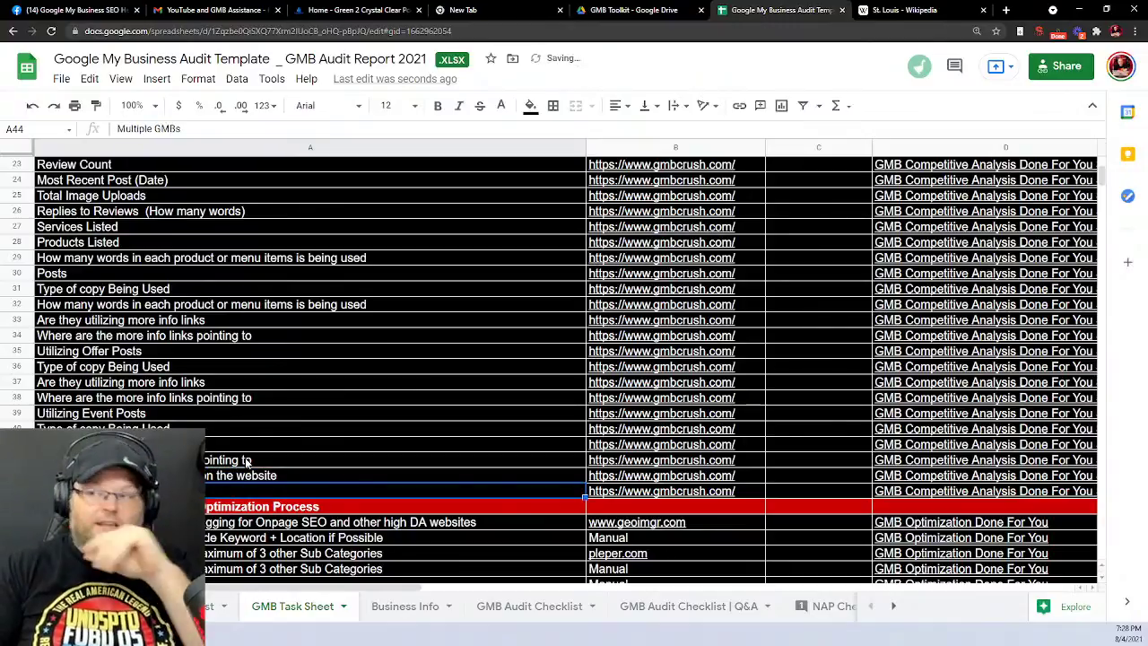
Go through the first GMB Optimization Process rows, from image geo-tagging with its geoimgr.com link to the primary category task in row 48
mouse_move(666, 214)
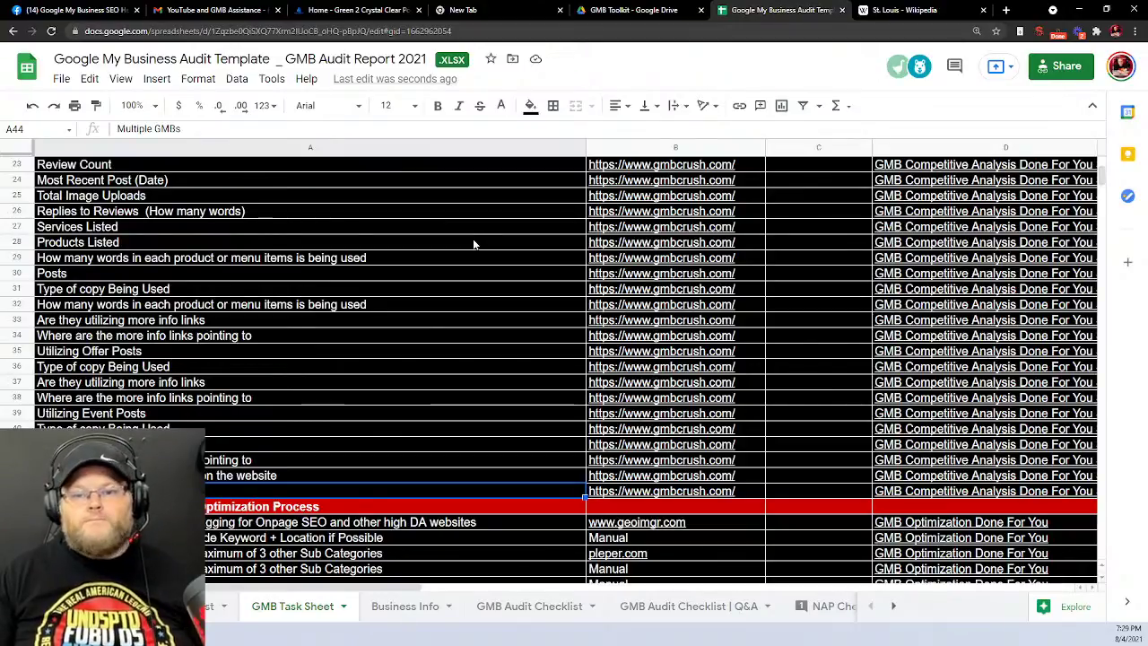
key(Down)
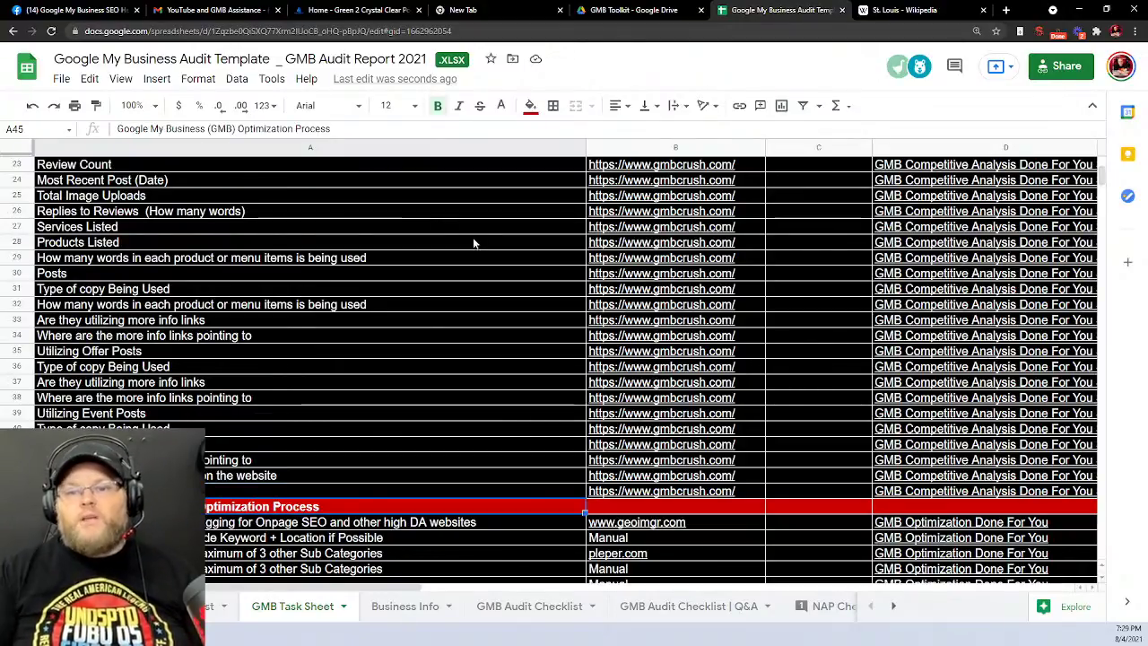
scroll(380, 291, down, 3)
scroll(379, 290, down, 1)
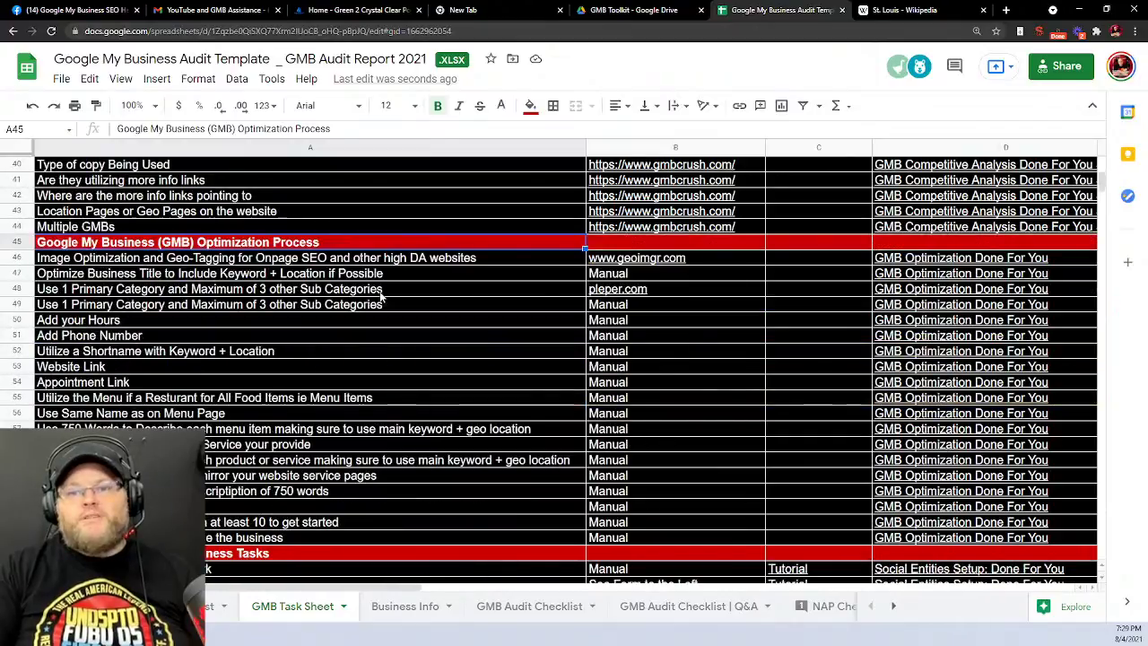
key(Down)
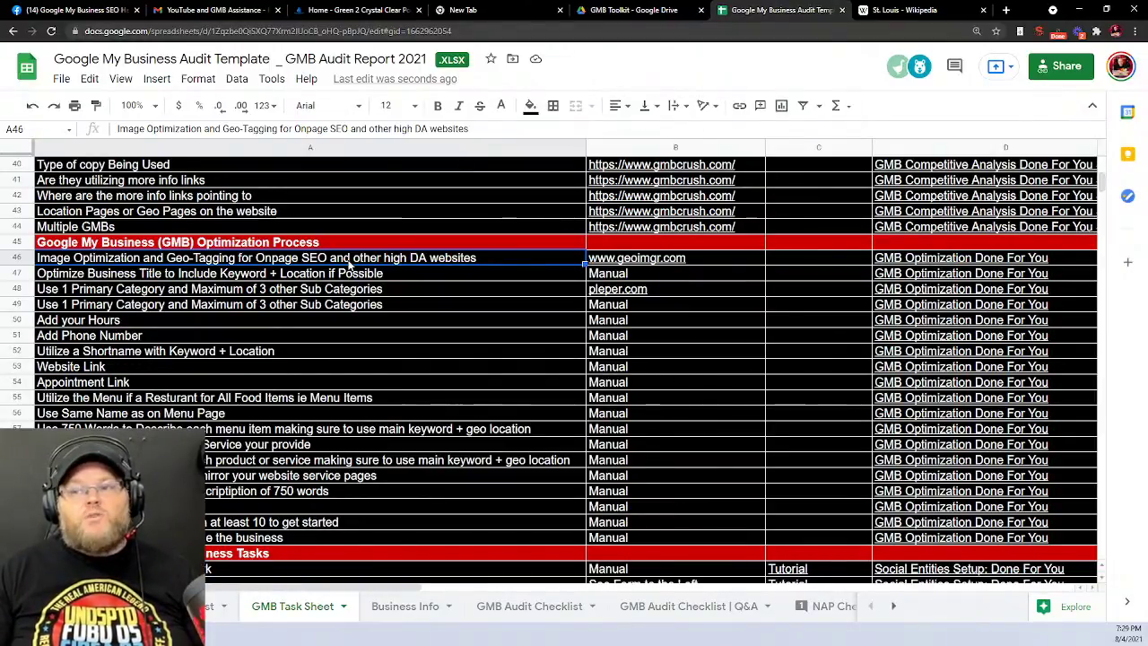
click(740, 262)
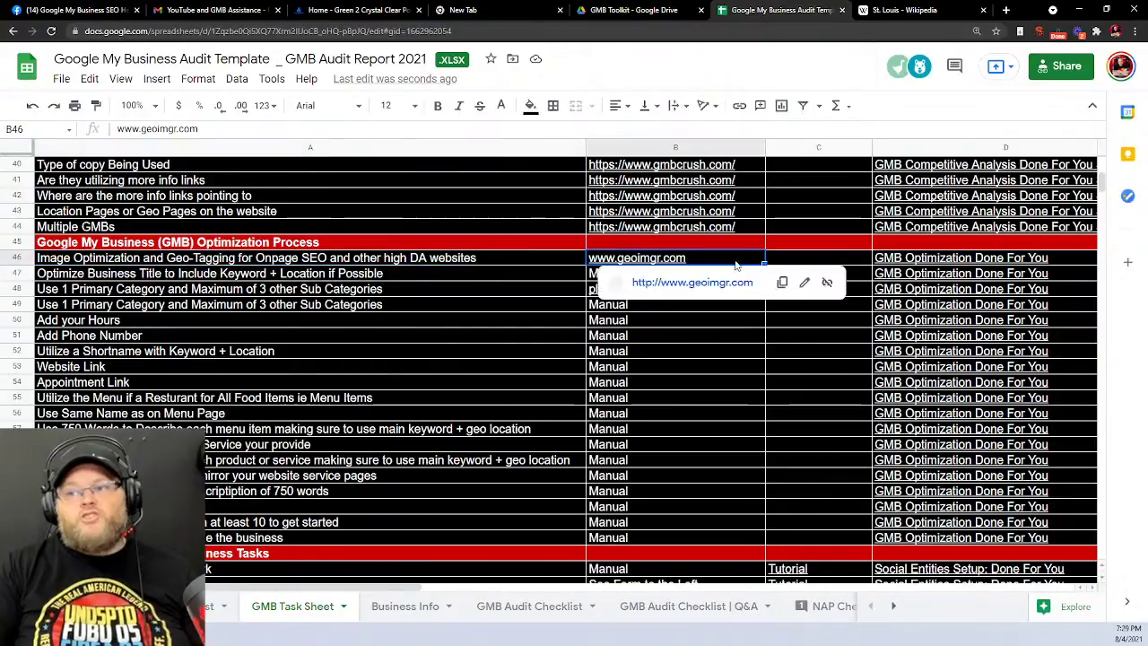
click(528, 259)
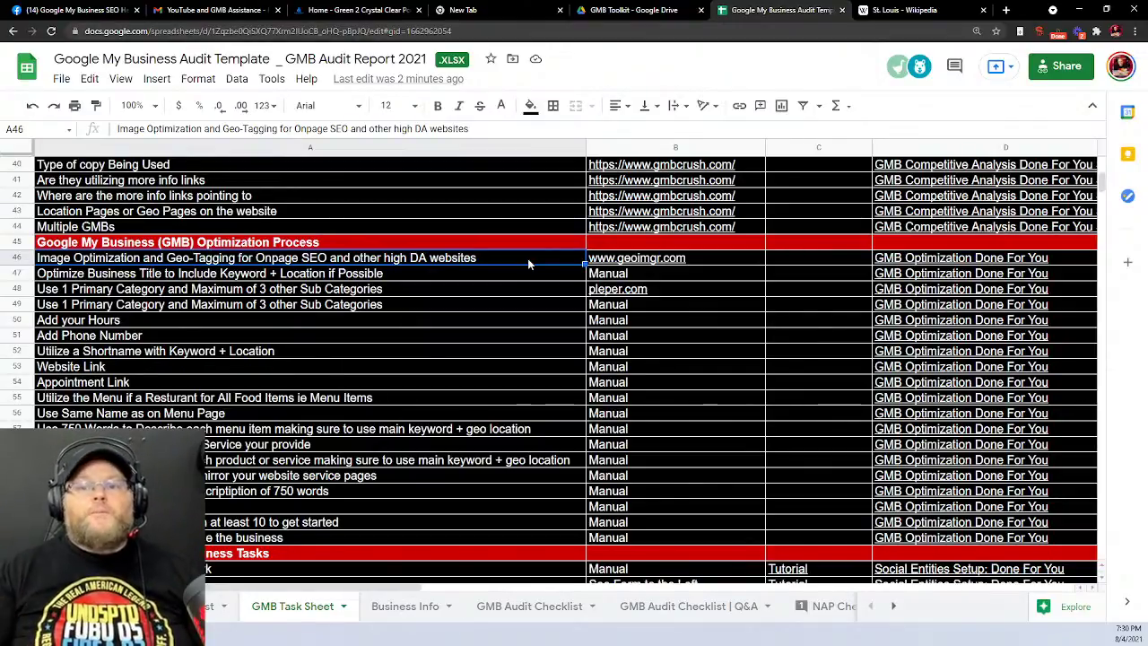
click(462, 276)
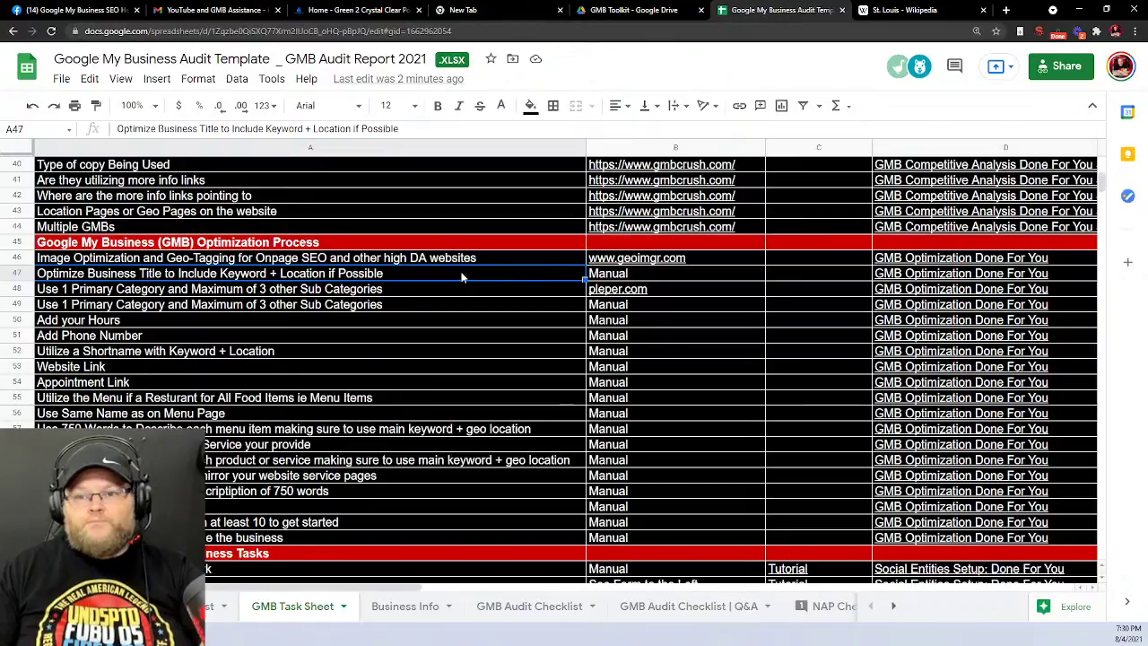
key(Down)
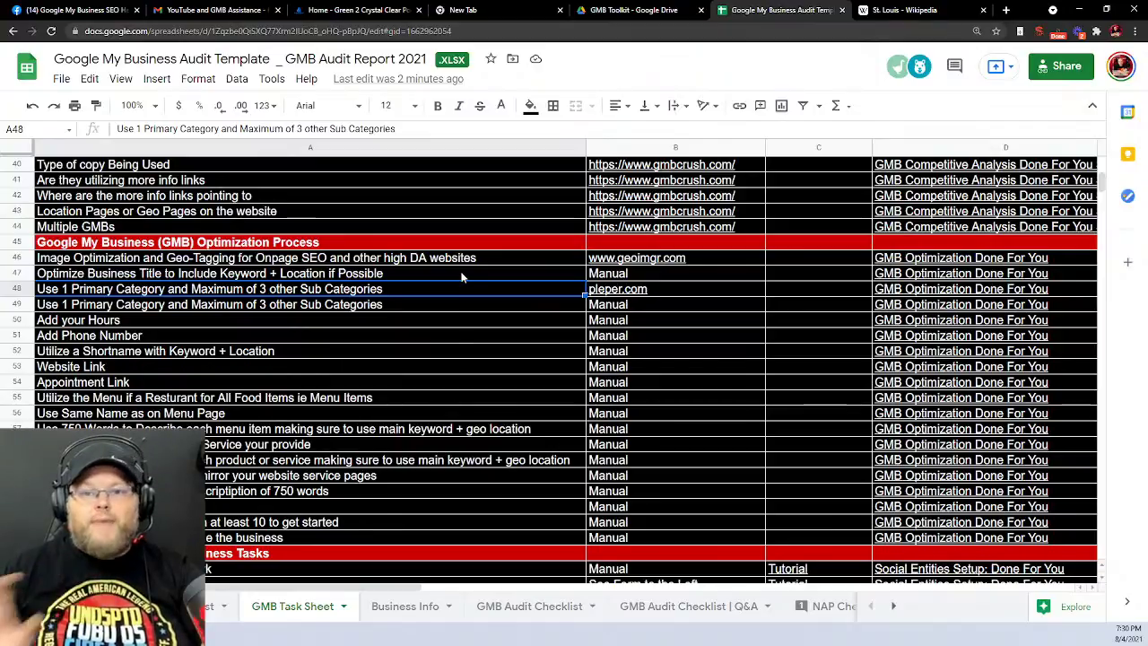
Delete row 49, the duplicate of the "Use 1 Primary Category and Maximum of 3 other Sub Categories" task
key(Down)
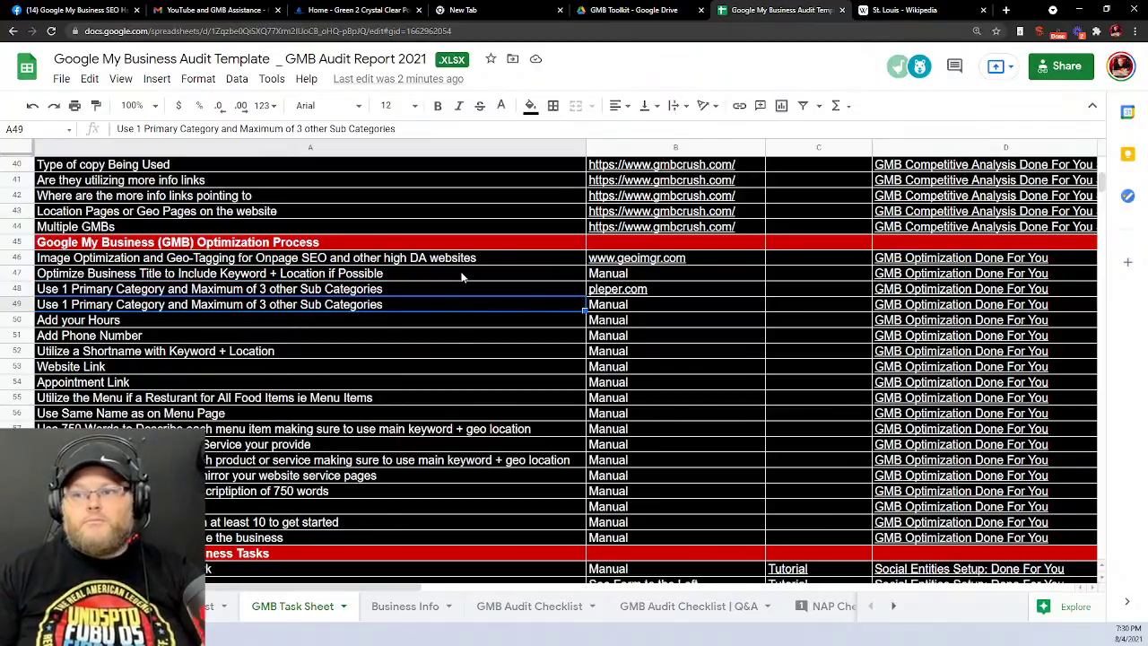
click(16, 304)
right_click(16, 304)
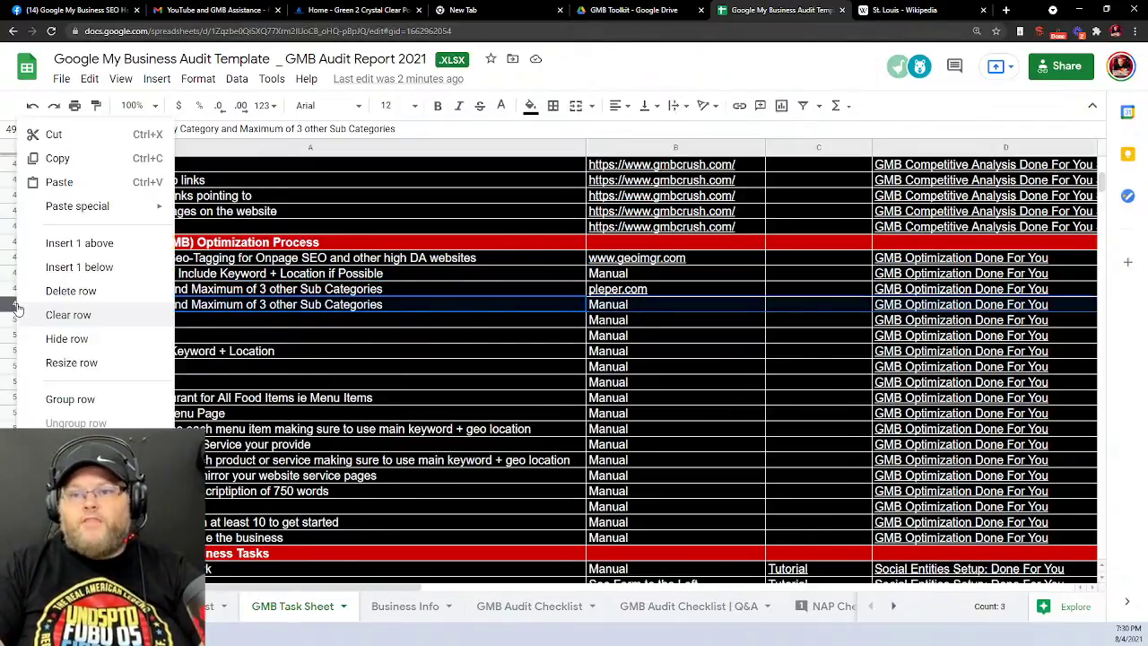
click(71, 291)
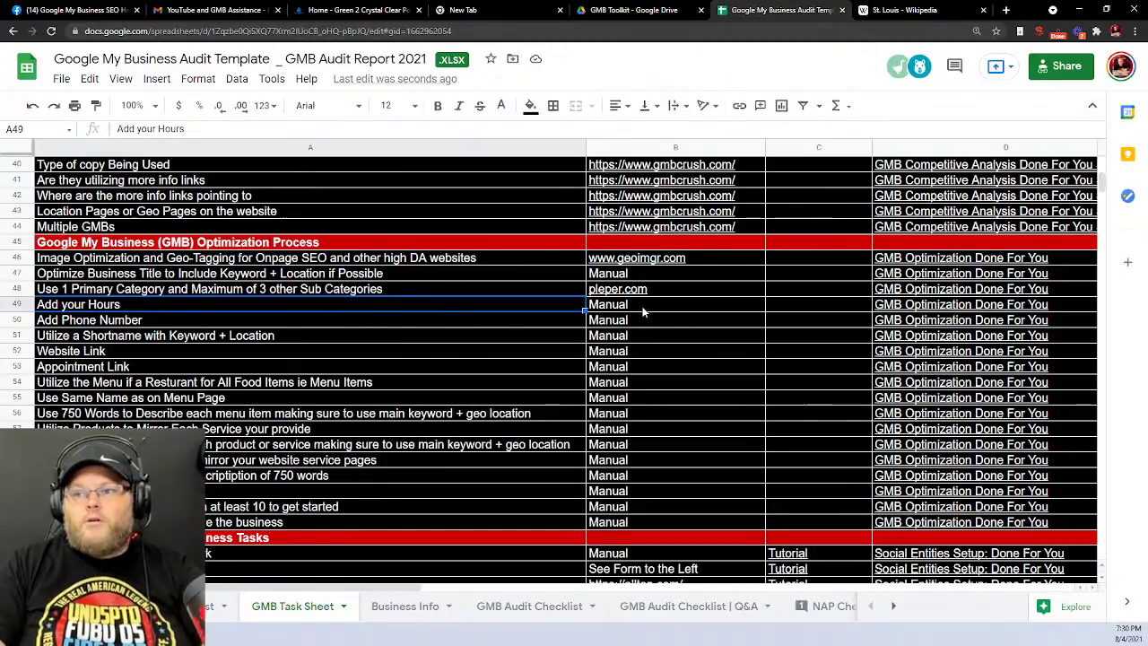
Open the pleper.com link given for the primary category task in row 48
click(703, 310)
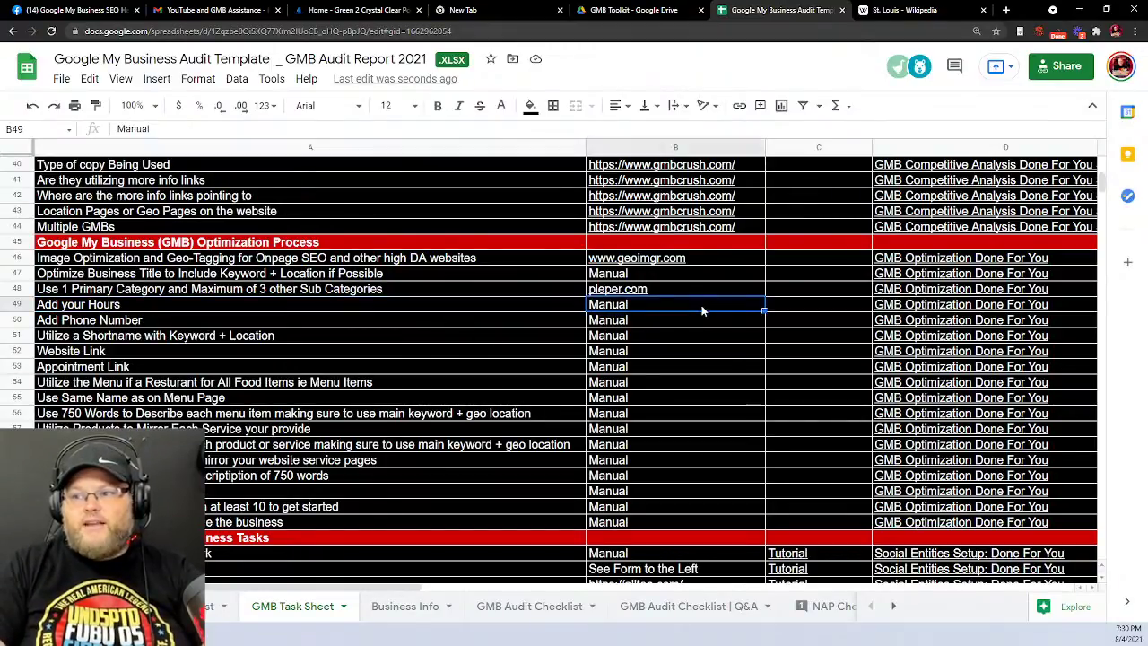
key(Tab)
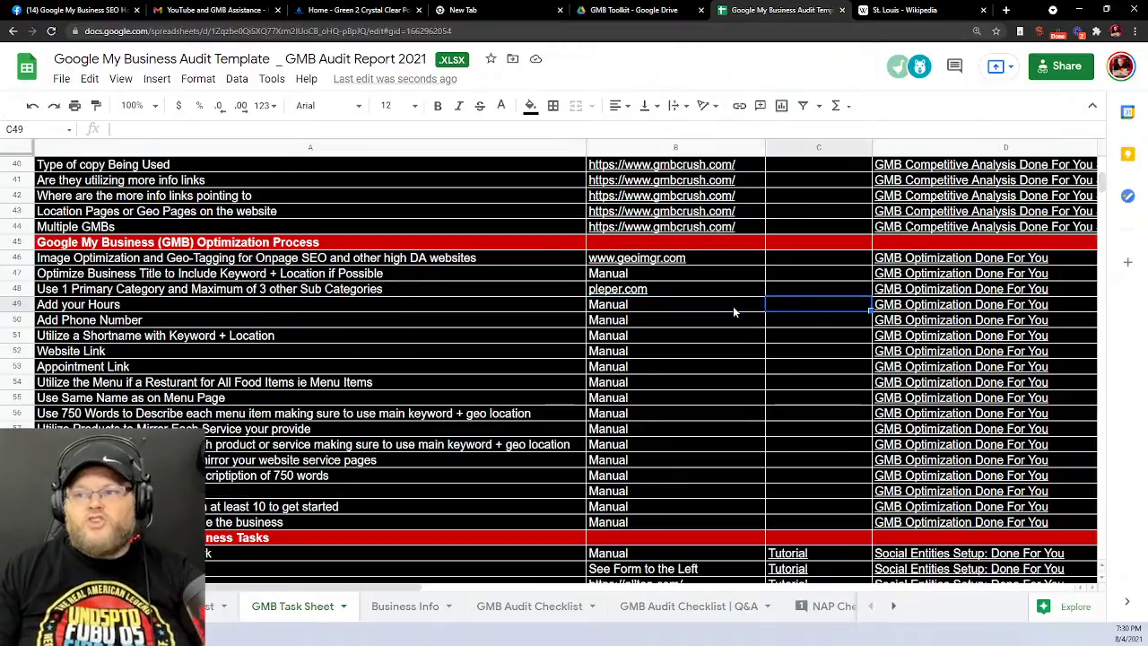
key(Left)
key(Up)
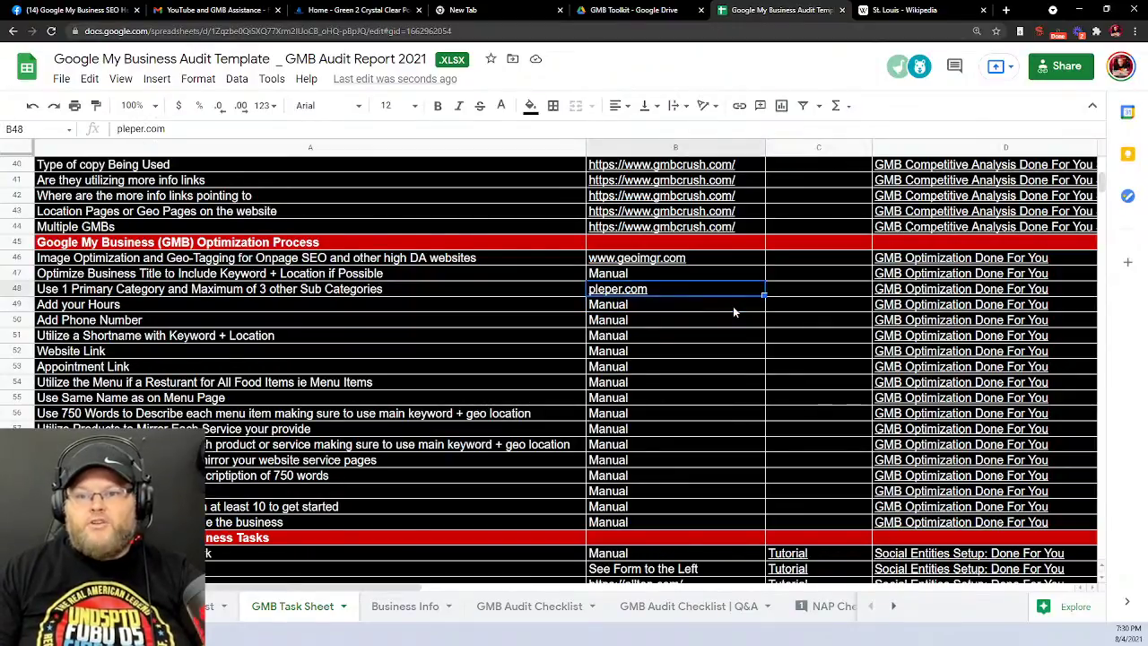
mouse_move(632, 289)
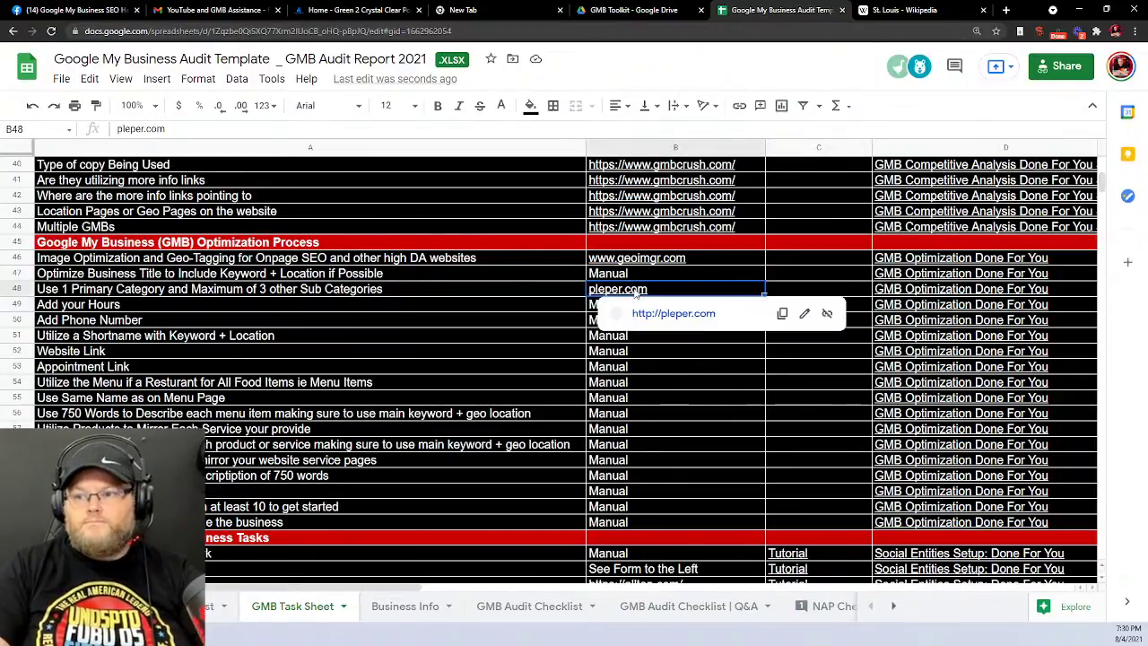
click(652, 318)
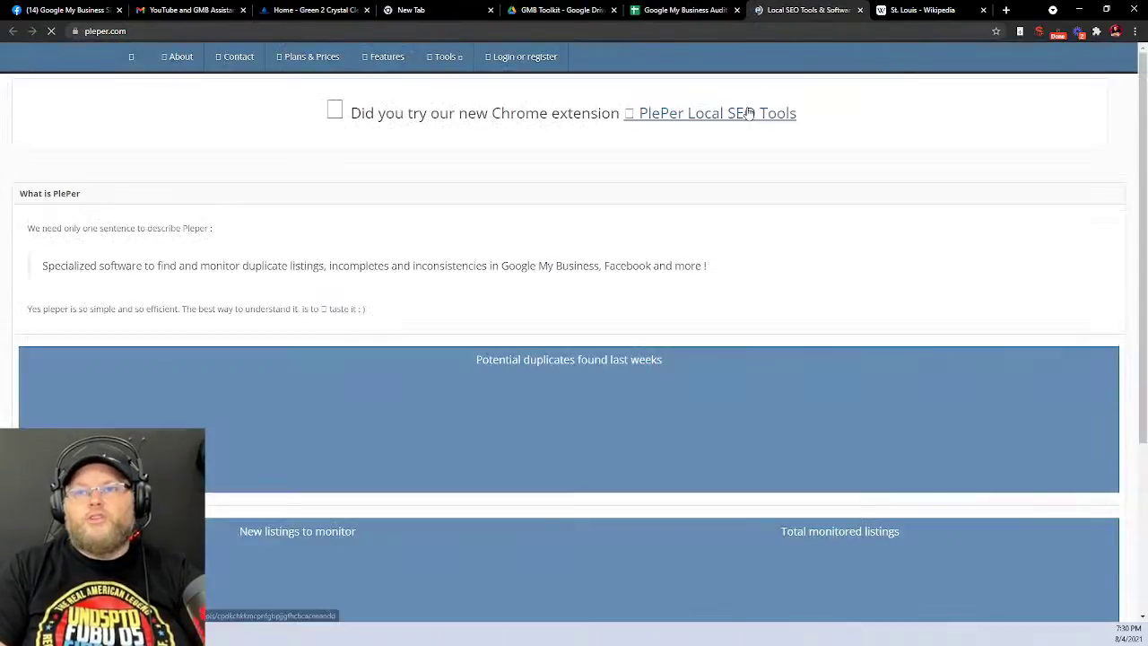
Search PlePer's Google My Business Categories - List 2021 for "glass" and open the "Auto glass shop" category
click(455, 61)
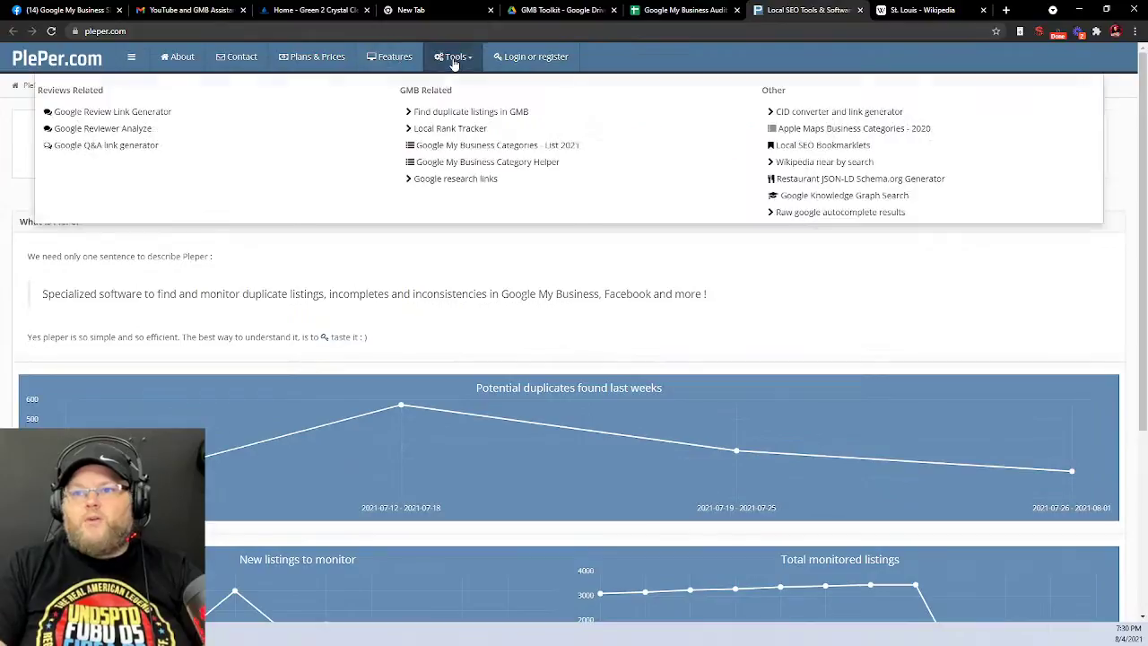
click(484, 145)
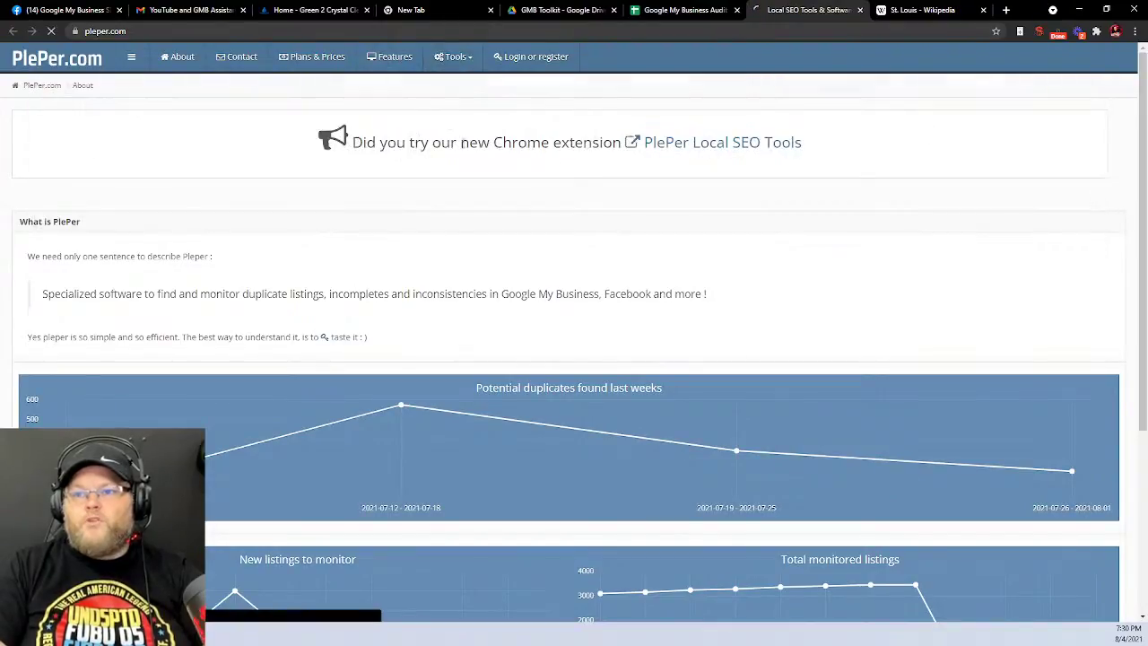
scroll(649, 387, down, 8)
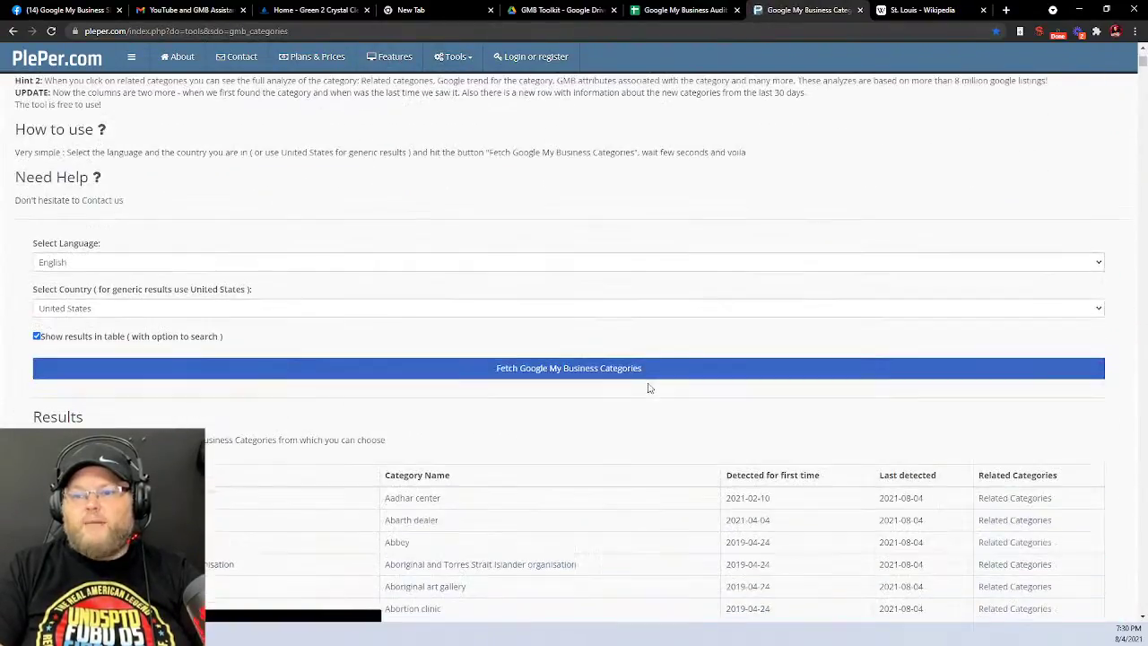
scroll(604, 331, down, 3)
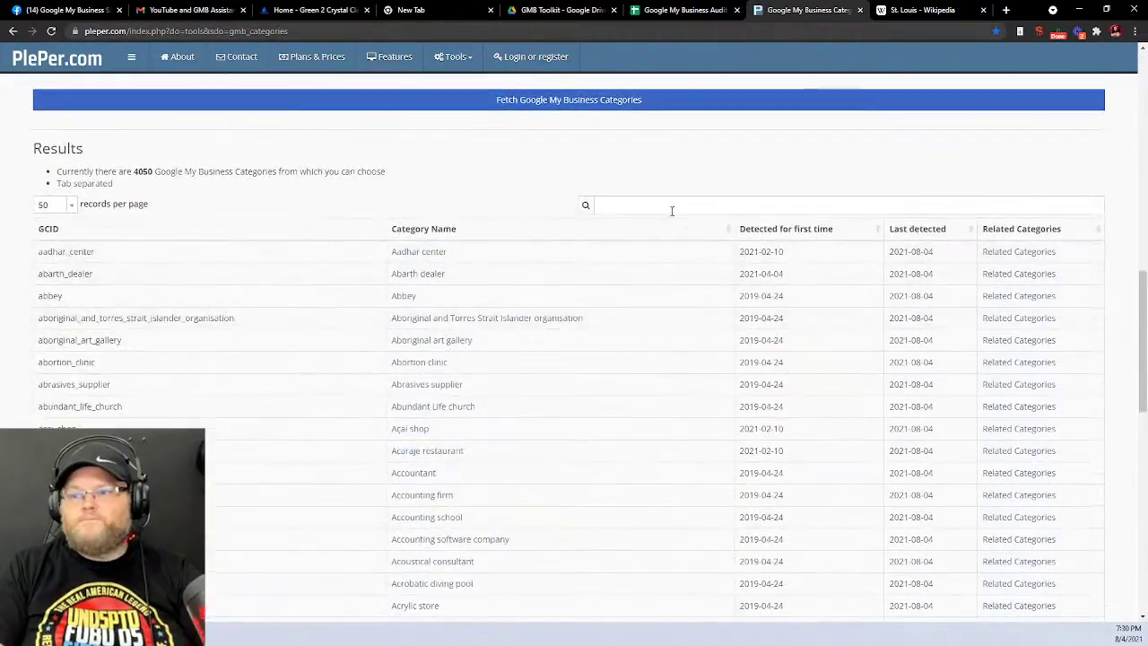
click(672, 205)
text(glass)
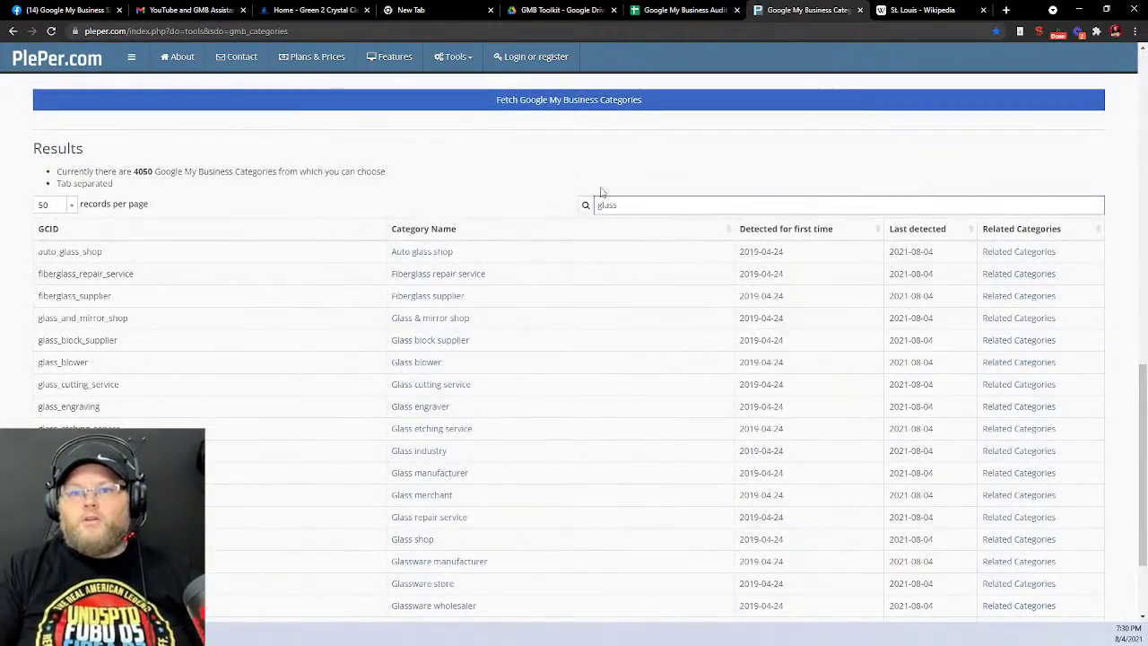
click(423, 254)
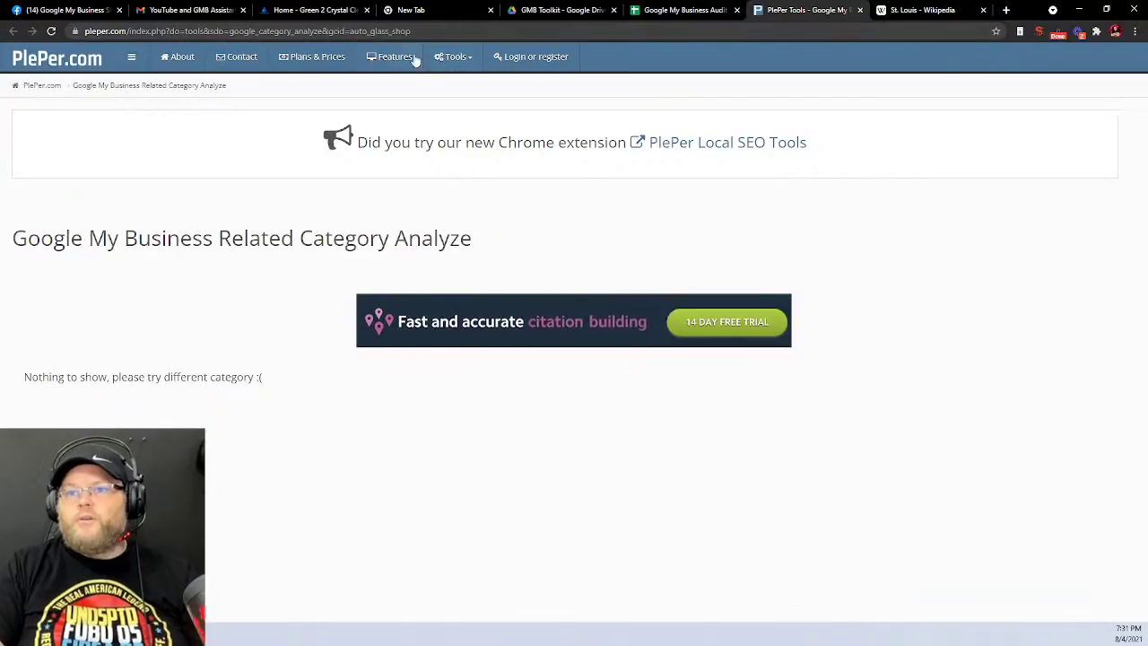
Reopen the Google My Business Categories list, view the related category analysis for "Accounting school" and close that page
click(454, 57)
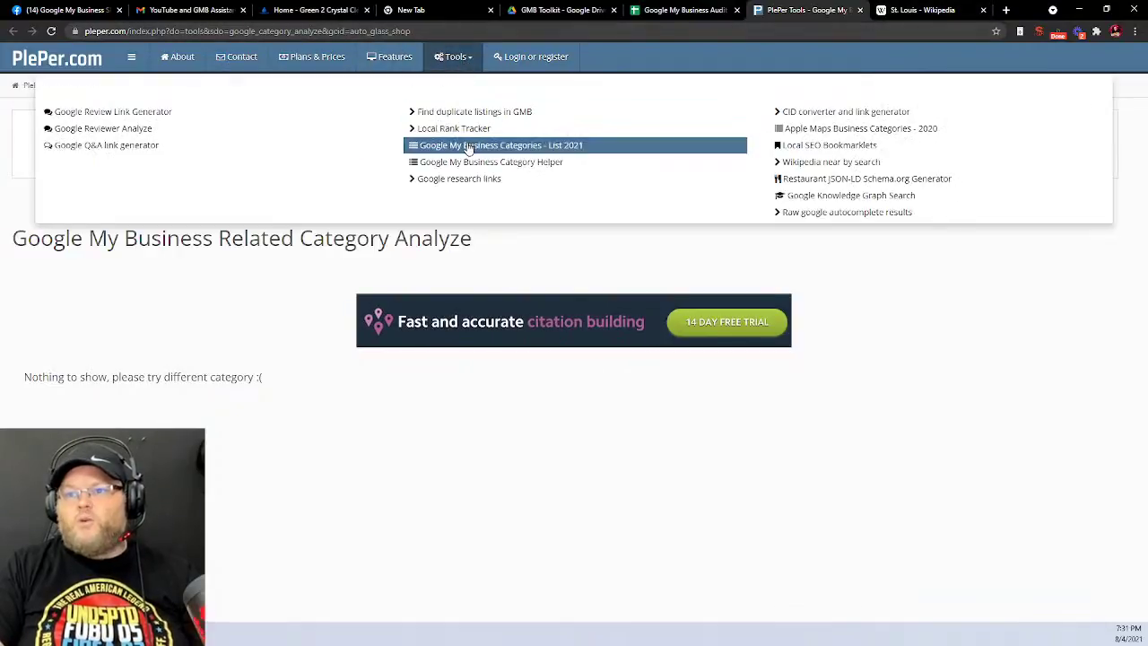
click(470, 145)
scroll(536, 356, down, 7)
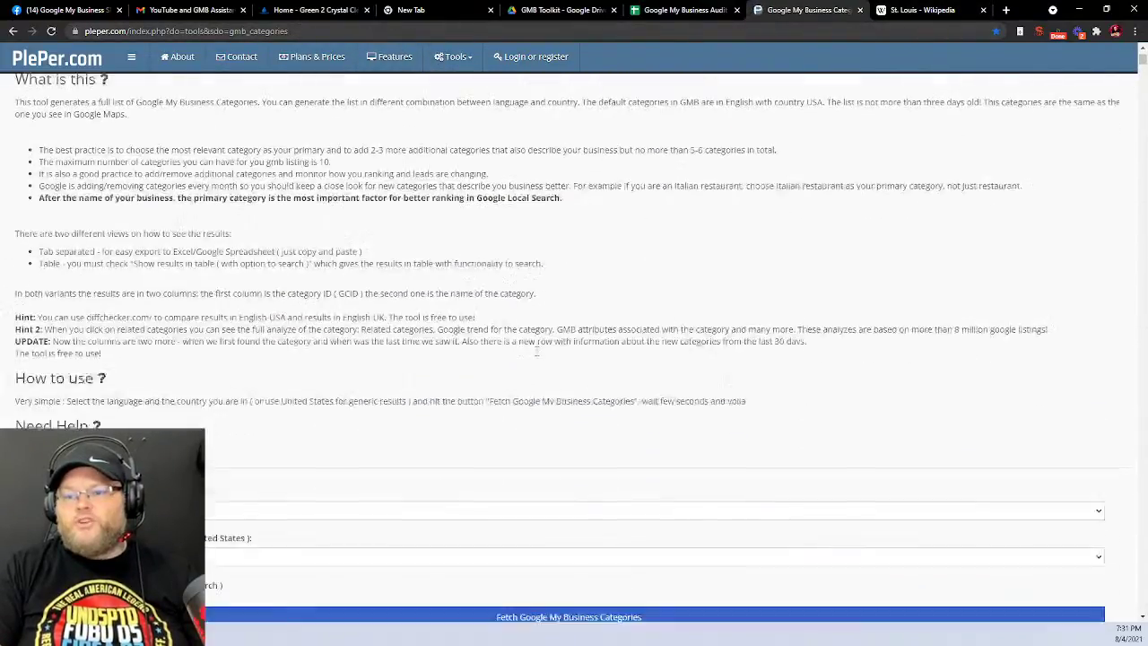
scroll(537, 356, down, 1)
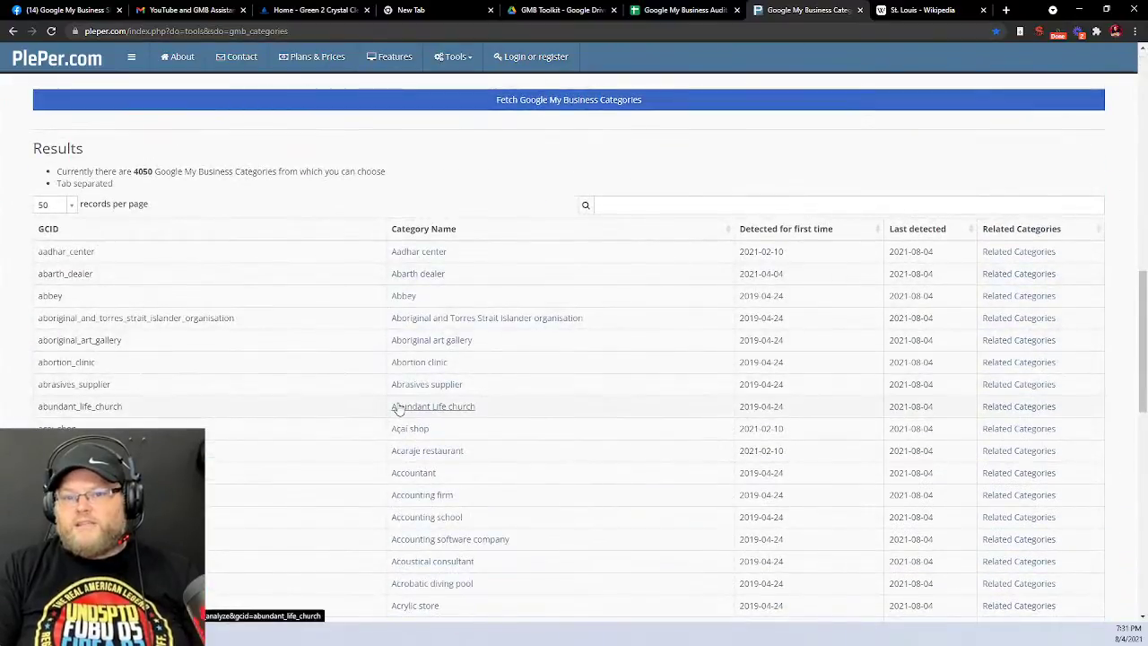
click(405, 519)
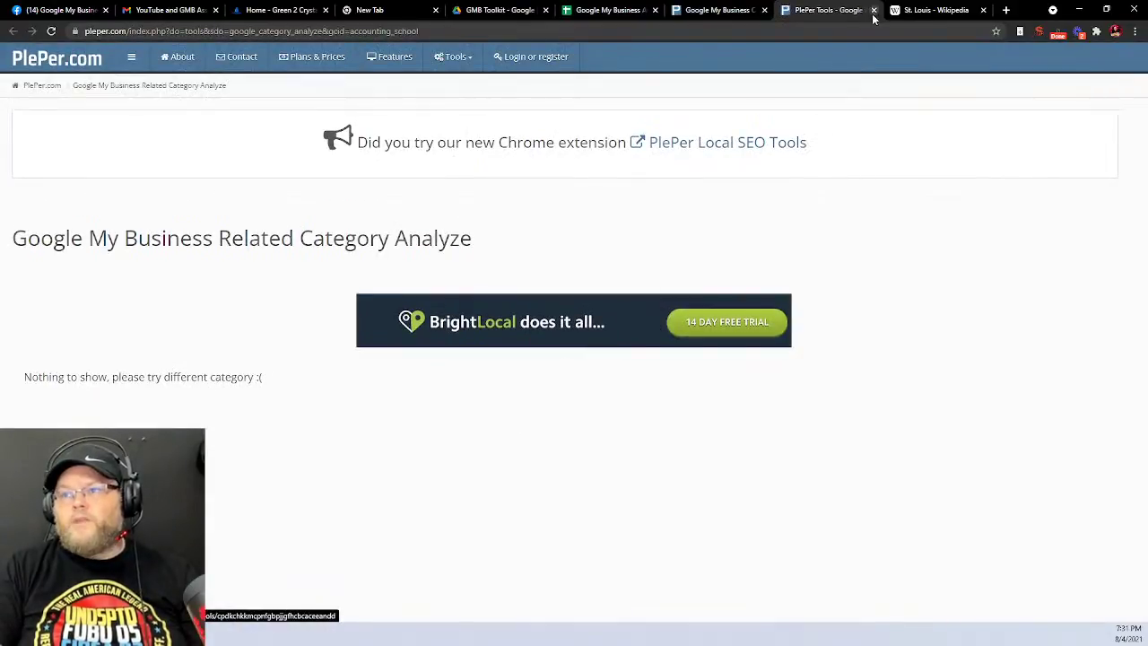
click(873, 10)
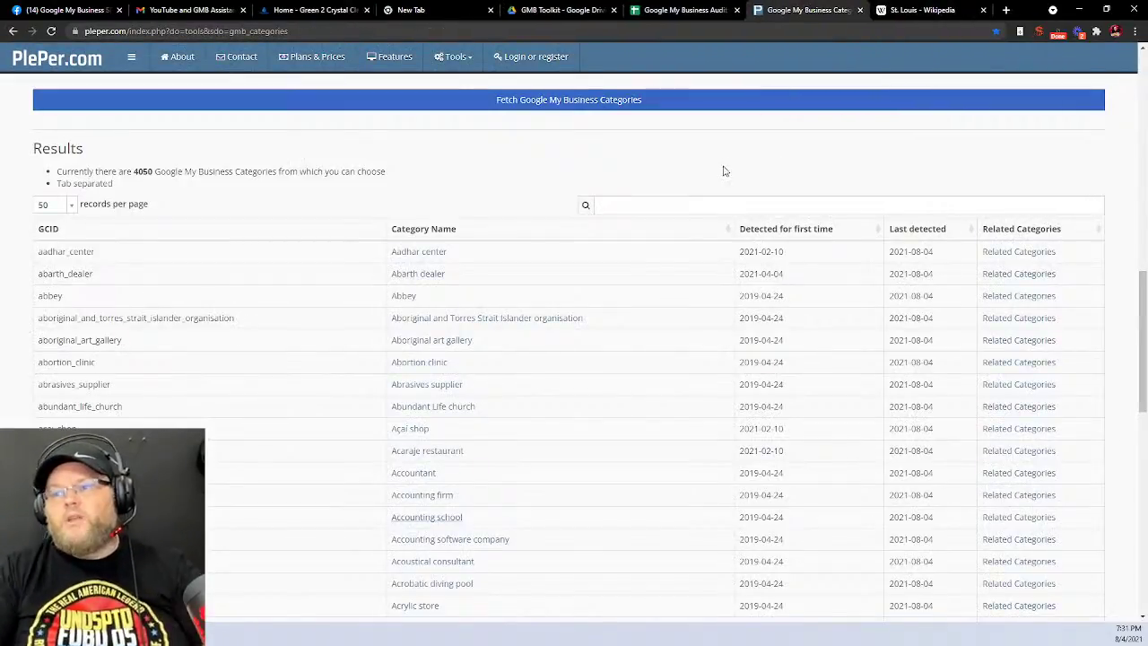
View the related categories for "Aboriginal art gallery", close the PlePer pages and return to the GMB audit spreadsheet
click(1032, 340)
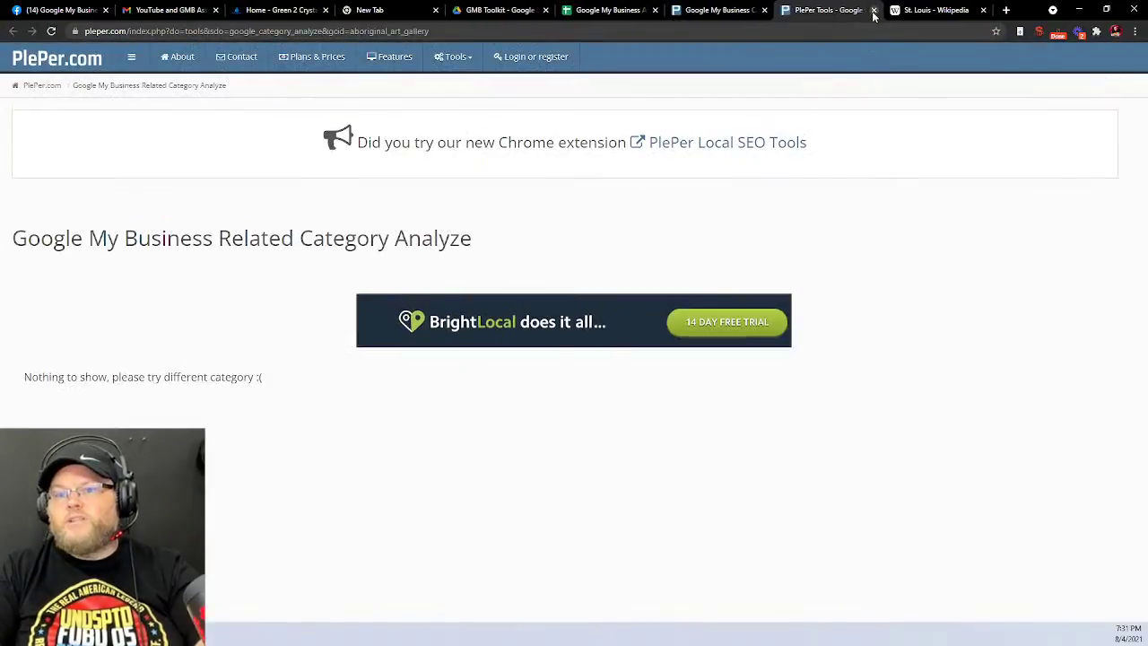
click(873, 11)
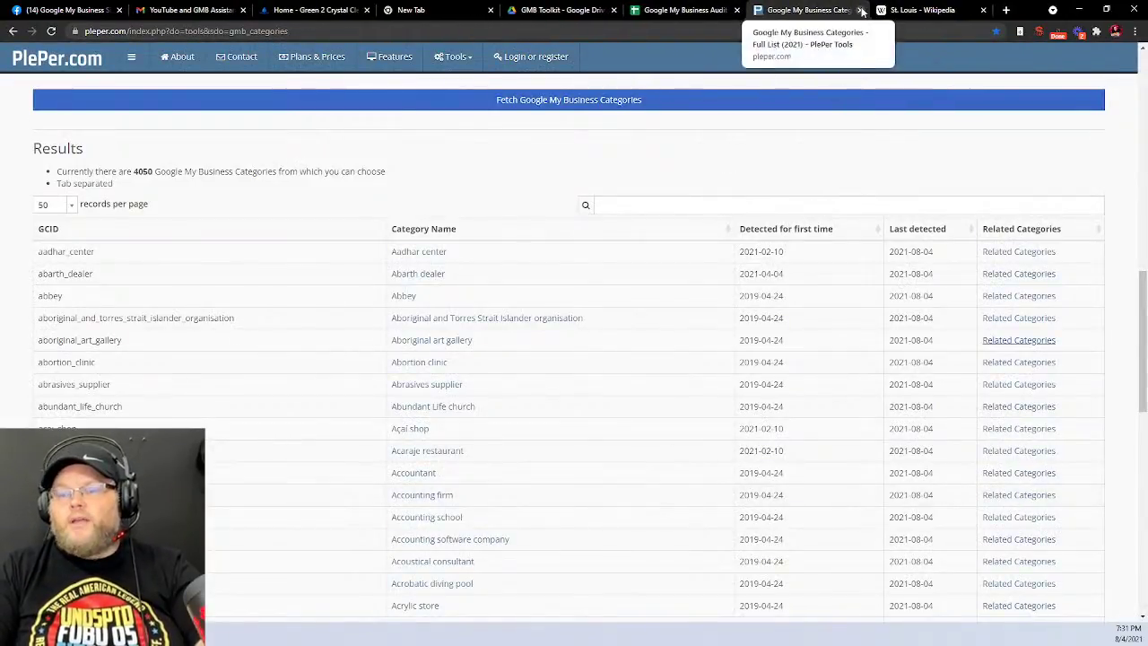
click(859, 10)
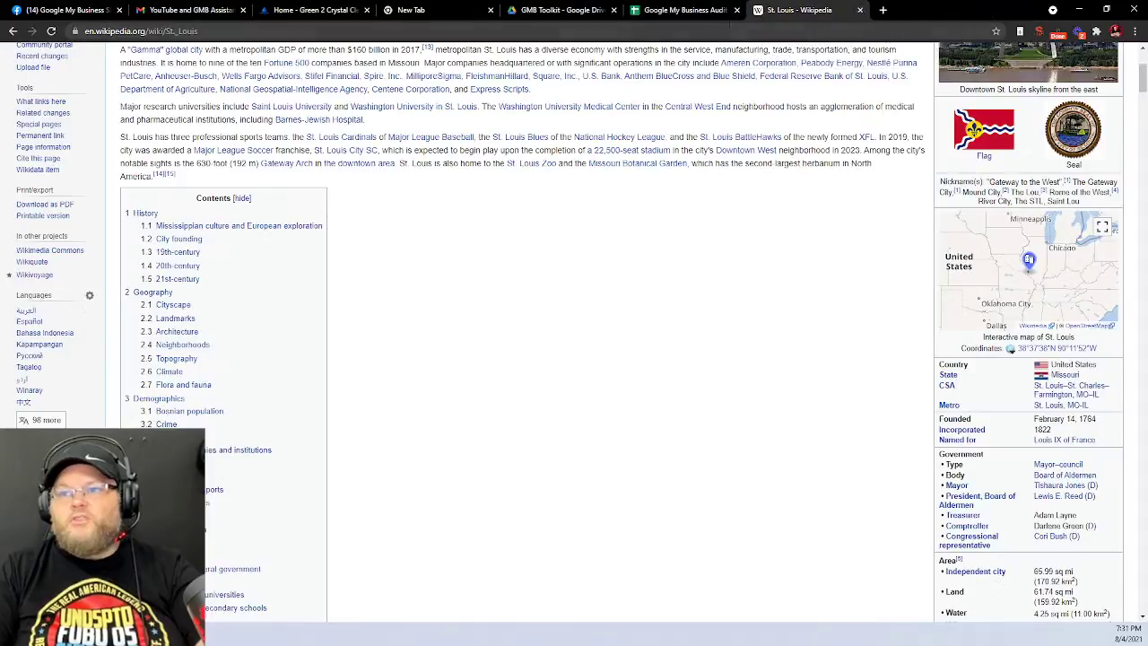
click(685, 11)
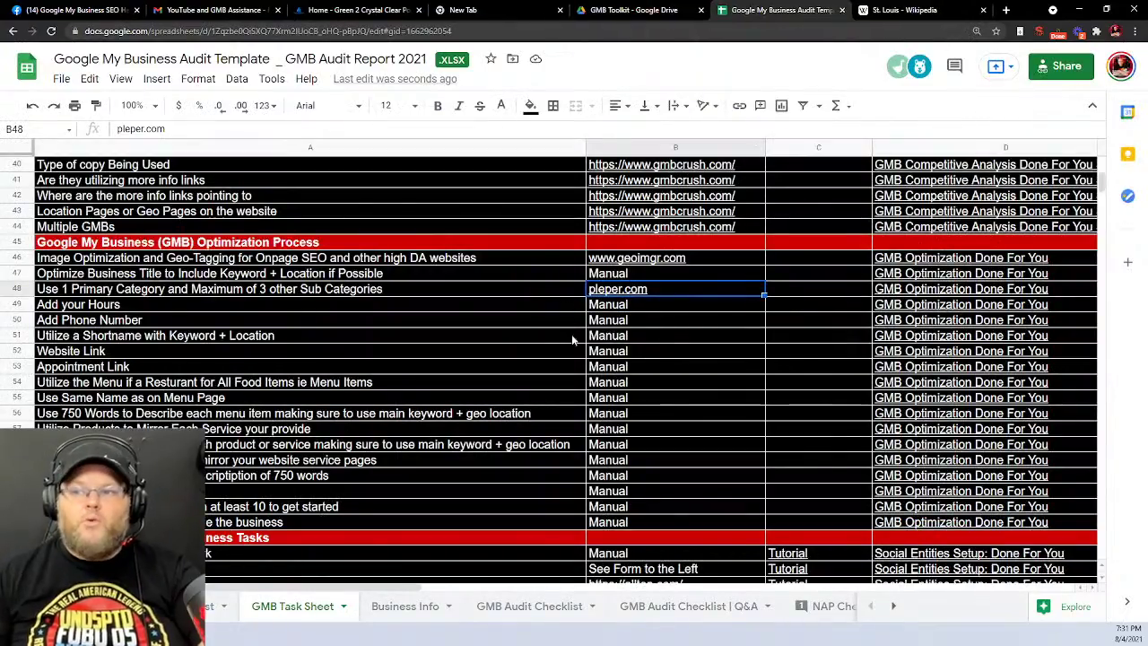
Delete row 51, the "Utilize a Shortname with Keyword + Location" task, from the GMB Task Sheet
key(Down)
key(Left)
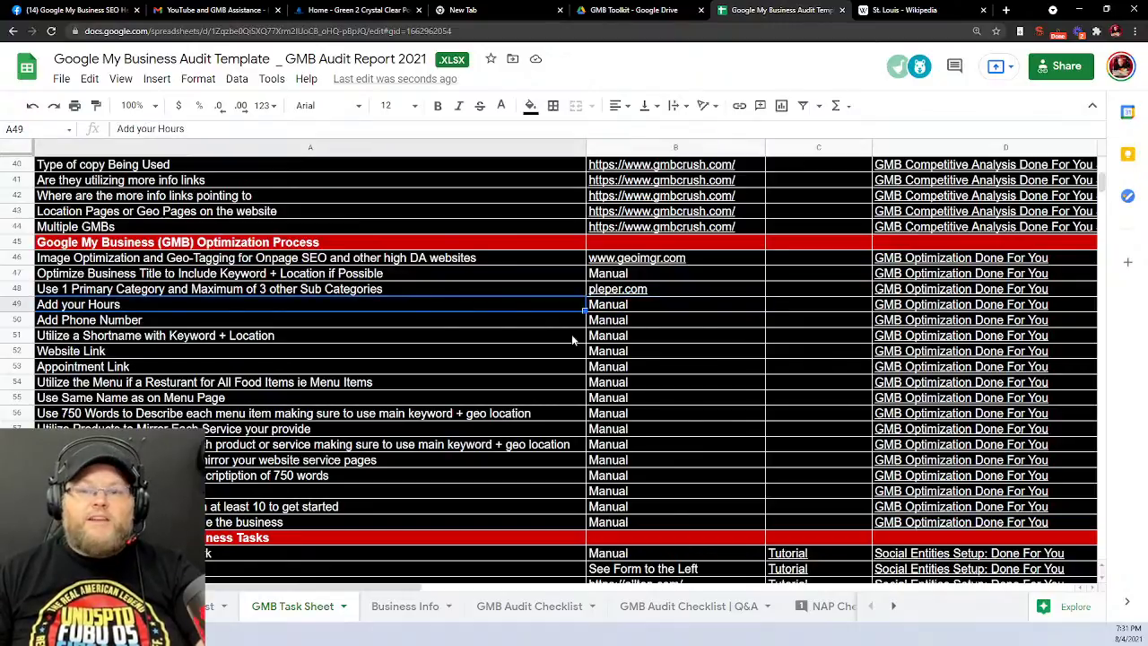
key(Down)
key(Down)
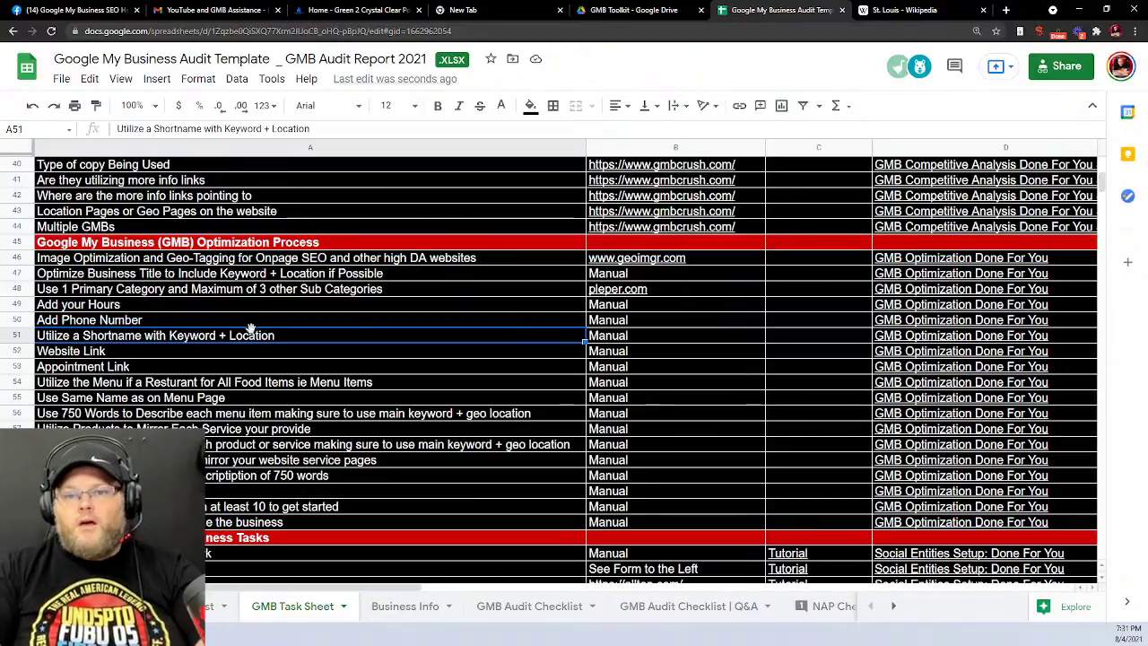
click(20, 337)
right_click(22, 338)
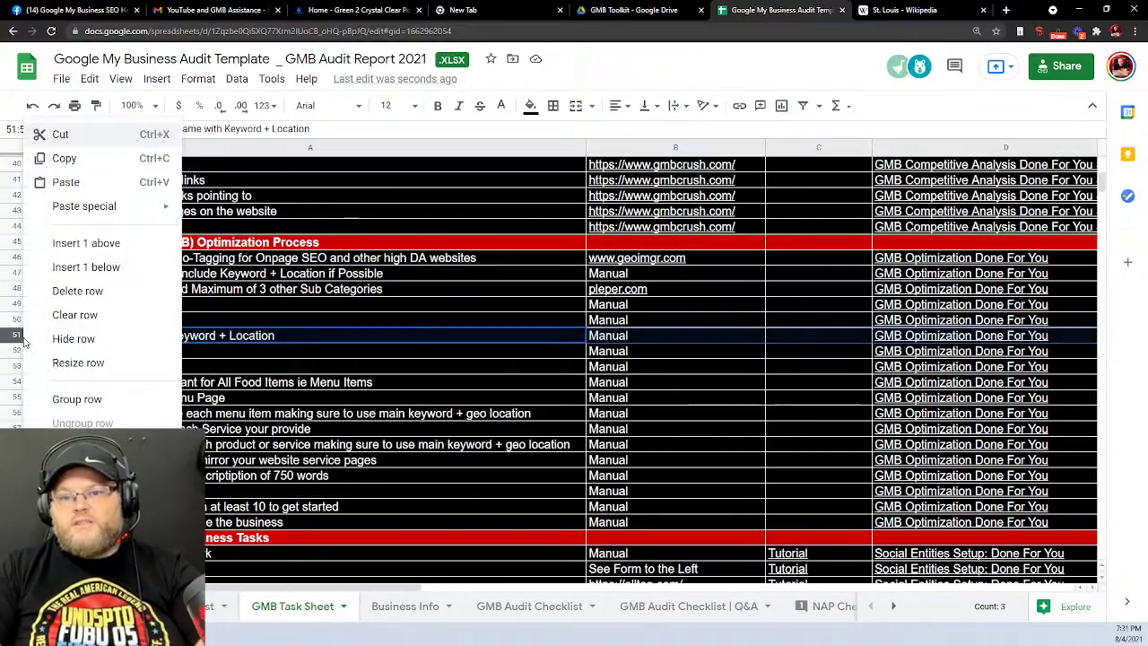
click(78, 292)
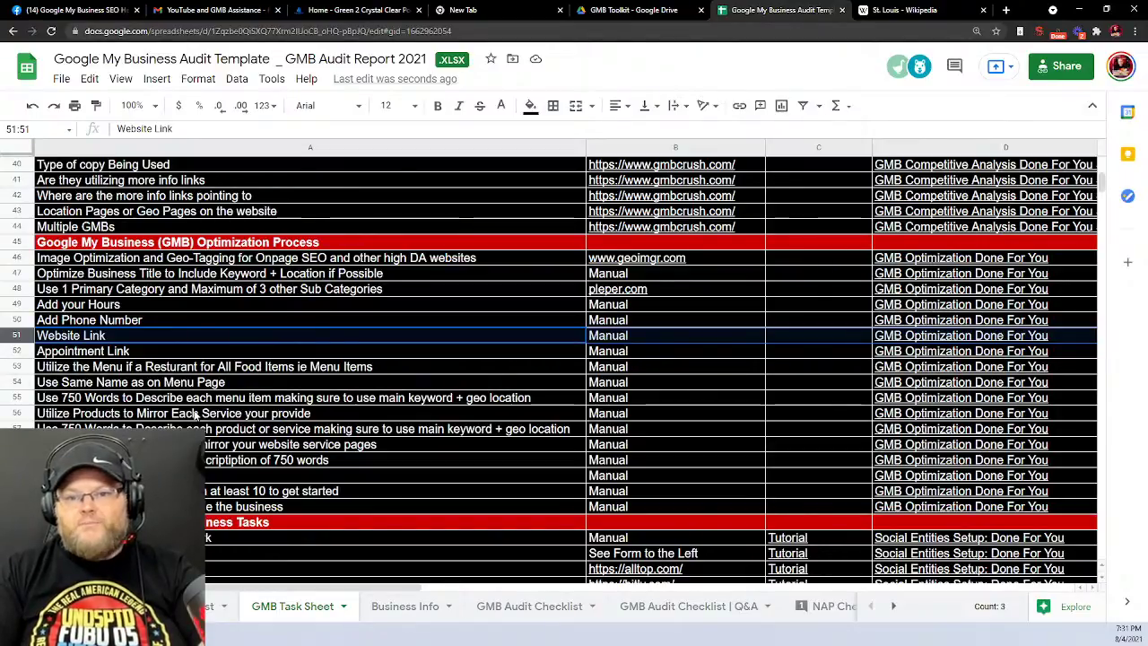
Review the remaining GMB optimization tasks one by one, from Appointment Link in row 52 to the business photos in row 62
click(146, 356)
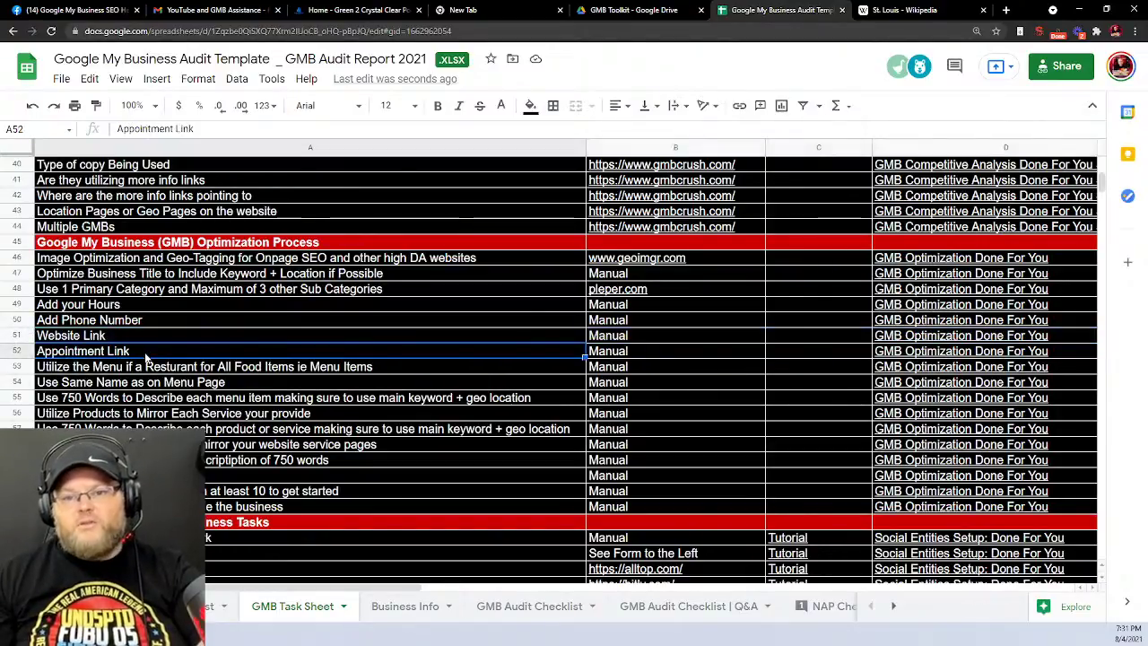
key(Down)
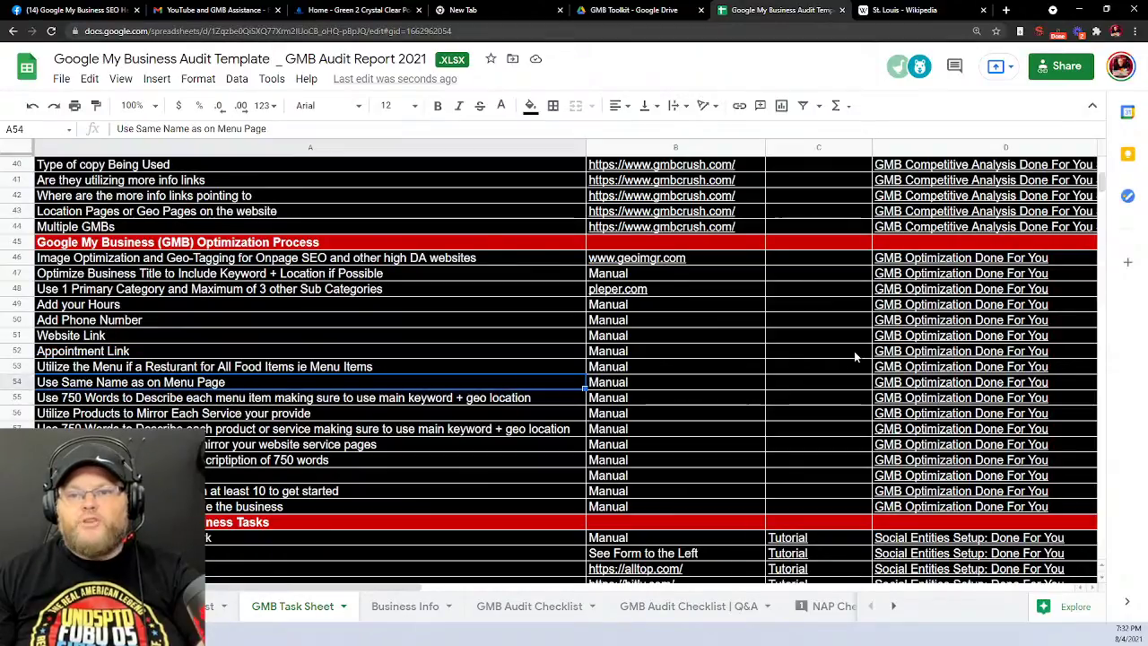
key(Down)
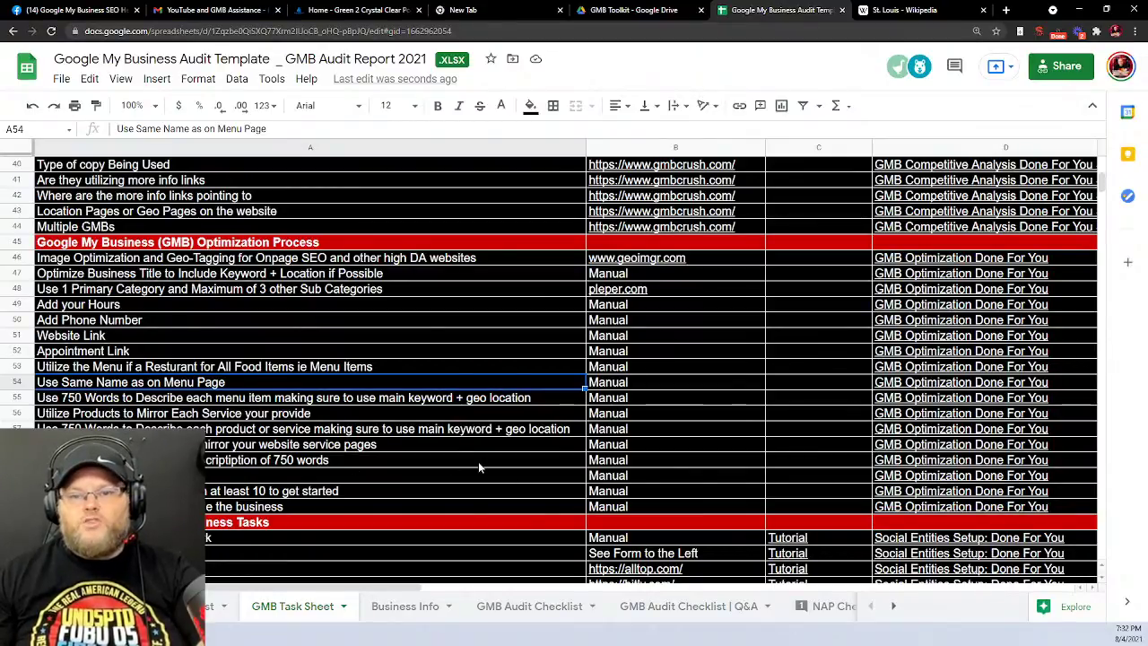
key(Down)
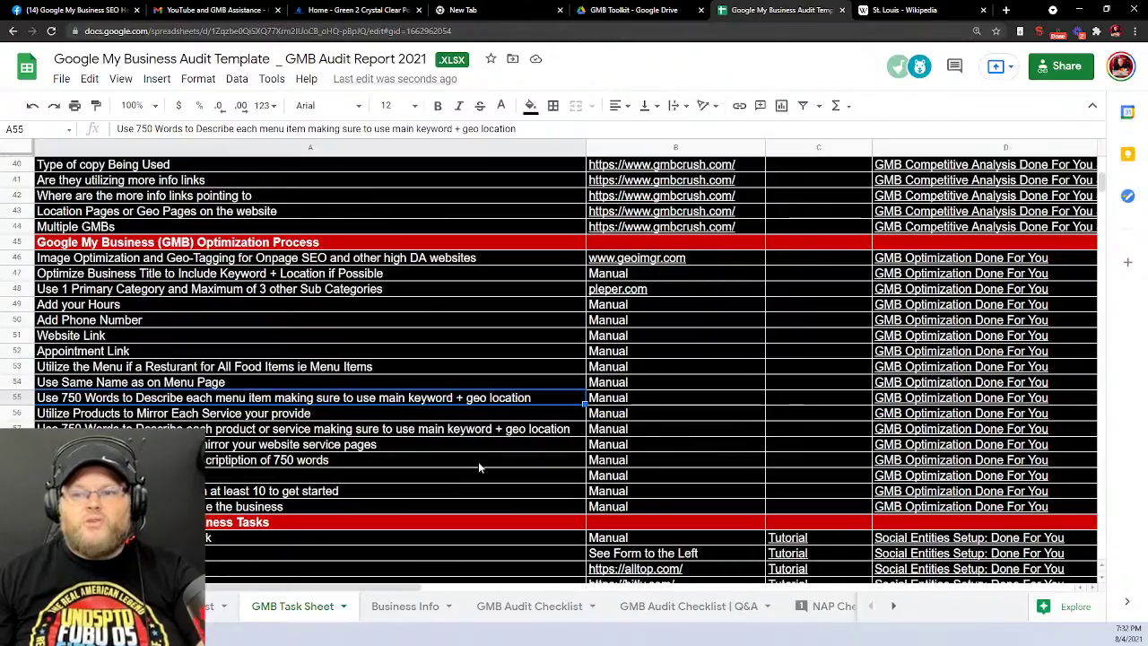
key(Down)
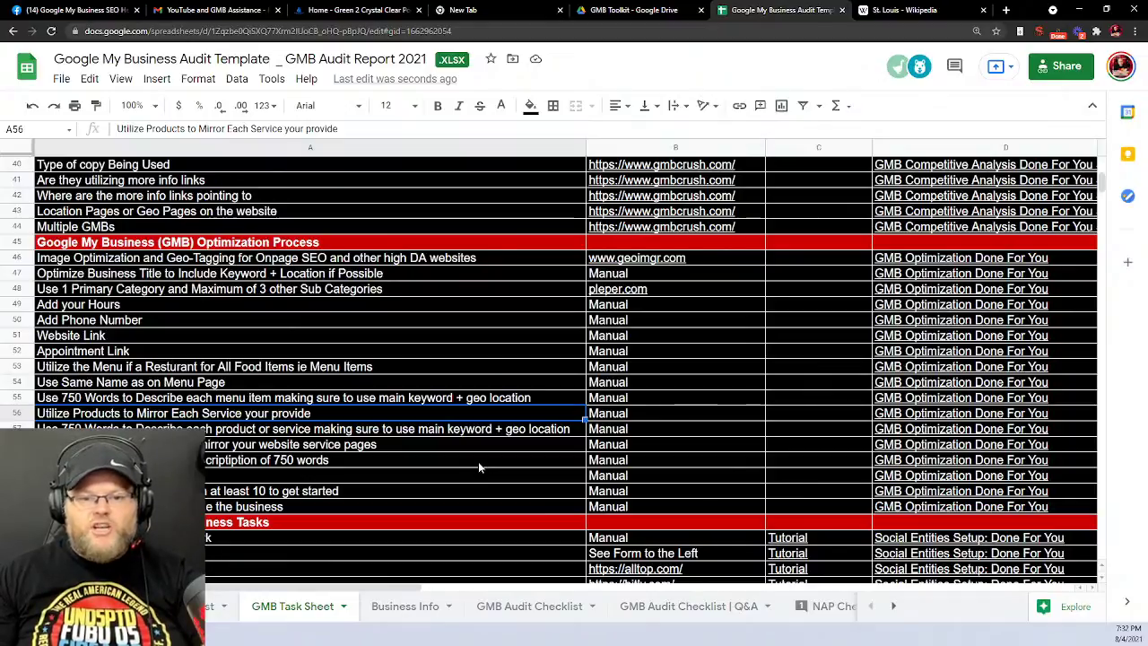
key(Down)
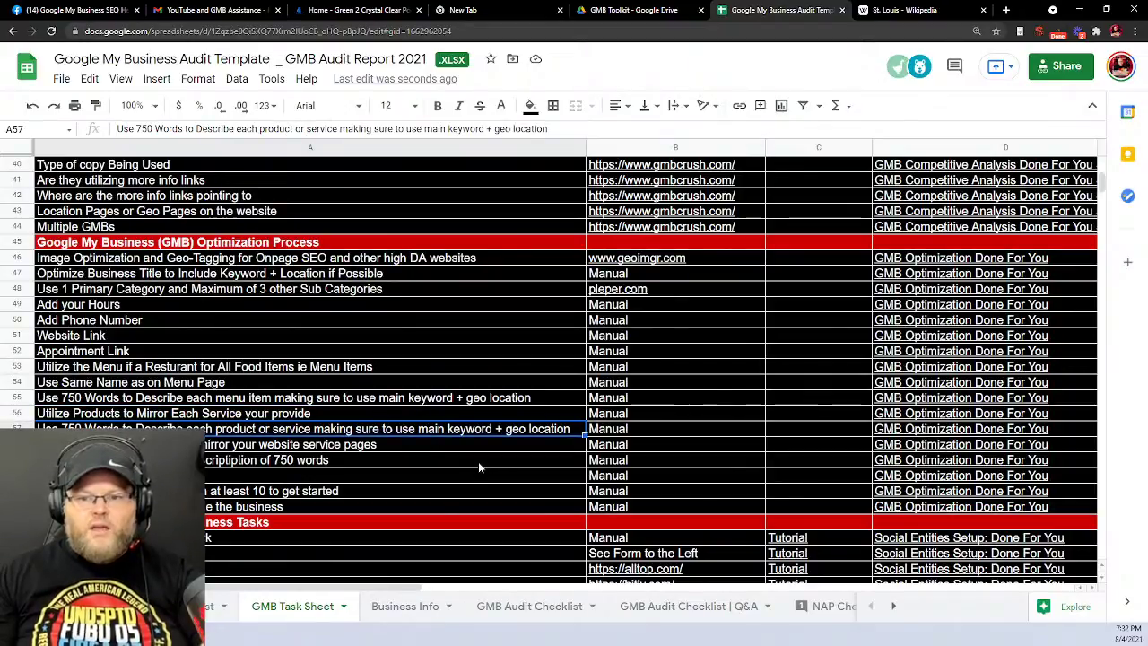
key(Down)
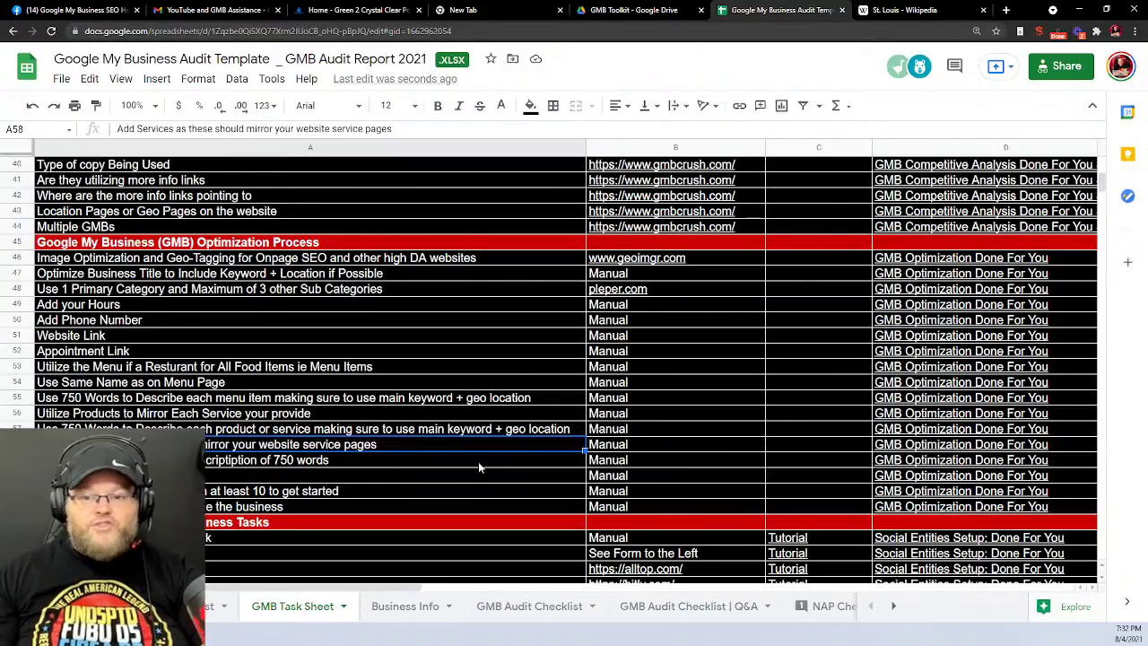
click(478, 461)
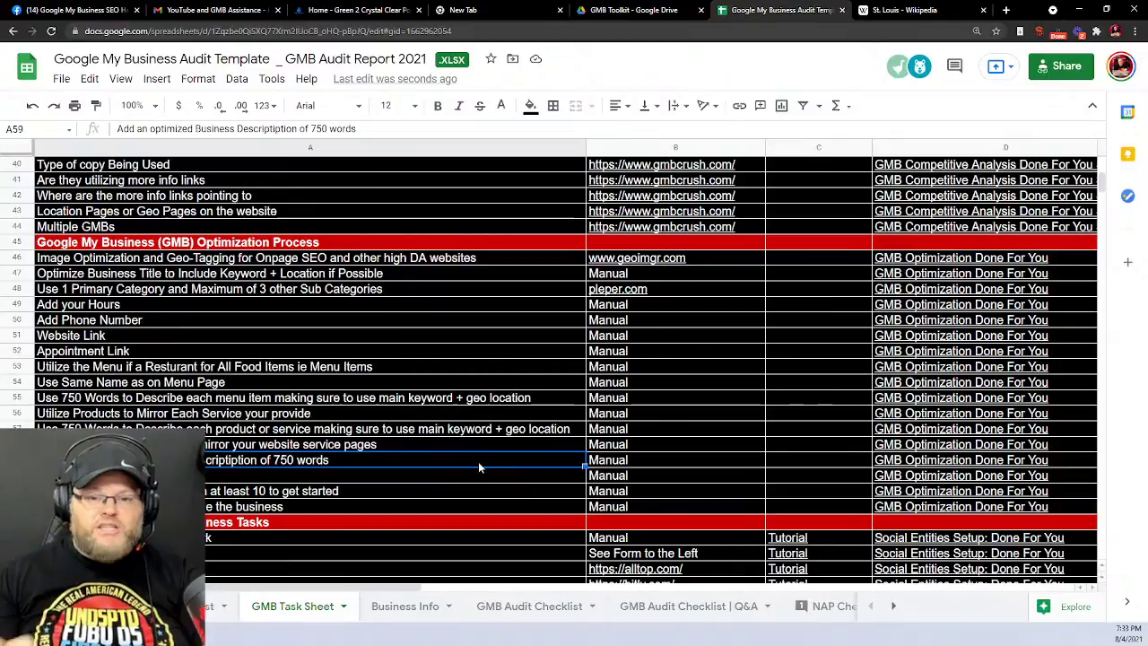
key(Down)
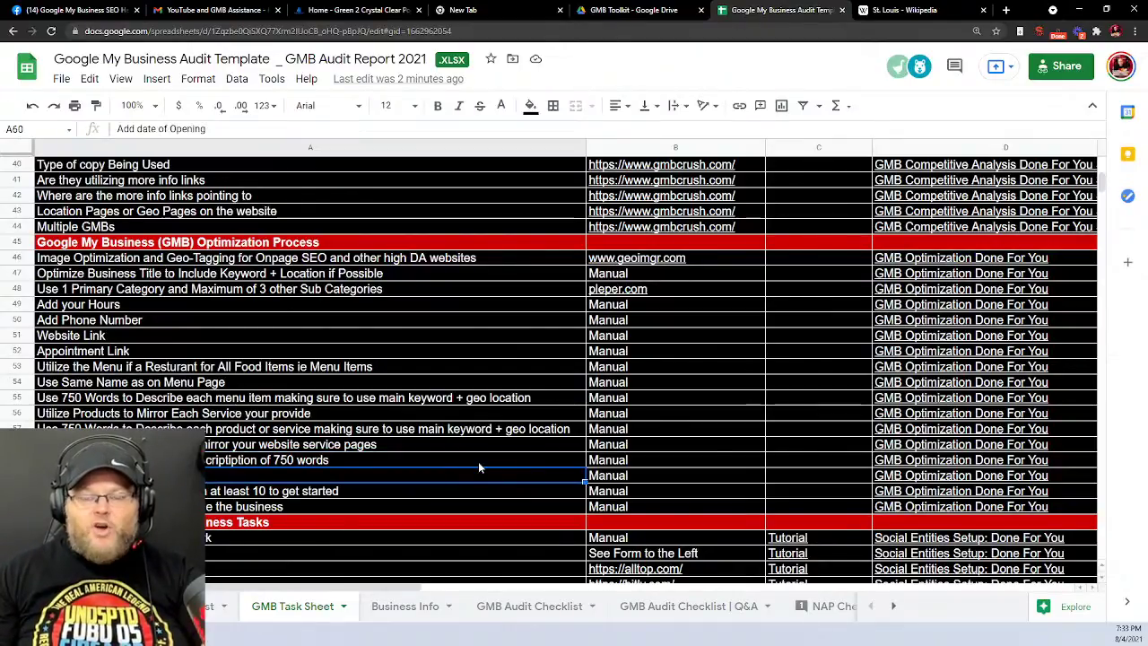
key(Down)
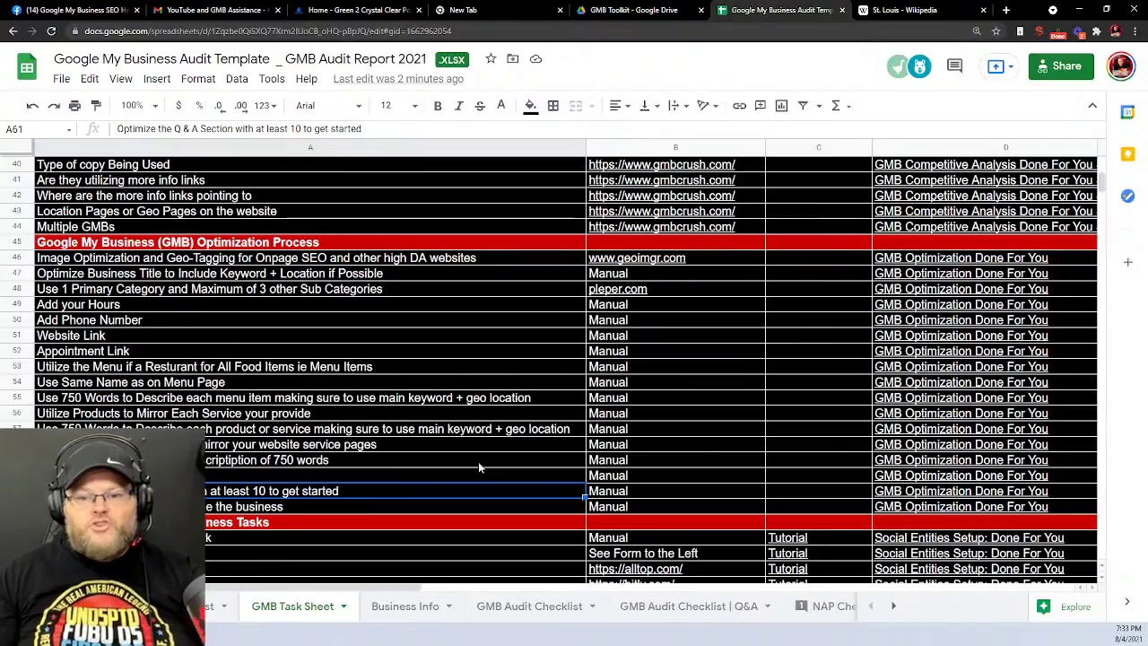
key(Down)
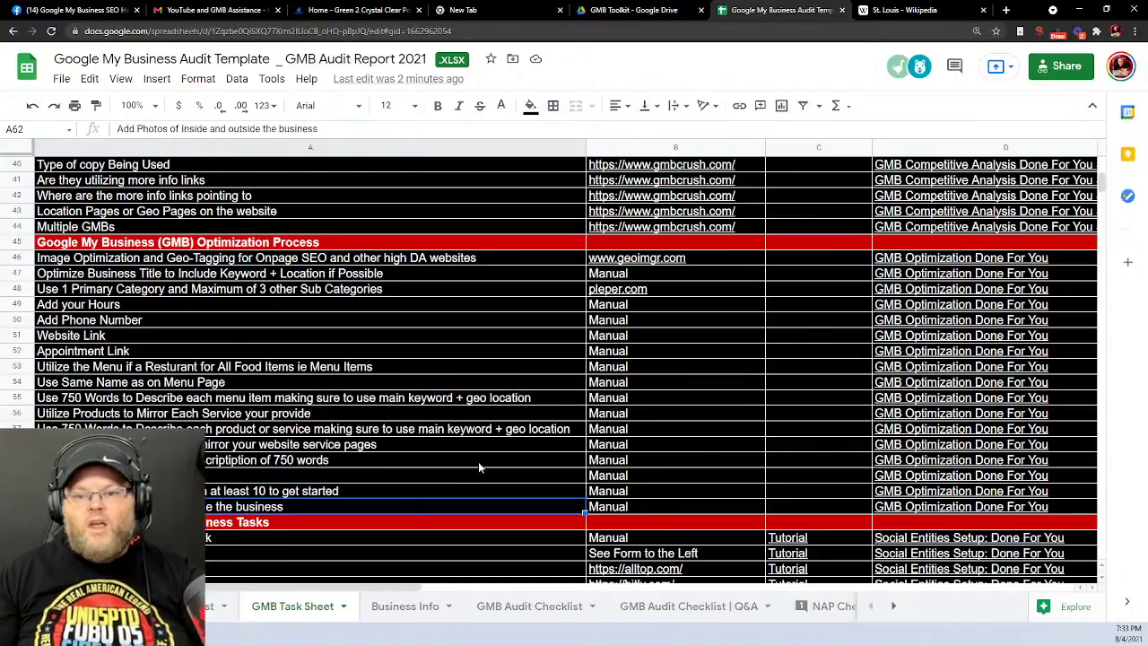
Go through the Foundational Google My Business Tasks from row 63 down to the first Monthly GMB SEO tasks in row 103
scroll(496, 422, down, 5)
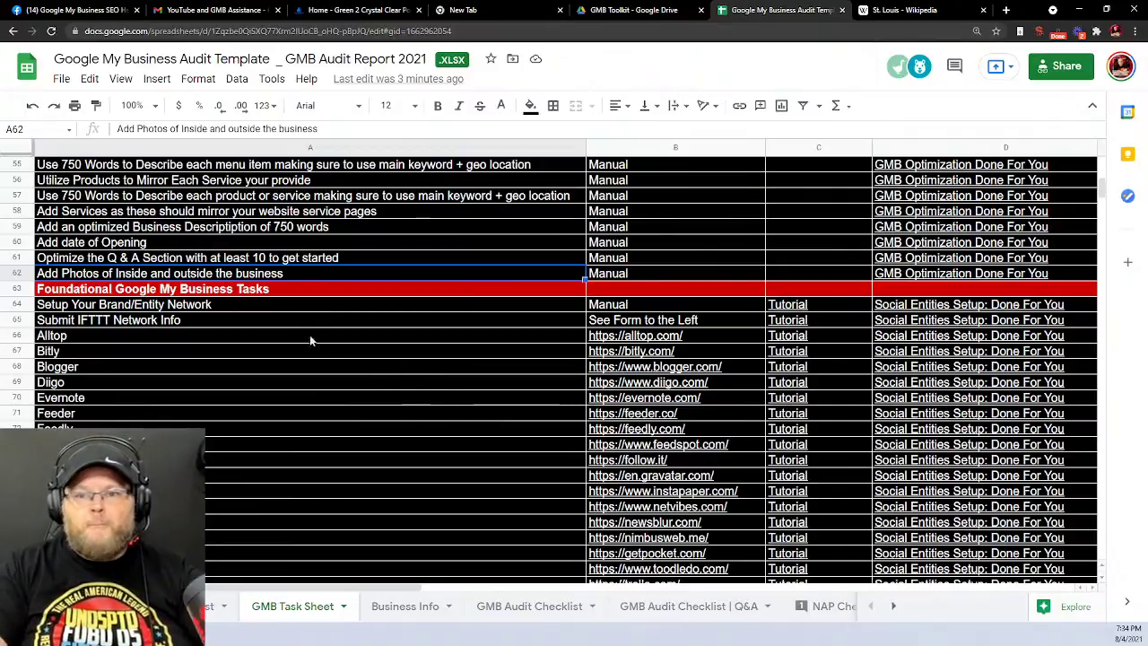
click(307, 288)
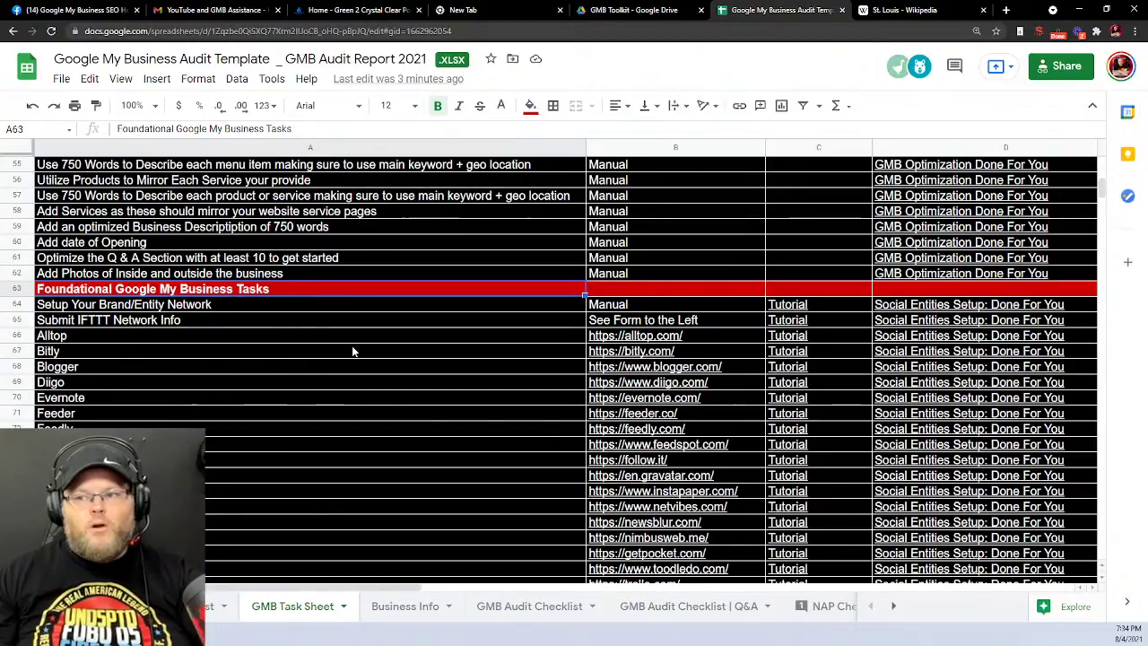
key(Down)
key(Down)
key(Down)
key(Down)
key(Down)
key(Down)
key(Down)
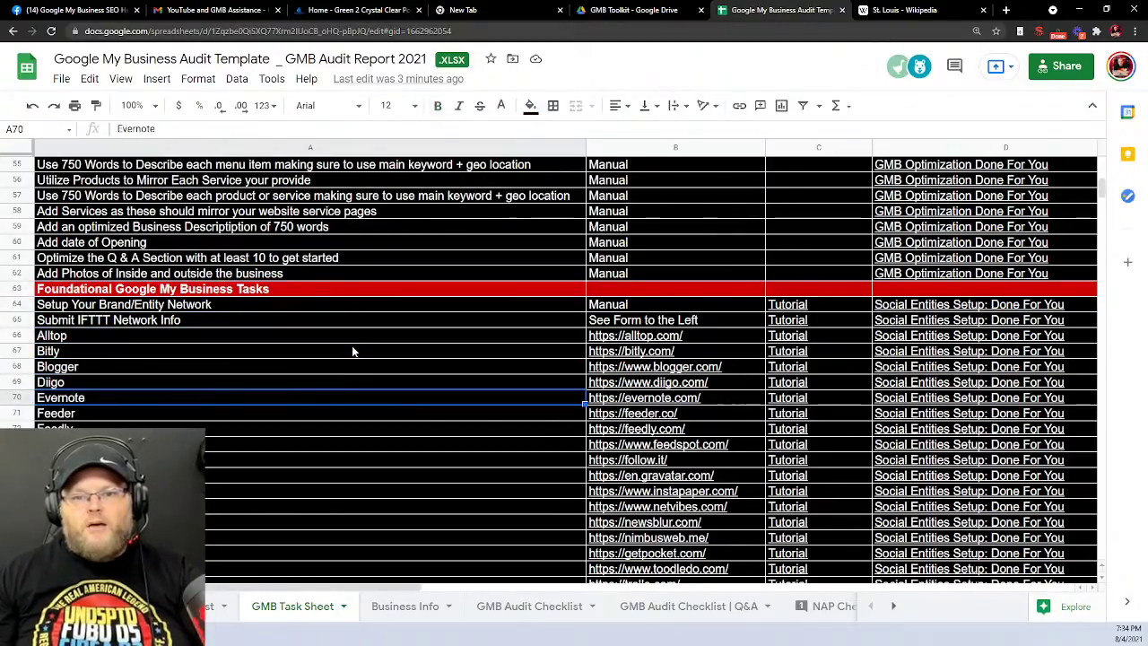
key(Down)
key(Down)
key(Down)
key(Down)
key(Down)
key(Down)
key(Down)
key(Down)
key(Down)
key(Down)
key(Down)
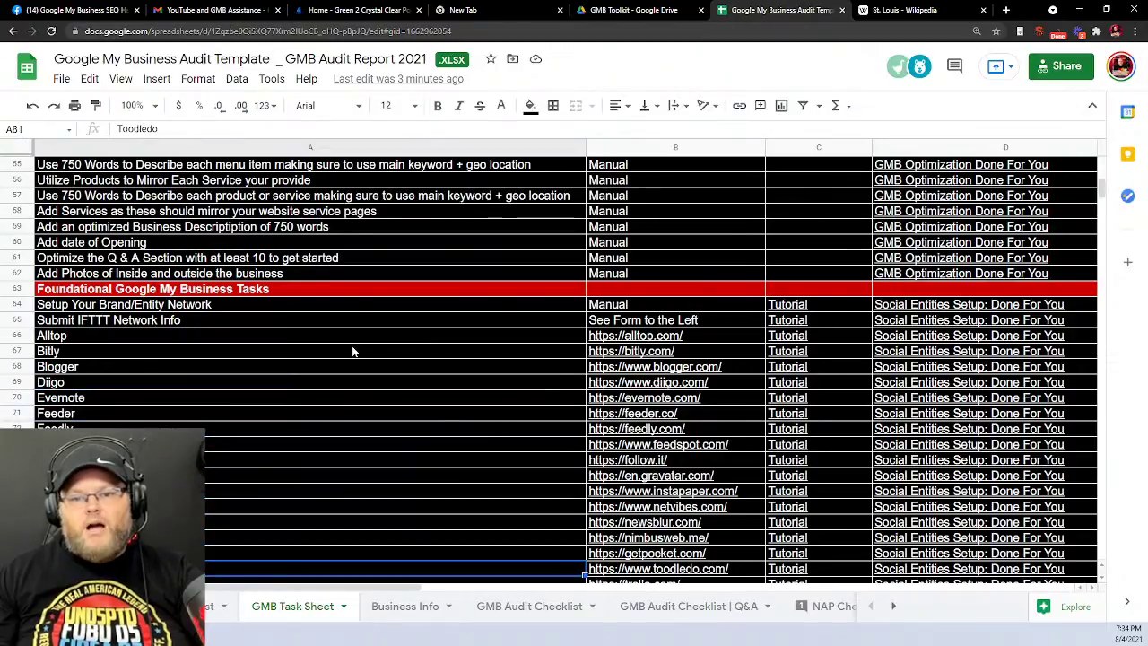
key(Down)
key(Down)
key(Down)
key(Down)
key(Down)
key(Down)
key(Down)
key(Down)
key(Down)
key(Down)
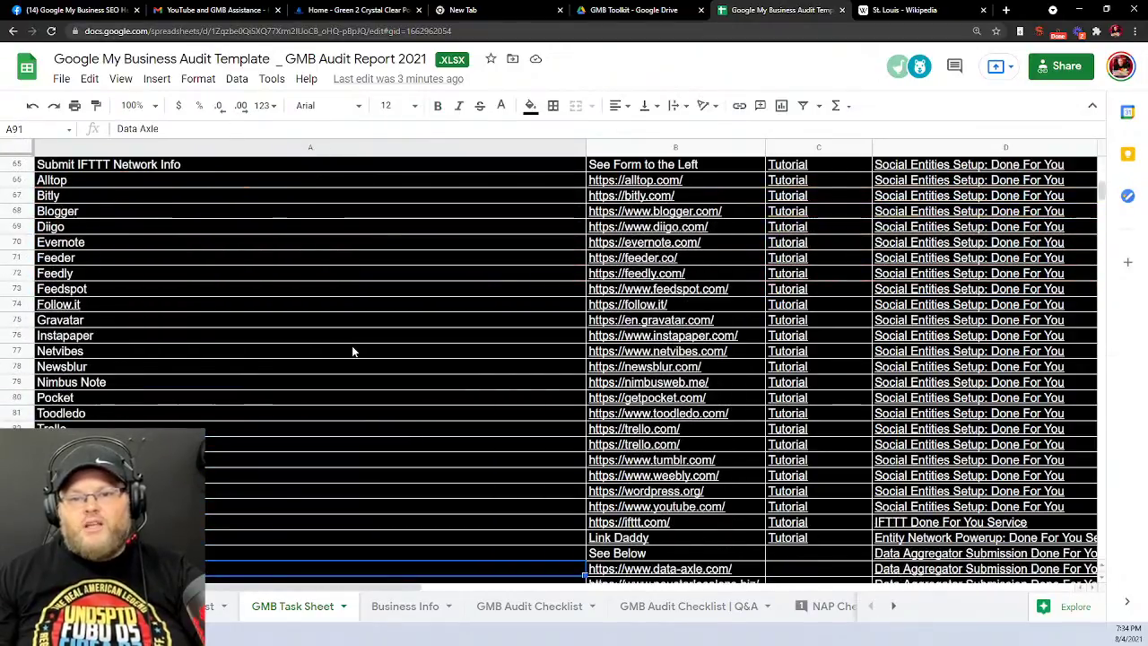
key(Down)
key(Down)
key(Down)
key(Down)
key(Down)
key(Down)
key(Down)
key(Down)
key(Down)
key(Down)
key(Down)
key(Down)
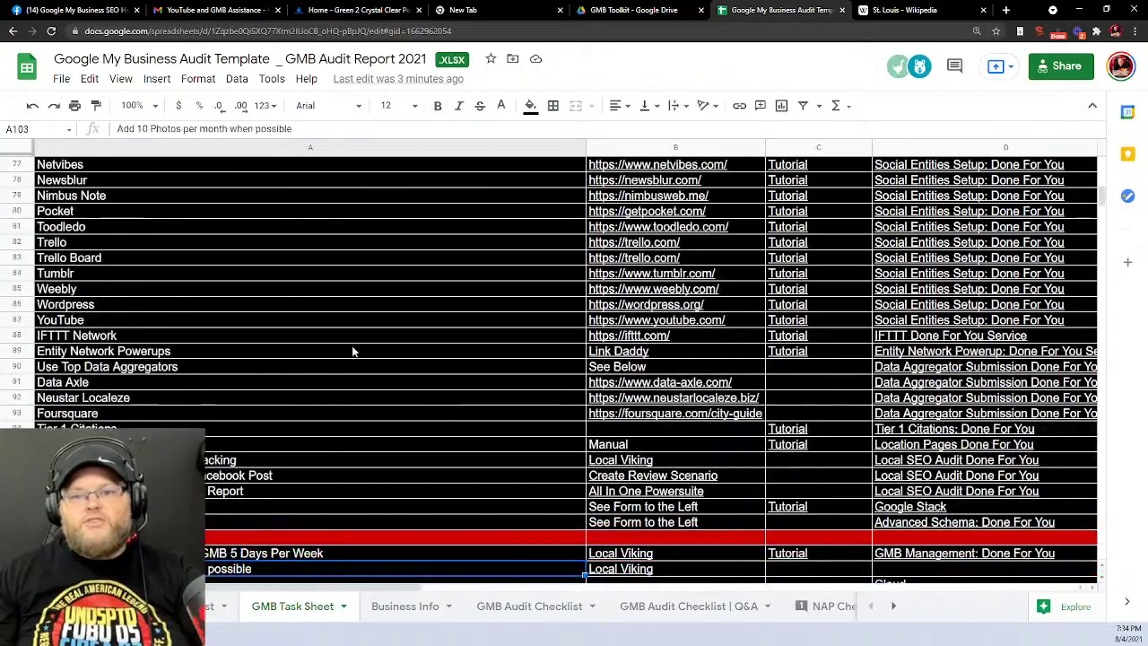
Return to IFTTT Network in row 88 and review the network powerup, data aggregator, Tier 1 citation and location page tasks through row 95
key(Up)
key(Up)
key(Up)
key(Up)
key(Up)
key(Up)
key(Up)
key(Up)
key(Up)
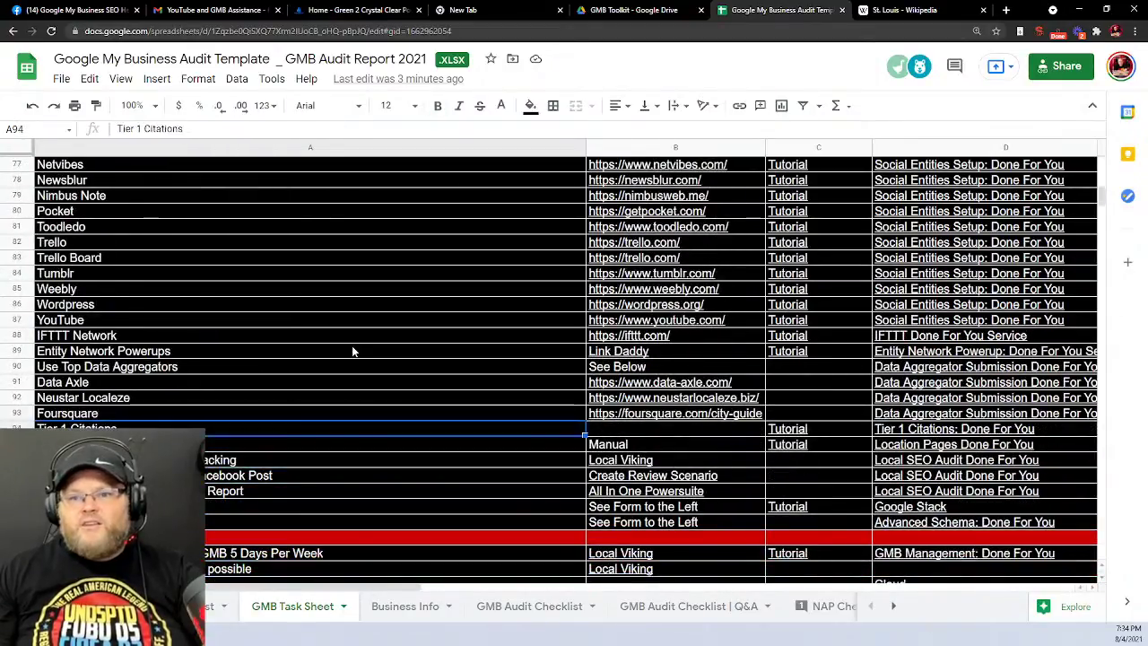
key(Up)
key(Up)
key(Up)
key(Up)
key(Up)
key(Up)
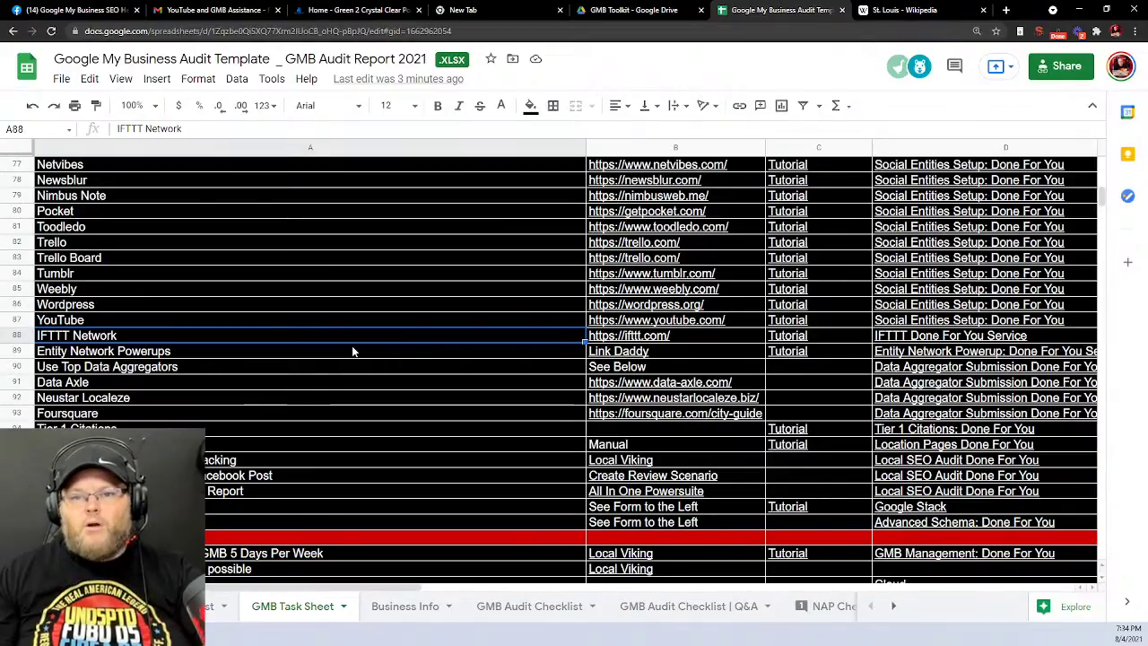
key(Down)
key(Down)
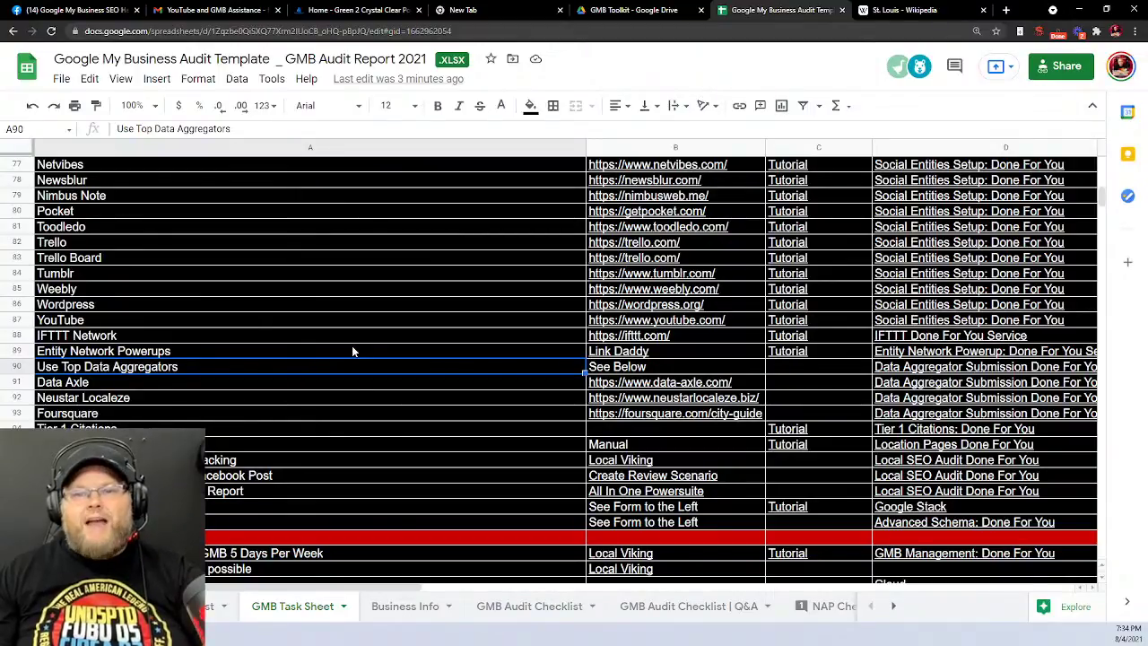
key(Down)
key(Down)
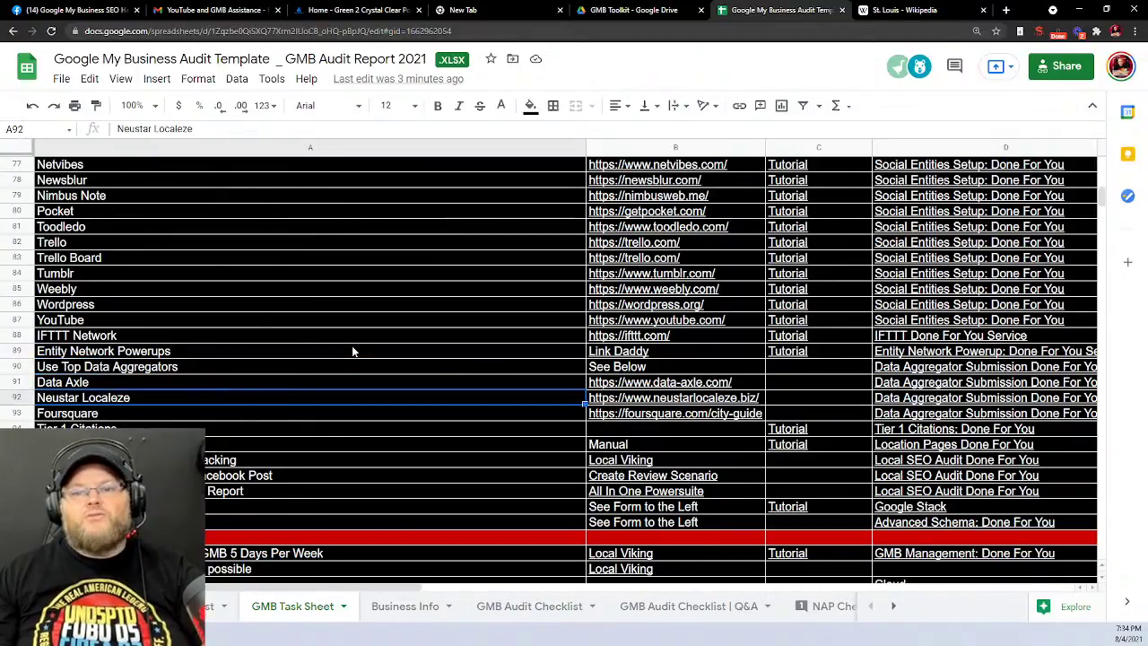
key(Down)
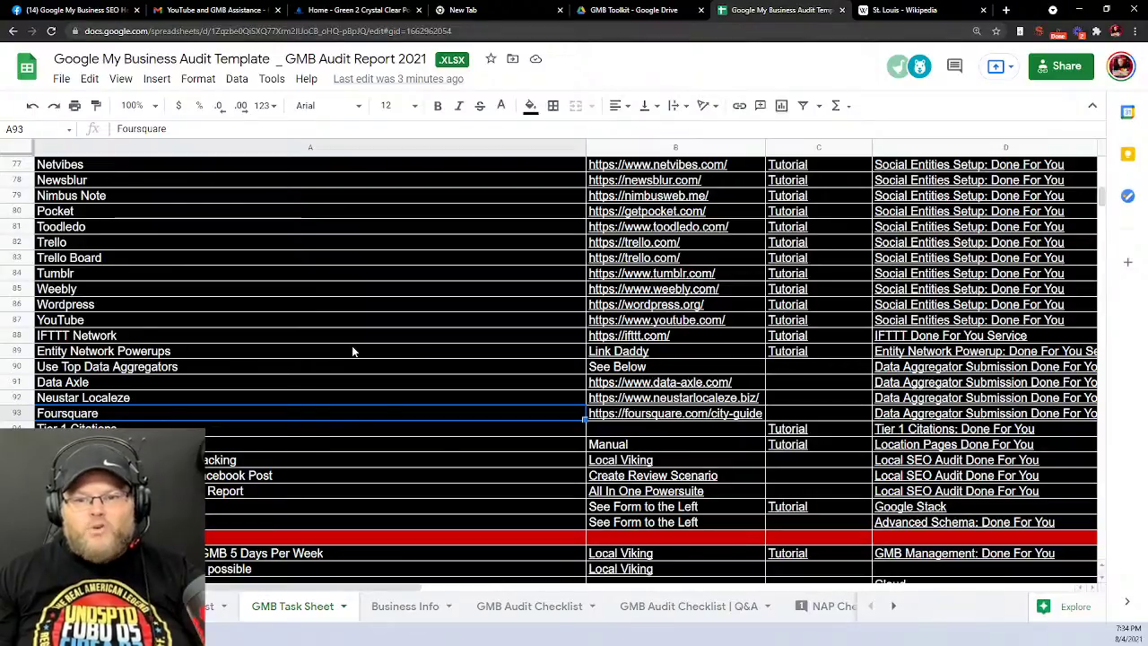
key(Down)
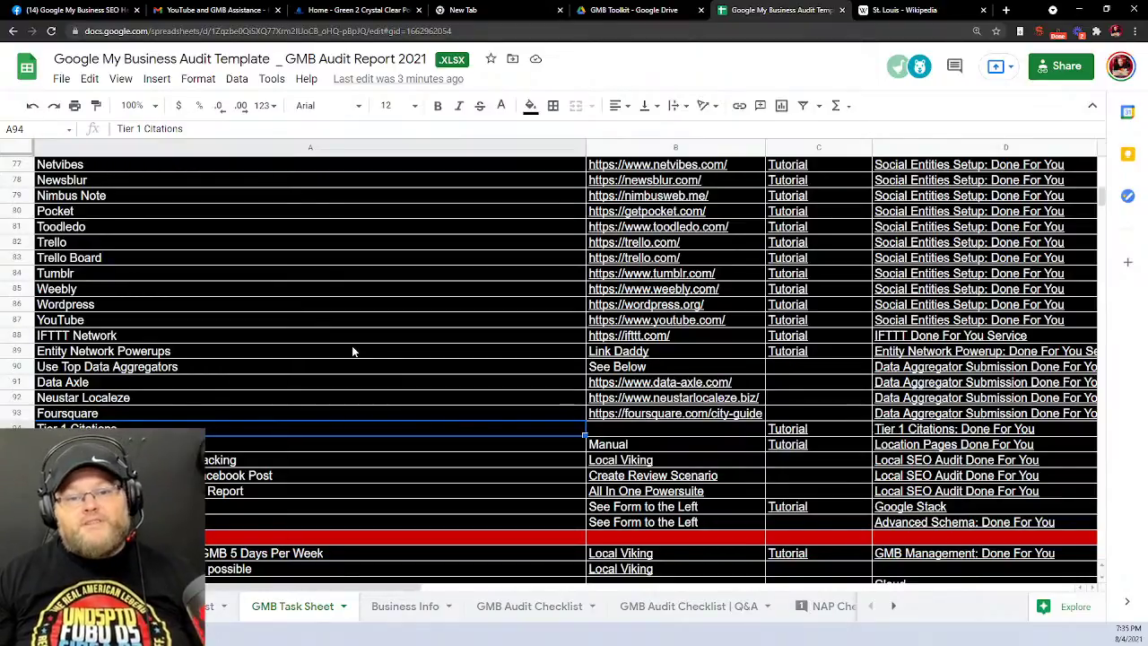
key(Down)
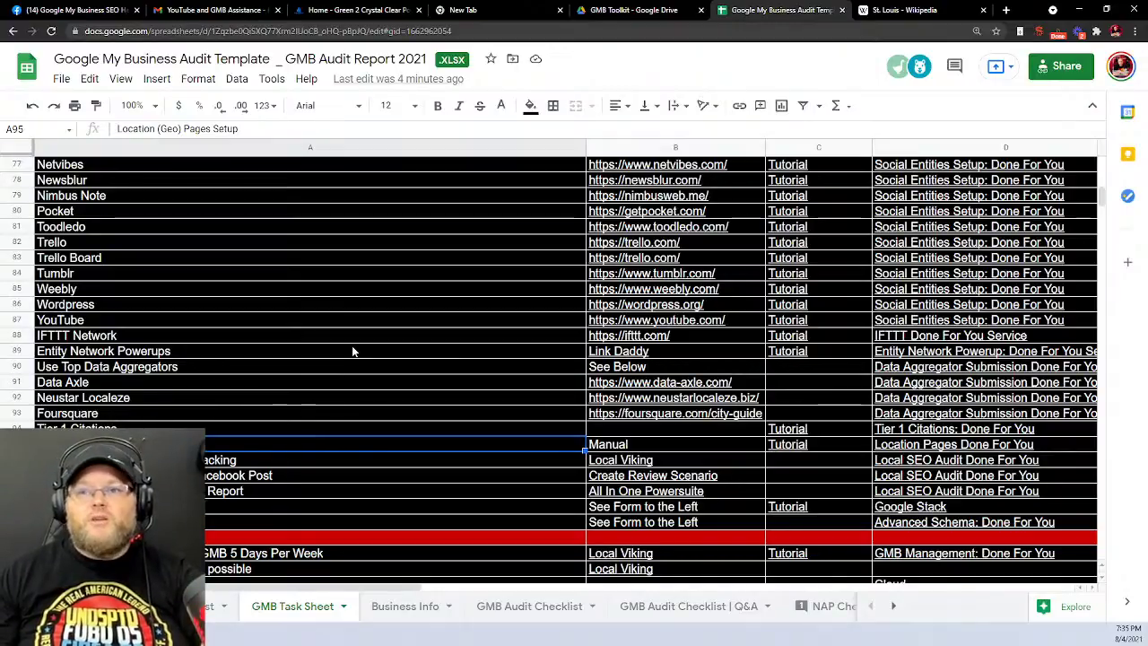
Delete row 96, the "Setup Local Viking Geo Grid Tracking" task, from the GMB Task Sheet
mouse_move(717, 167)
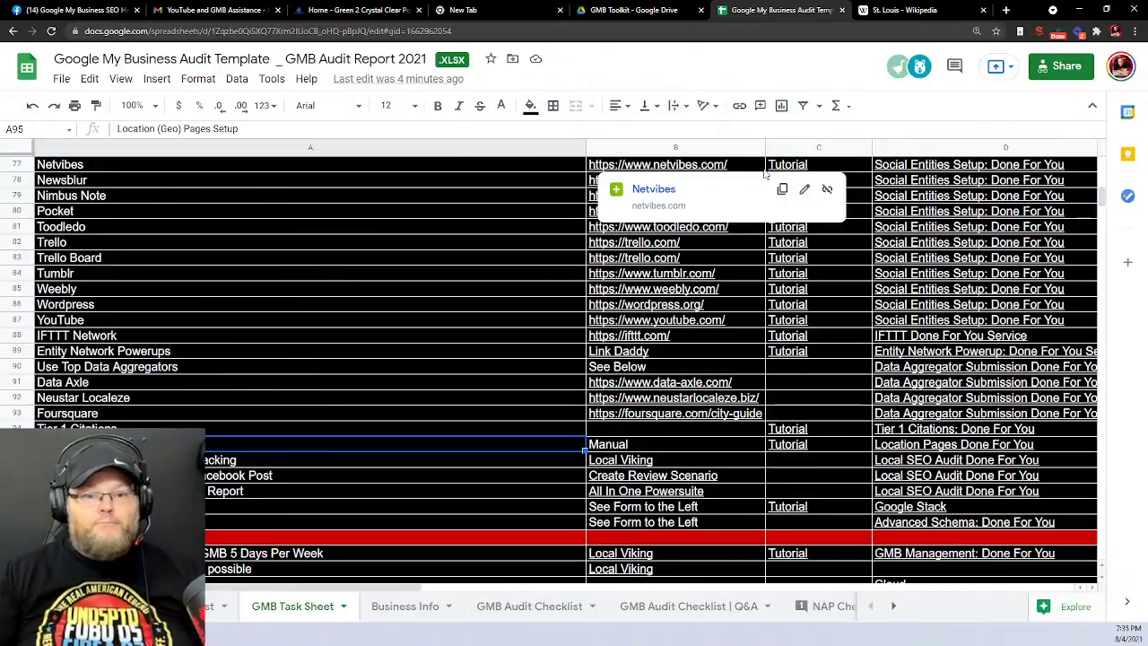
scroll(399, 249, down, 3)
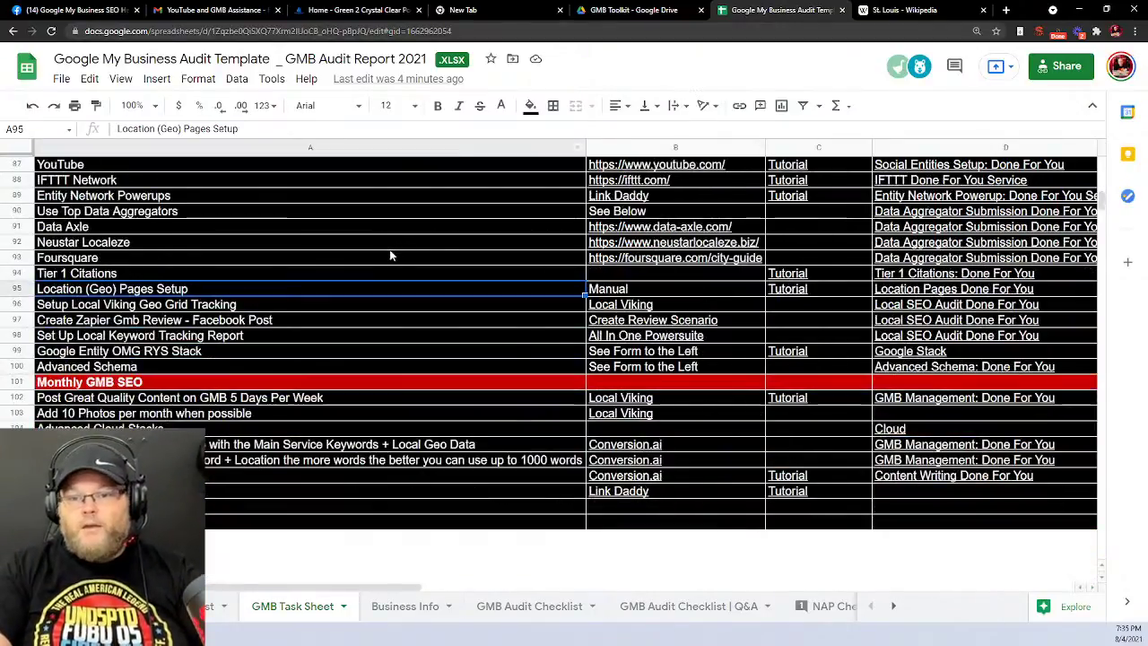
right_click(16, 305)
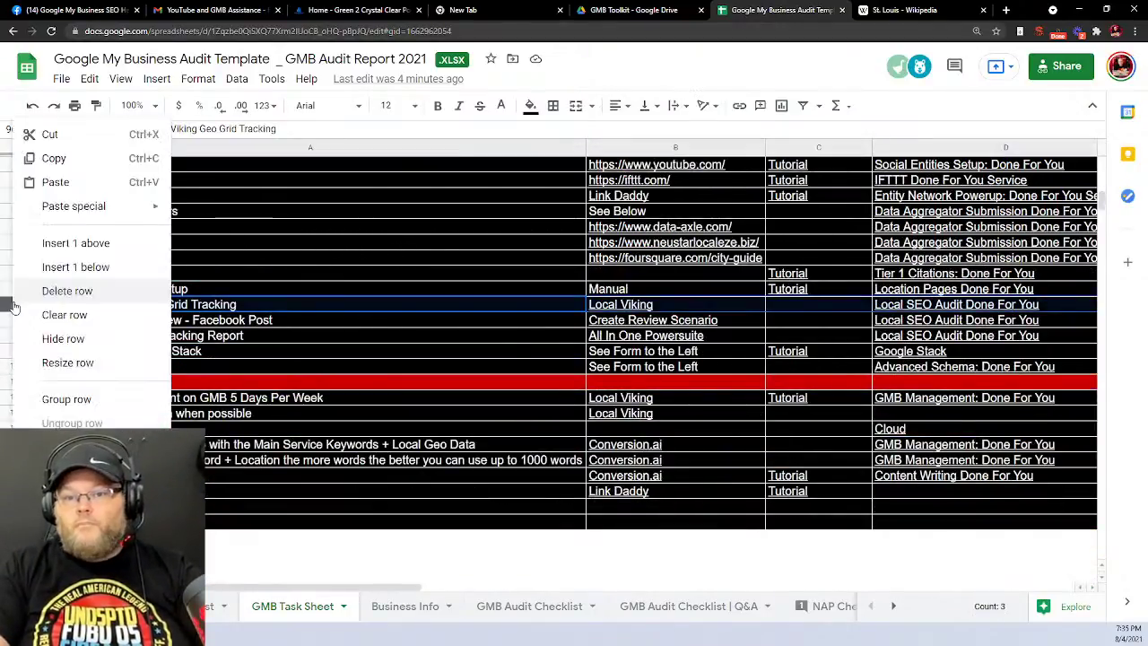
click(44, 290)
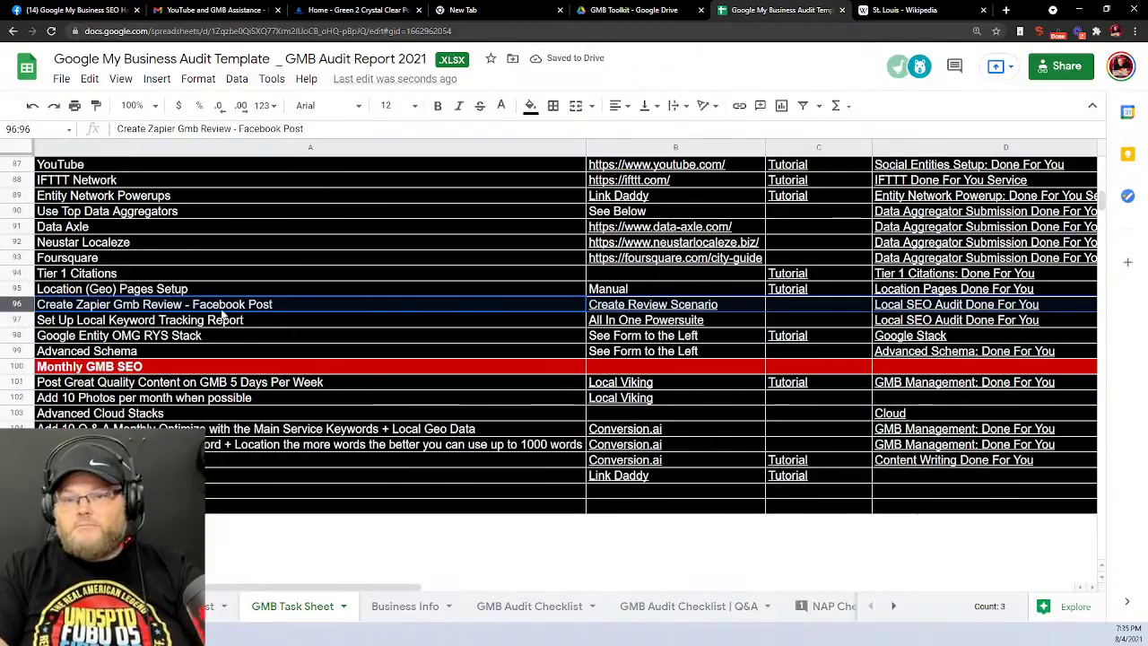
Review the last foundational tasks, from Create Zapier Gmb Review - Facebook Post in row 96 to Advanced Schema in row 99
click(145, 308)
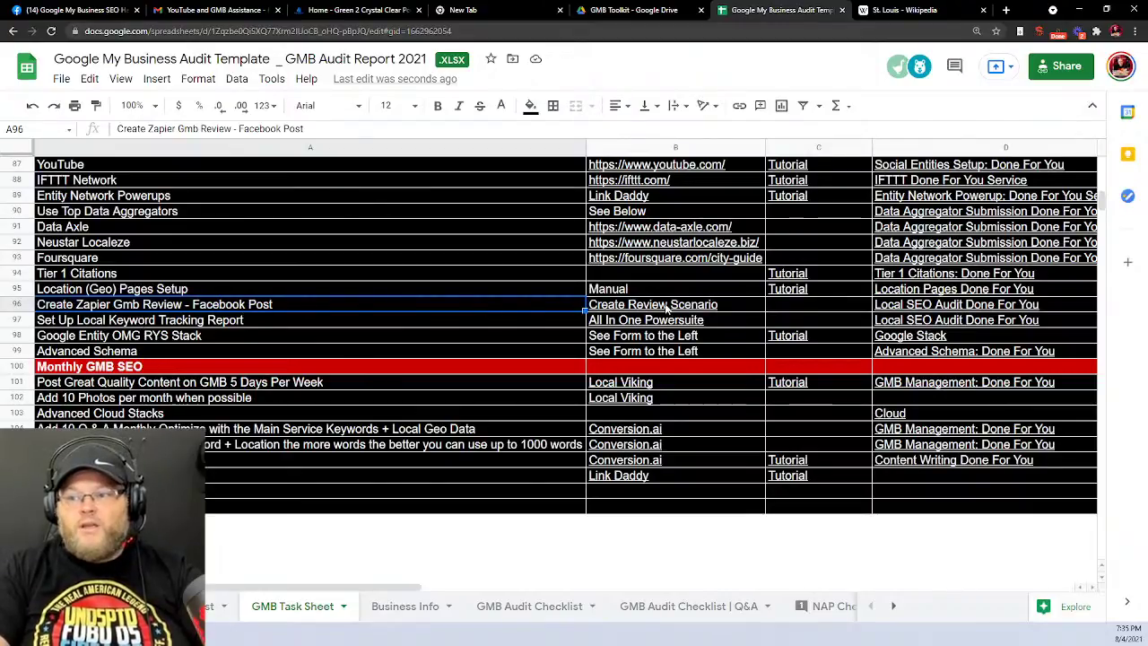
click(242, 321)
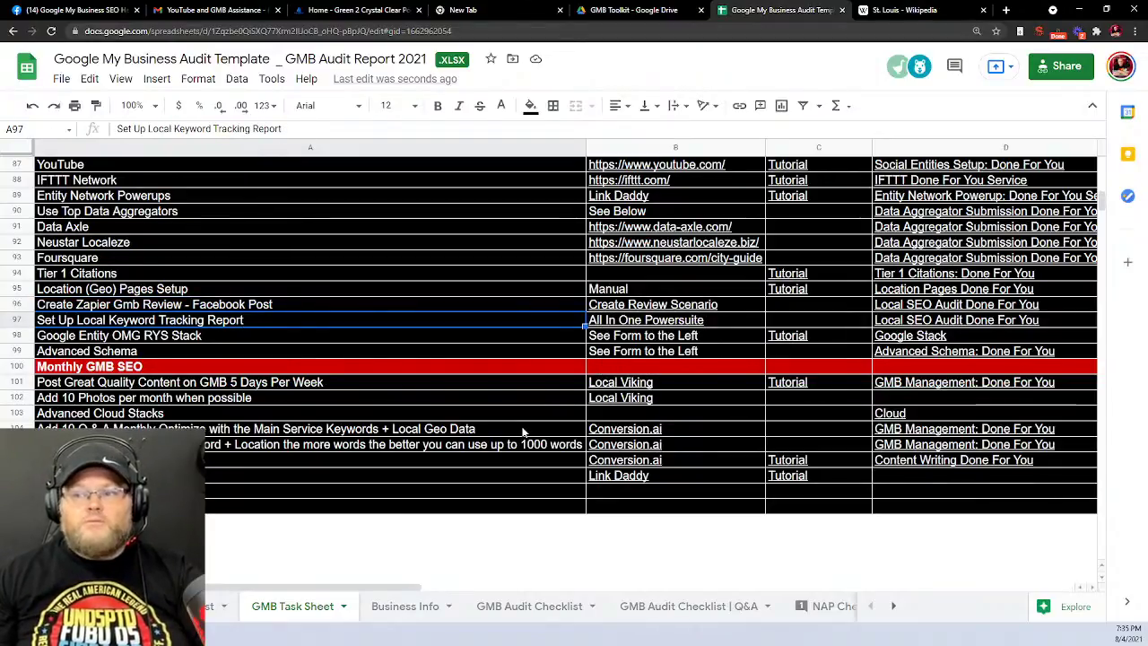
key(Right)
key(Left)
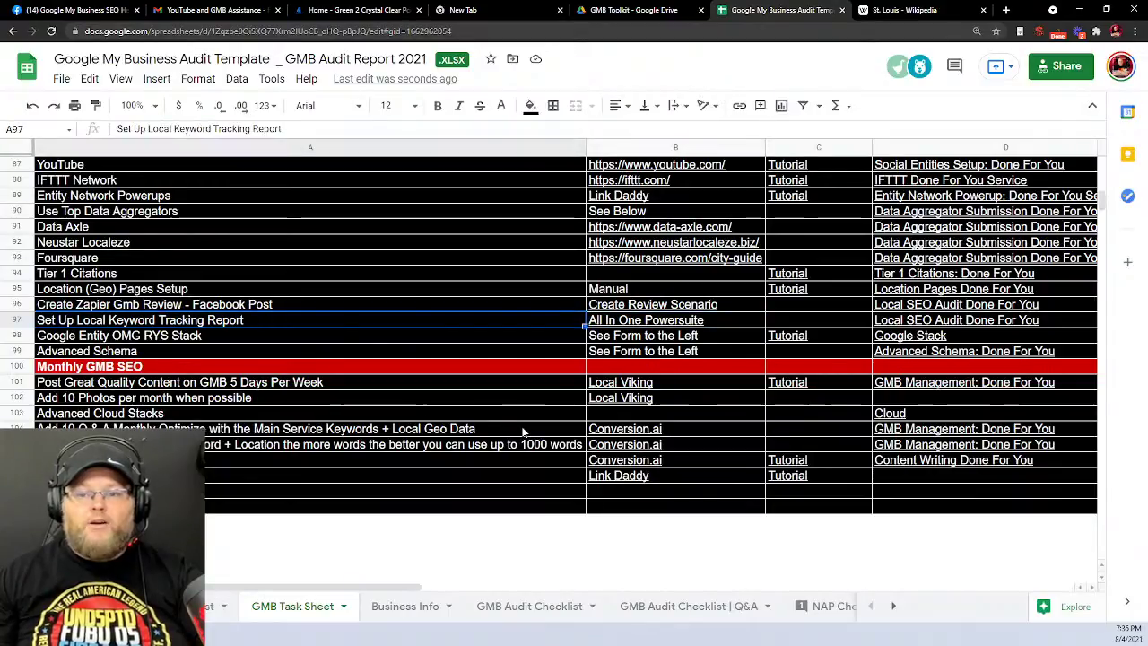
key(Down)
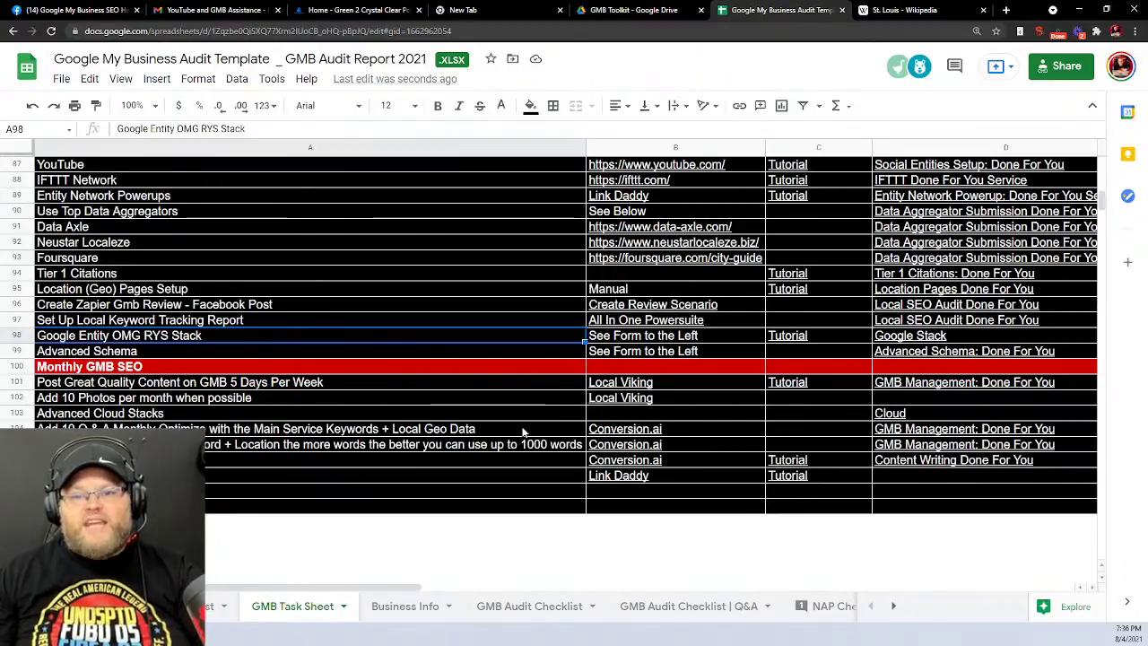
key(Down)
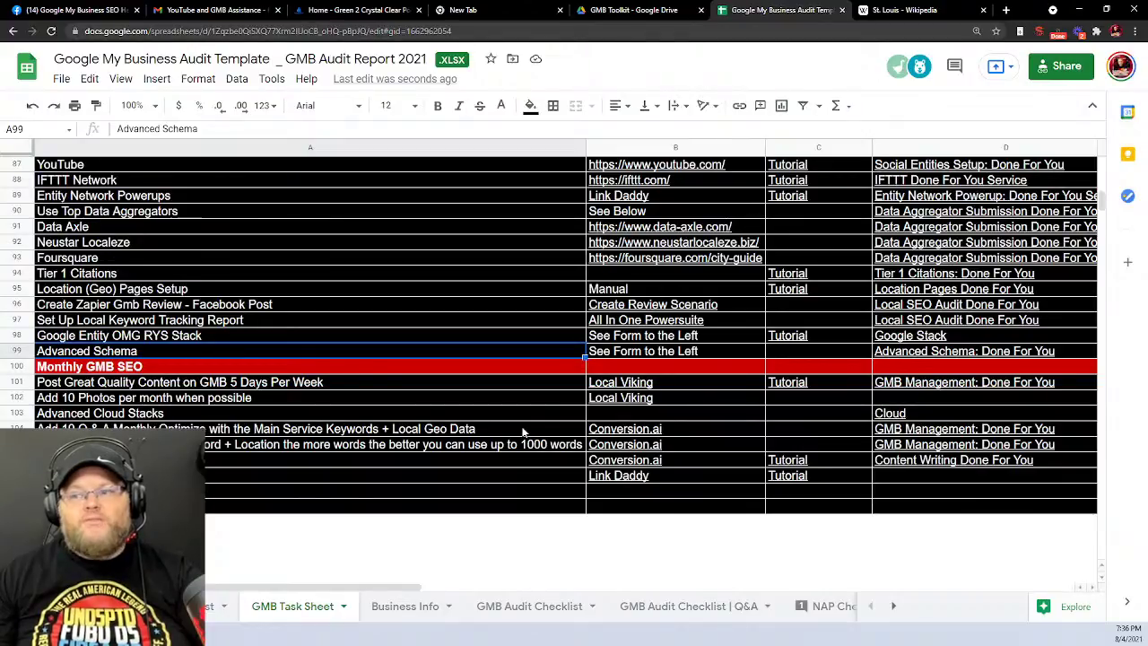
key(Down)
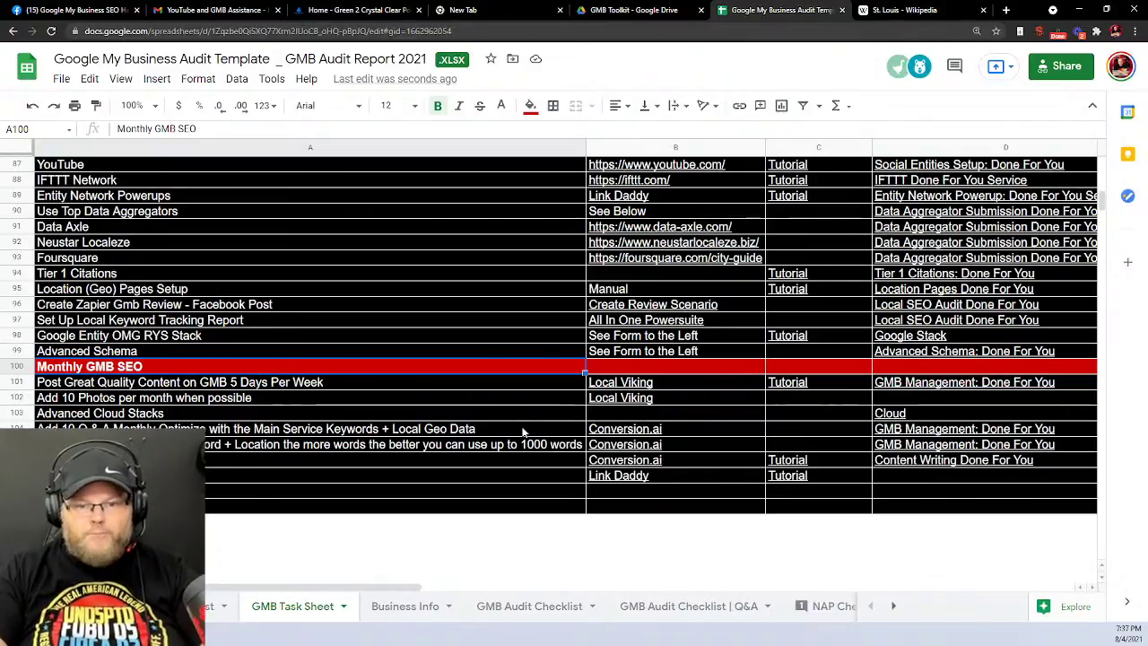
Go through the Monthly GMB SEO tasks one by one, from the weekly GMB posts in row 101 to Power Up Backlinks in row 108
click(327, 387)
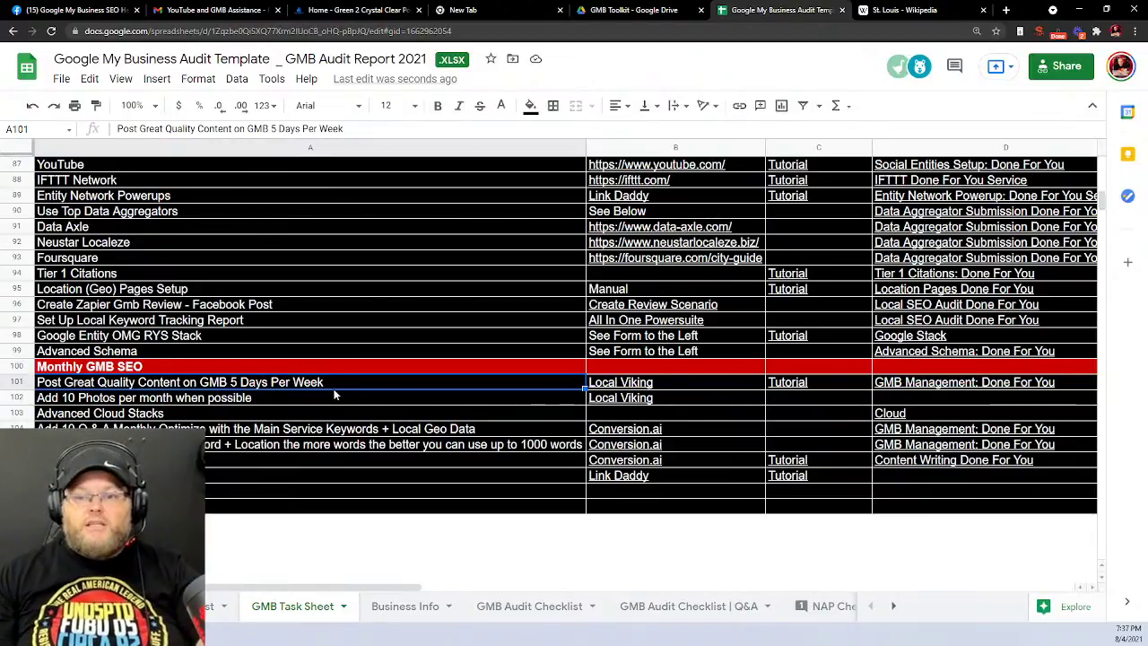
click(334, 395)
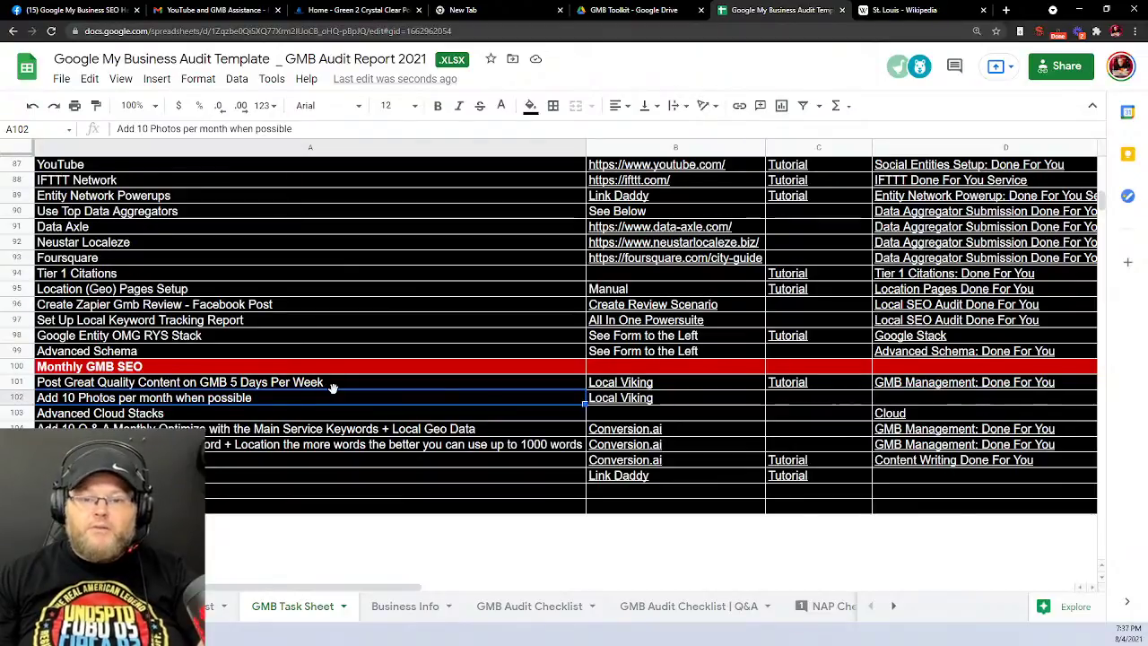
key(Down)
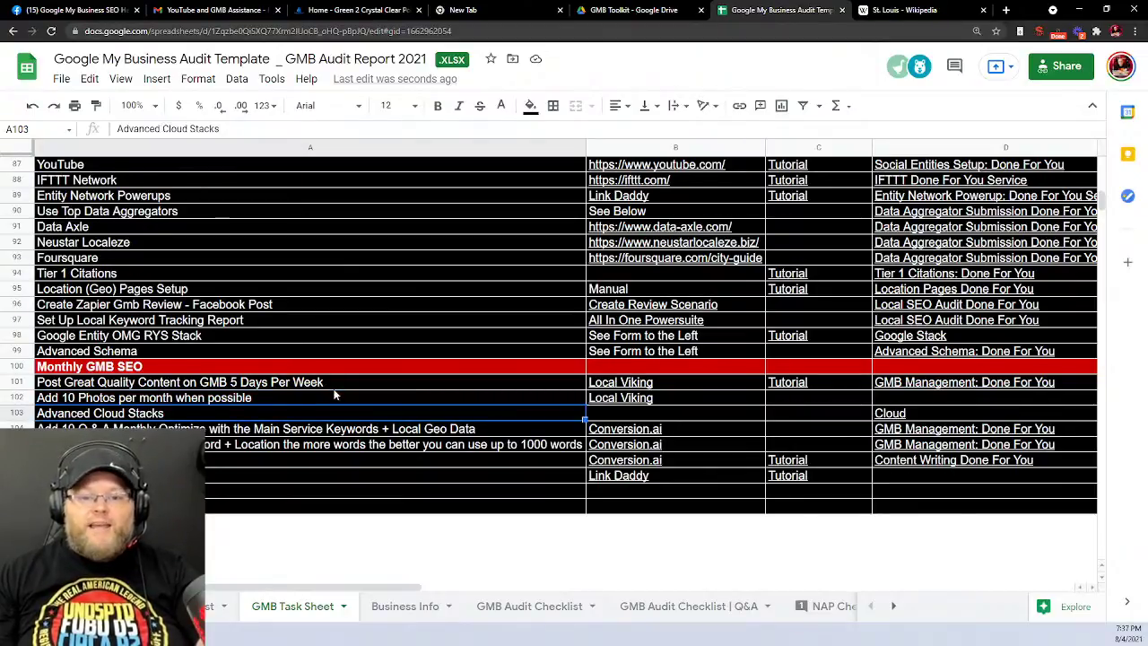
key(Down)
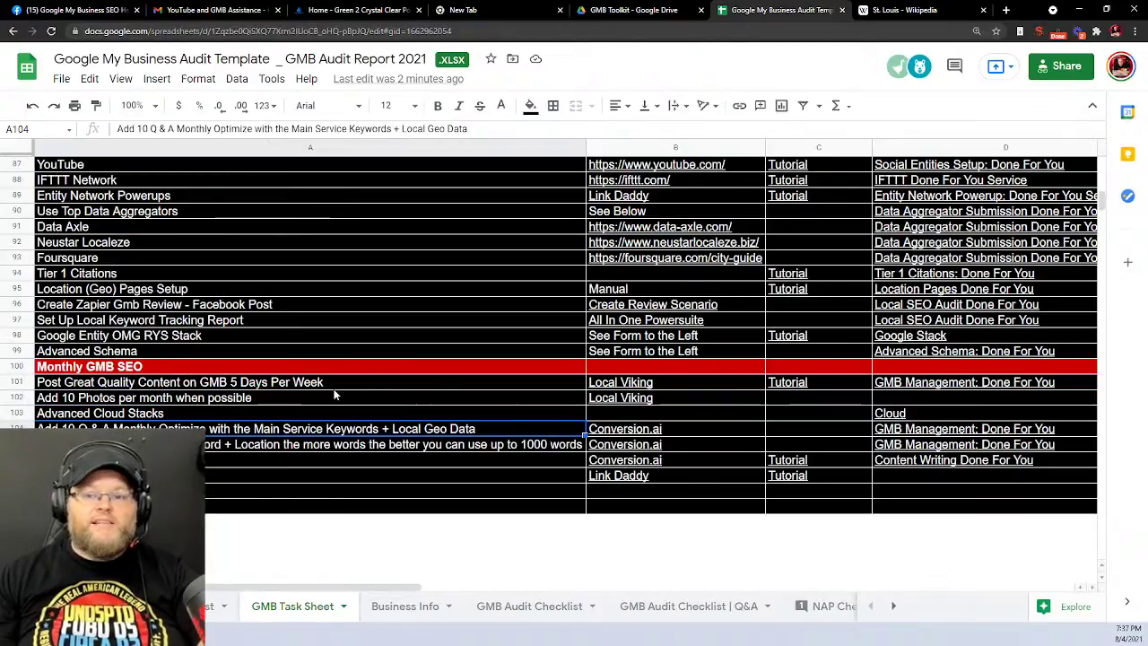
key(Down)
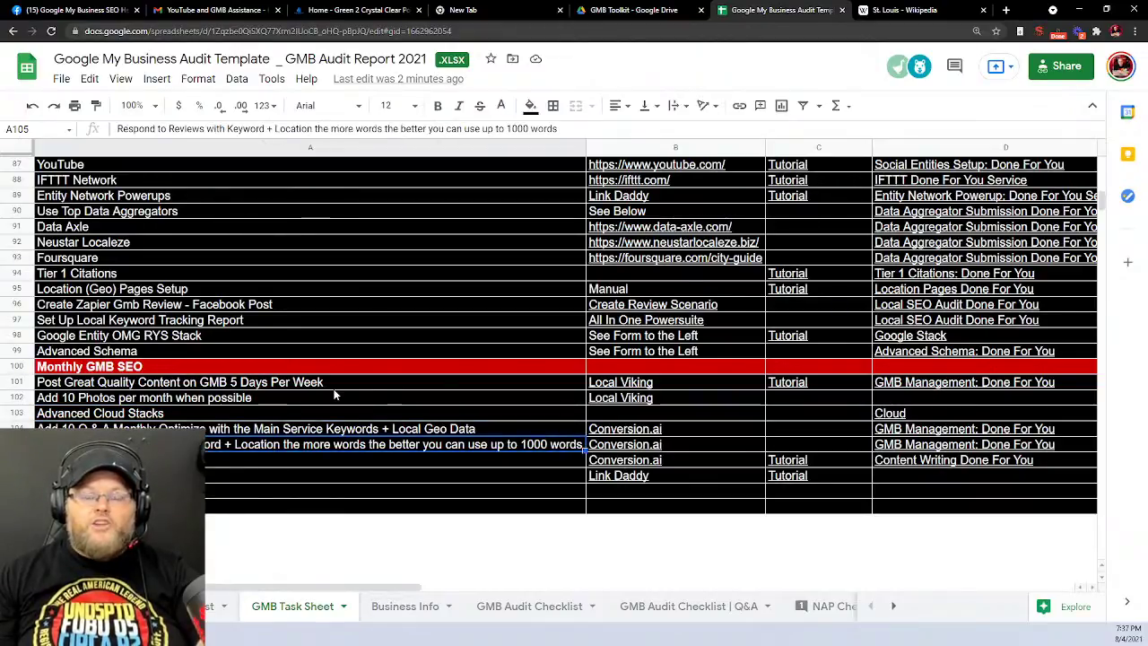
key(Down)
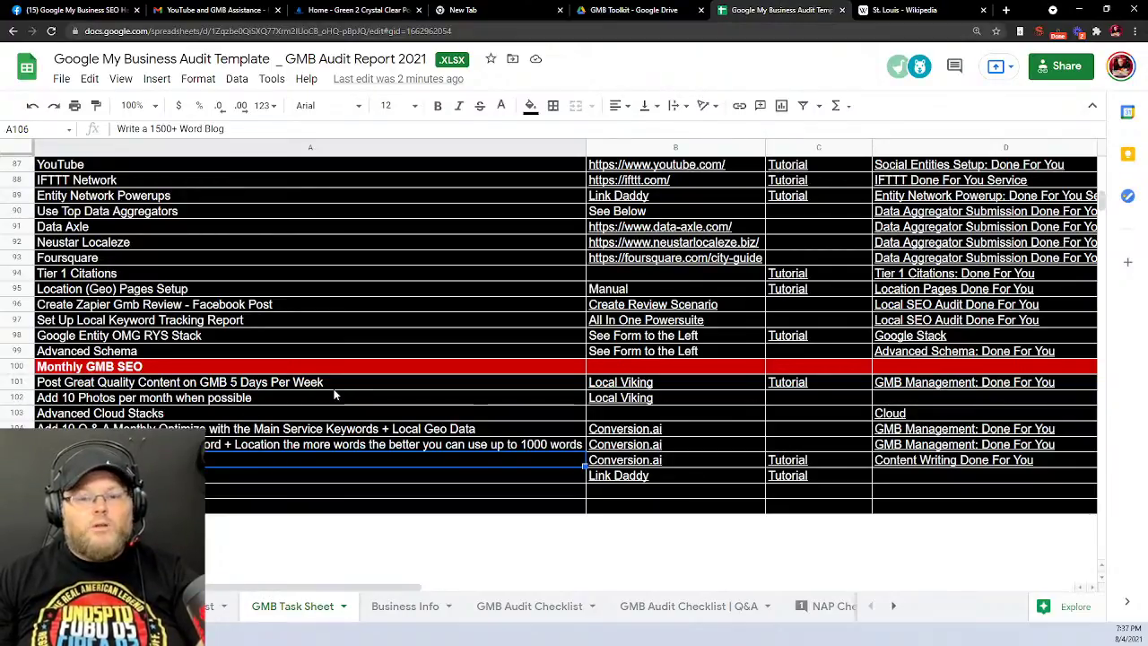
key(Down)
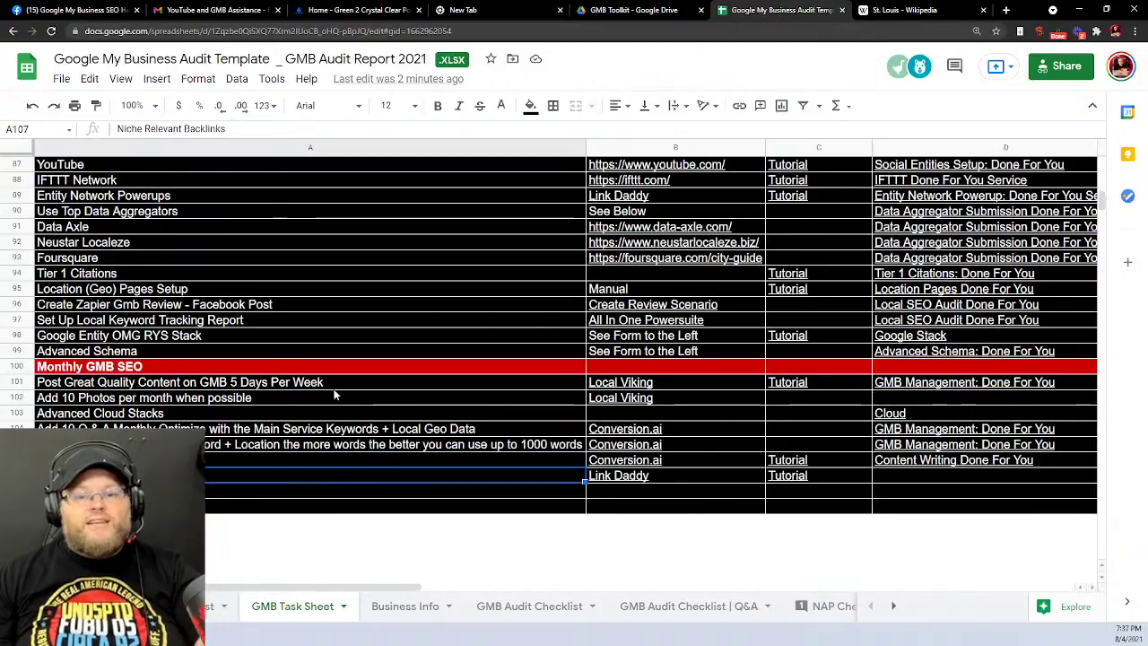
key(Down)
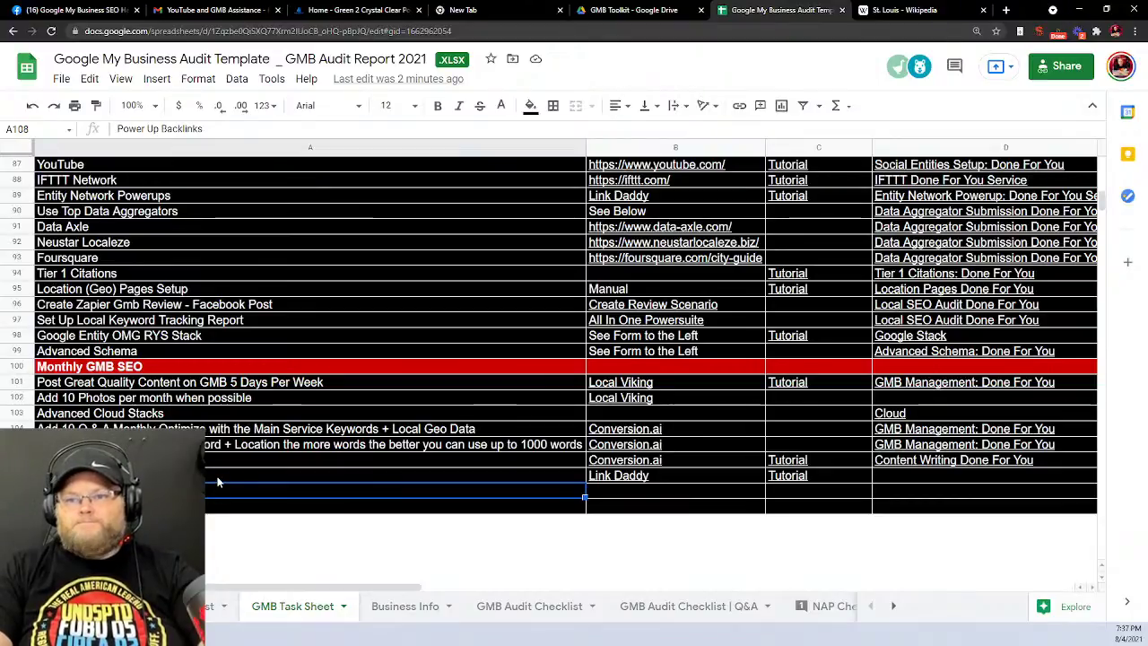
Delete the Tutorial column (column C) from the GMB Task Sheet
scroll(217, 482, up, 3)
scroll(224, 475, up, 12)
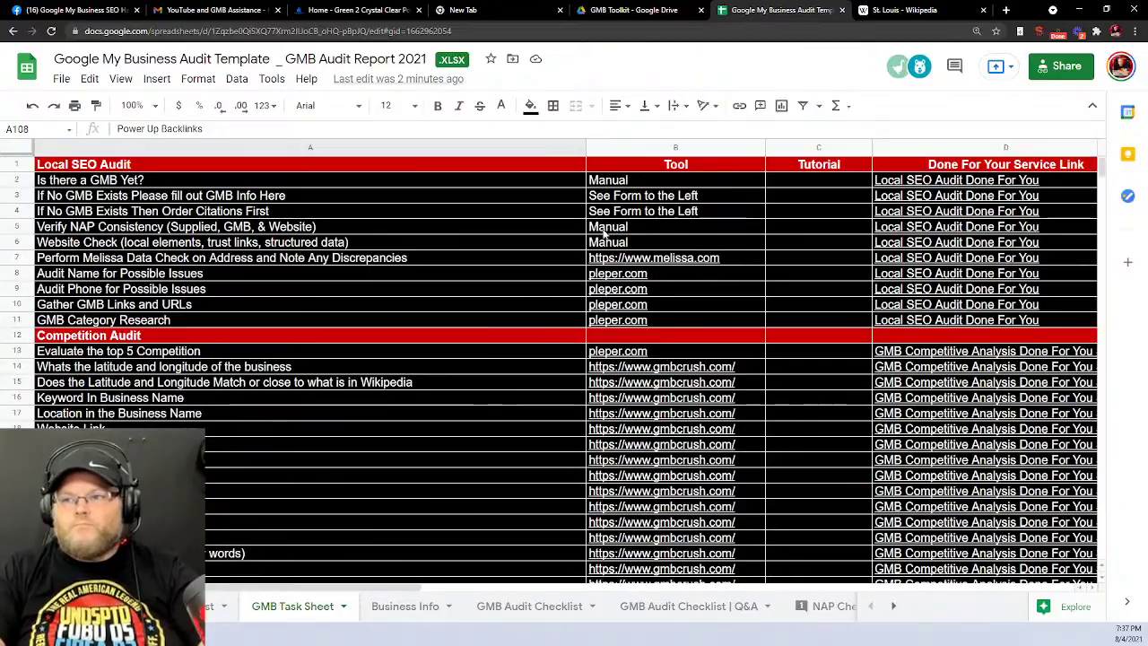
mouse_move(635, 502)
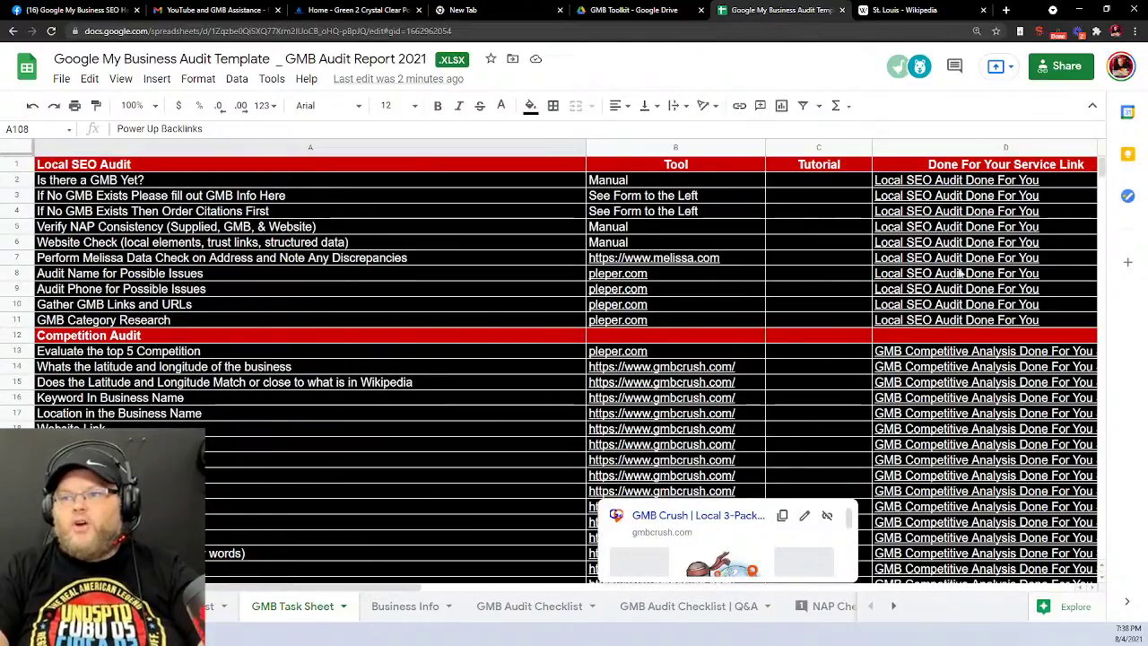
click(809, 152)
right_click(810, 153)
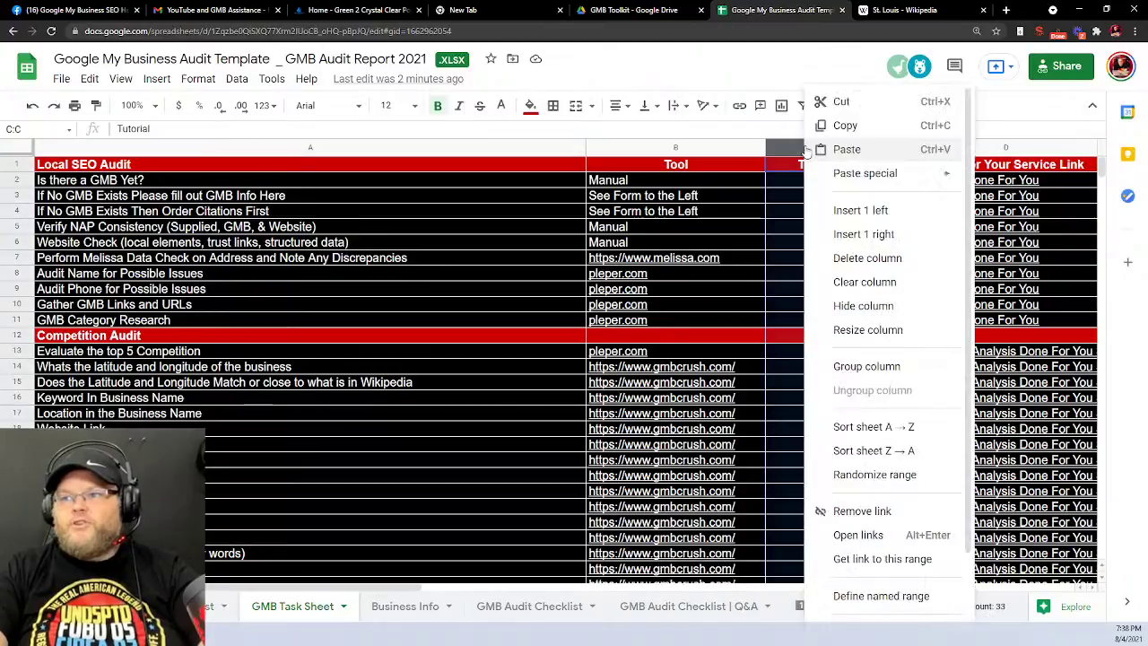
click(861, 260)
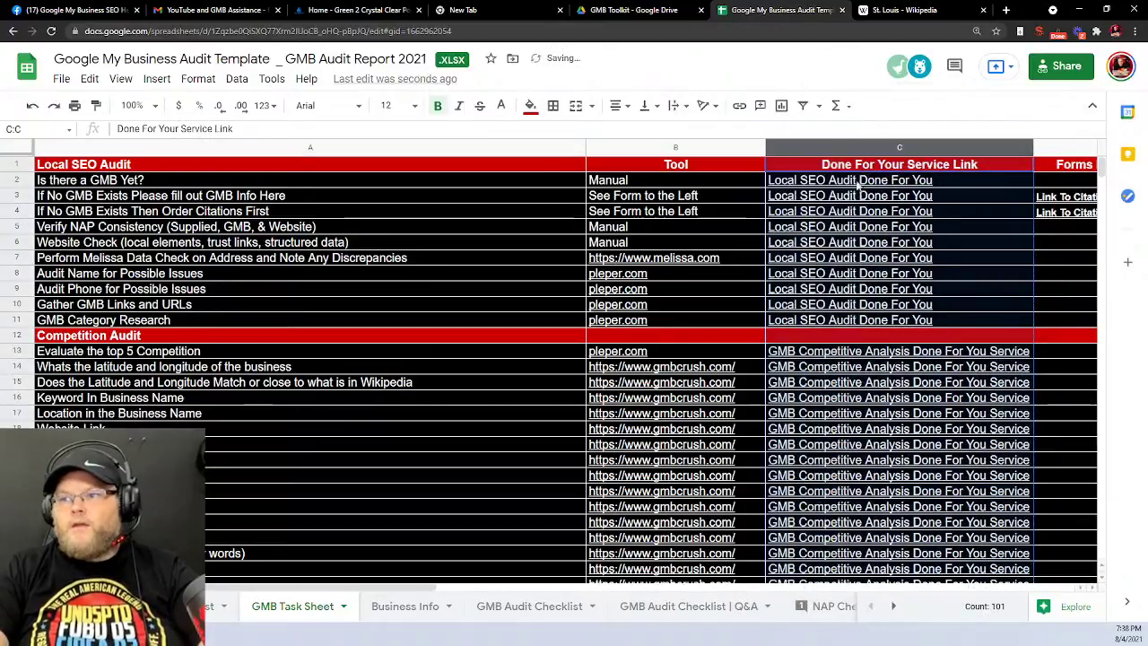
Look over the Done For Your Service Link column from the Local SEO Audit rows down through the GMB Optimization Process section
mouse_move(881, 325)
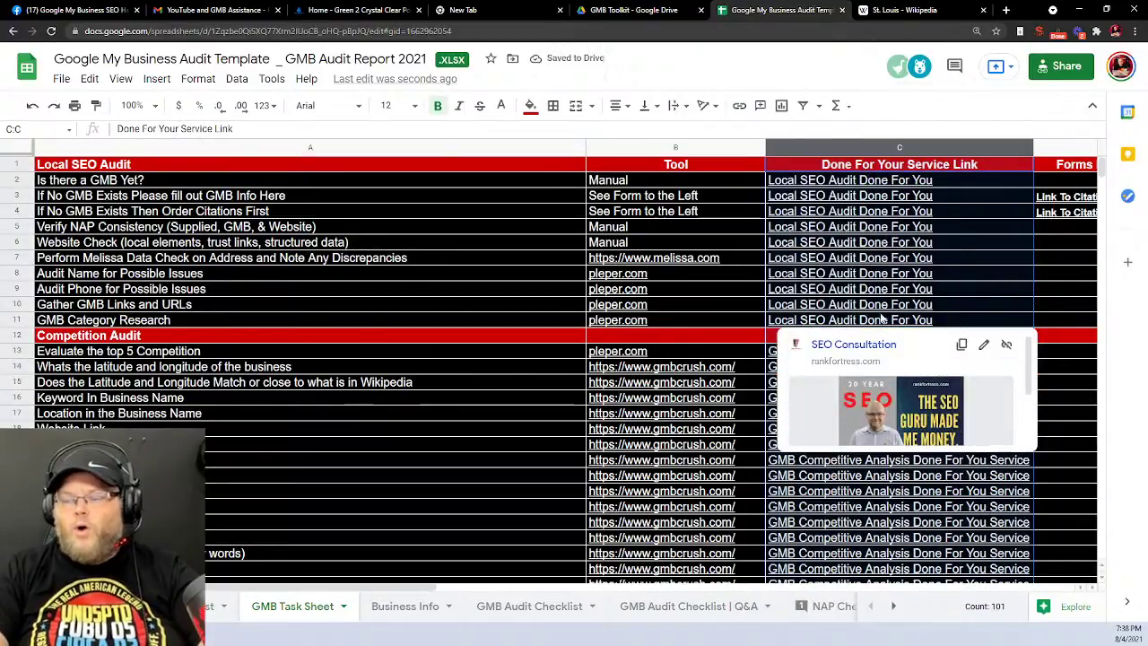
mouse_move(893, 227)
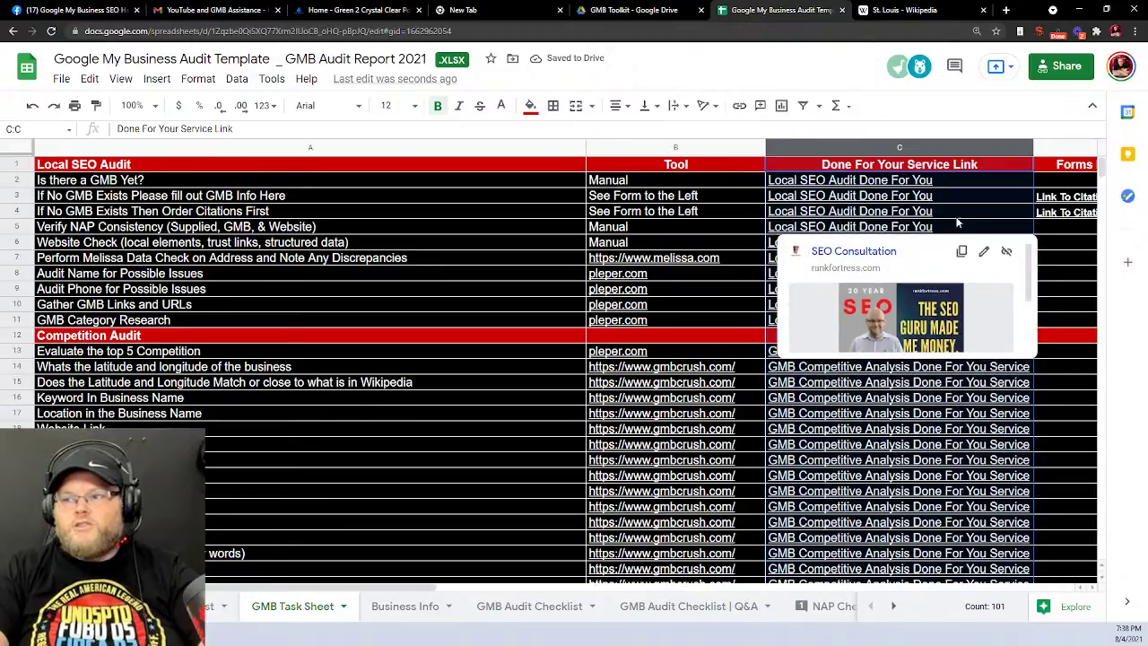
mouse_move(921, 400)
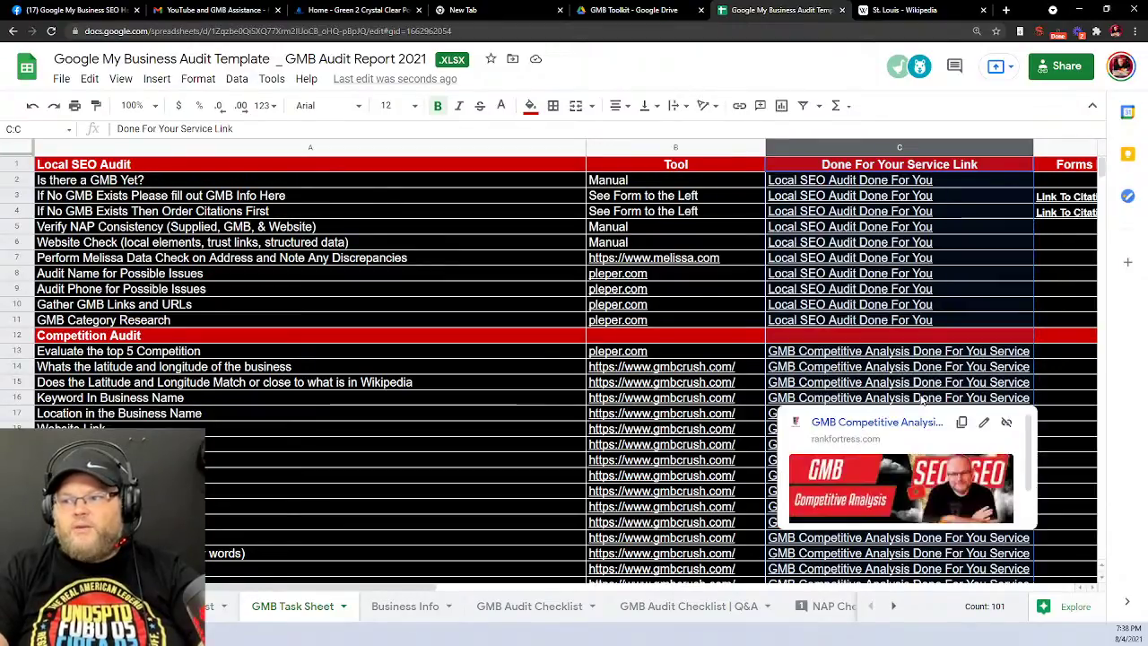
scroll(908, 538, down, 5)
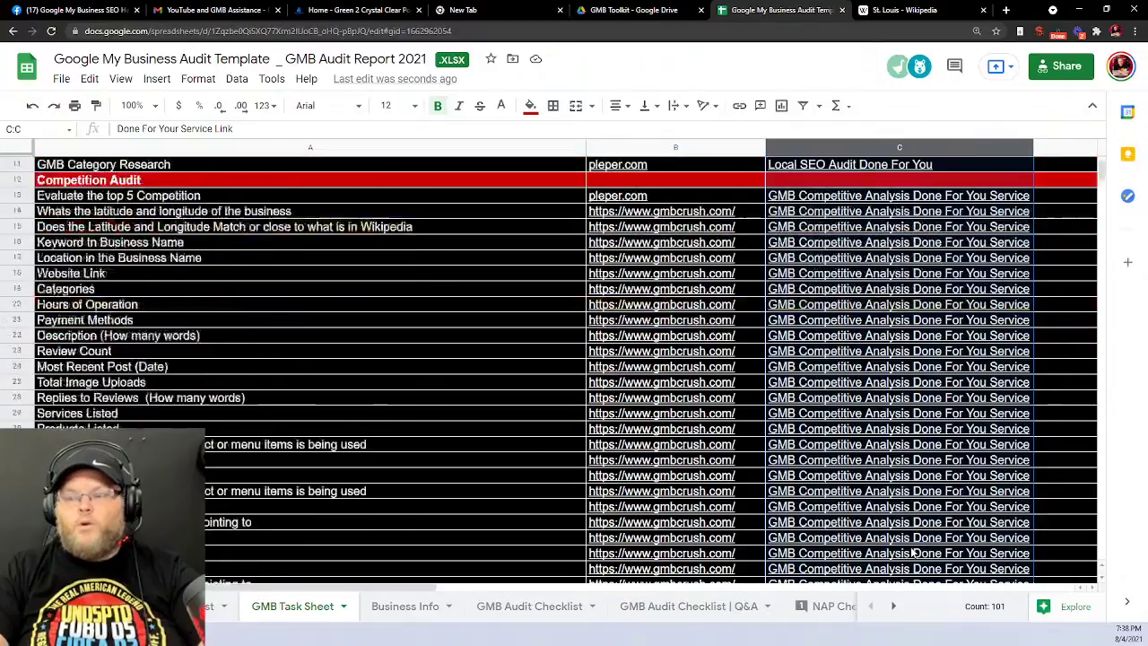
click(866, 400)
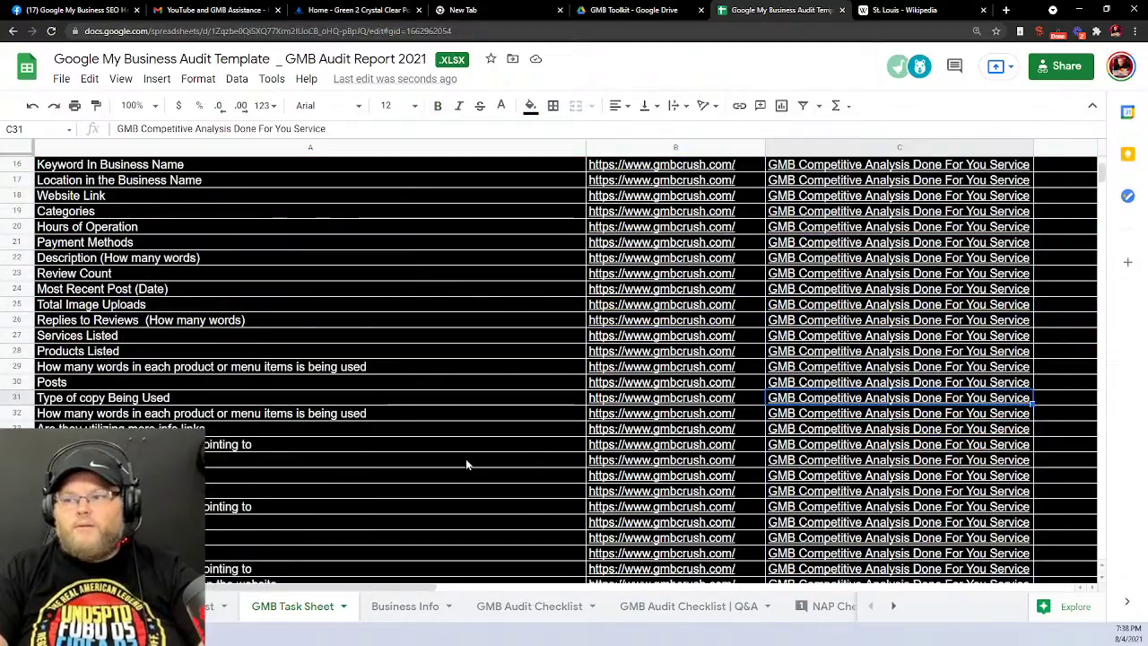
scroll(465, 461, down, 5)
scroll(471, 457, down, 3)
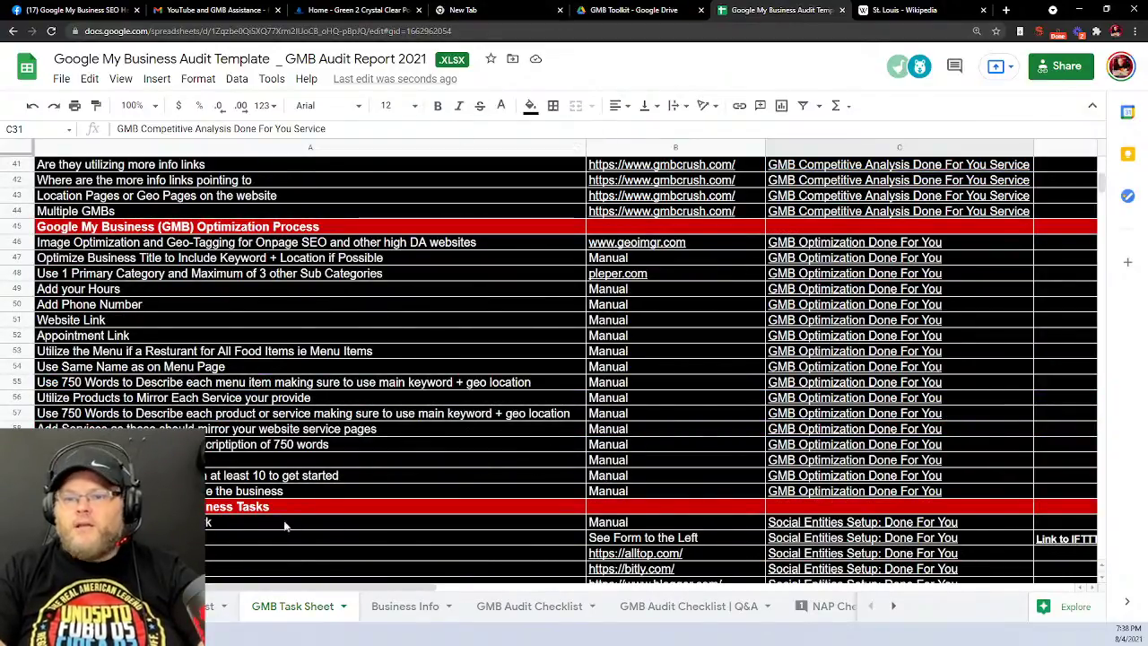
Open the Business Info sheet and review its logo, business information, citation login and previous location fields
click(404, 605)
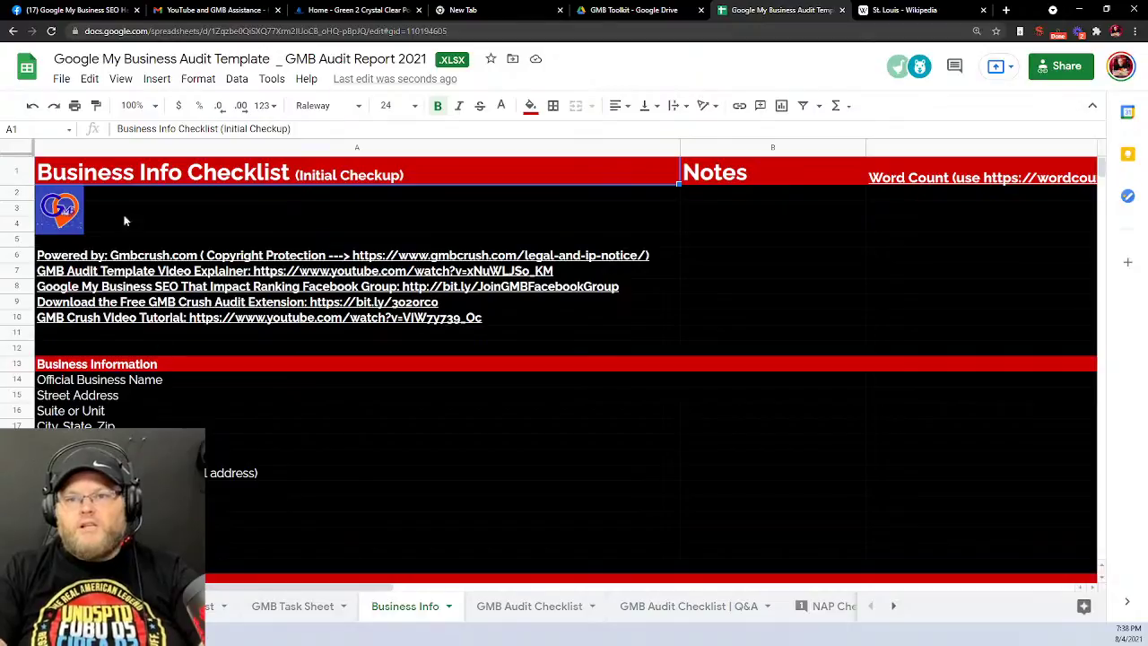
click(58, 210)
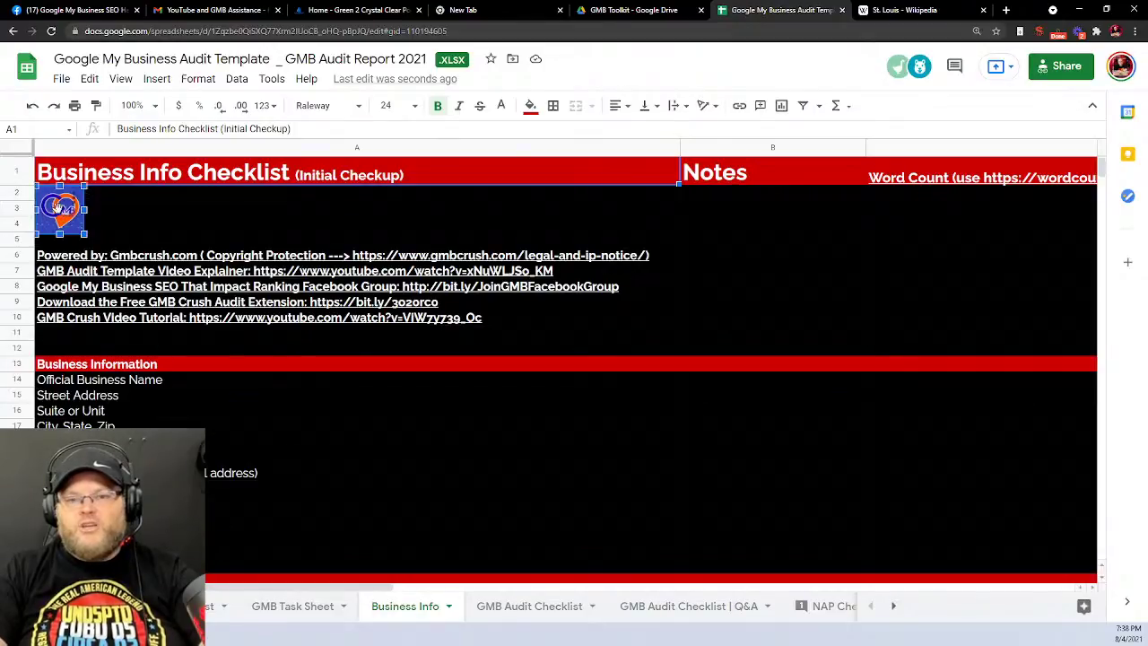
click(127, 217)
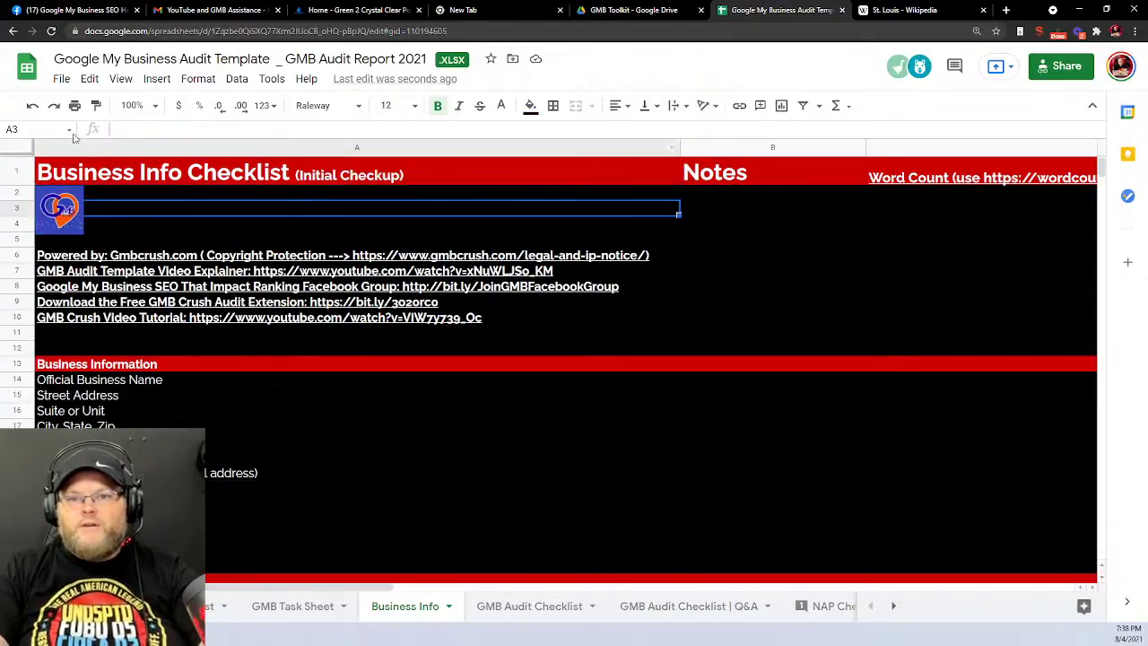
scroll(299, 389, down, 1)
scroll(299, 389, down, 5)
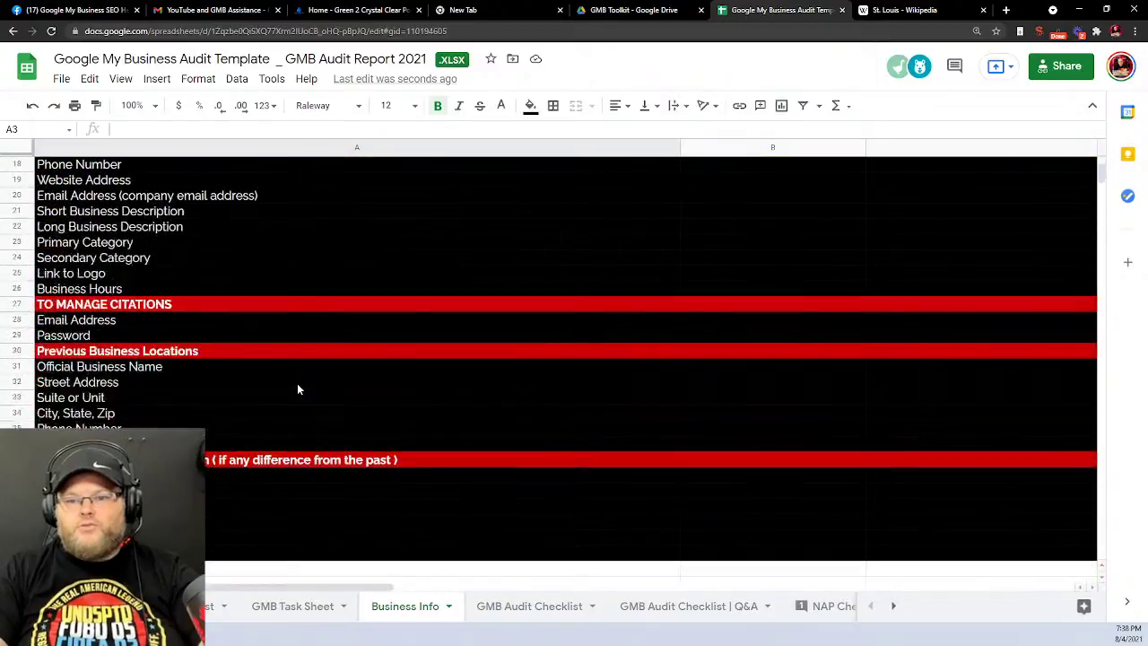
scroll(299, 389, up, 3)
scroll(298, 389, up, 5)
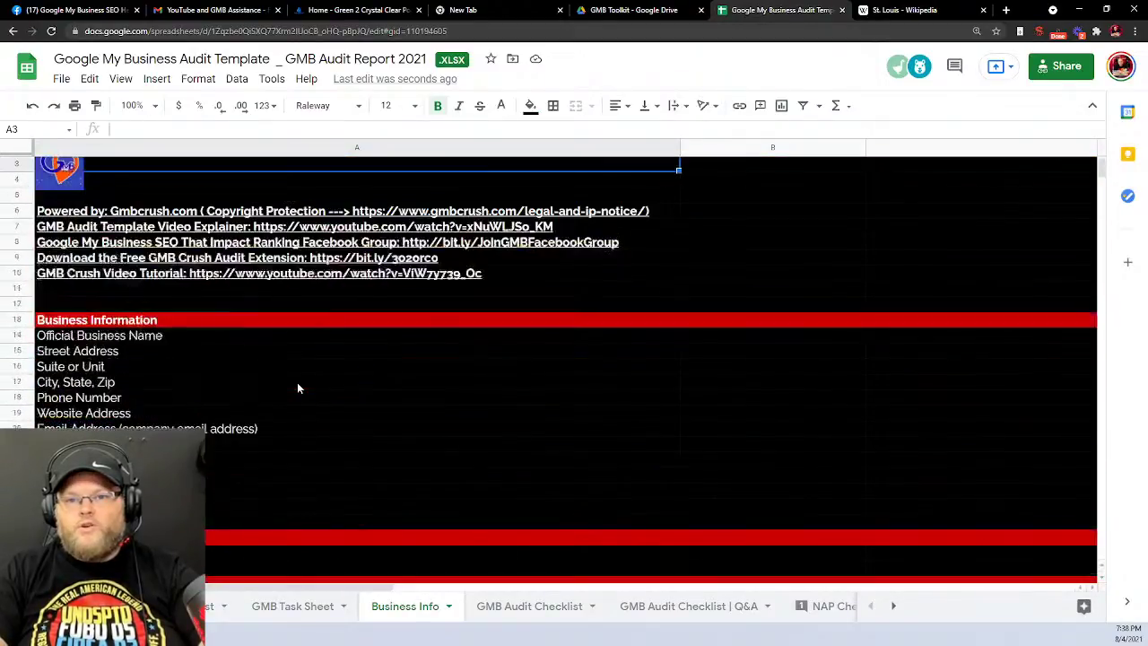
scroll(154, 385, down, 3)
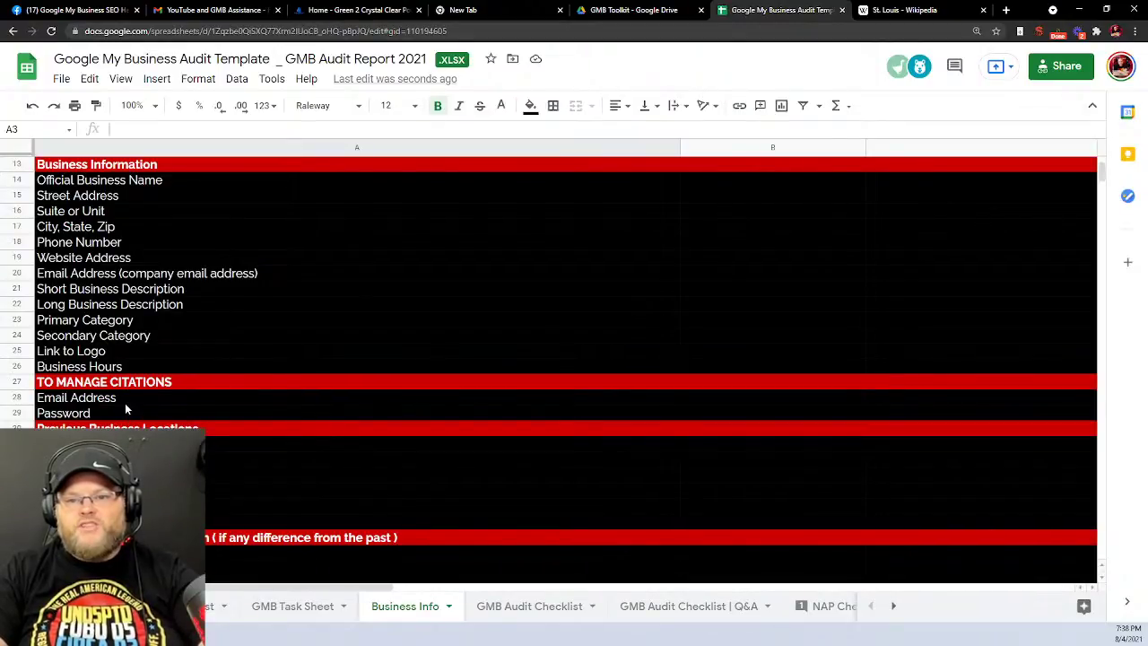
scroll(125, 408, down, 2)
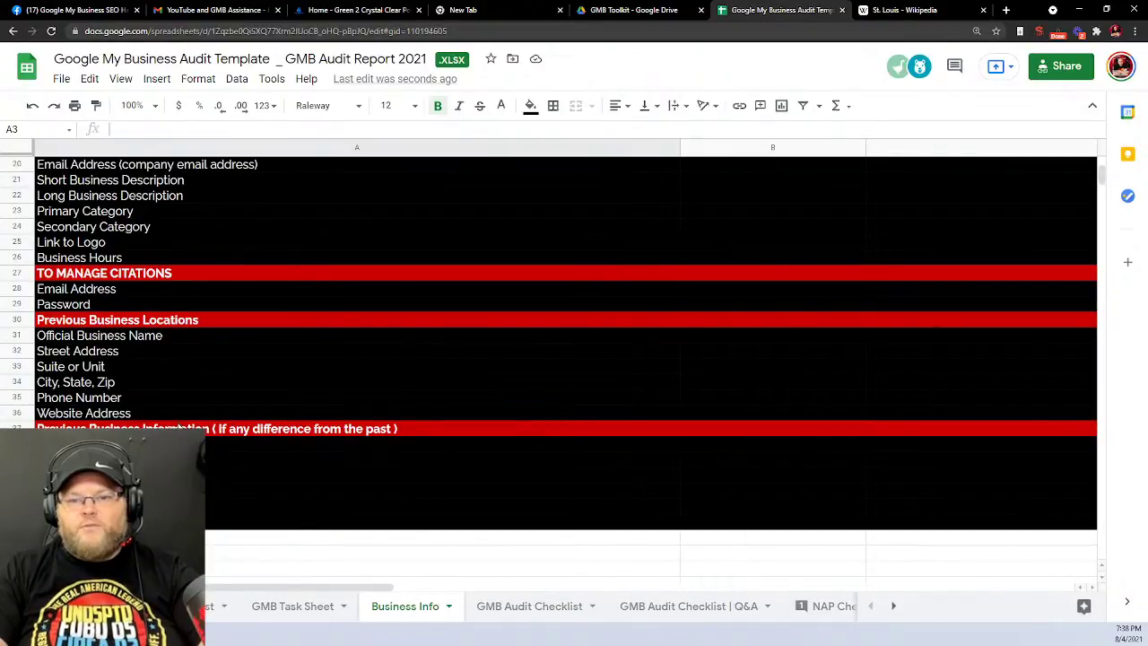
Finish reviewing the previous business information fields, then open the GMB Audit Checklist sheet and look through its sections down to GMB Sitelinks Insights
scroll(178, 427, down, 2)
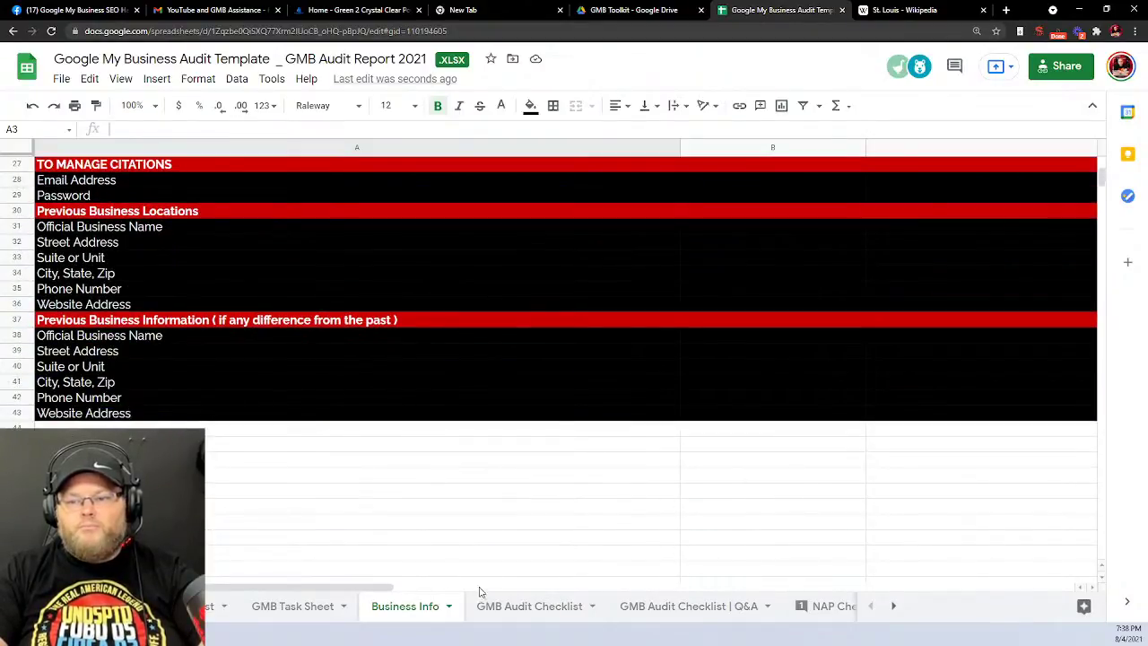
click(549, 606)
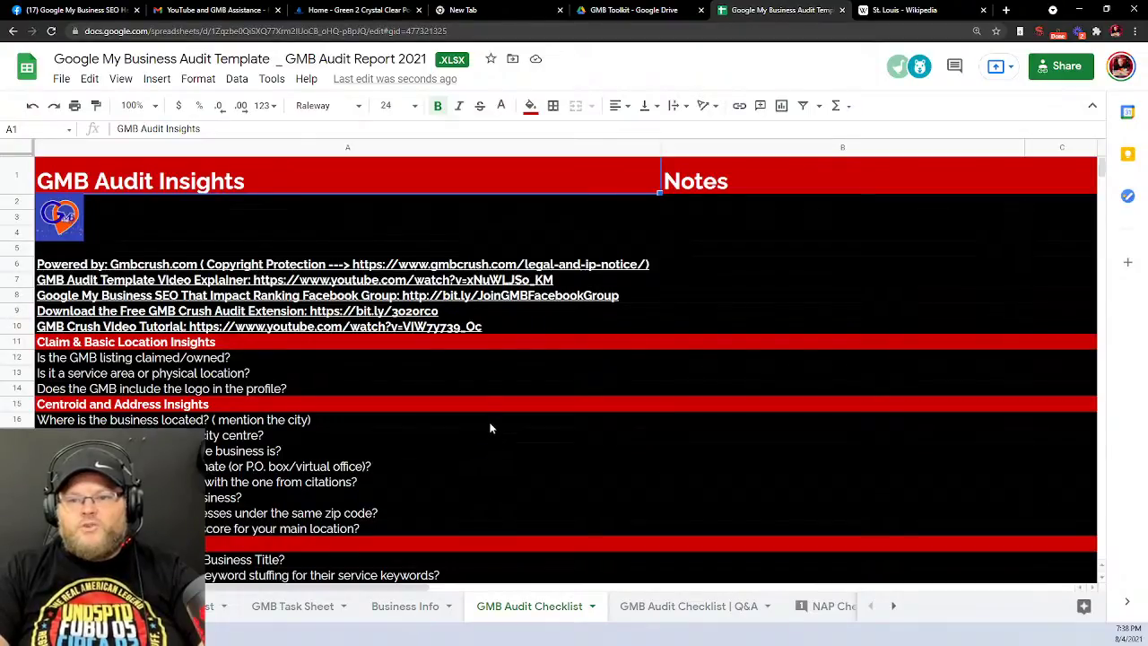
scroll(493, 381, down, 3)
scroll(470, 359, down, 4)
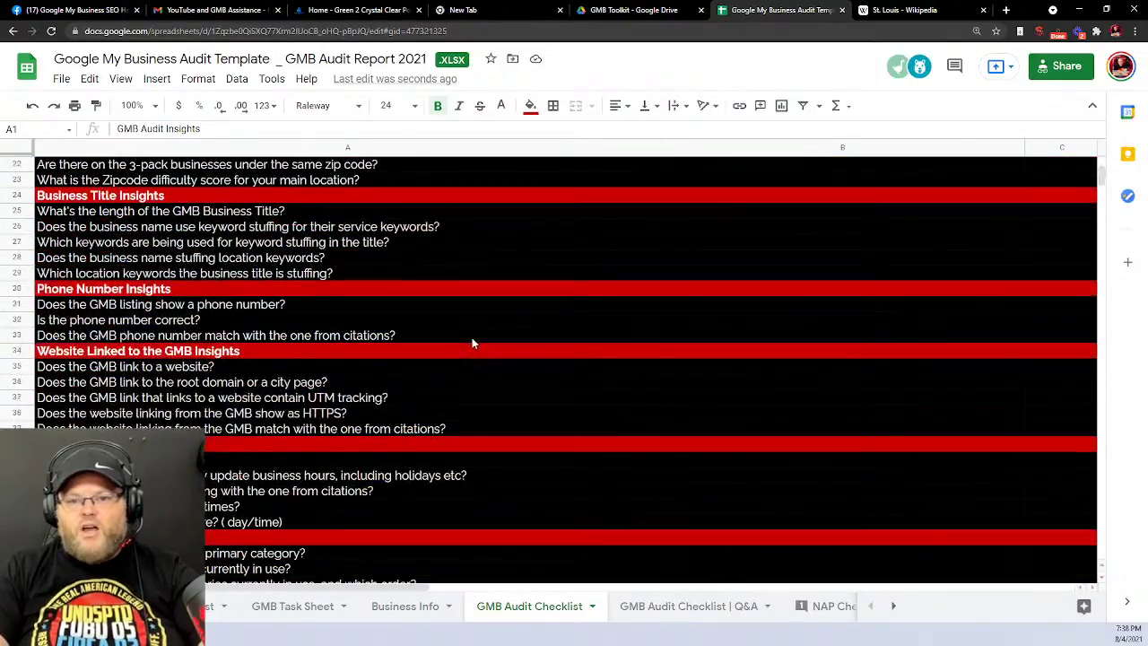
scroll(472, 343, down, 13)
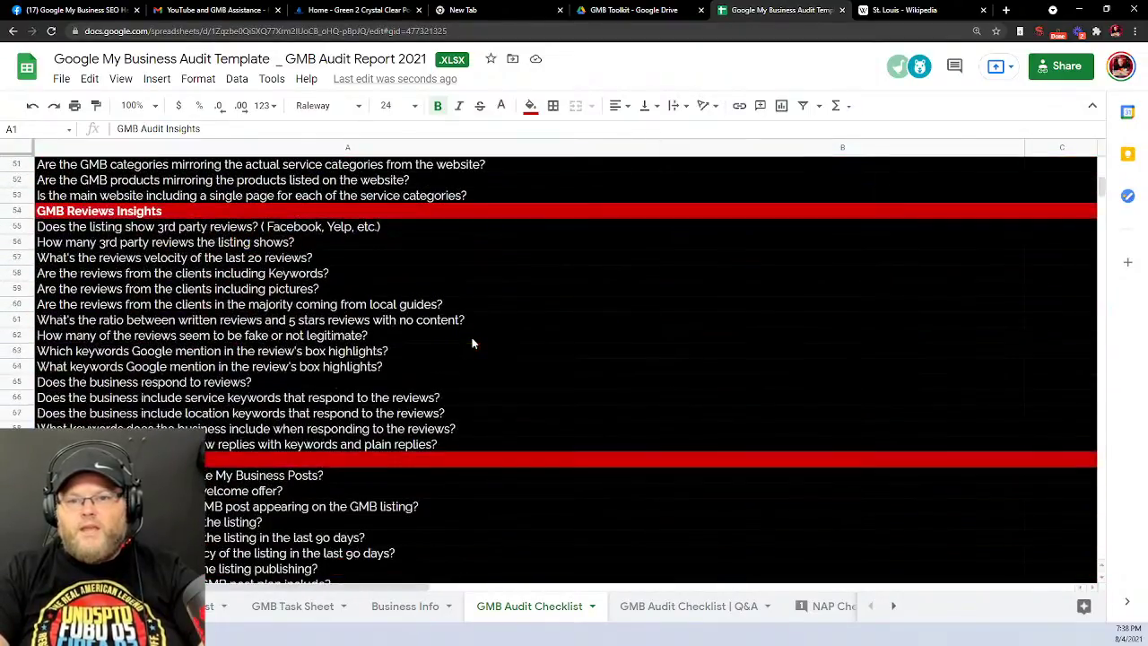
scroll(473, 343, down, 10)
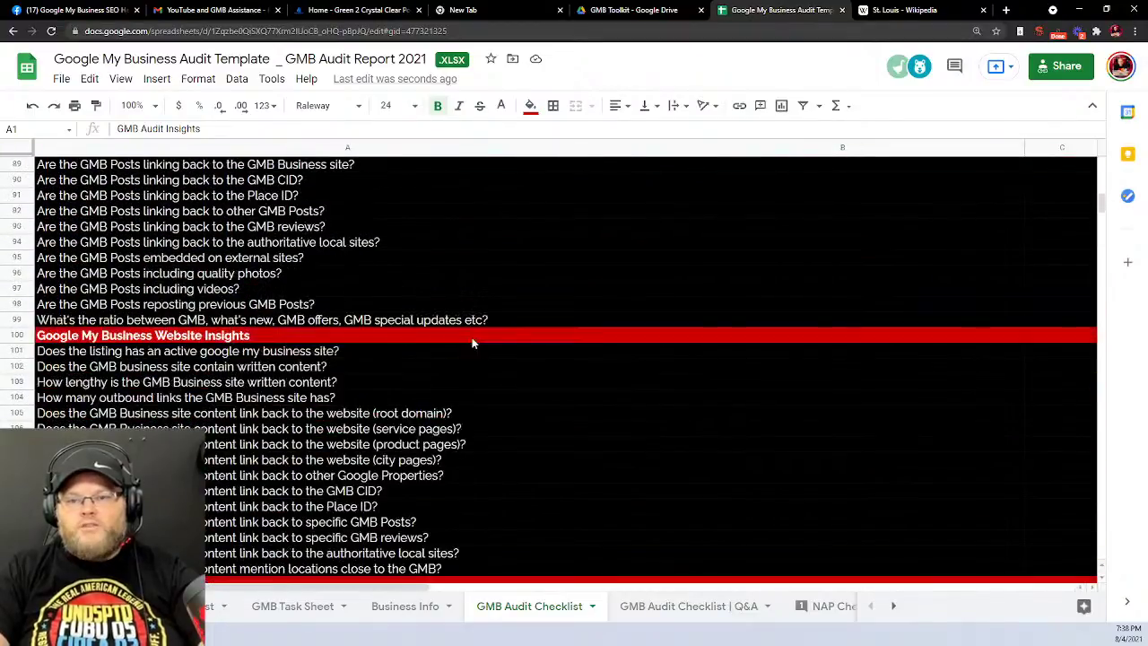
scroll(472, 344, down, 13)
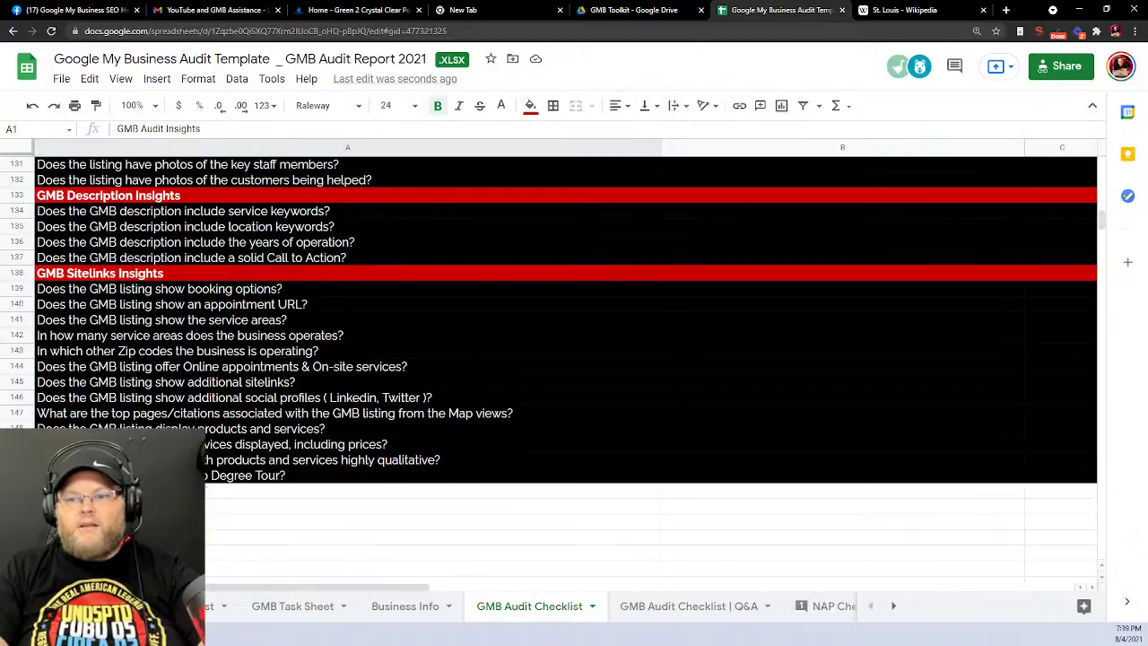
Go back up through the checklist questions from the 360 Degree Tour question in row 151 to the video explainer link in row 7
click(206, 474)
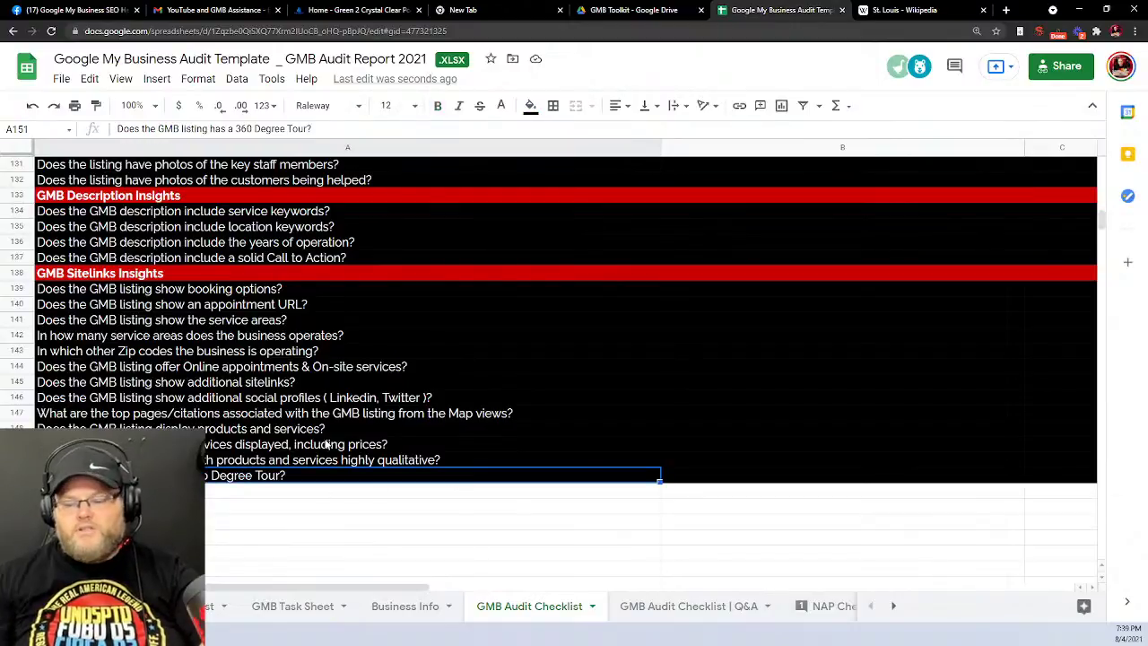
key(Up)
key(Up)
key(Up)
key(Up)
key(Up)
key(Up)
key(Up)
key(Up)
key(Up)
key(Up)
key(Up)
key(Up)
key(Up)
key(Up)
key(Up)
key(Up)
key(Up)
key(Up)
key(Up)
key(Up)
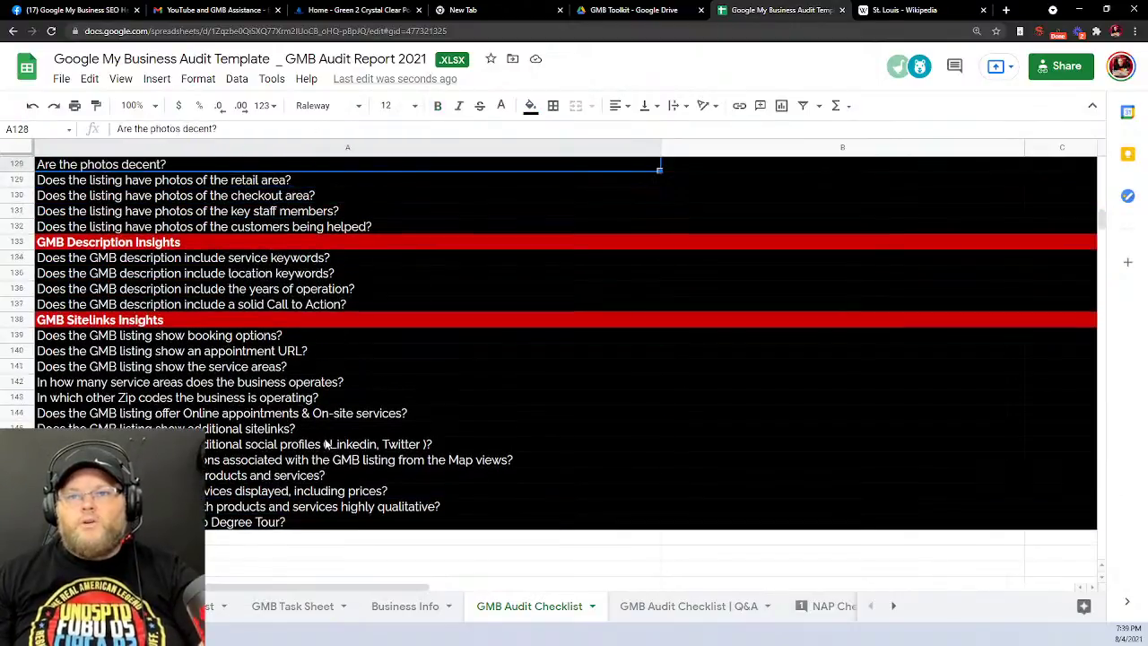
key(Up)
key(Up)
key(Up)
key(Up)
key(Up)
key(Up)
key(Up)
key(Up)
key(Up)
key(Up)
key(Up)
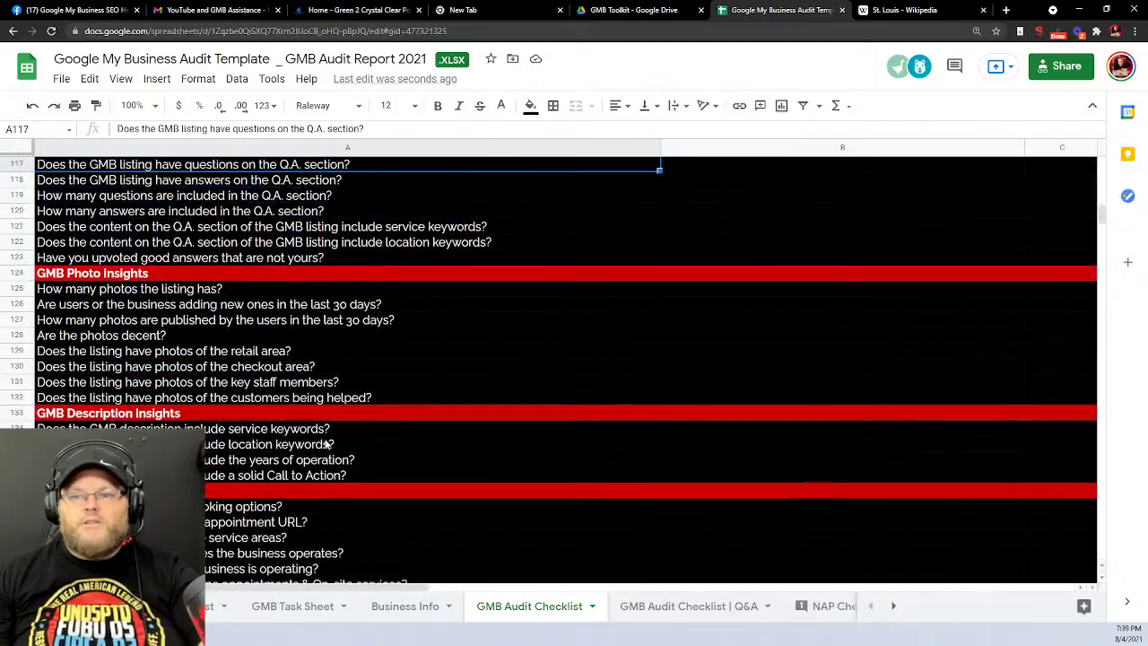
key(Up)
key(Up)
key(Up)
key(Up)
key(Up)
key(Up)
key(Up)
key(Up)
key(Up)
key(Up)
key(Up)
key(Up)
key(Up)
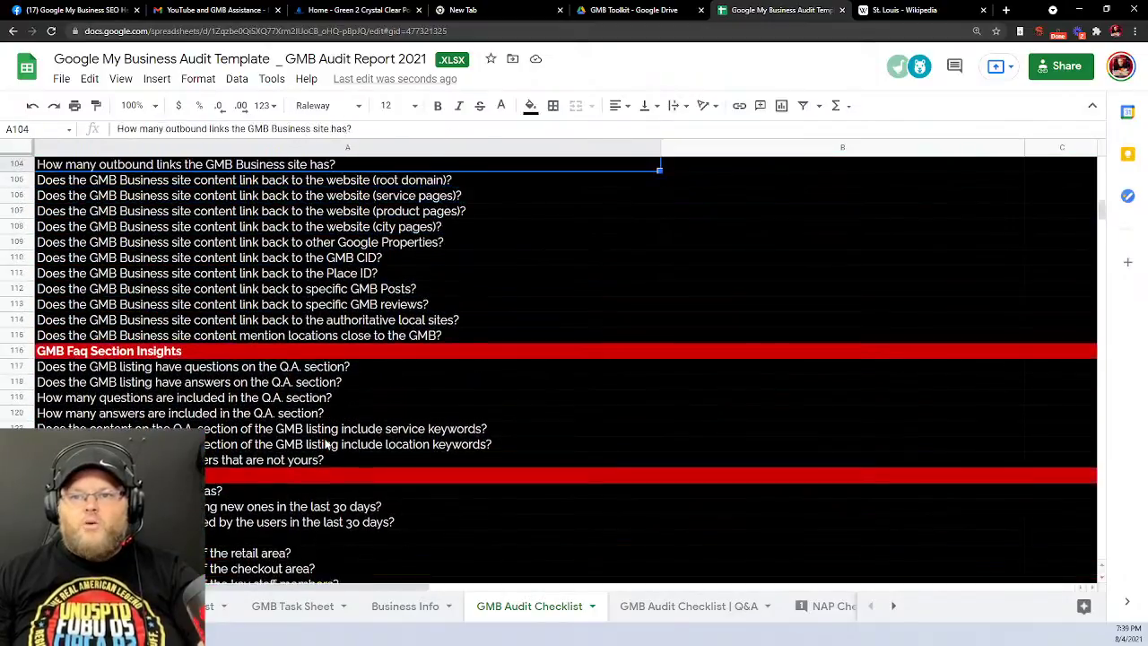
key(Up)
key(Up)
key(Up)
key(Up)
key(Up)
key(Up)
key(Up)
key(Up)
key(Up)
key(Up)
key(Up)
key(Up)
key(Up)
key(Up)
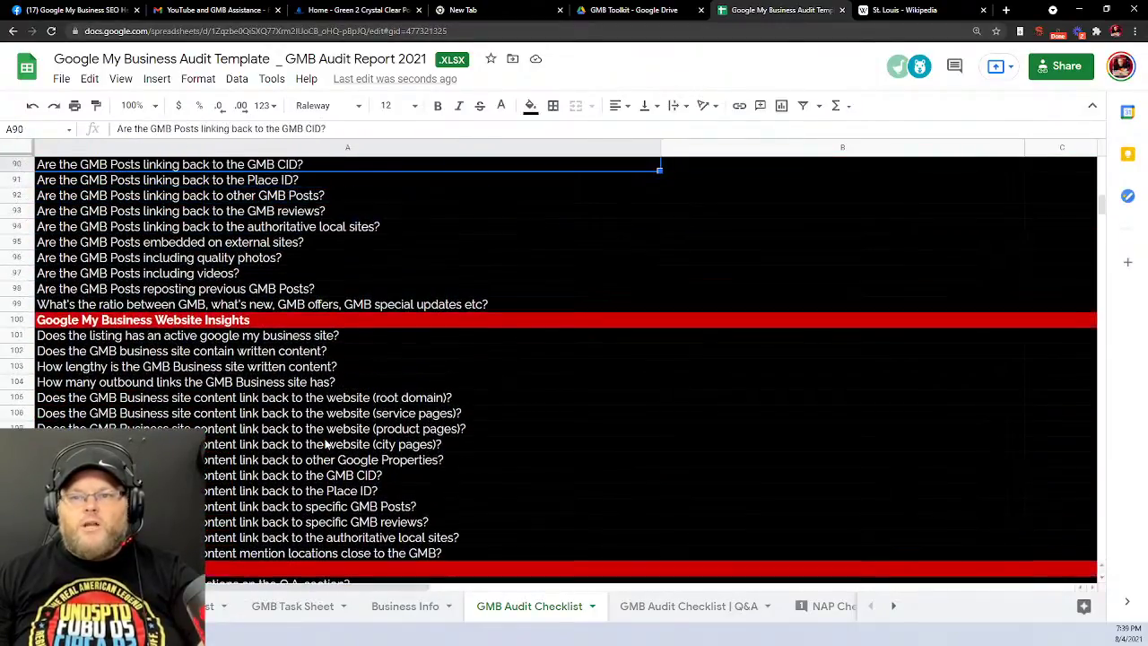
key(Up)
key(Up)
key(Up)
key(Up)
key(Up)
key(Up)
key(Up)
key(Up)
key(Up)
key(Up)
key(Up)
key(Up)
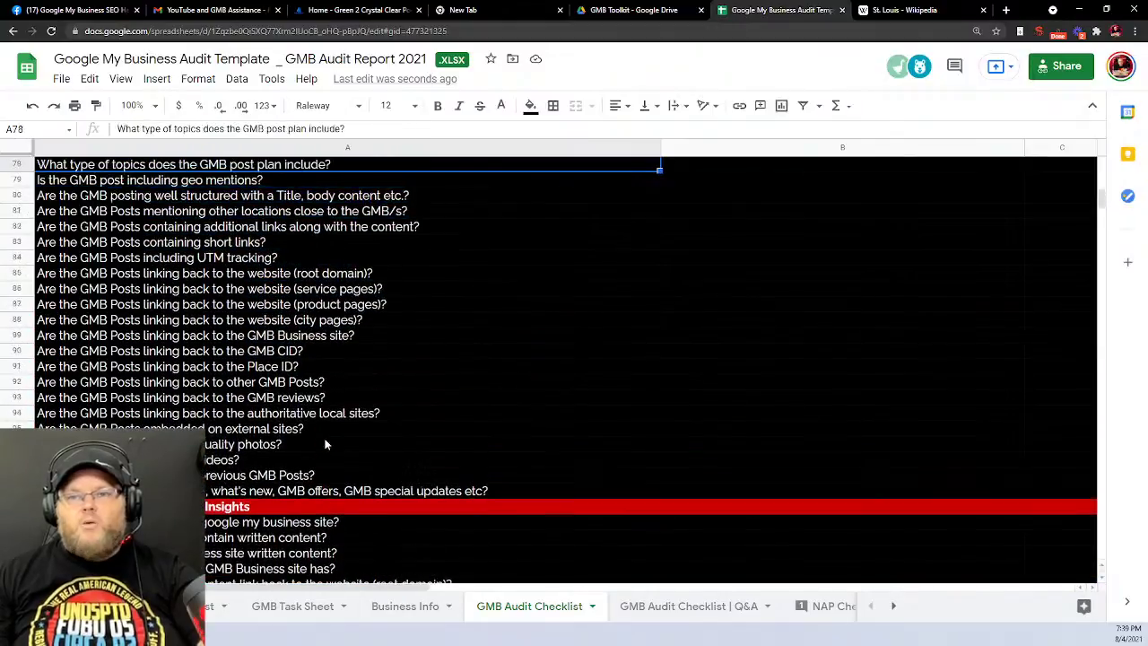
key(Up)
key(Up)
key(Up)
key(Up)
key(Up)
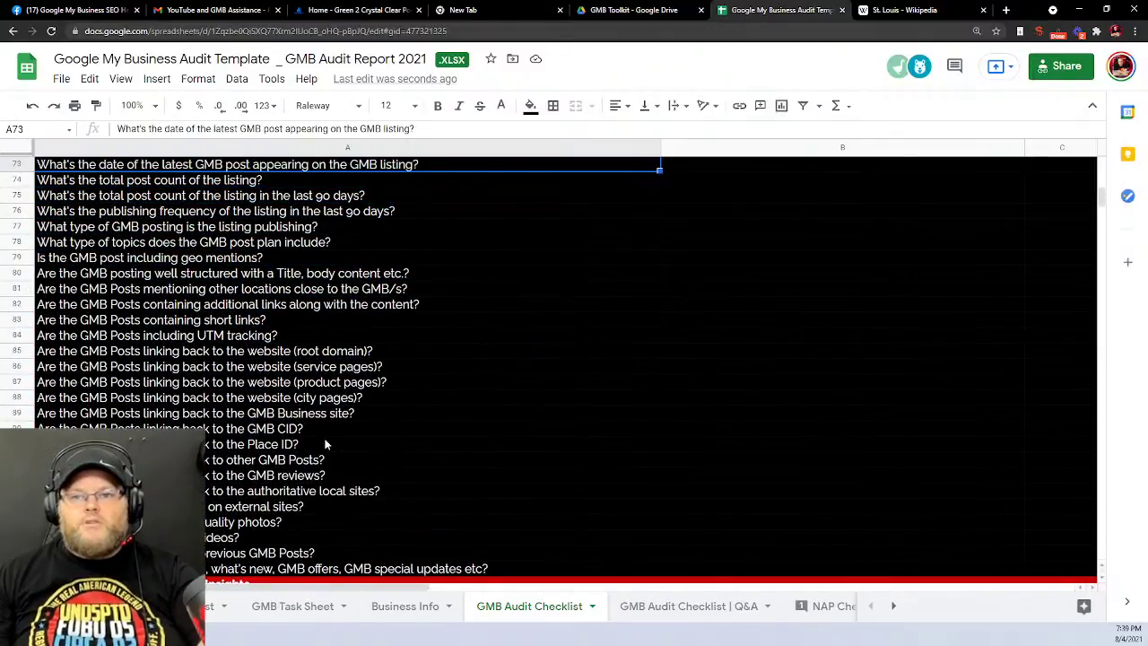
key(Up)
key(Up)
key(Up)
key(Up)
key(Up)
key(Up)
key(Up)
key(Up)
key(Up)
key(Up)
key(Up)
key(Up)
key(Up)
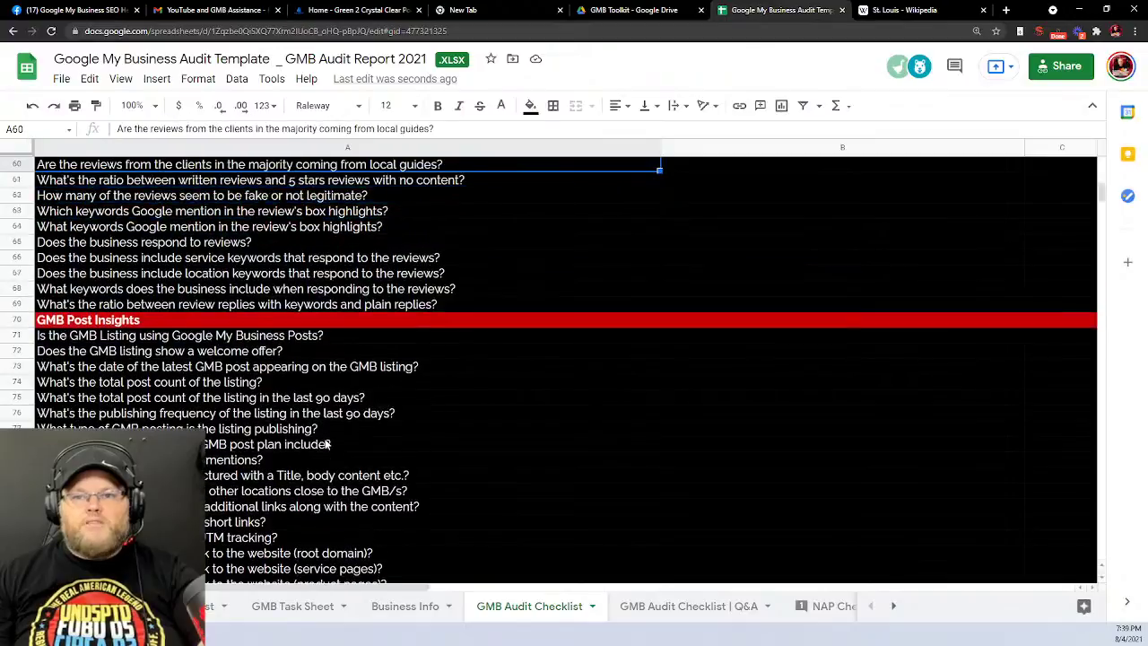
key(Up)
key(Up)
key(Up)
key(Up)
key(Up)
key(Up)
key(Up)
key(Up)
key(Up)
key(Up)
key(Up)
key(Up)
key(Up)
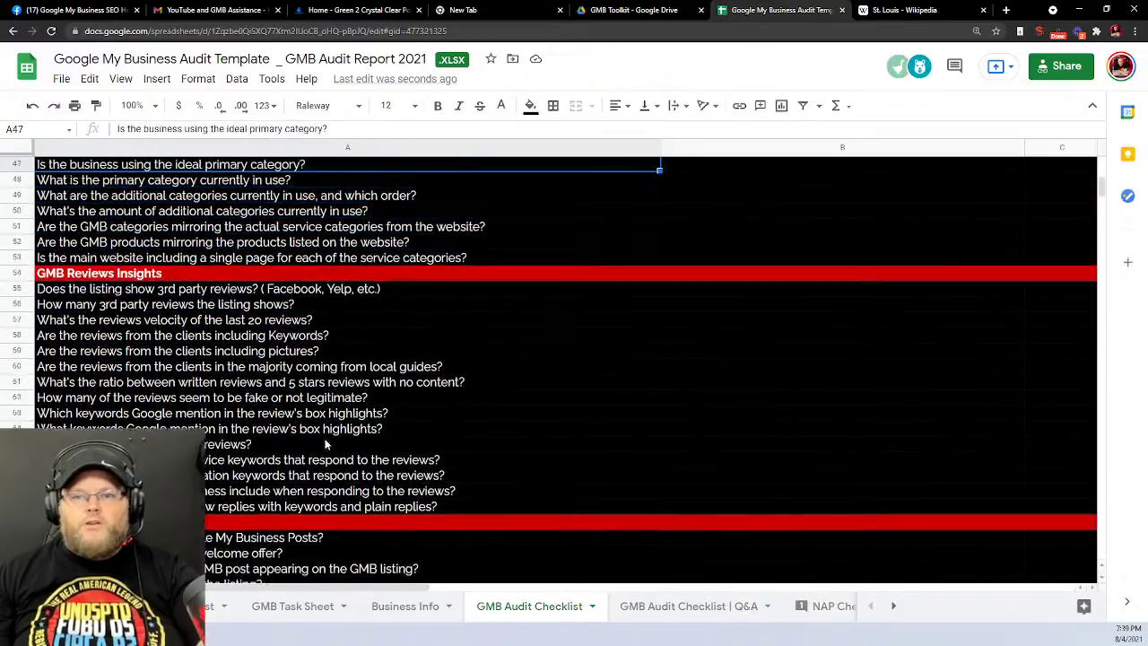
key(Up)
key(Up)
key(Up)
key(Up)
key(Up)
key(Up)
key(Up)
key(Up)
key(Up)
key(Up)
key(Up)
key(Up)
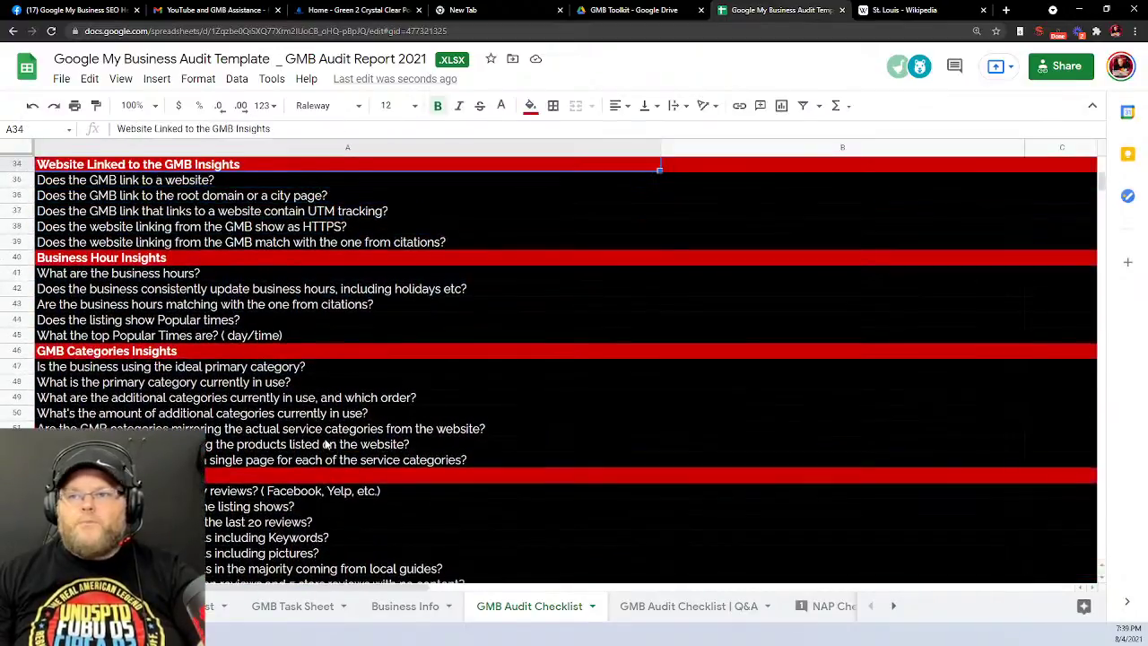
key(Up)
key(Up)
key(Up)
key(Up)
key(Up)
key(Up)
key(Up)
key(Up)
key(Up)
key(Up)
key(Up)
key(Up)
key(Up)
key(Up)
key(Up)
key(Up)
key(Up)
key(Up)
key(Up)
key(Up)
key(Up)
key(Up)
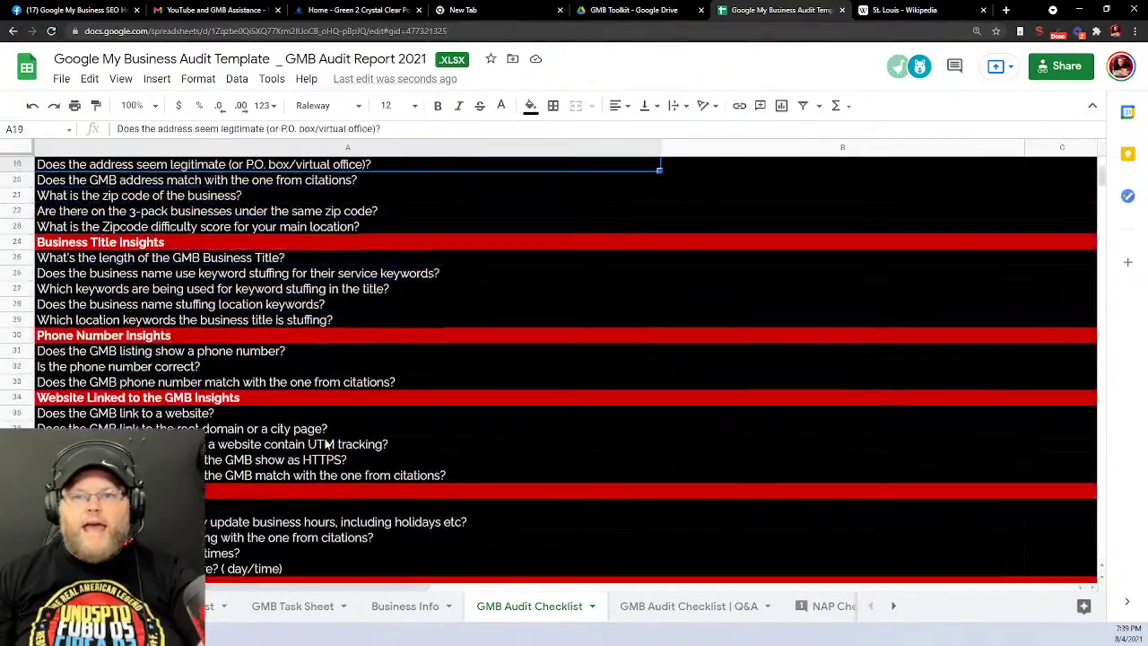
key(Down)
key(Down)
key(Down)
key(Down)
key(Down)
key(Down)
key(Down)
key(Down)
key(Down)
key(Down)
key(Down)
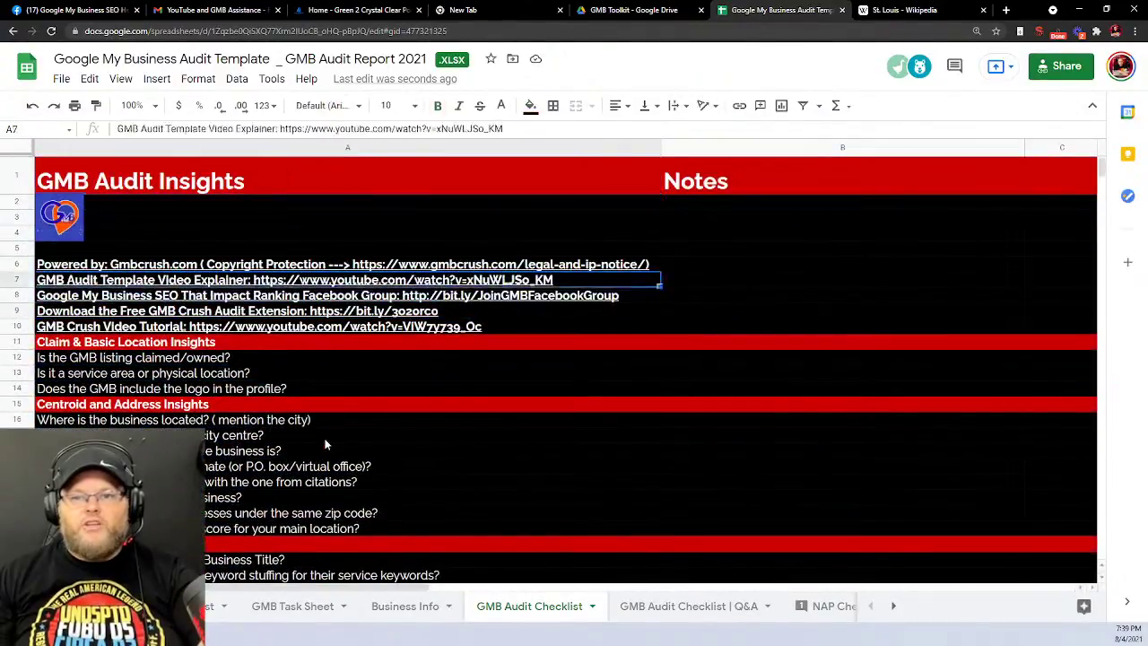
Go down the checklist questions from the video explainer link to the title keyword stuffing question in row 27
key(Down)
key(Down)
key(Down)
key(Down)
key(Down)
key(Down)
key(Down)
key(Down)
key(Down)
key(Down)
key(Down)
key(Down)
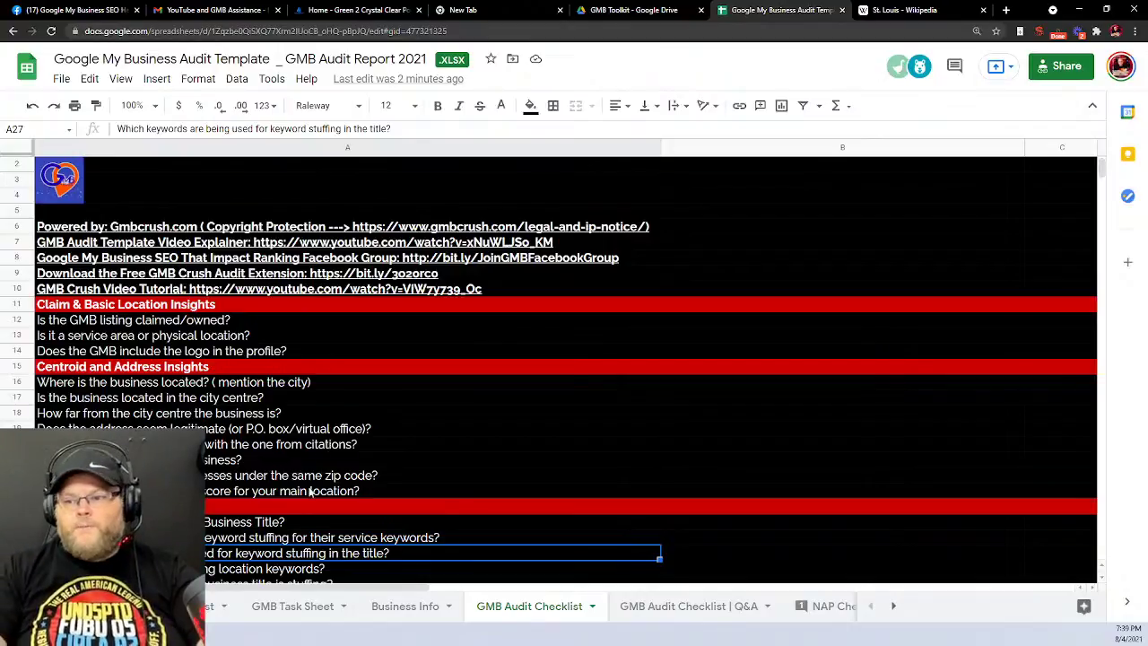
Close the audit template spreadsheet and briefly view the GMB Audit Form from the GMB Toolkit folder
click(841, 10)
click(638, 10)
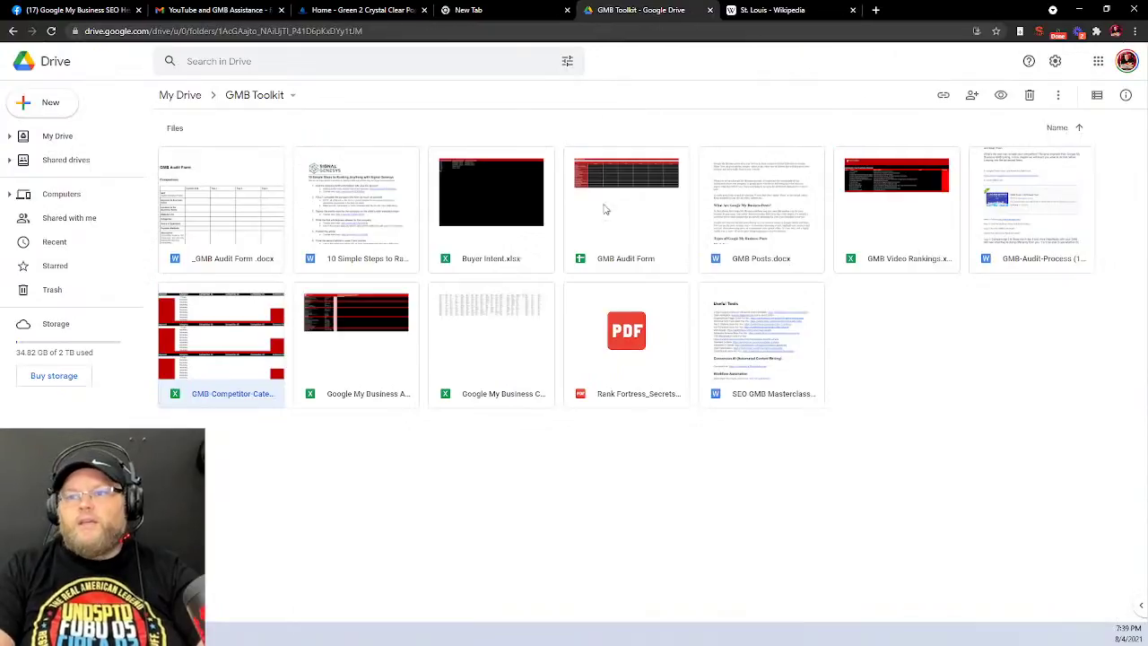
double_click(607, 242)
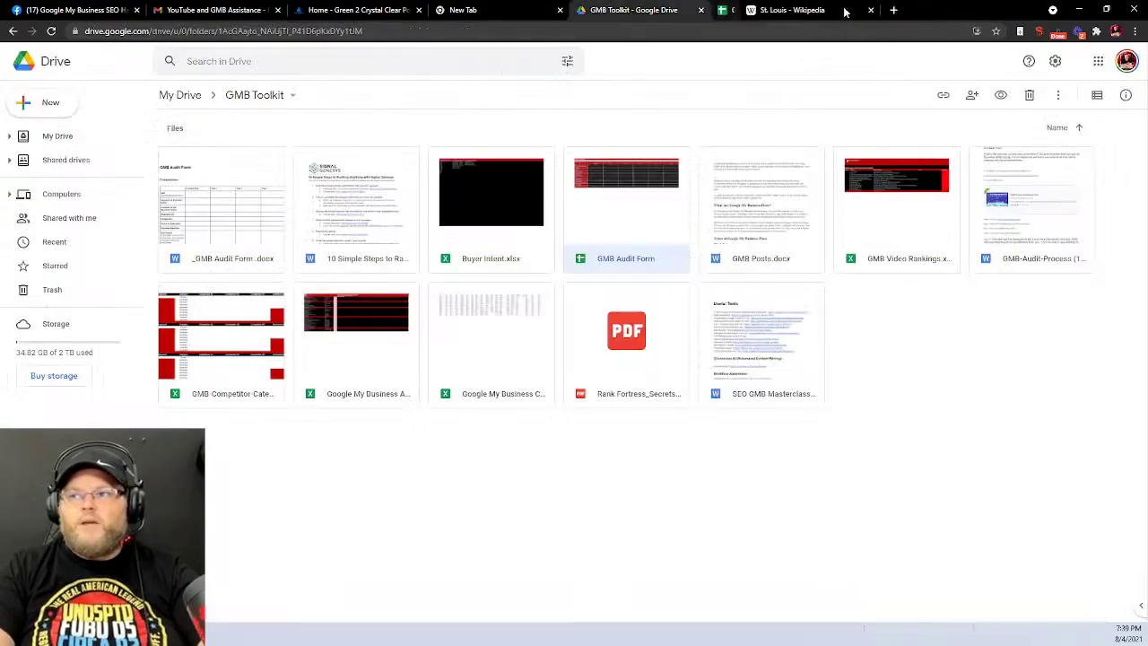
click(843, 9)
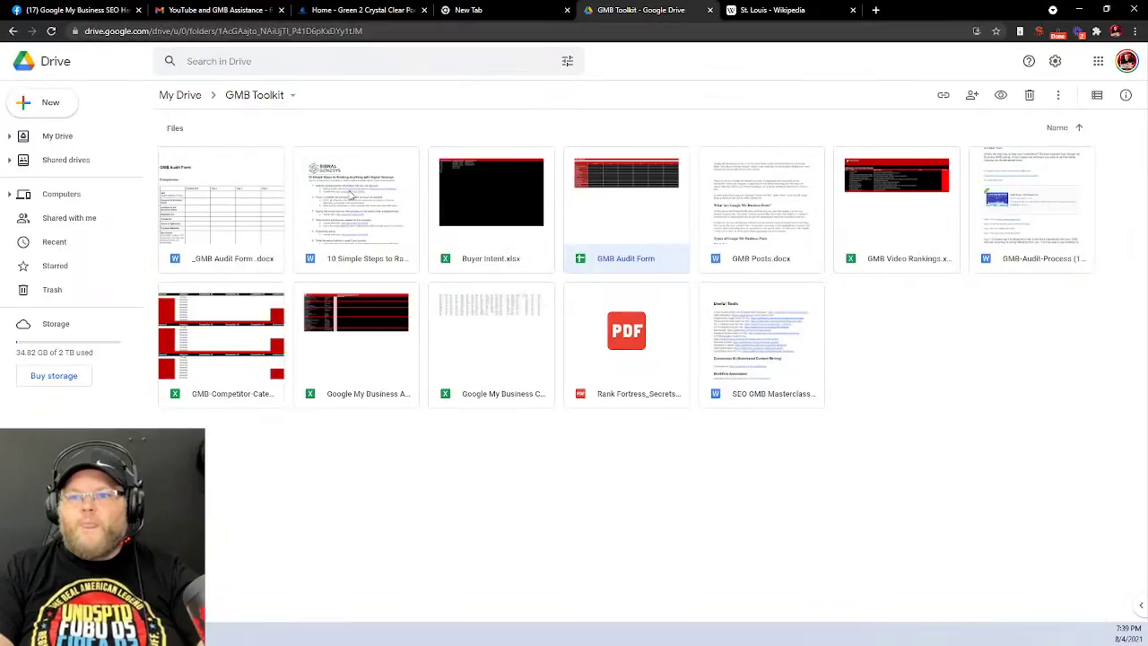
Open GMB Posts.docx from the toolkit folder, look through it to the posting reminders at the end, and close it
double_click(759, 256)
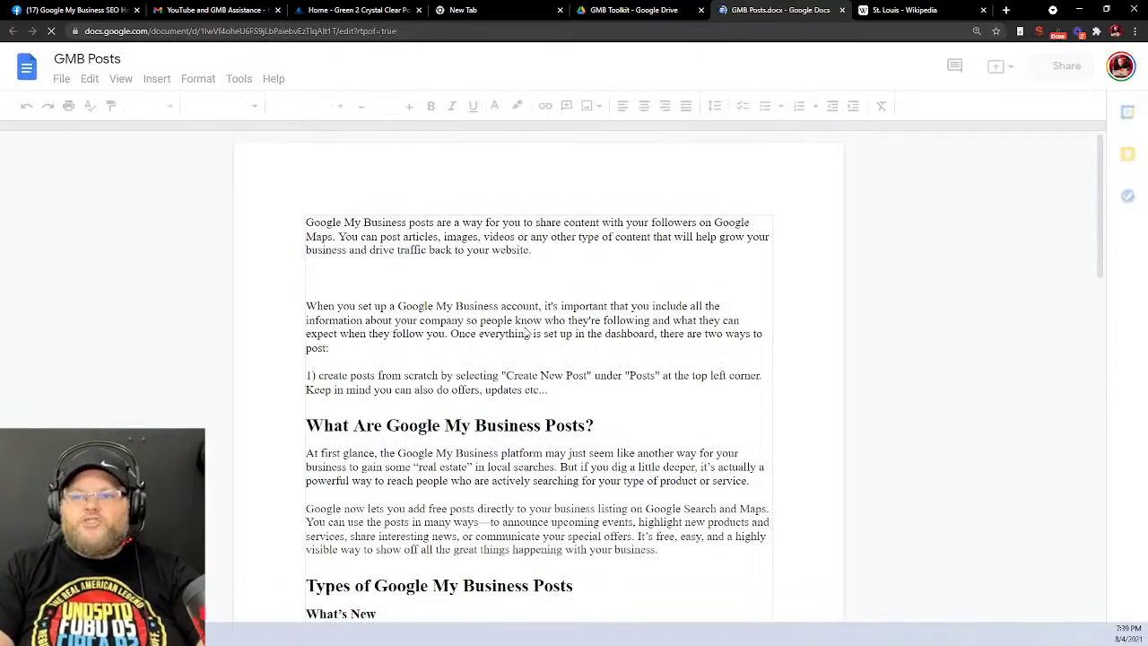
scroll(524, 341, down, 2)
scroll(523, 342, down, 10)
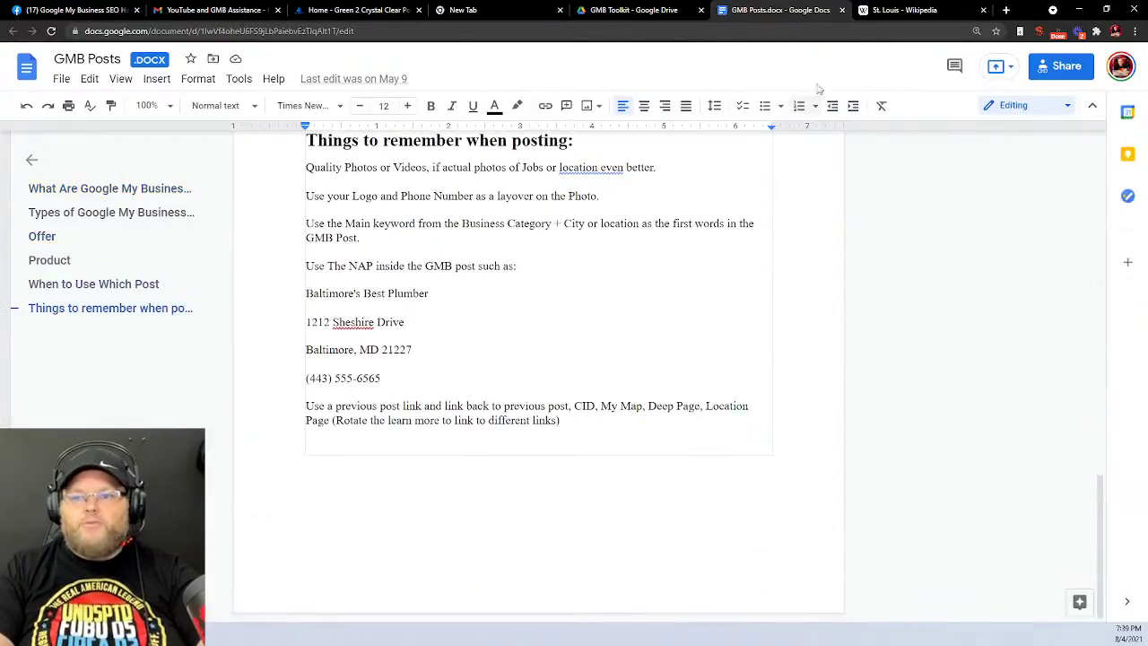
click(841, 10)
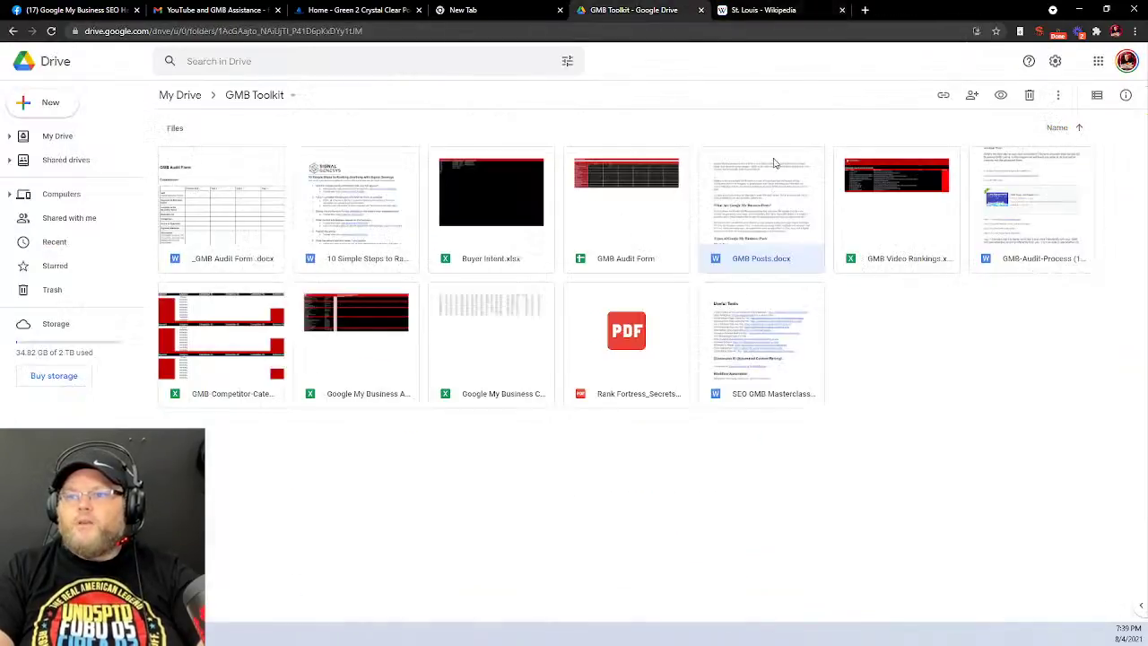
Open the GMB-Audit-Process (1) document, look through its steps down to Step 9, and close it
double_click(1025, 259)
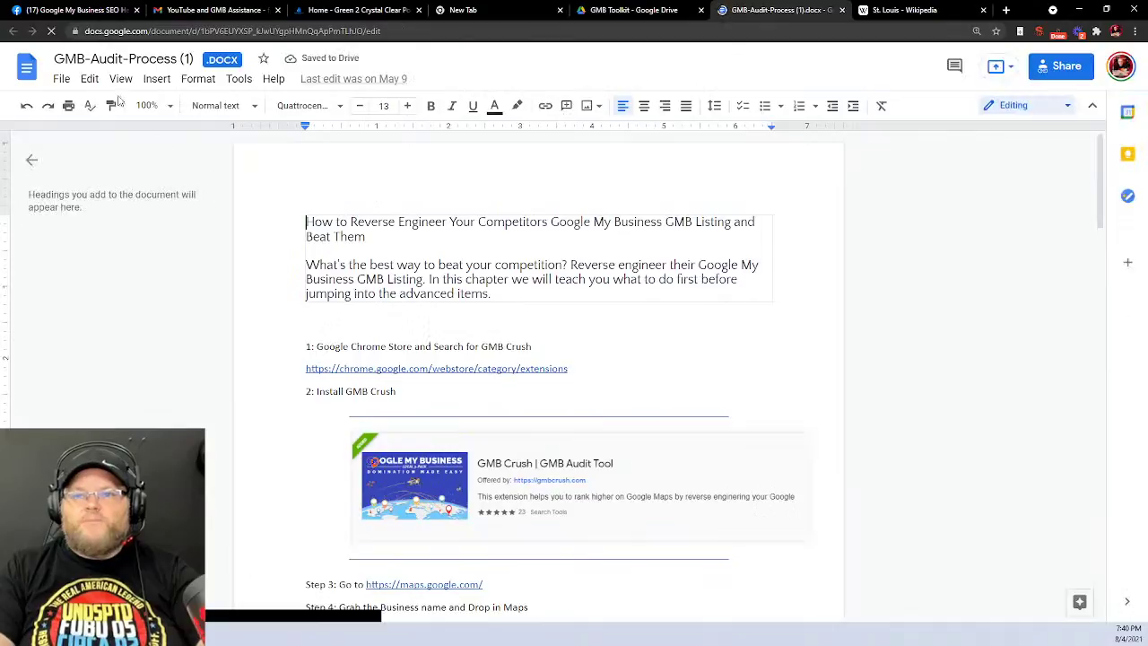
scroll(686, 251, down, 12)
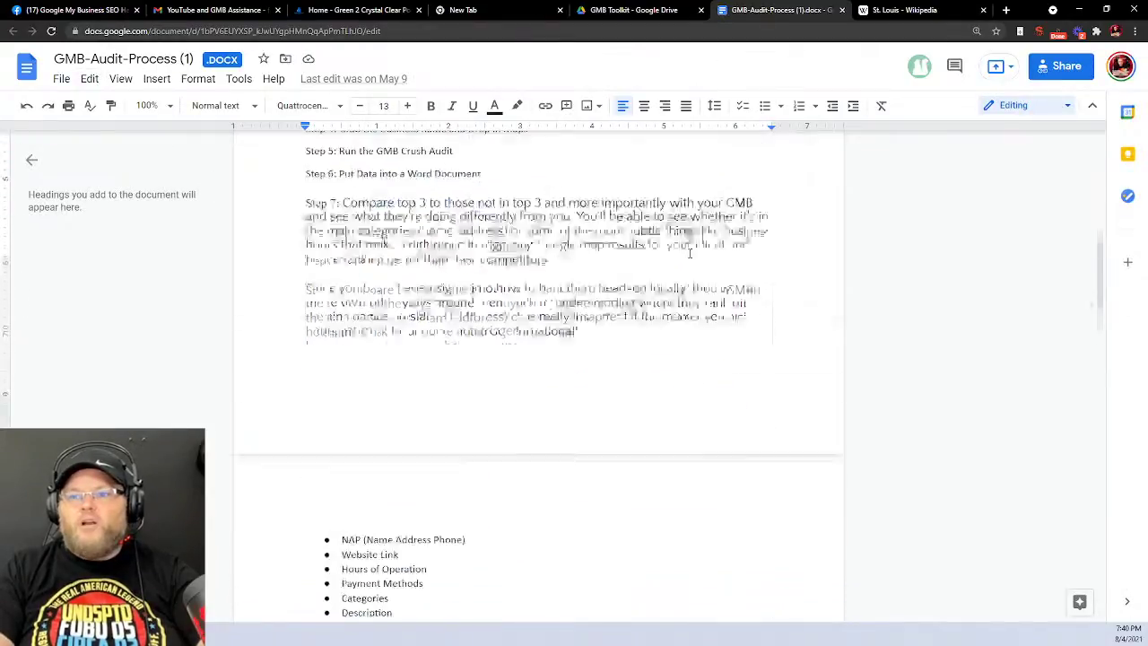
scroll(688, 253, down, 10)
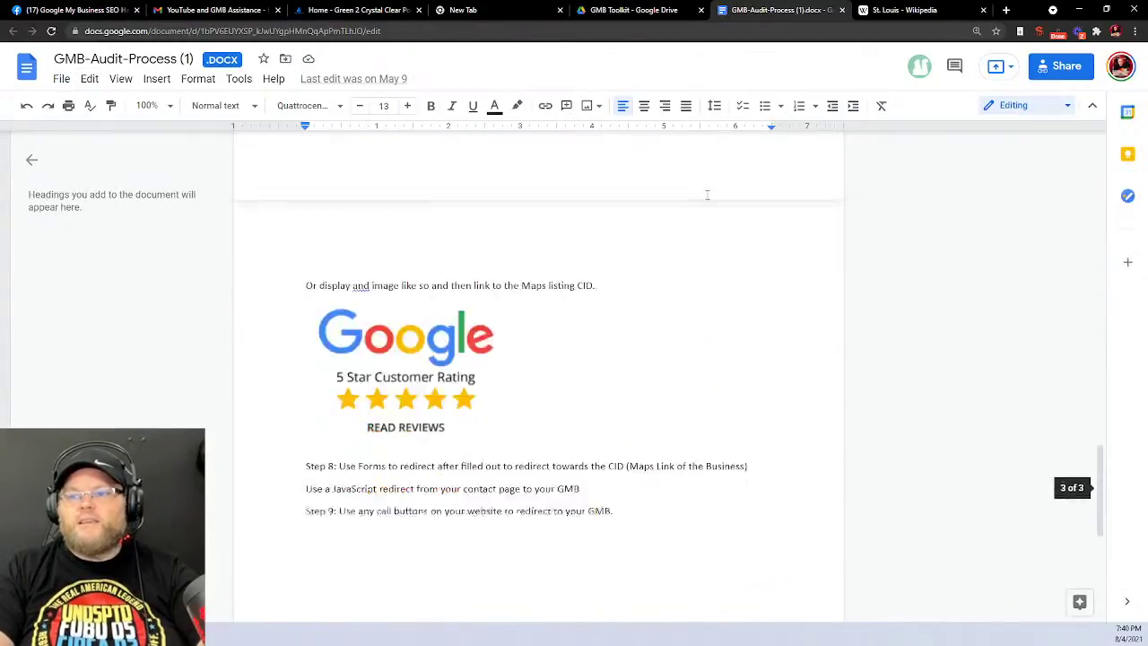
click(841, 9)
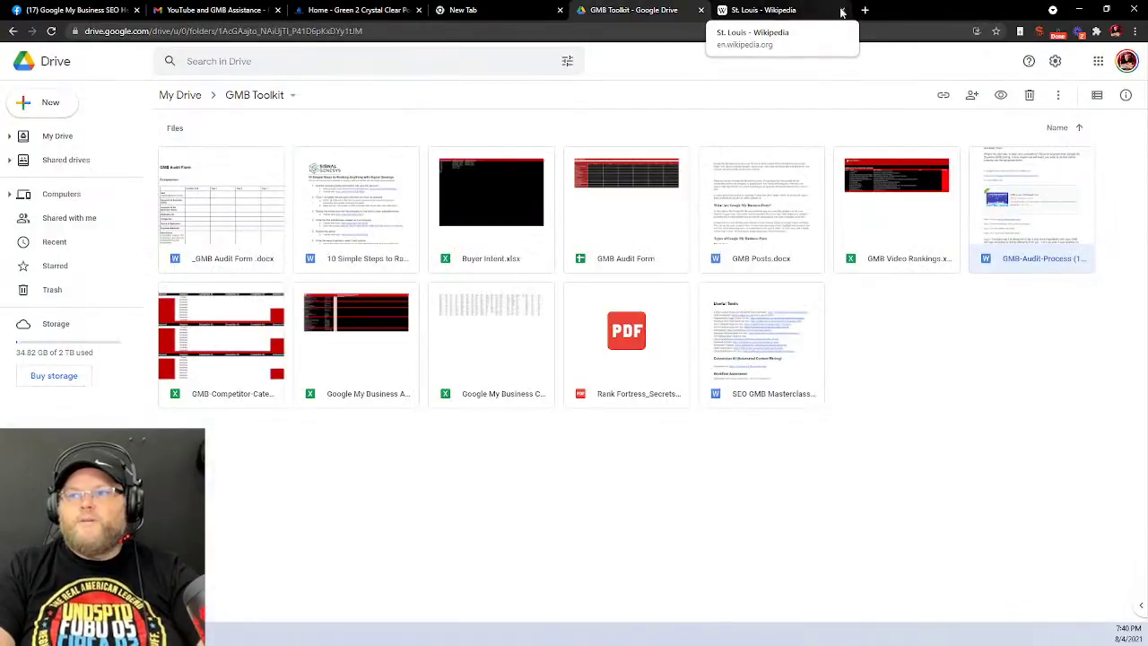
Close the St. Louis Wikipedia page, the GMB Toolkit folder and the empty new tab
click(841, 10)
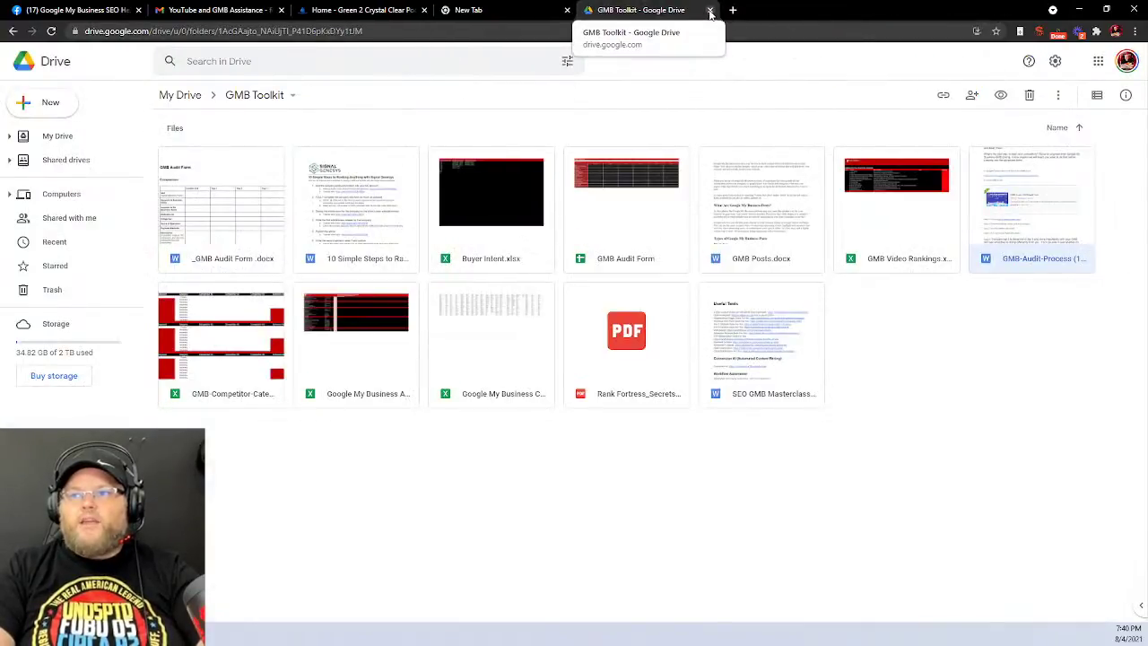
click(709, 10)
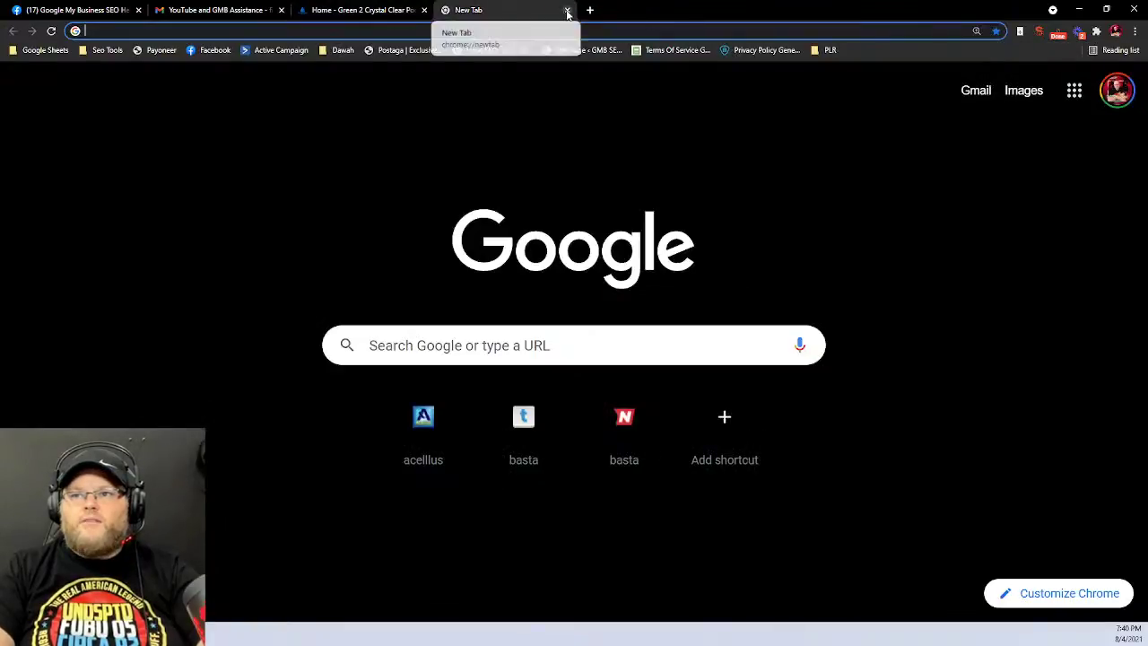
click(567, 10)
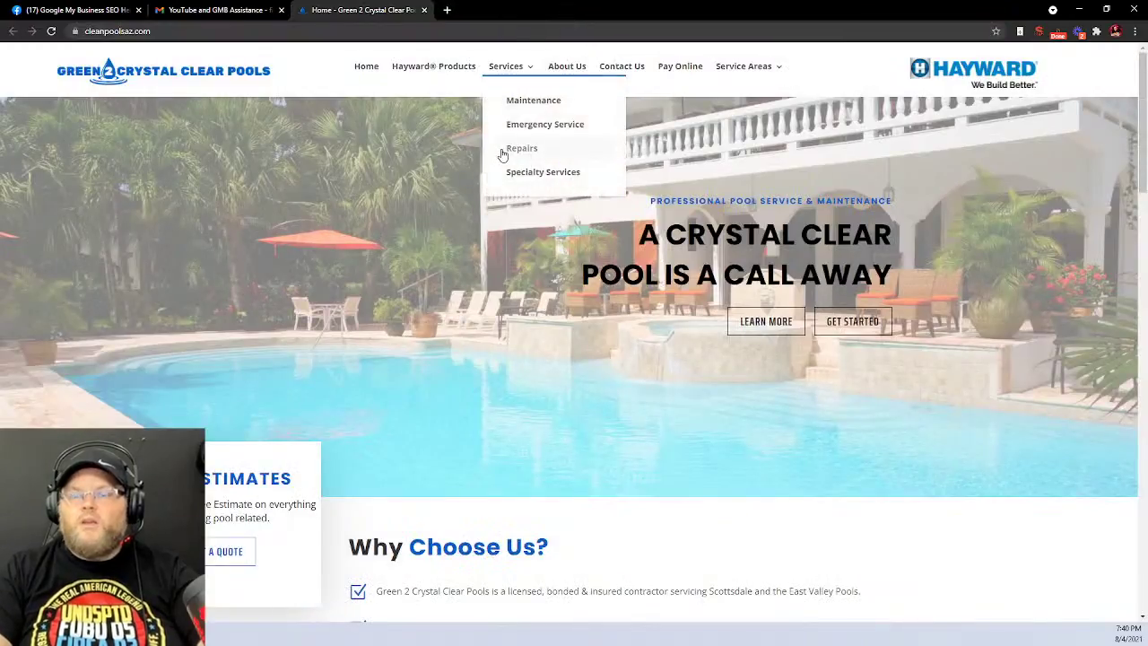
Open the jnjpools.com website from the YouTube and GMB Assistance email, check the email again, and return to the site
click(186, 8)
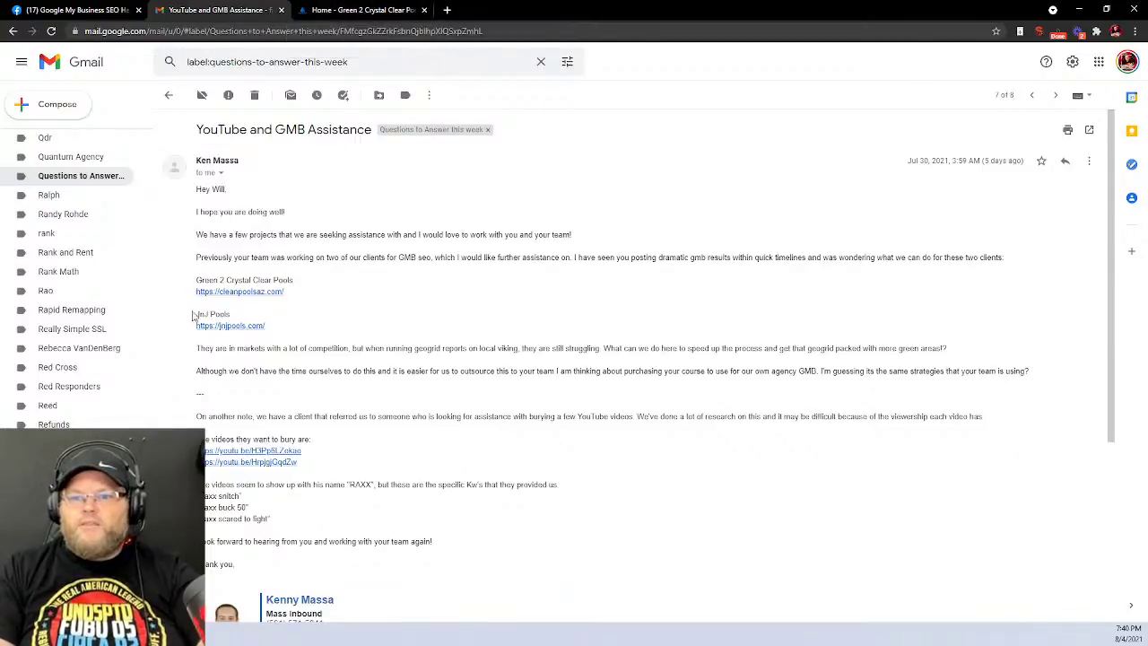
click(220, 326)
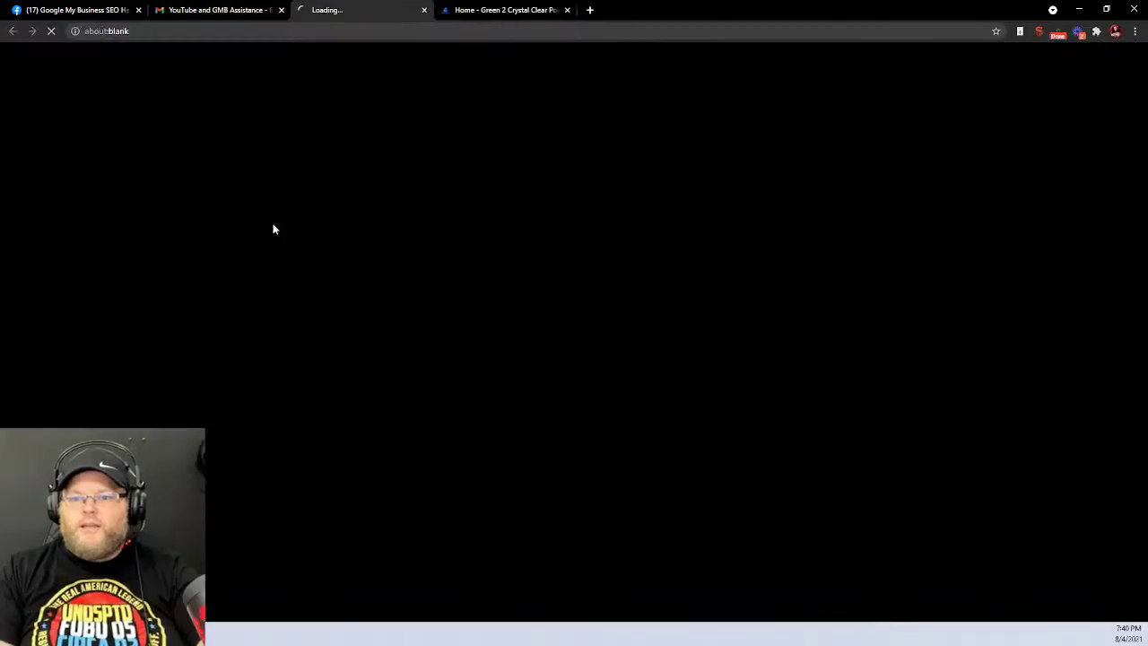
click(244, 8)
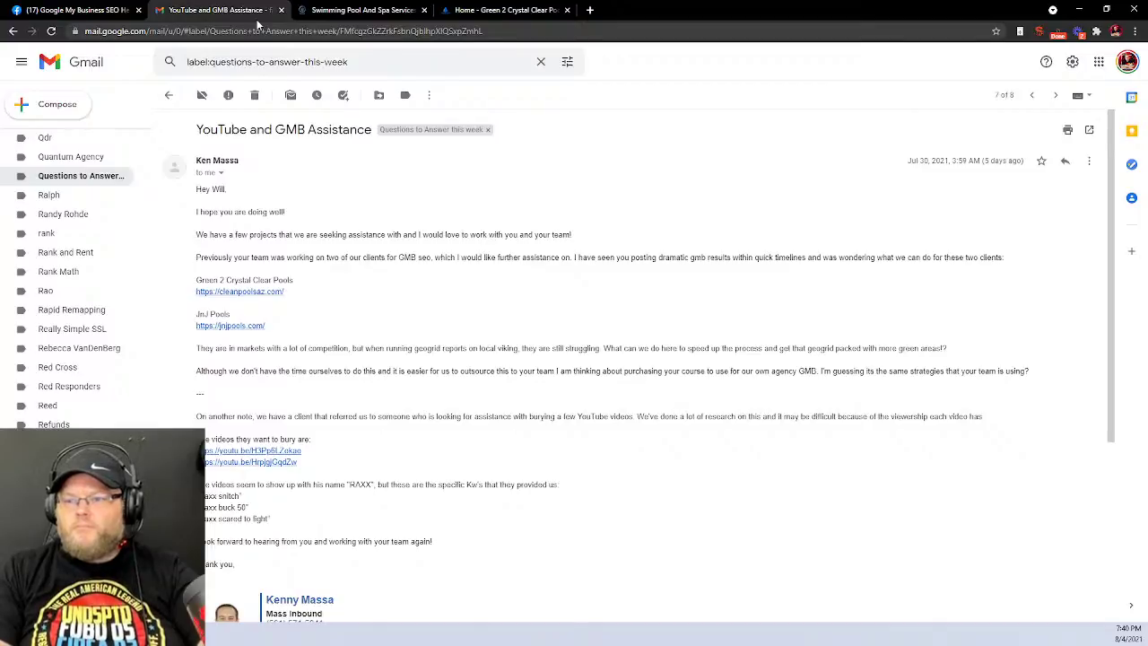
click(339, 8)
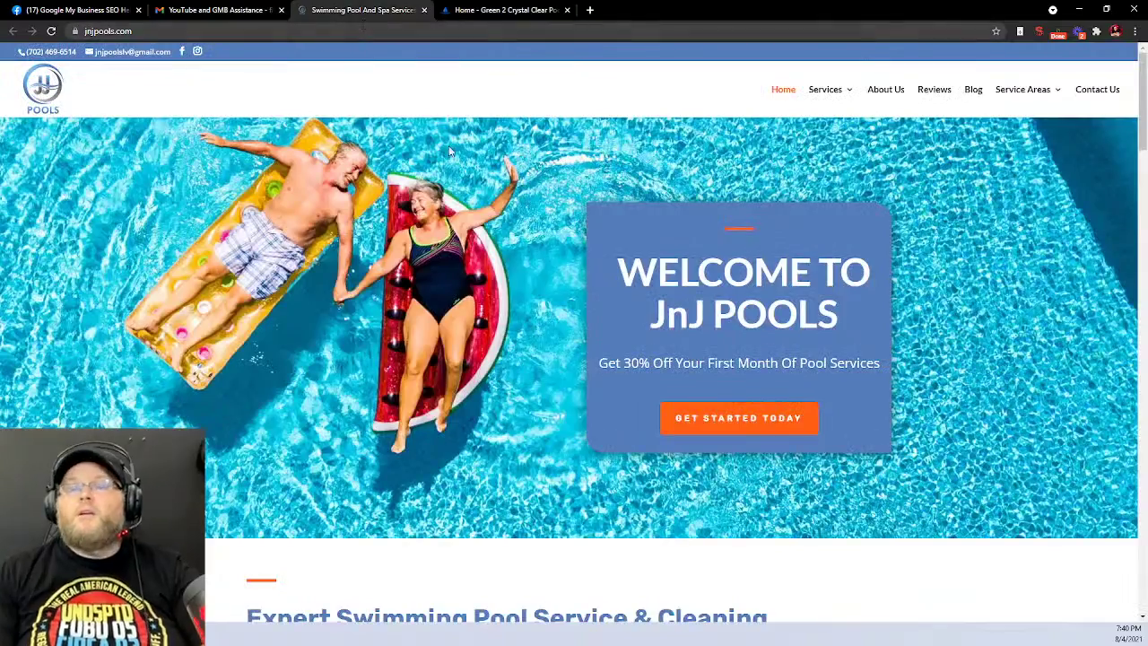
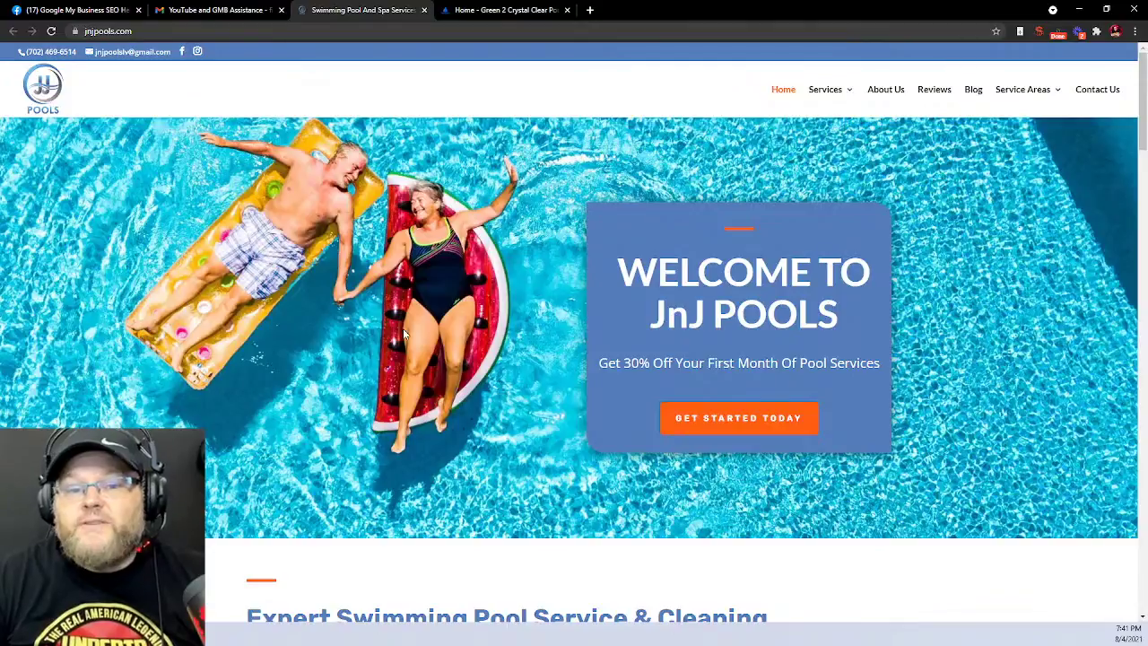
Look over the JnJ Pools home page from the welcome banner down to the We Specialize In section
scroll(403, 333, down, 1)
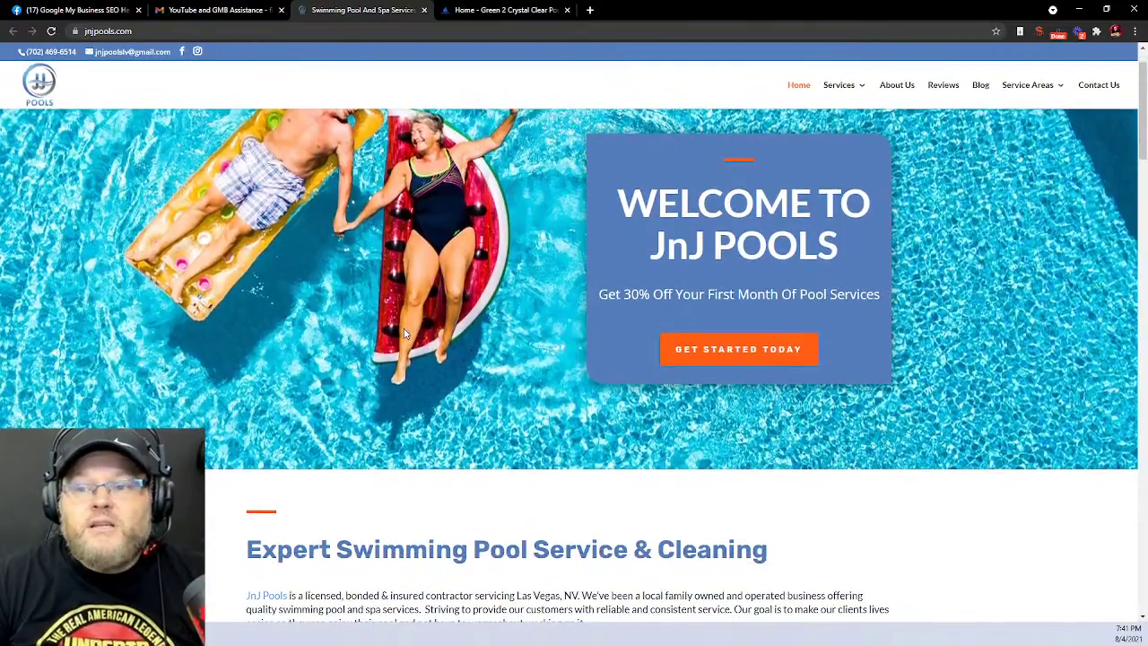
scroll(404, 333, down, 3)
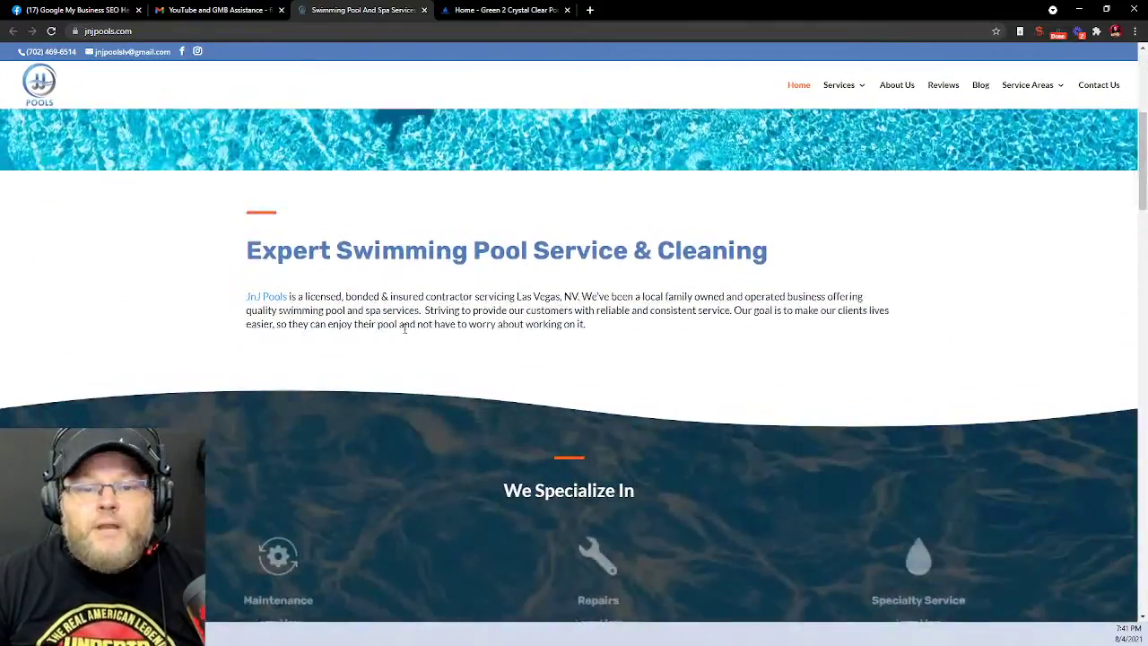
scroll(403, 330, down, 2)
scroll(404, 331, up, 4)
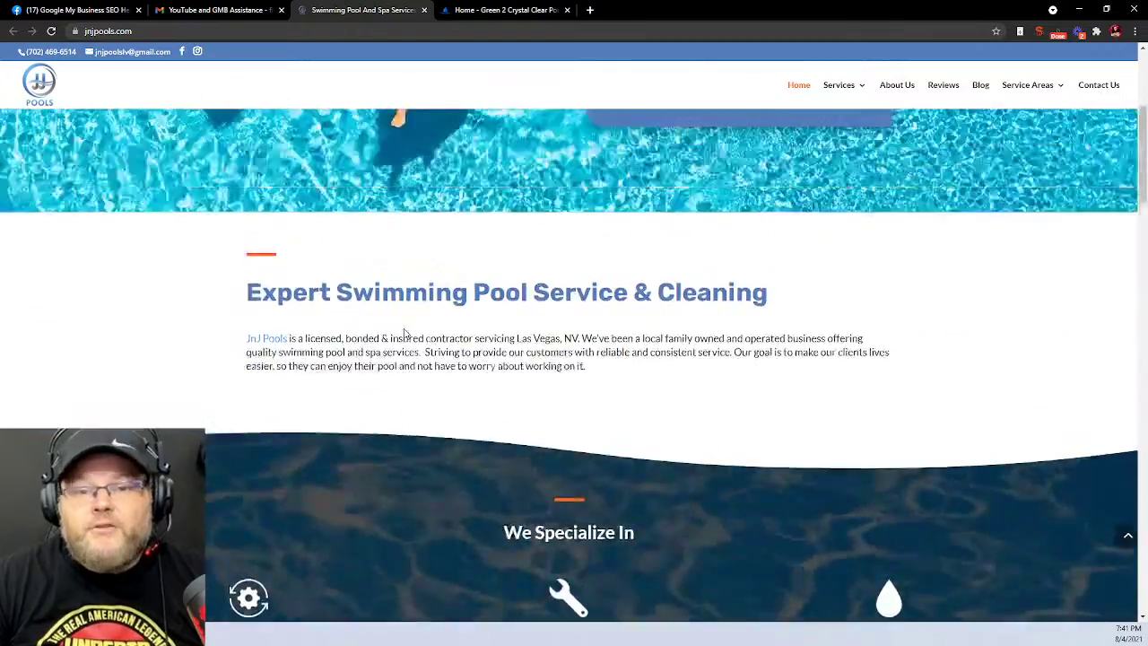
scroll(403, 334, up, 2)
scroll(404, 334, down, 3)
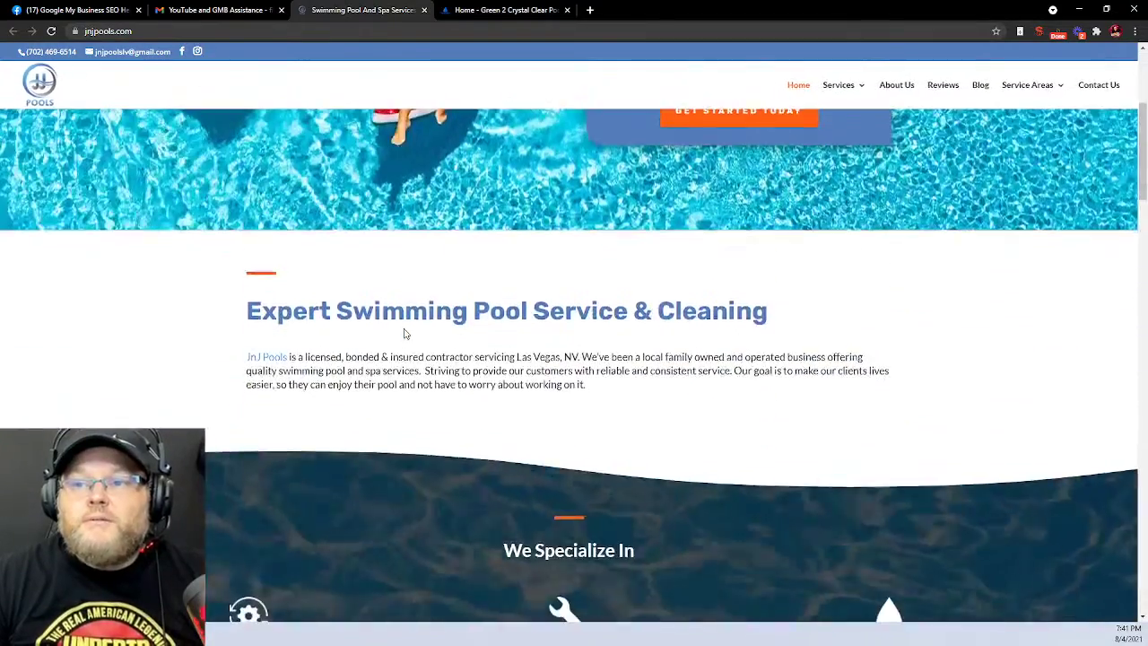
scroll(404, 333, down, 2)
scroll(403, 331, up, 4)
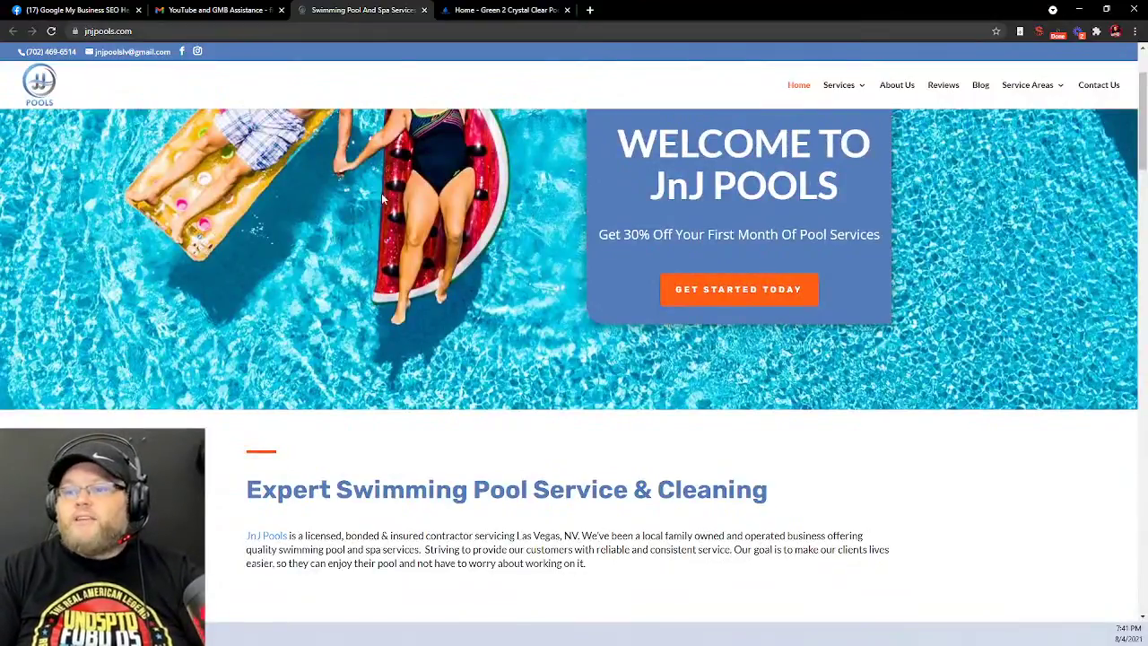
Check the home page's title, description and heading counts in the SEO extension's summary, and close the summary
scroll(383, 206, up, 2)
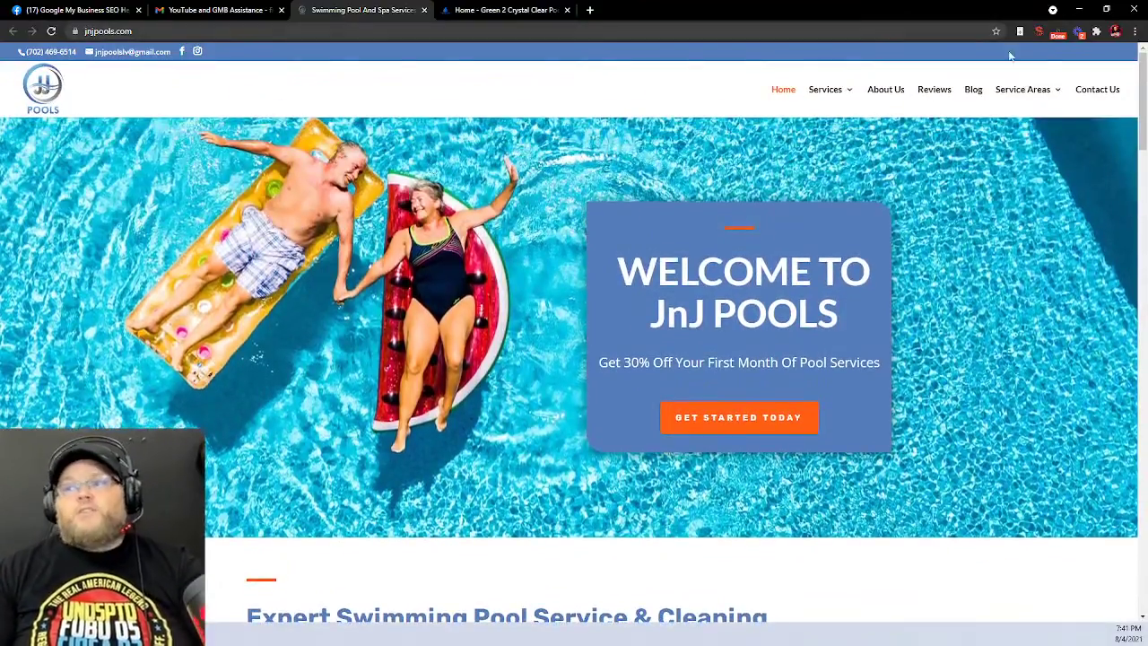
click(1039, 34)
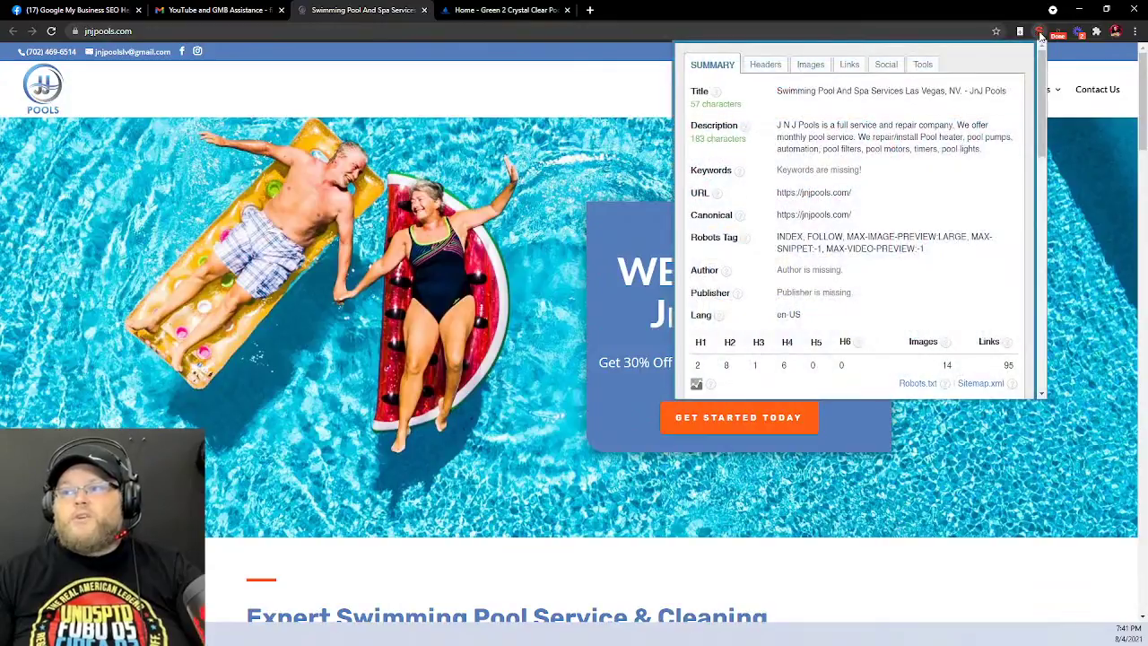
click(1083, 83)
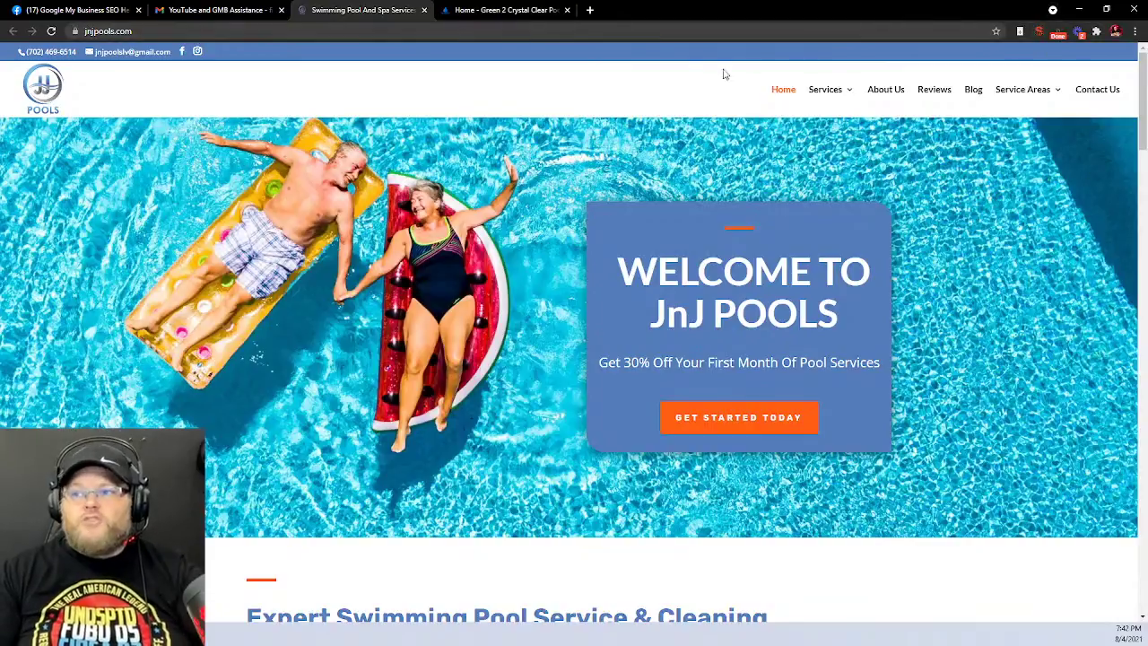
Examine the home page's banner, intro text and Service Areas navigation for on-page optimization
scroll(664, 70, down, 3)
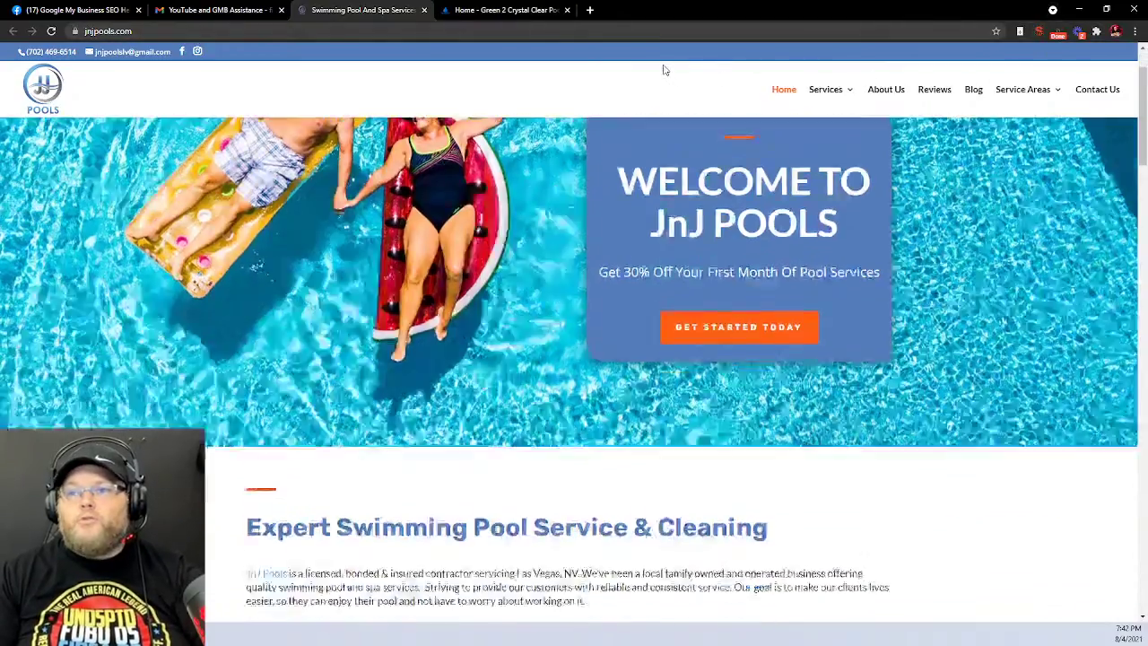
scroll(664, 70, up, 3)
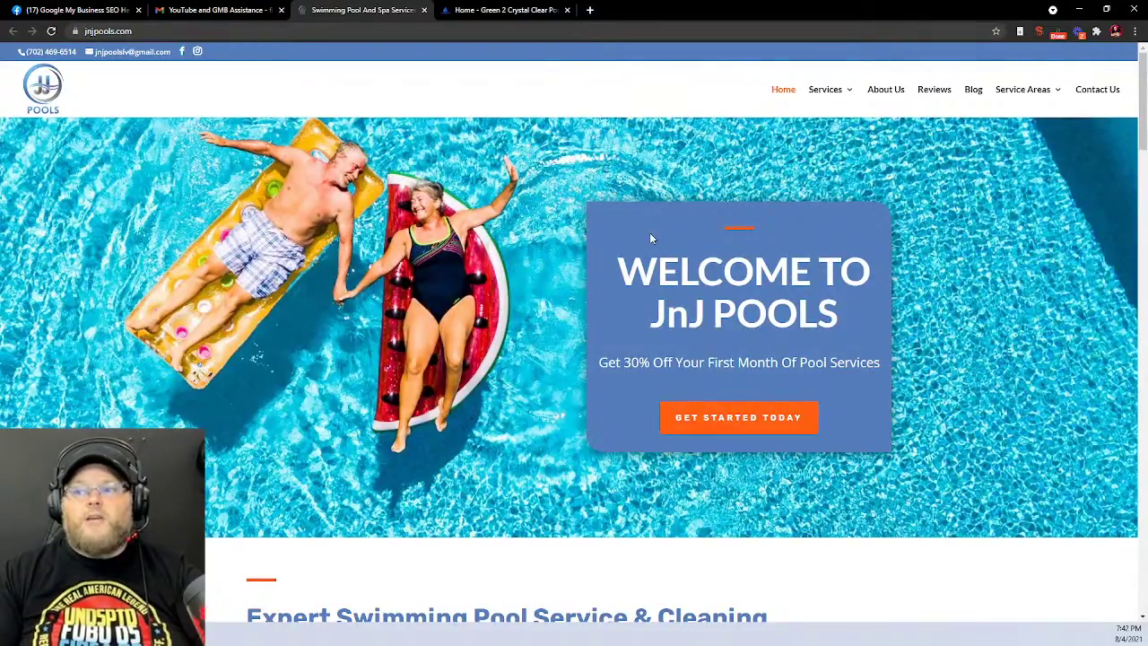
scroll(1026, 264, down, 3)
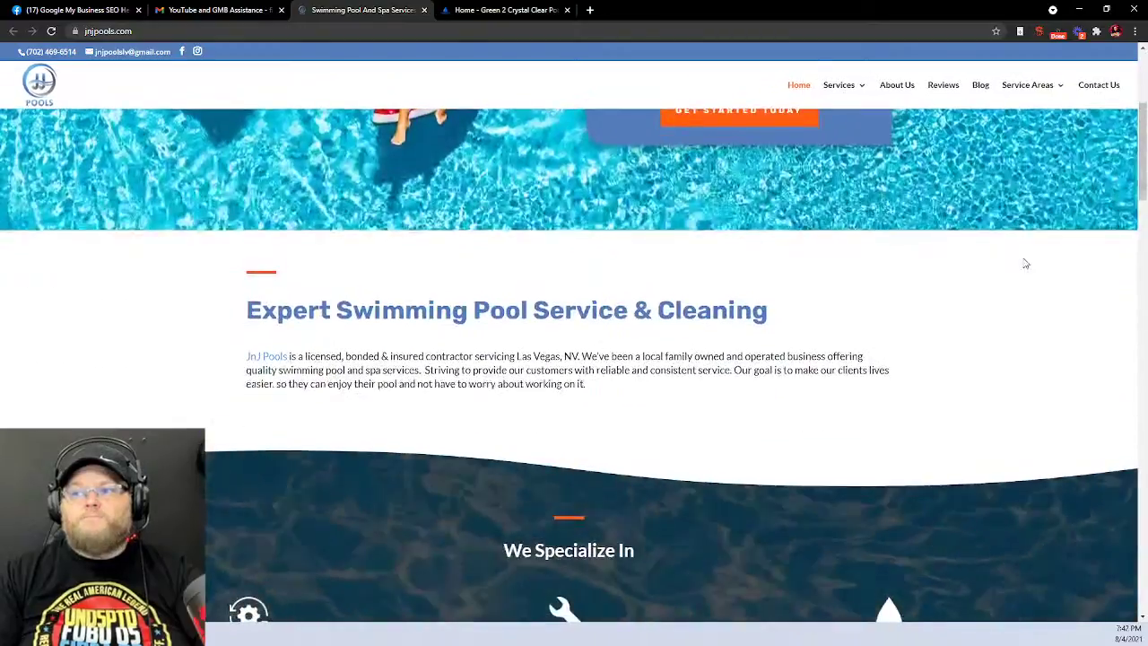
scroll(1022, 259, down, 4)
scroll(1022, 259, up, 4)
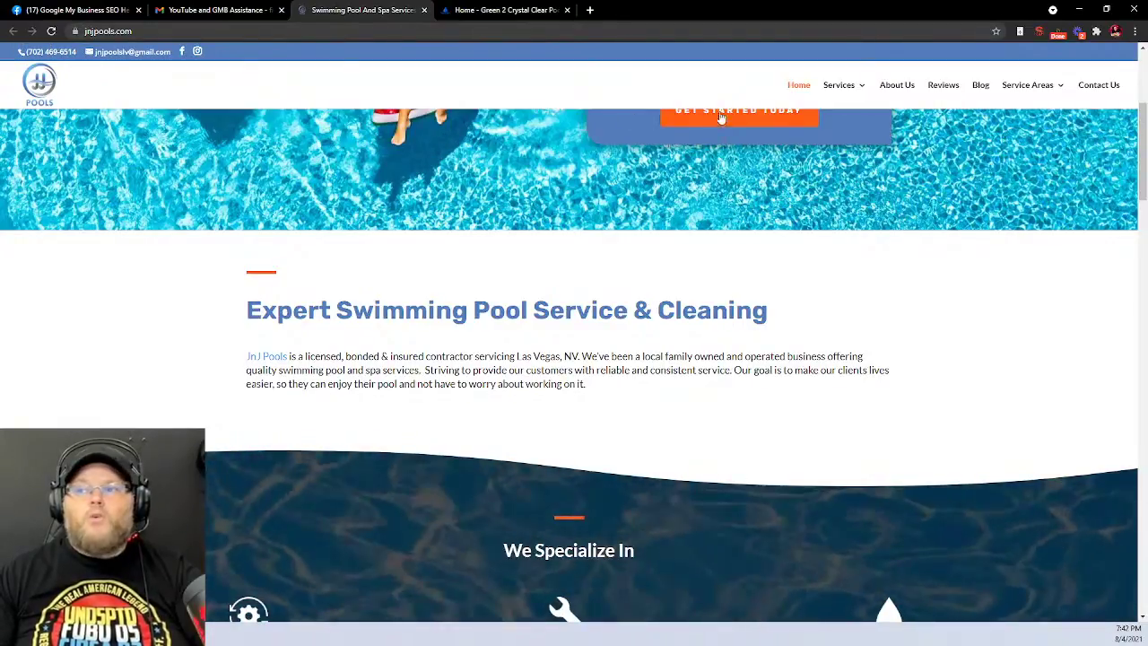
scroll(736, 299, up, 2)
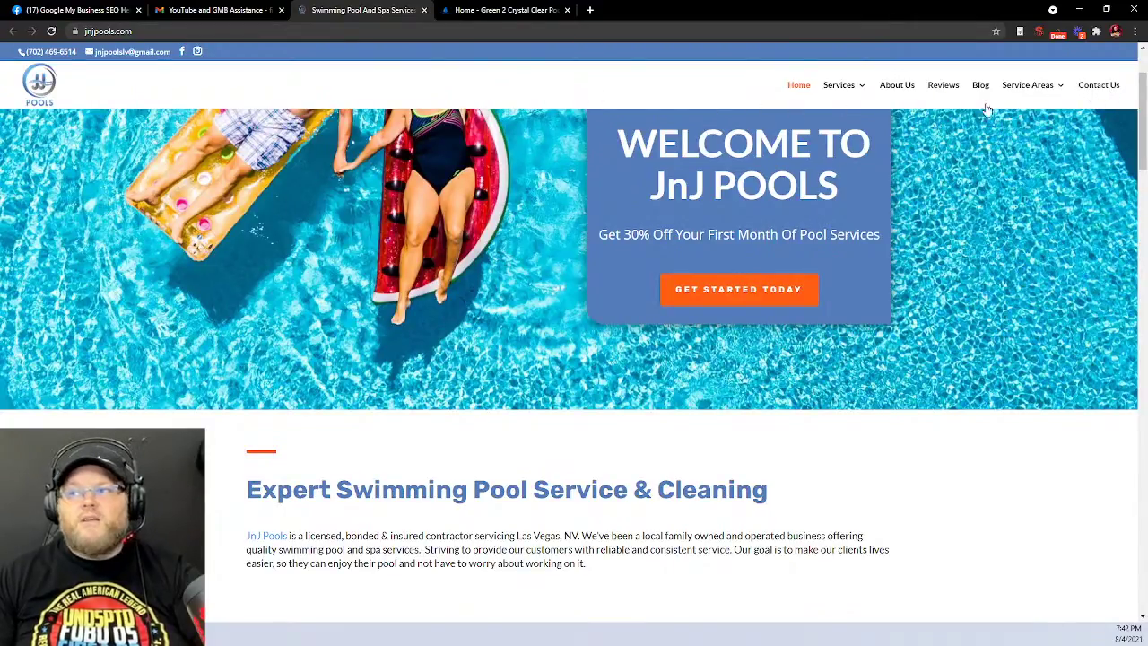
mouse_move(1036, 104)
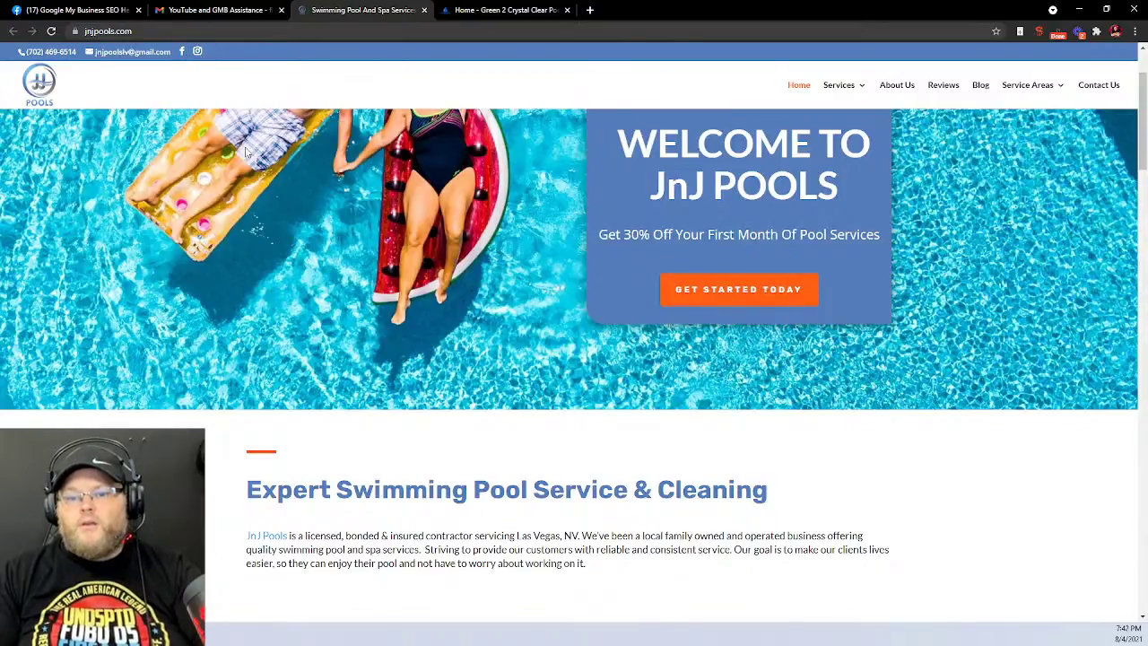
Highlight the "WELCOME TO JnJ POOLS" heading in the home page banner
scroll(252, 159, up, 2)
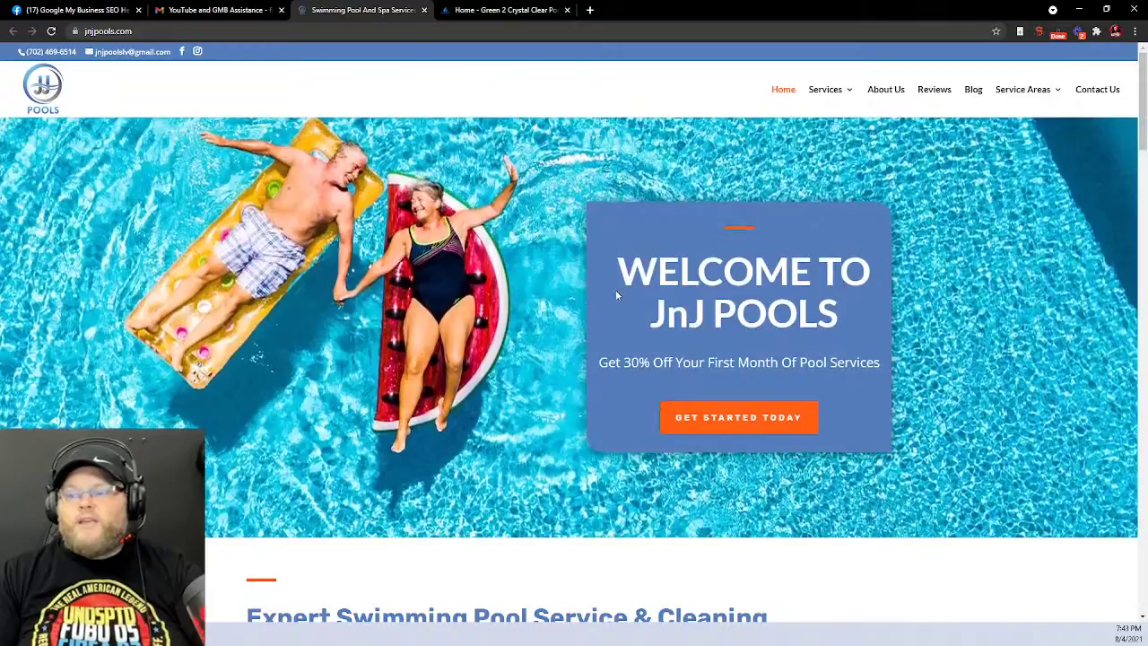
drag(625, 274, 842, 314)
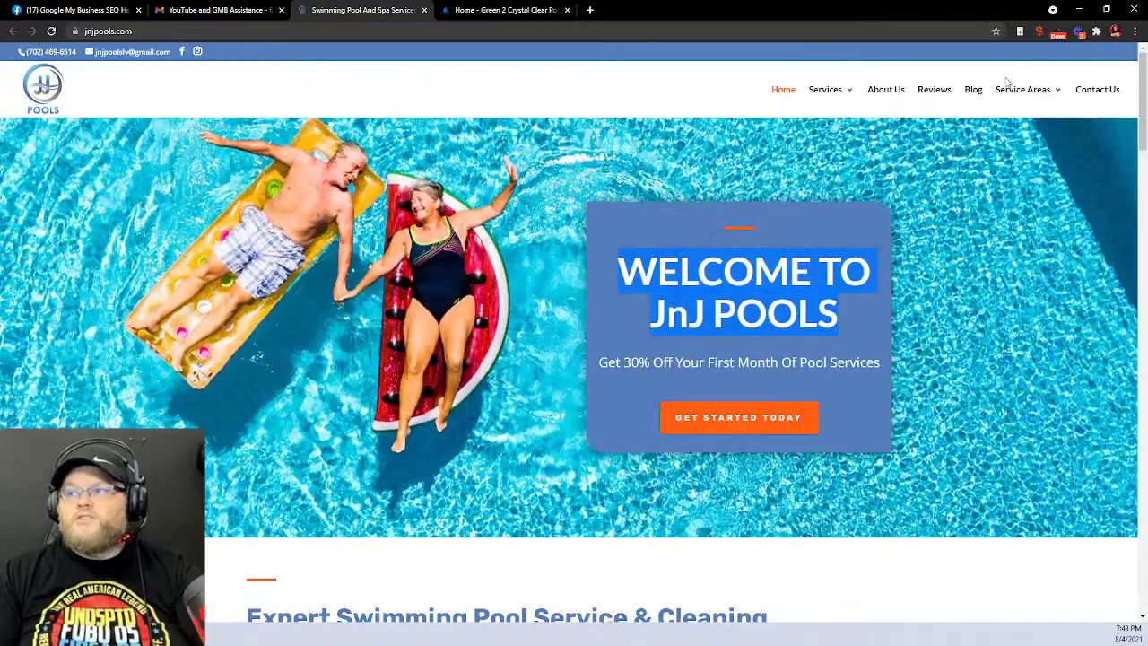
Review the home page's H1 to H4 heading structure in the SEO extension's header list, and close it
click(1039, 31)
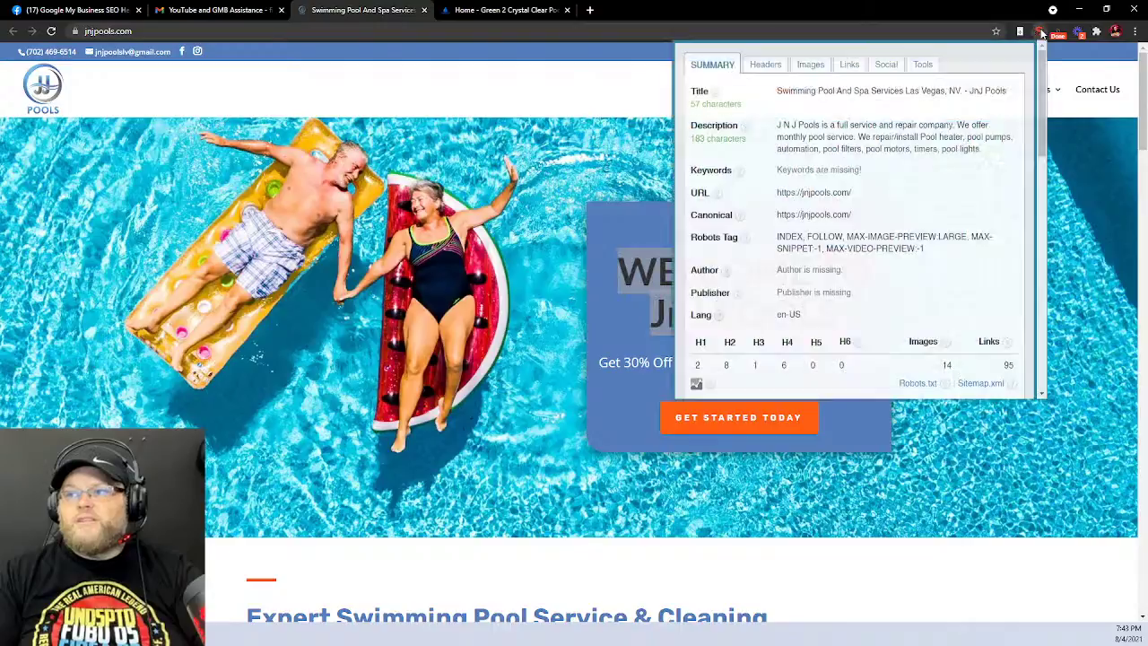
click(770, 67)
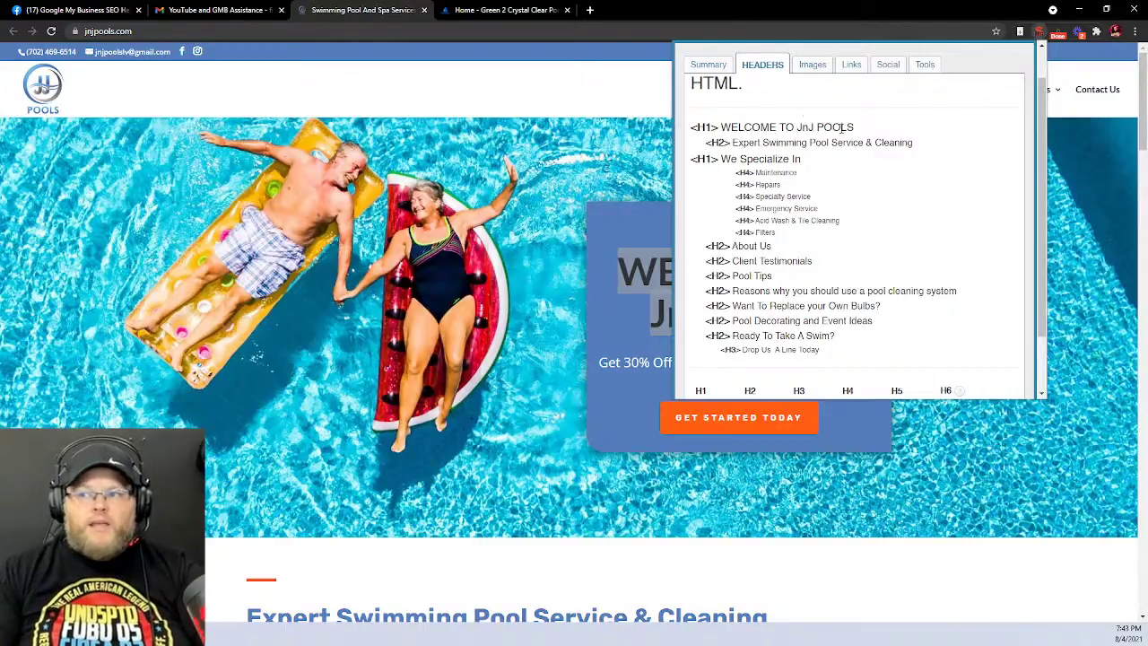
click(577, 260)
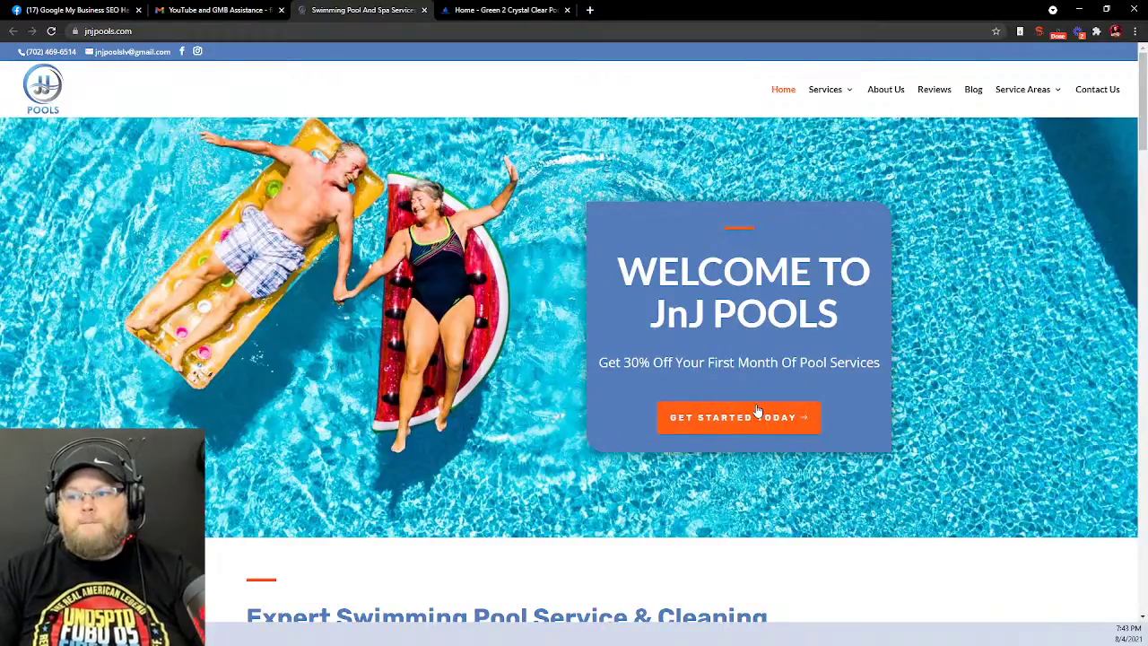
Compare the welcome banner with the intro section below and highlight the "Expert Swimming Pool Service & Cleaning" heading
scroll(755, 404, down, 3)
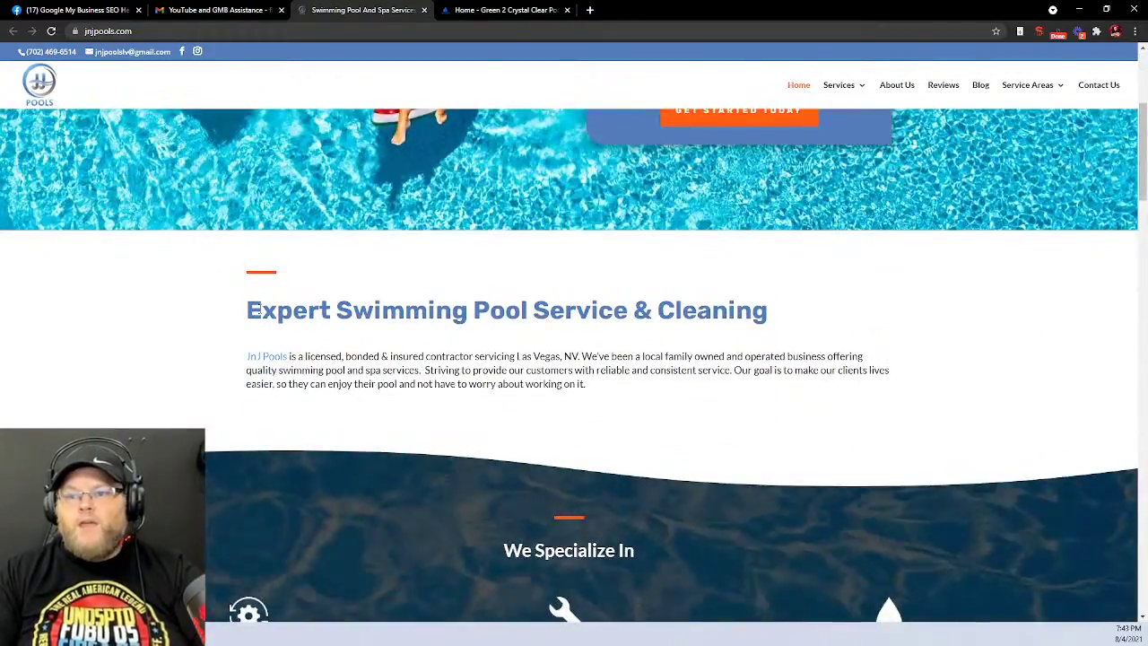
scroll(442, 365, up, 3)
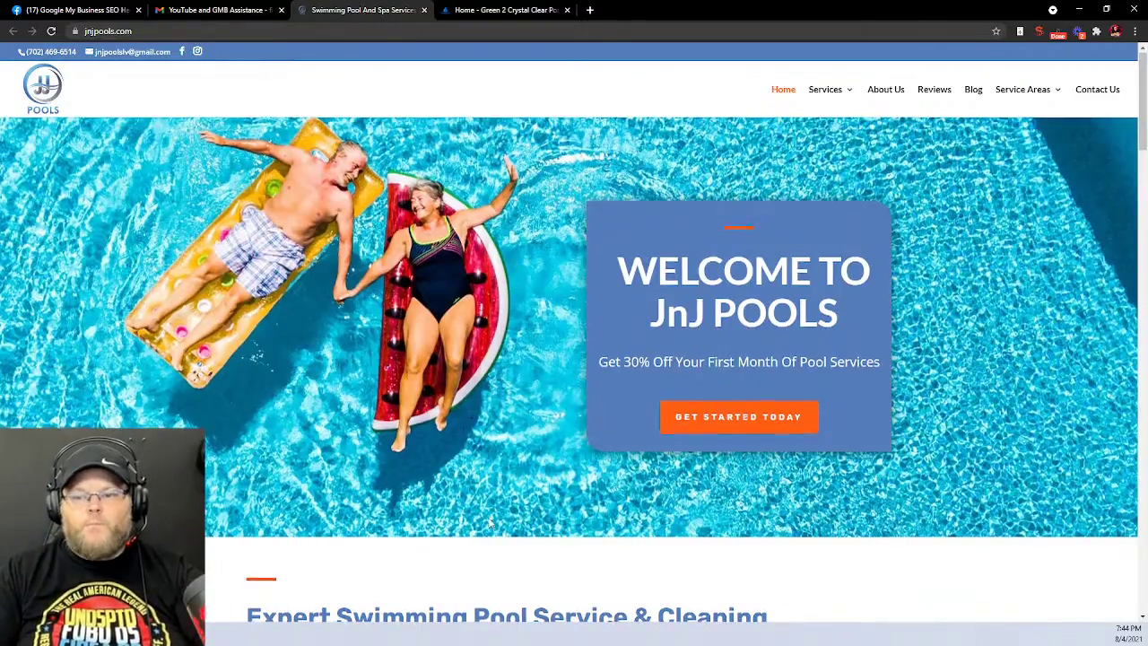
scroll(487, 518, down, 5)
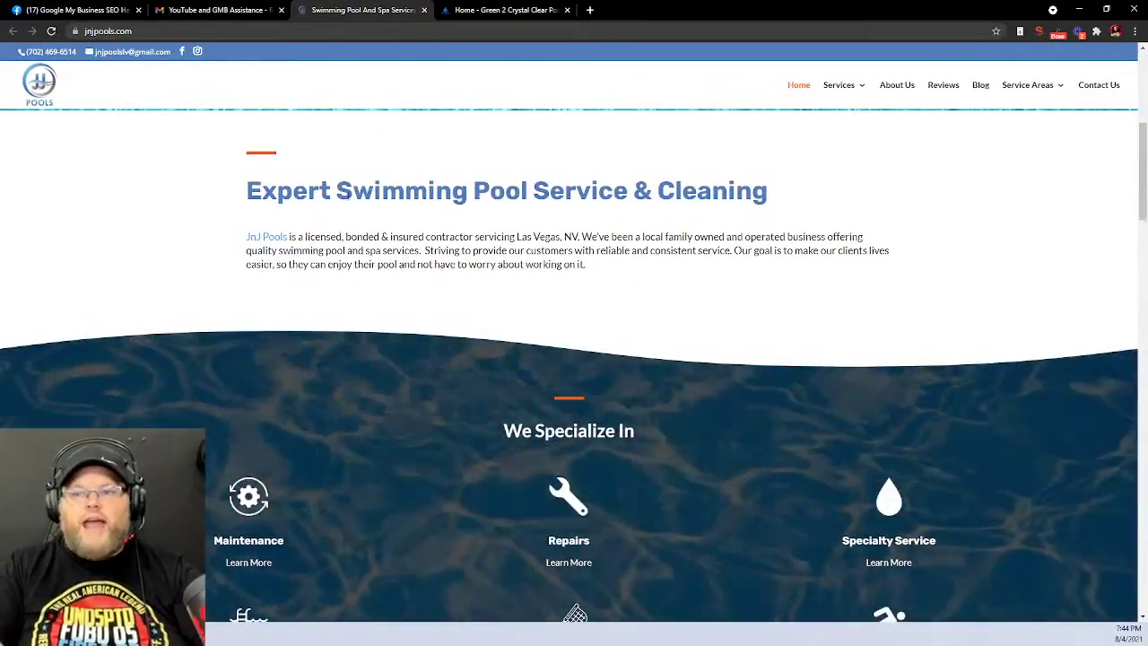
triple_click(333, 196)
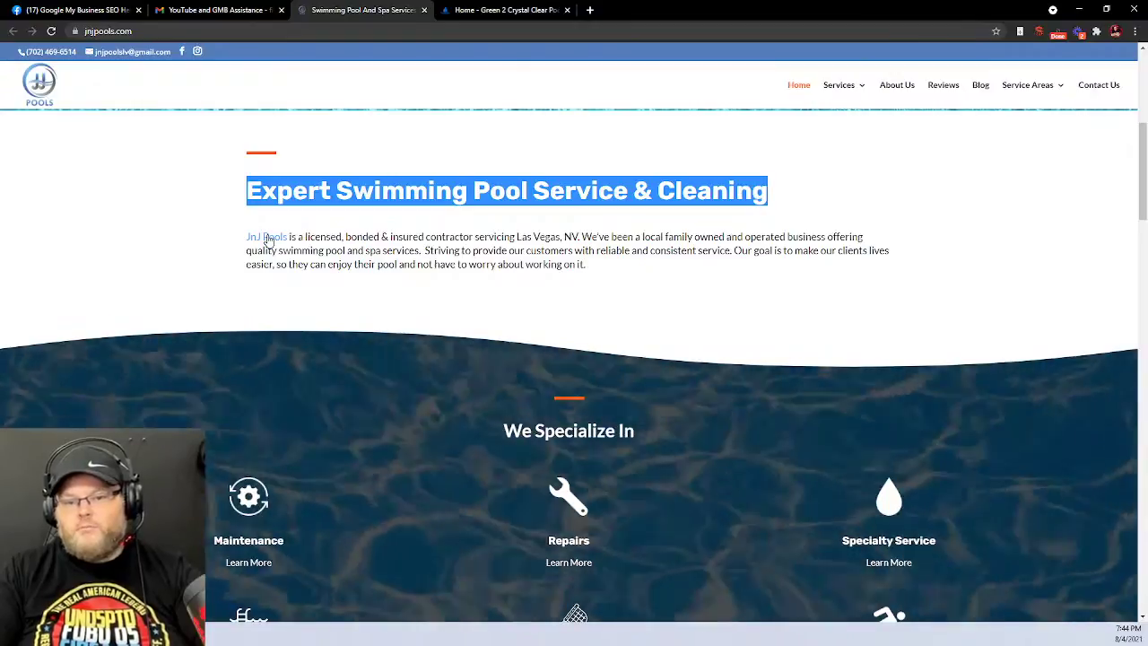
Follow the JnJ Pools link in the intro paragraph, look over the landing page's service sections, and return to the home page
click(270, 240)
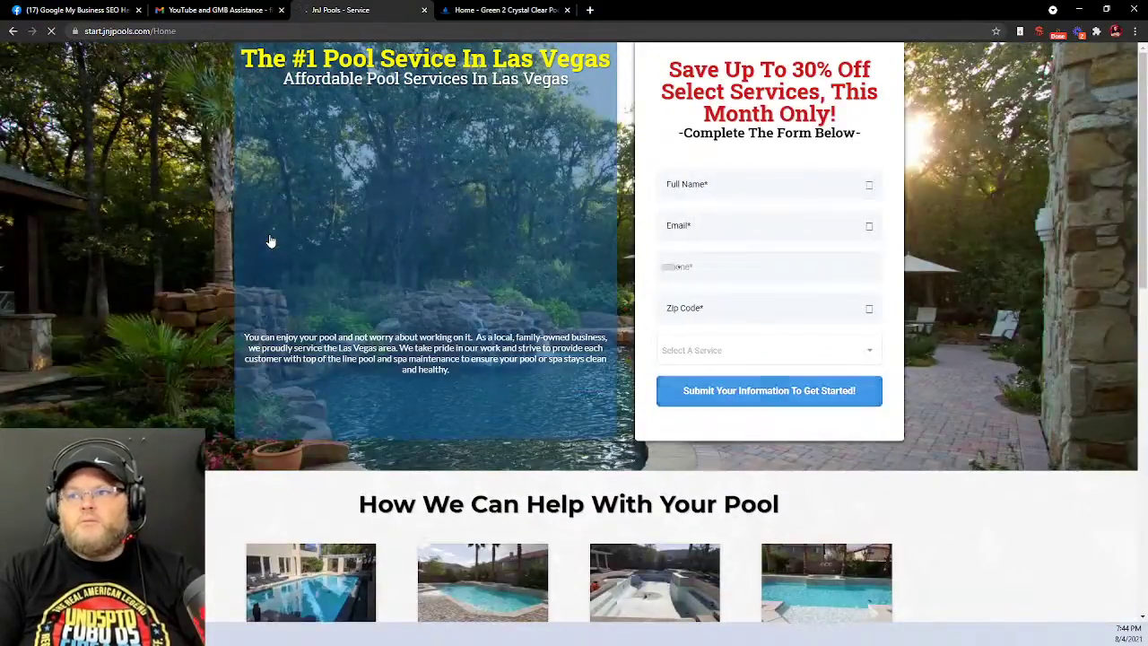
scroll(270, 240, down, 1)
scroll(270, 240, down, 6)
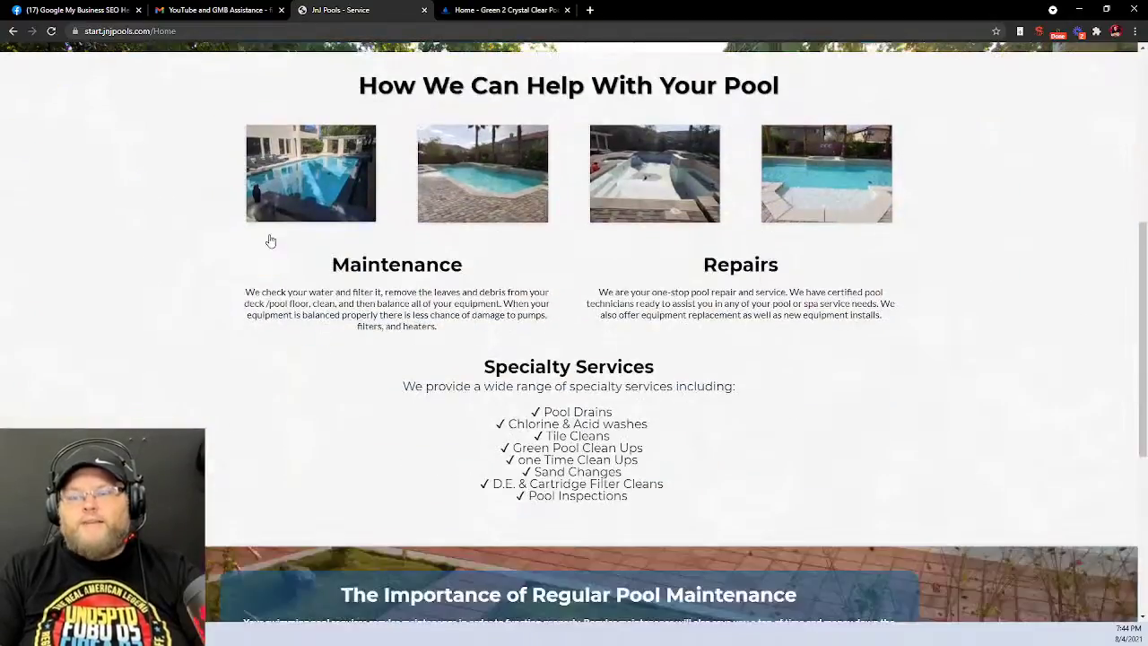
click(13, 31)
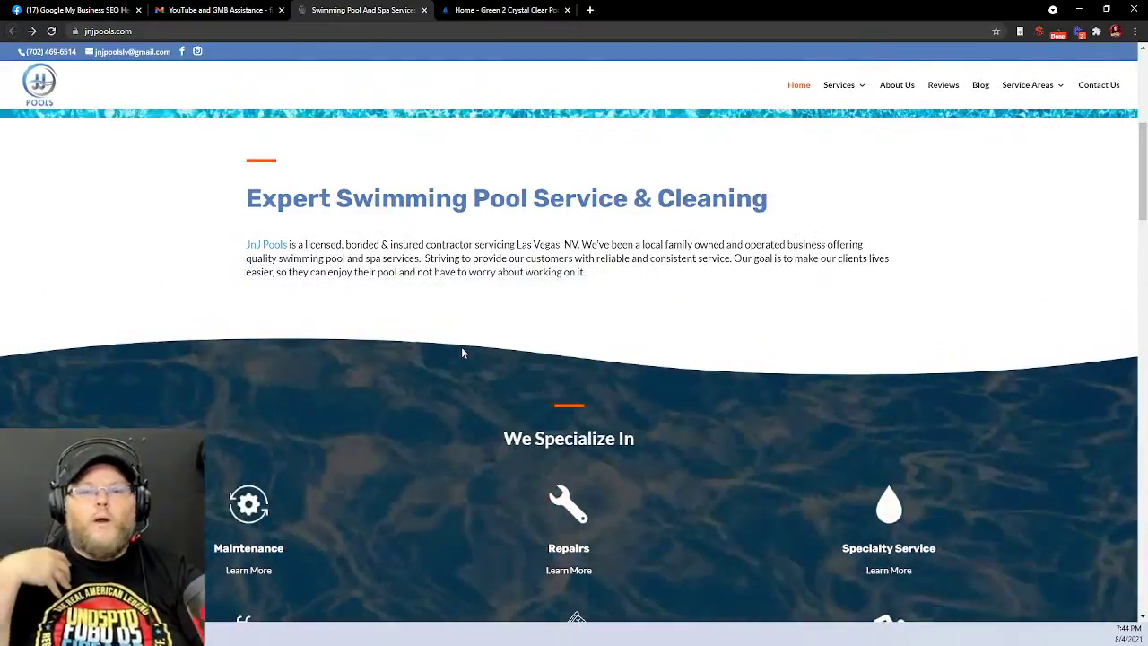
Examine the home page from the welcome banner through the intro text to the services listed under We Specialize In
scroll(481, 364, down, 3)
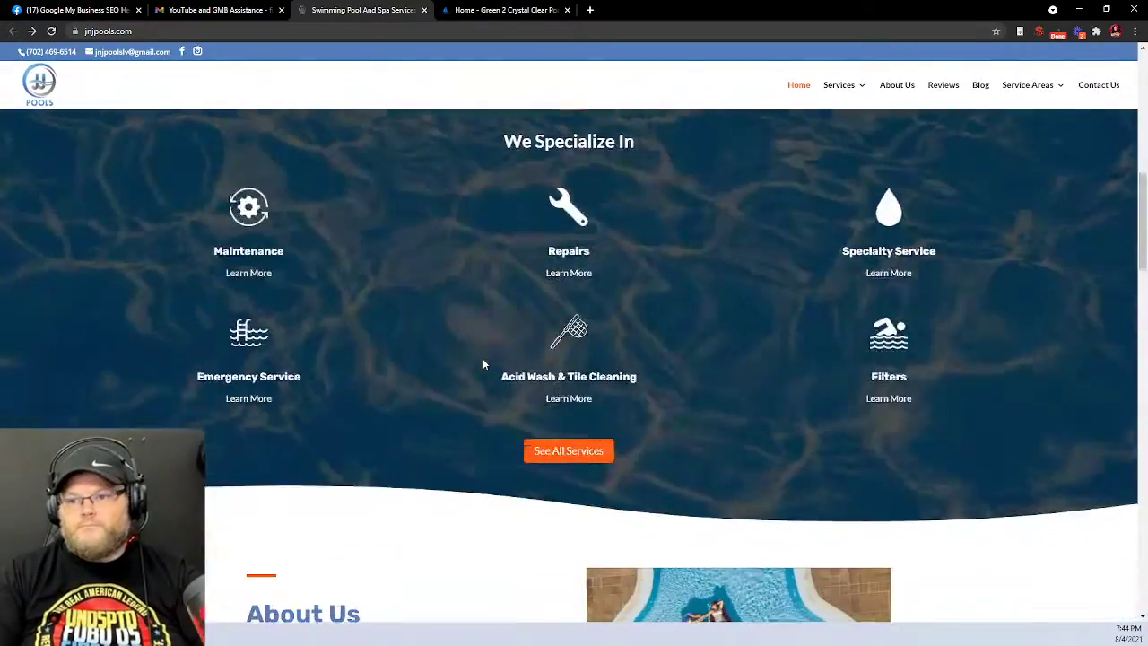
scroll(483, 364, up, 7)
scroll(483, 364, down, 5)
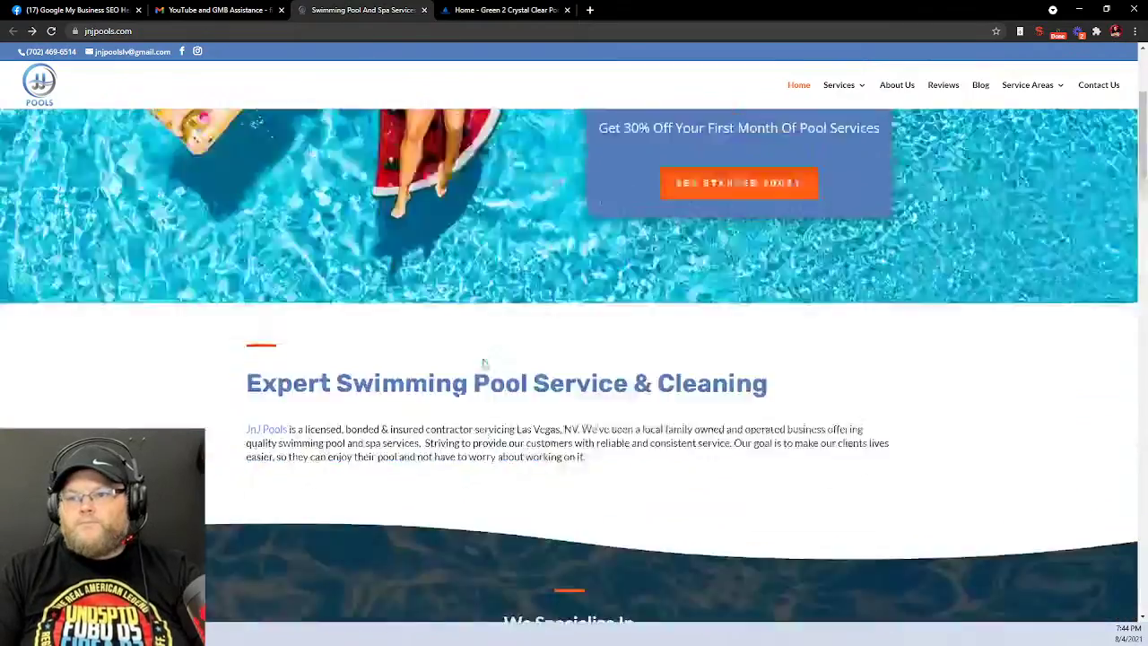
scroll(483, 364, up, 6)
scroll(484, 359, down, 5)
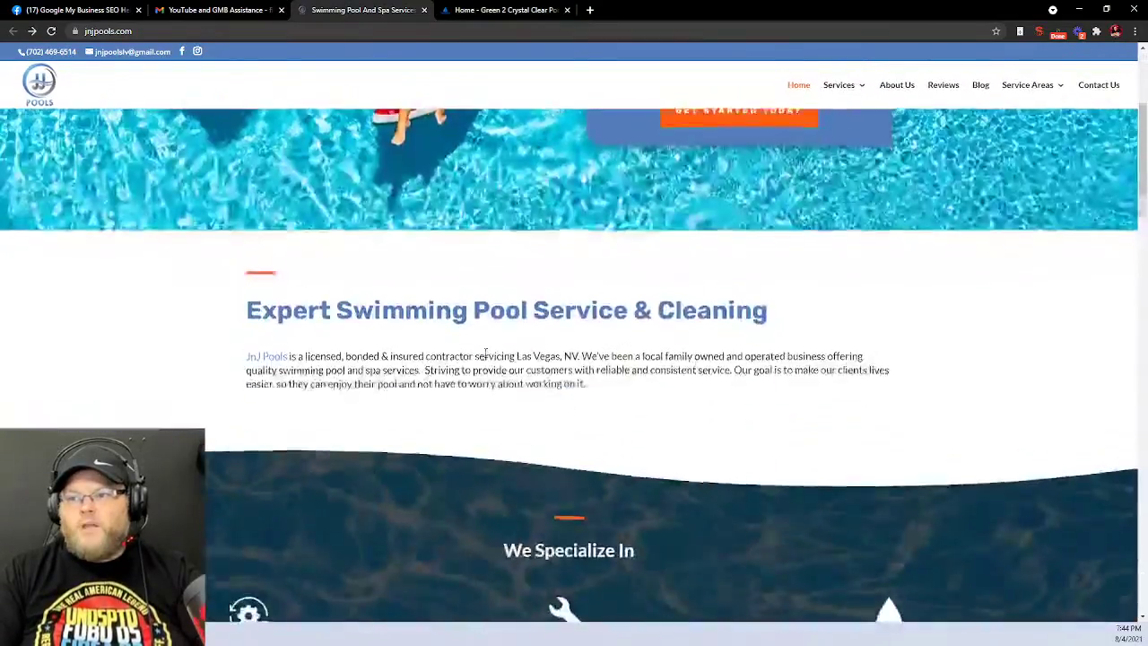
scroll(485, 351, down, 4)
scroll(487, 356, up, 2)
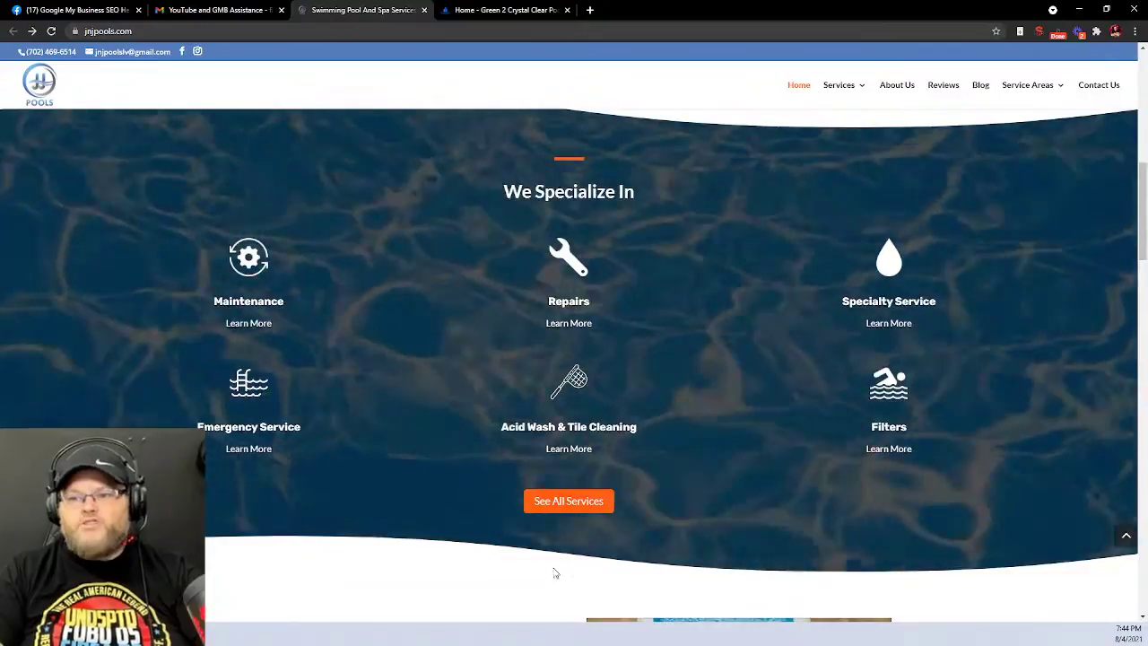
scroll(555, 541, down, 3)
scroll(556, 538, up, 3)
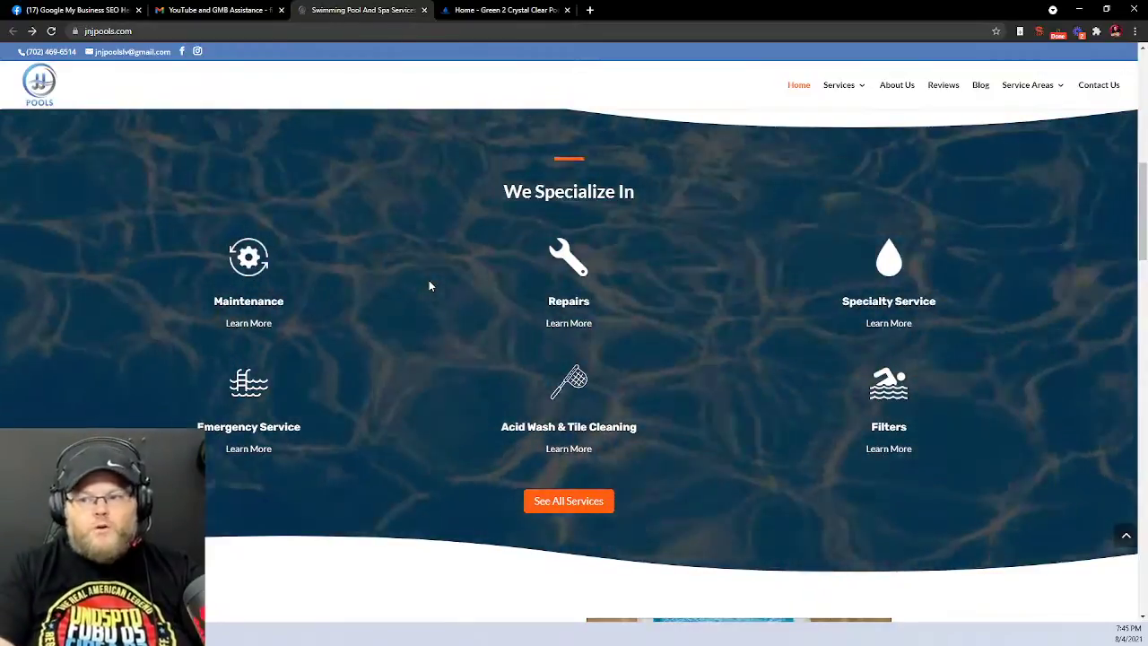
Look over the About Us and Client Testimonials sections, highlighting the middle testimonial's text and clearing the highlight
scroll(515, 332, down, 5)
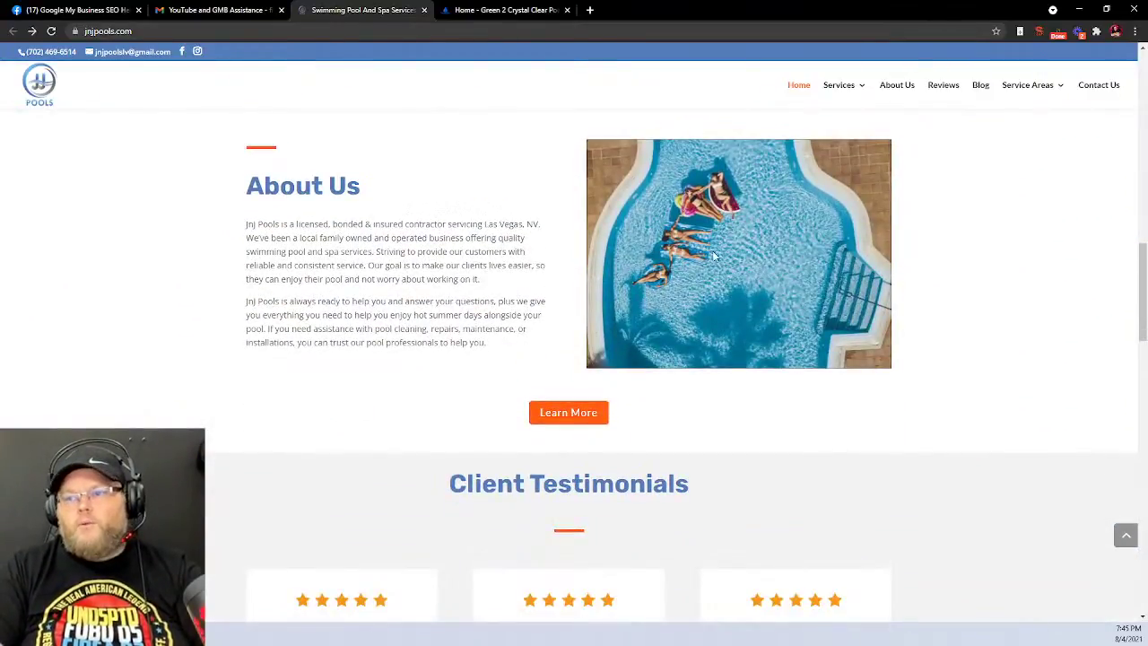
scroll(715, 257, down, 5)
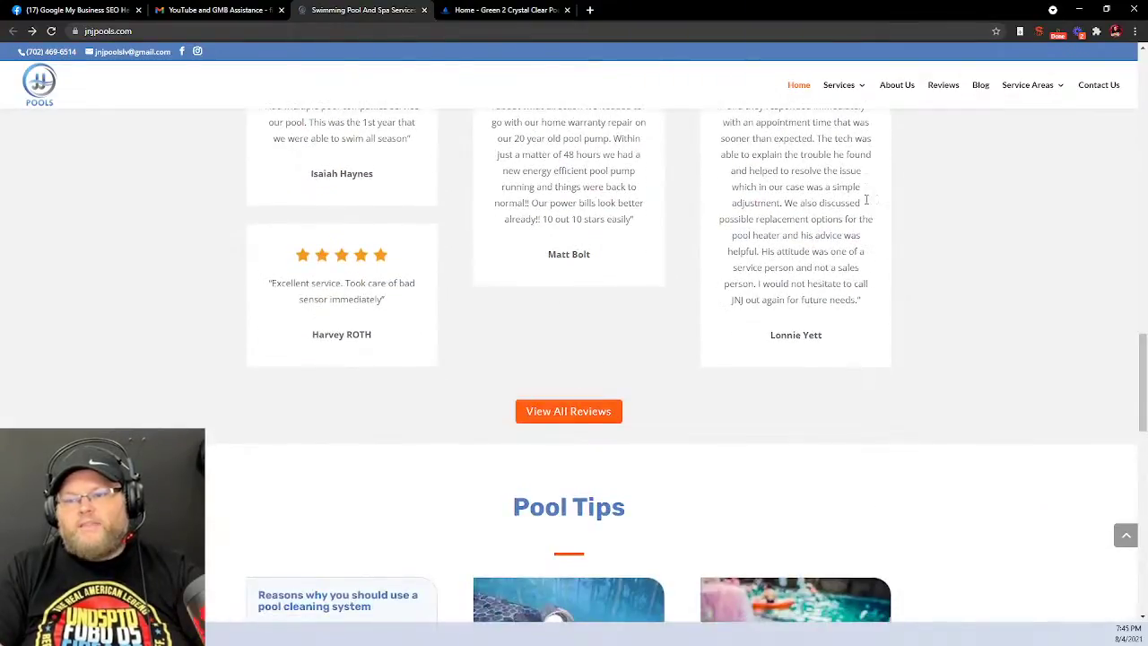
scroll(757, 345, up, 2)
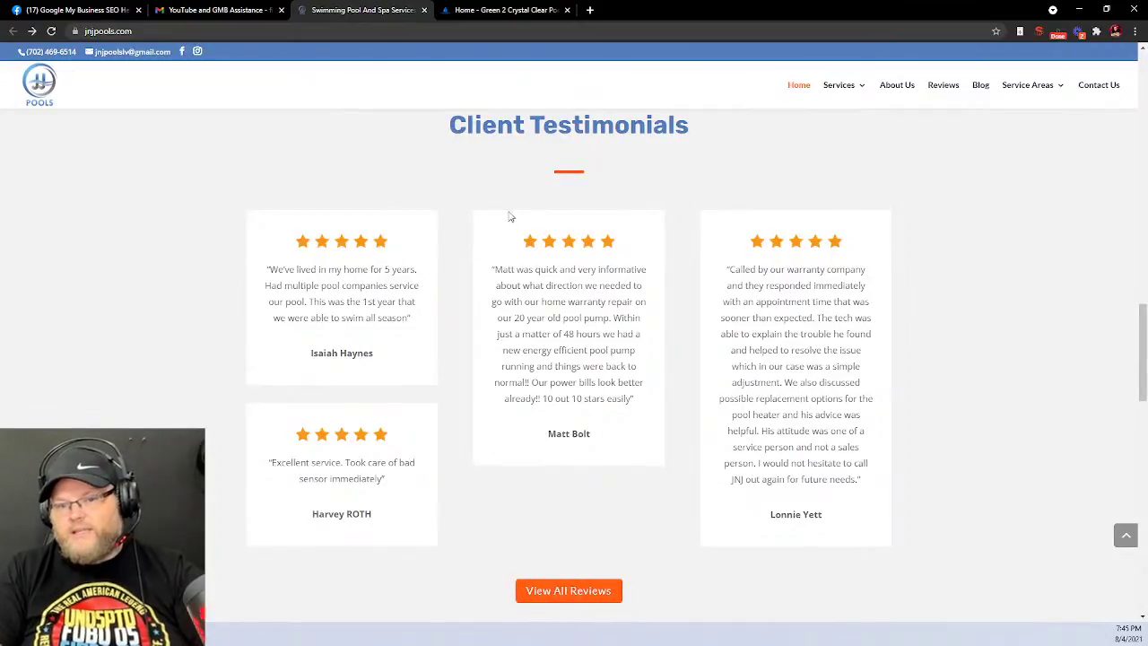
drag(522, 286, 600, 334)
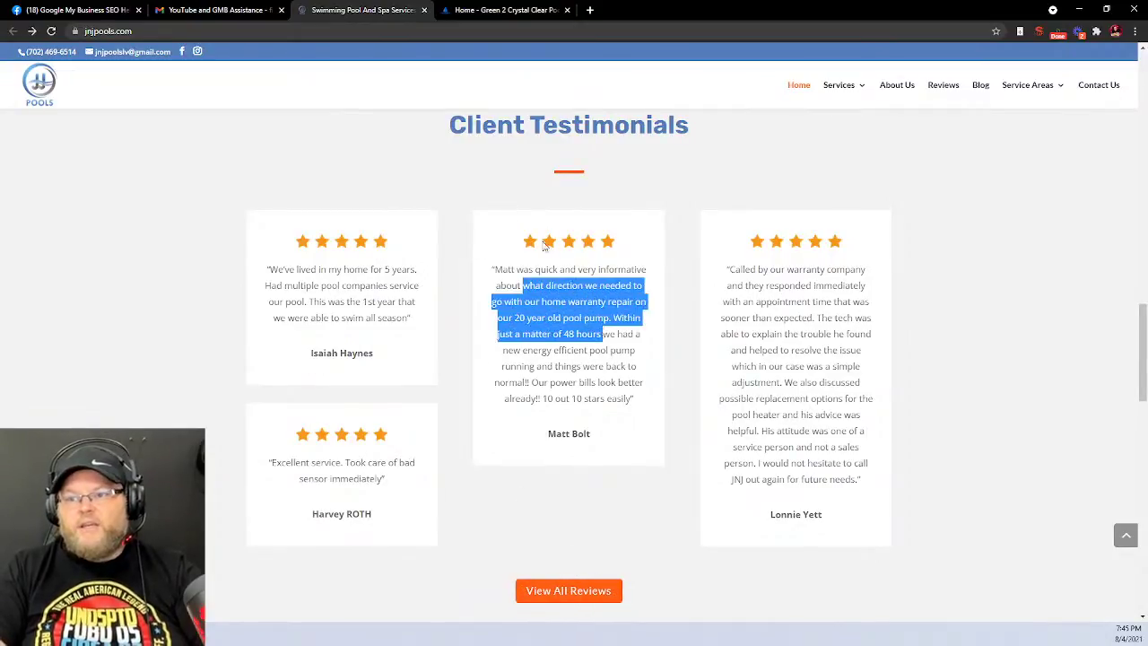
drag(481, 215, 731, 334)
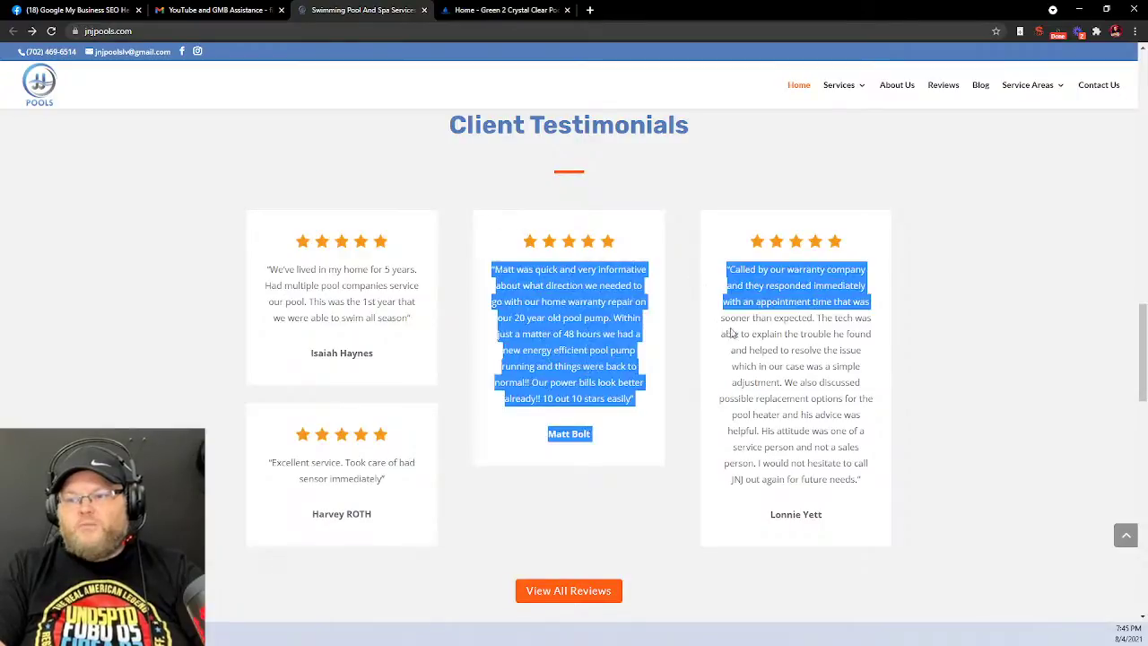
click(805, 196)
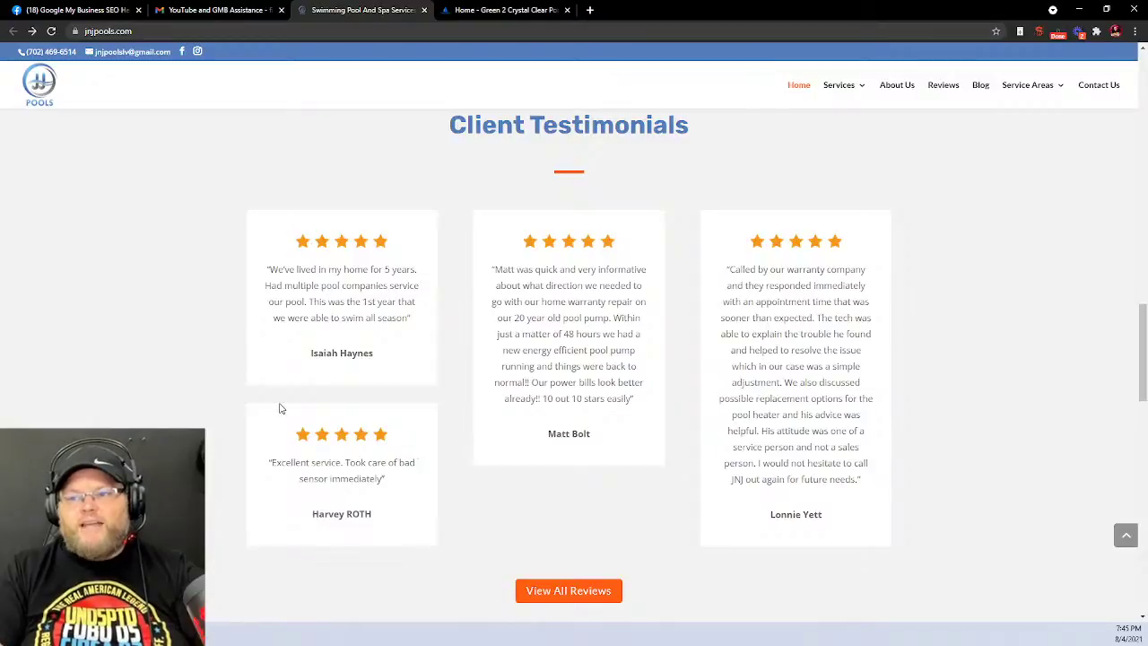
Review the Pool Tips posts, the embedded service-area map, the partner logos and the footer of the home page
scroll(280, 409, down, 3)
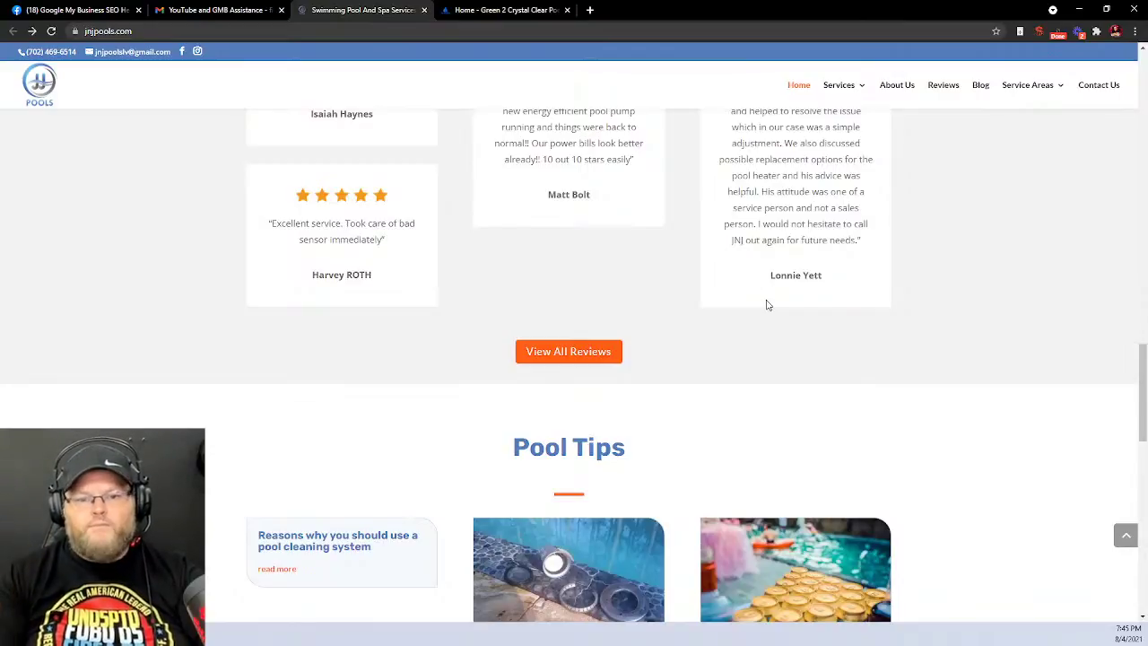
scroll(766, 290, down, 3)
scroll(761, 290, down, 2)
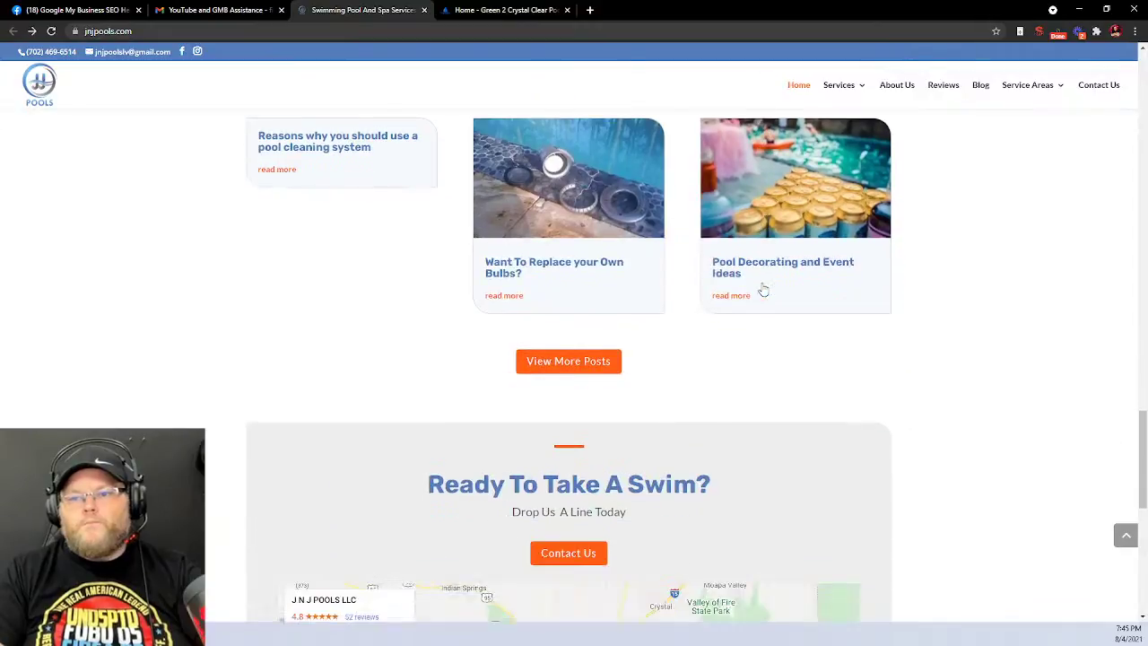
scroll(761, 290, up, 3)
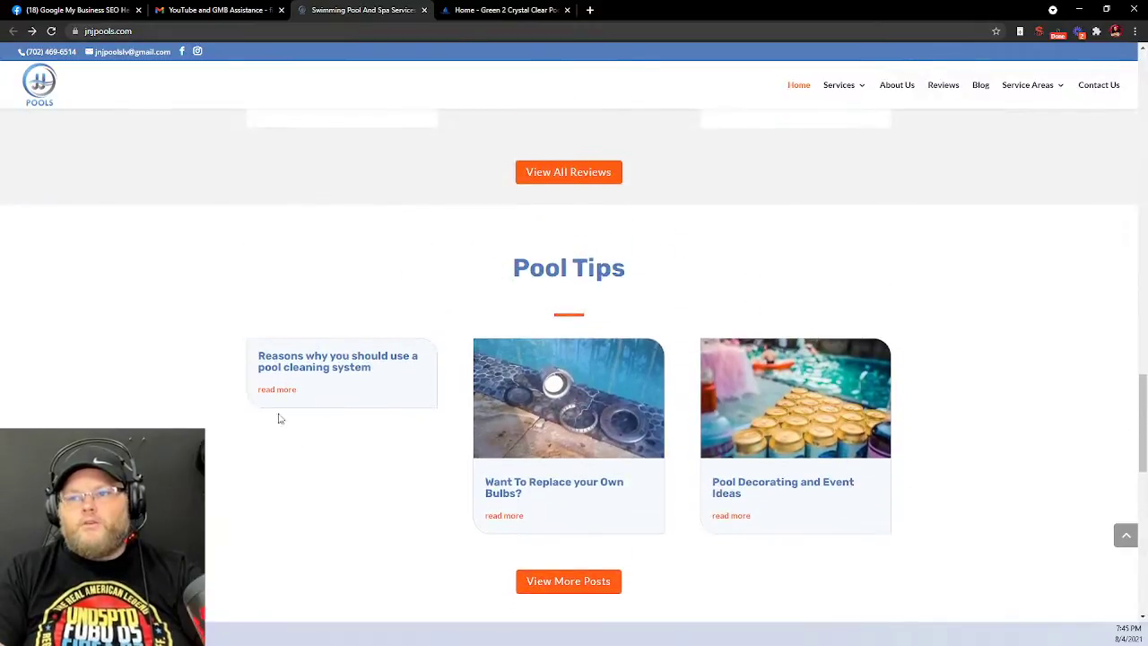
scroll(683, 409, down, 8)
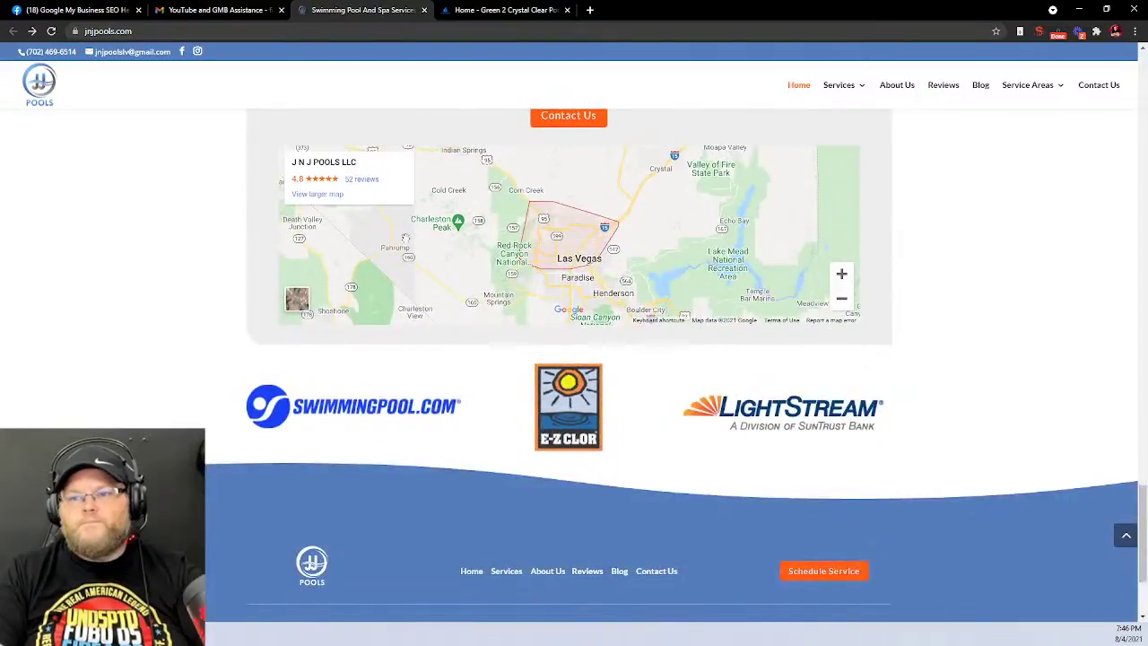
scroll(669, 410, down, 2)
scroll(668, 410, down, 1)
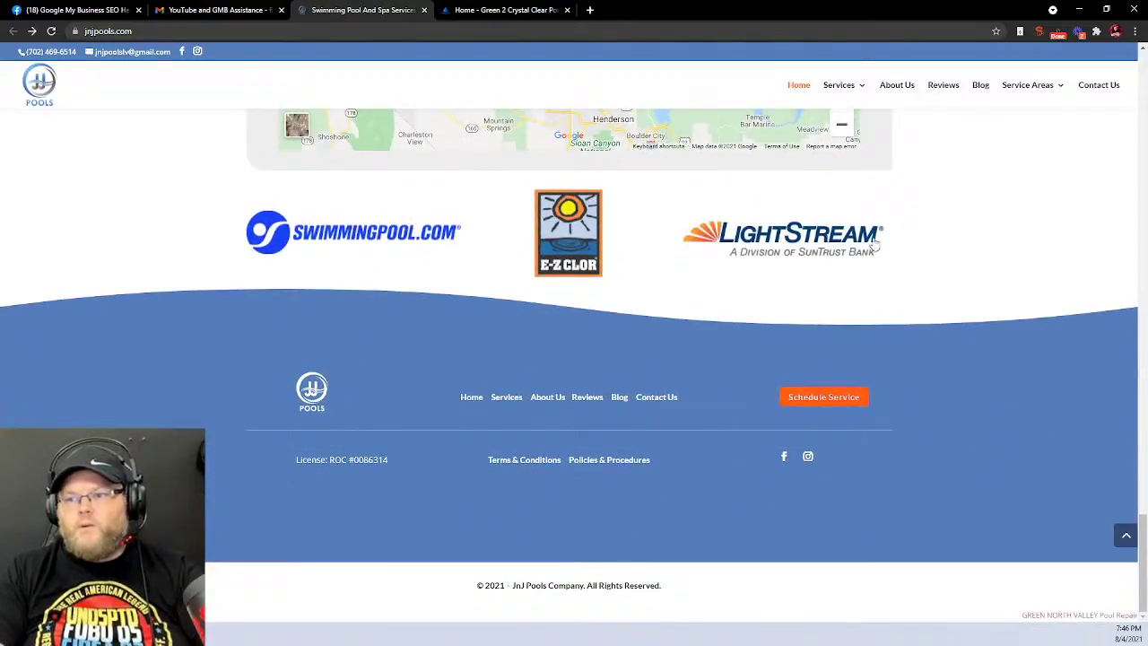
Count the words of the entire home page with Word Counter Plus, and clear the text selection
key(Home)
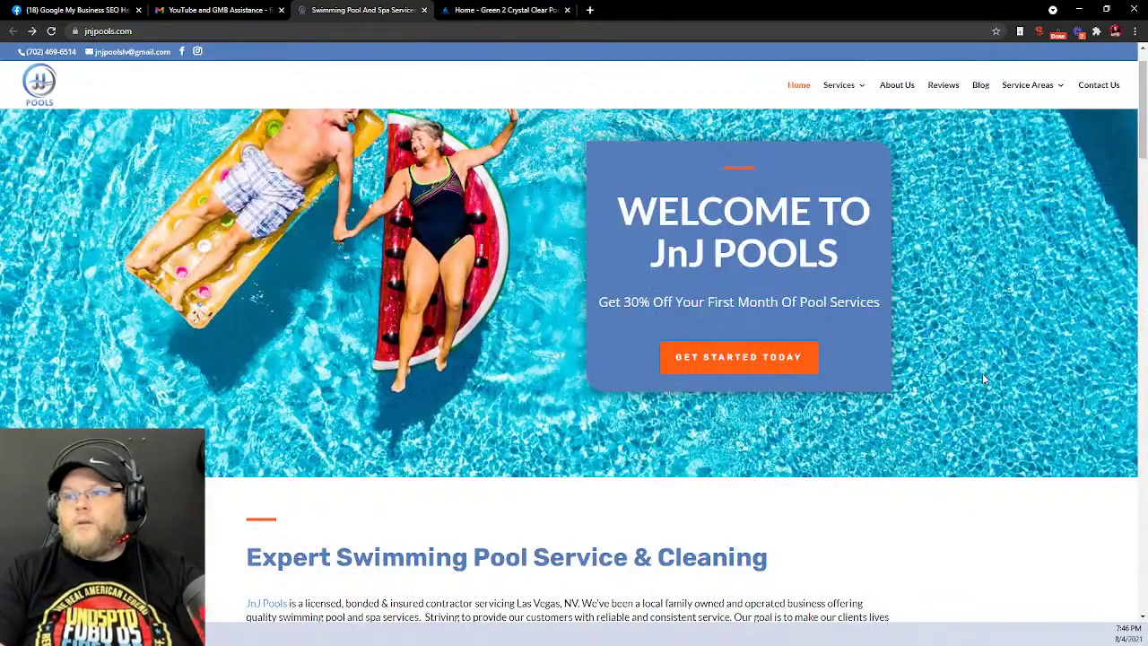
key(ctrl+a)
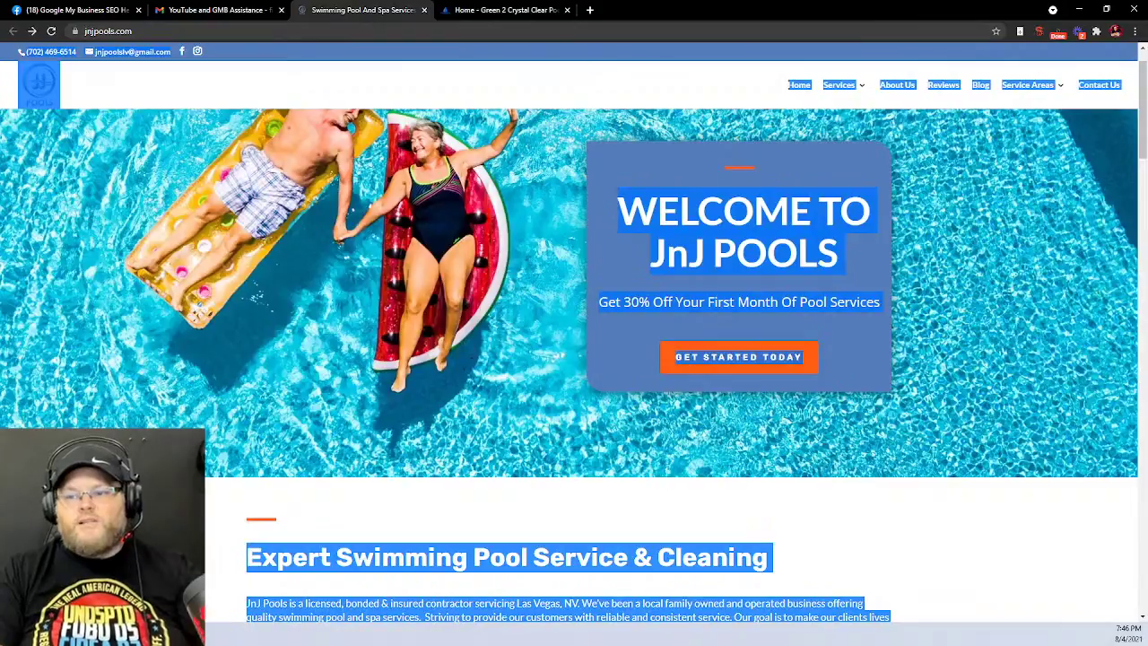
right_click(1020, 33)
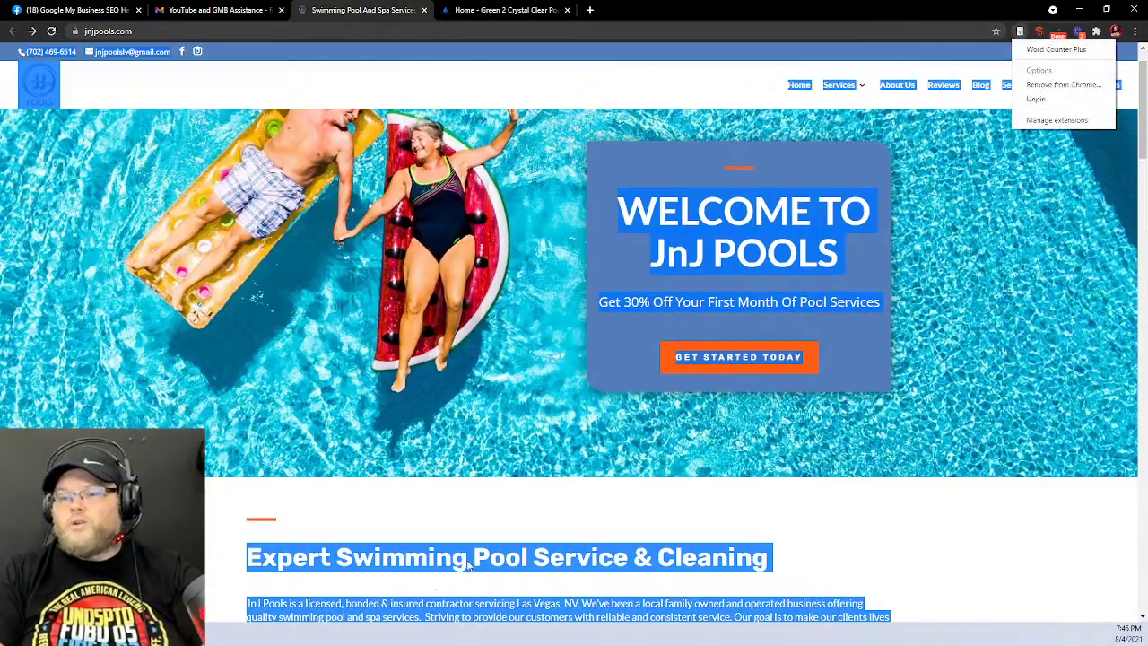
right_click(486, 548)
click(502, 527)
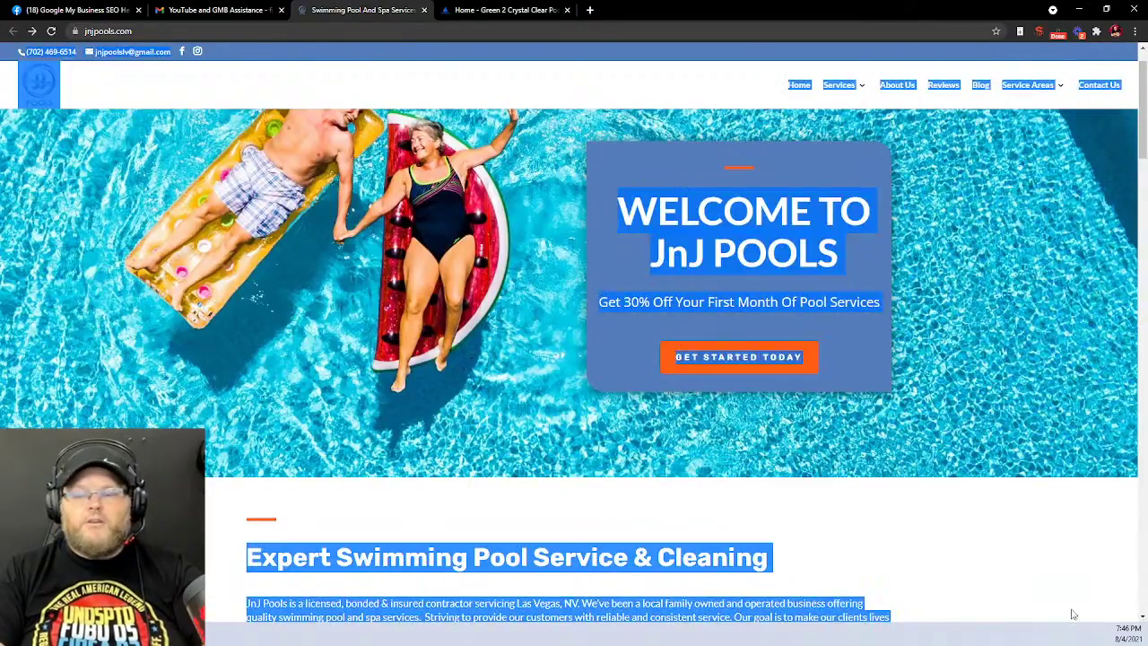
click(956, 165)
Open the Maintenance service page and count the words of its entire text with Word Counter Plus
mouse_move(858, 85)
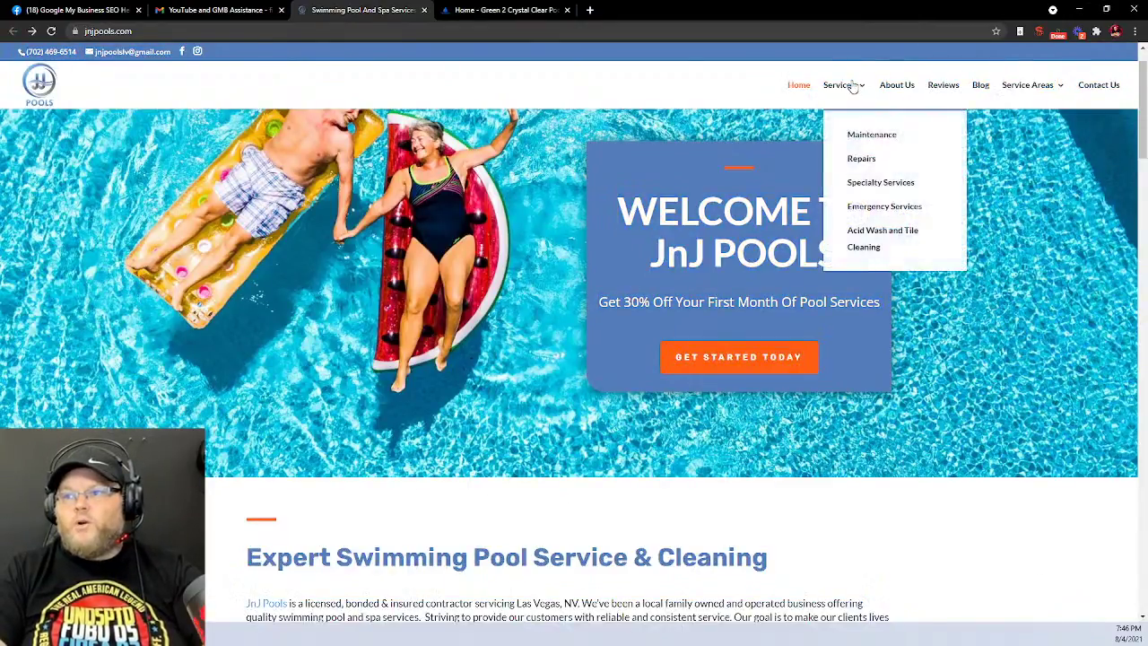
click(862, 136)
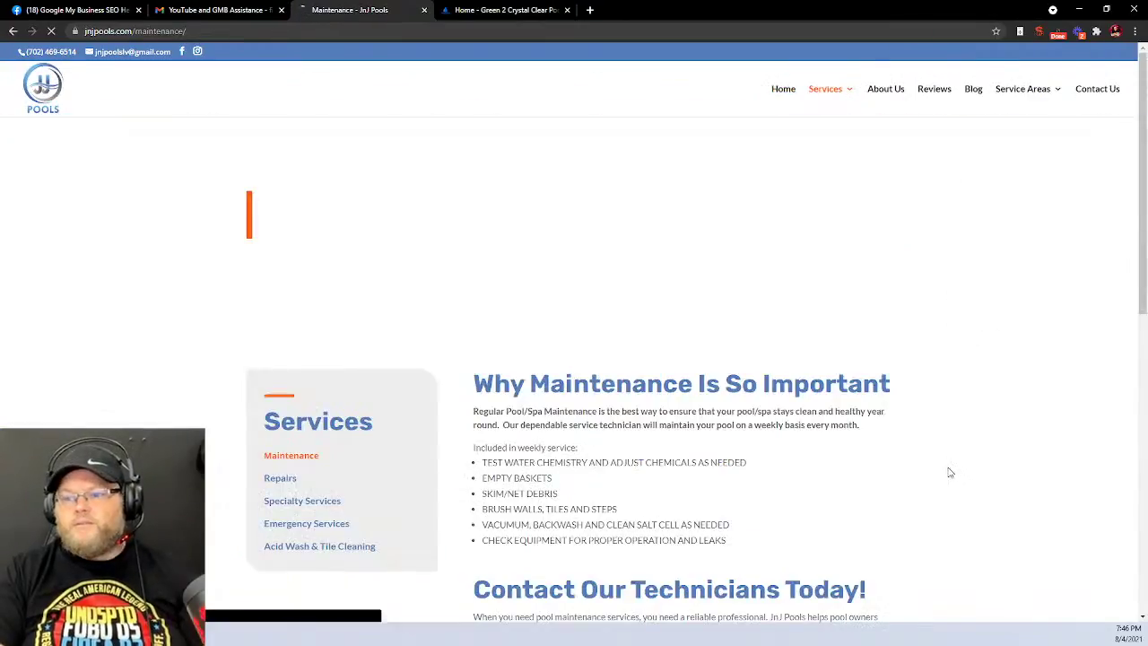
key(ctrl+a)
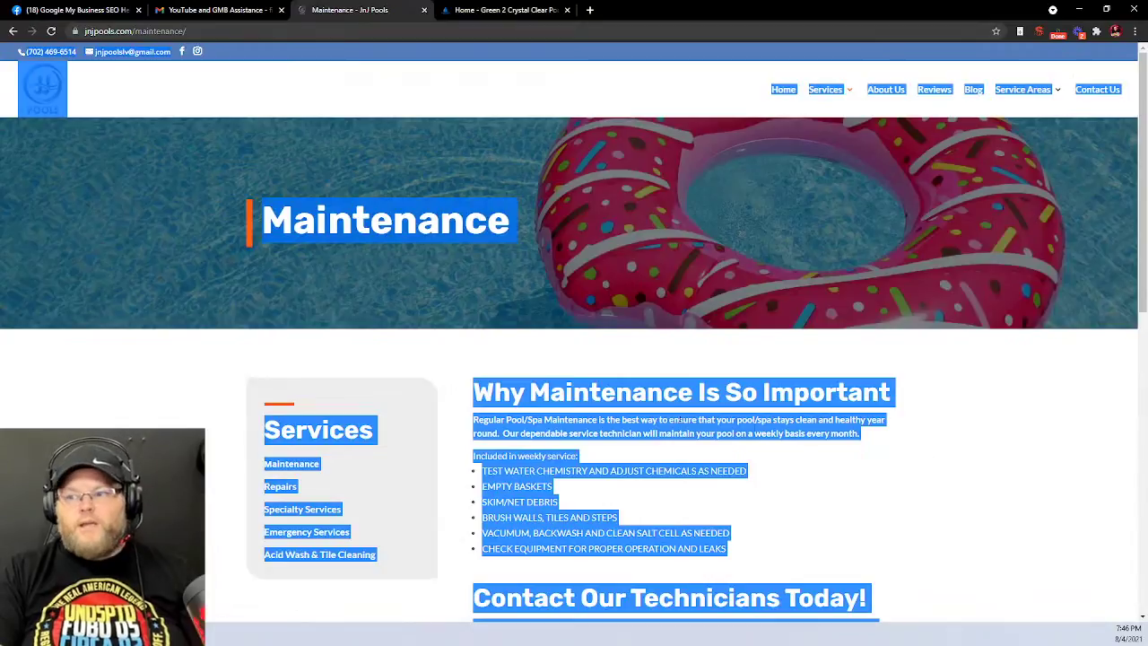
right_click(529, 406)
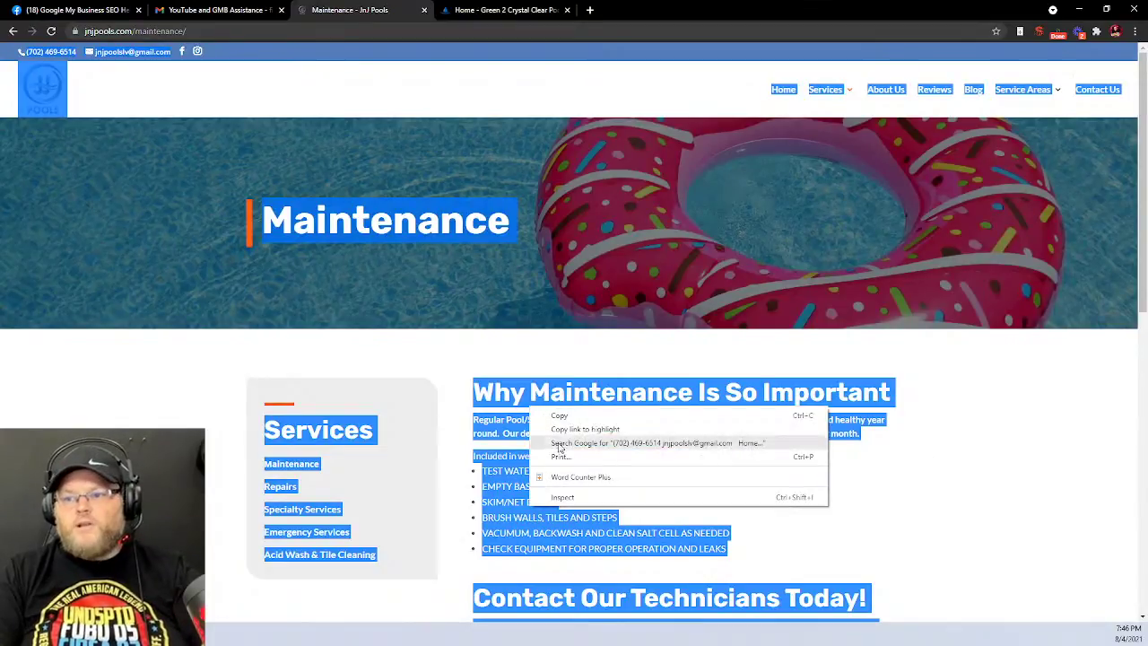
click(570, 485)
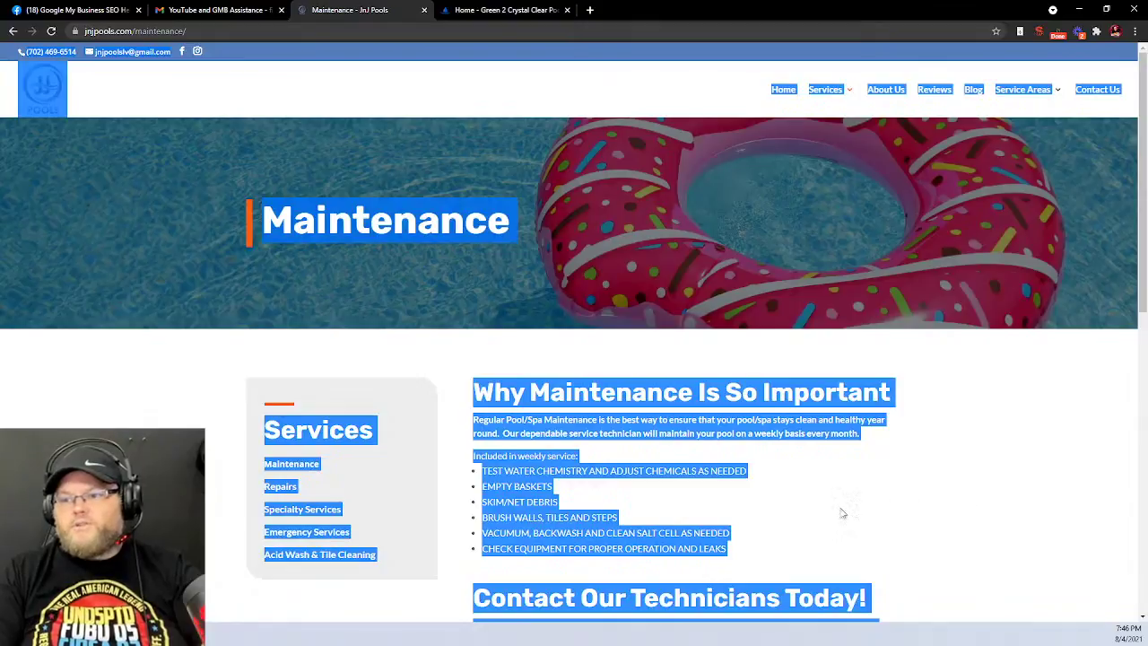
Clear the text selection and look over the Maintenance page's content down to its call-to-action section
click(697, 431)
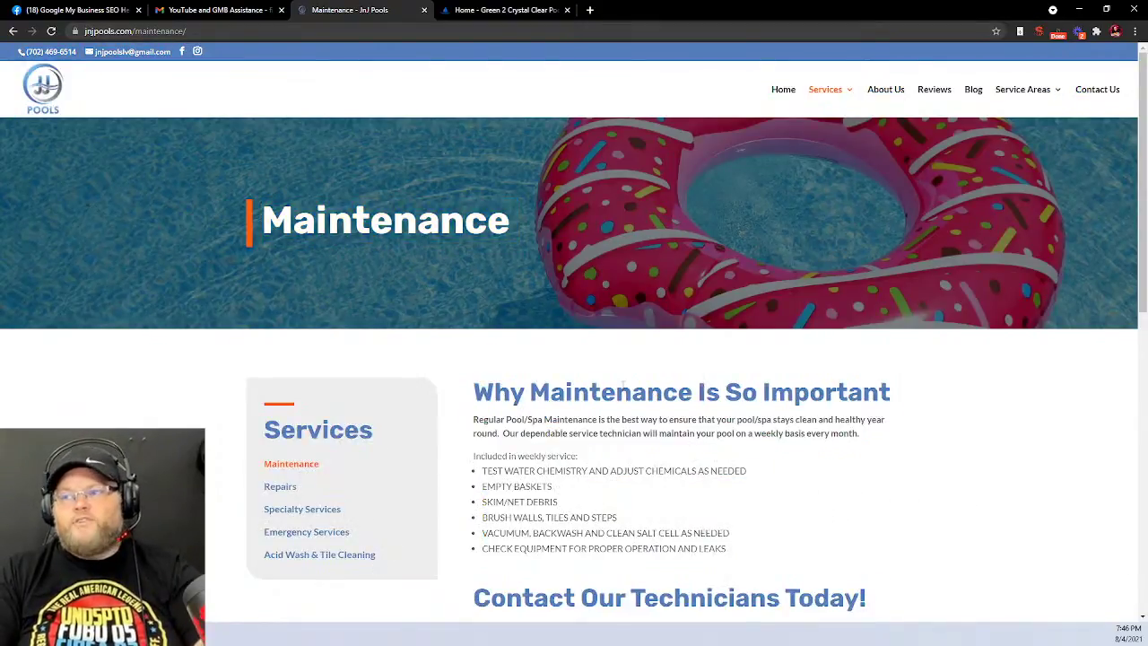
scroll(622, 384, down, 7)
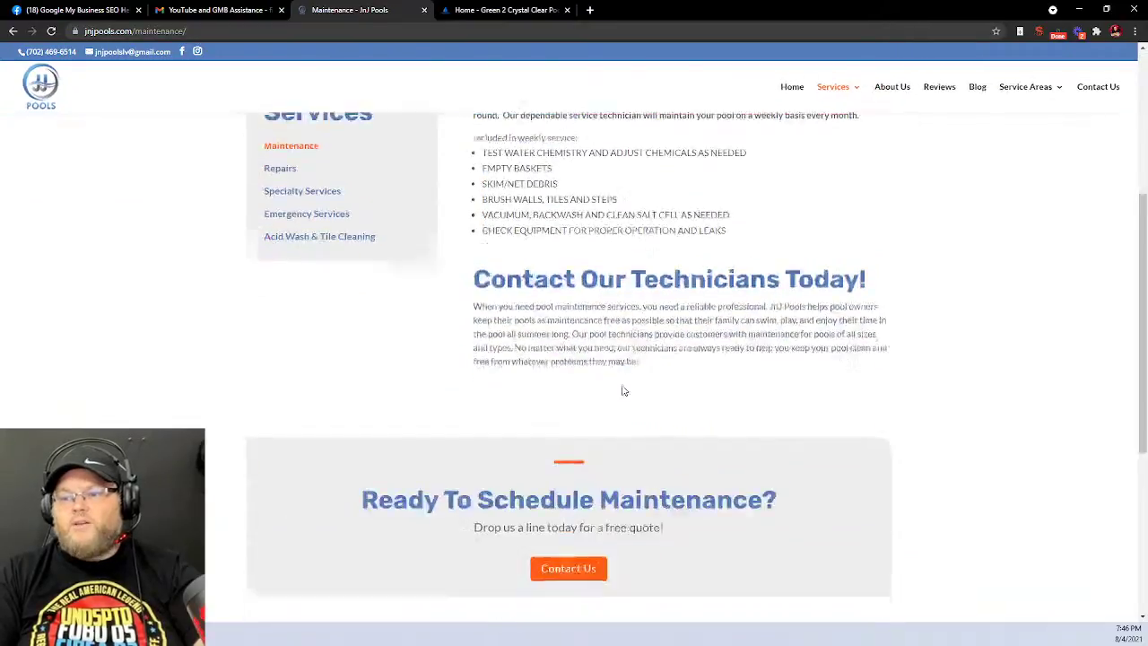
scroll(622, 388, up, 8)
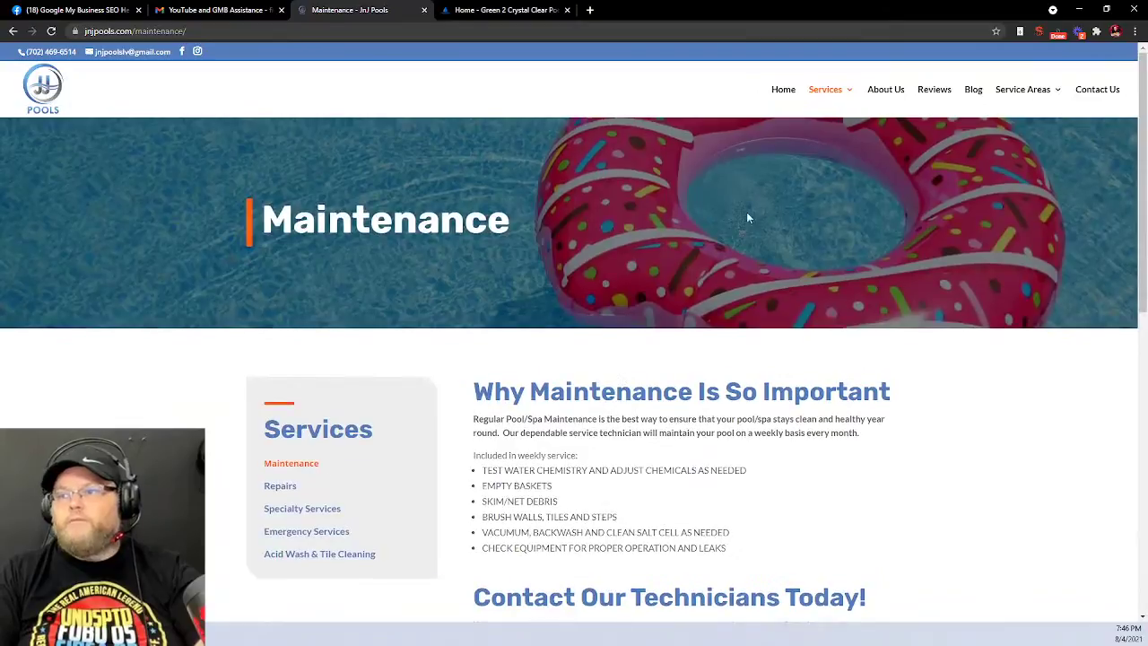
Open the Repairs service page, look over its content and highlight the "Repairs" page heading
mouse_move(837, 98)
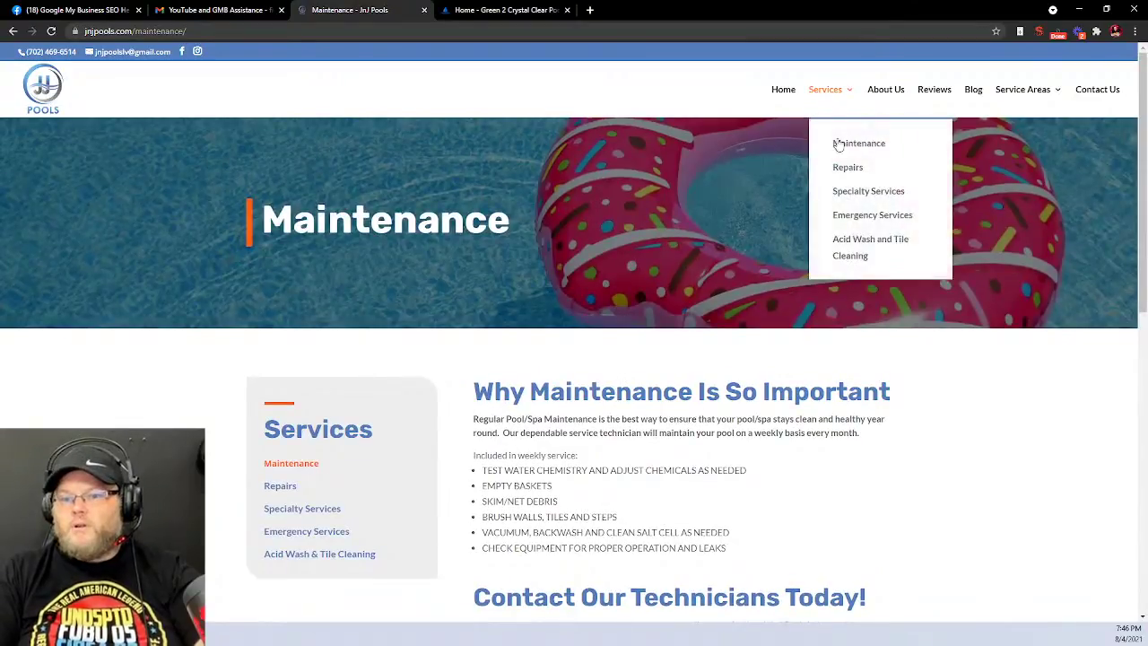
click(848, 169)
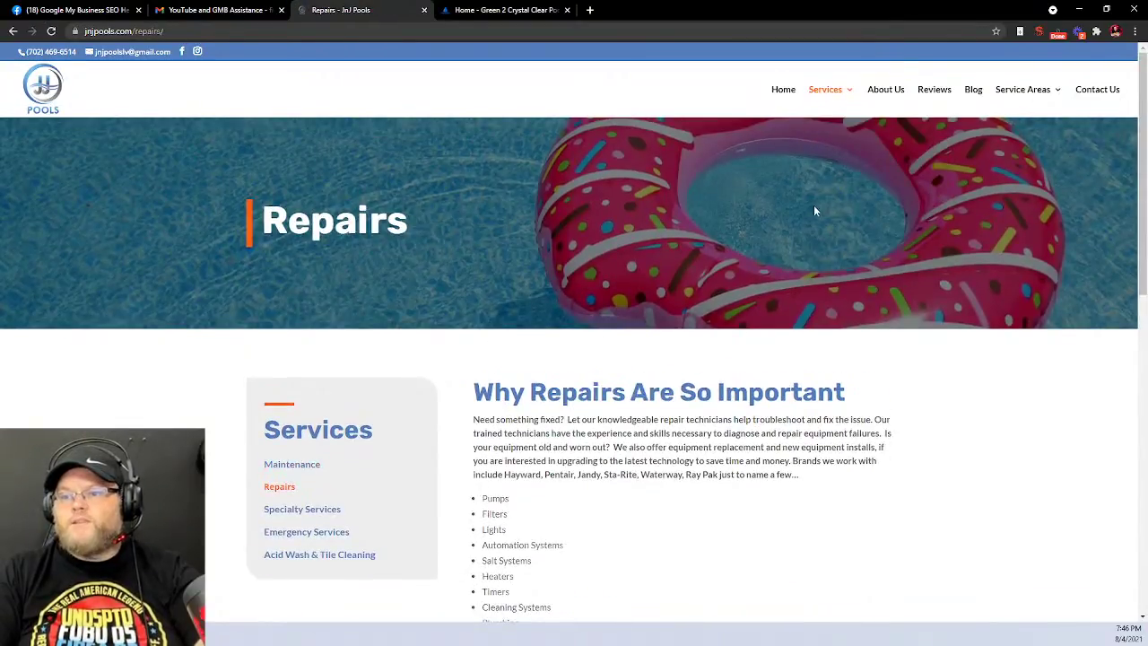
scroll(811, 212, down, 7)
scroll(801, 216, up, 5)
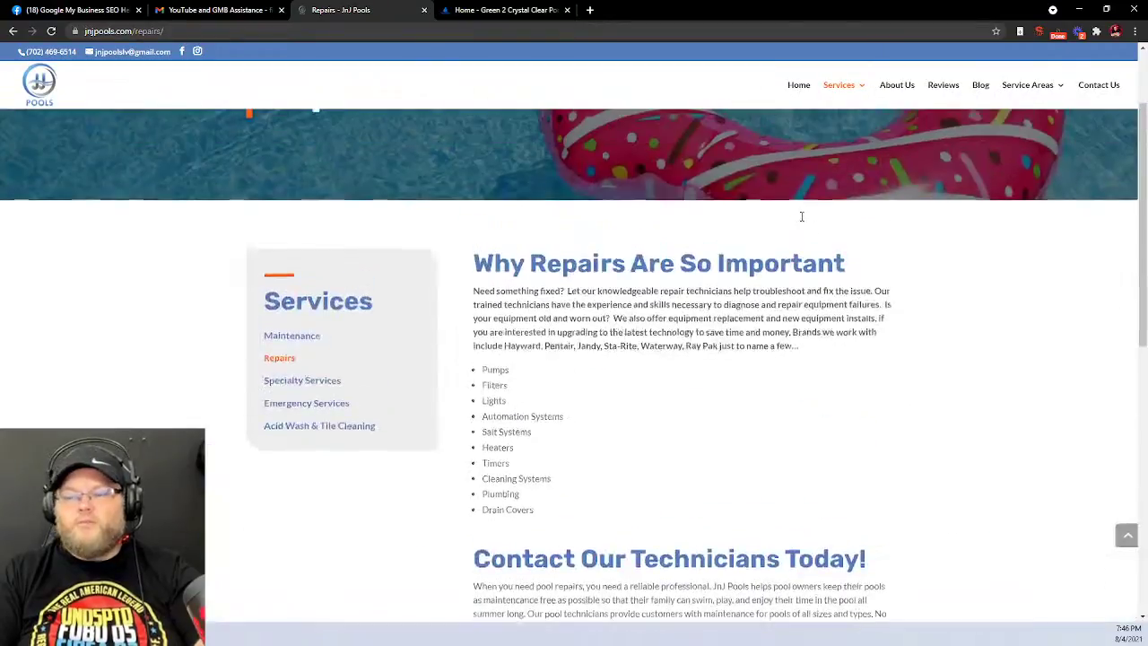
scroll(802, 216, up, 2)
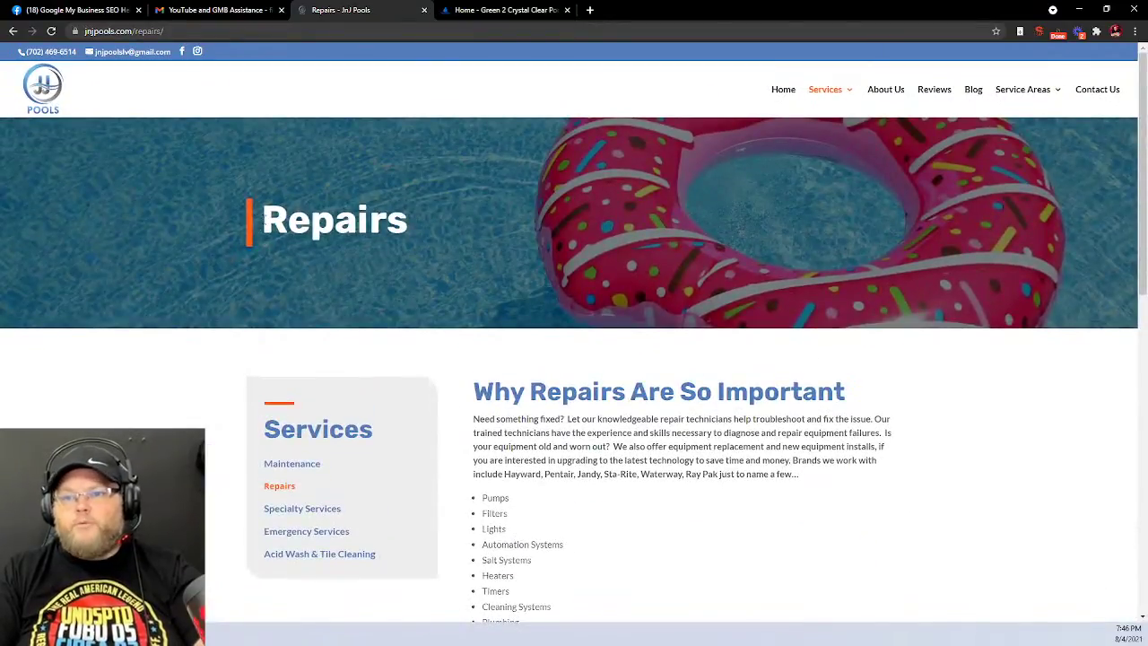
drag(268, 218, 422, 227)
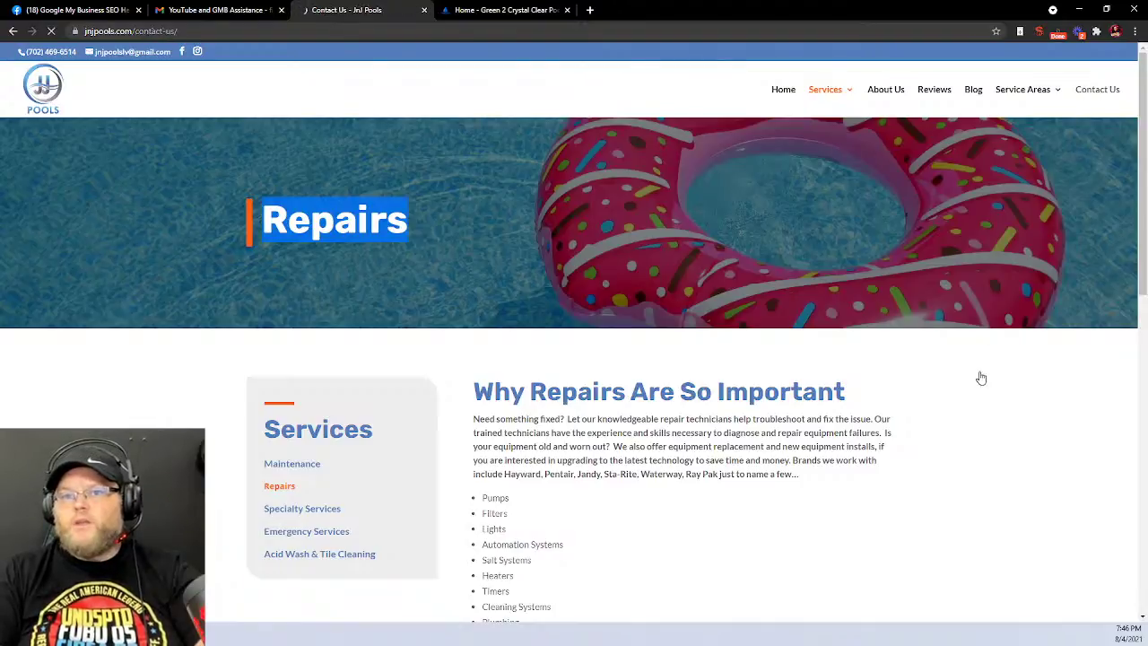
Look over the Contact Us page's form and map, and open the Gibson Springs, NV service-area page
scroll(979, 379, down, 4)
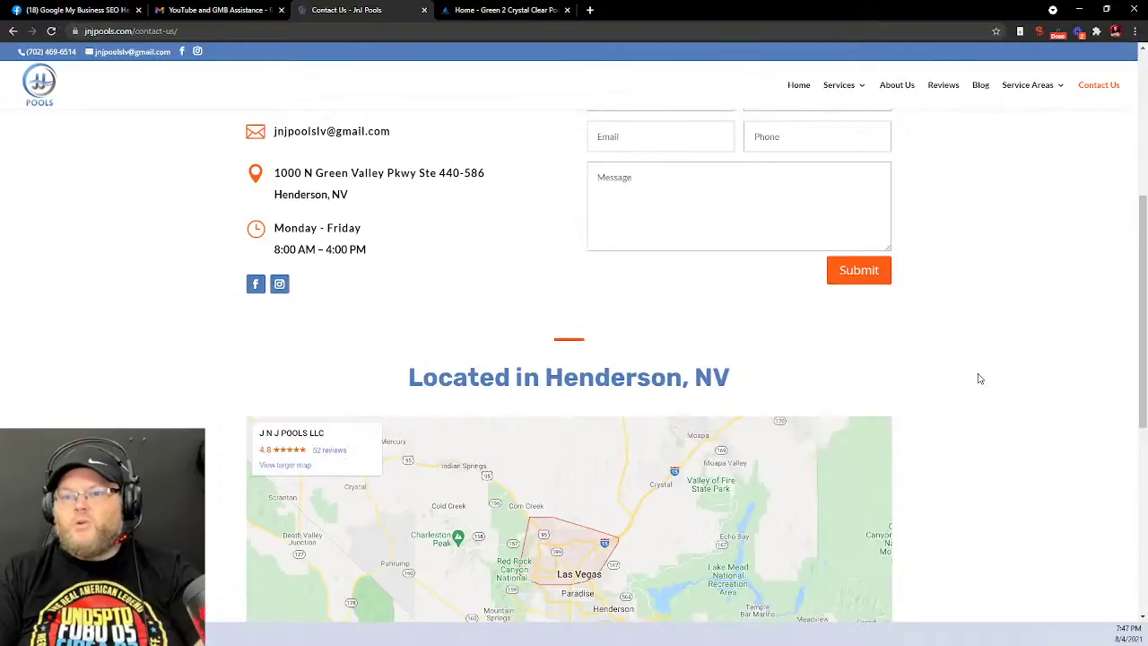
scroll(979, 379, up, 4)
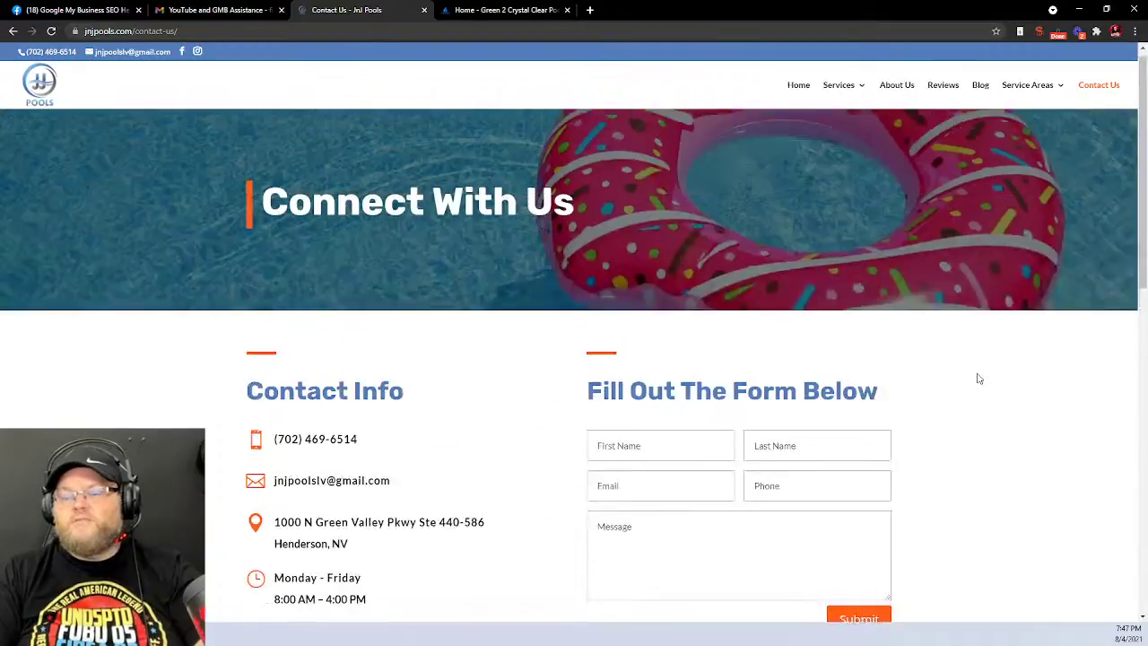
mouse_move(1033, 102)
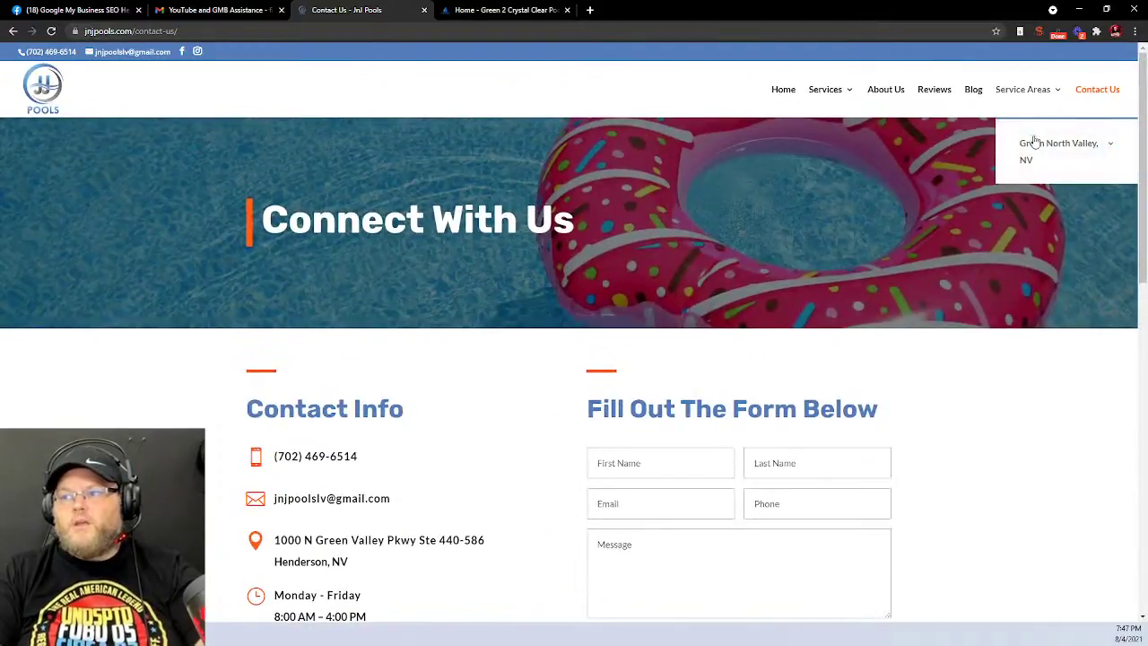
mouse_move(1033, 146)
click(916, 145)
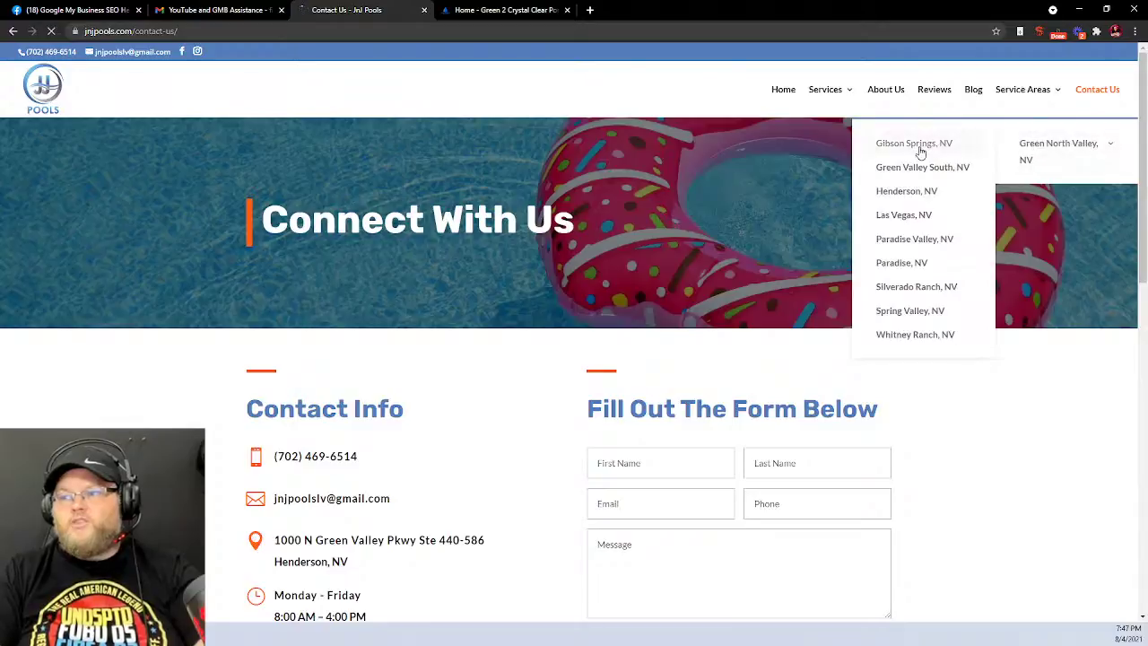
Examine the location-specific service headings and text on the Gibson Springs page, through Acid Wash & Tile Cleaning
scroll(849, 471, down, 5)
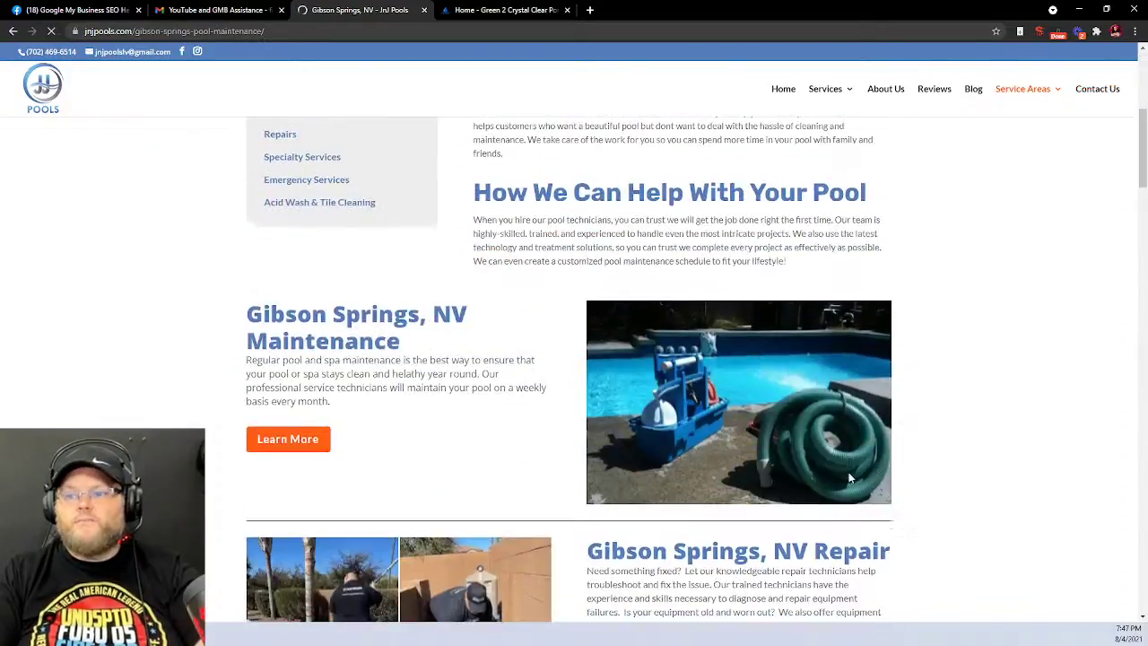
scroll(848, 472, down, 5)
scroll(849, 478, down, 5)
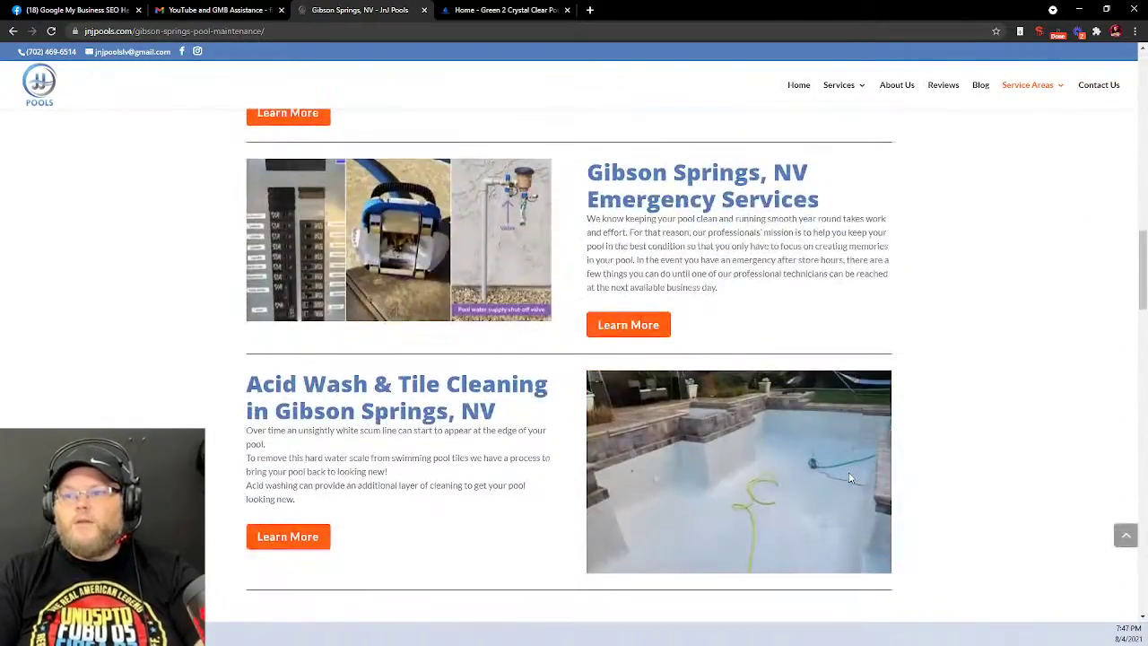
drag(606, 173, 803, 173)
scroll(1040, 309, down, 6)
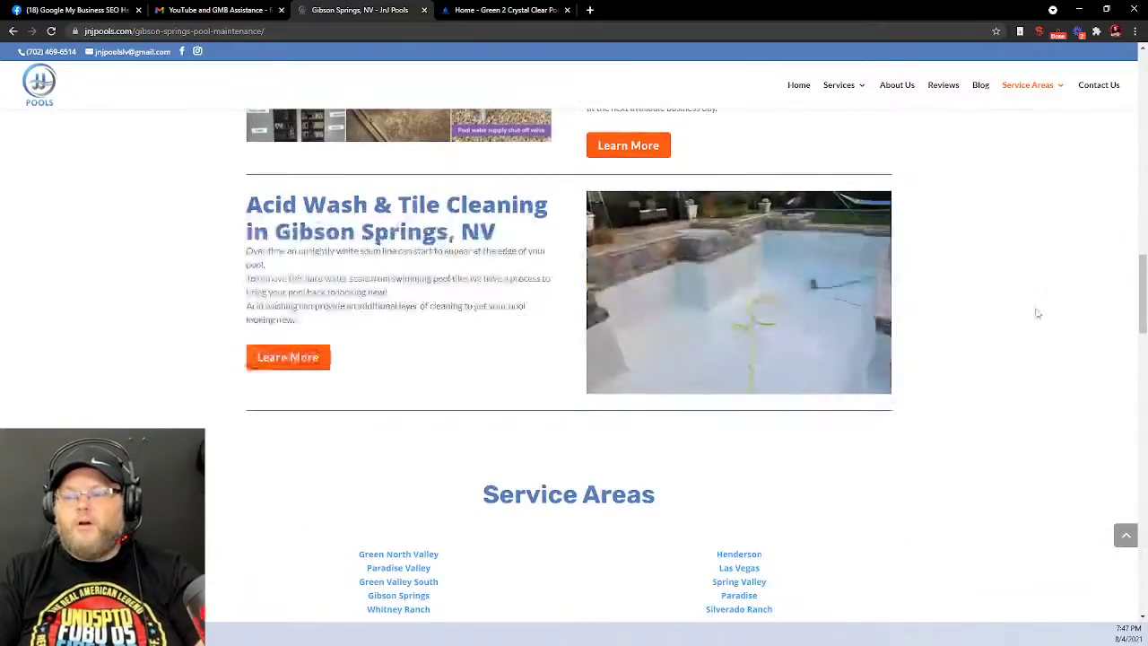
Review the Gibson Springs page's local attractions, Top Sights by Interests, embedded map and footer, and return to its heading
scroll(1030, 304, down, 15)
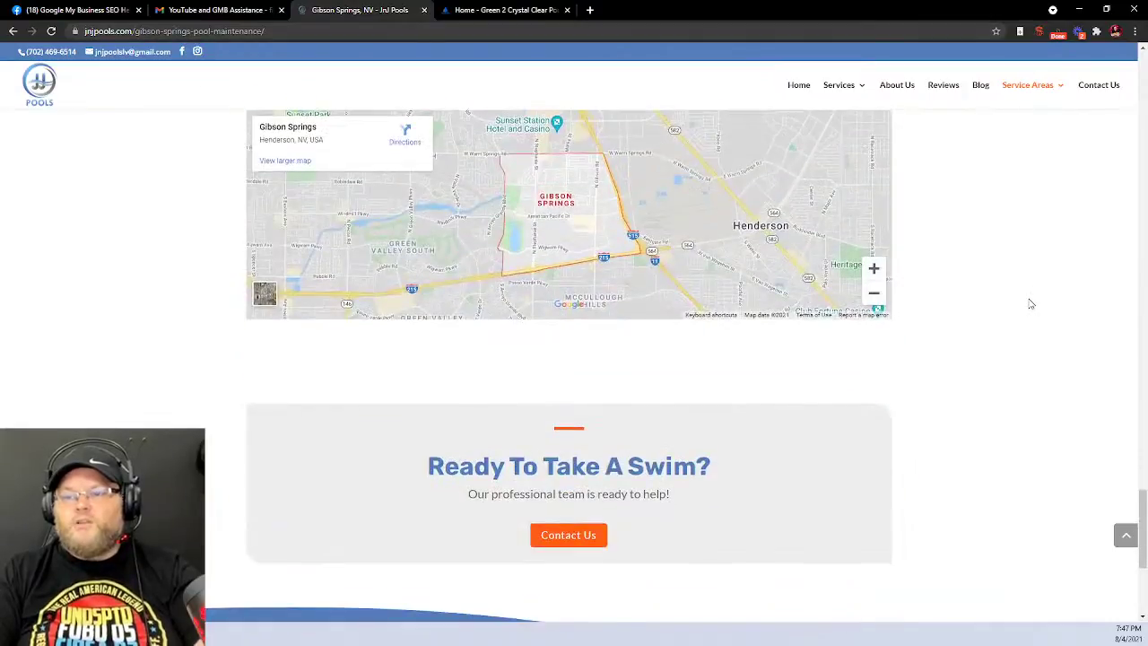
scroll(1030, 304, down, 4)
scroll(1031, 304, up, 7)
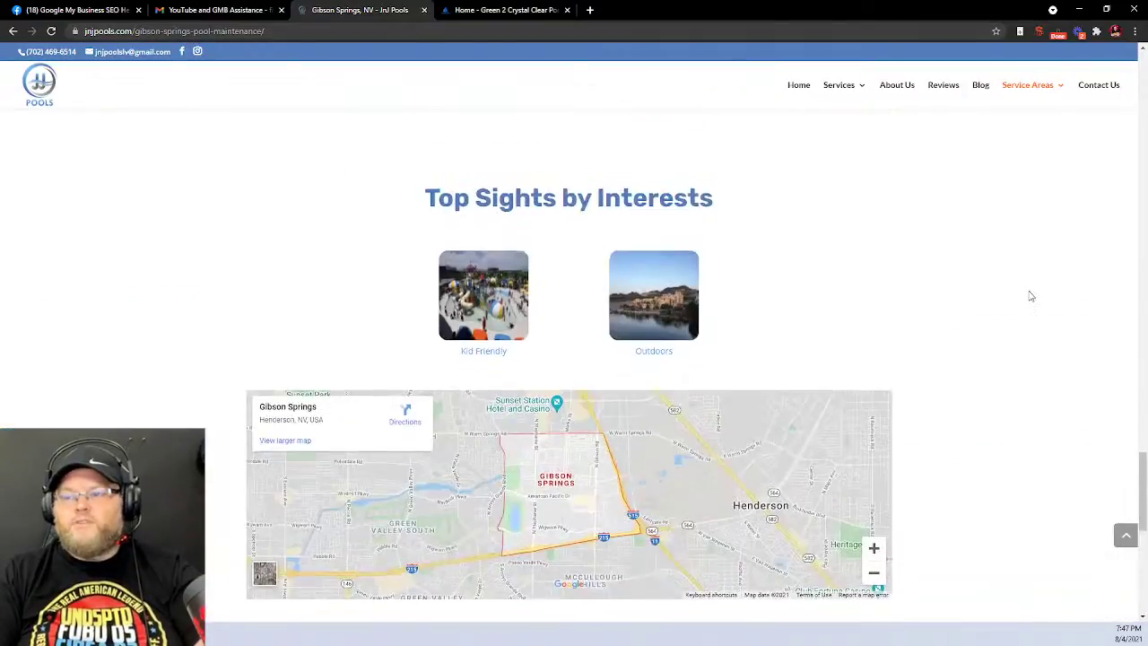
scroll(1030, 296, down, 2)
scroll(1030, 295, down, 3)
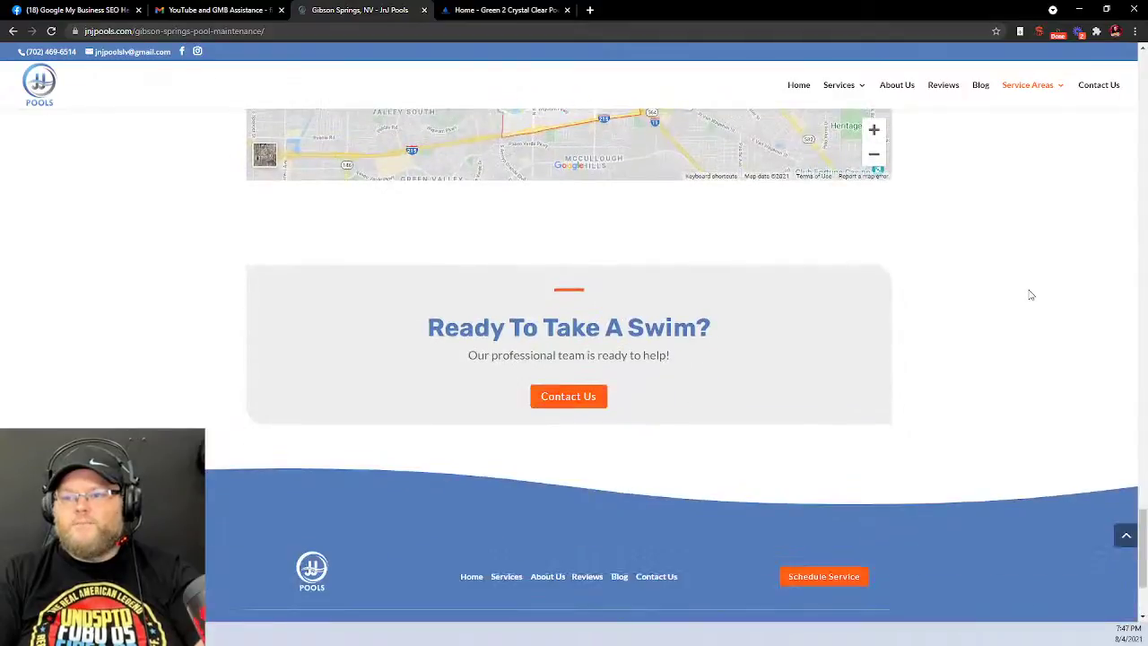
scroll(1030, 295, up, 8)
scroll(1030, 295, up, 12)
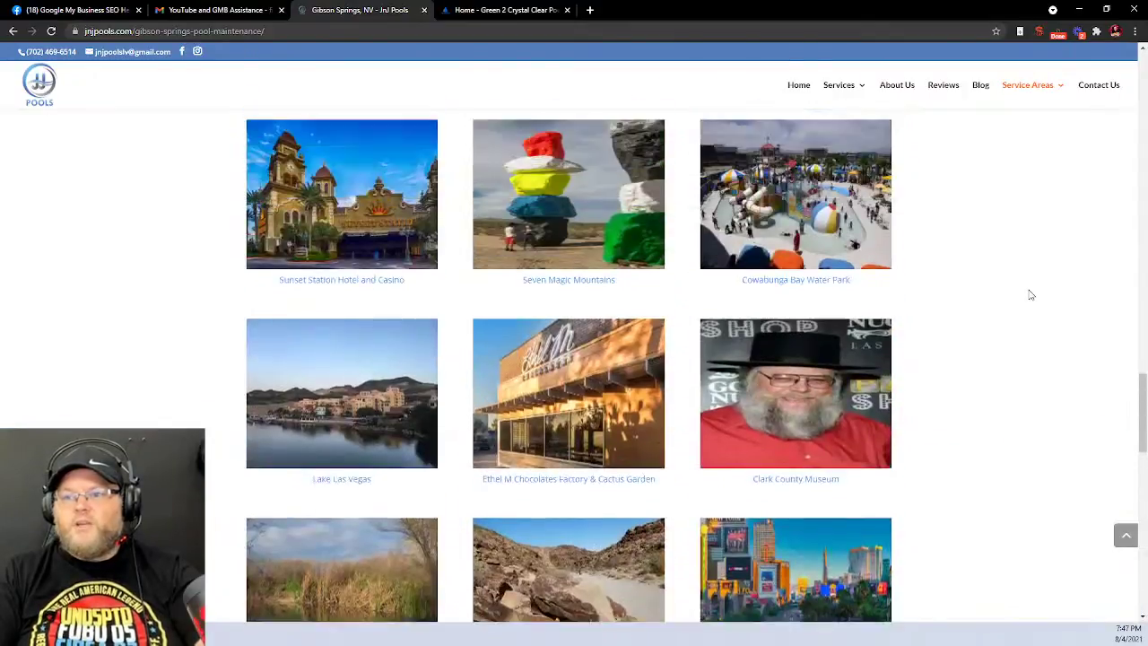
scroll(1030, 295, up, 8)
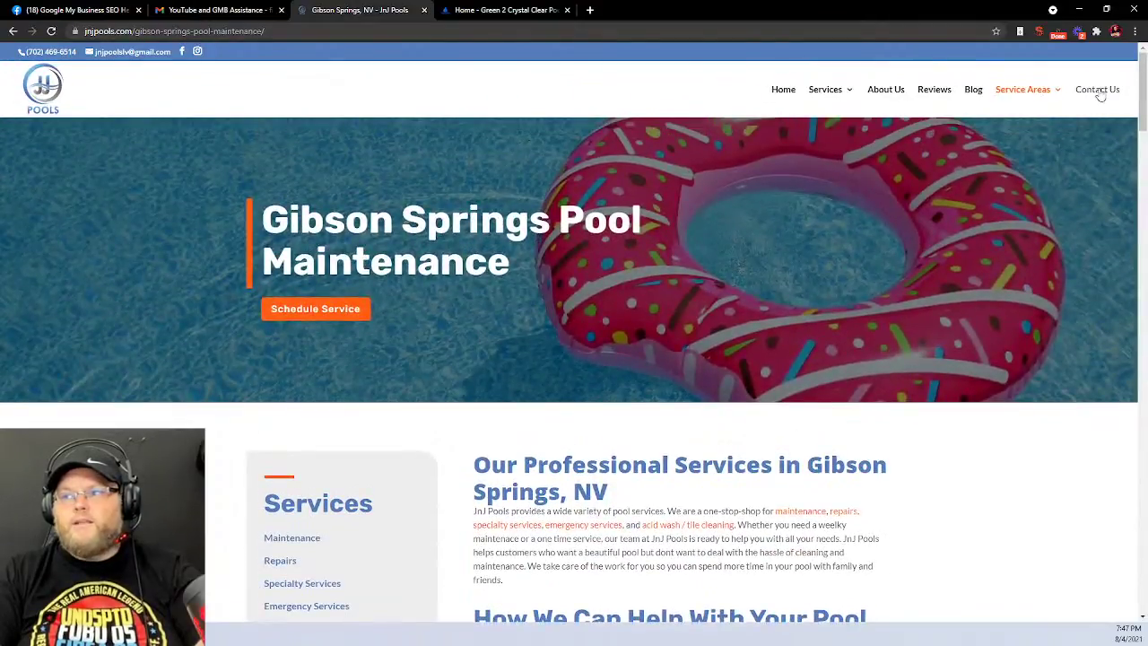
Return to the home page and look over its sections from the welcome banner down to the embedded service-area map
click(783, 90)
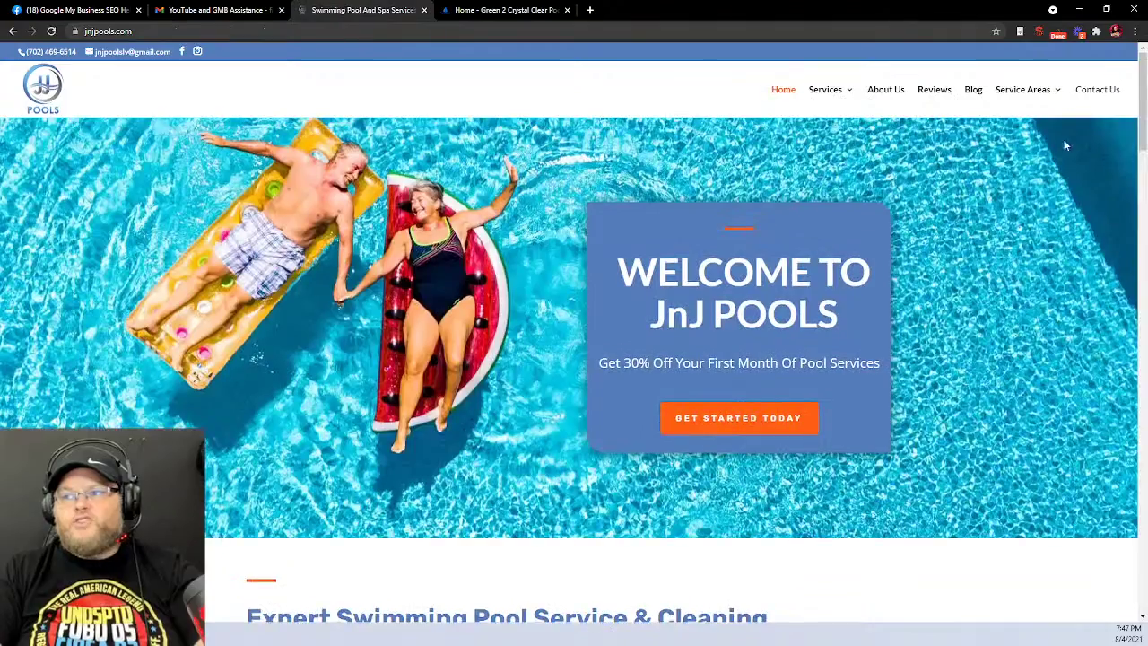
scroll(1088, 240, down, 6)
scroll(1088, 239, down, 15)
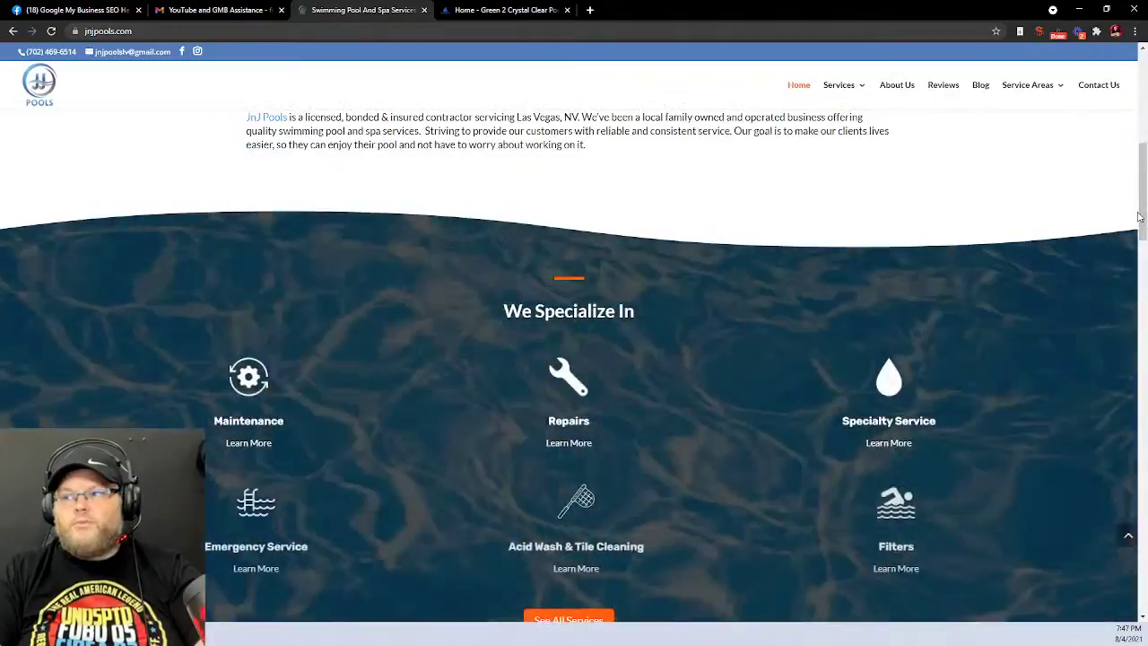
scroll(1086, 441, up, 10)
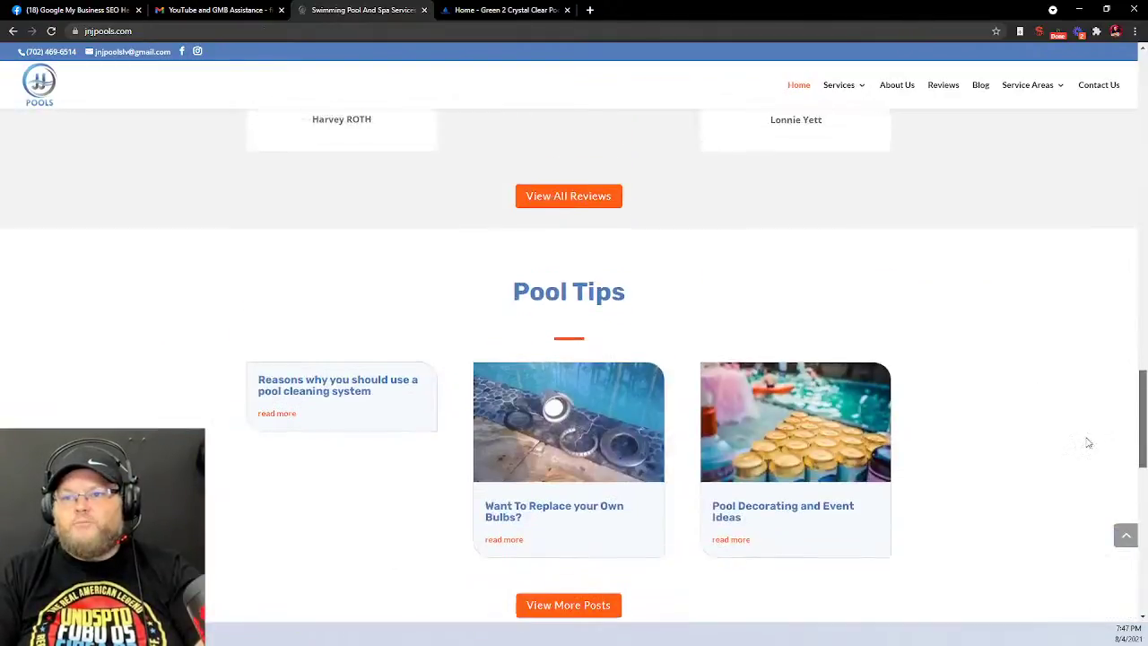
scroll(1055, 554, down, 6)
scroll(1061, 492, up, 2)
scroll(1062, 491, down, 1)
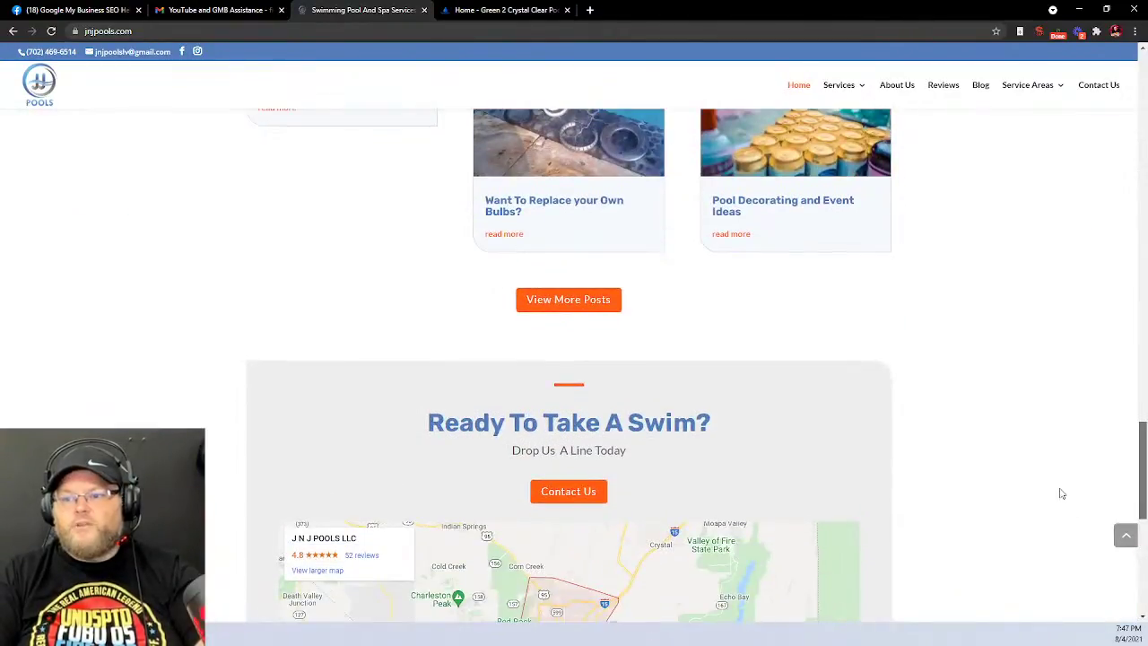
scroll(1053, 506, up, 15)
scroll(1016, 438, down, 6)
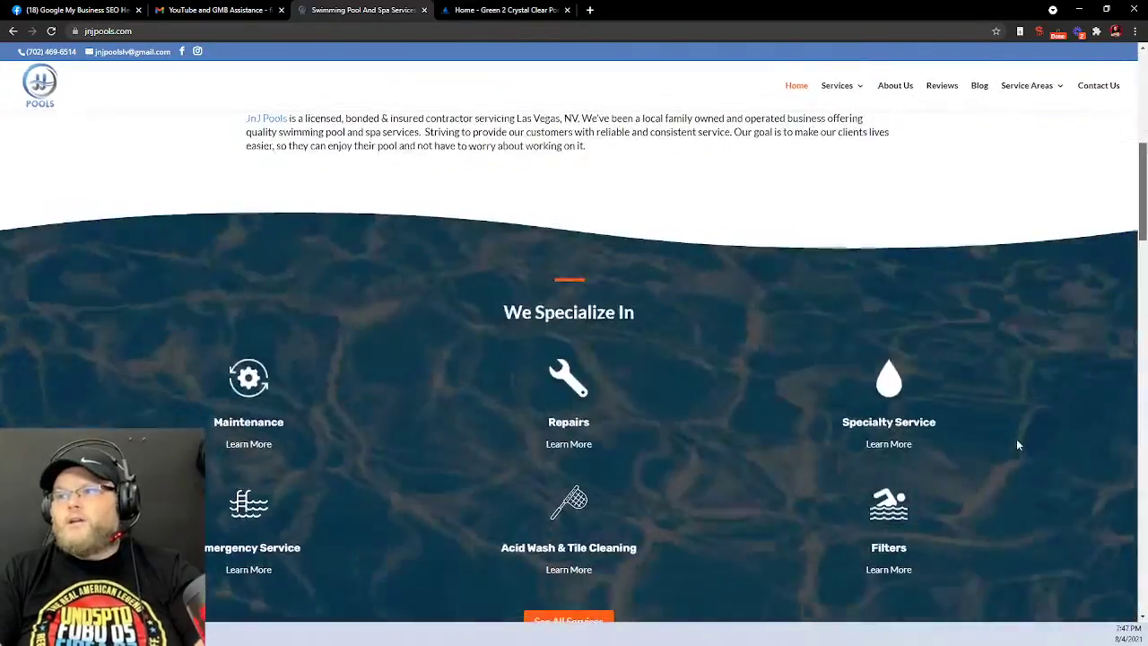
scroll(1009, 399, up, 4)
scroll(996, 388, down, 3)
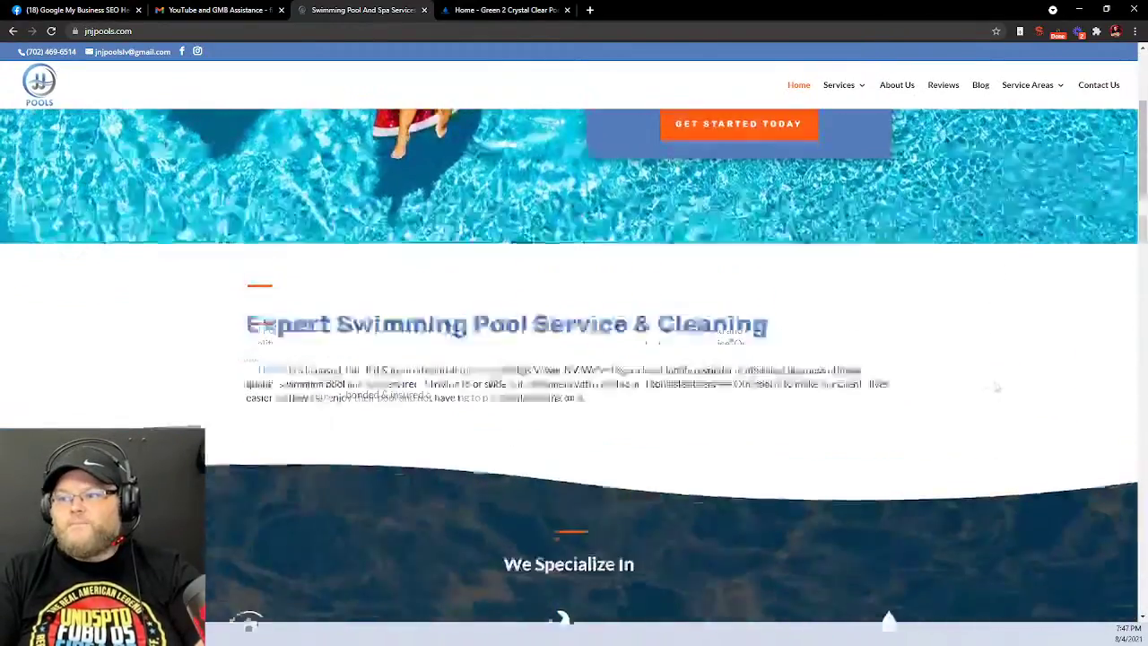
drag(1142, 206, 1140, 534)
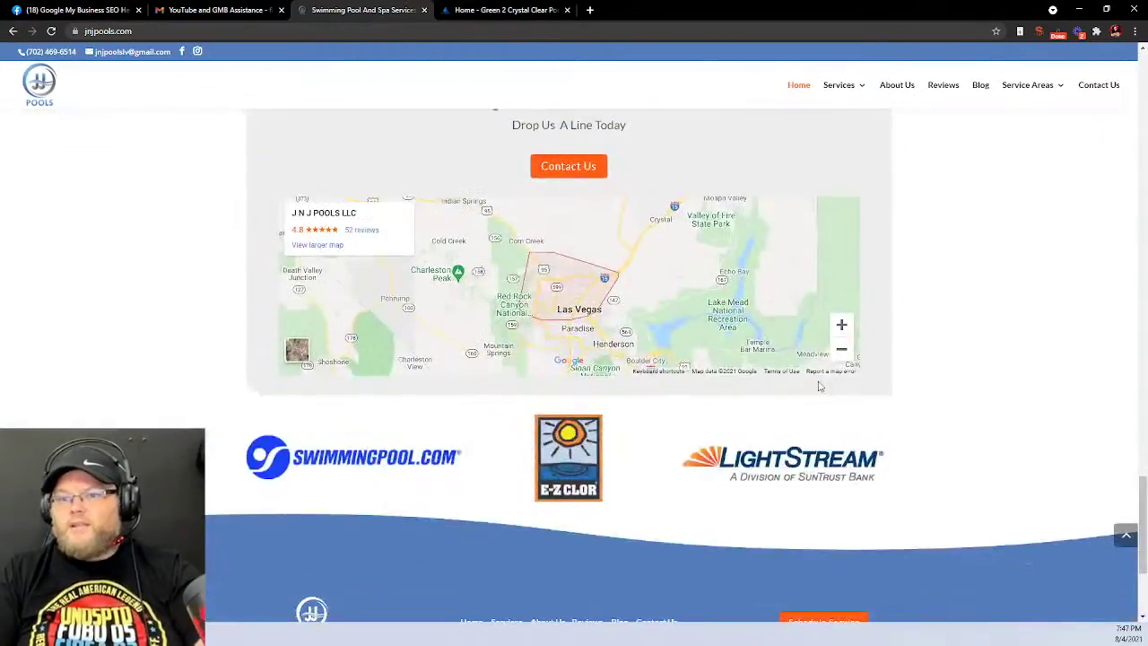
Open the JnJ Pools listing in Google Maps from the embedded map and read through its customer reviews
click(320, 243)
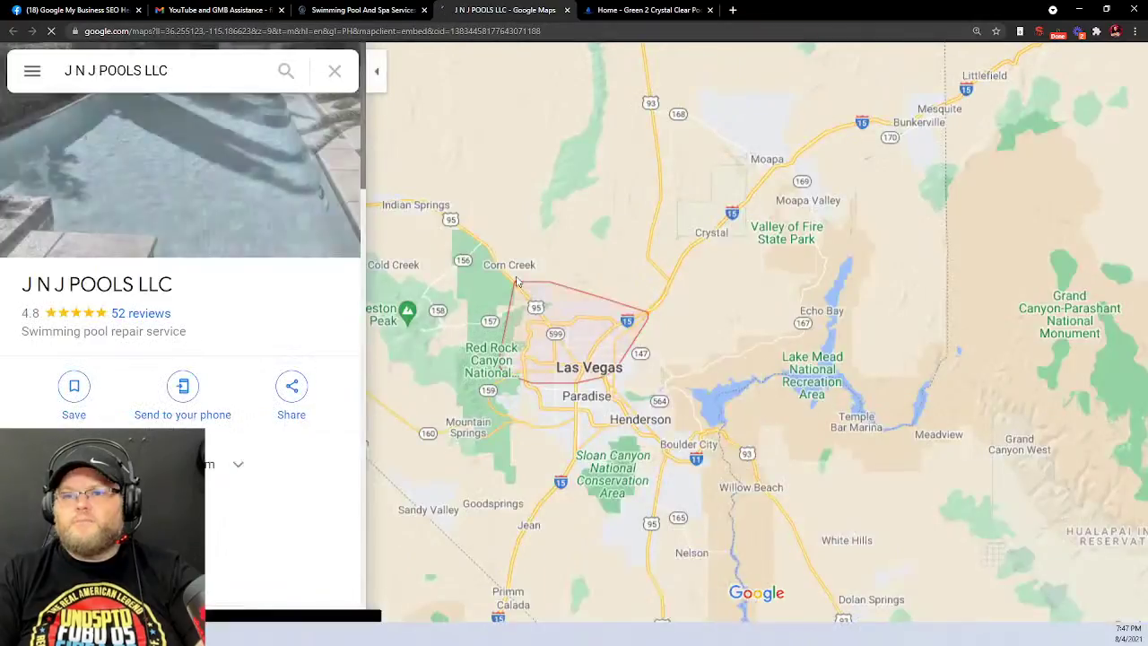
click(143, 313)
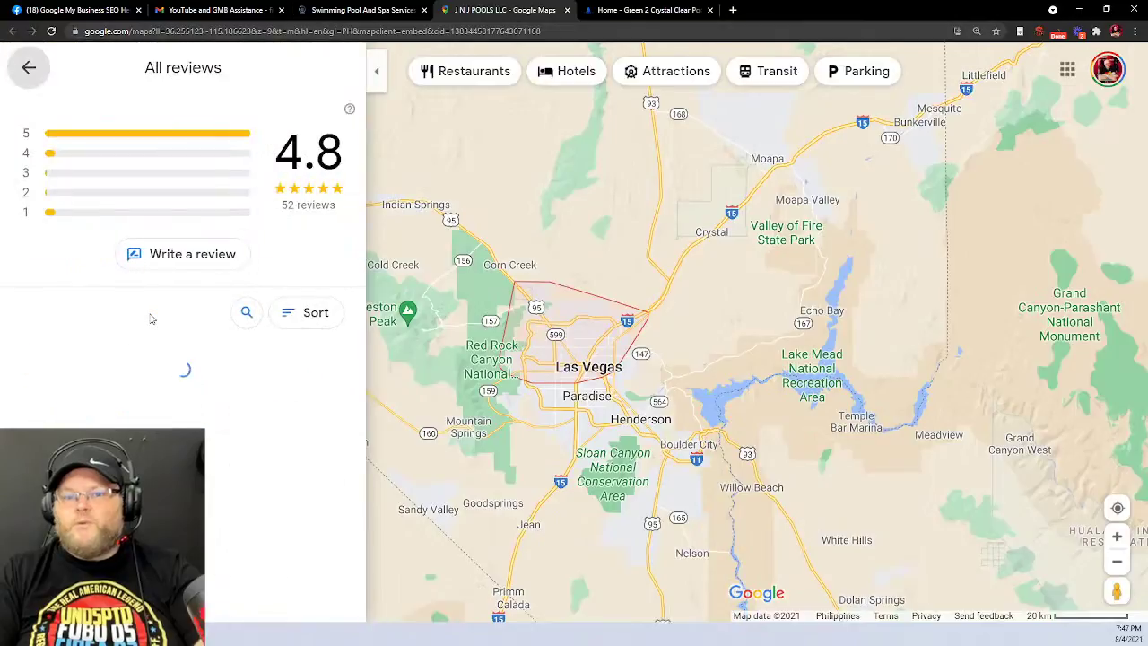
scroll(189, 320, down, 3)
scroll(188, 320, down, 10)
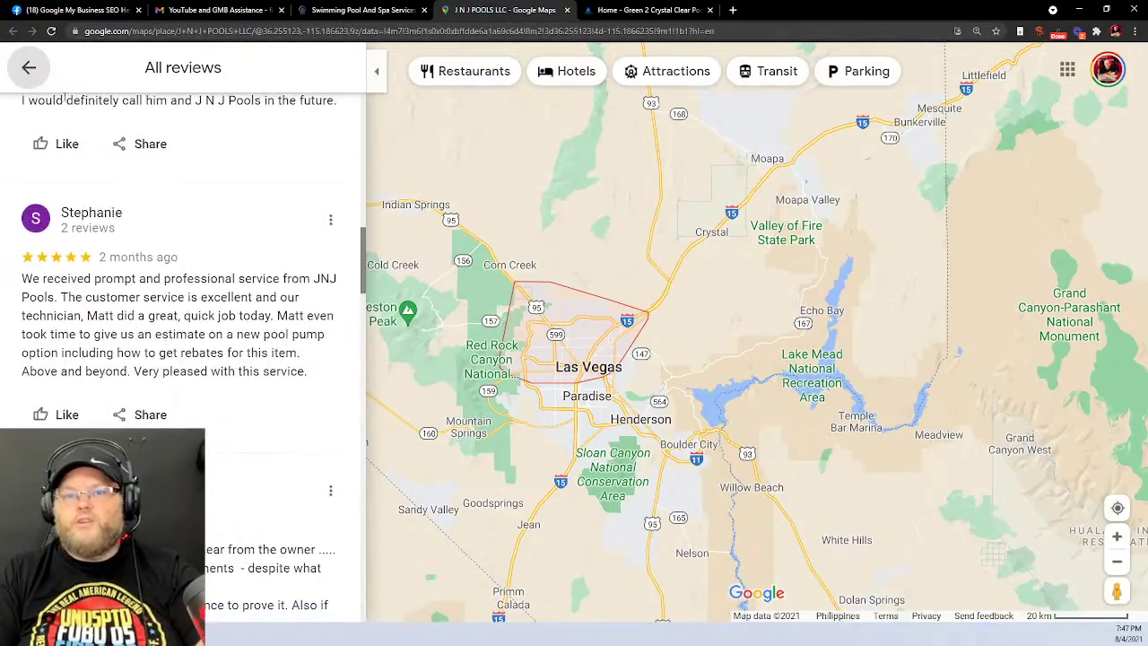
Like the first five customer reviews of the JnJ Pools listing, working upward from the fifth
click(60, 415)
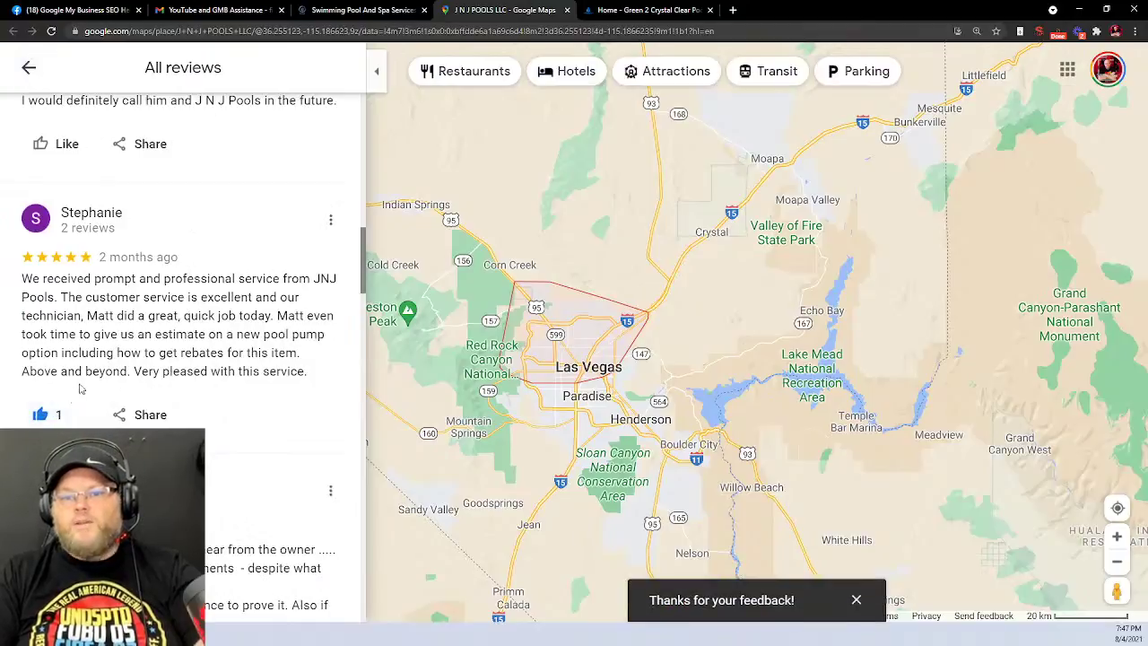
scroll(67, 386, up, 3)
click(64, 382)
scroll(164, 383, up, 3)
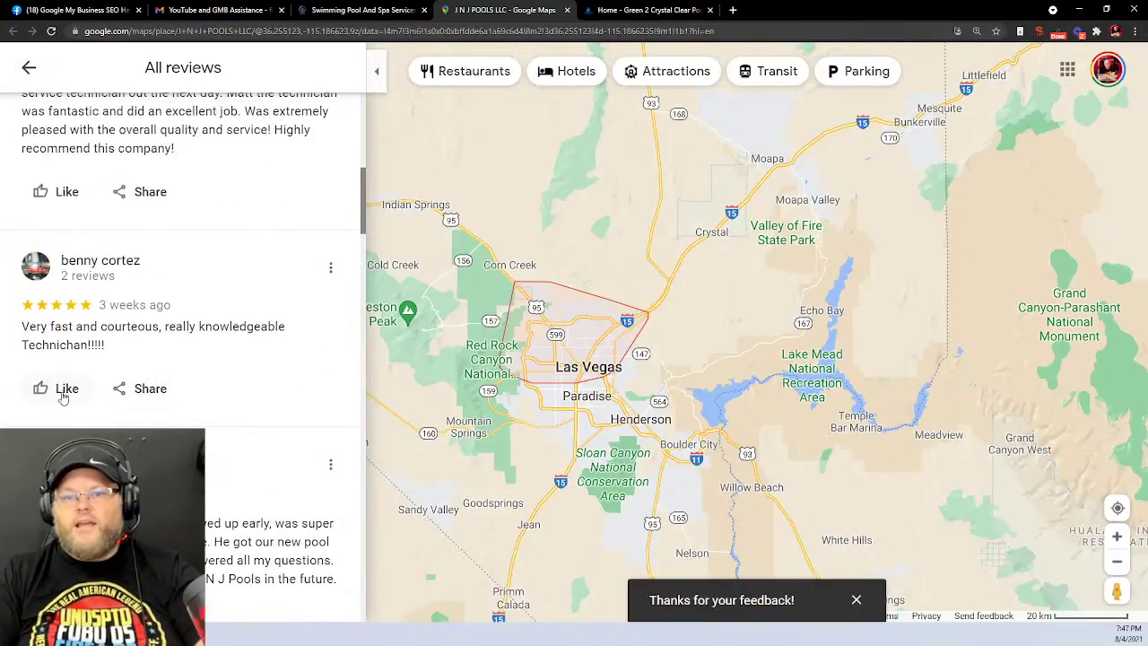
click(62, 388)
scroll(63, 388, up, 3)
click(50, 310)
scroll(145, 329, up, 3)
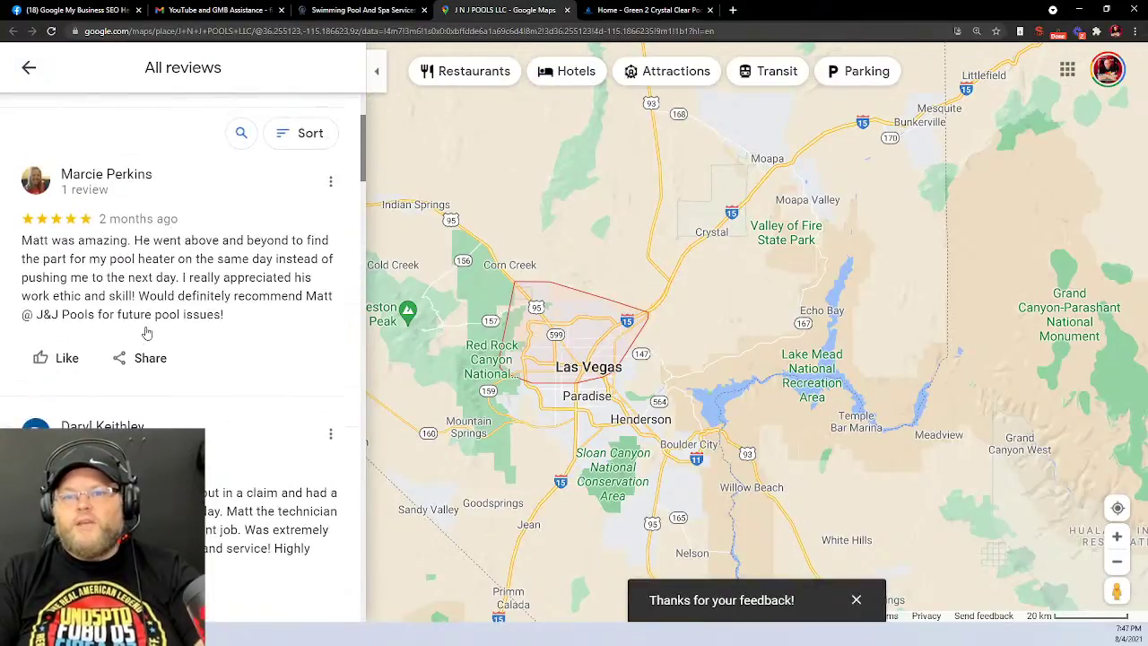
click(67, 358)
scroll(90, 338, up, 2)
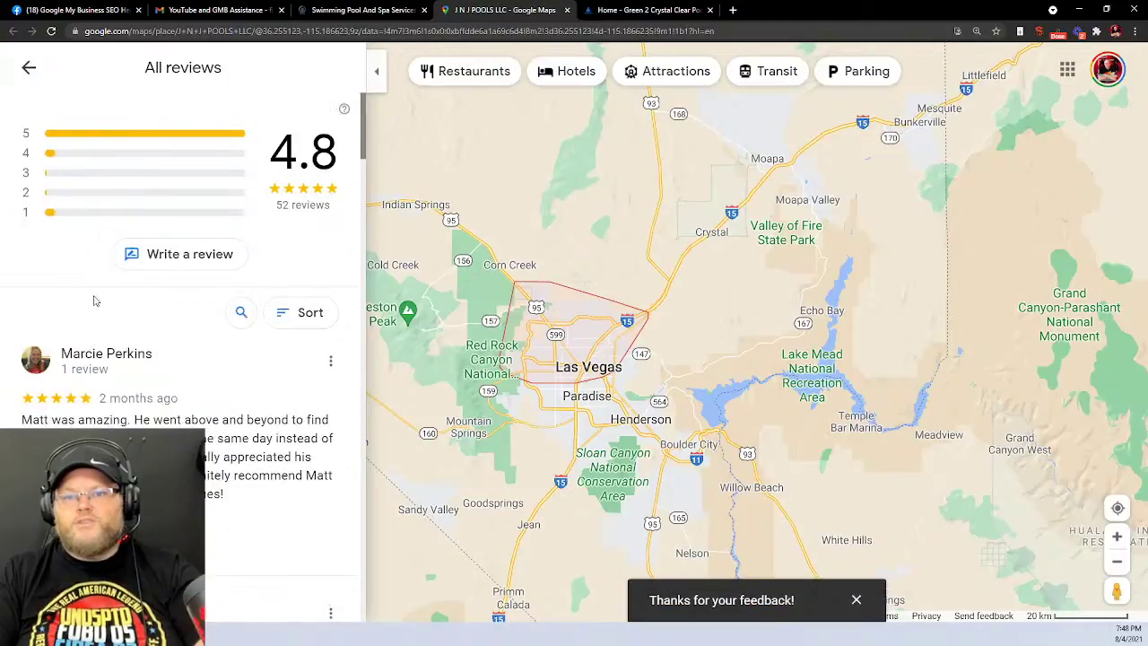
Leave the full reviews list, open the owner's Repairs Las Vegas post, read its text, and return to the listing
click(27, 68)
scroll(278, 286, down, 2)
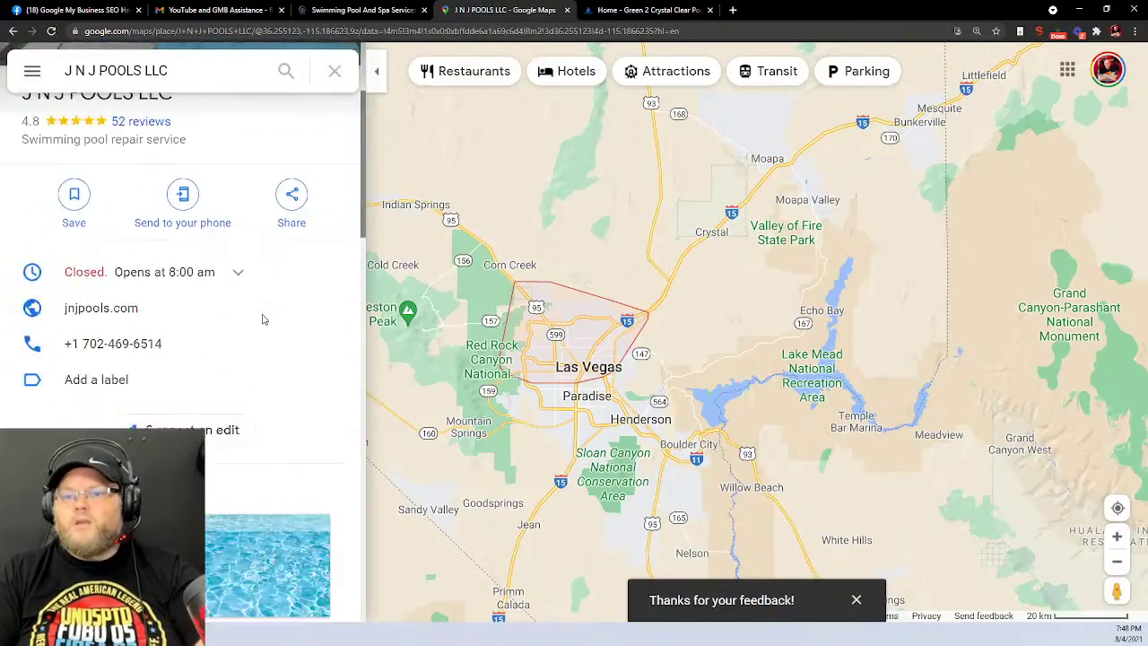
scroll(260, 317, down, 3)
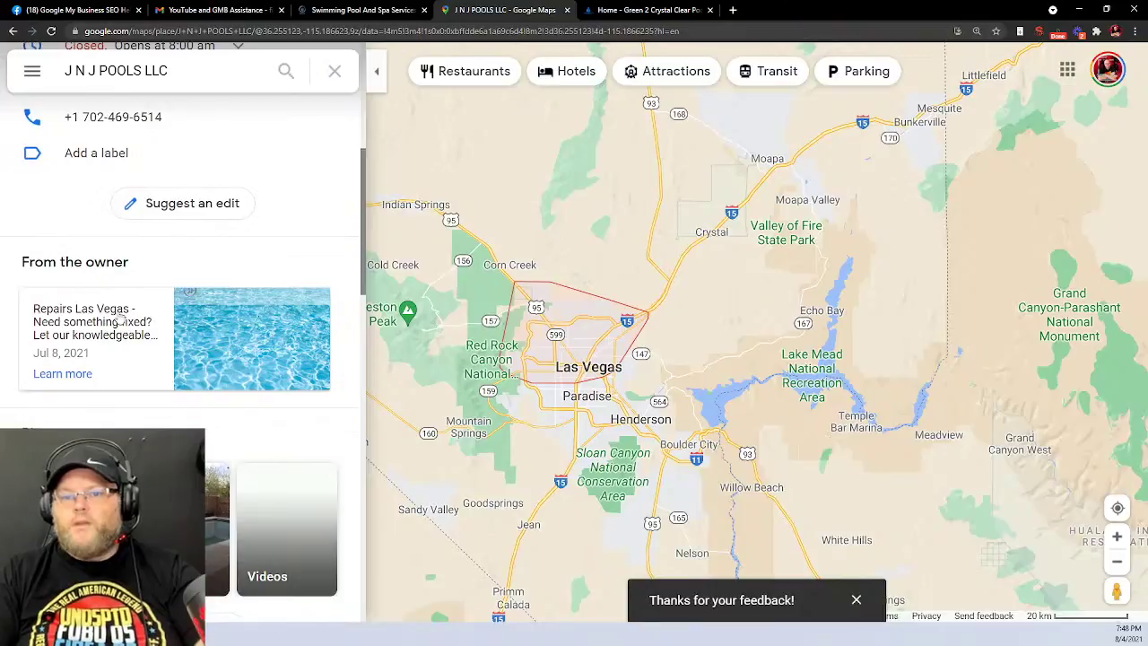
click(79, 323)
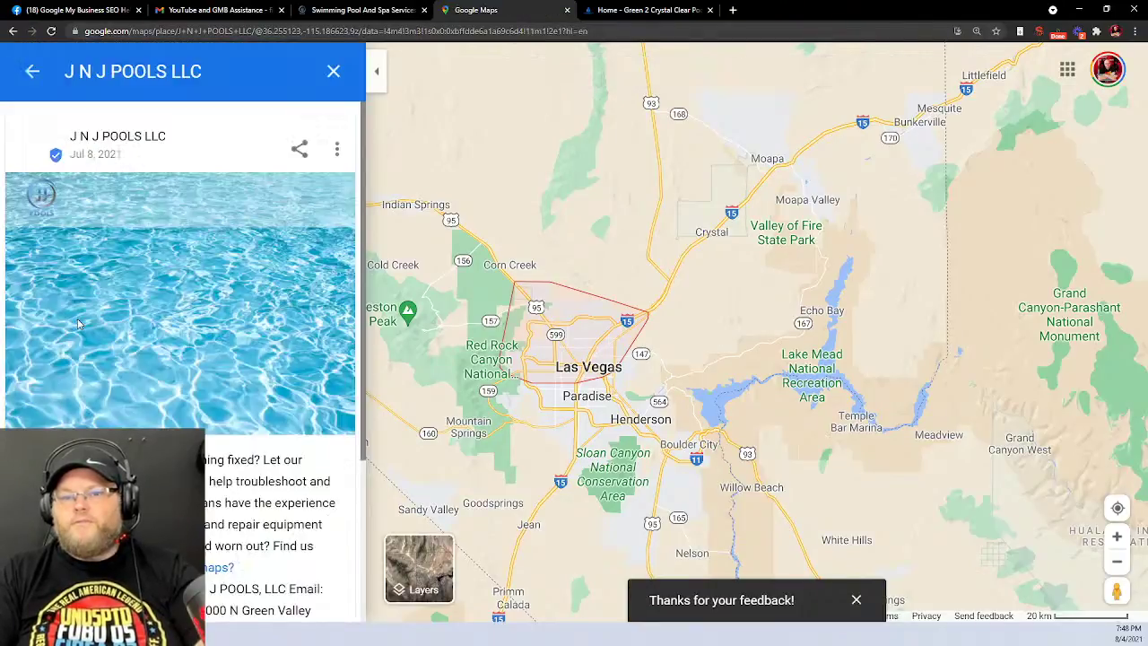
scroll(153, 312, down, 3)
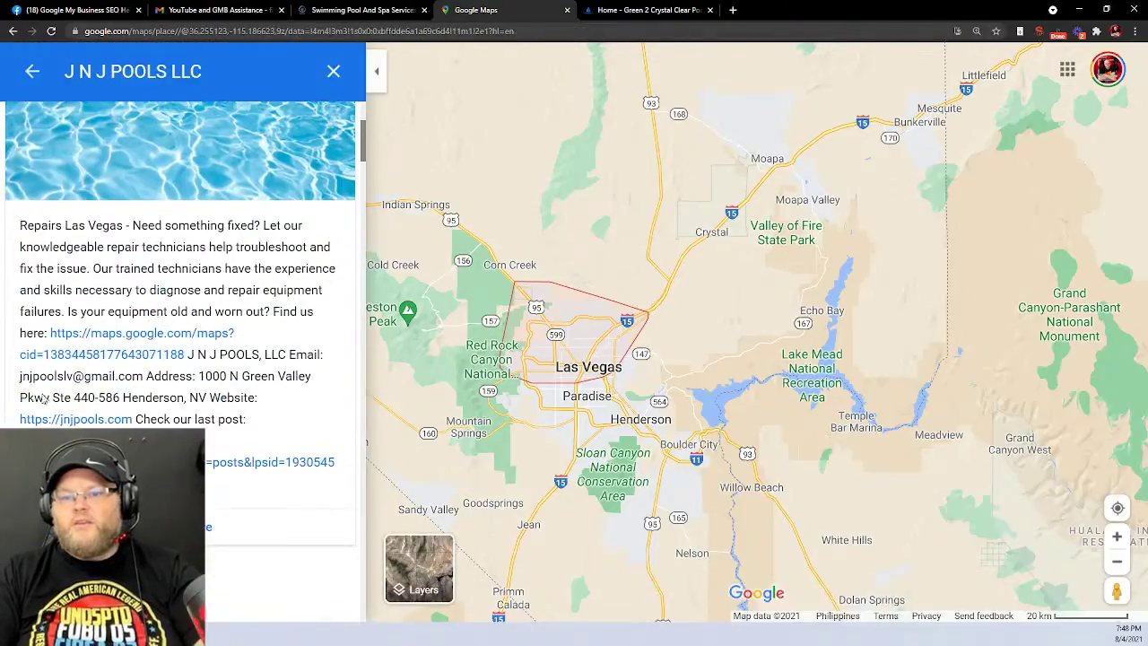
click(31, 72)
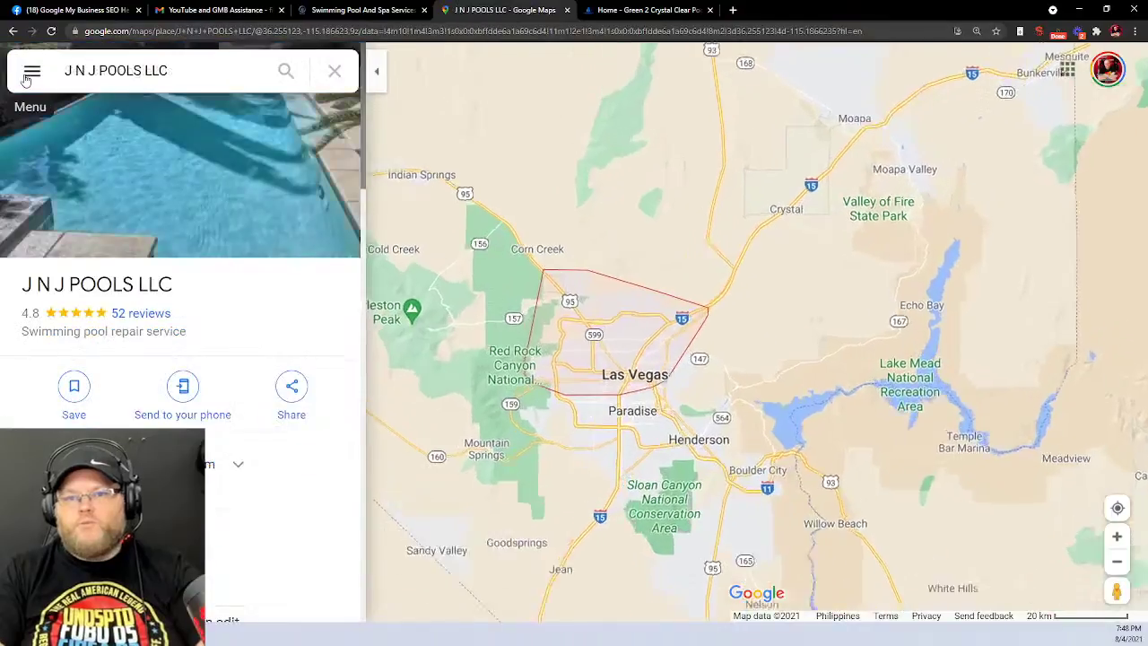
Like the featured customer reviews shown in the JnJ Pools listing's overview
scroll(87, 216, down, 7)
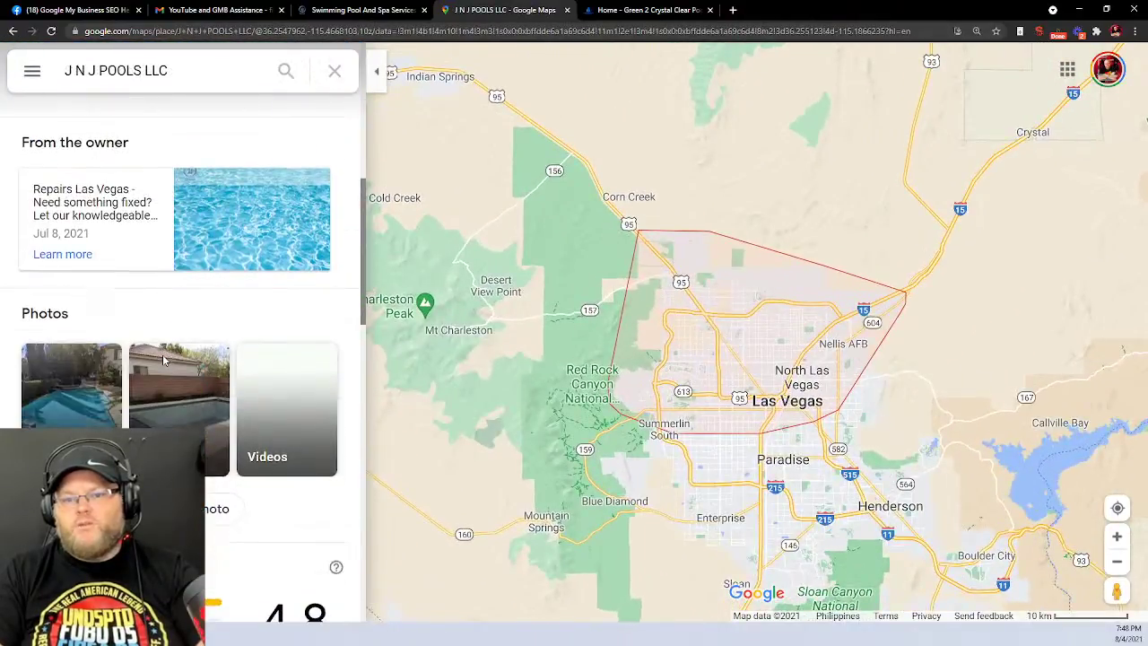
scroll(163, 362, down, 8)
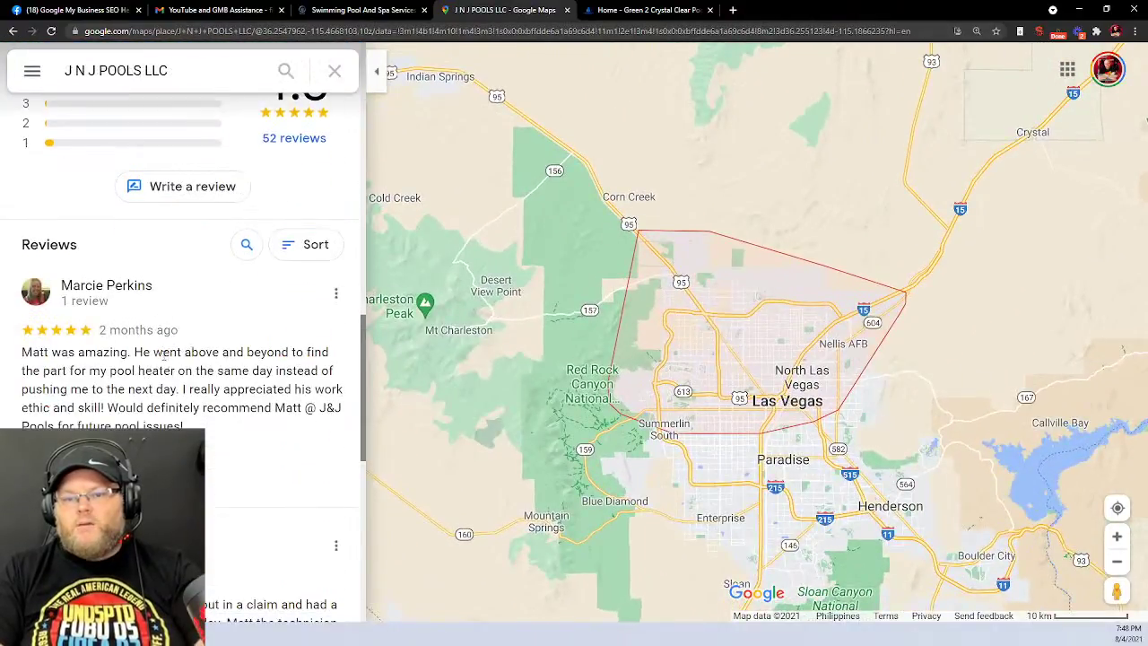
scroll(163, 356, down, 4)
click(67, 247)
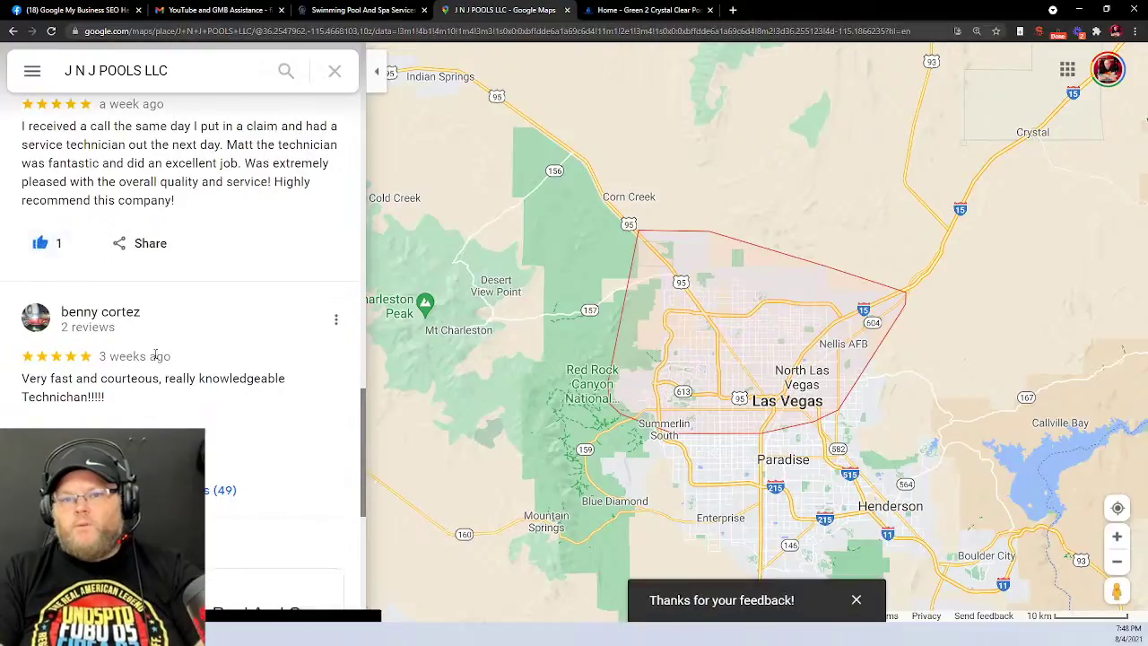
scroll(103, 343, up, 4)
click(65, 351)
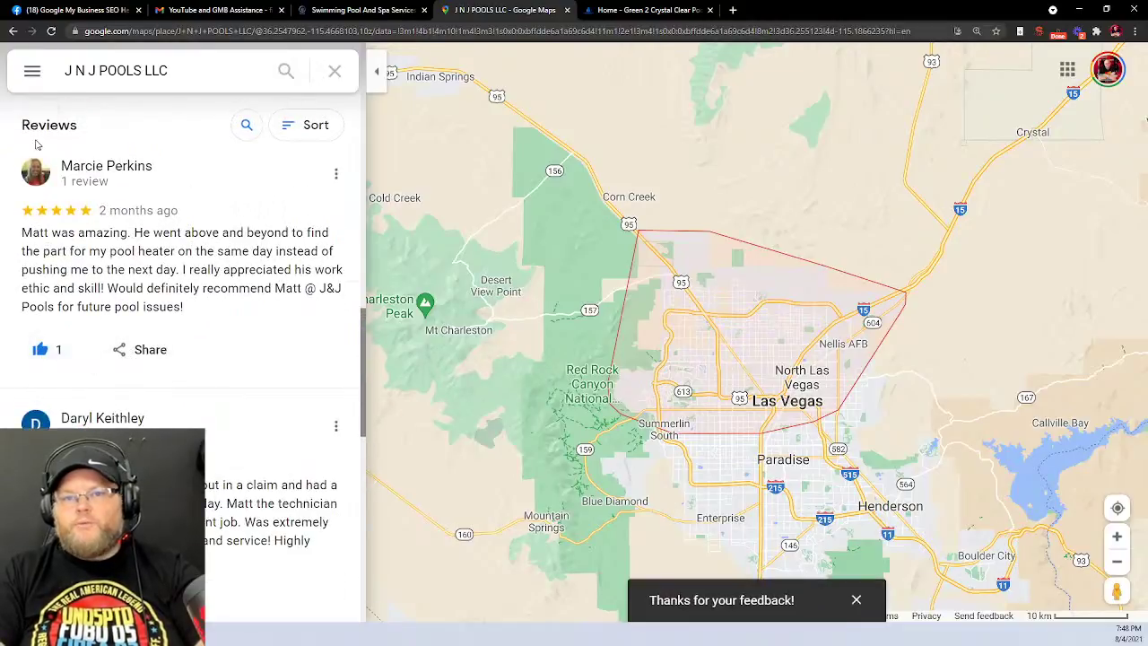
Revisit the owner's post, return to the listing, and look over its photos, review summary and featured reviews
scroll(85, 164, up, 4)
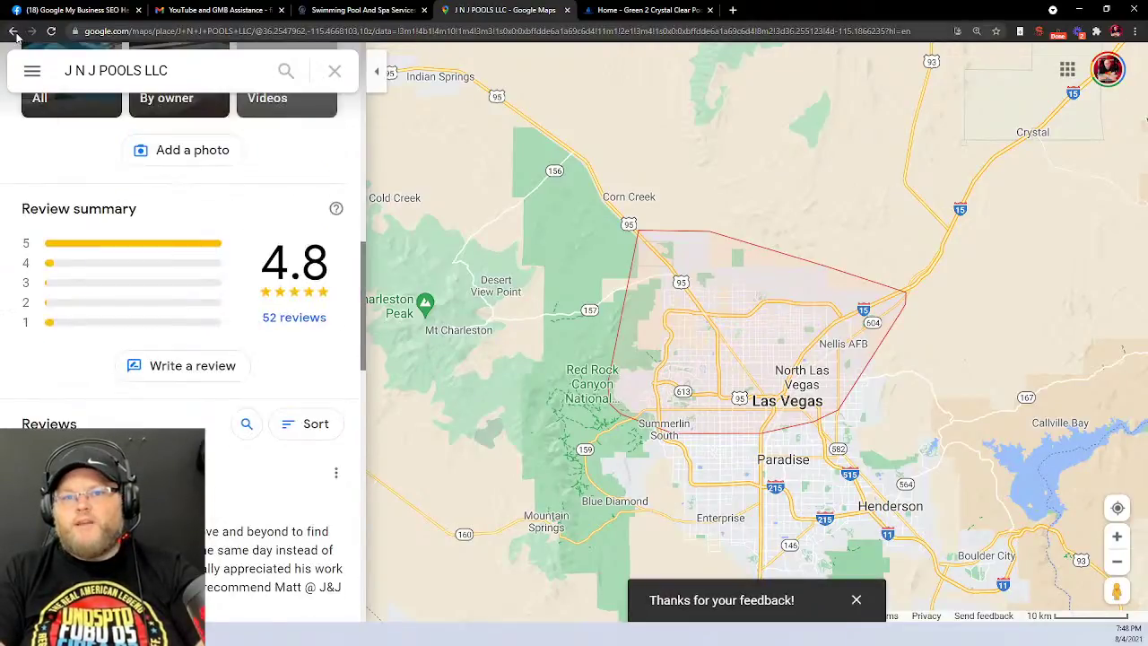
scroll(85, 164, up, 1)
click(85, 164)
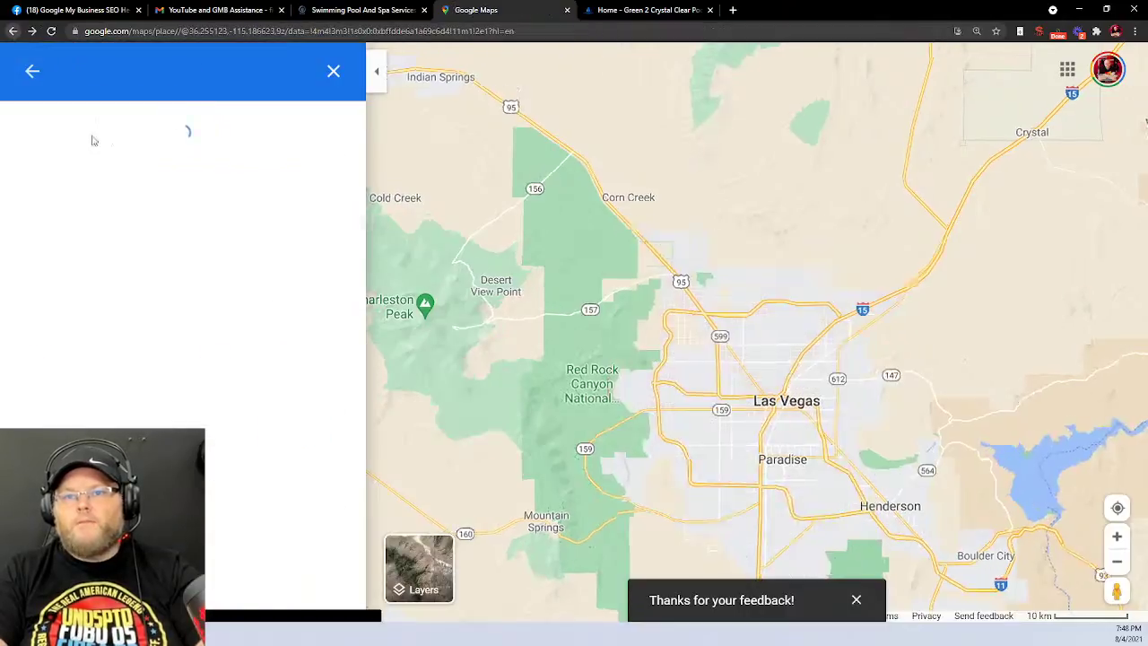
click(32, 71)
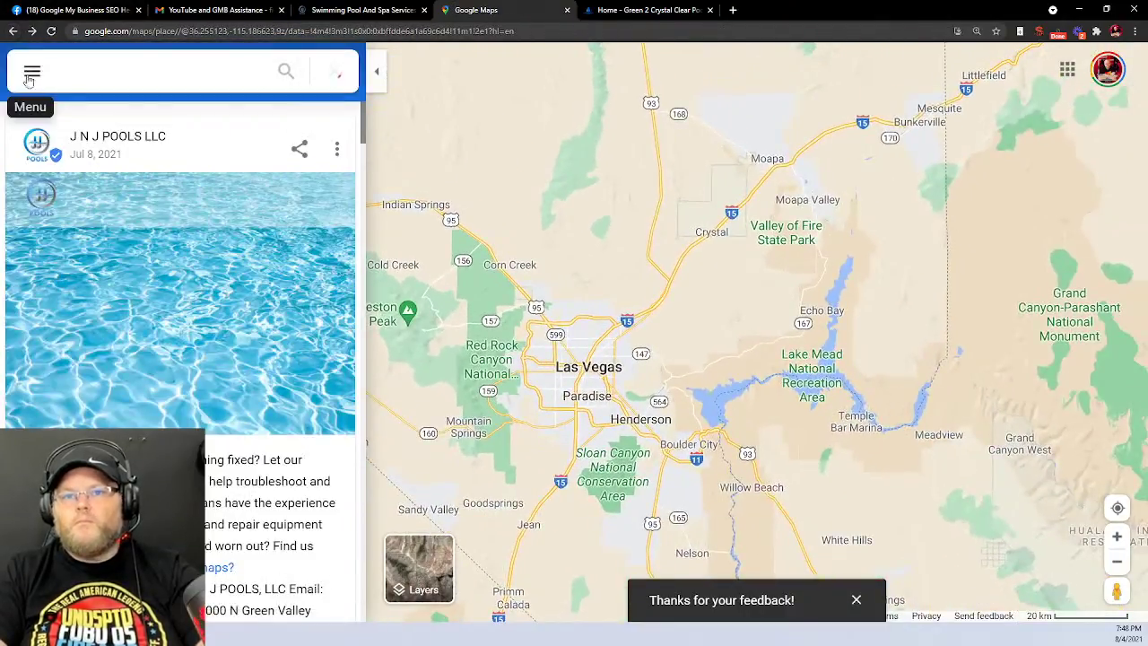
scroll(176, 288, down, 3)
scroll(176, 288, down, 6)
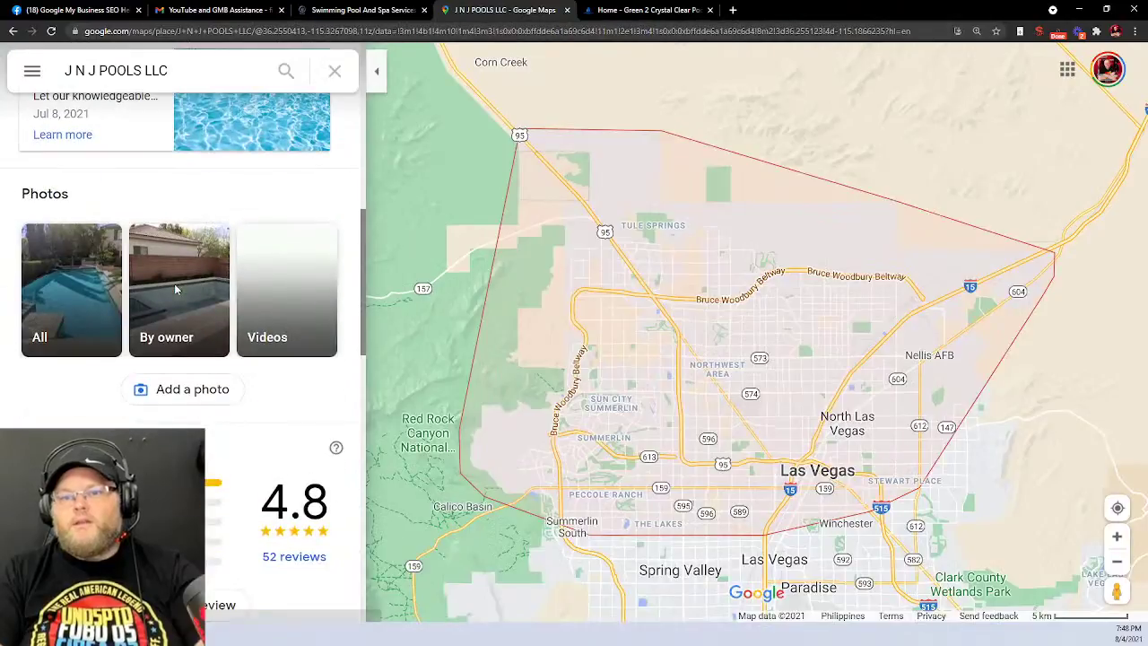
scroll(175, 289, down, 8)
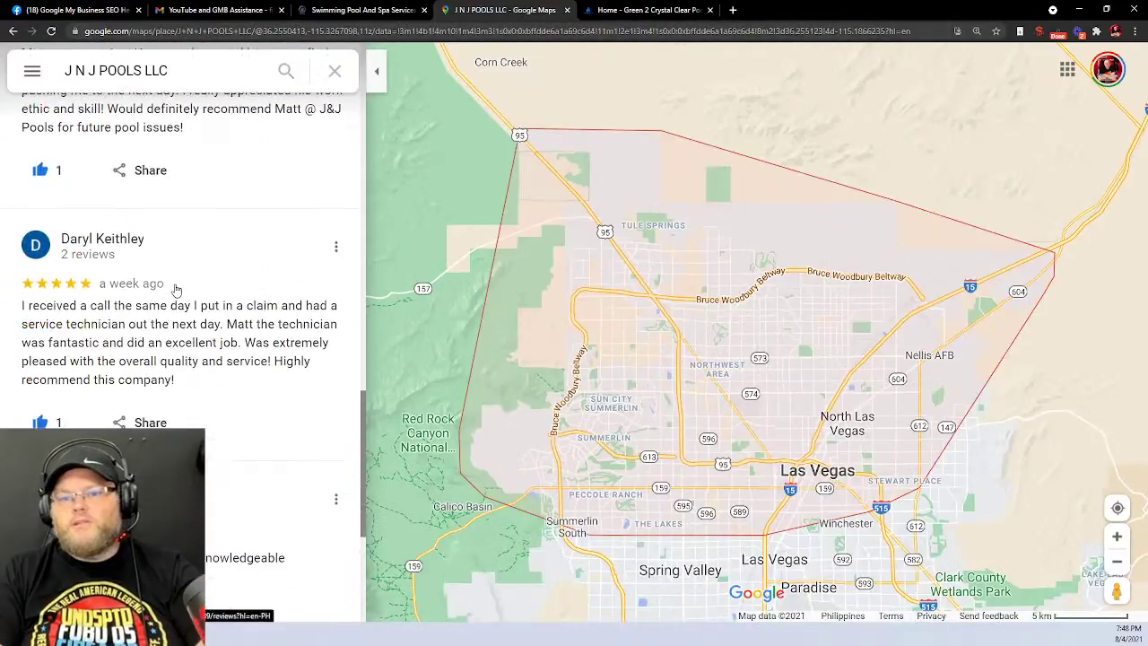
scroll(176, 287, down, 2)
scroll(175, 287, up, 8)
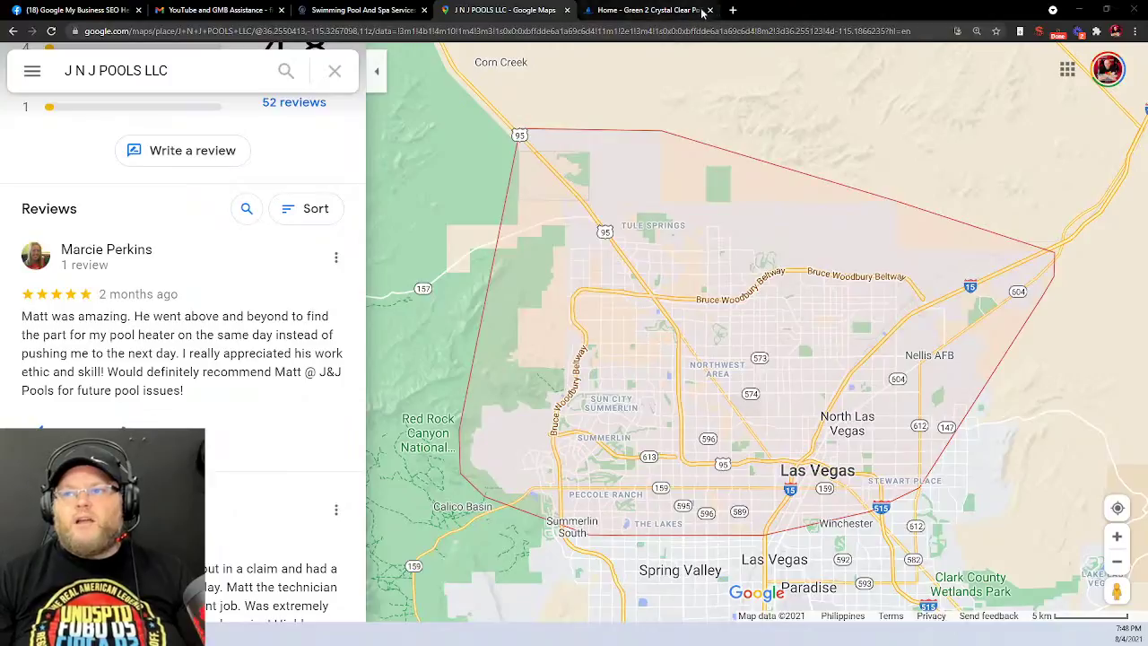
Open the link-assistant.com website in a new browser tab
click(733, 10)
text(link)
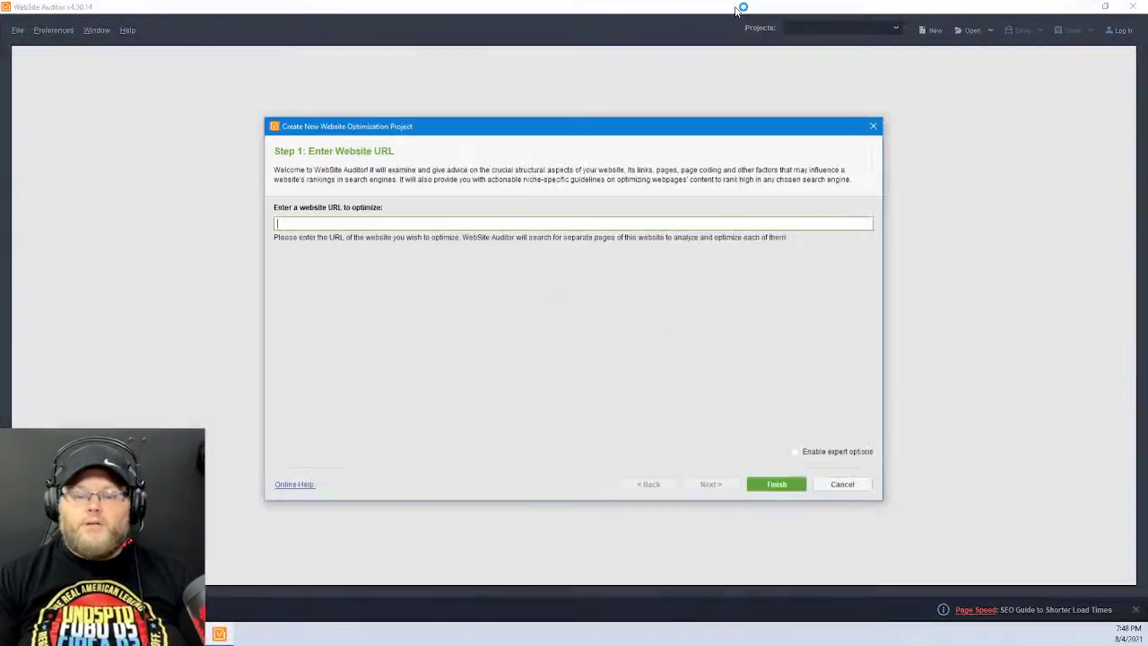
text(gr)
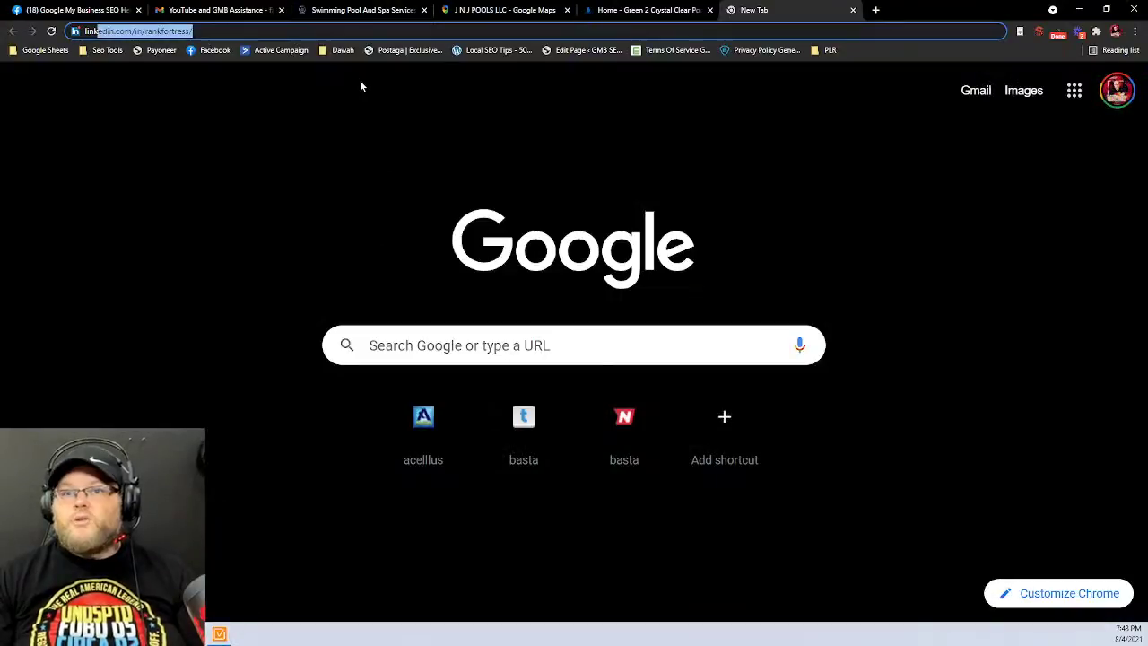
text(-as)
key(Return)
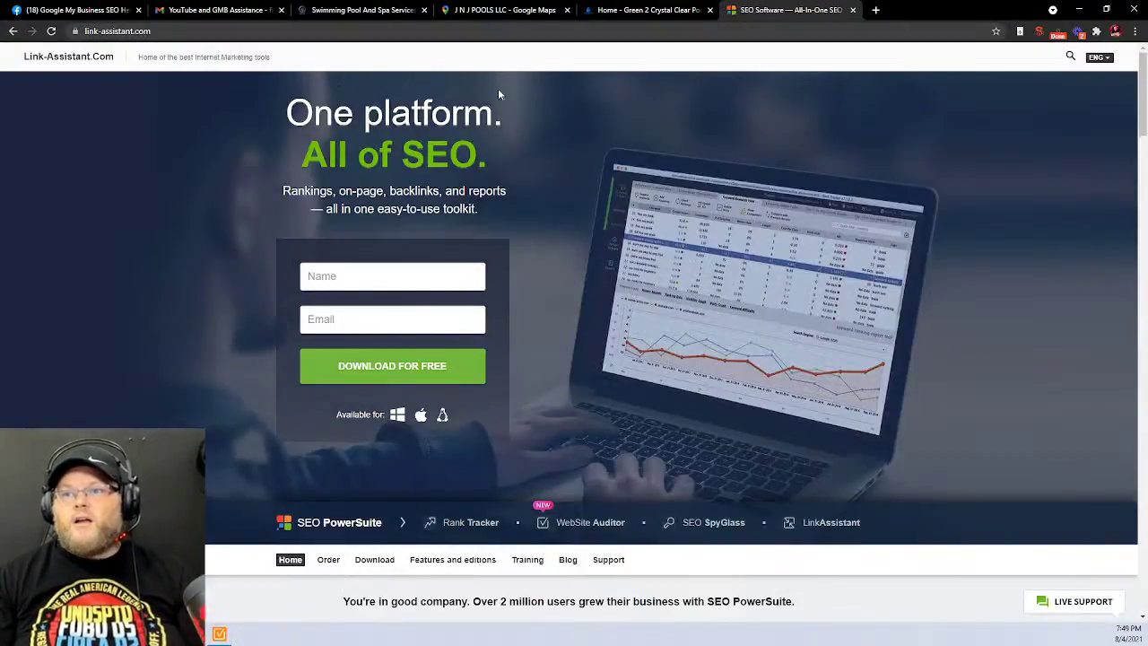
mouse_move(224, 634)
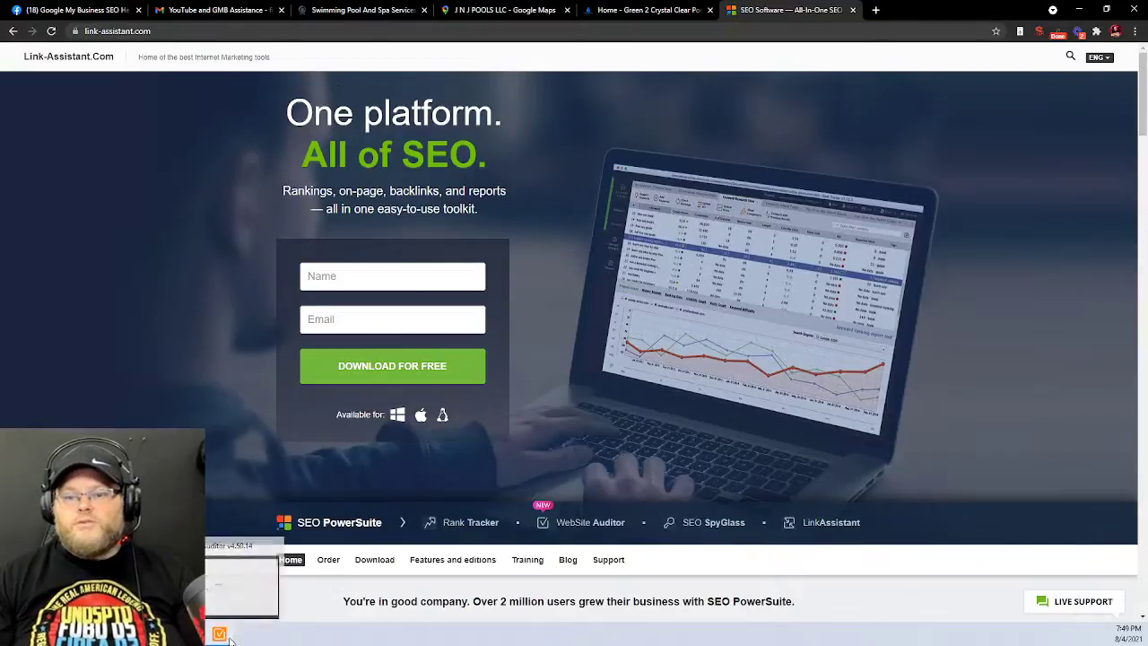
click(242, 579)
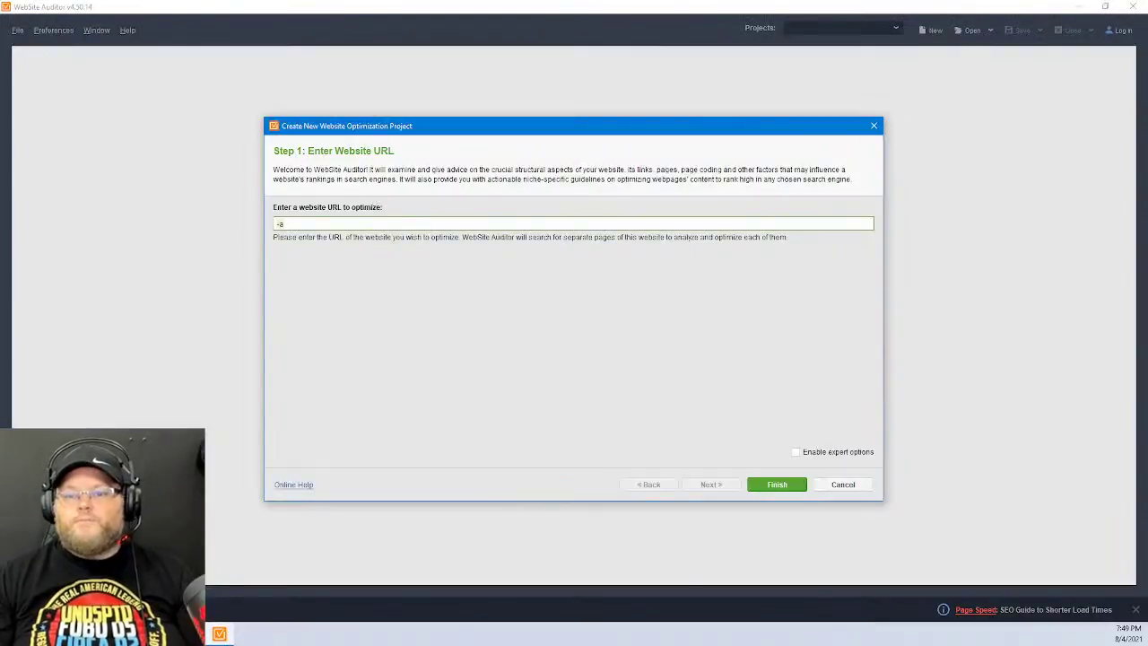
key(alt+Tab)
click(693, 9)
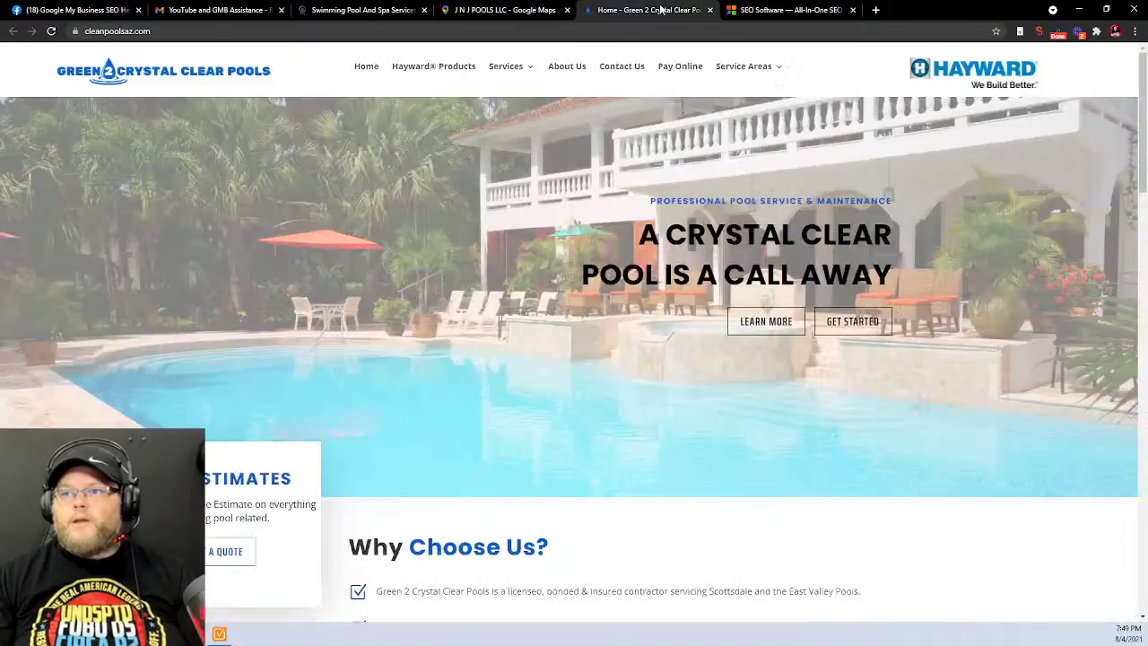
click(203, 31)
key(ctrl+c)
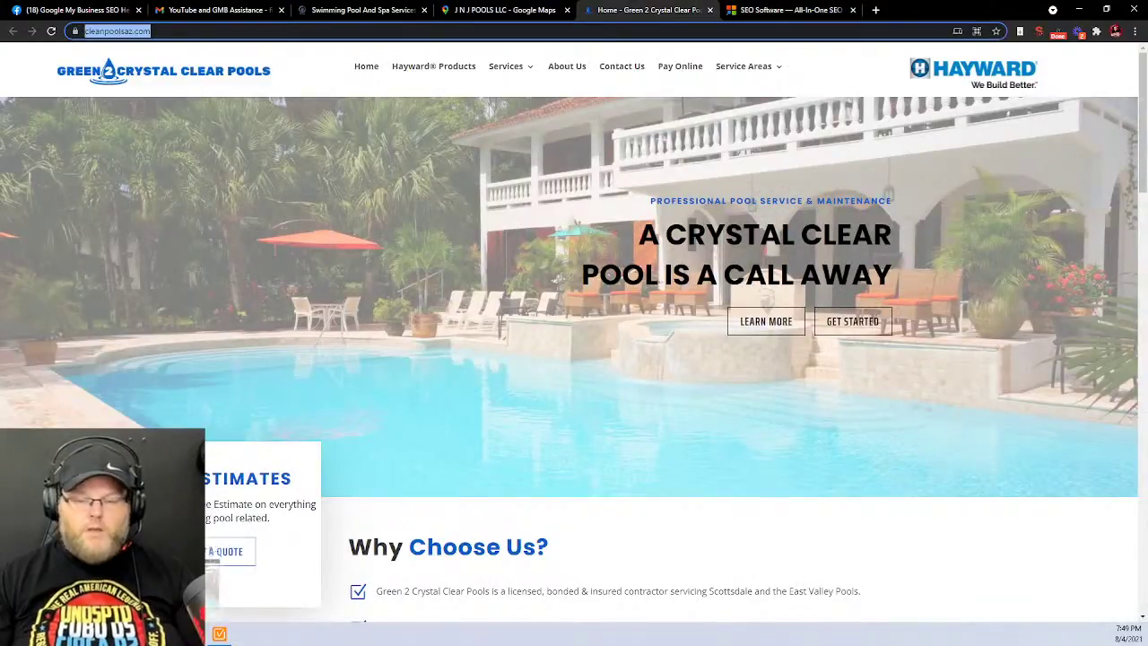
click(228, 578)
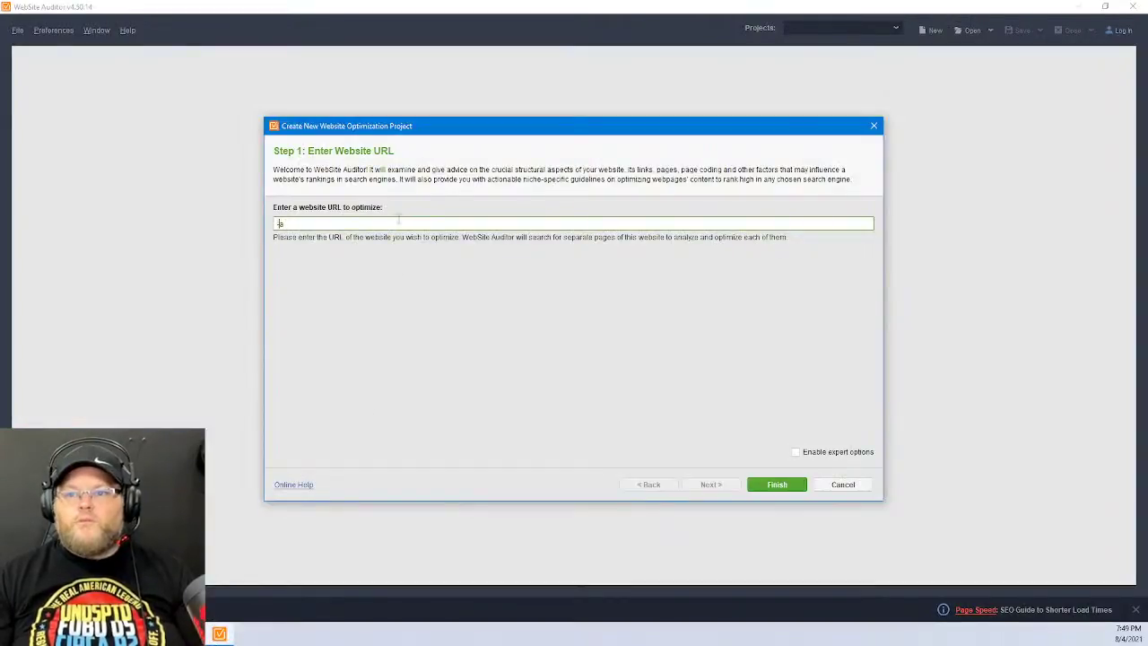
key(ctrl+v)
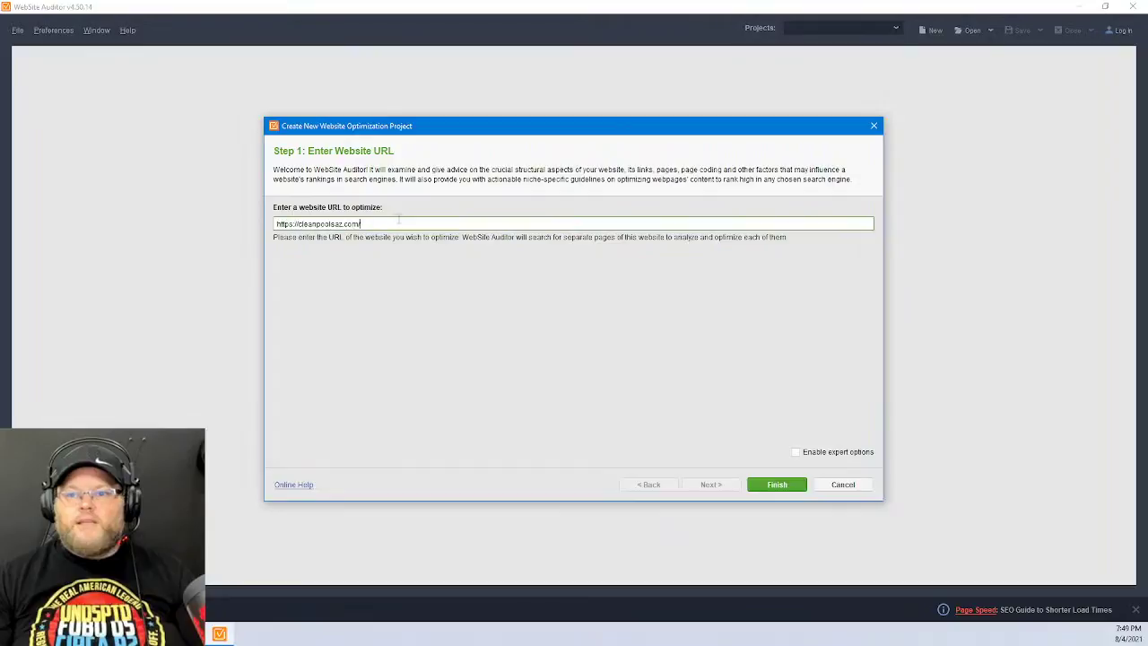
click(779, 482)
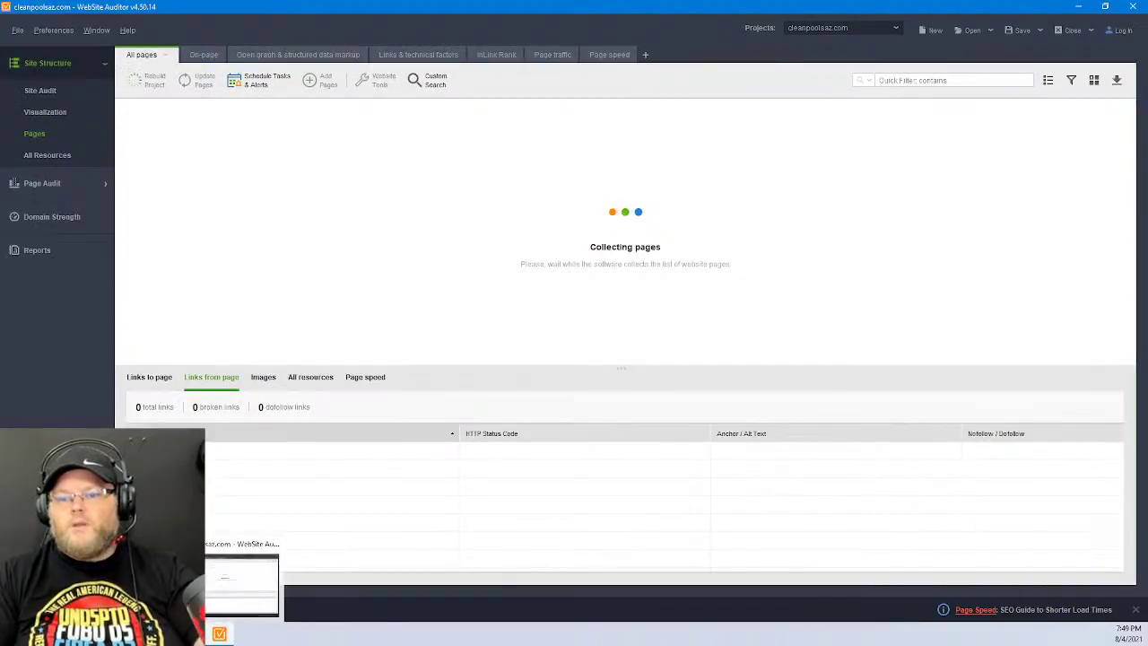
Switch back to Chrome and look over the JnJ Pools home page's Pool Tips section and the blog page
click(242, 582)
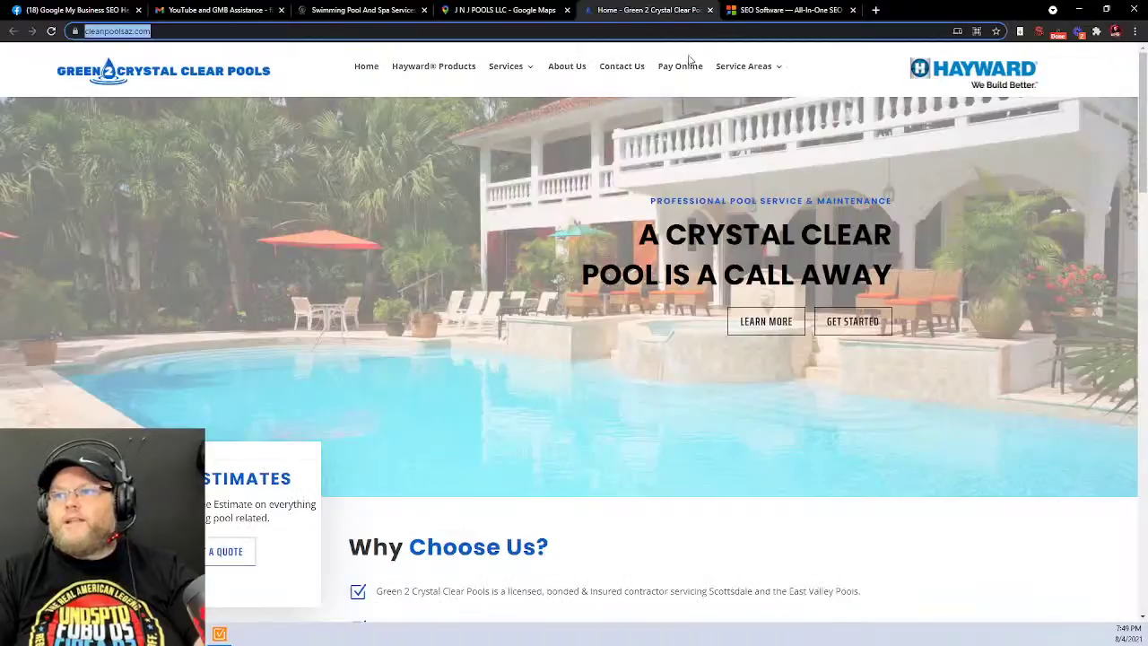
drag(1142, 90, 1142, 94)
click(371, 7)
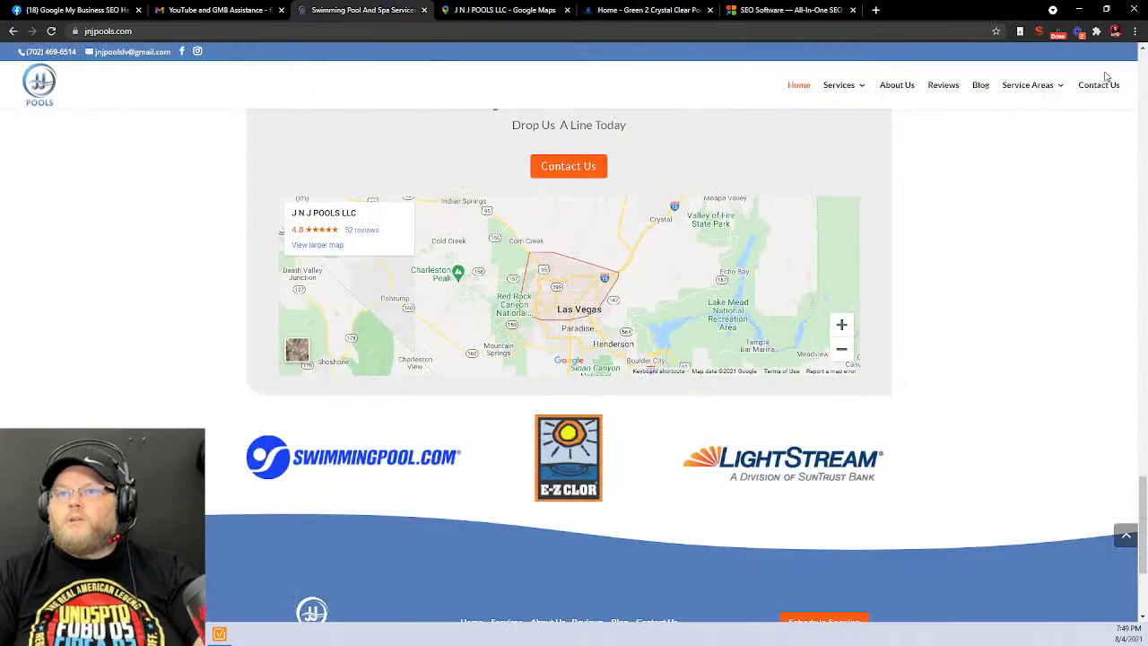
scroll(1141, 69, up, 5)
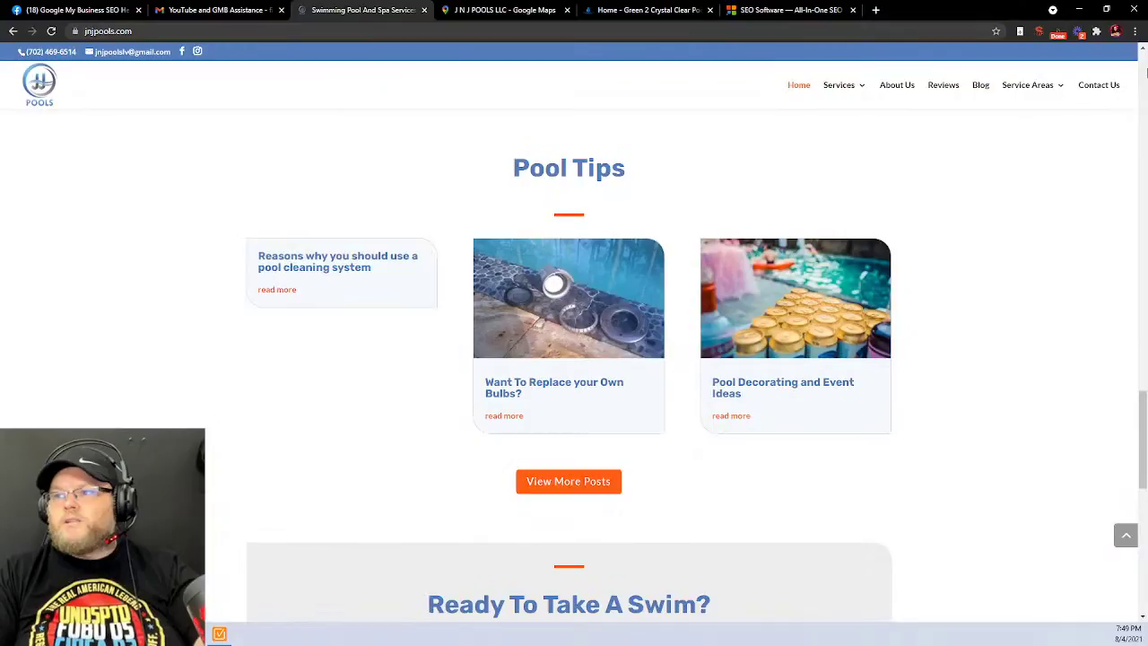
click(982, 87)
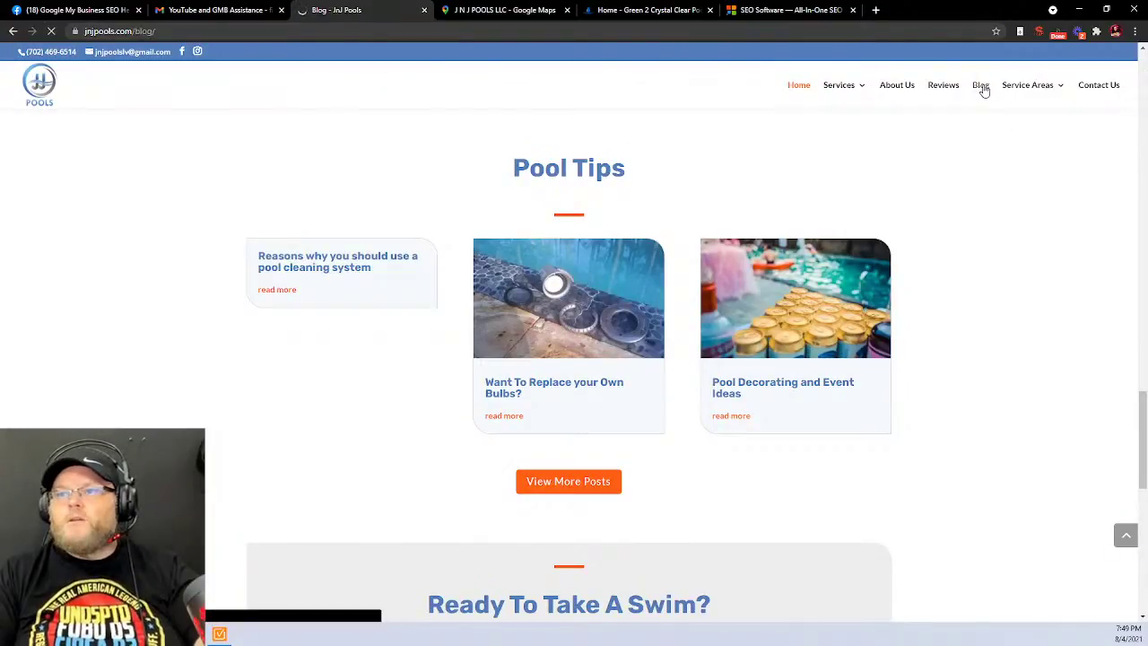
scroll(457, 418, down, 2)
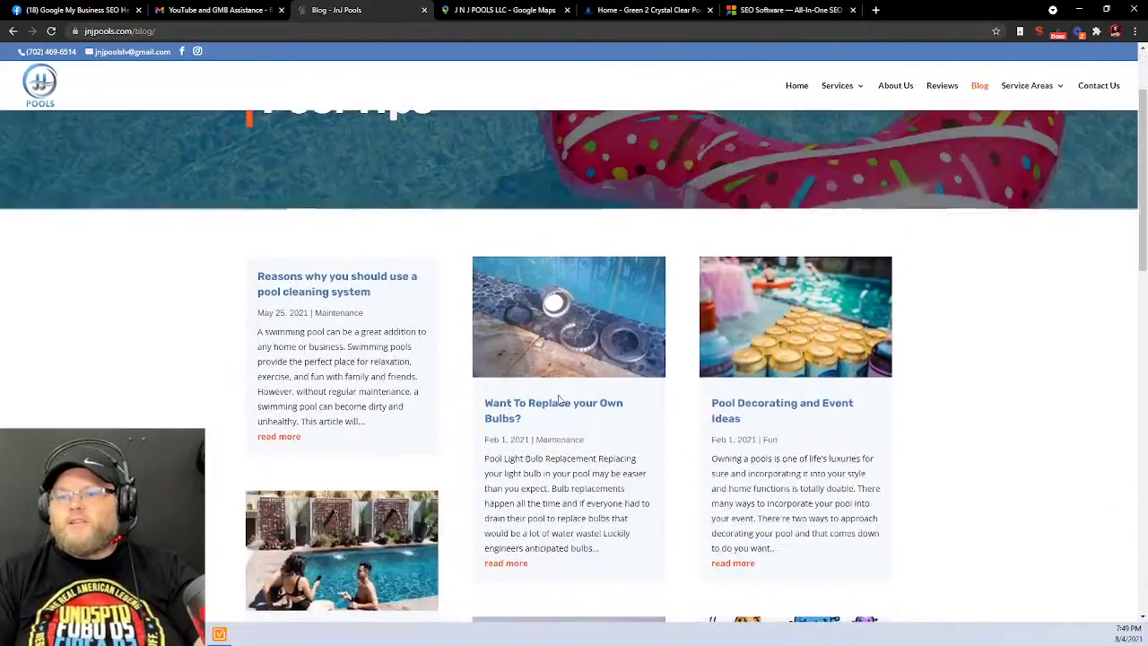
Open the blog post "Want To Replace your Own Bulbs?" and read through its replacement instructions
click(557, 406)
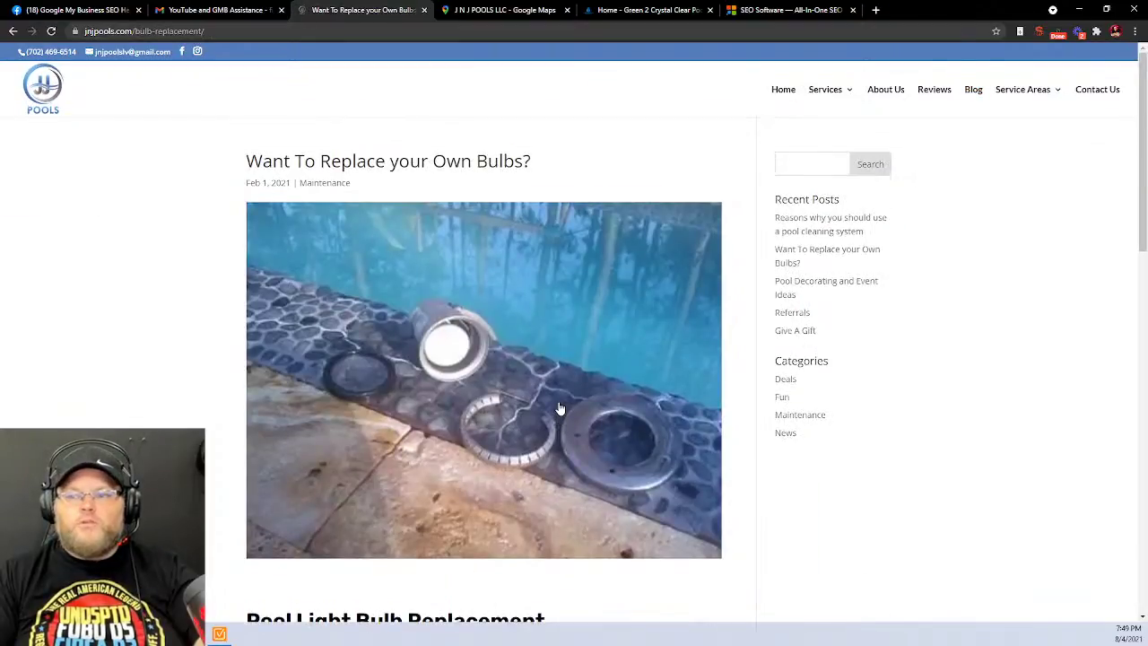
scroll(558, 408, down, 15)
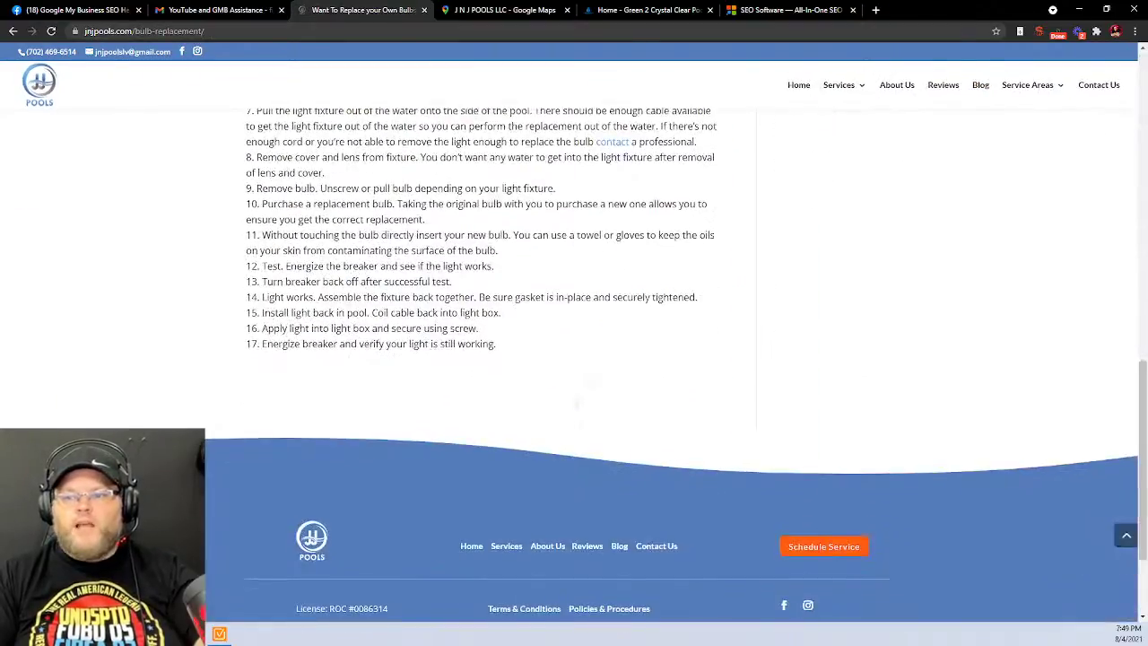
scroll(576, 404, up, 12)
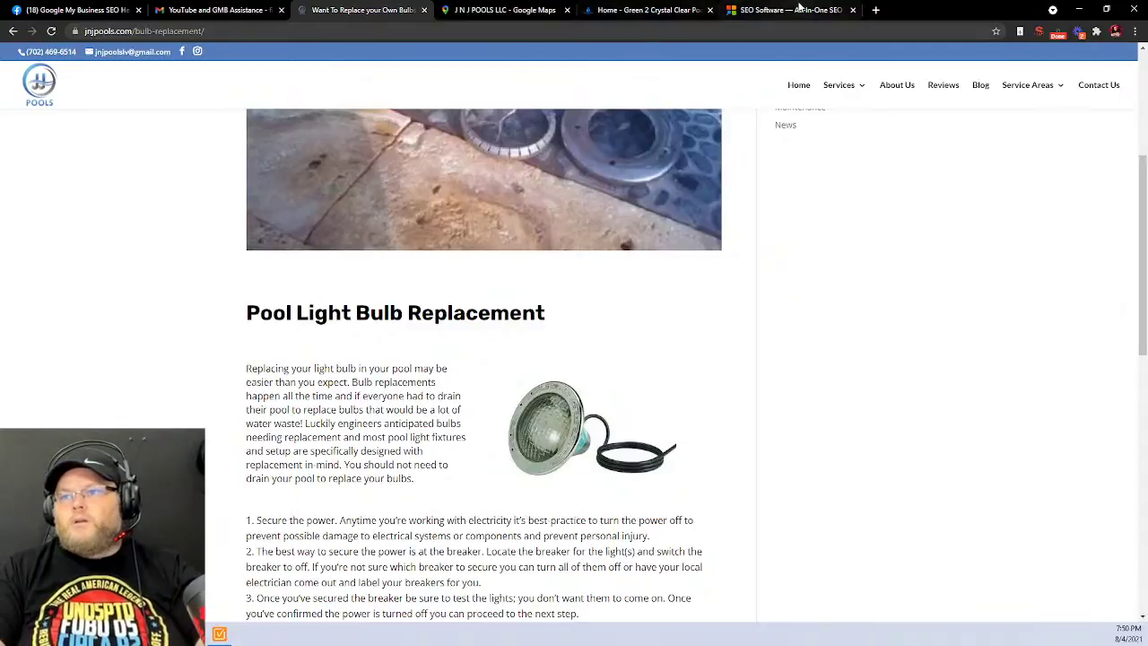
Switch to WebSite Auditor, open the Site Audit (Details) report for cleanpoolsaz.com, and review its summary of issues
click(219, 634)
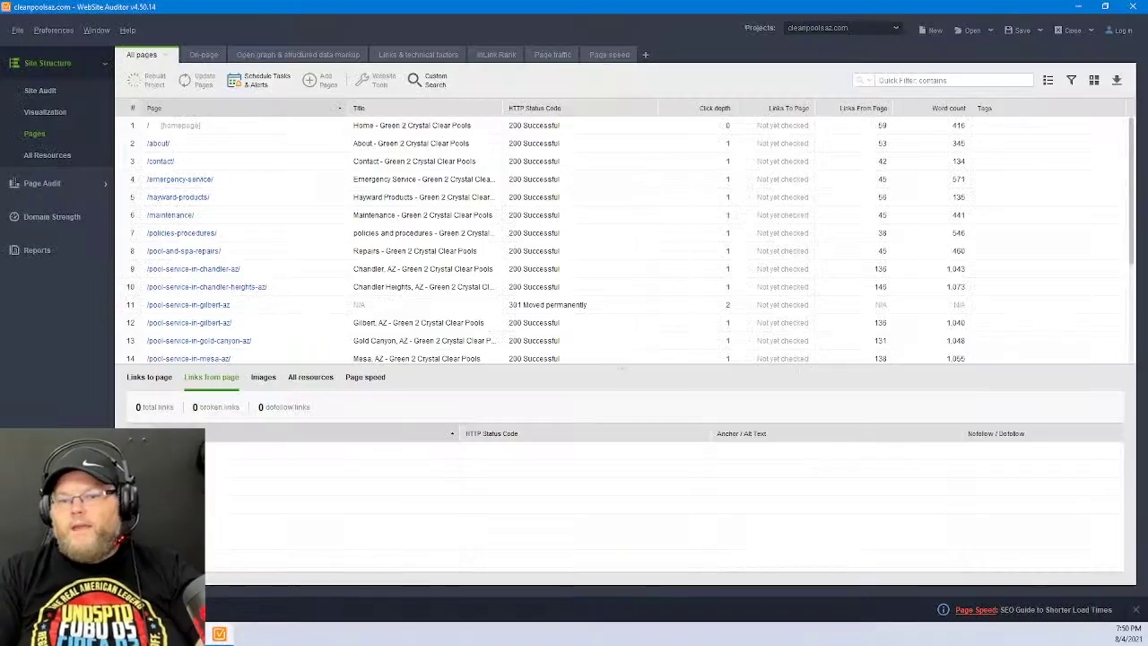
click(38, 250)
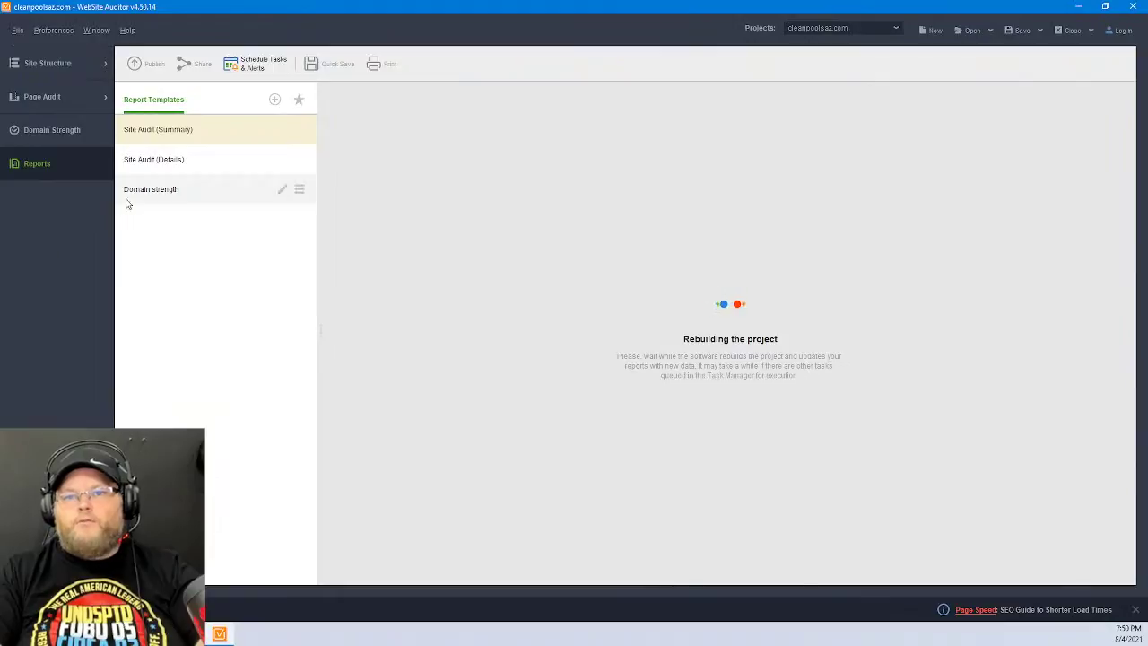
click(208, 161)
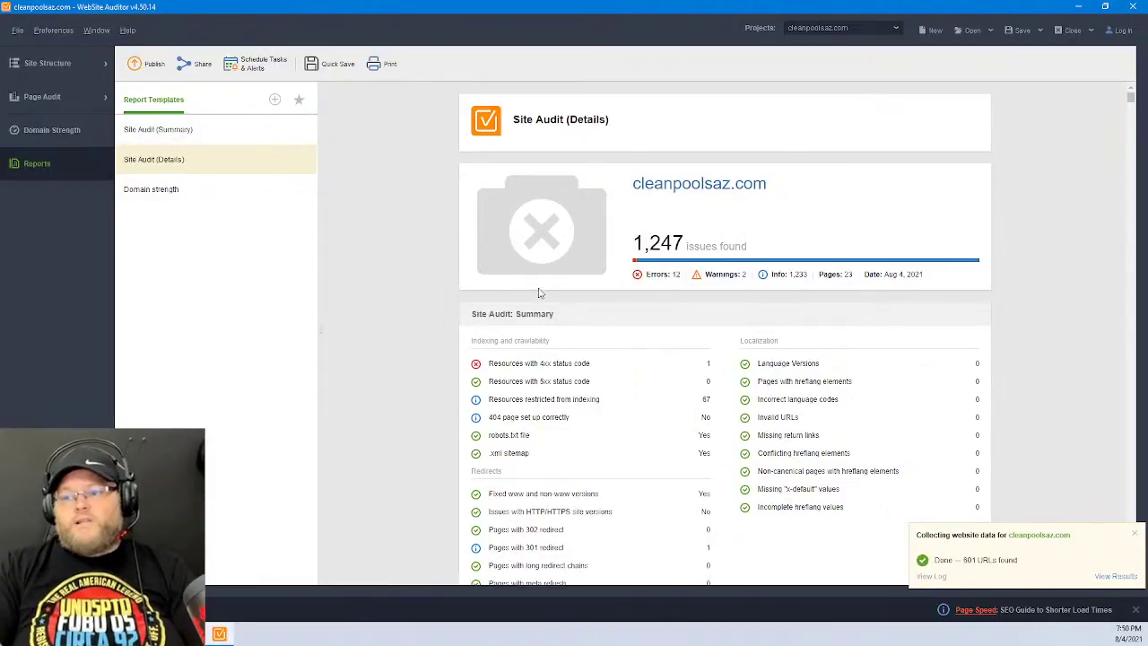
scroll(606, 301, down, 1)
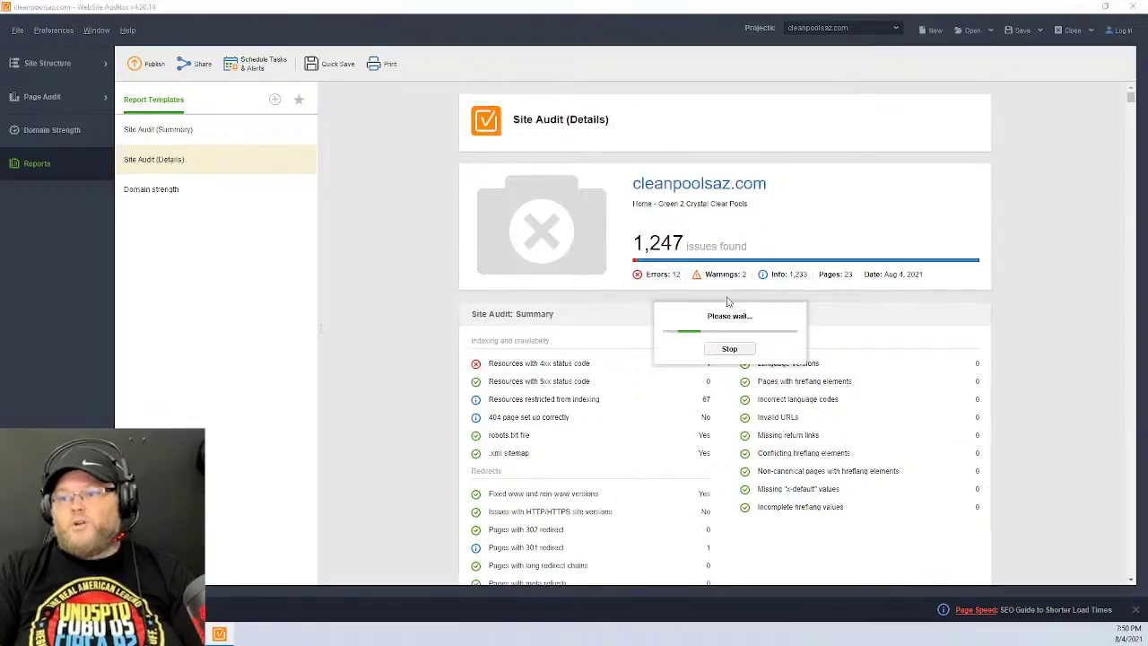
scroll(771, 288, down, 3)
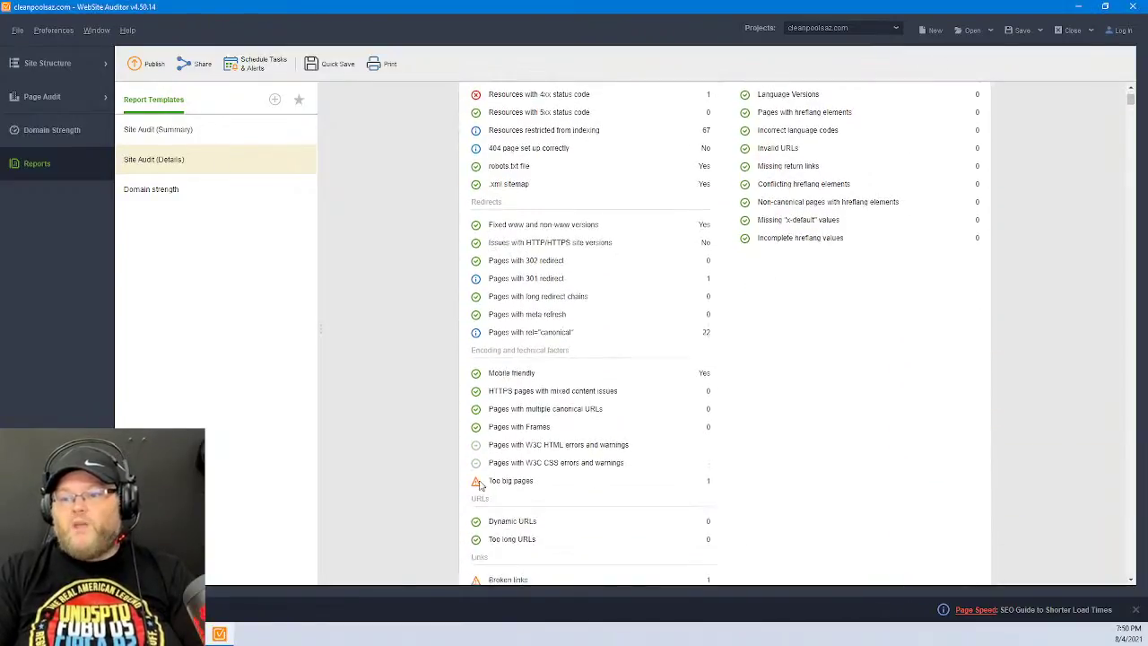
Review the cleanpoolsaz.com site audit summary, from the 4xx status code resources through the links, images and on-page issues
scroll(506, 385, up, 1)
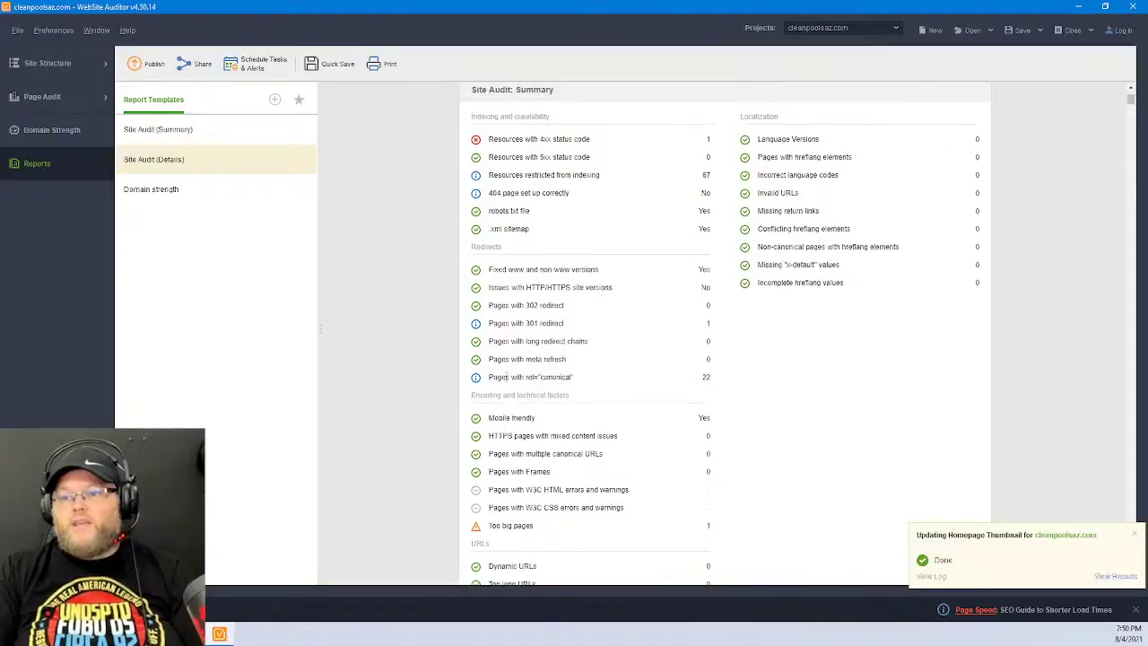
drag(518, 139, 592, 144)
scroll(582, 304, down, 3)
scroll(583, 305, down, 2)
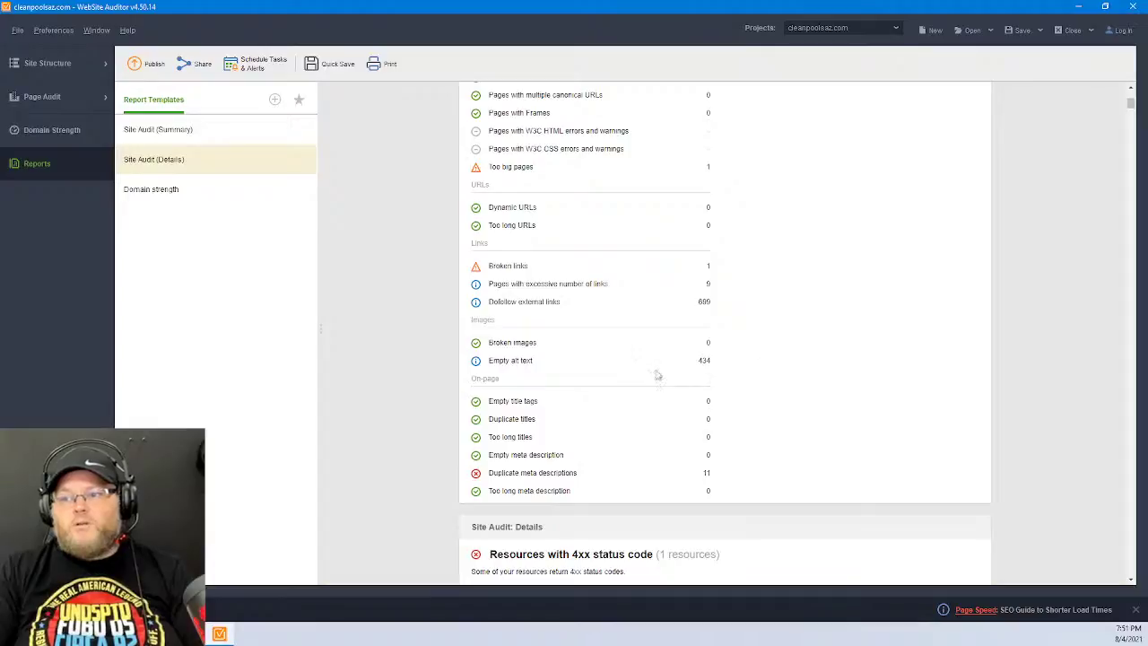
scroll(748, 392, up, 10)
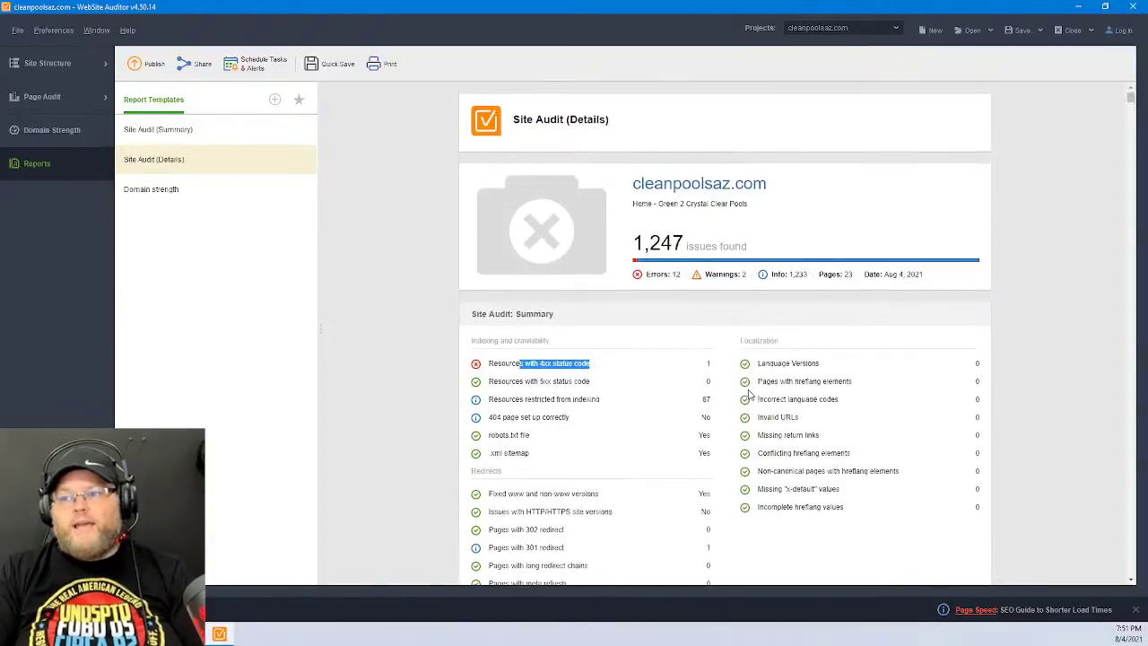
Switch to Chrome and view the bulb replacement post's main photo in its own tab, checking its file name, and close that tab
click(1080, 6)
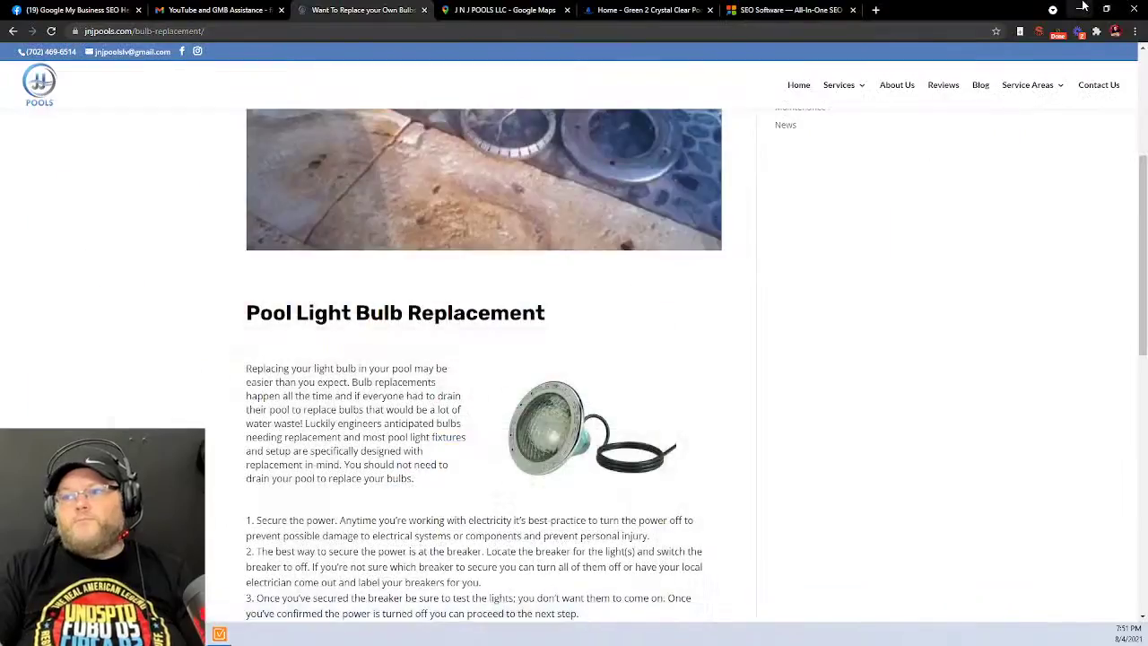
scroll(380, 332, up, 3)
right_click(466, 345)
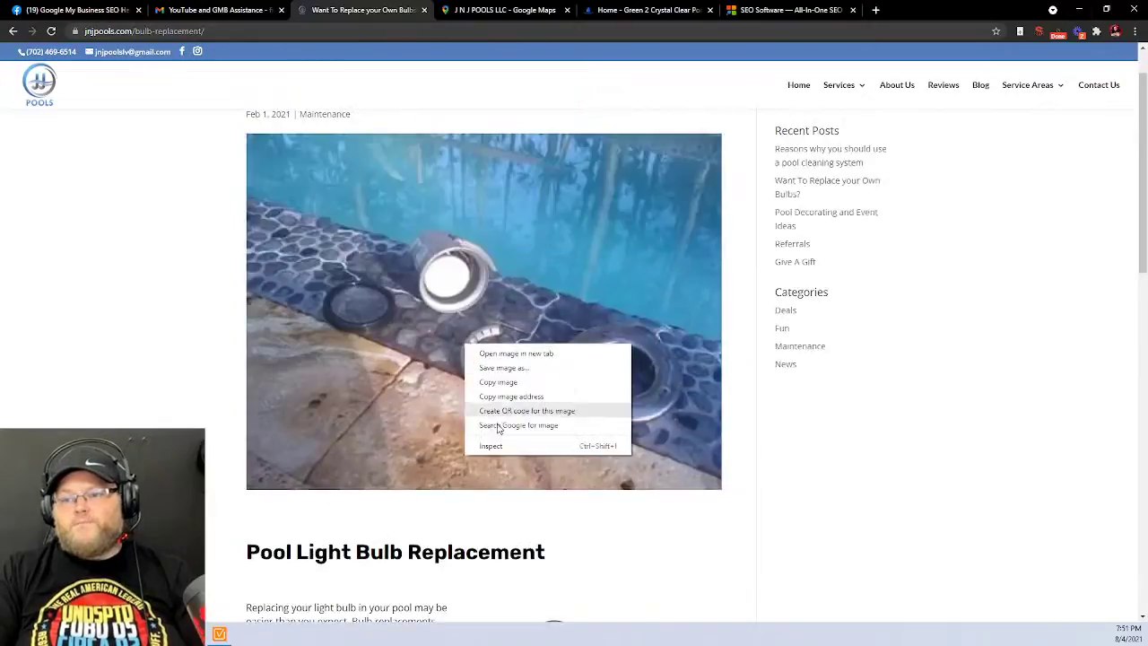
click(529, 352)
click(458, 9)
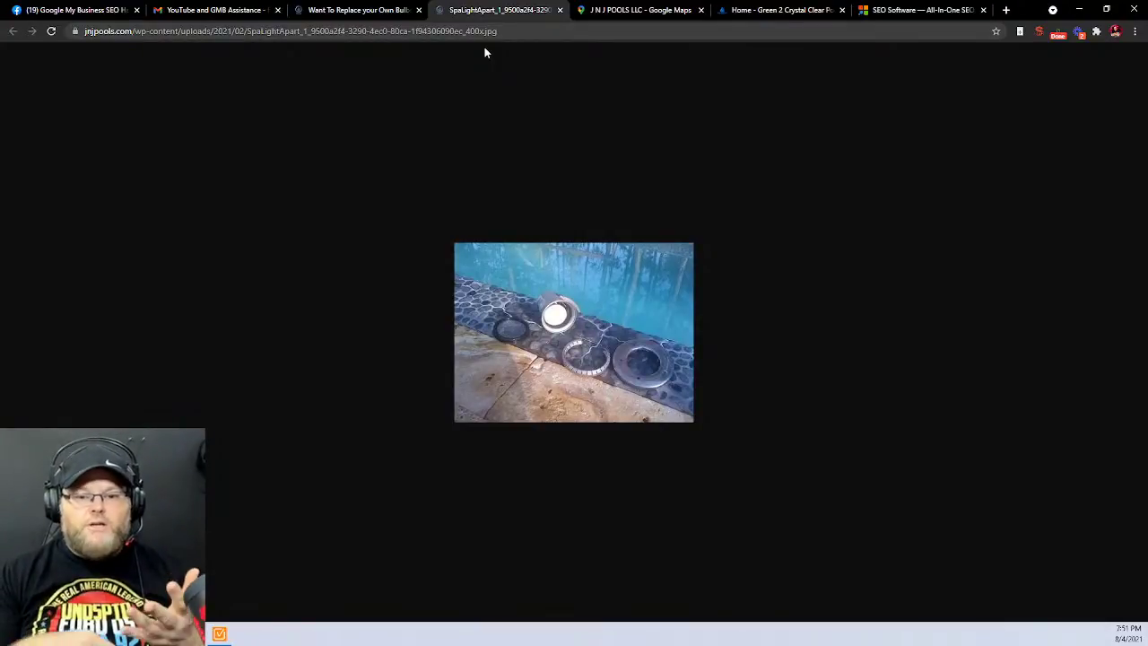
click(560, 10)
Inspect the main photo's HTML for its alt text, close DevTools and go to the JnJ Pools home page
right_click(526, 260)
click(570, 355)
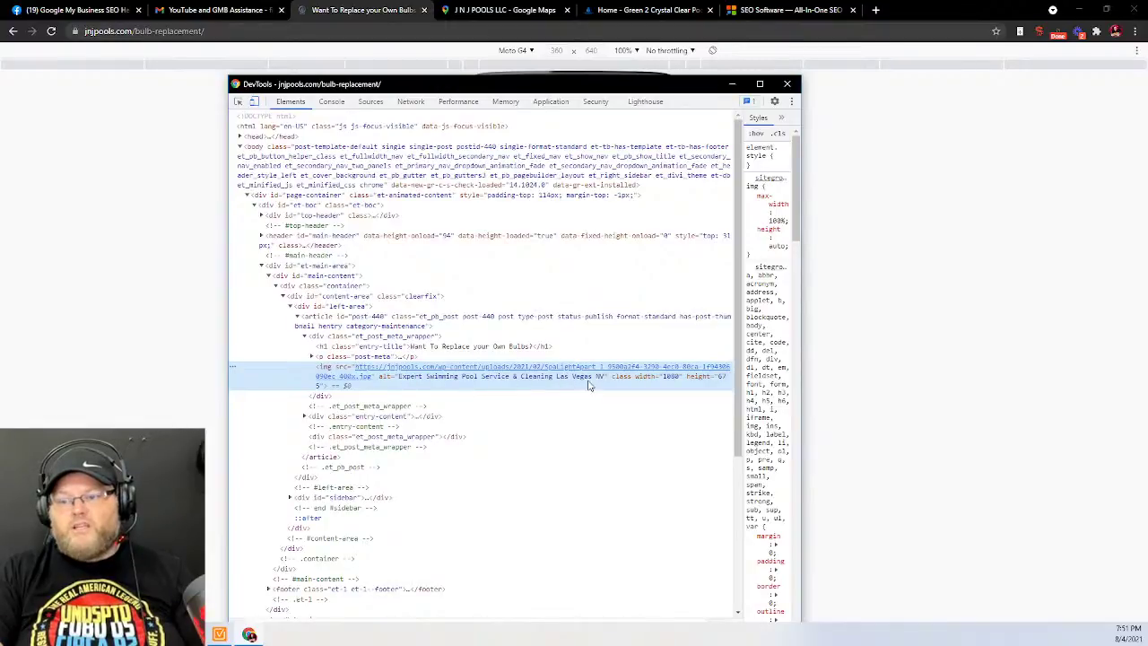
click(787, 83)
mouse_move(827, 99)
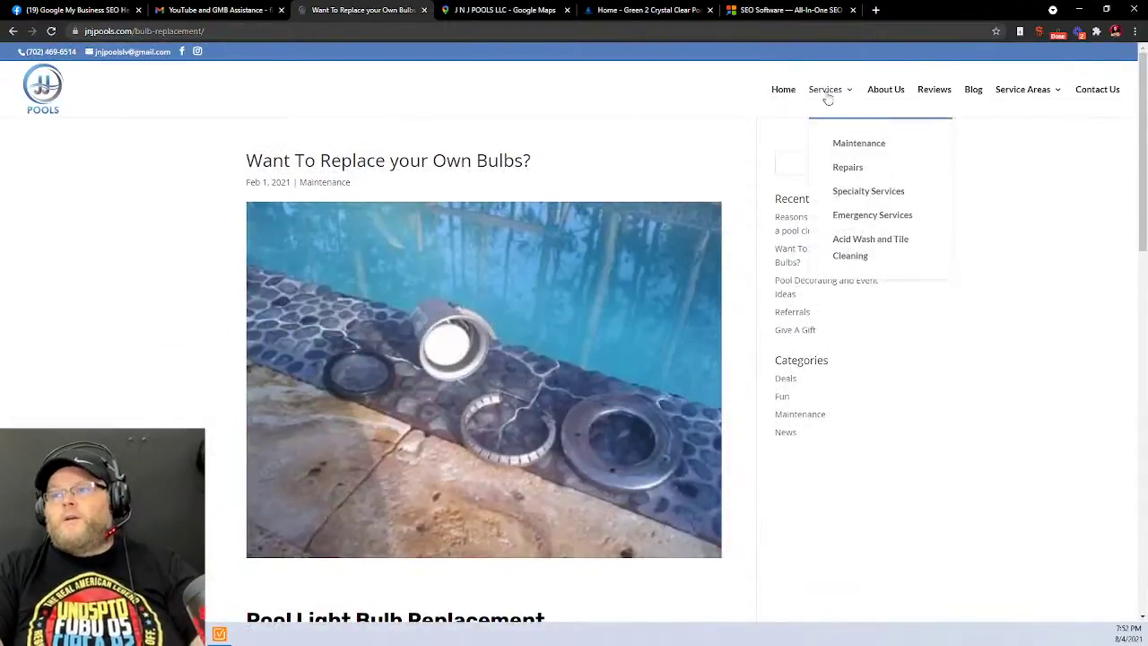
click(783, 94)
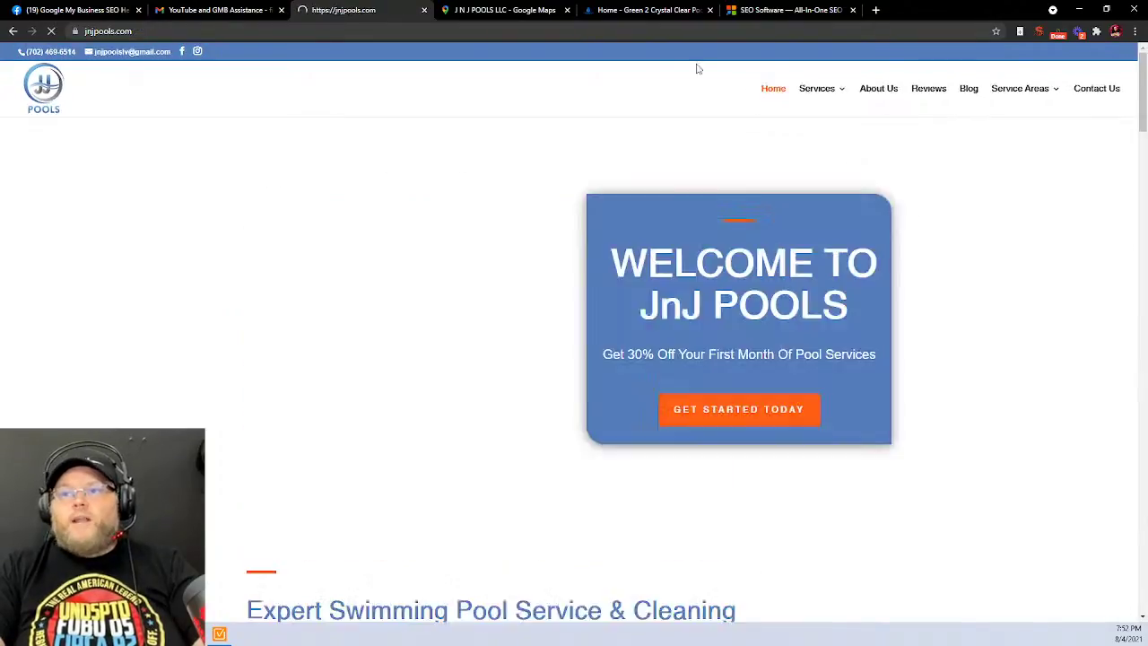
Switch to WebSite Auditor and publish the Site Audit (Details) report with the "Save to your hard drive" profile
click(219, 634)
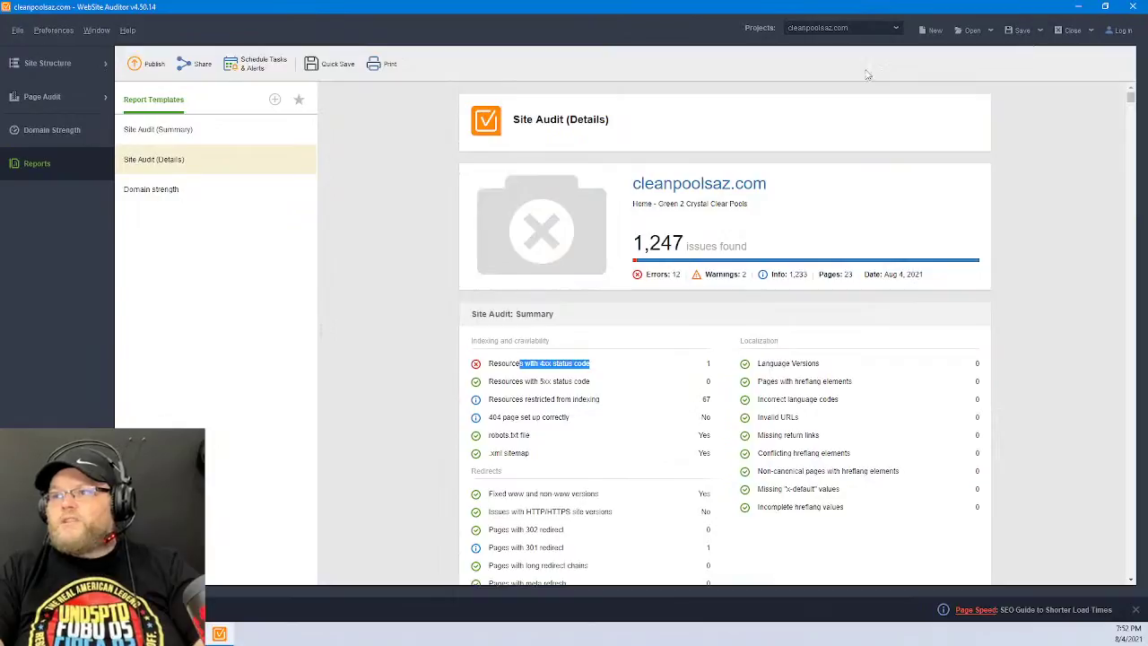
click(151, 159)
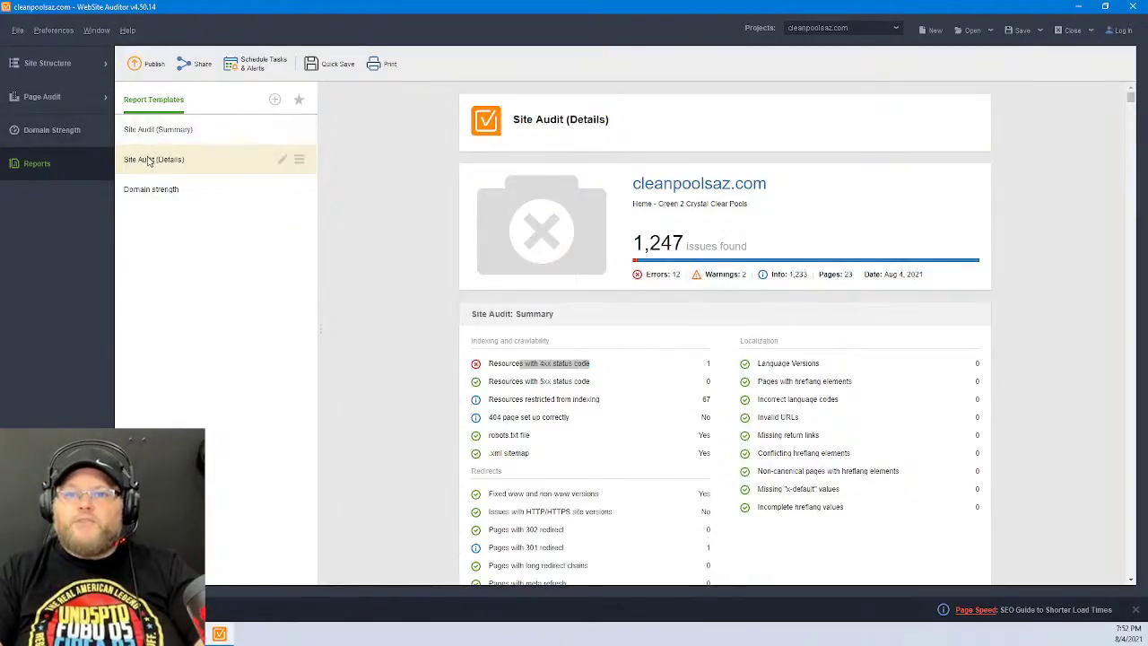
click(147, 64)
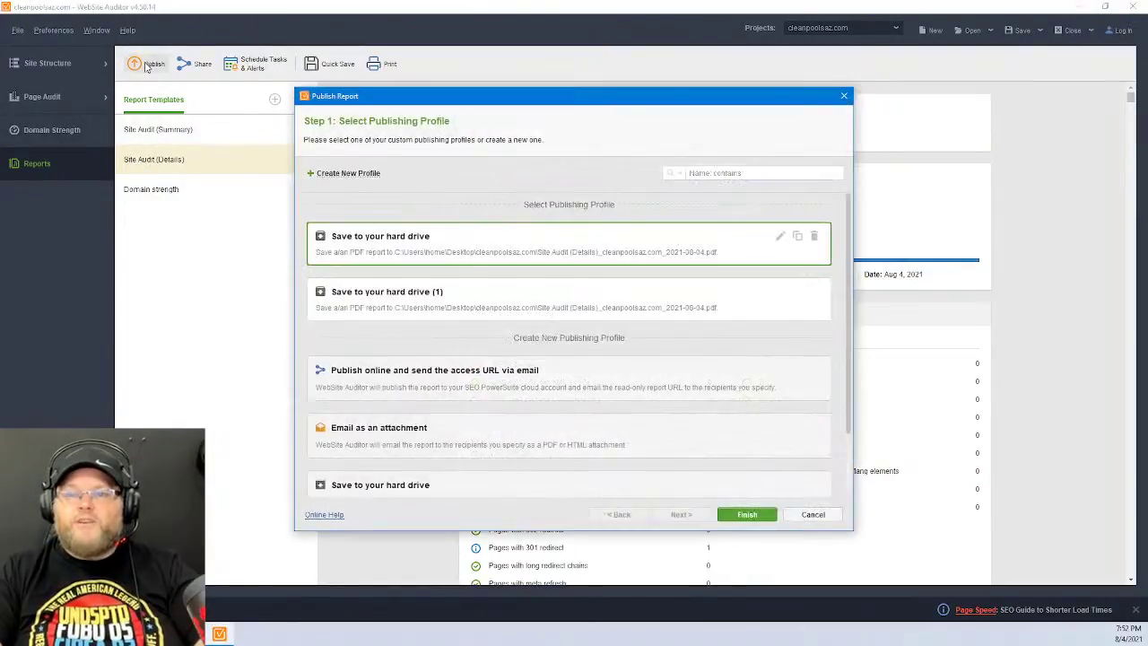
click(731, 515)
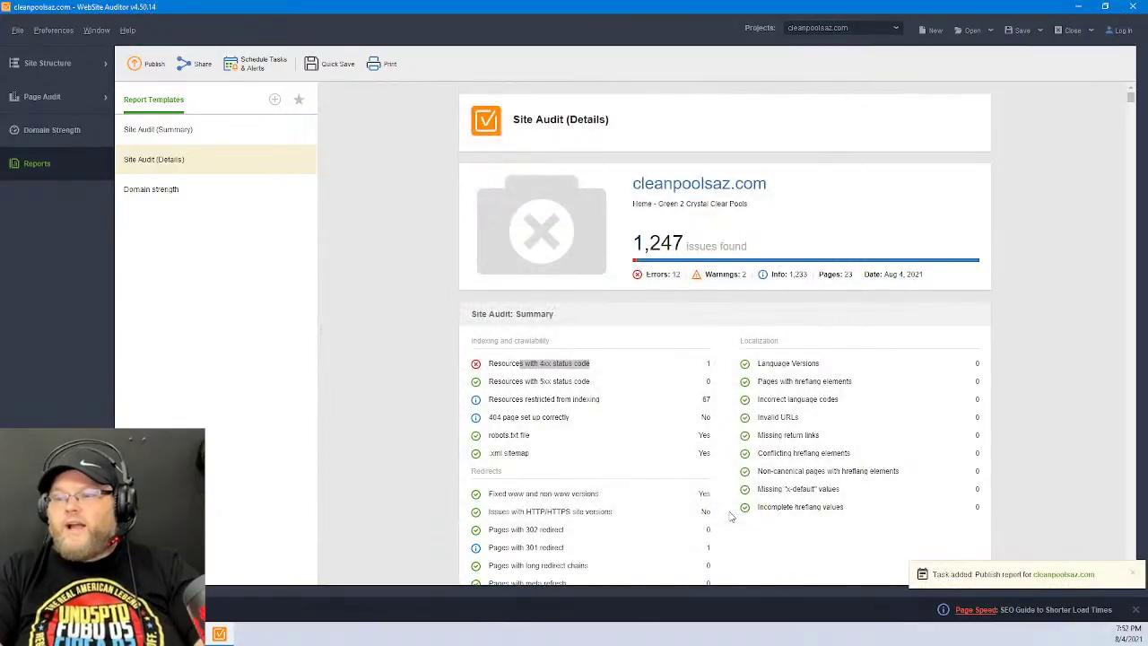
Switch to Chrome and copy the business name J N J POOLS LLC from its Google Maps listing
mouse_move(135, 634)
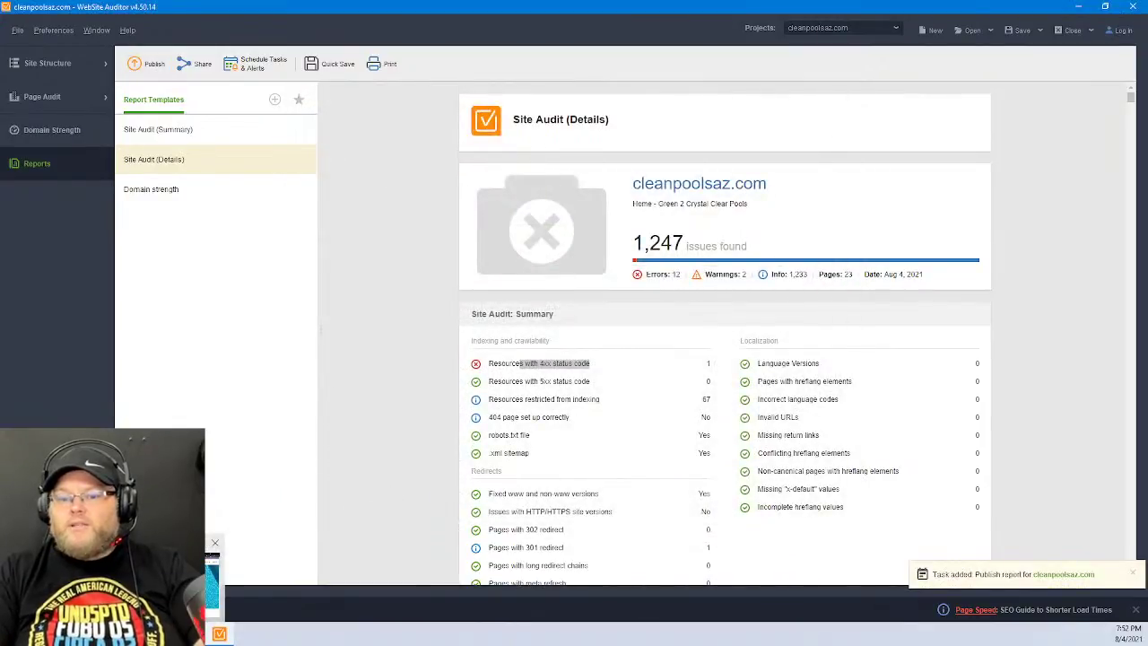
click(213, 583)
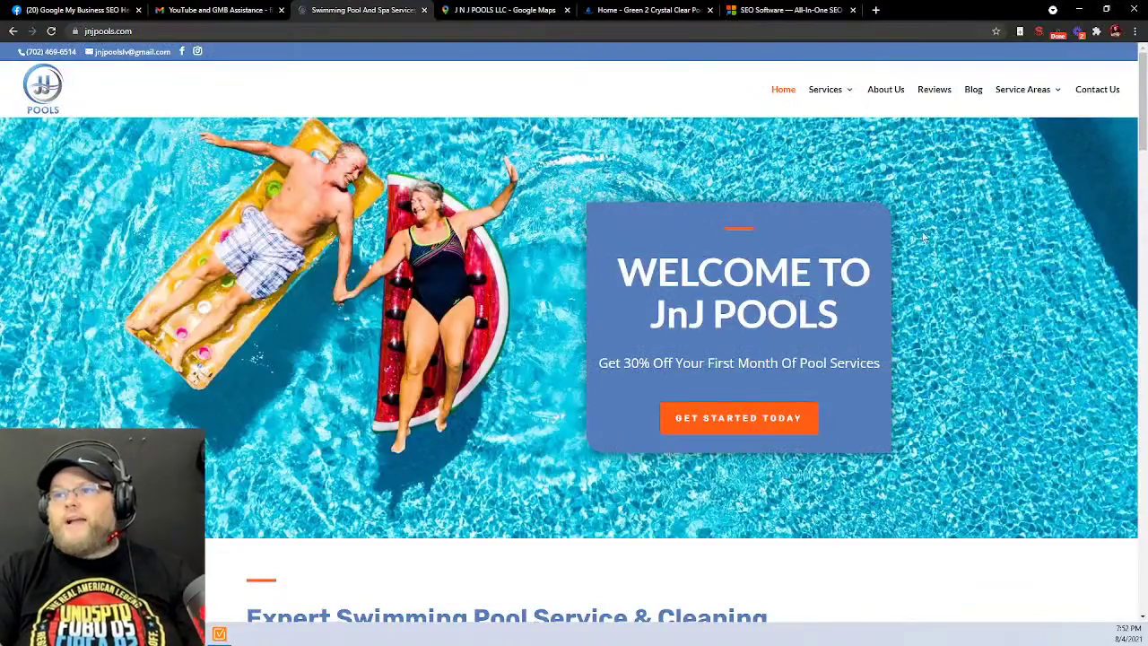
scroll(1102, 514, down, 20)
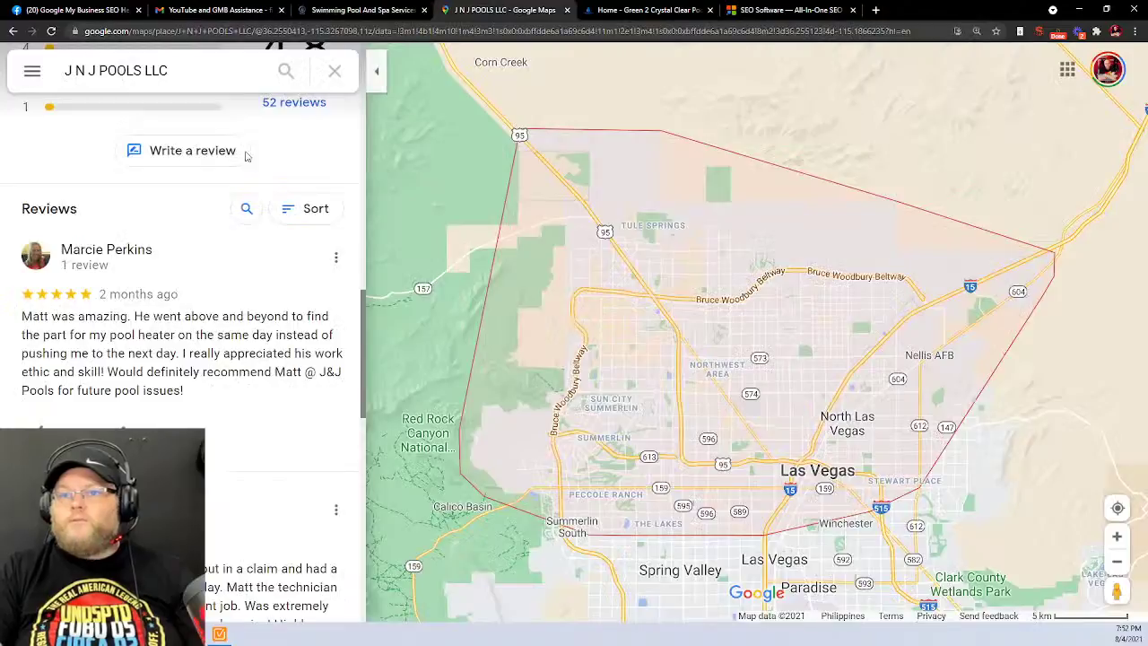
scroll(274, 192, up, 10)
scroll(273, 192, up, 3)
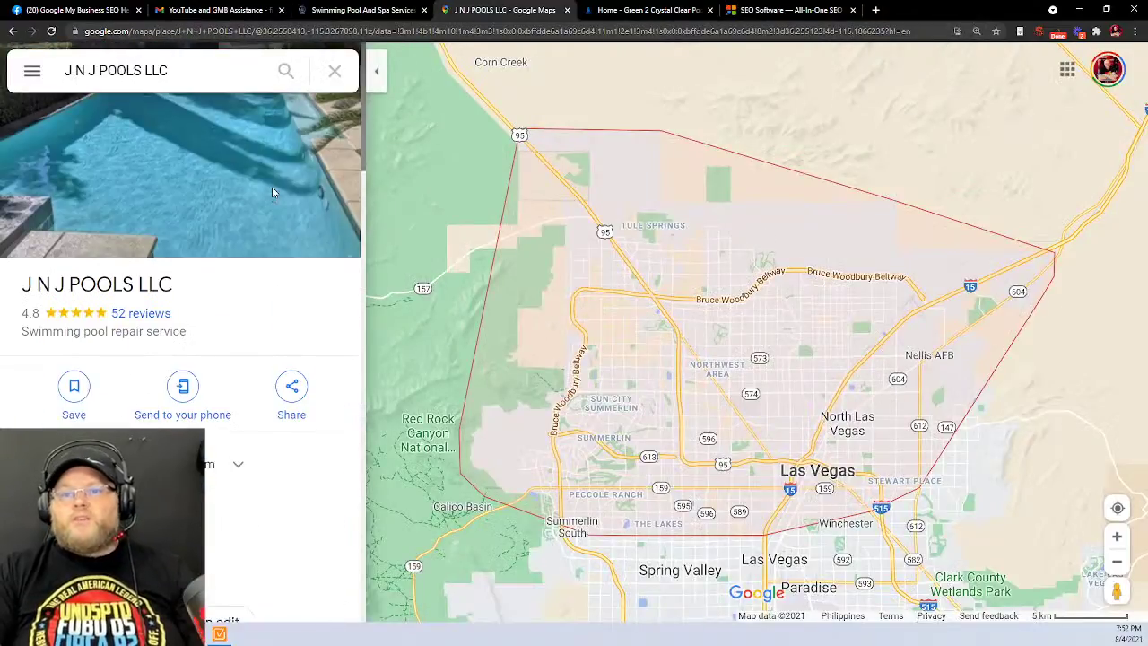
triple_click(135, 286)
key(ctrl+c)
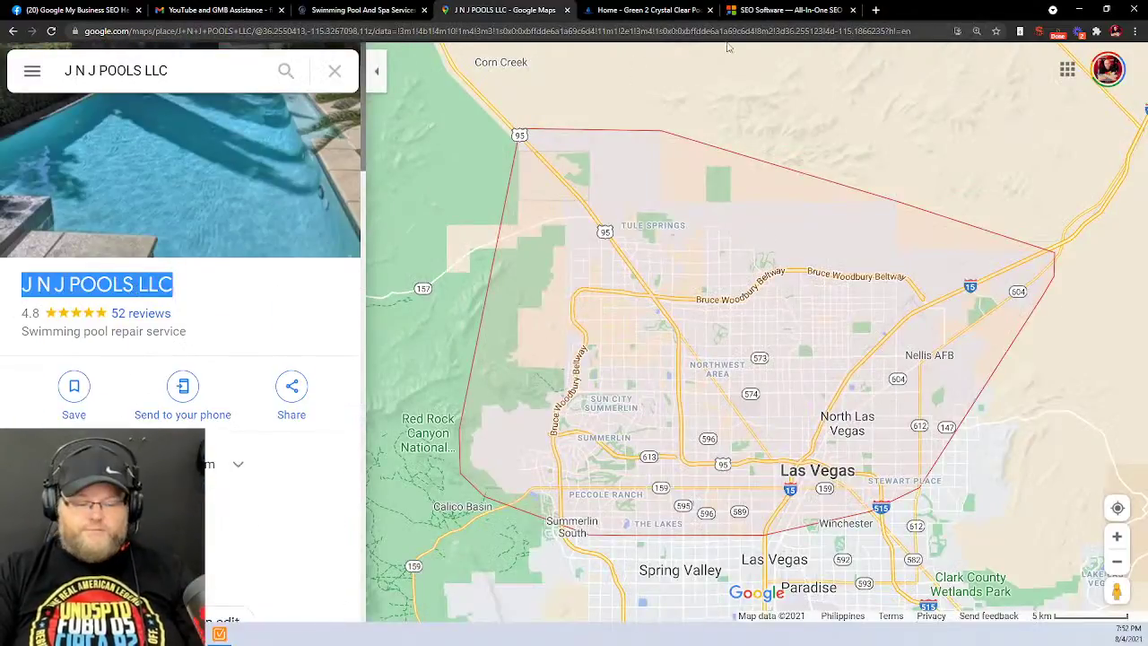
Open the Local Falcon dashboard in a new tab and log in with the saved credentials
click(875, 9)
text(local)
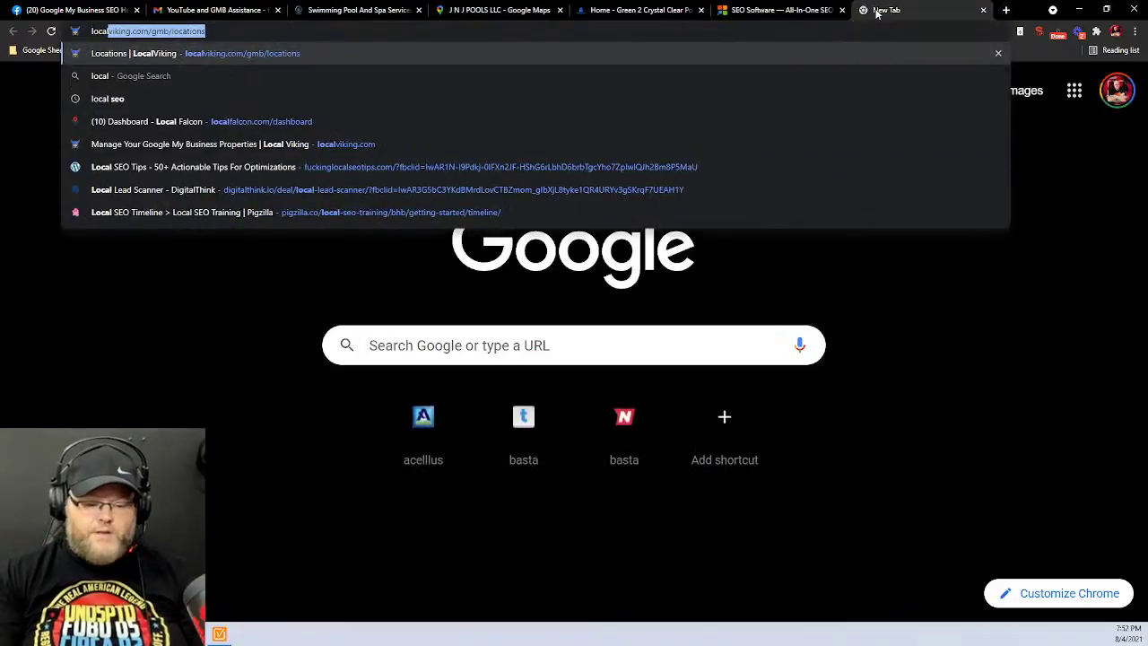
text(fal)
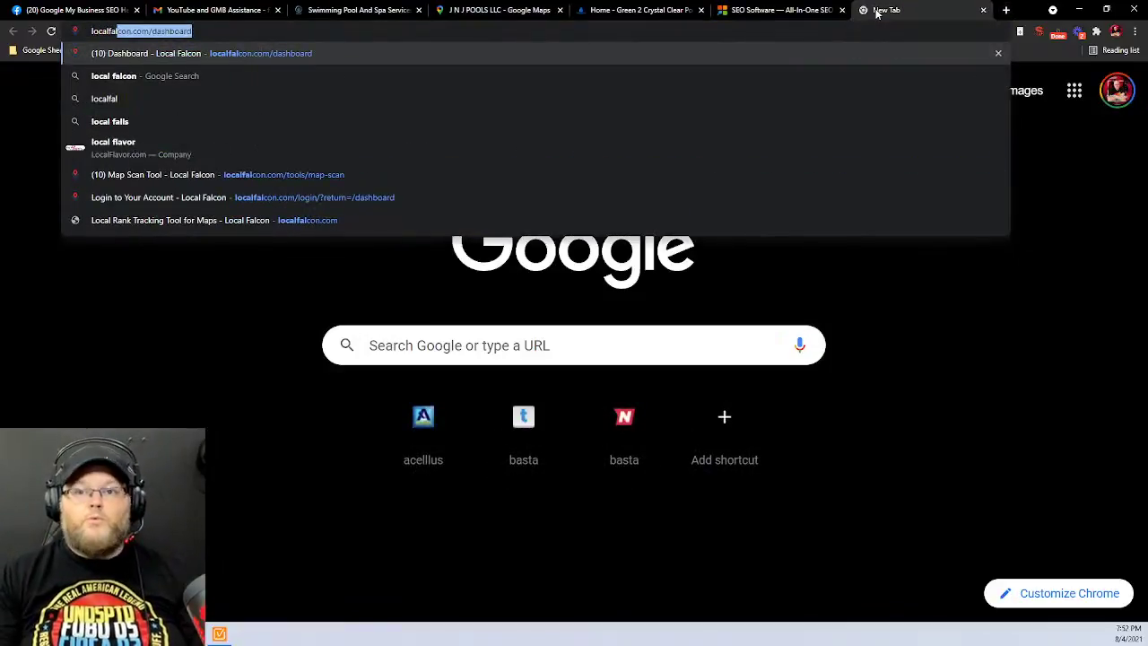
key(Return)
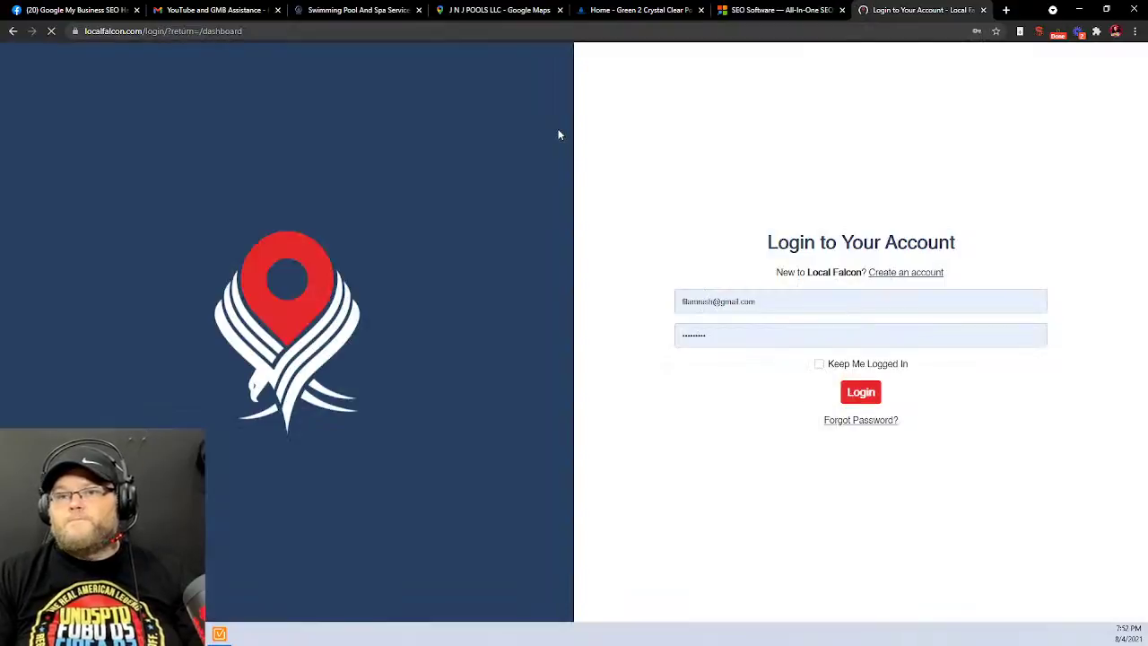
click(852, 391)
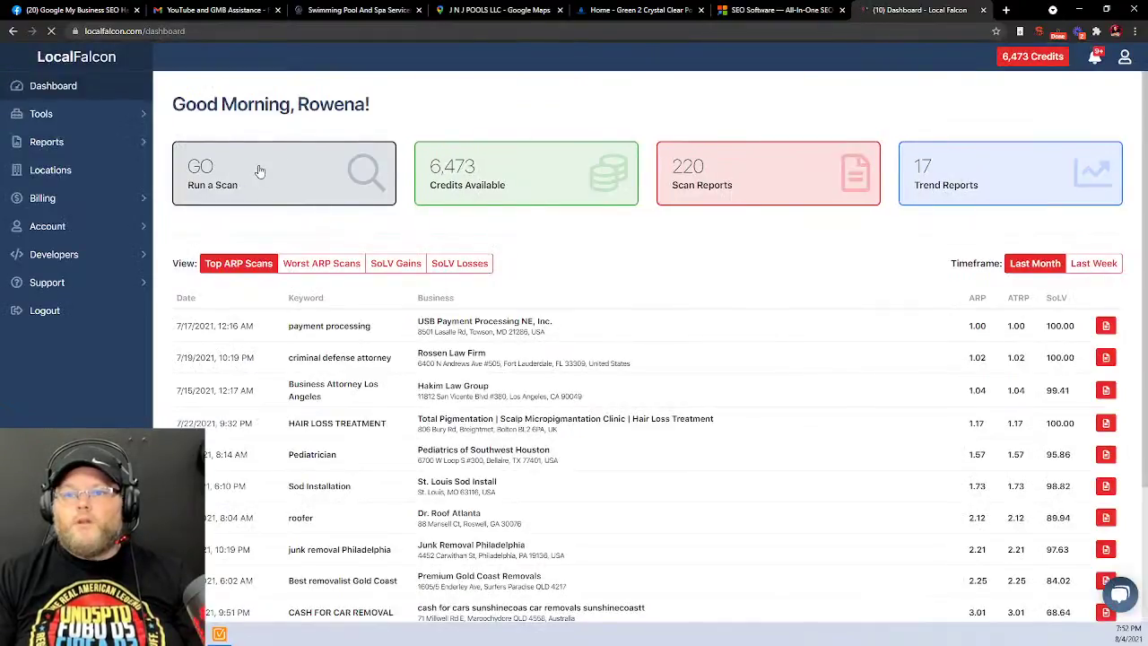
Start a map scan and add J N J POOLS LLC as a new location by searching for its copied business name
click(259, 170)
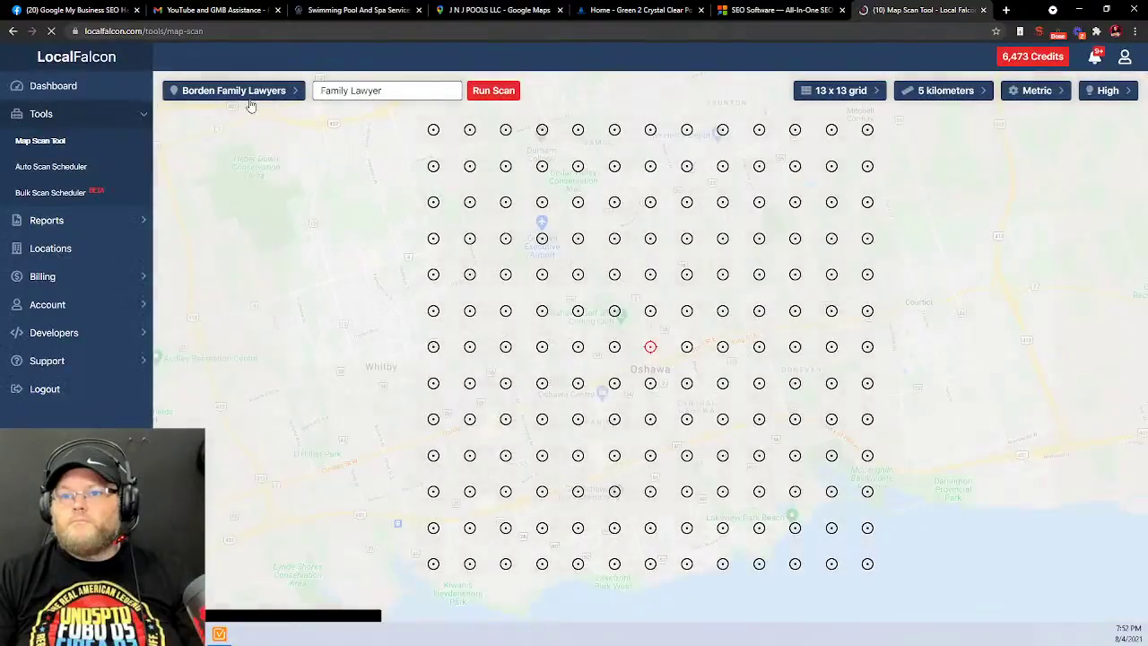
click(249, 95)
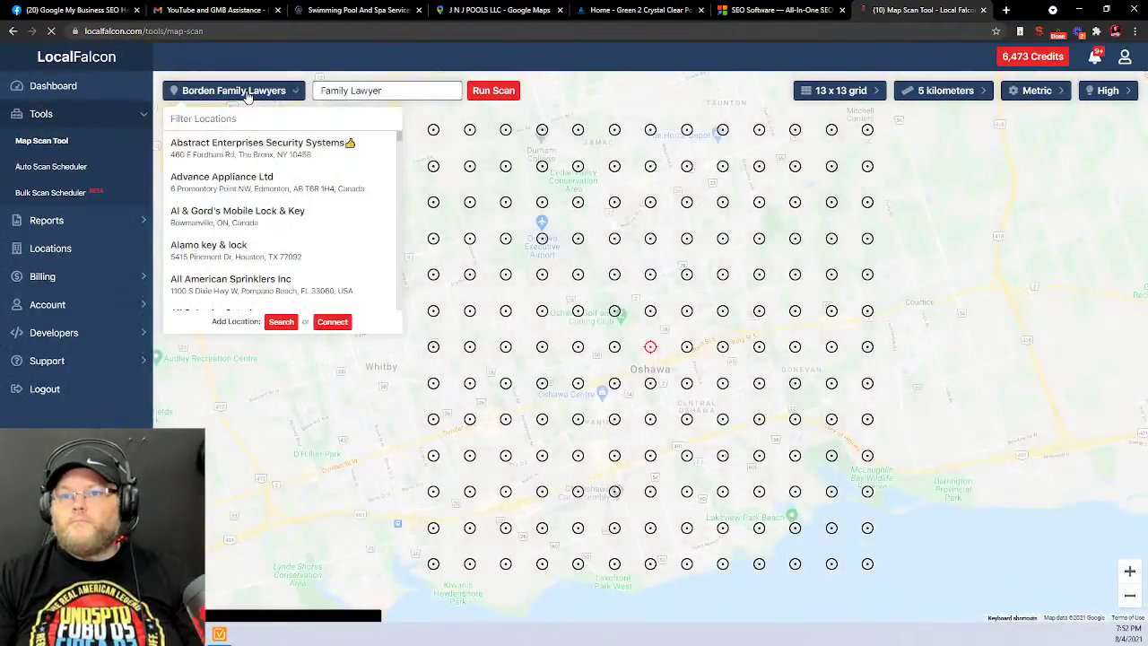
click(282, 321)
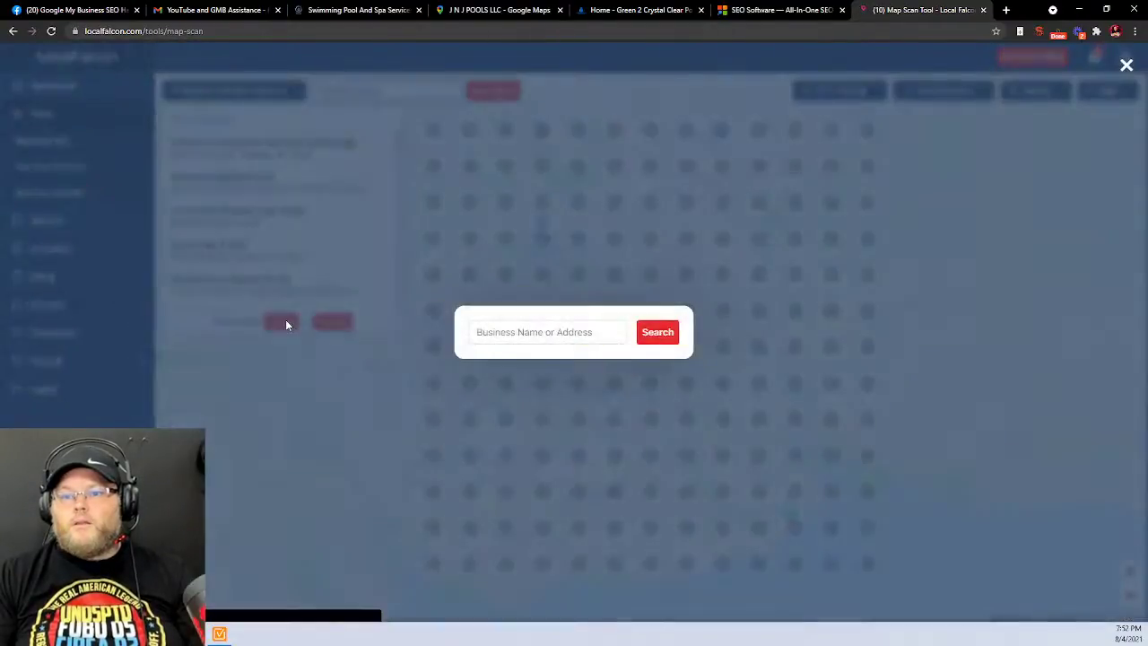
click(539, 331)
key(ctrl+v)
click(656, 332)
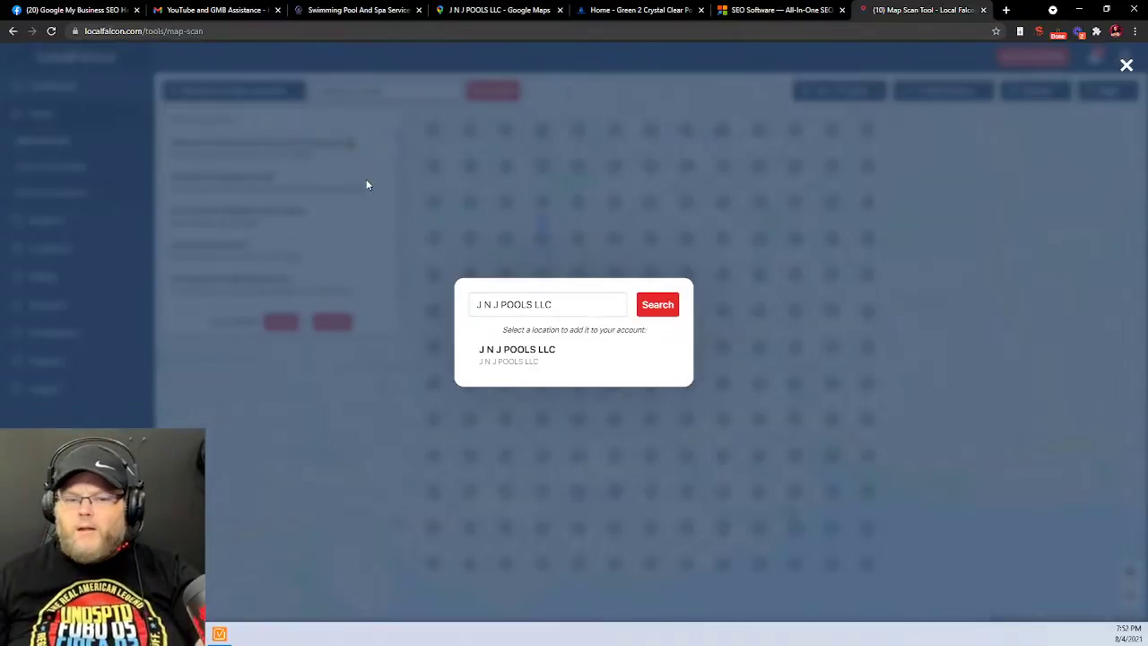
click(509, 363)
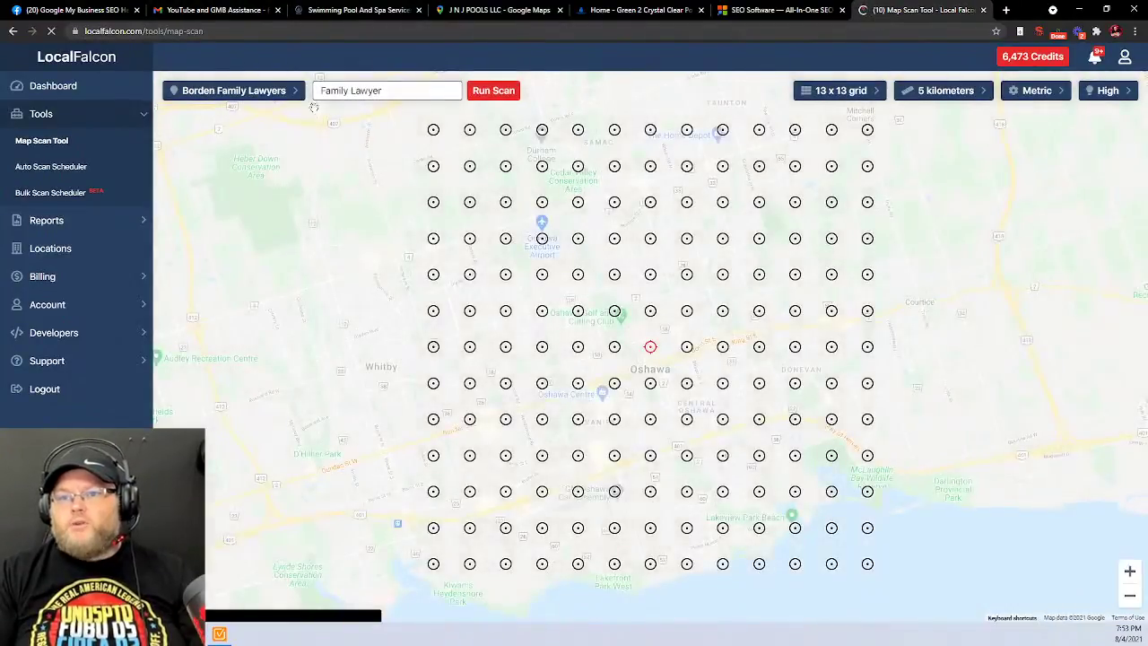
Filter the saved locations by the copied name and select J N J POOLS LLC for the map scan
click(255, 93)
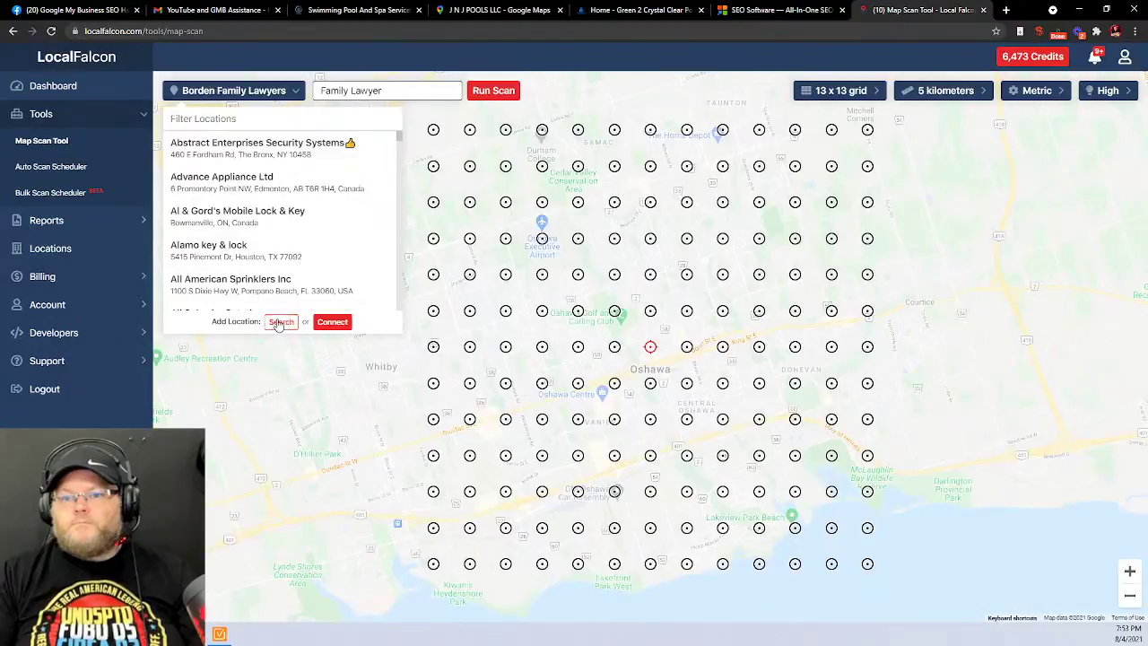
click(240, 122)
key(ctrl+v)
click(243, 149)
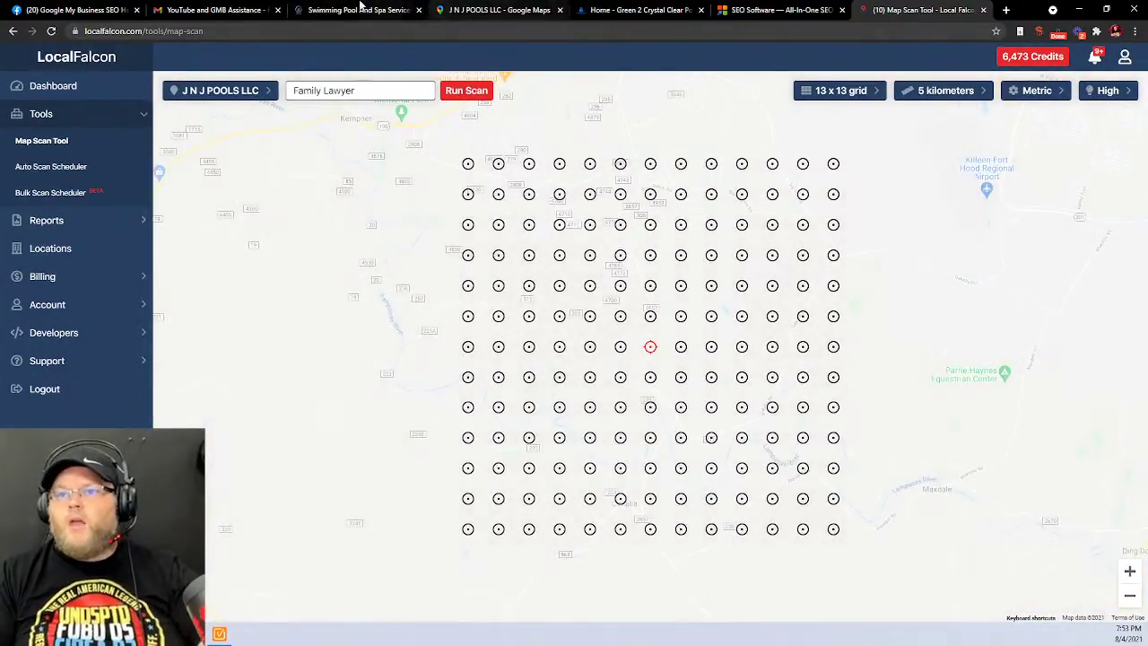
Copy the word "Pool" from the "Expert Swimming Pool Service & Cleaning" heading on the JnJ Pools home page
click(359, 9)
scroll(437, 292, up, 20)
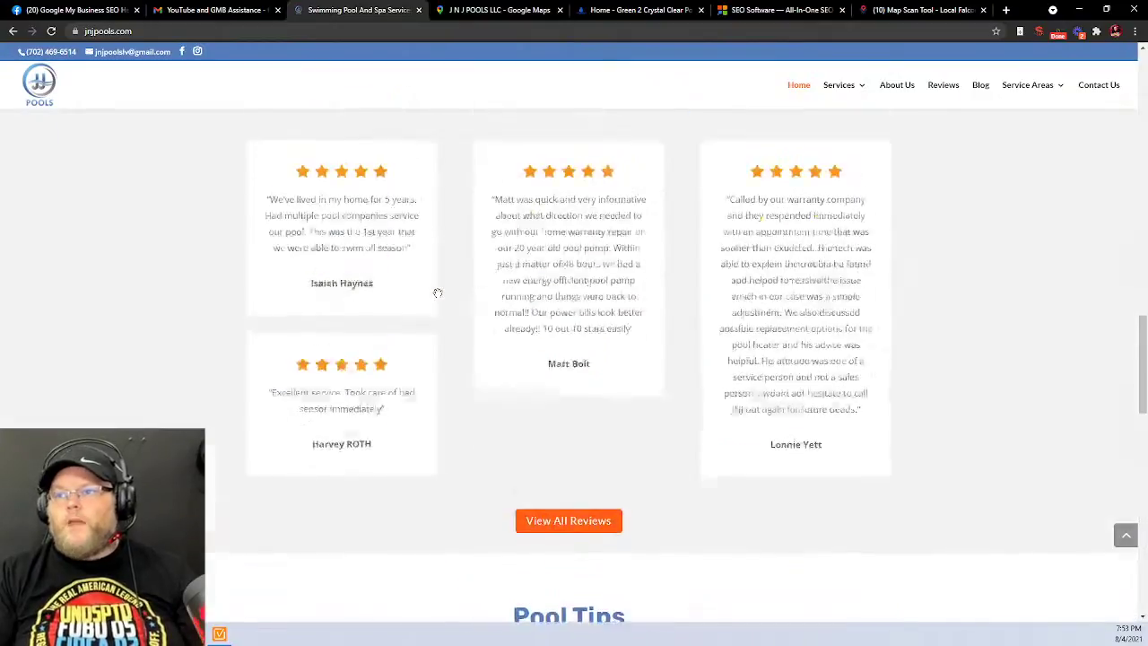
scroll(437, 292, up, 3)
scroll(430, 359, down, 2)
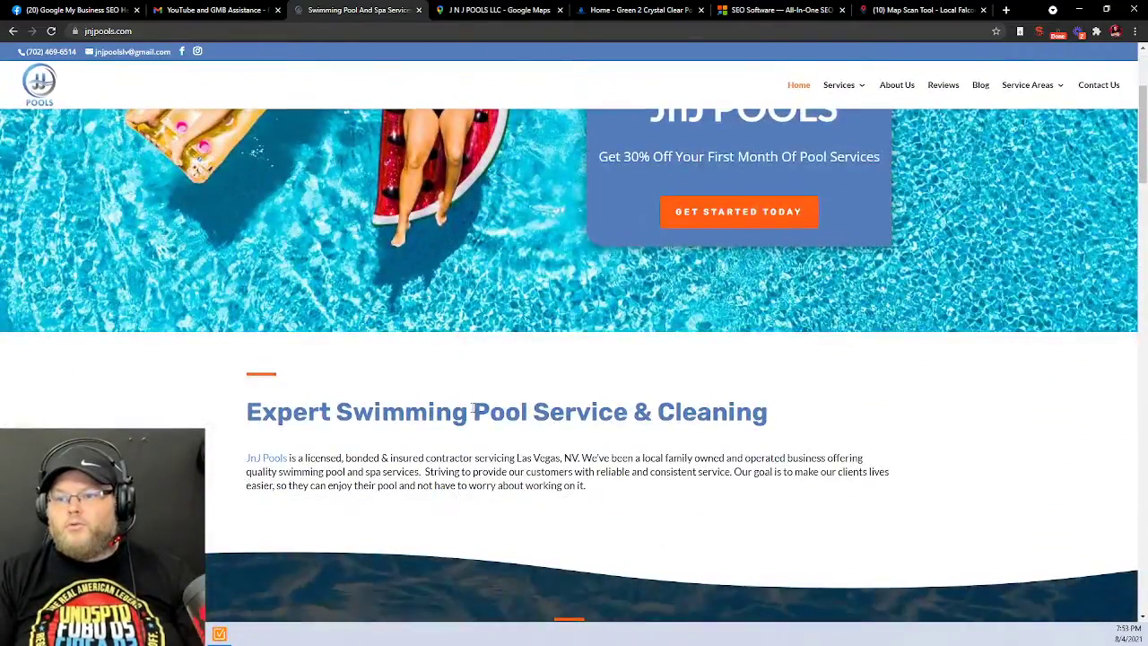
drag(472, 413, 531, 411)
key(ctrl+c)
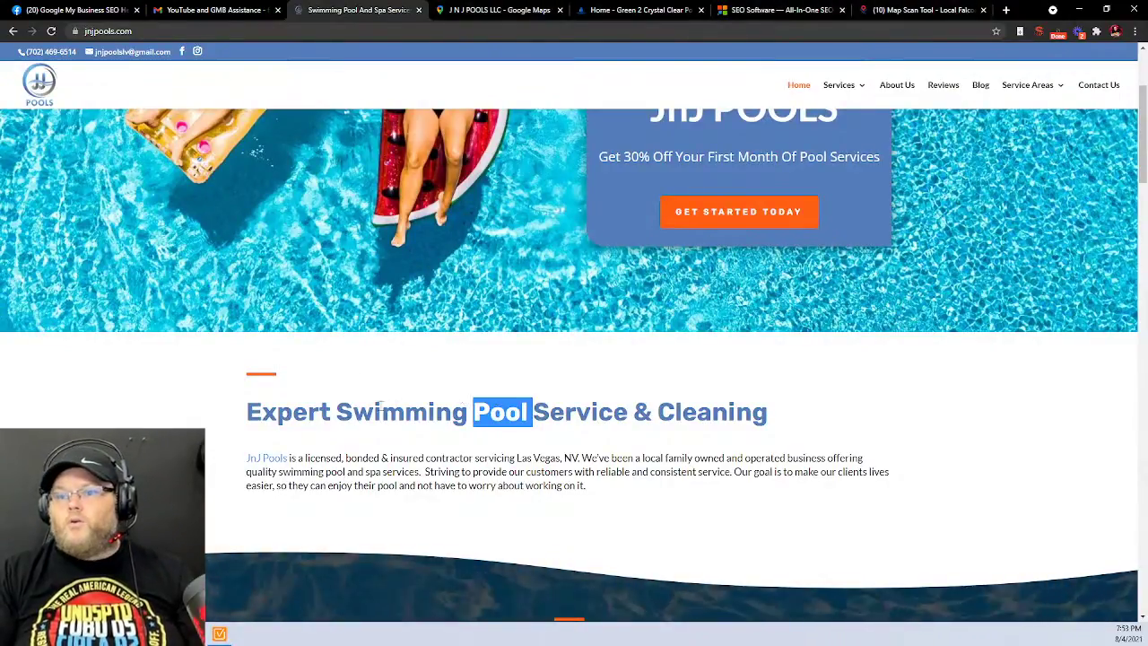
Replace the Local Falcon scan keyword with "Pool Cleaning"
click(923, 9)
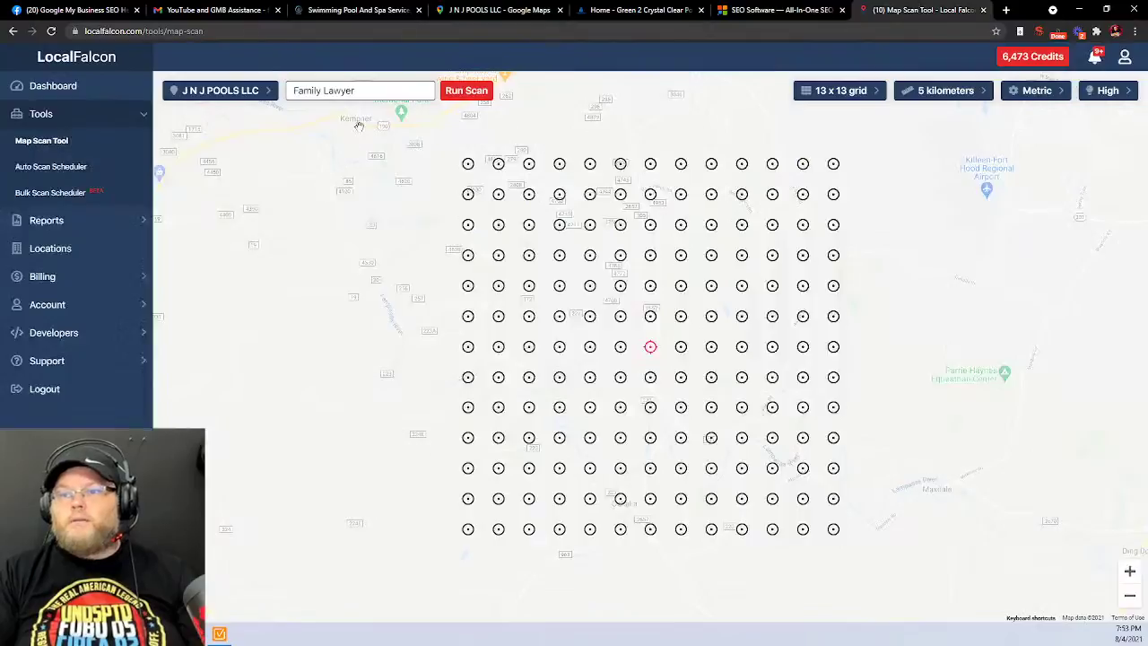
triple_click(366, 92)
key(ctrl+v)
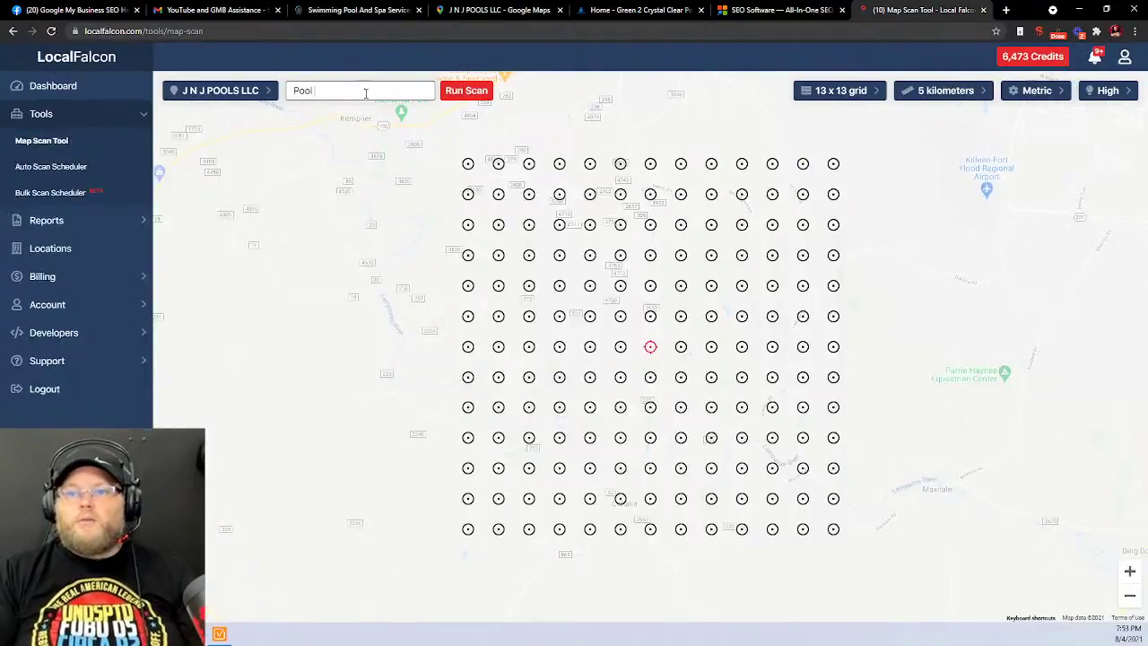
text(Cleaning)
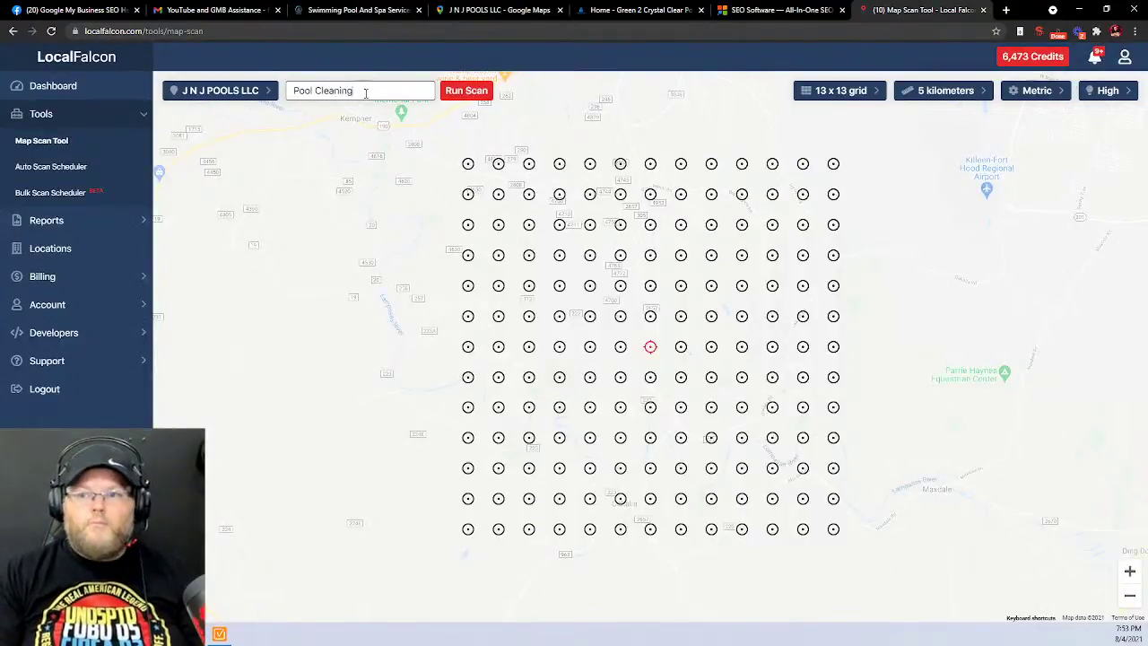
Run the Pool Cleaning map scan for J N J POOLS LLC, continue past the center-point check, and wait for the results
click(454, 92)
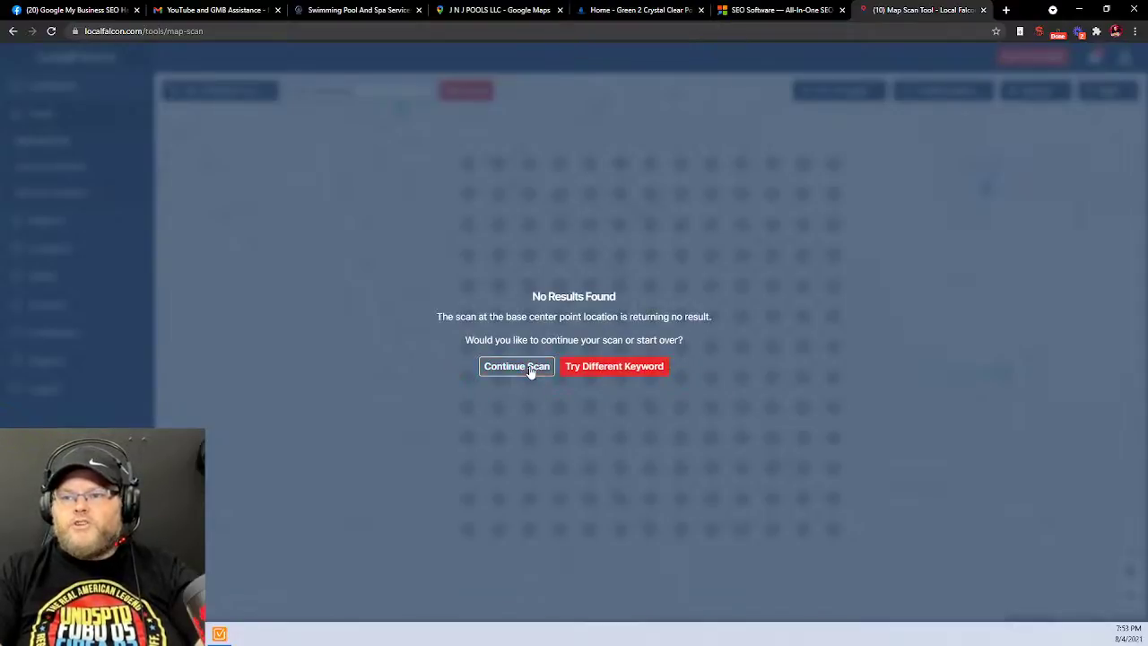
click(527, 369)
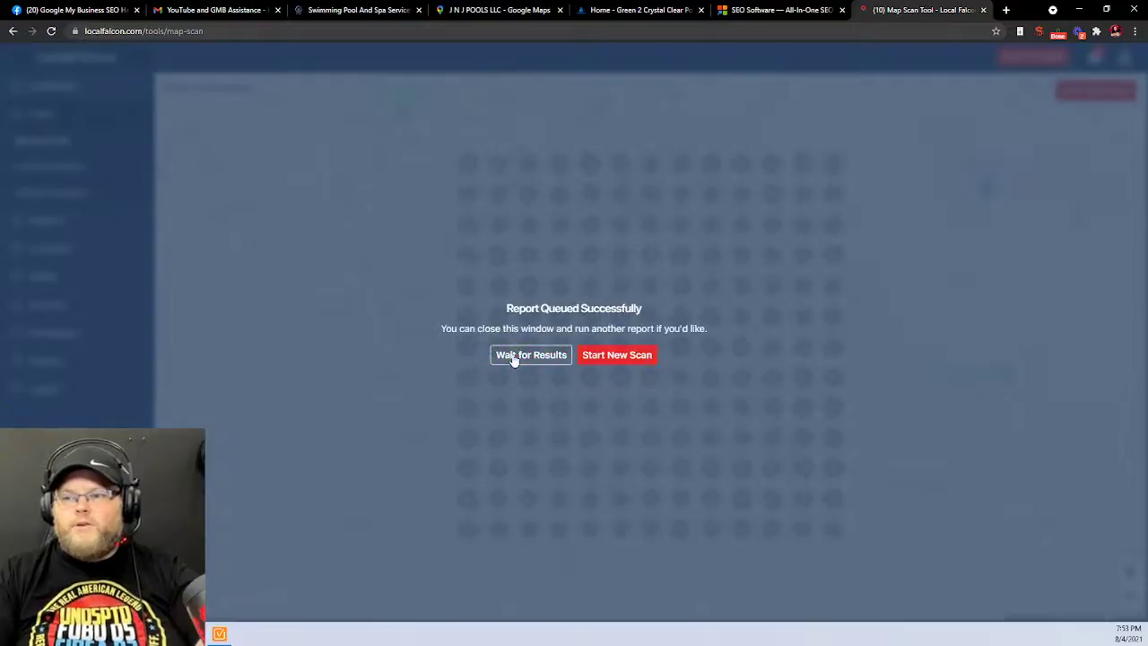
click(537, 355)
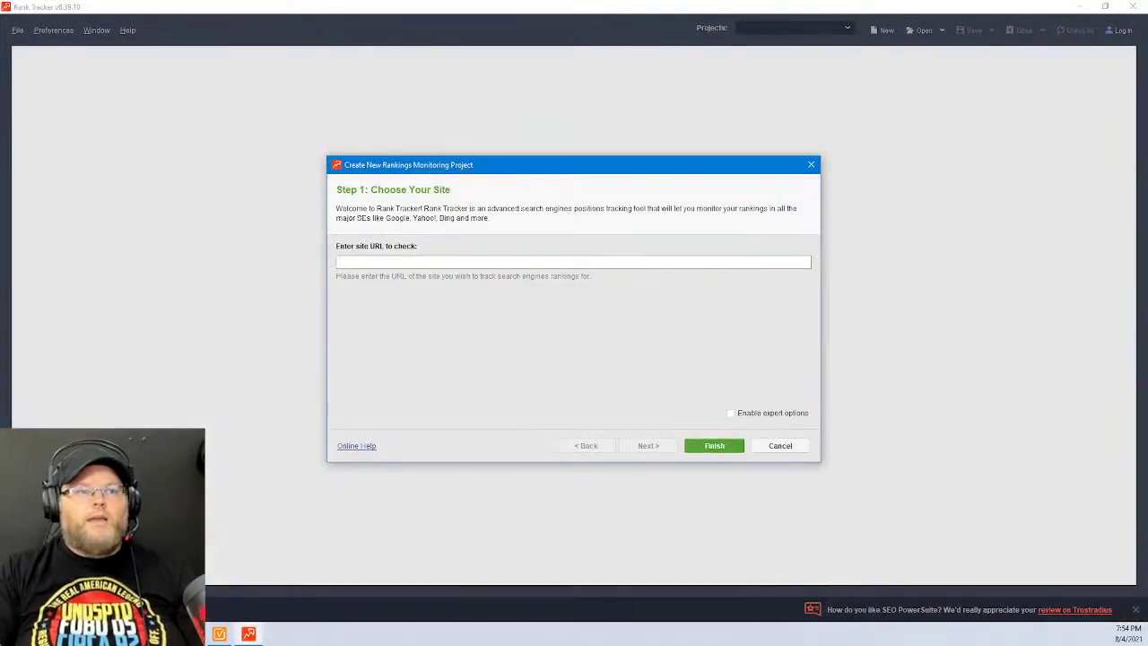
Copy the jnjpools.com address from the browser and create a new Rank Tracker project for that site
key(alt+Tab)
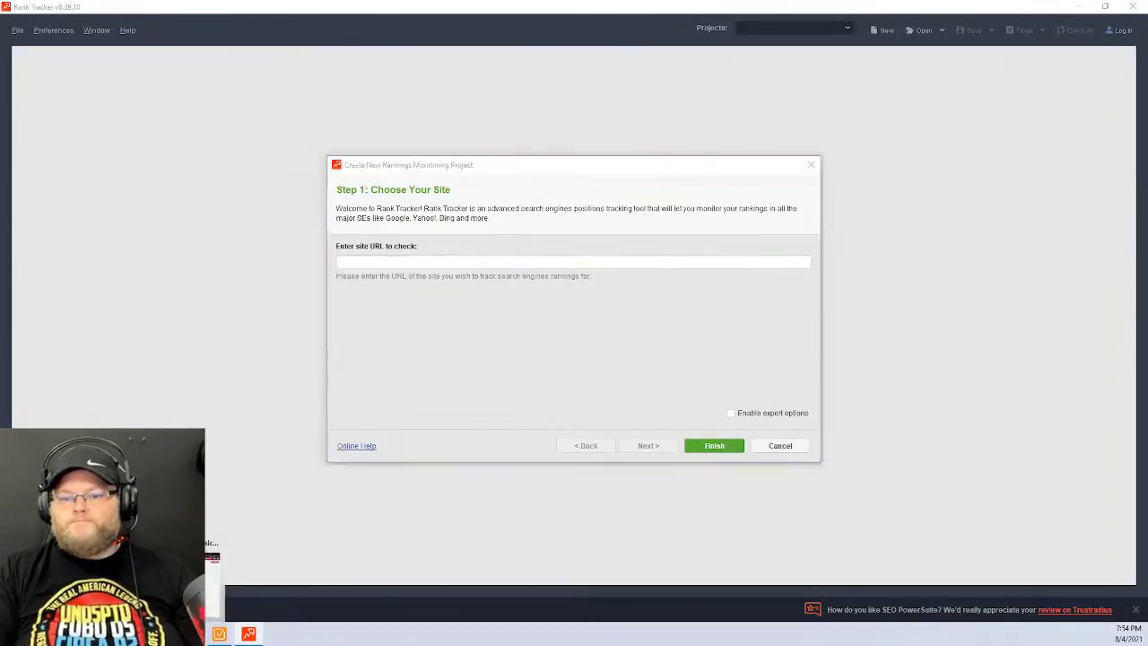
click(354, 10)
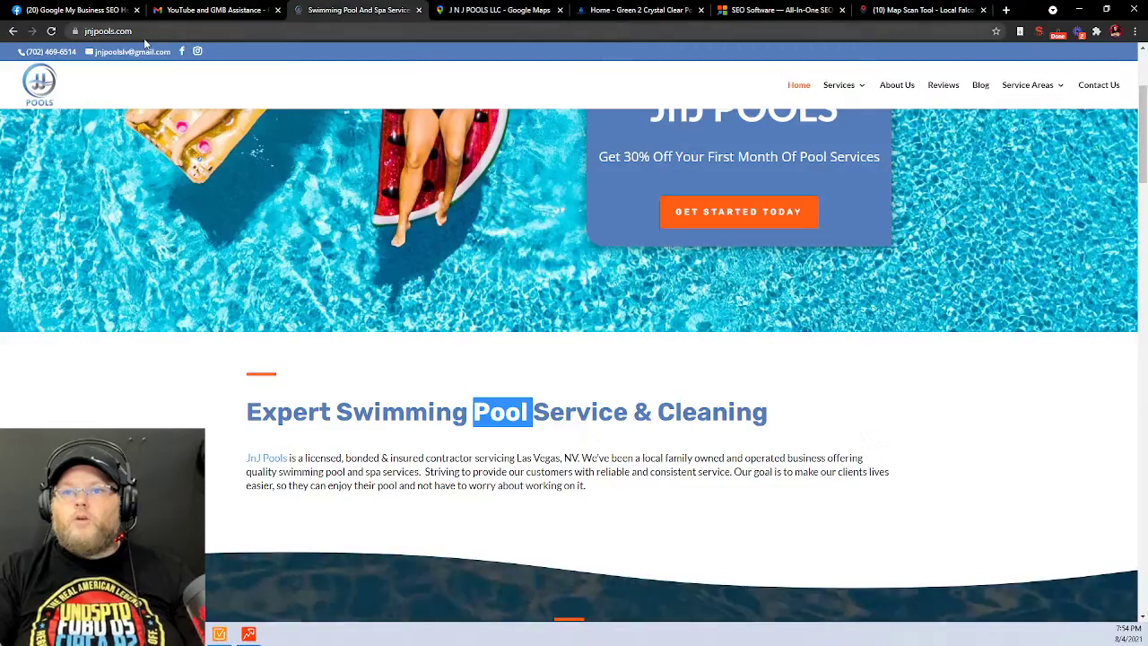
key(ctrl+l)
key(ctrl+c)
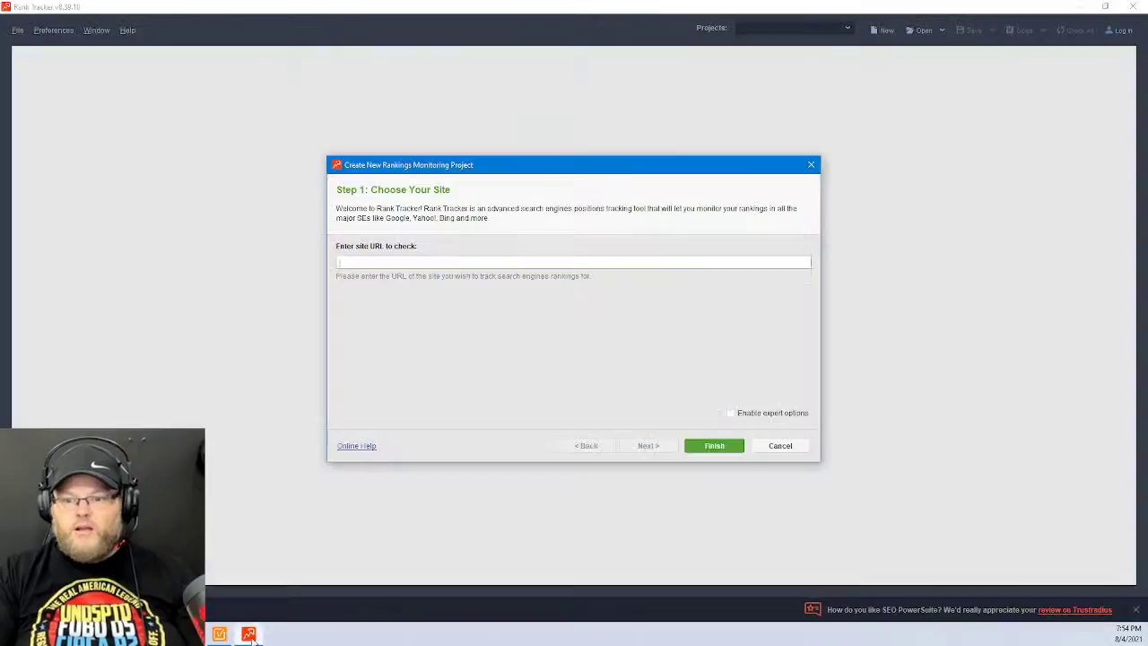
click(257, 593)
key(ctrl+v)
click(713, 445)
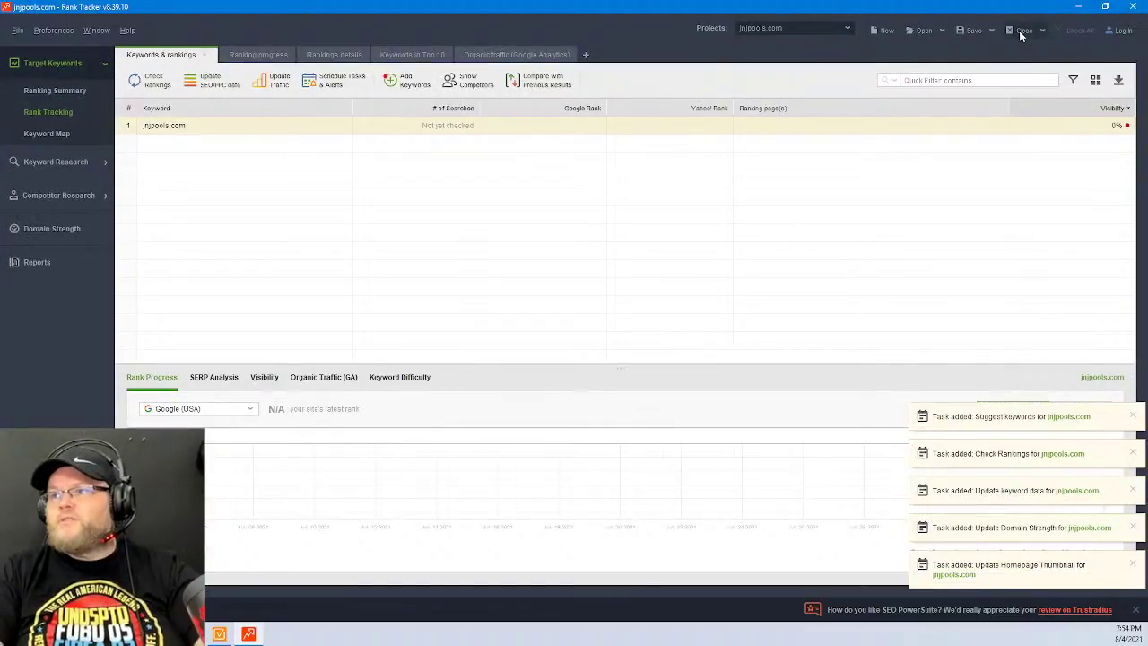
Stop the running ranking check while keeping the jnjpools.com project open, and decline applying the newly collected data
click(1020, 31)
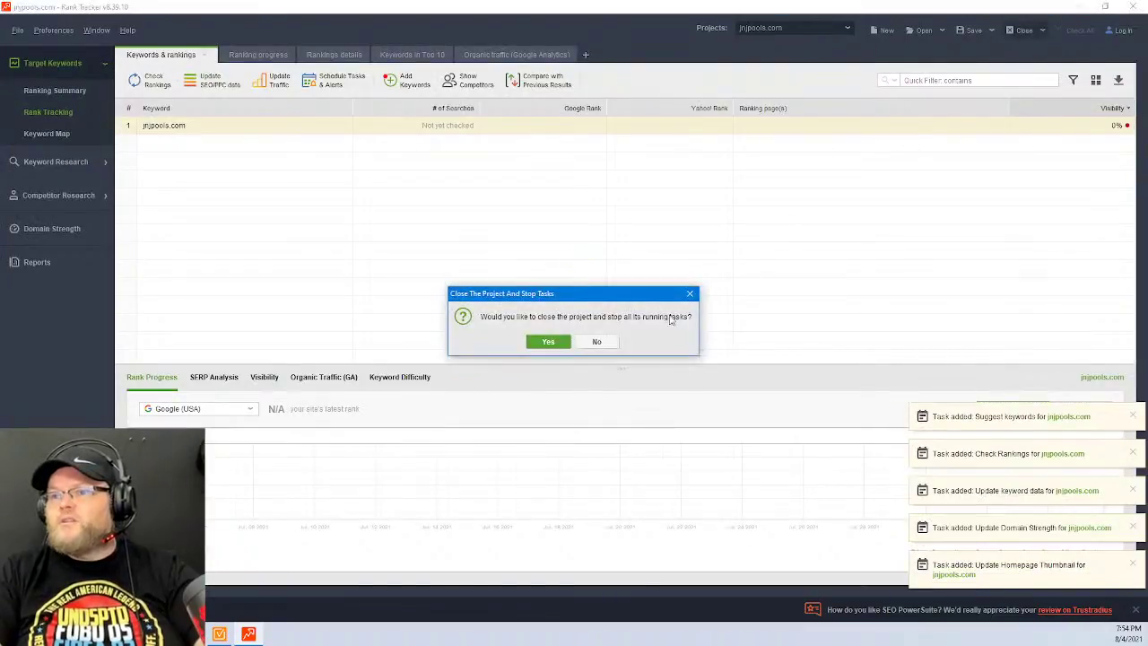
click(596, 339)
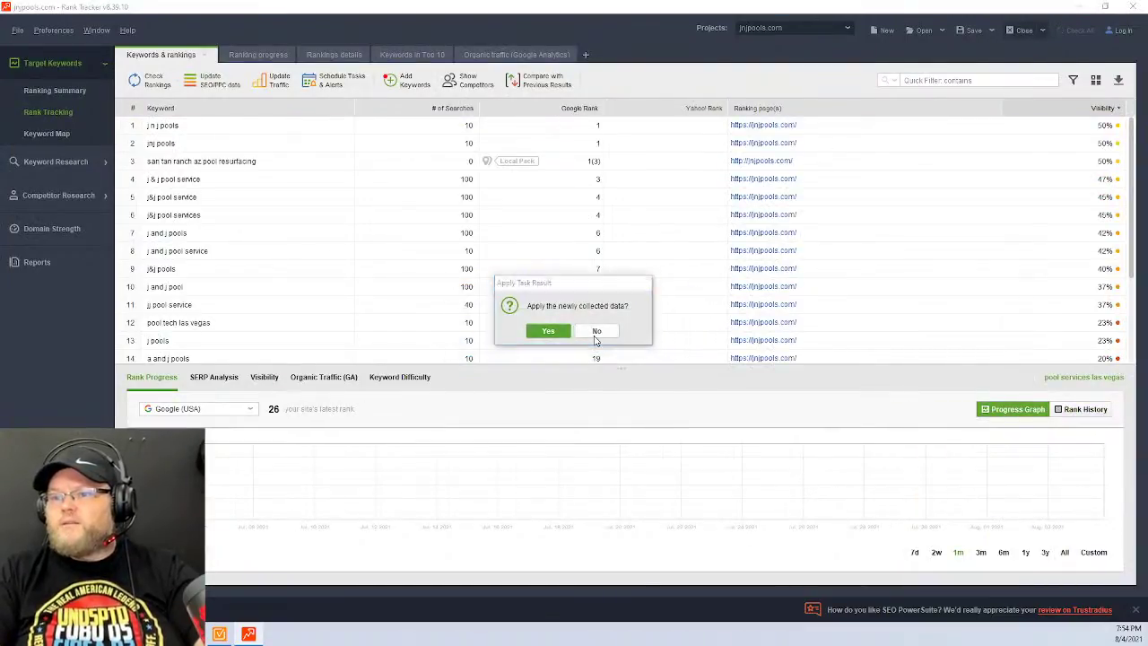
click(596, 332)
click(619, 342)
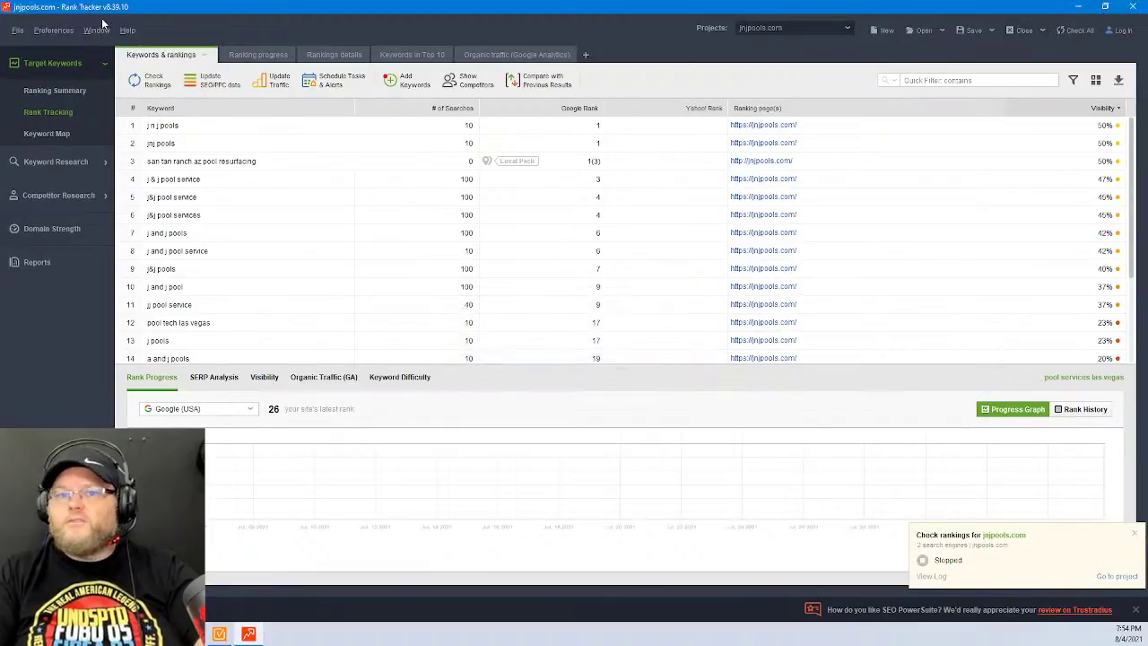
In the project's preferred search engines, remove Yahoo! (USA), add Google.com (Maps) and Google.com Mobile, and save the preferences
click(54, 30)
click(70, 155)
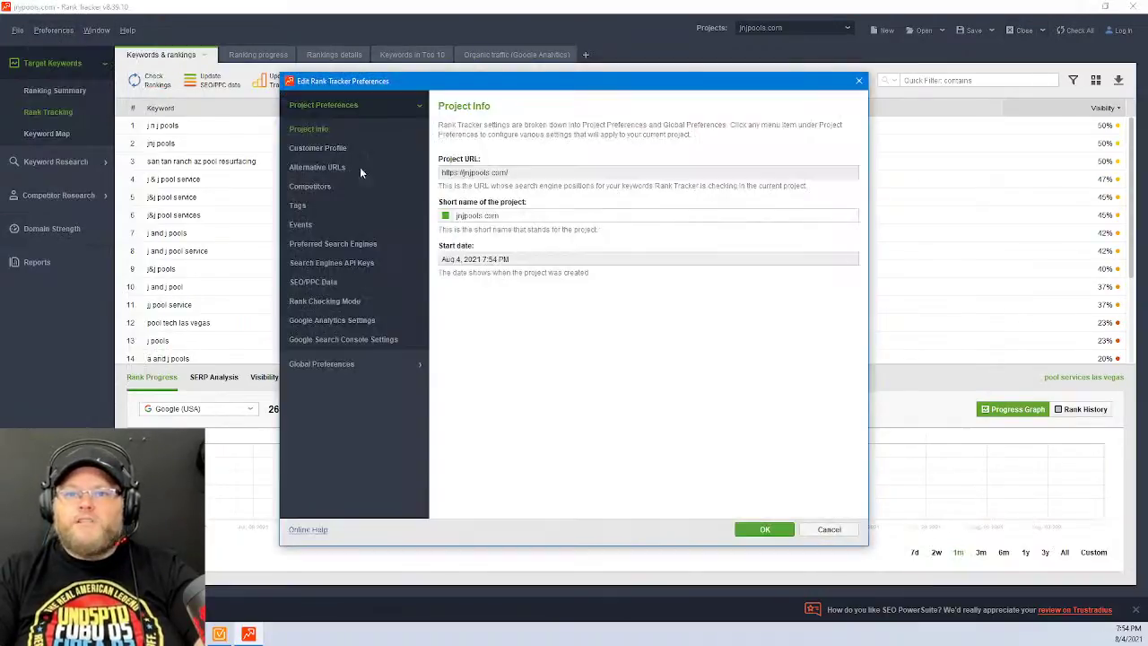
click(626, 222)
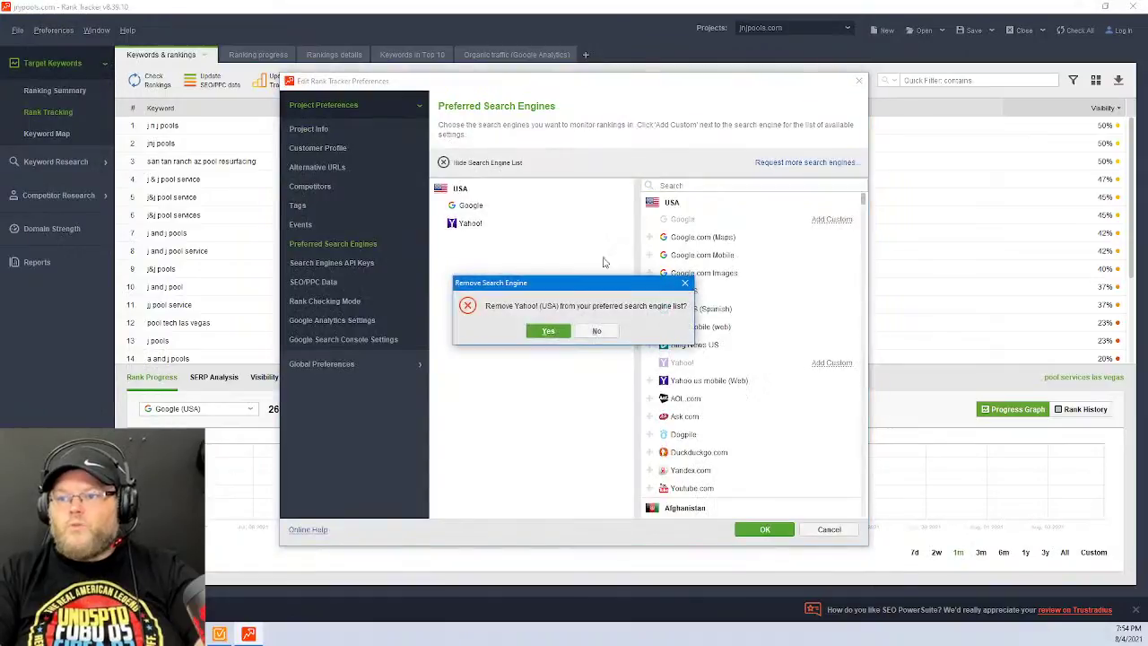
click(552, 328)
click(649, 238)
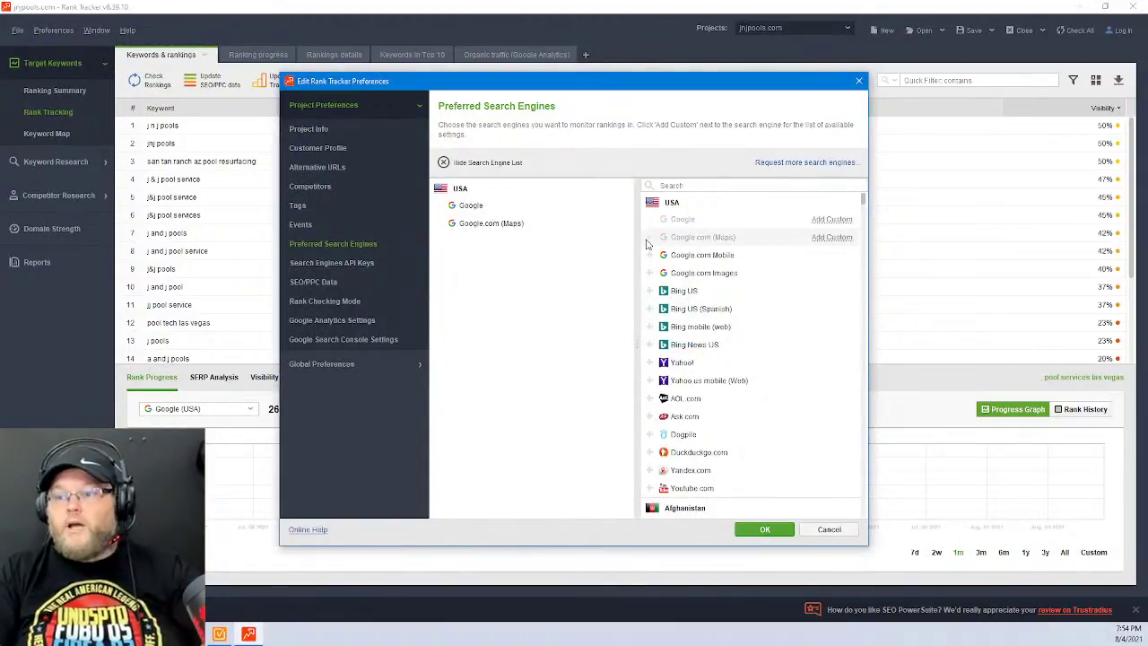
click(649, 256)
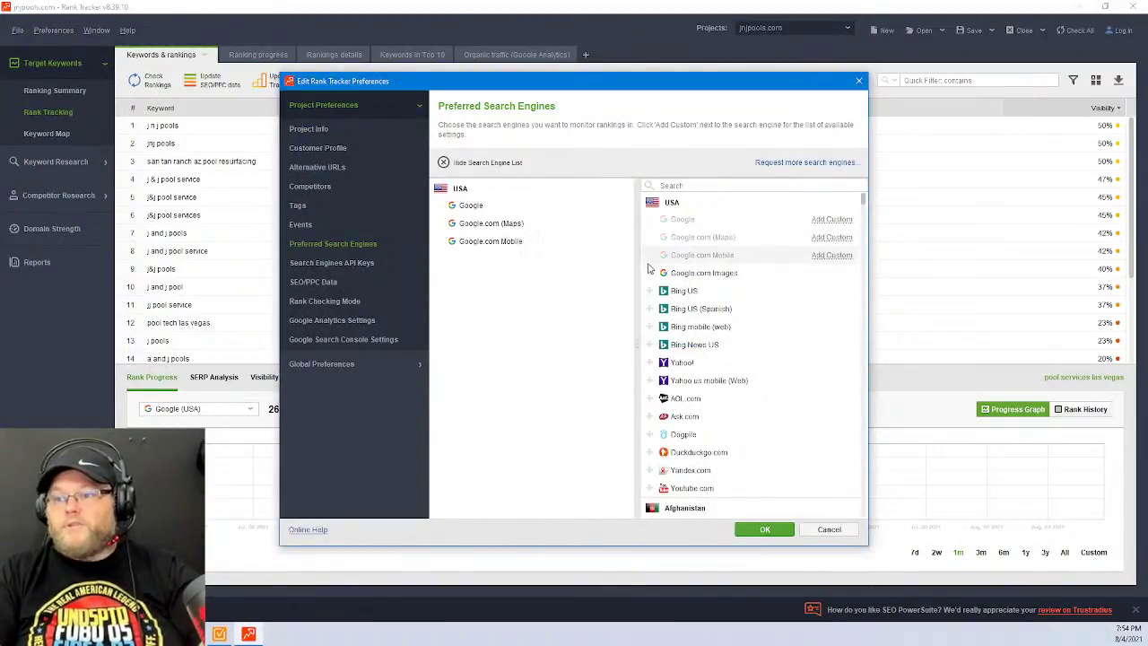
click(764, 529)
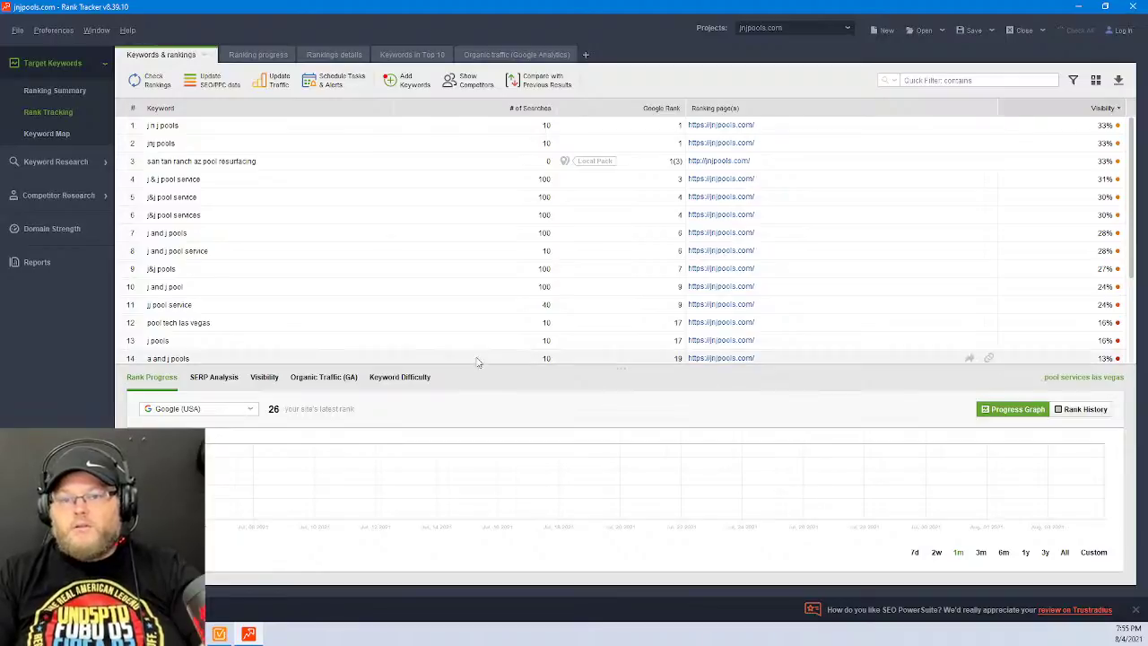
Examine the tracked keywords one by one from "j n j pools" down to "j pools", checking their search volumes and Google ranks
click(180, 127)
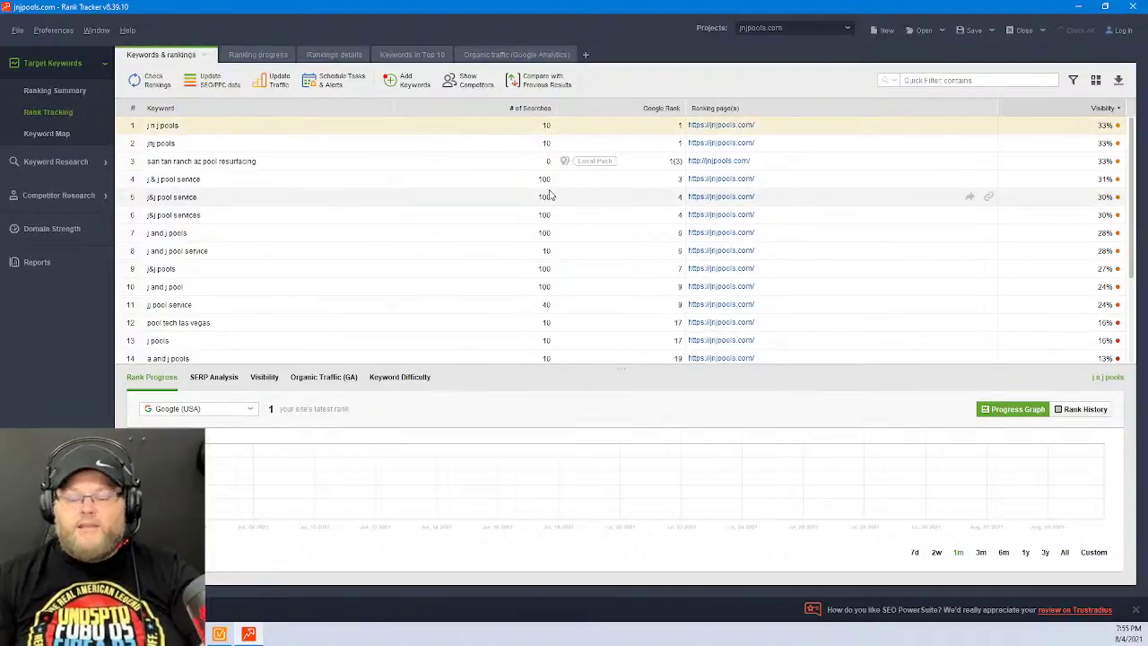
key(Down)
key(Down)
key(Down)
key(Down)
key(Down)
key(Down)
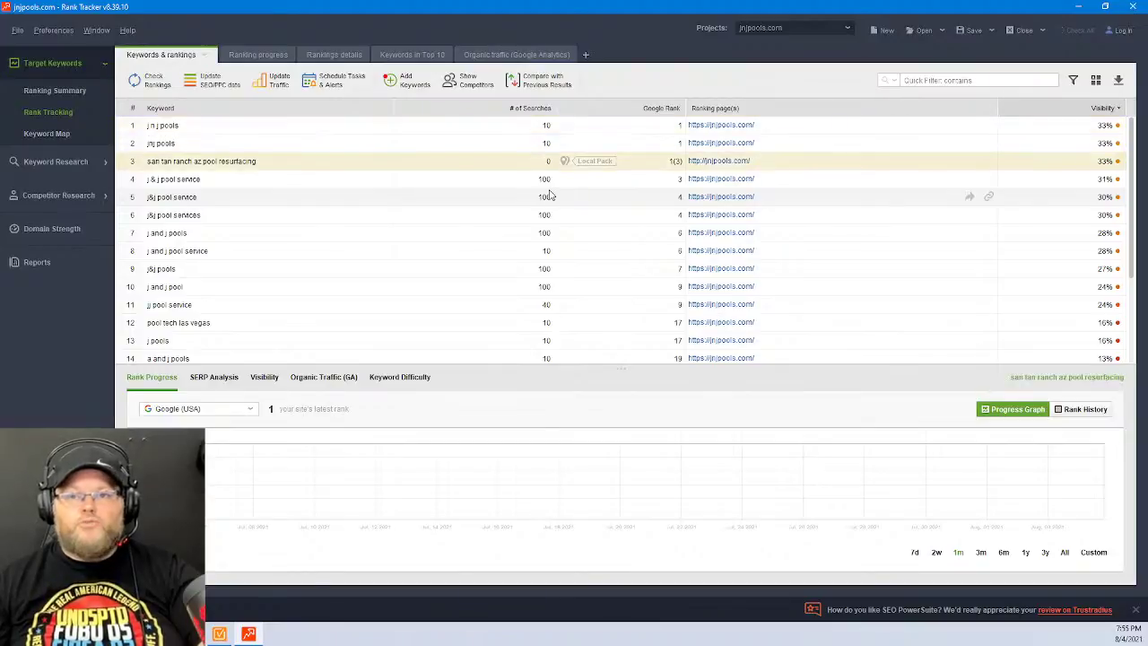
key(Down)
key(Down)
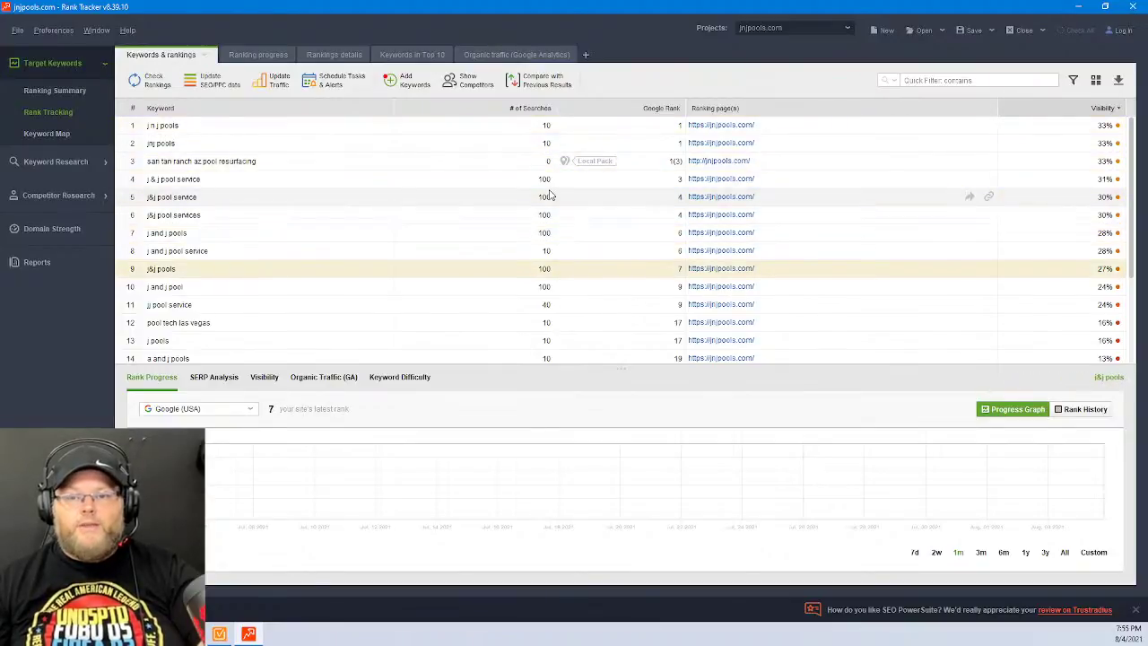
key(Down)
key(Down)
key(Down)
key(Down)
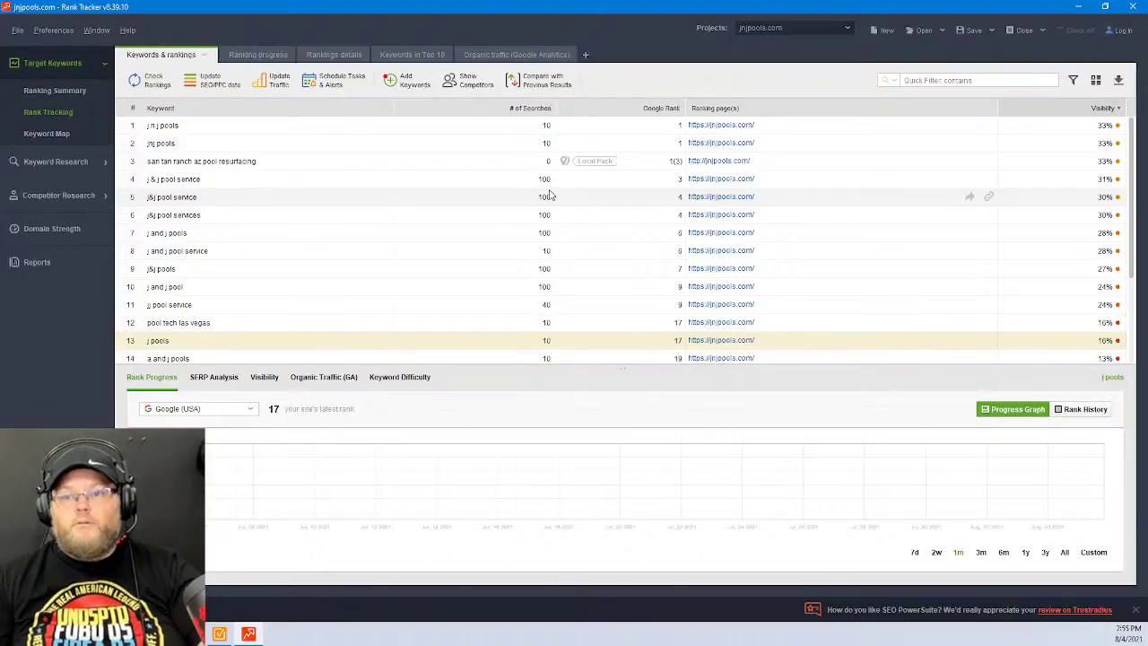
Sort the keyword list in reverse alphabetical order and review the rankings of the Las Vegas pool keywords
click(229, 111)
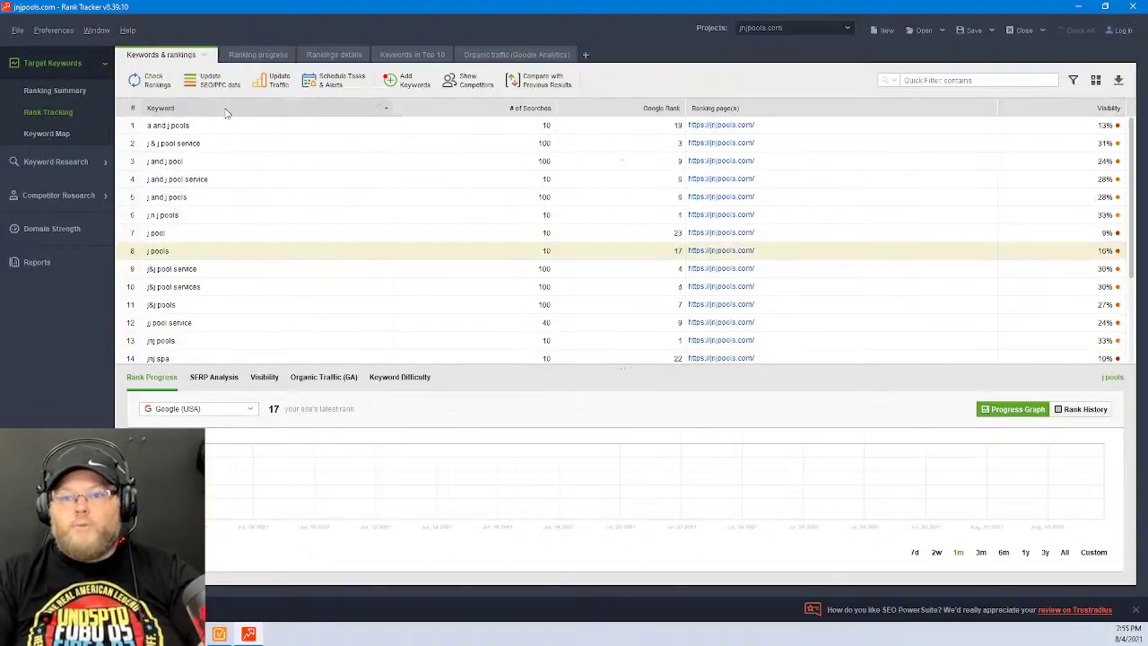
click(226, 109)
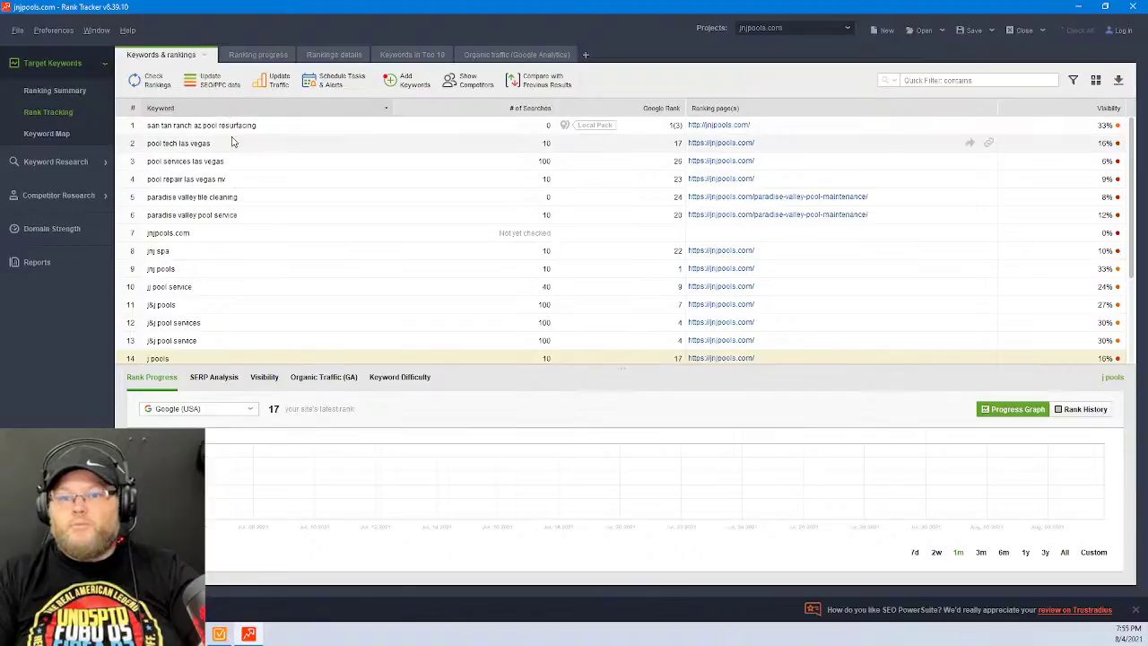
click(231, 143)
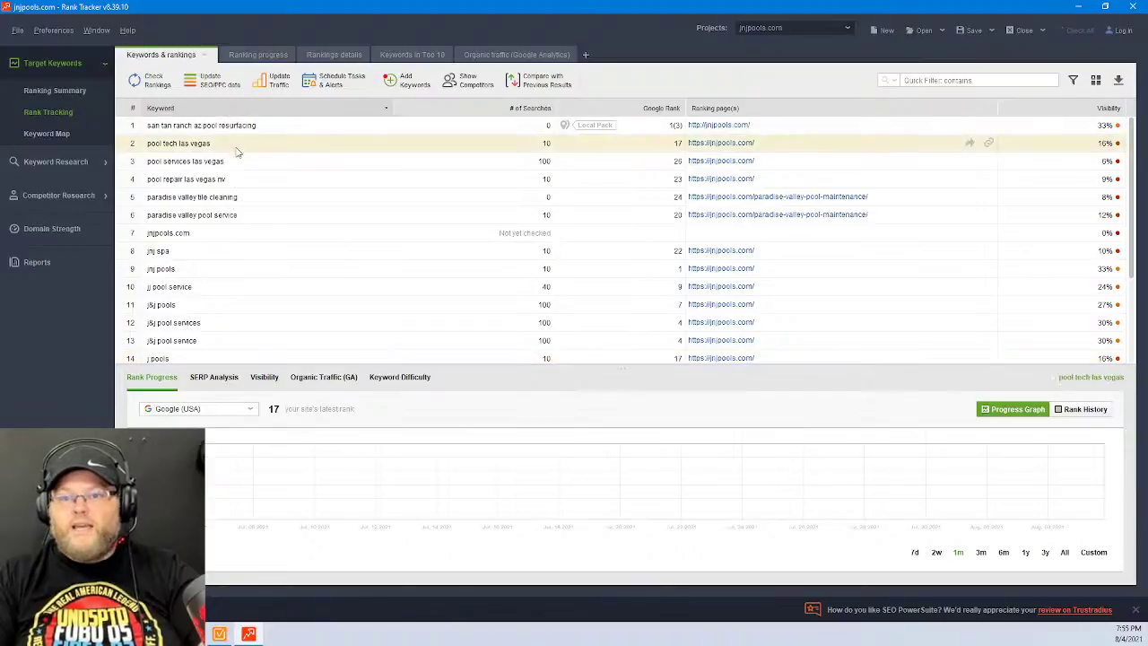
click(241, 161)
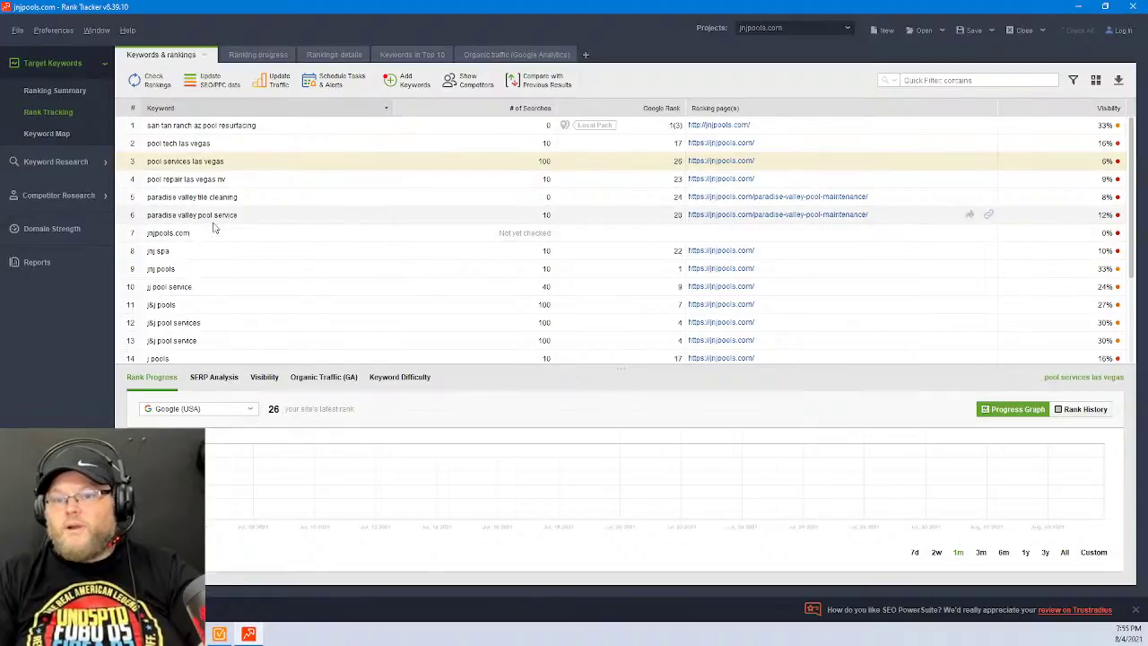
scroll(296, 222, down, 3)
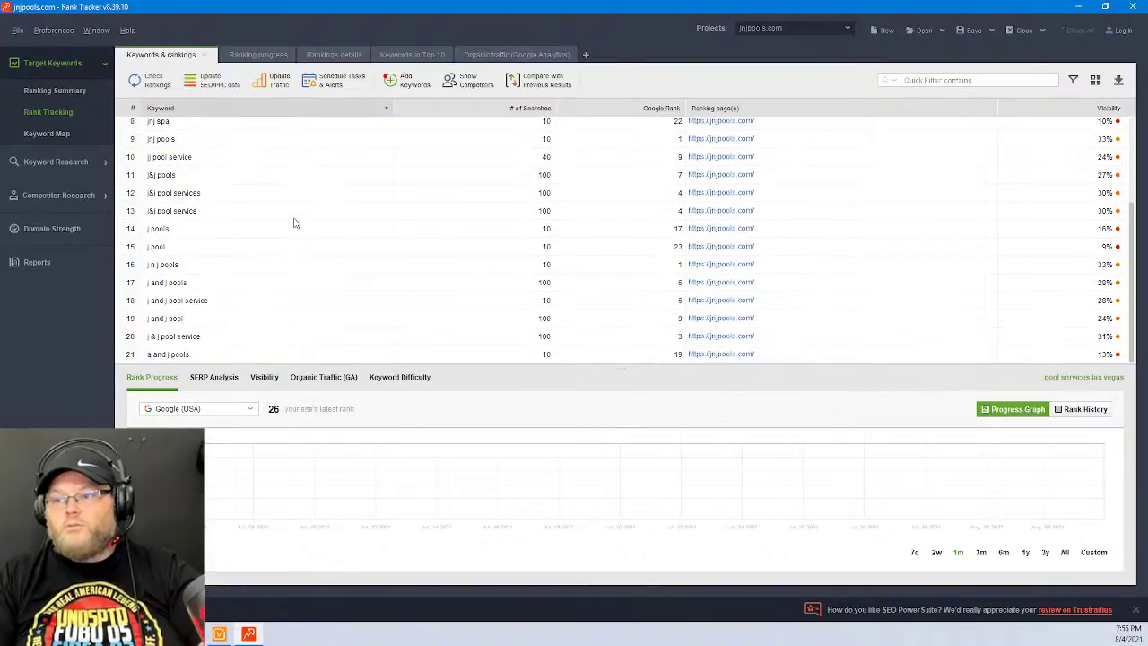
scroll(296, 222, up, 3)
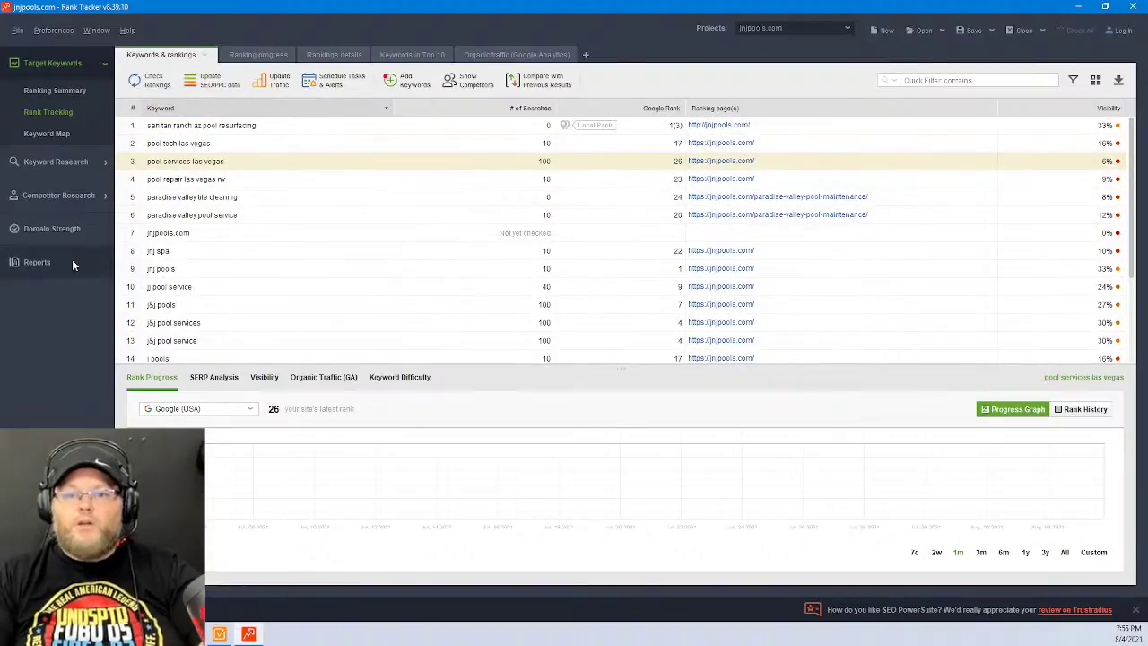
Delete the "jnjpools.com" keyword and all brand-name keywords listed below it, and select "san tan ranch az pool resurfacing"
click(220, 238)
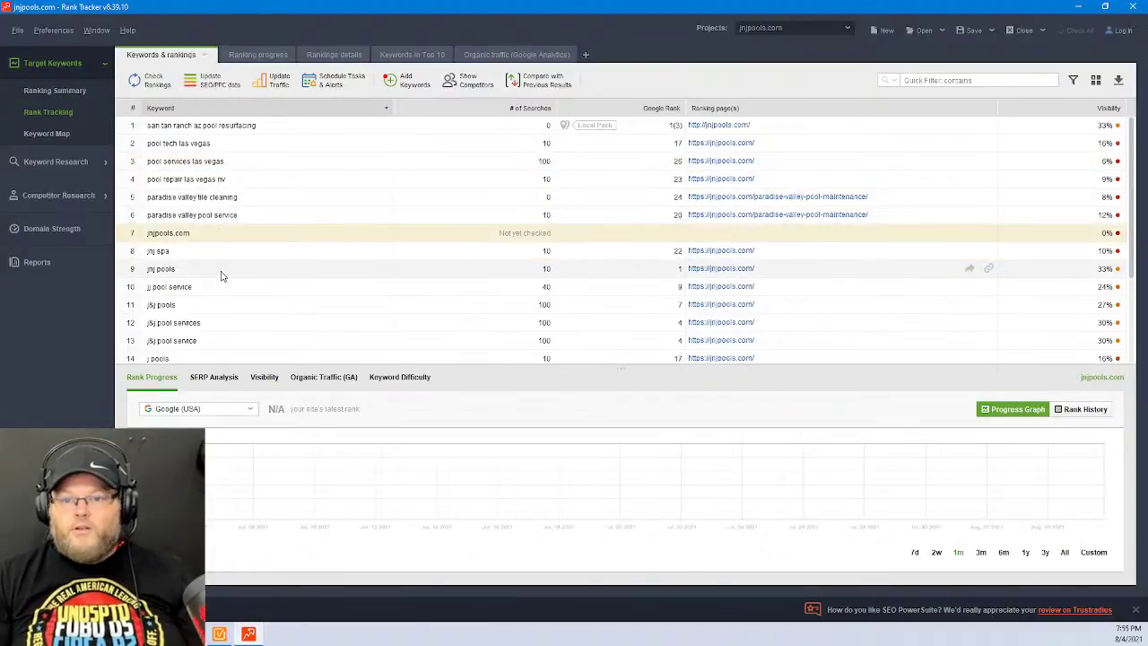
scroll(223, 276, down, 1)
scroll(222, 277, down, 2)
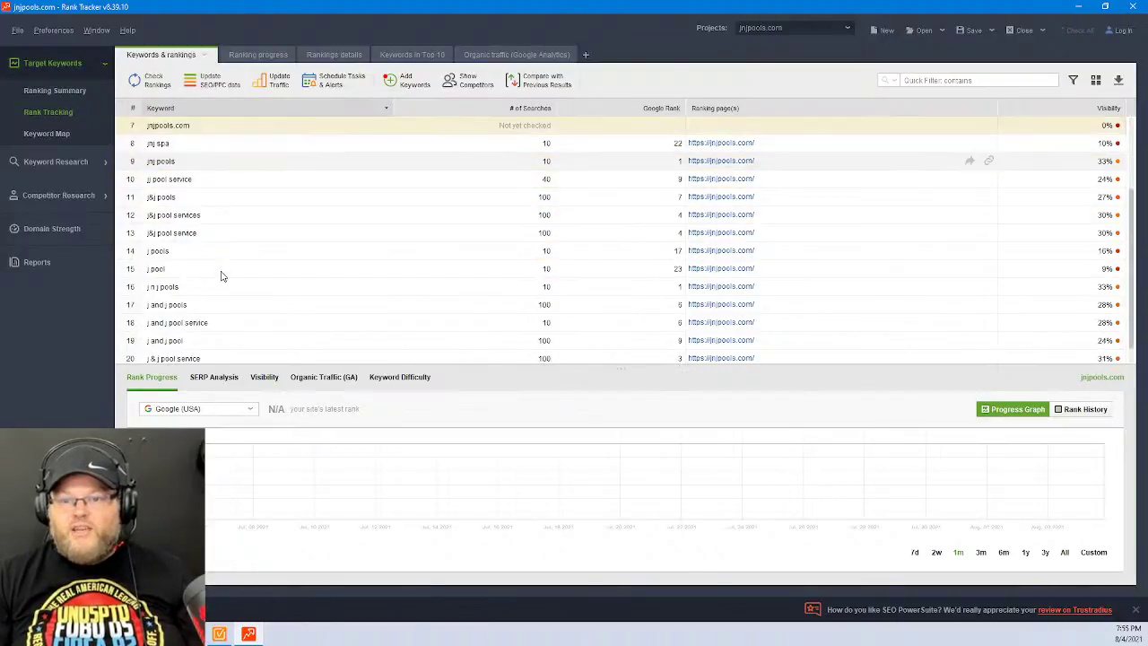
key(ctrl+a)
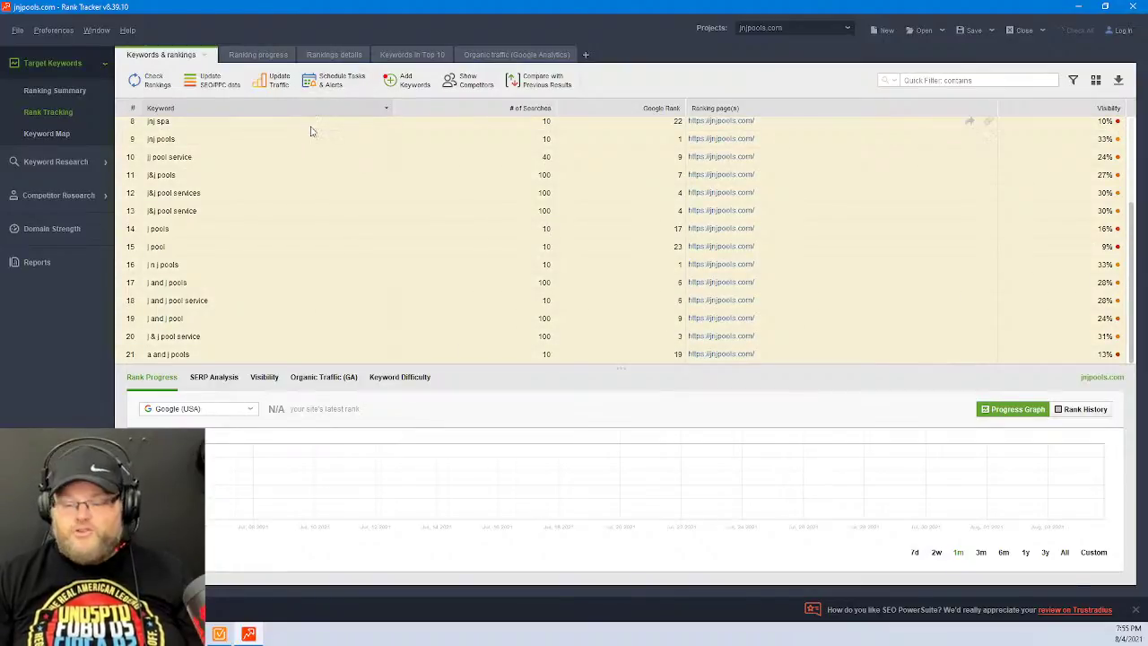
key(Delete)
click(593, 240)
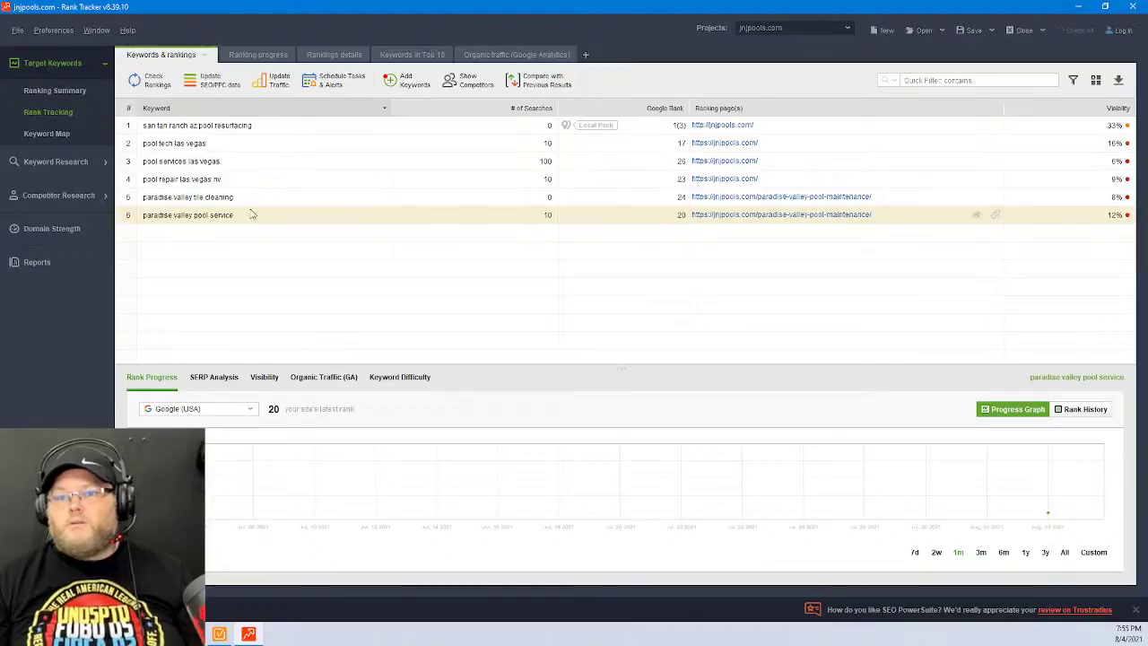
click(317, 125)
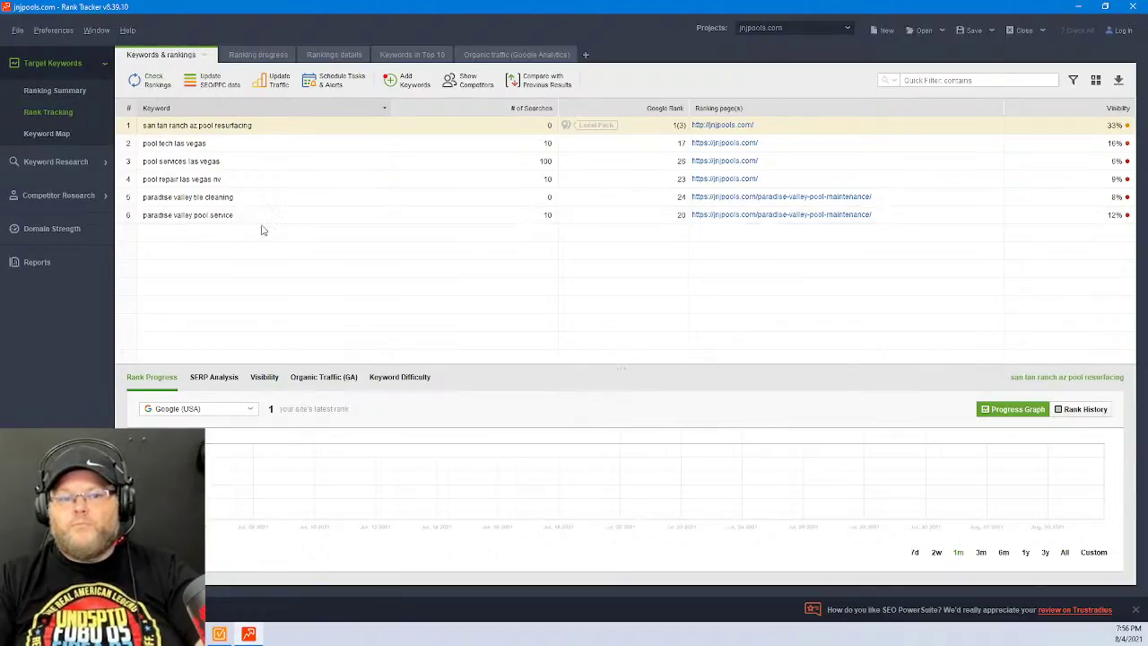
Switch to Local Falcon in the browser, open the scan report for Pool Cleaning, and view its map image
key(alt+Tab)
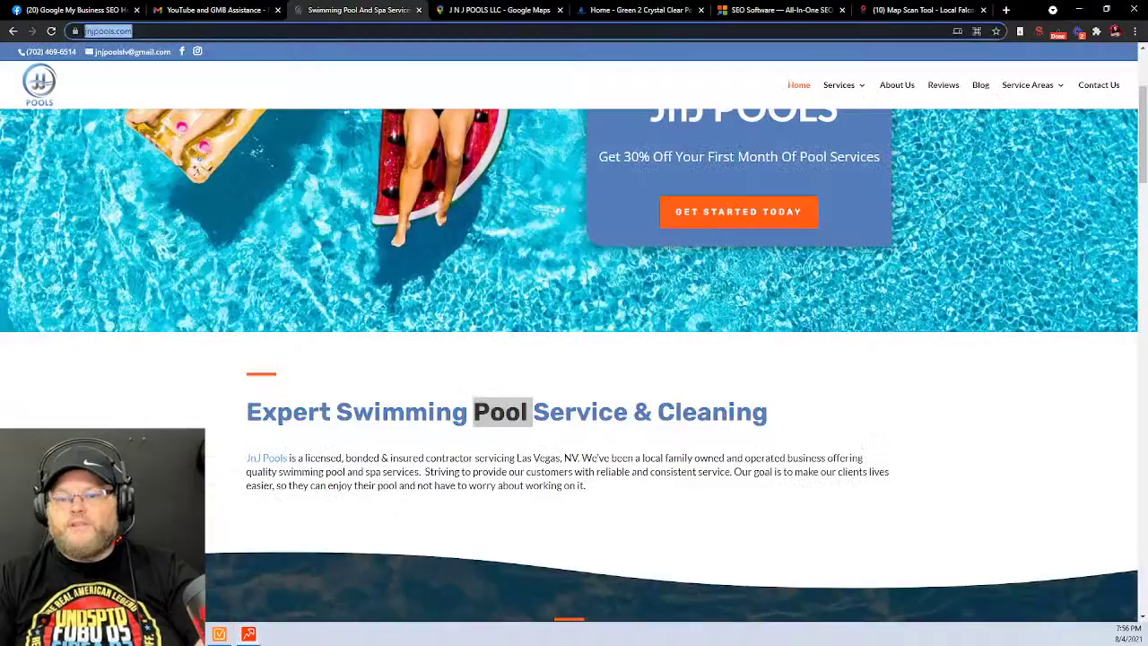
click(919, 10)
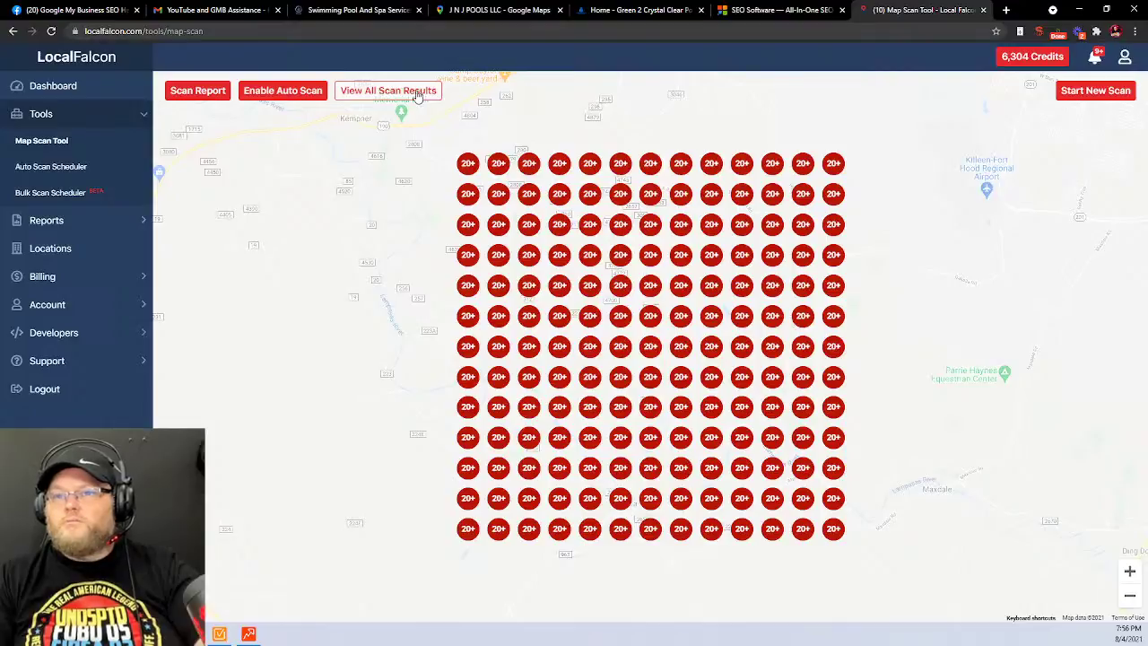
click(212, 93)
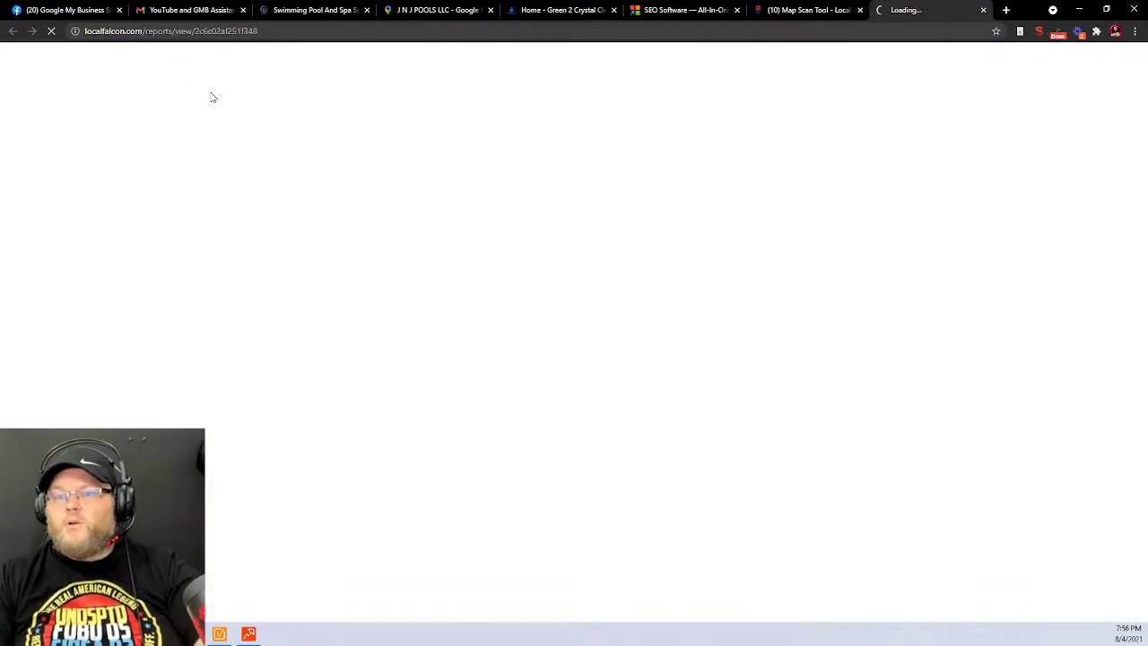
click(859, 10)
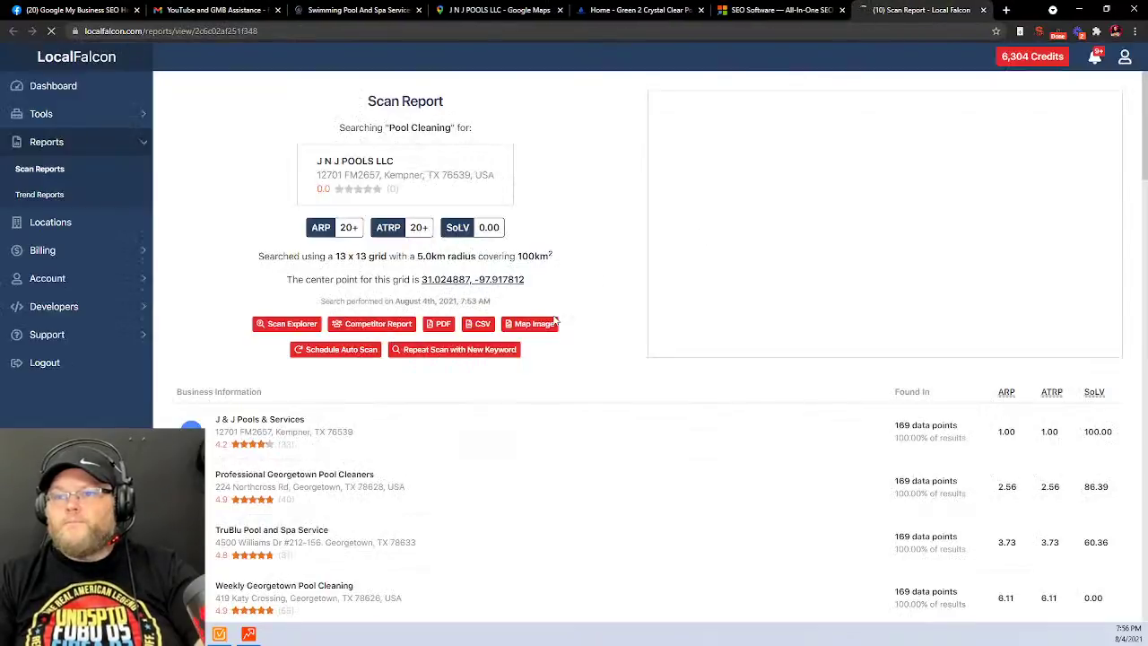
click(531, 324)
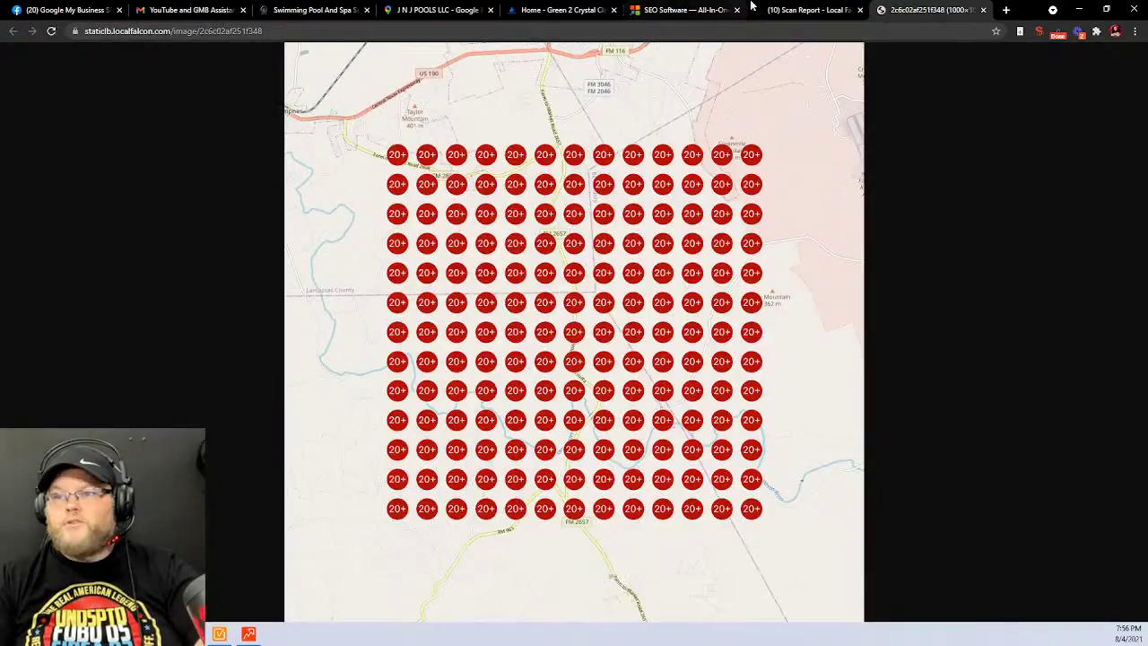
Close the scan report tab and save the Local Falcon map image to the Desktop as "jnj"
click(859, 10)
right_click(723, 196)
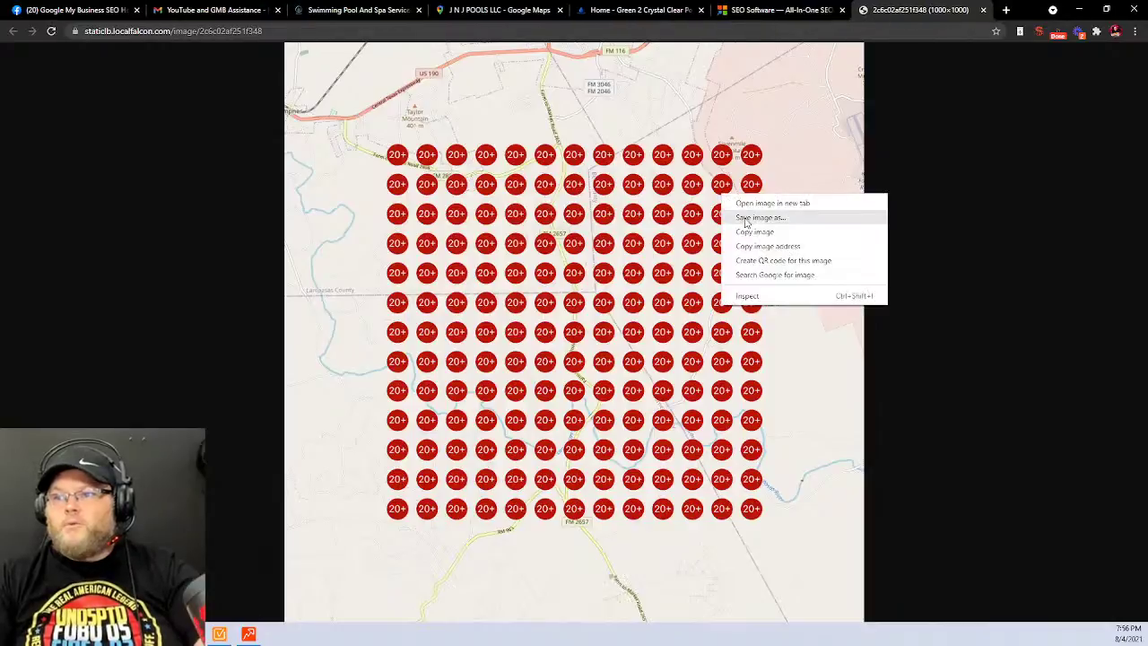
click(753, 217)
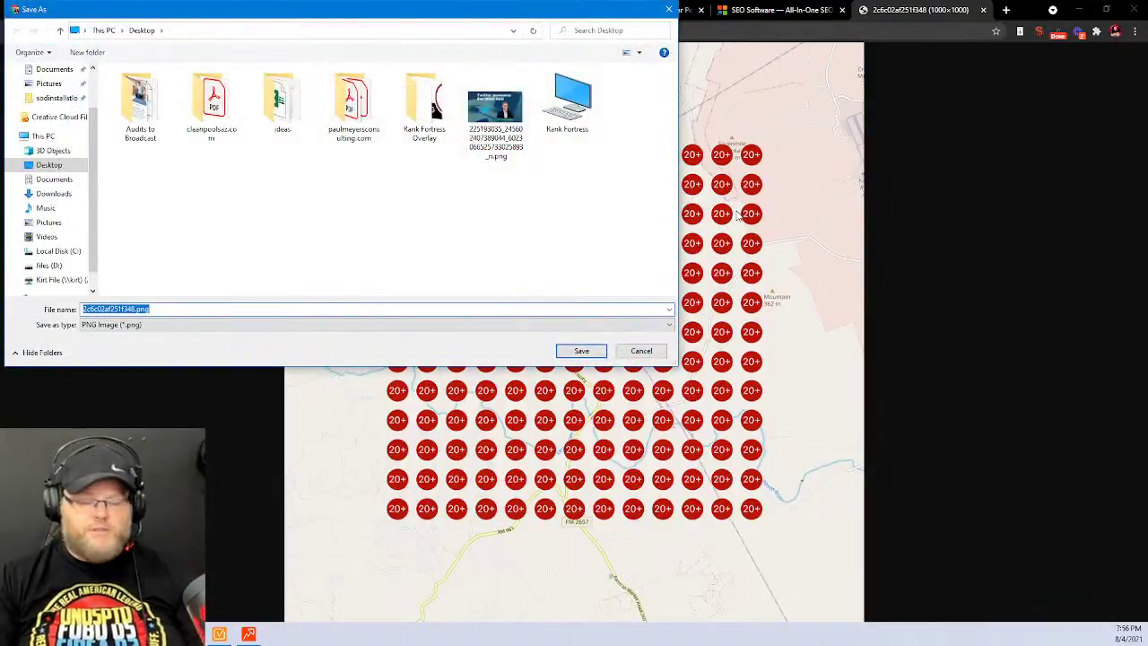
text(jnj)
key(Return)
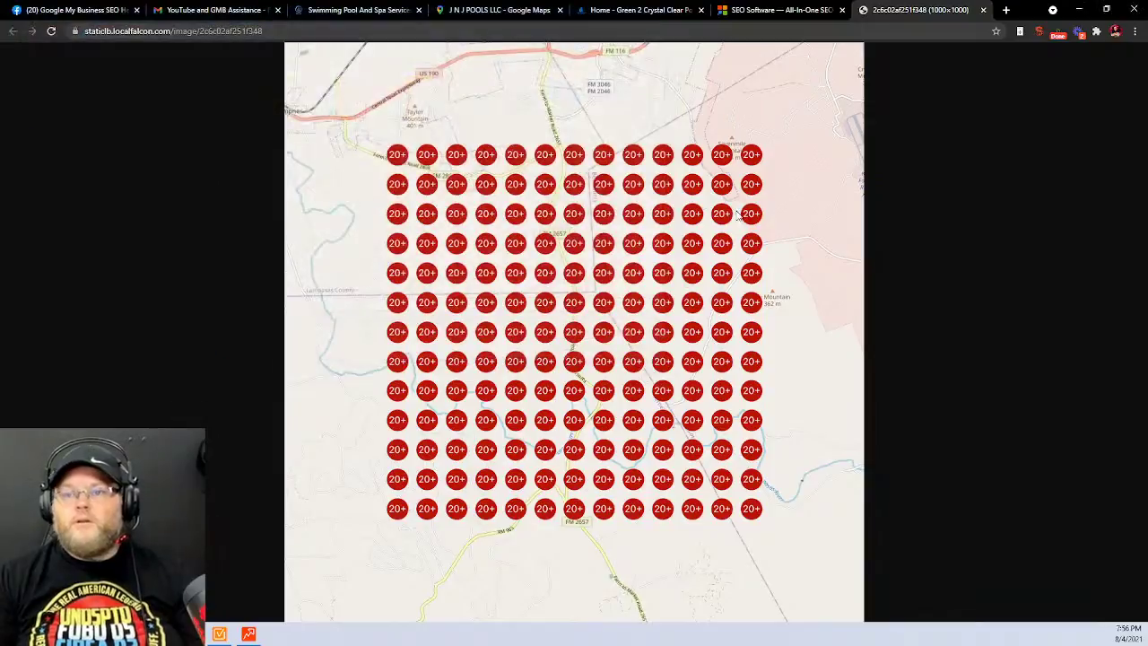
Close the SEO Software tab and load the Local Falcon dashboard in place of the map image
click(841, 9)
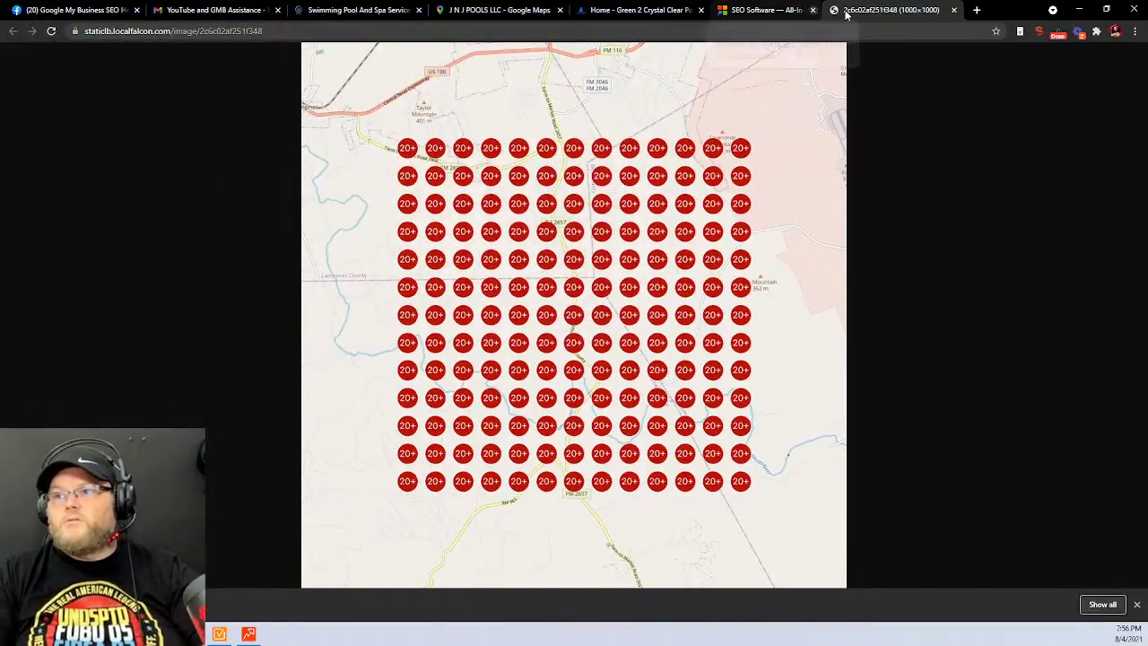
click(726, 31)
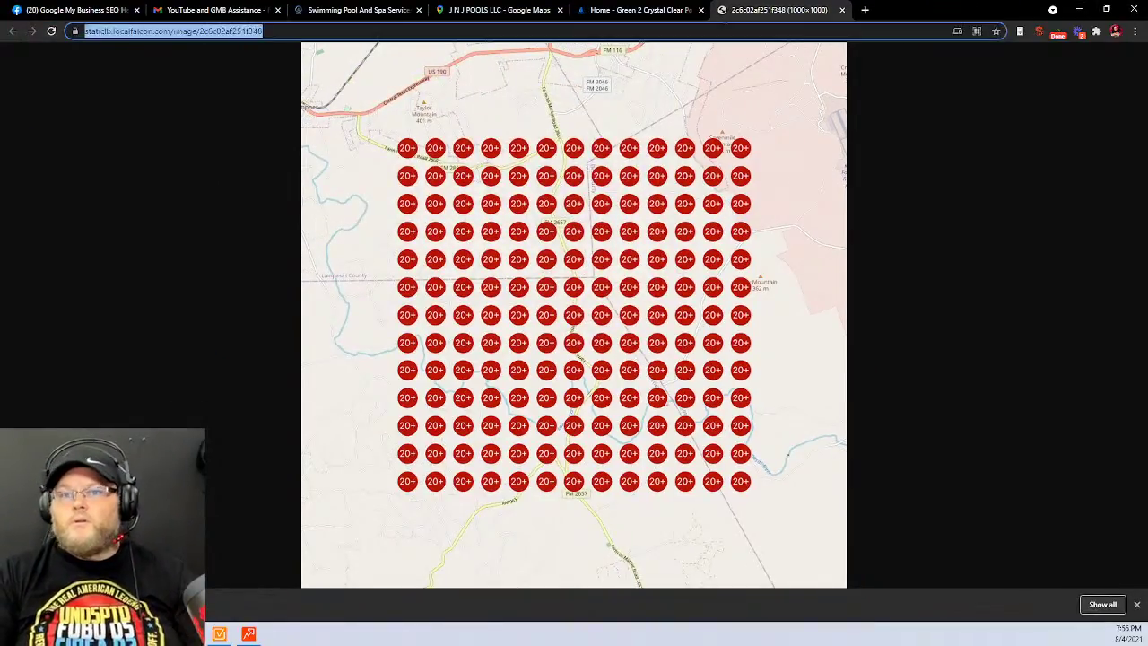
text(local)
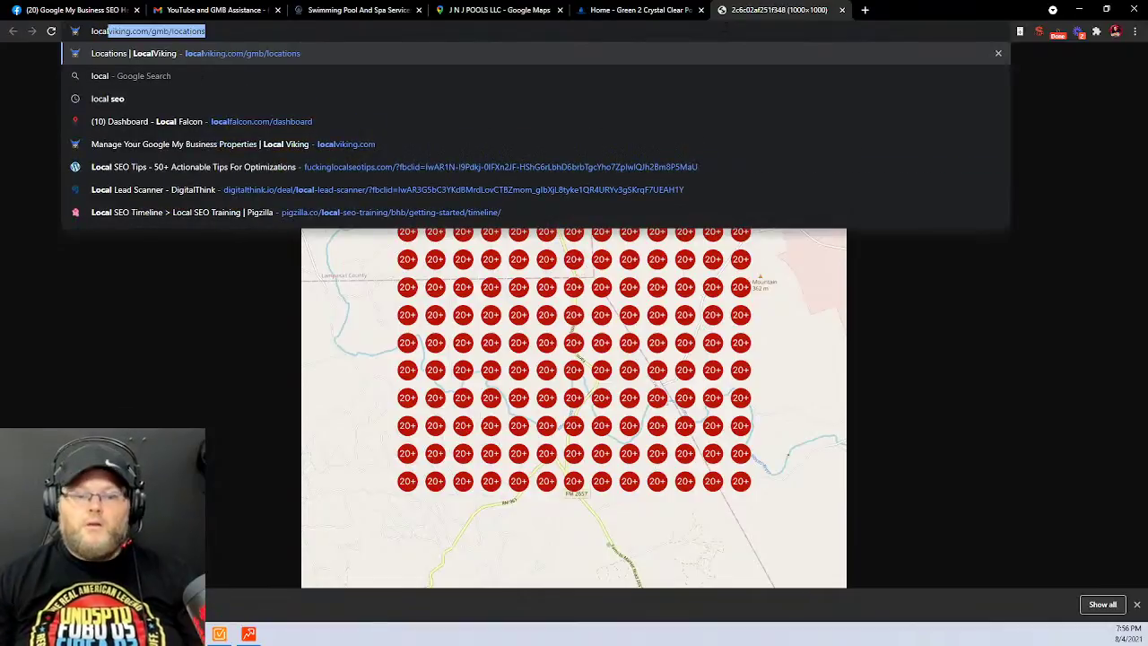
text(fal)
key(Return)
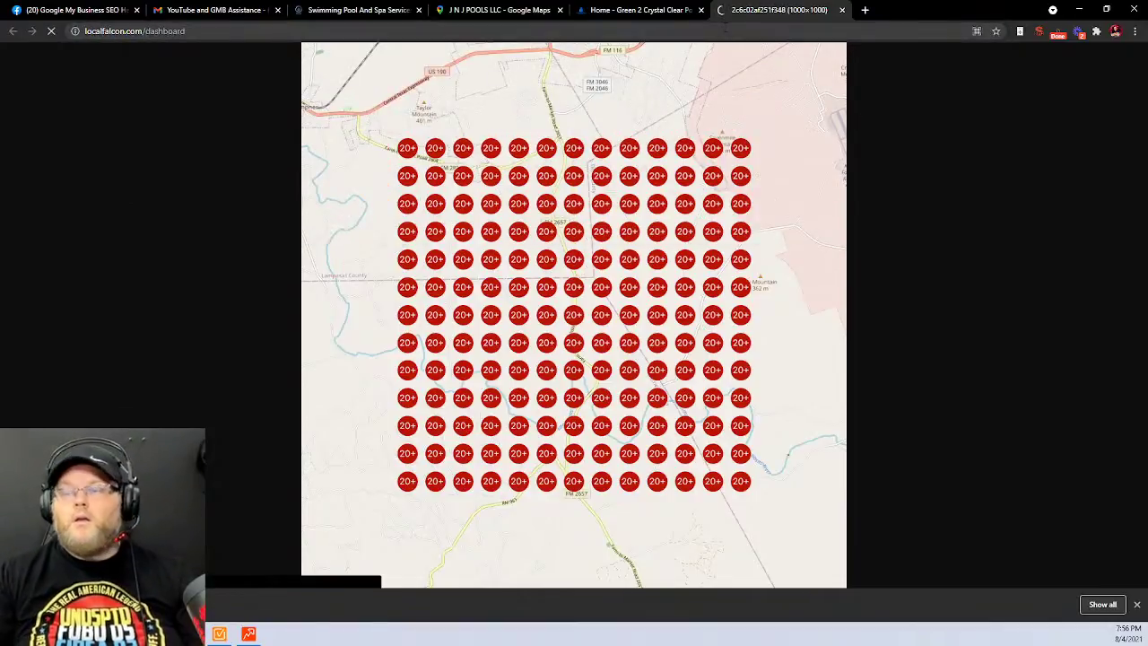
Switch to Rank Tracker and review the Keyword Rankings and Visibility report for jnjpools.com
mouse_move(248, 634)
click(279, 595)
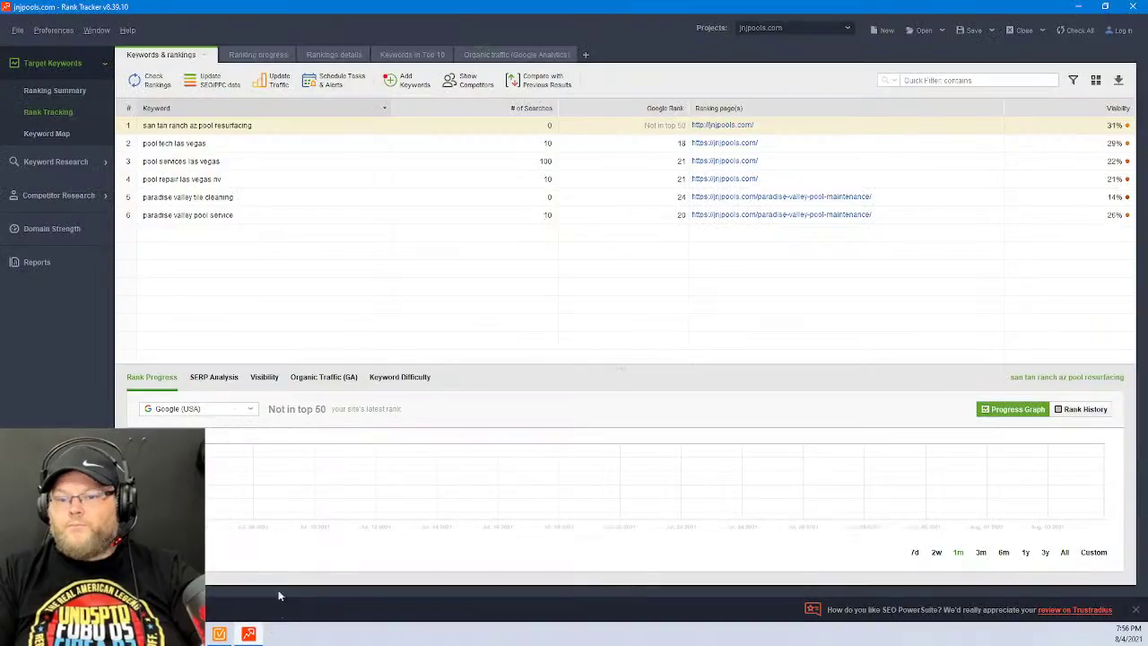
click(41, 261)
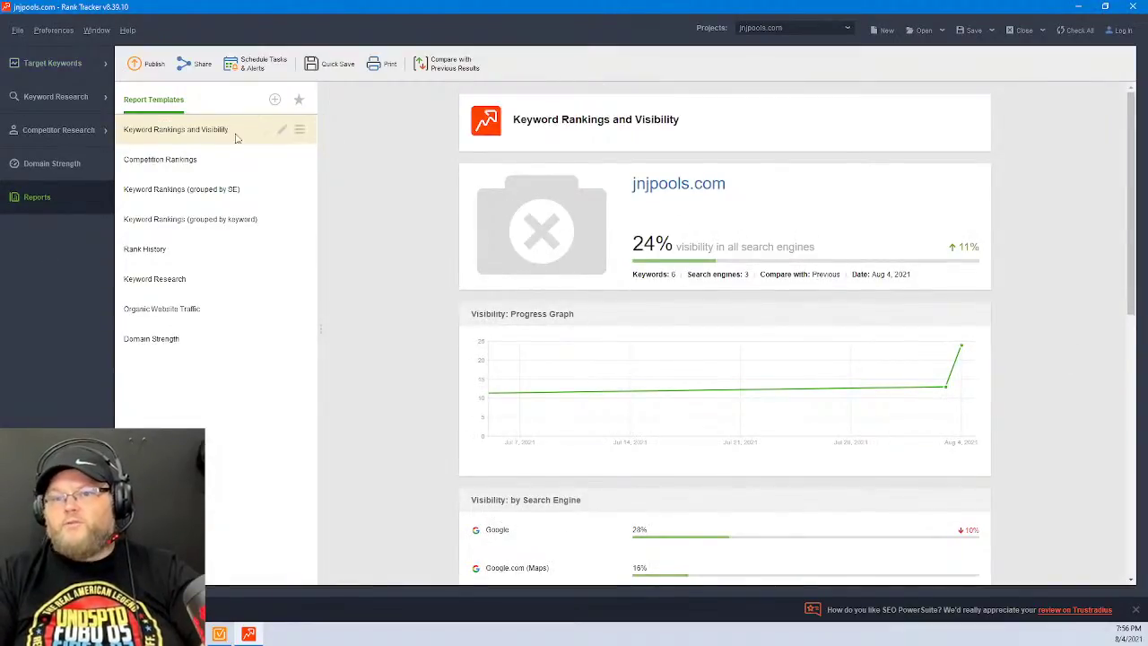
scroll(814, 372, down, 6)
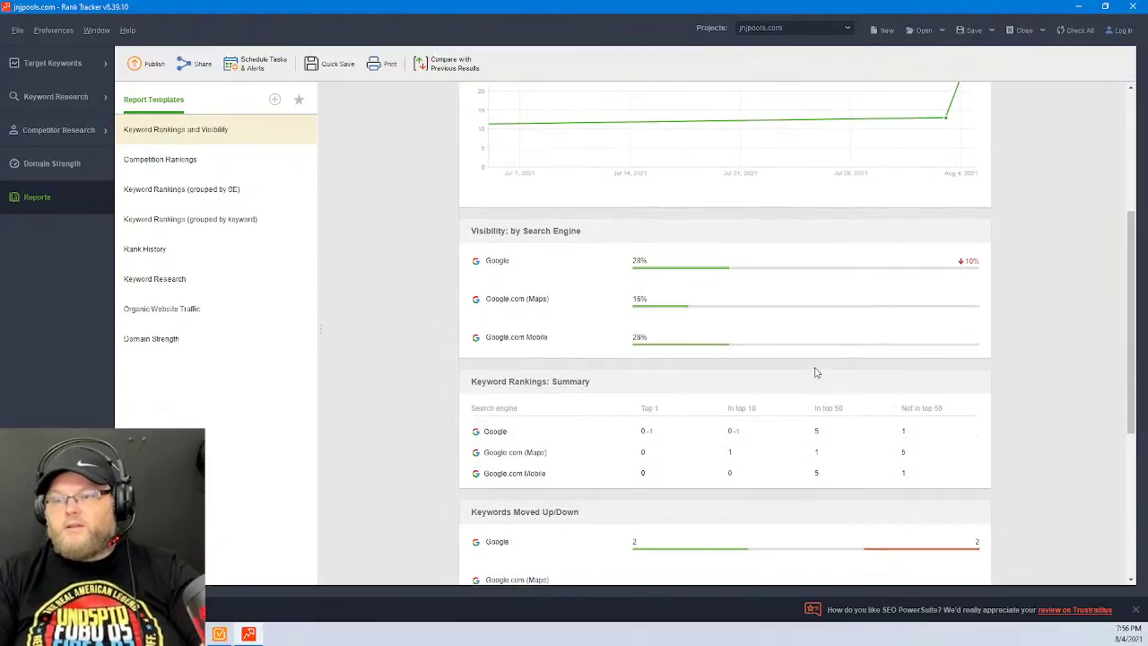
scroll(816, 372, down, 4)
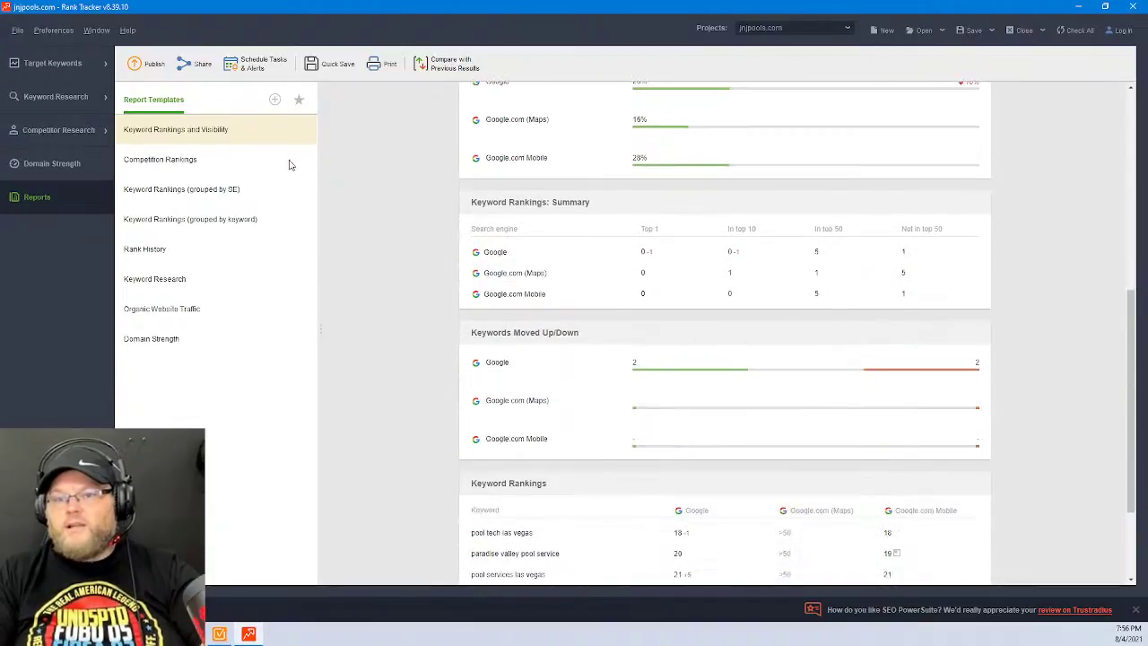
Review the Keyword Rankings (grouped by SE) report and publish it as a PDF to the hard drive
click(206, 191)
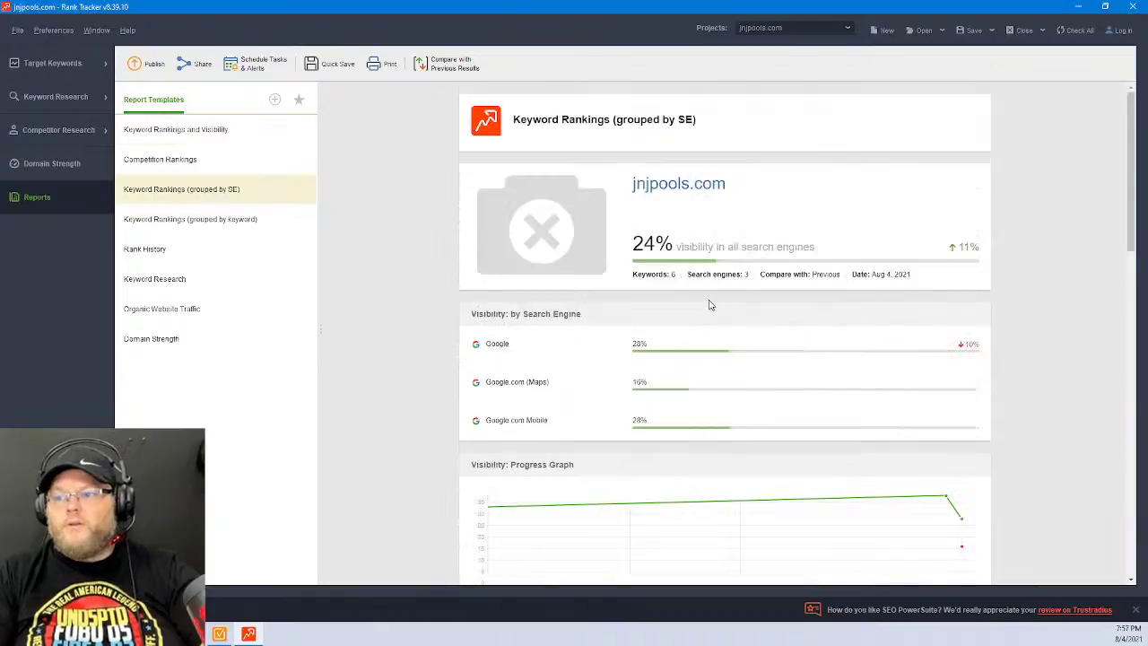
scroll(709, 306, down, 9)
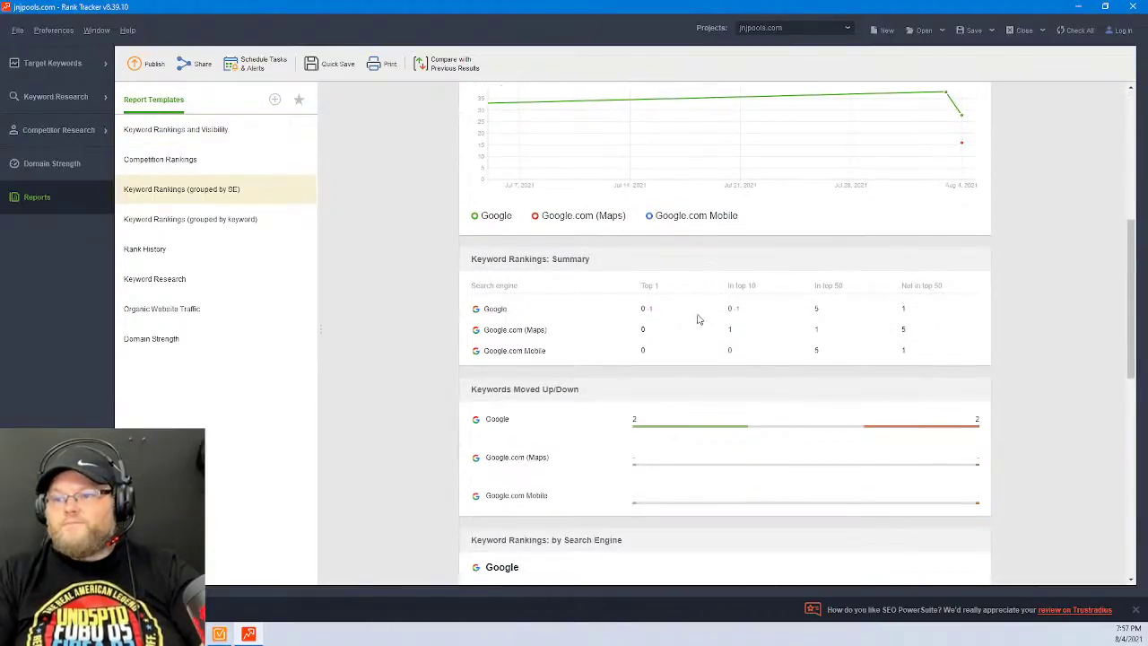
scroll(645, 339, down, 5)
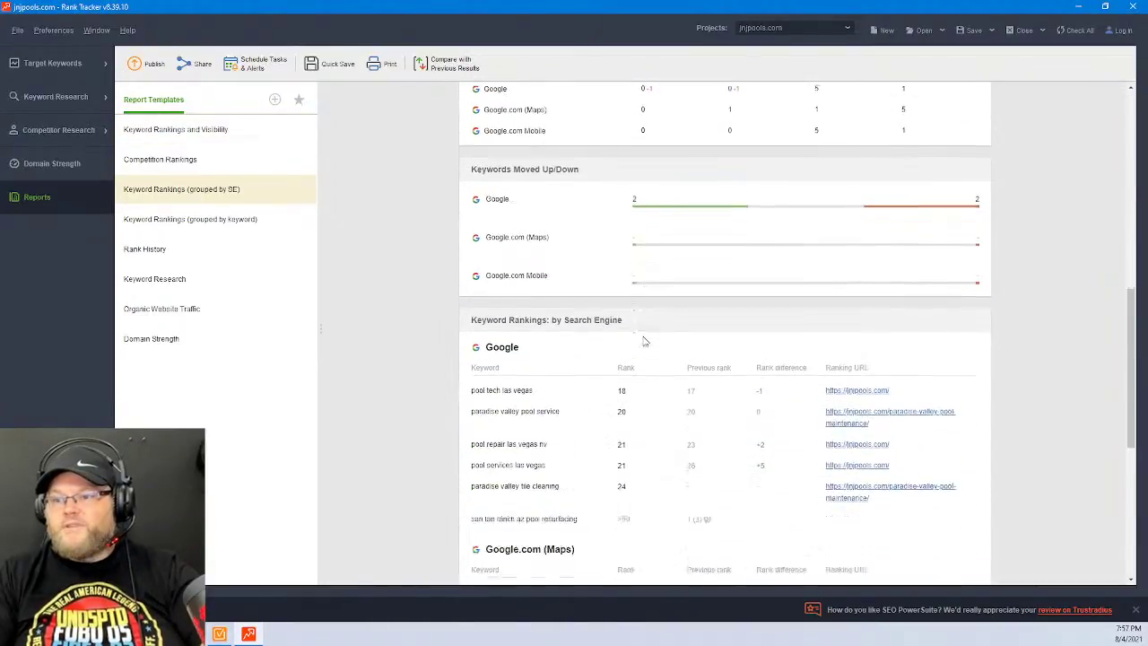
scroll(644, 340, down, 8)
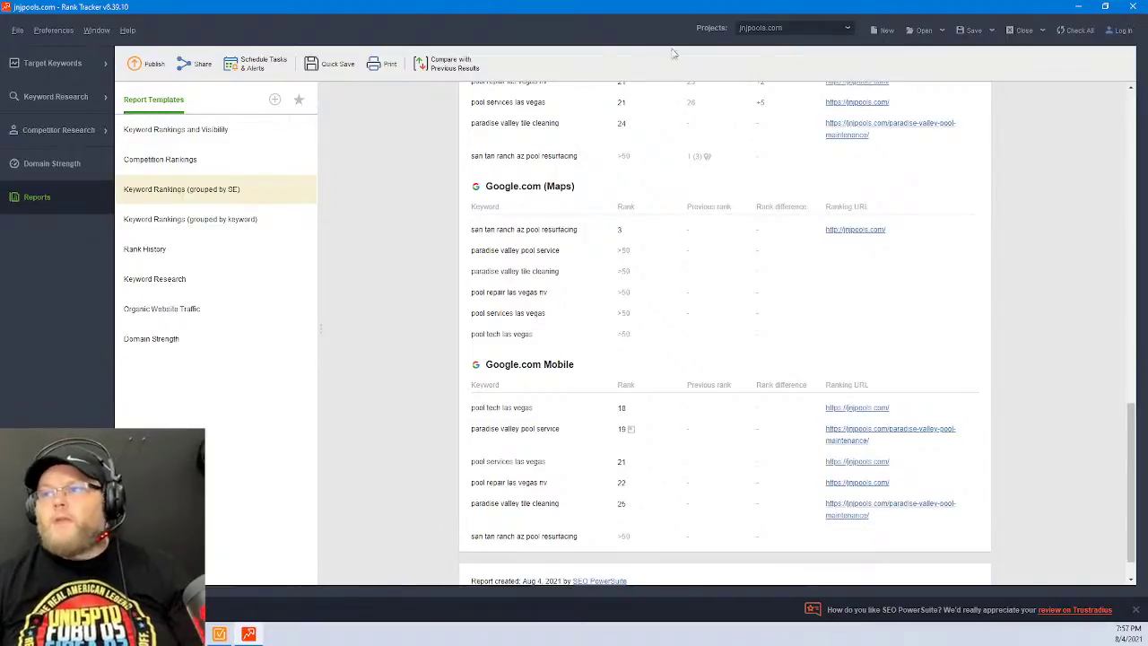
click(146, 64)
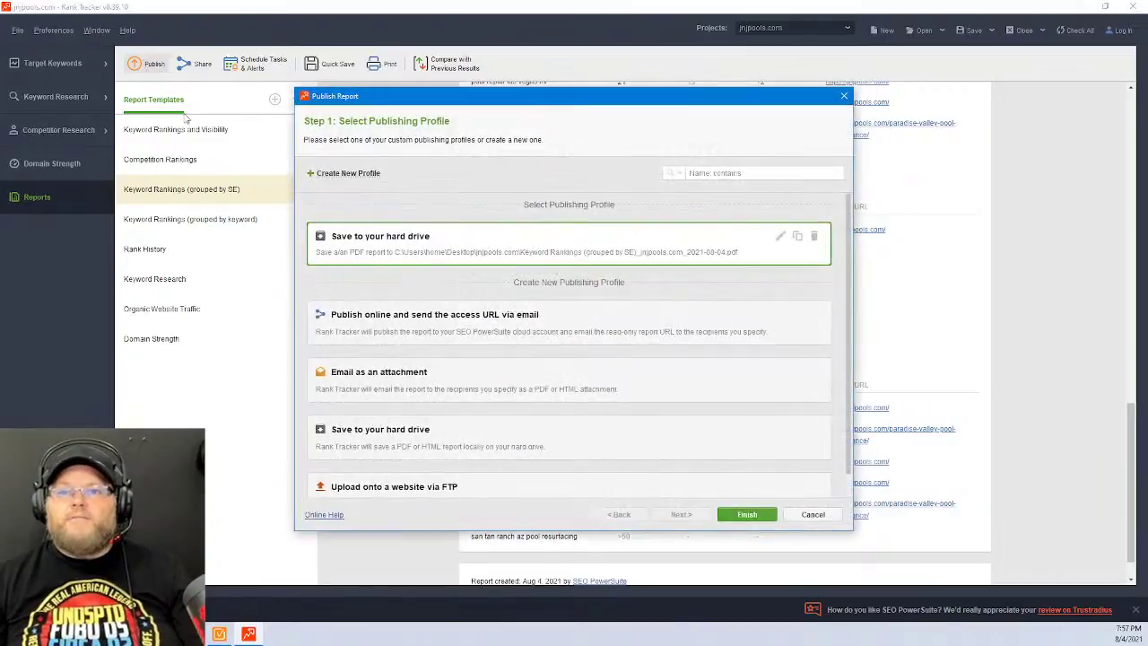
click(747, 519)
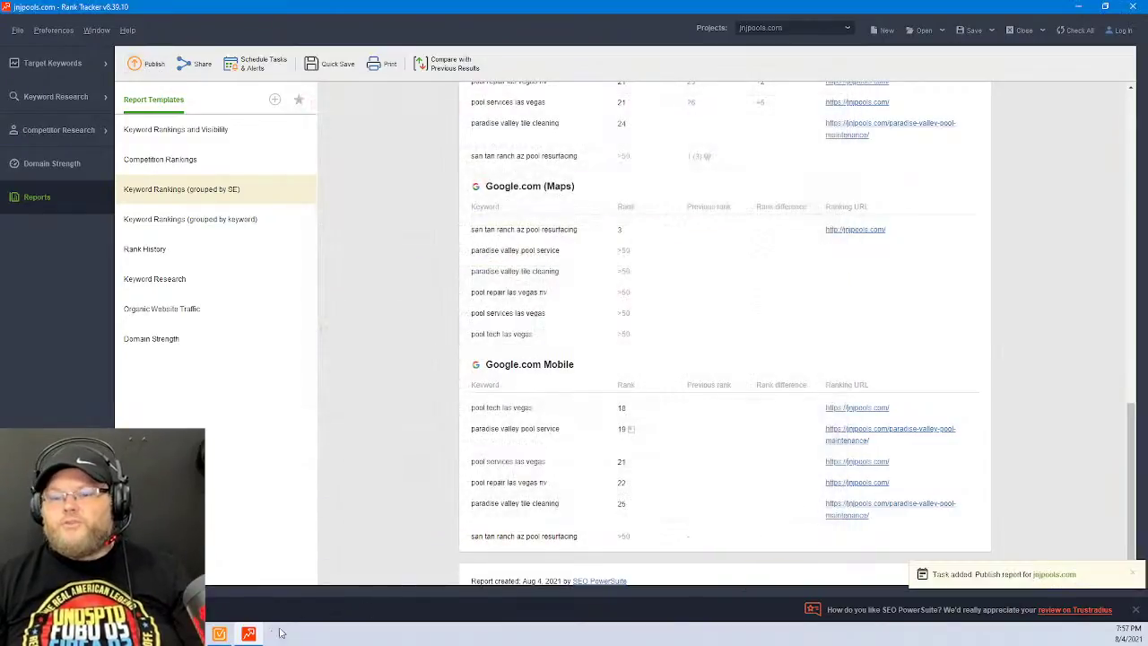
Switch to WebSite Auditor and publish the Site Audit (Details) report for cleanpoolsaz.com to the hard drive
click(218, 633)
click(144, 65)
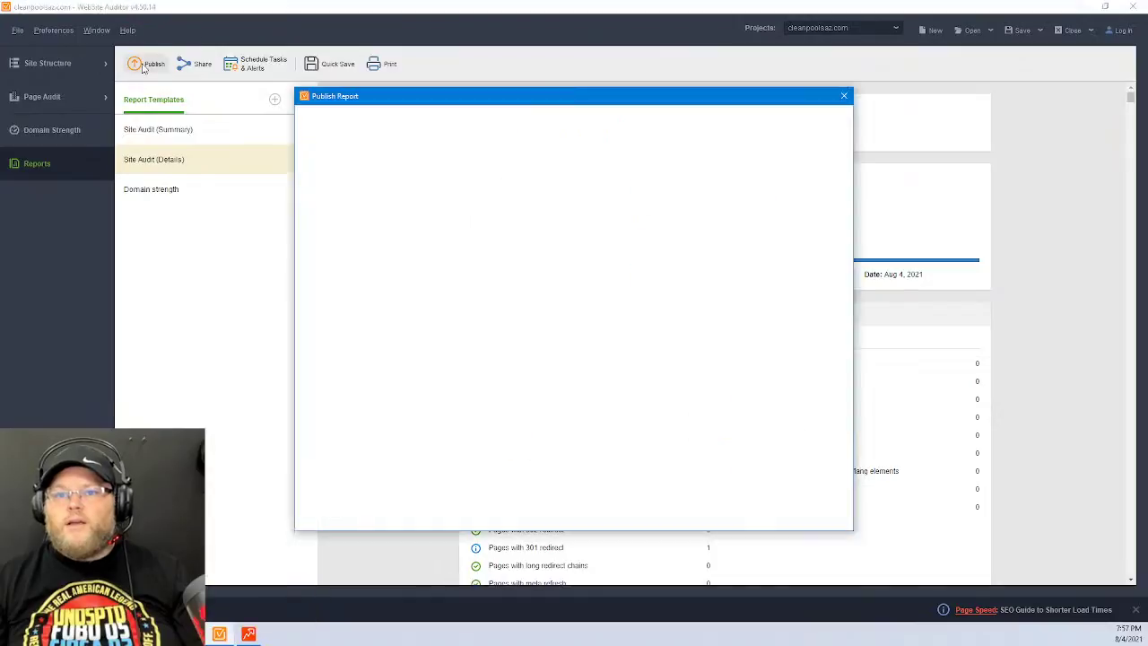
click(744, 518)
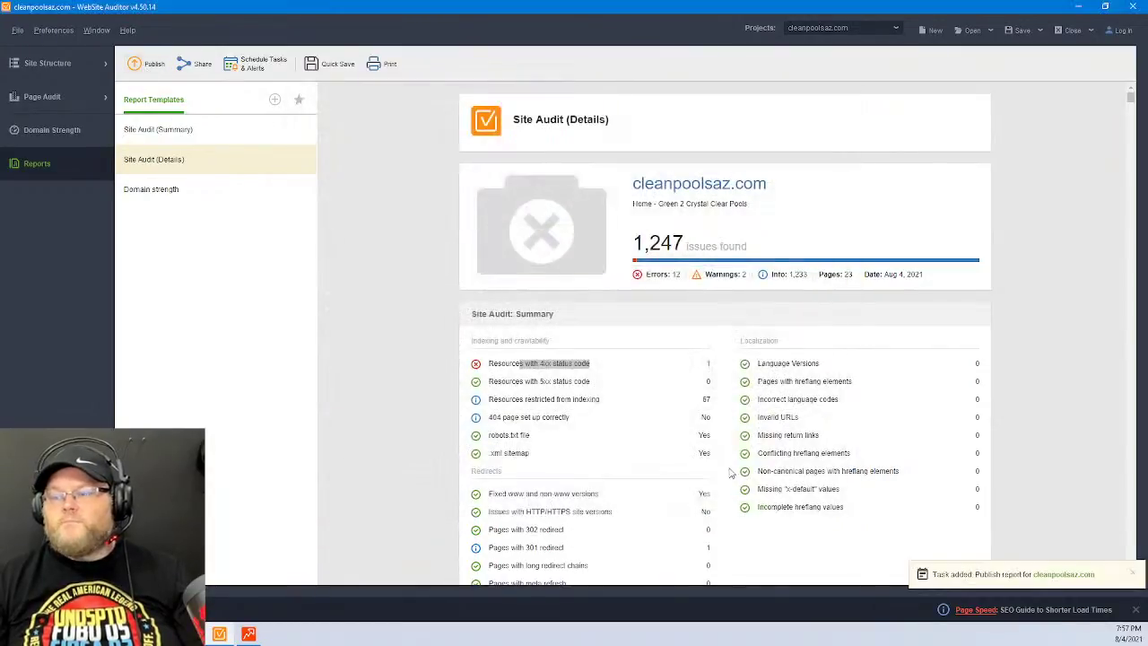
Return to the browser, close the J N J POOLS Google Maps and swimming pool site tabs, and select the cleanpoolsaz.com address
click(206, 628)
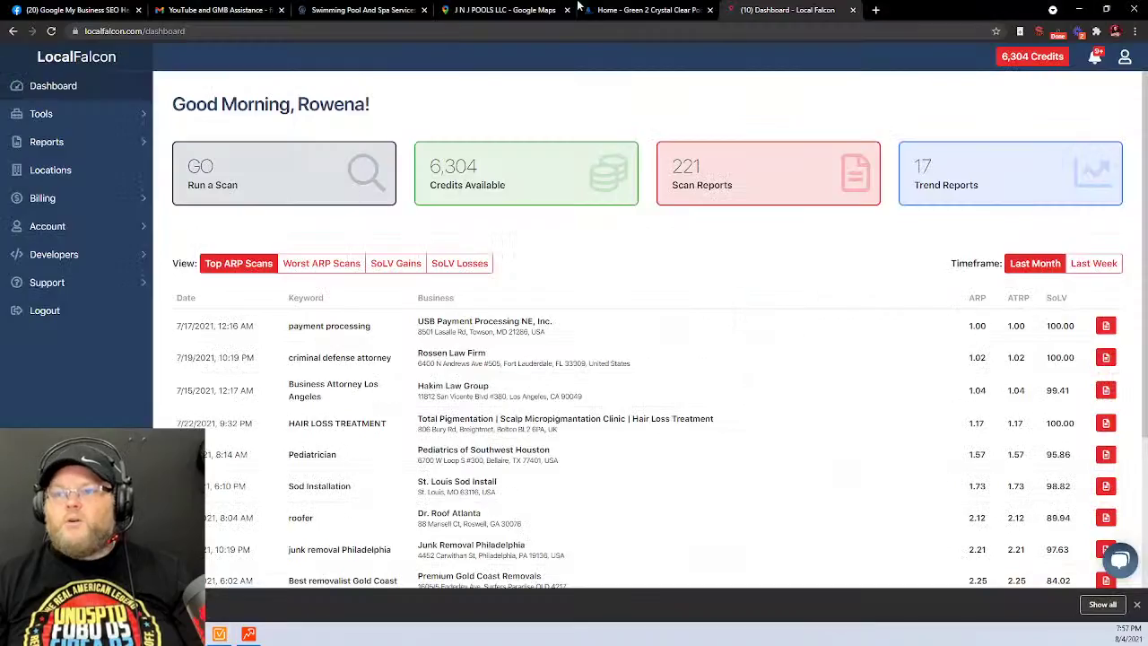
click(565, 10)
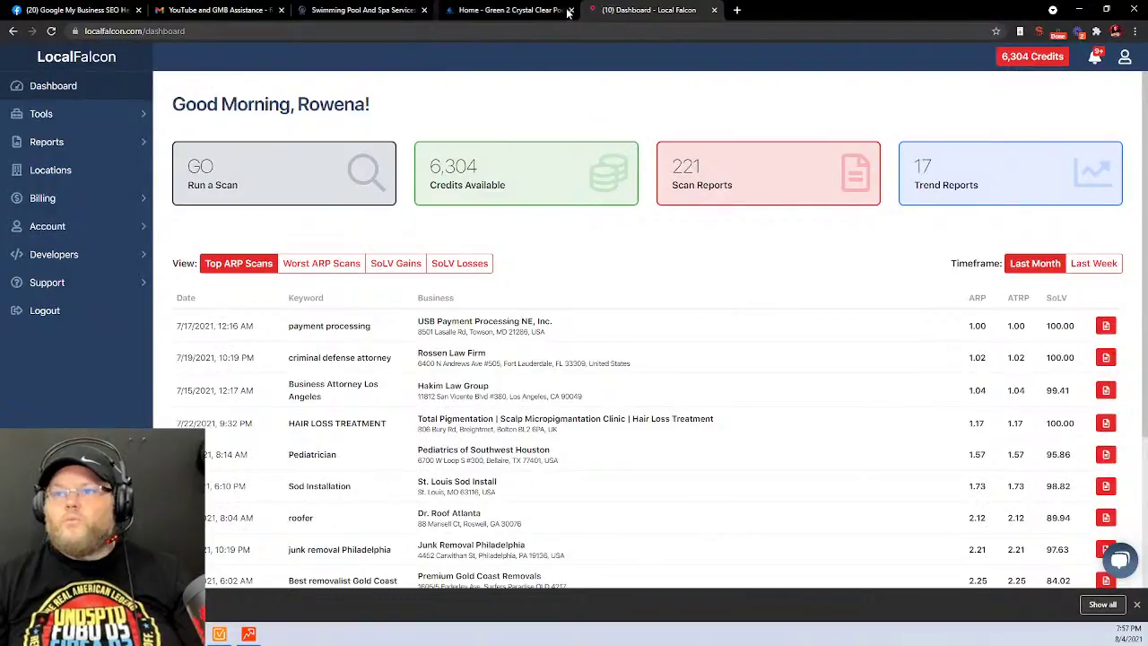
click(419, 11)
click(421, 10)
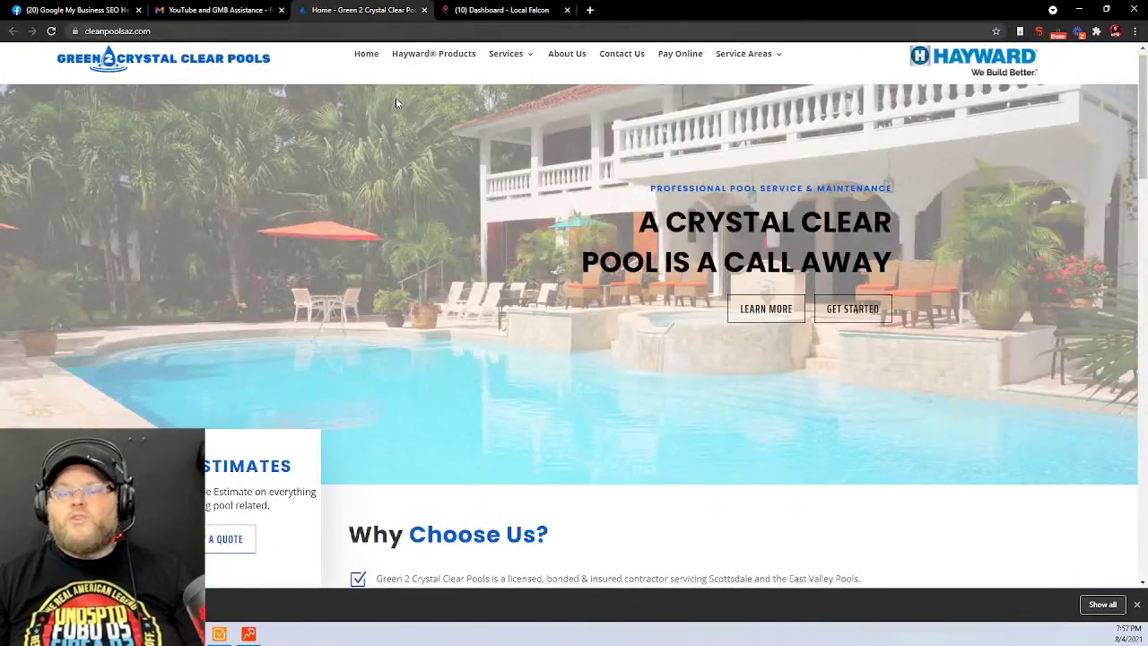
click(291, 30)
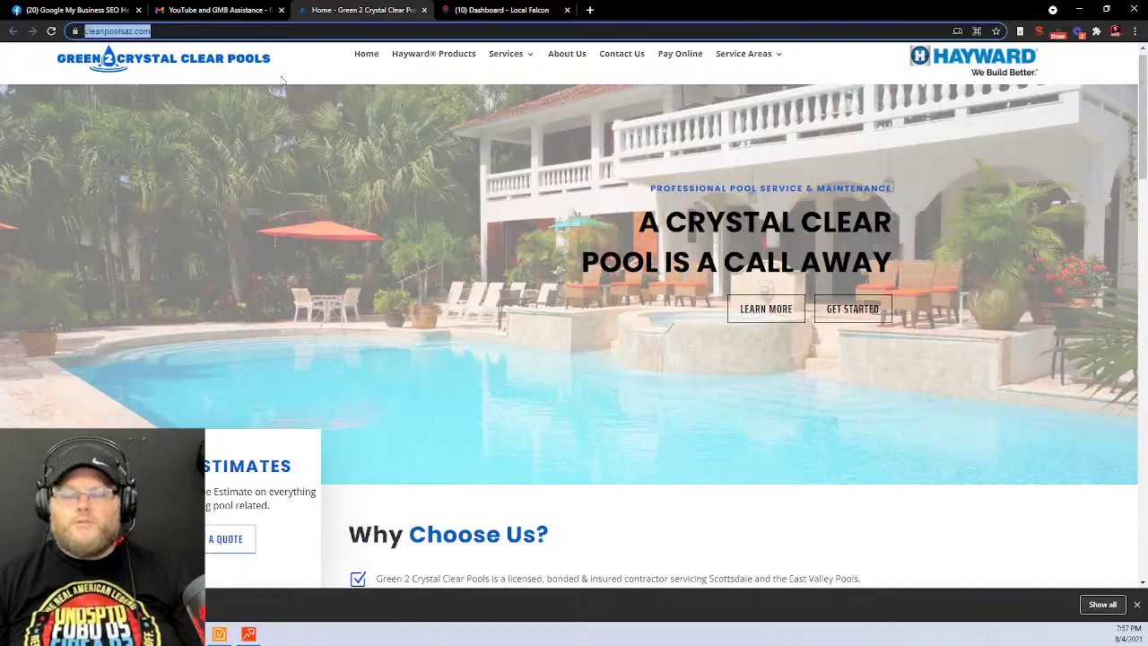
click(248, 610)
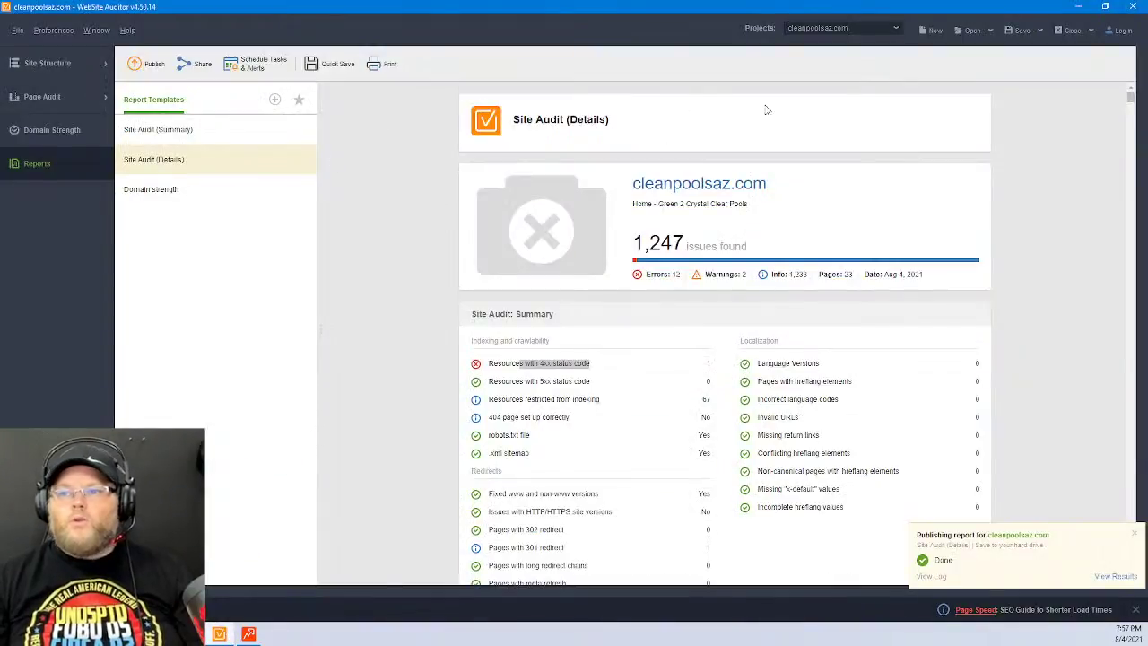
click(1063, 30)
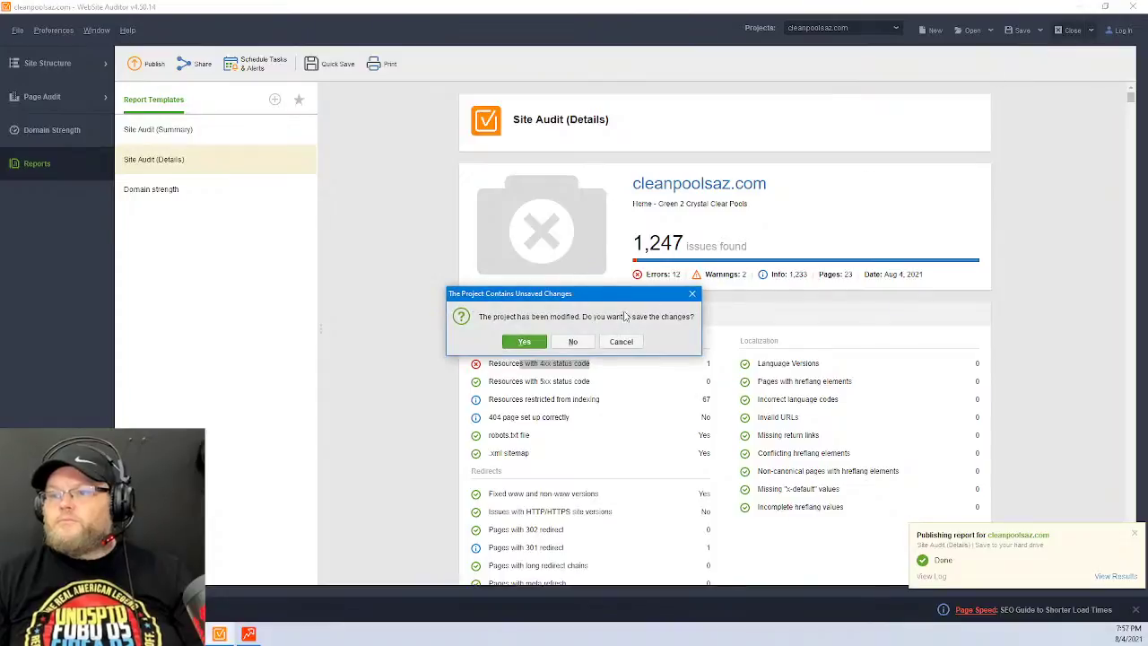
click(572, 341)
click(500, 339)
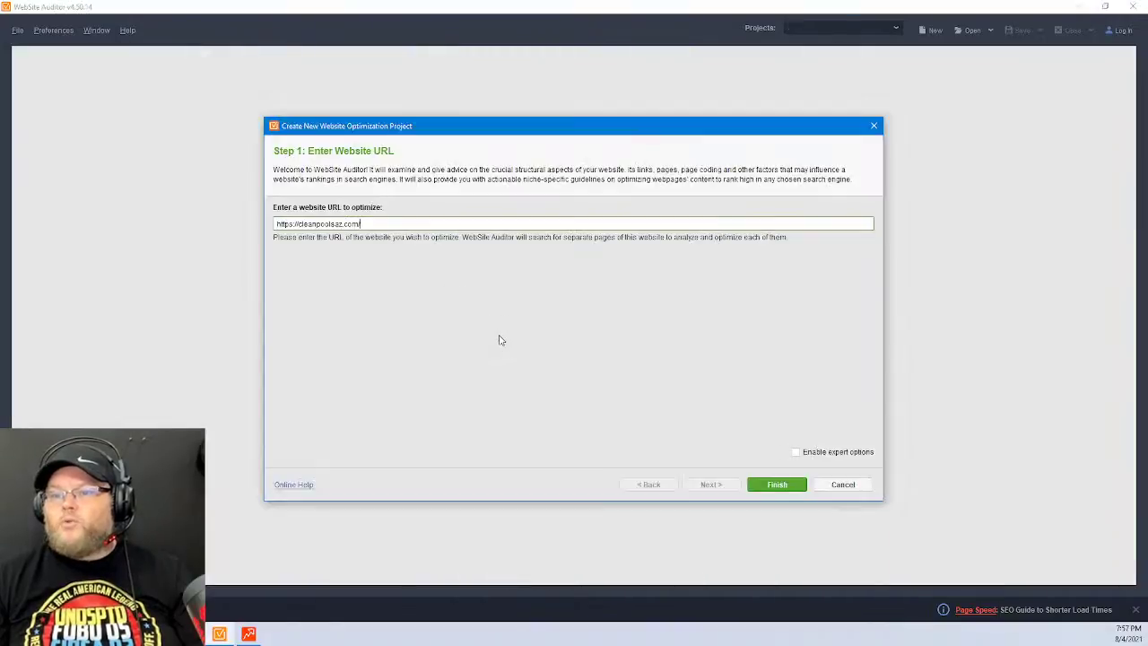
click(777, 484)
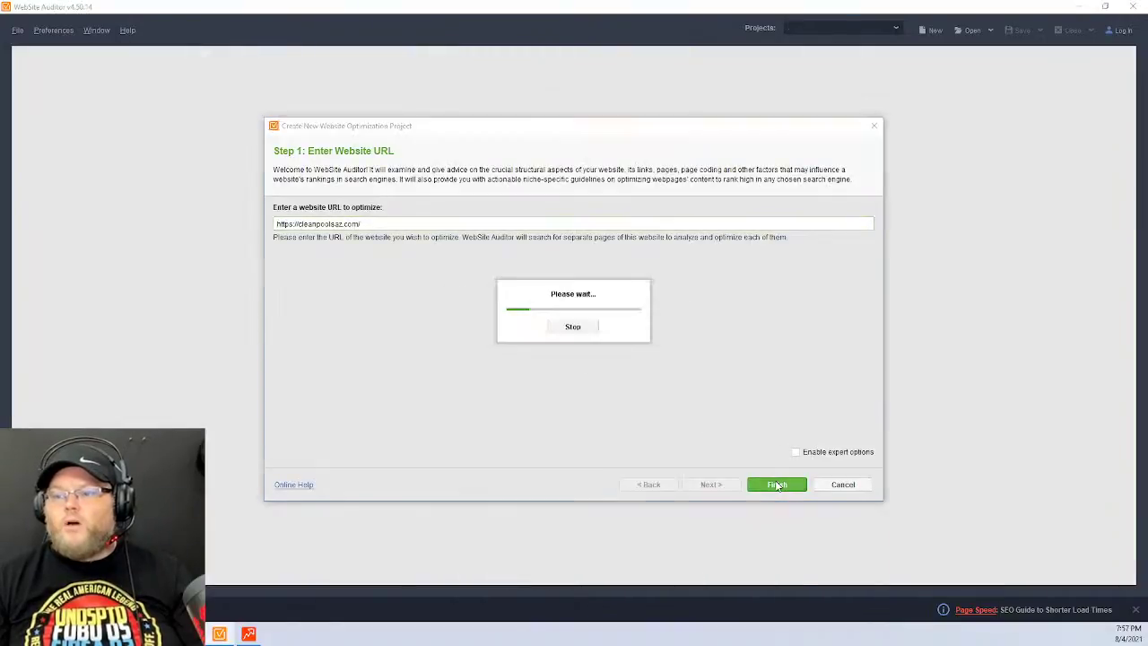
In Rank Tracker, close the jnjpools.com project without saving and create a new rankings project for cleanpoolsaz.com
click(248, 634)
click(1024, 30)
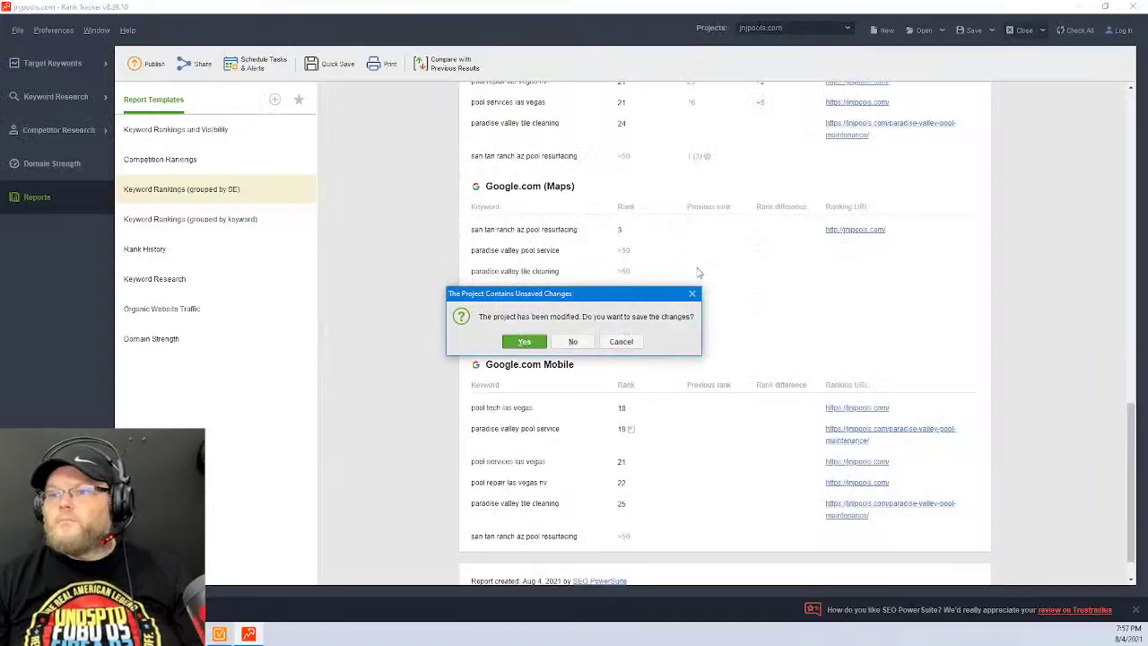
click(572, 342)
click(469, 337)
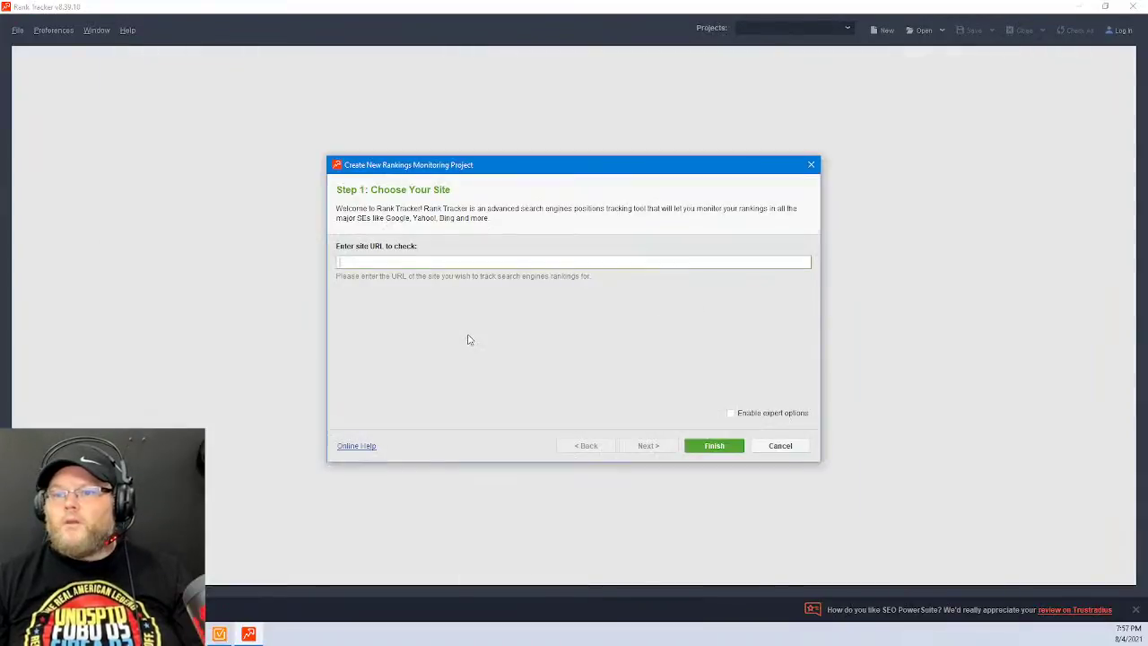
click(709, 445)
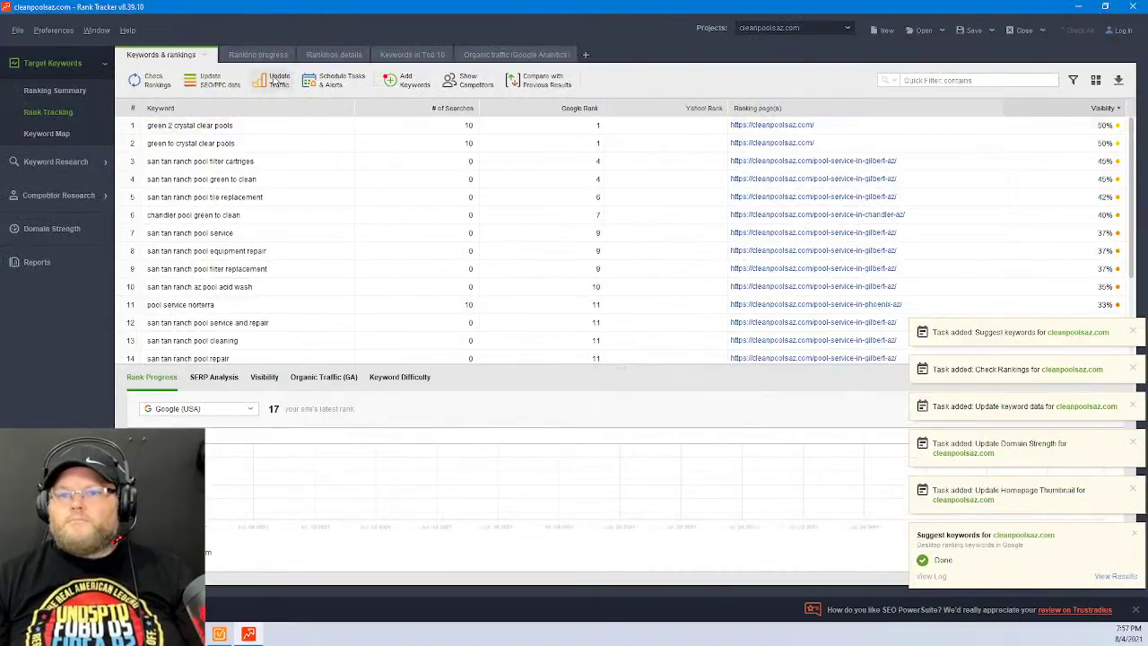
Stop the running tasks of the cleanpoolsaz.com project while keeping the project open
click(54, 30)
click(1022, 29)
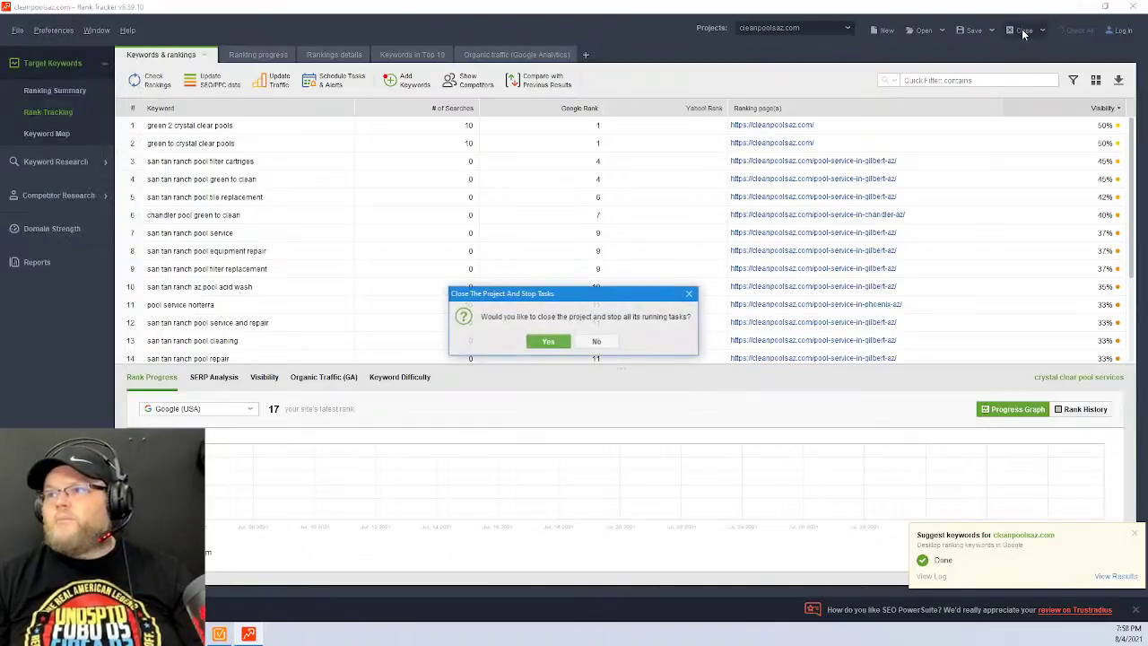
click(594, 341)
click(595, 332)
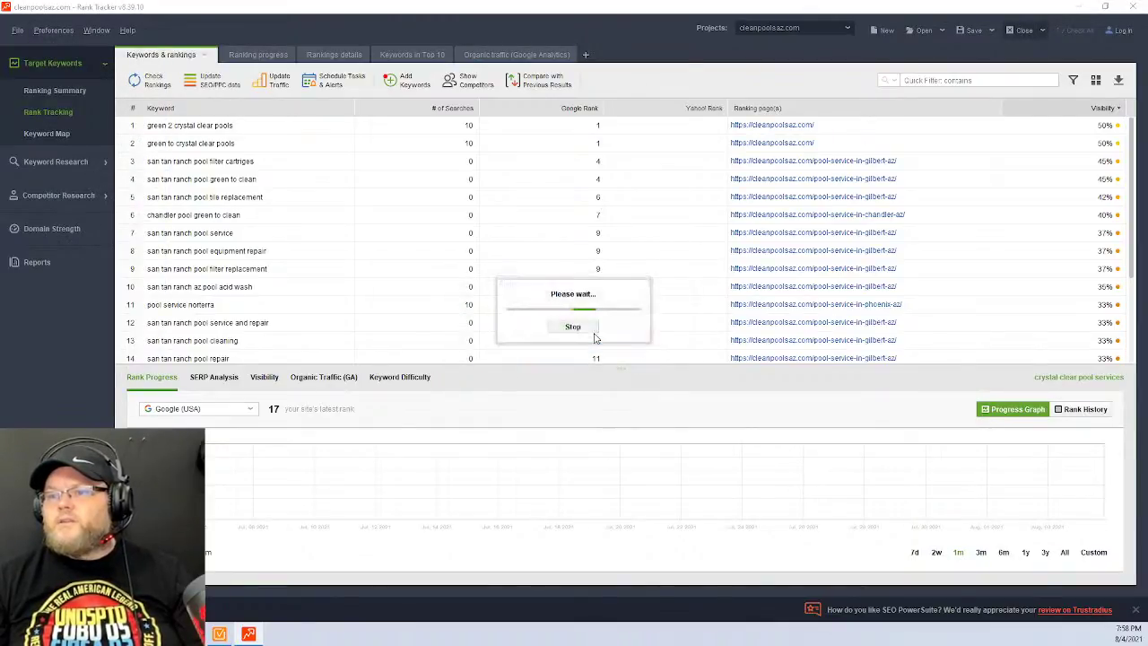
click(630, 342)
Add Google.com (Maps) and Google.com Mobile to the preferred search engines, remove Yahoo!, and run the check for all keywords
click(54, 29)
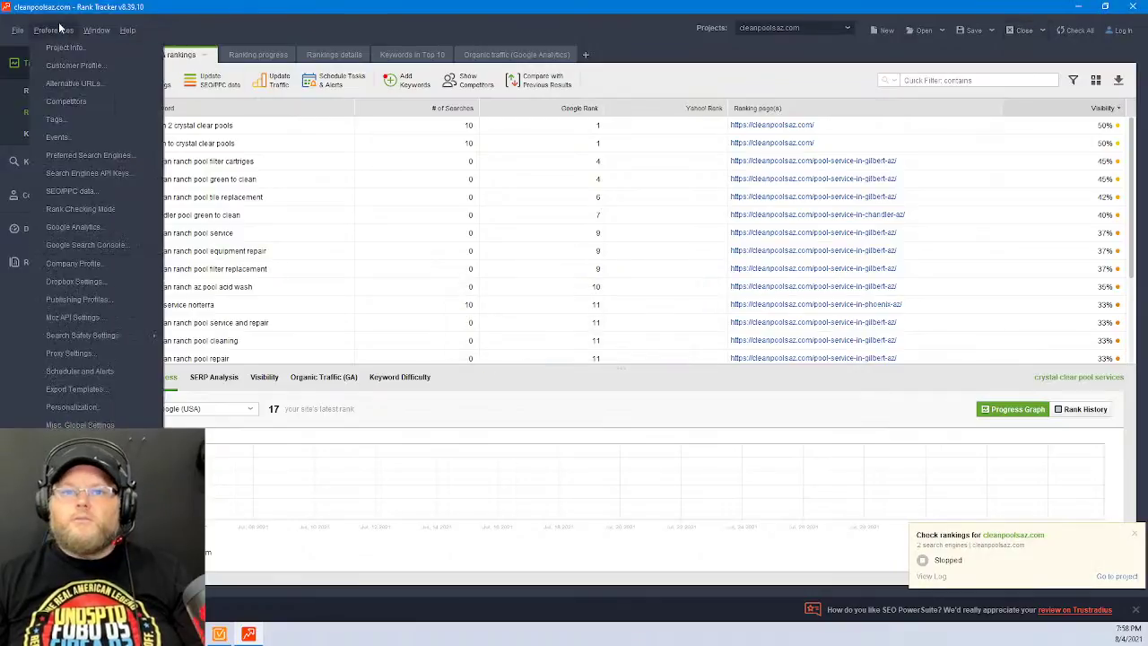
click(62, 149)
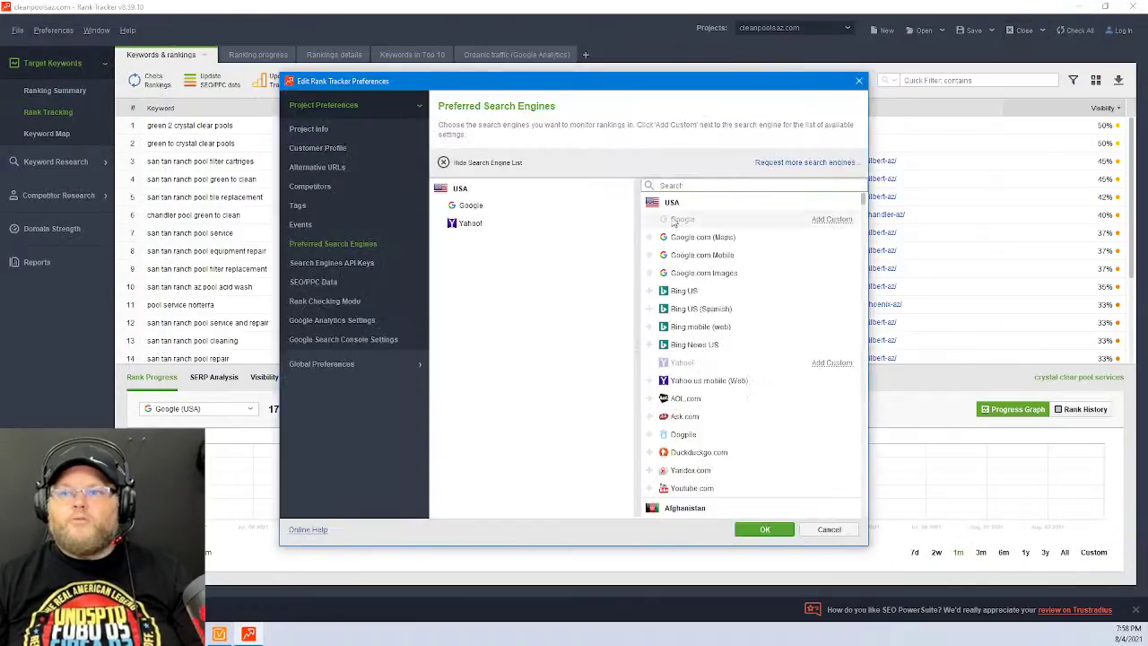
click(650, 238)
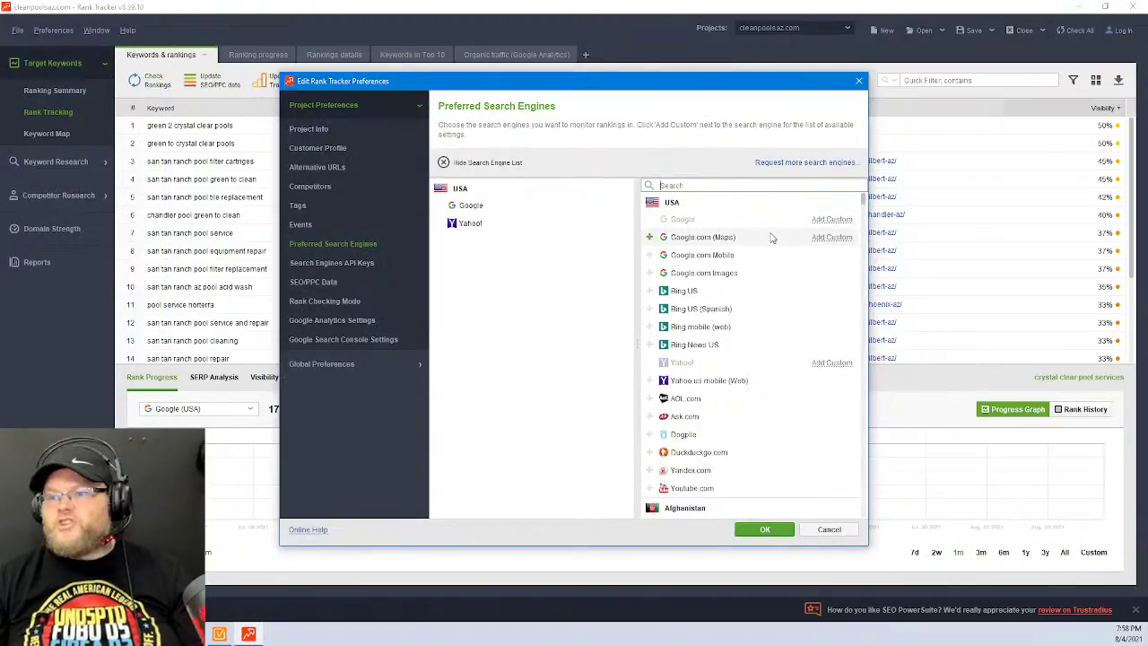
click(649, 255)
click(626, 261)
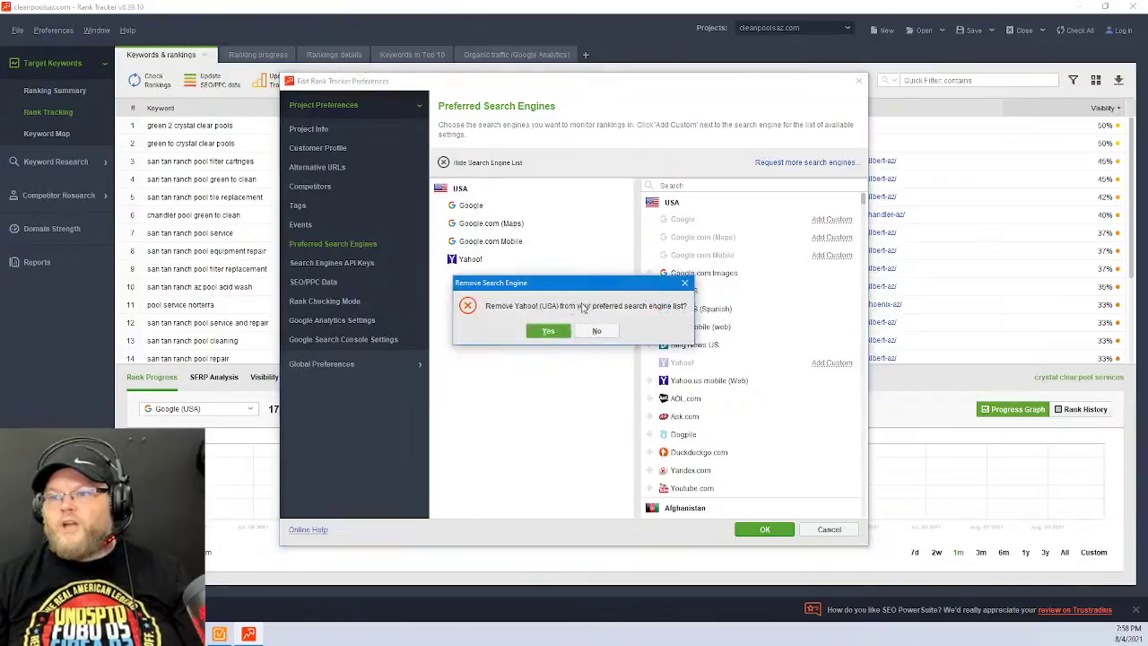
click(550, 334)
click(788, 528)
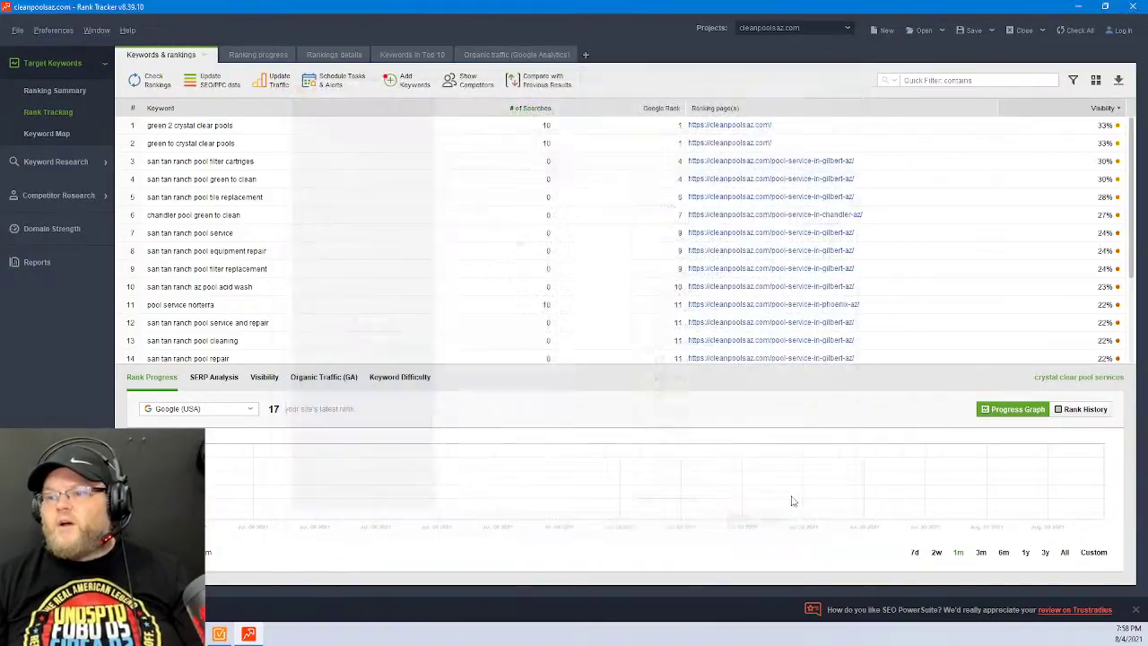
click(1065, 34)
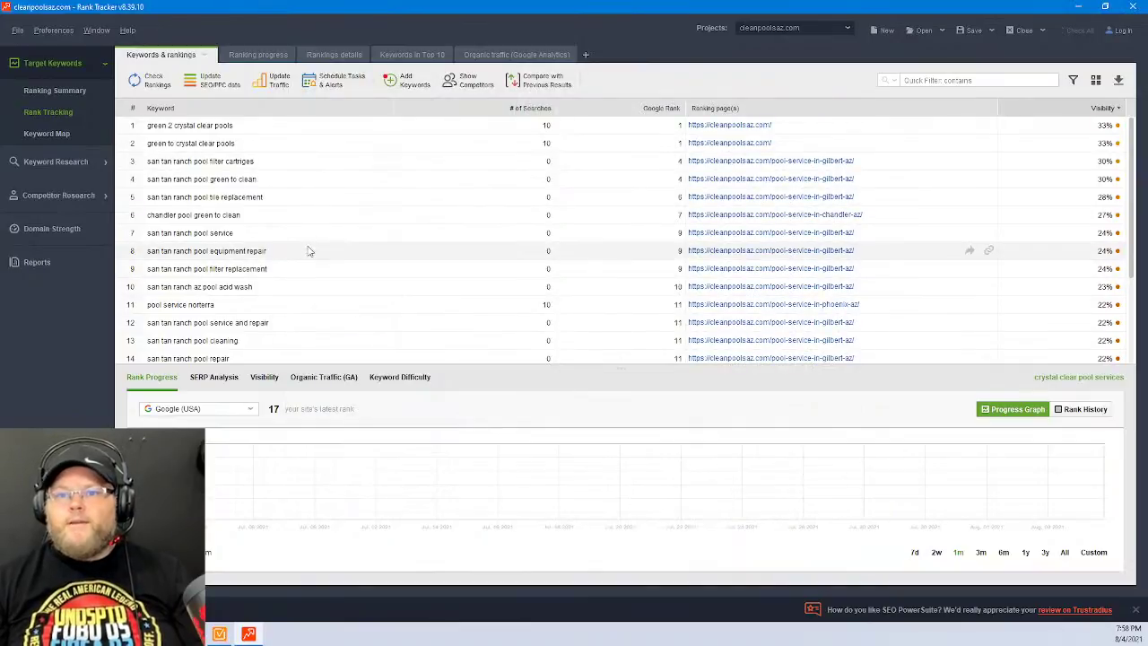
Remove the keywords "green 2 crystal clear pools" and "green to crystal clear pools" from the project
scroll(278, 193, down, 3)
scroll(275, 191, up, 3)
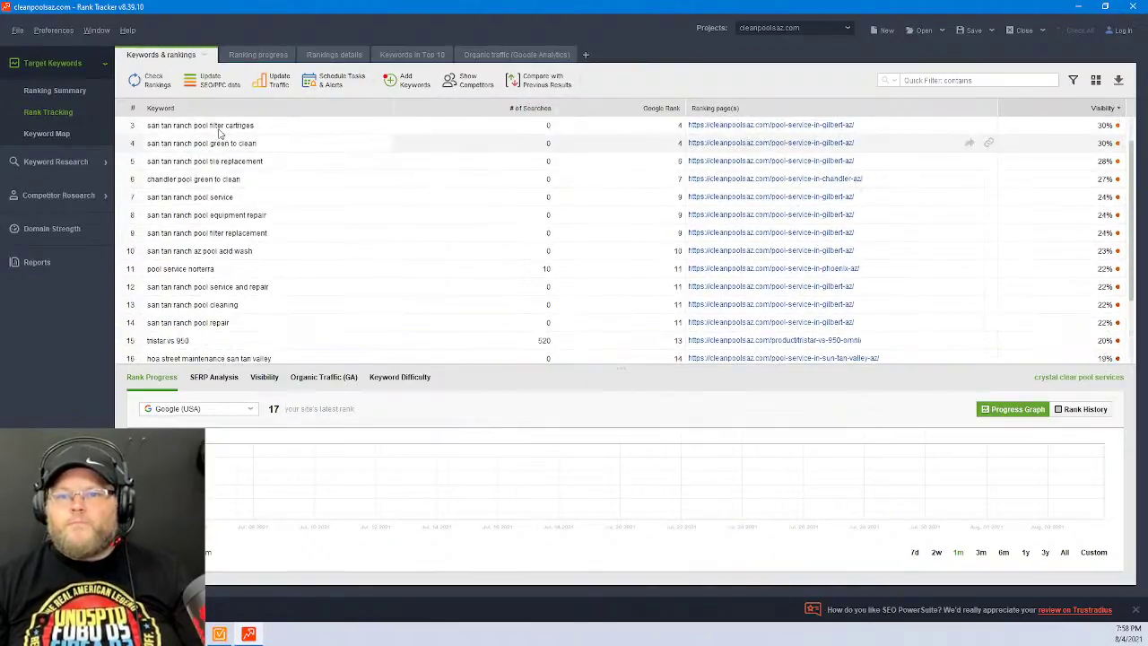
click(240, 128)
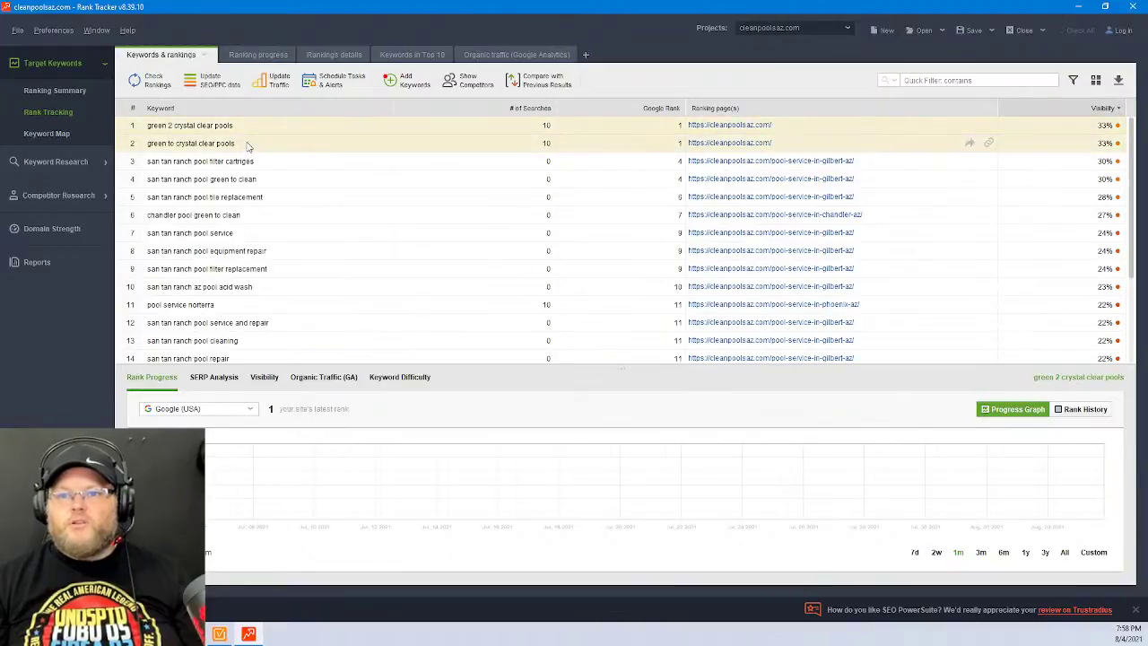
key(Delete)
key(Return)
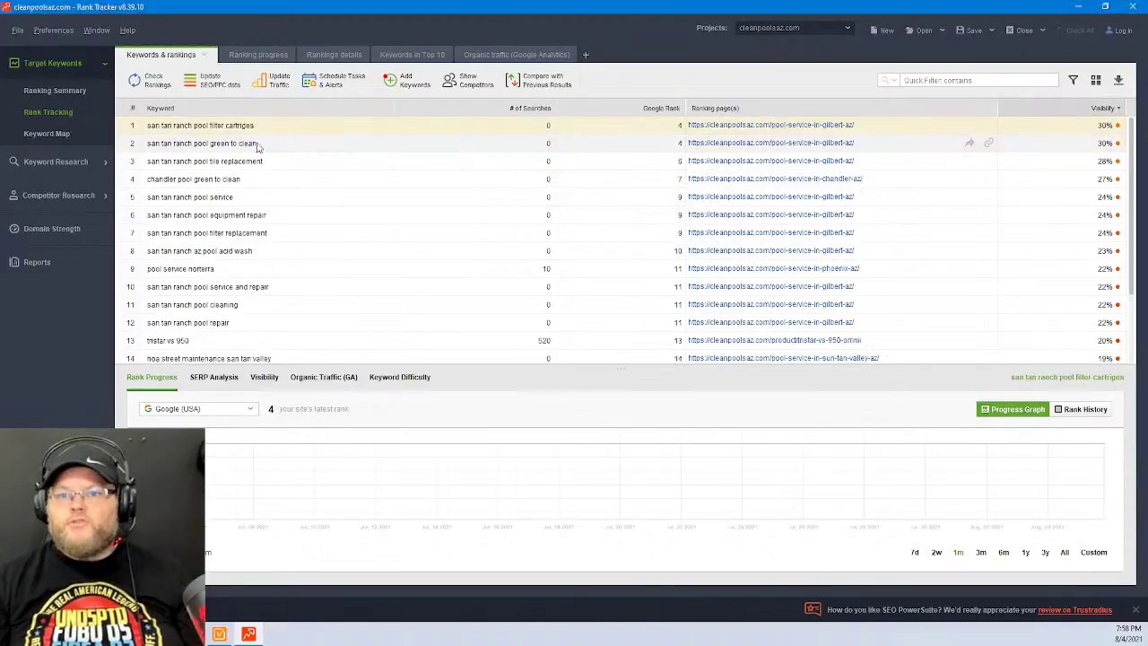
Remove the keywords "cleanpoolsaz.com" and "crystal clear pool services" from the end of the keyword list
scroll(249, 278, down, 3)
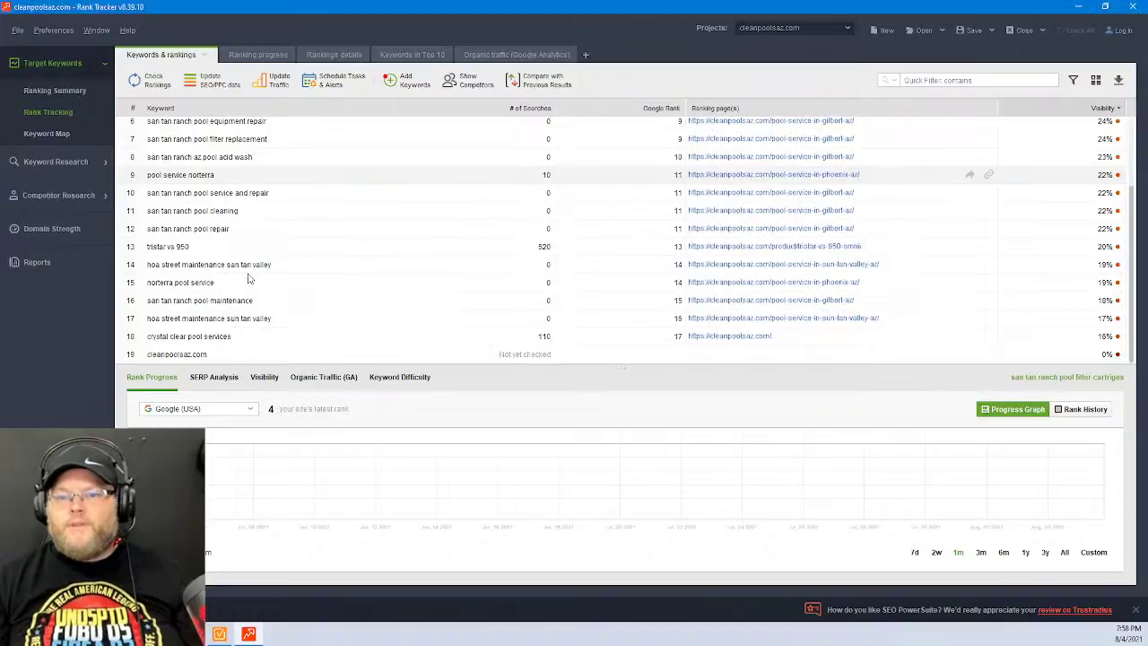
click(227, 356)
key(Delete)
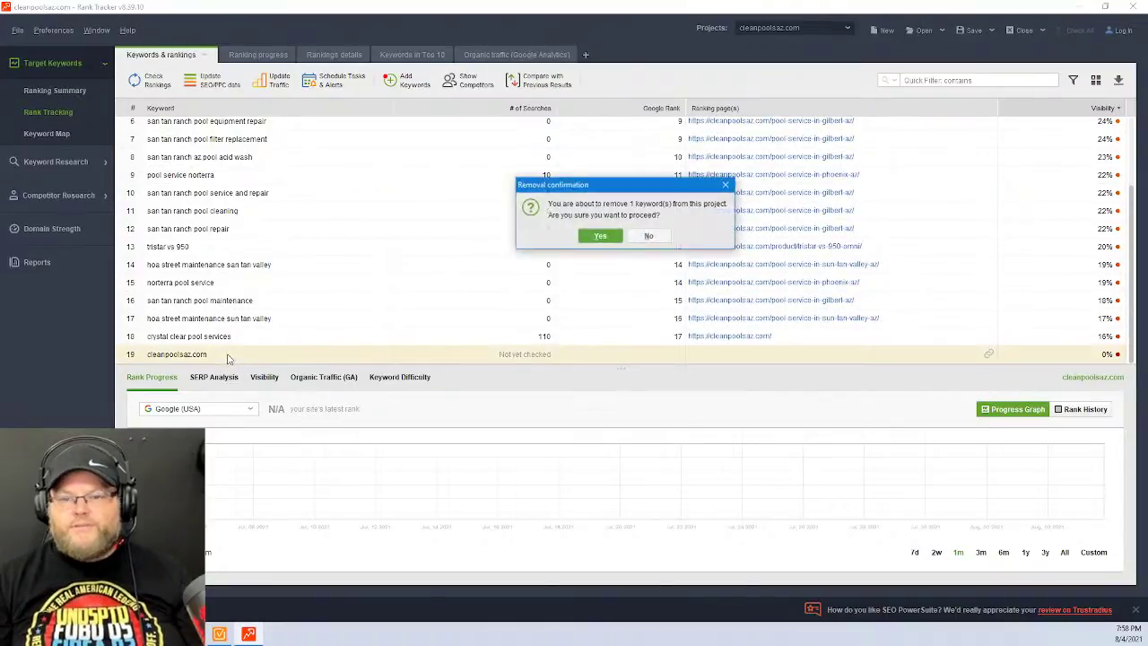
key(Return)
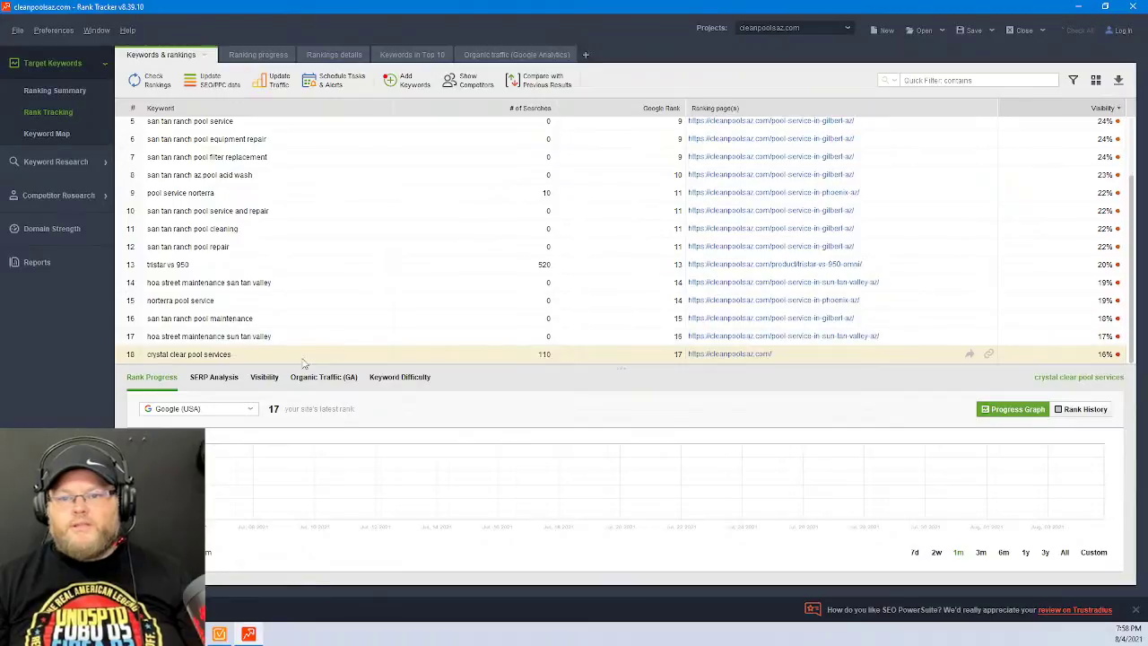
key(Delete)
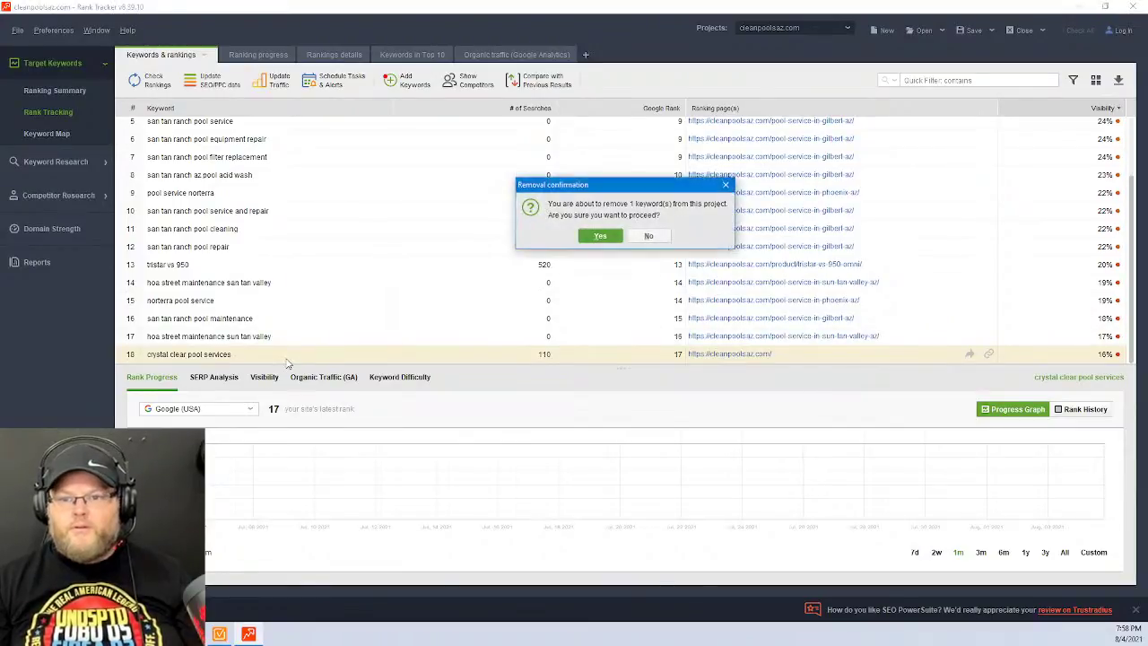
key(Return)
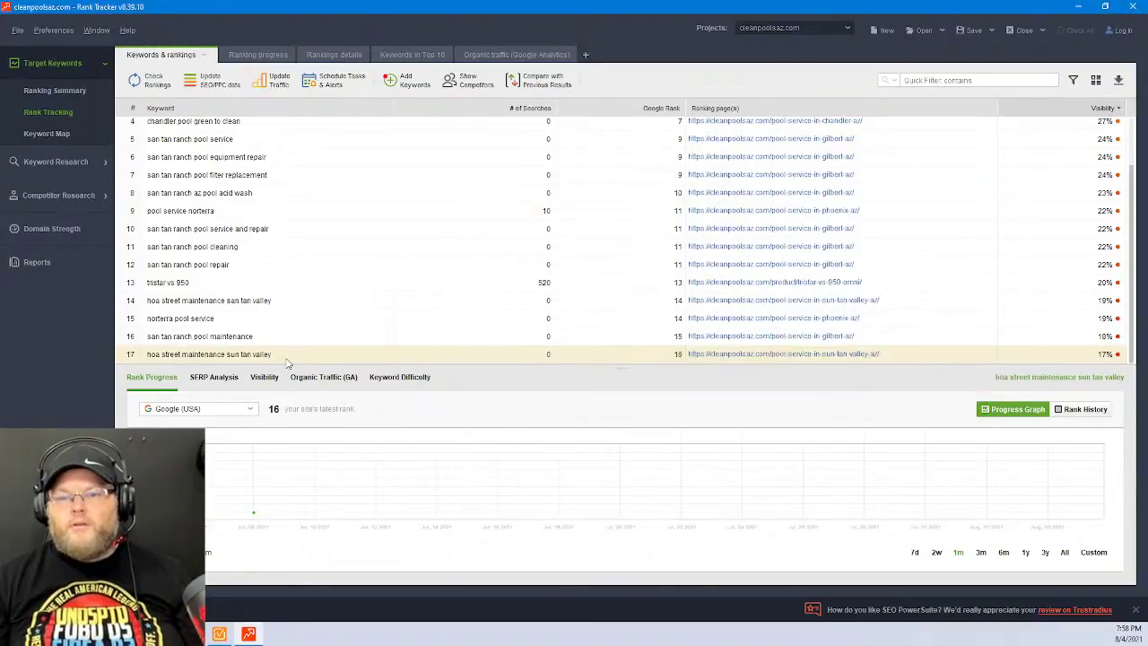
scroll(287, 364, up, 3)
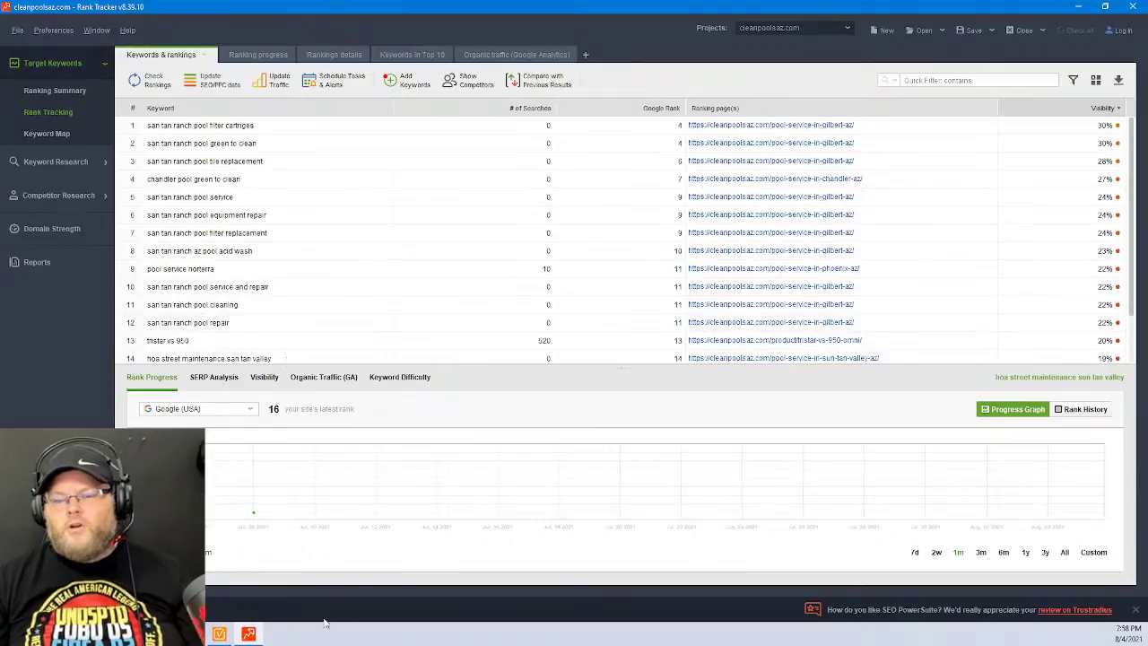
Switch to the browser and inspect the heading structure of the cleanpoolsaz.com home page with the SEO extension
click(191, 632)
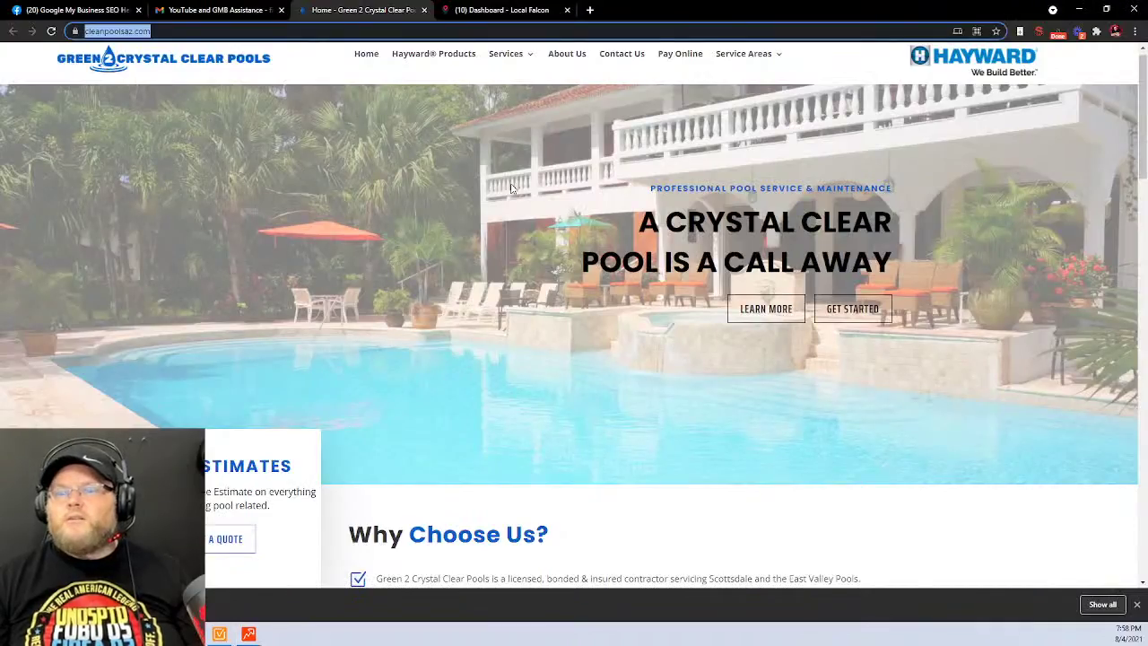
scroll(513, 189, down, 5)
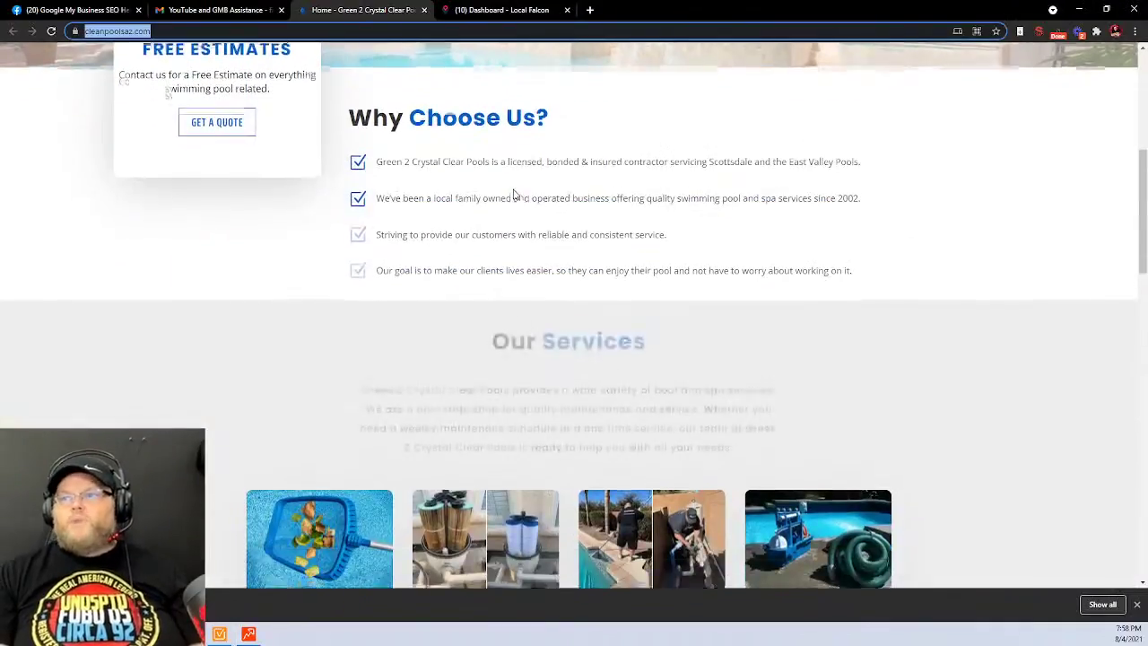
scroll(510, 185, up, 5)
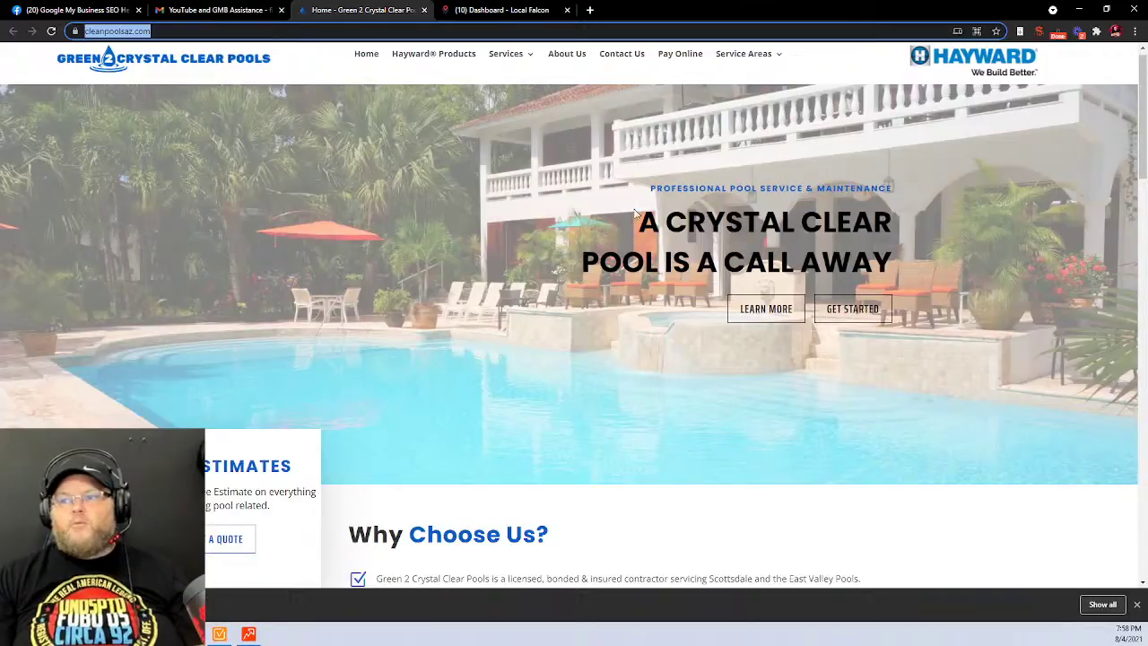
click(1038, 31)
click(782, 69)
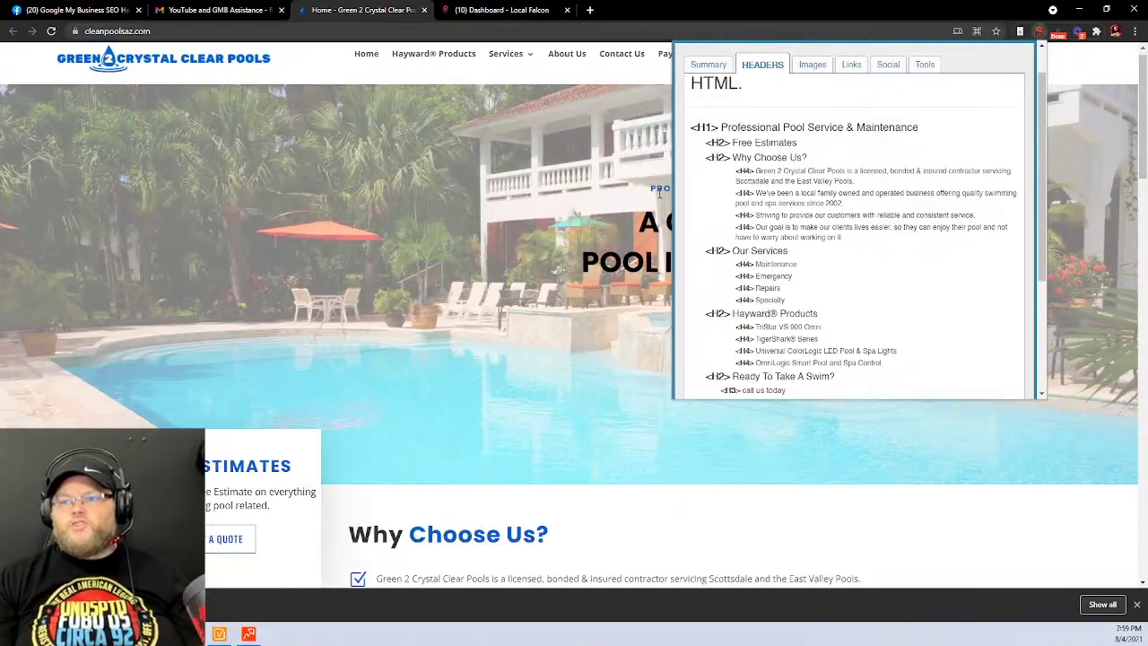
click(596, 192)
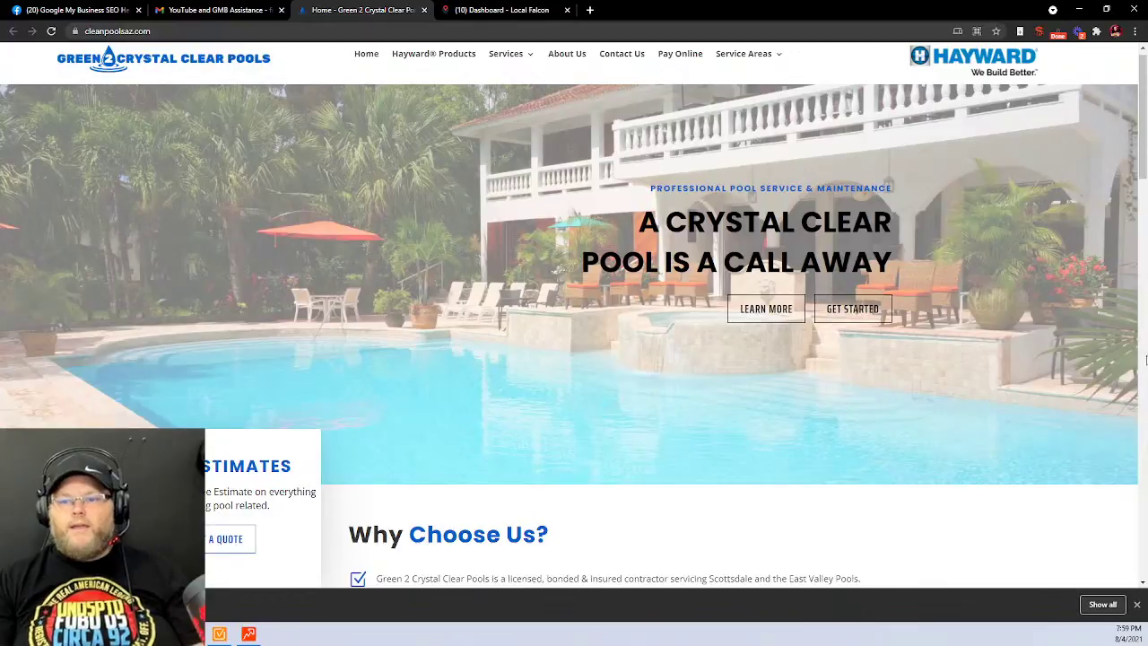
Review the home page content from the hero banner to the footer and open the embedded business map in a new tab
scroll(881, 299, down, 3)
scroll(882, 299, up, 4)
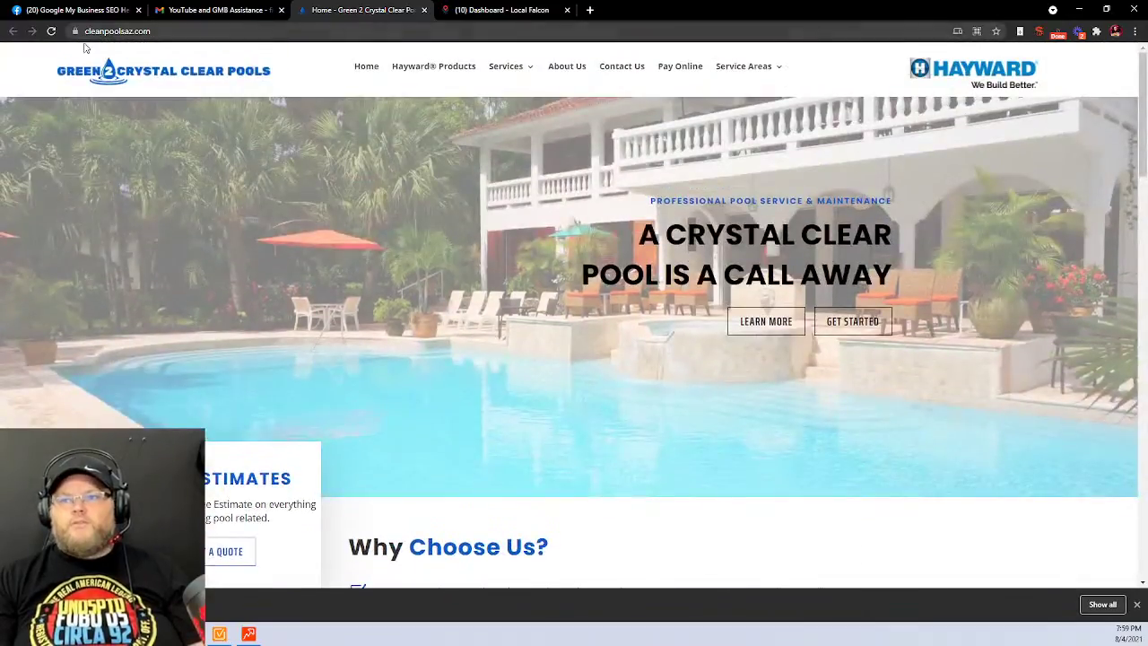
scroll(699, 364, down, 3)
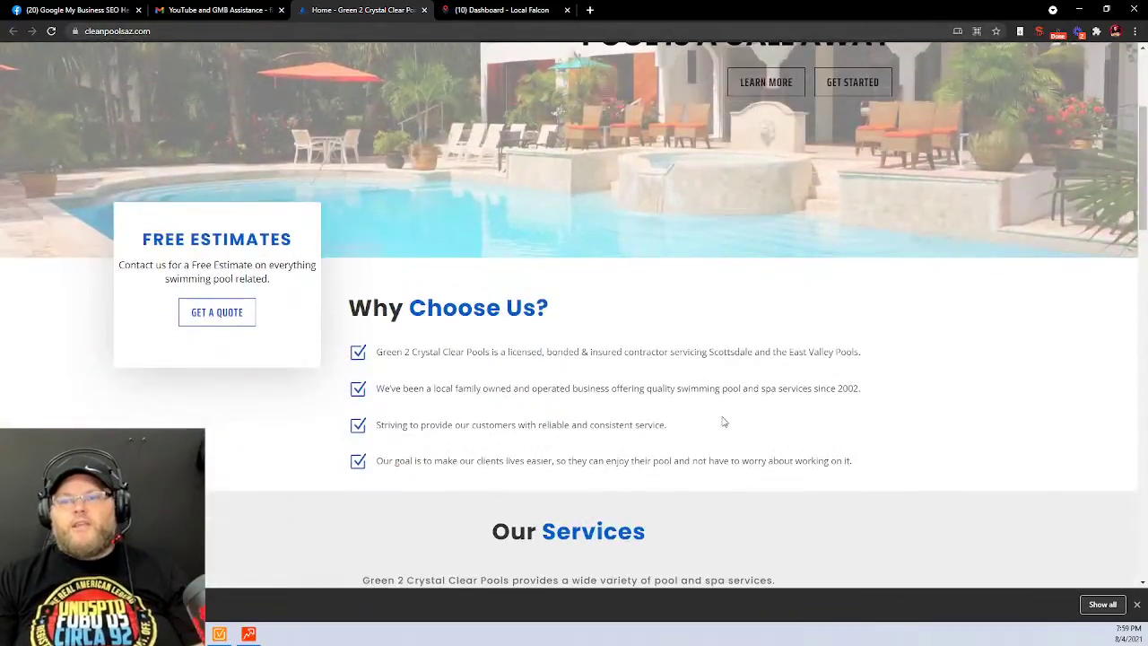
scroll(704, 411, down, 2)
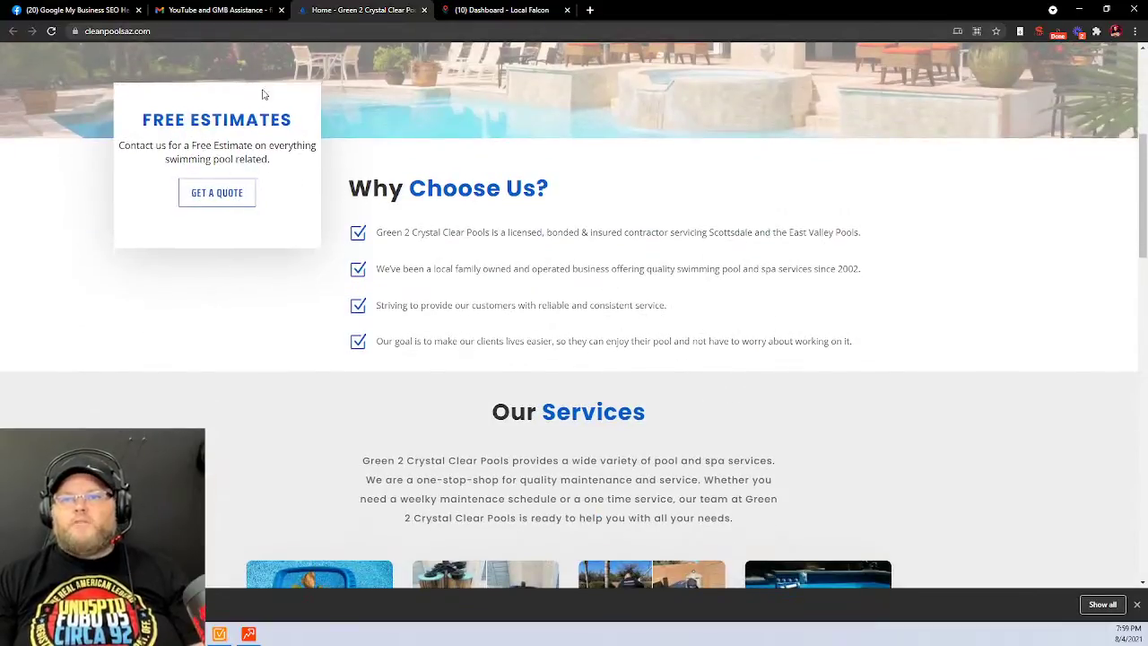
scroll(861, 261, down, 4)
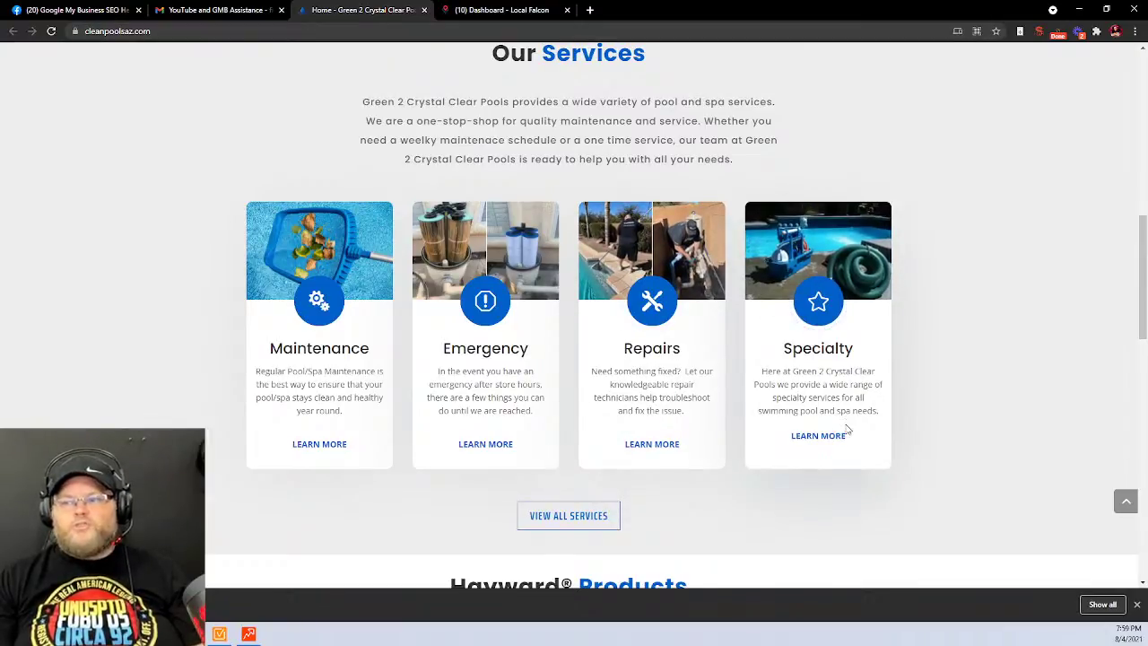
scroll(846, 431, down, 9)
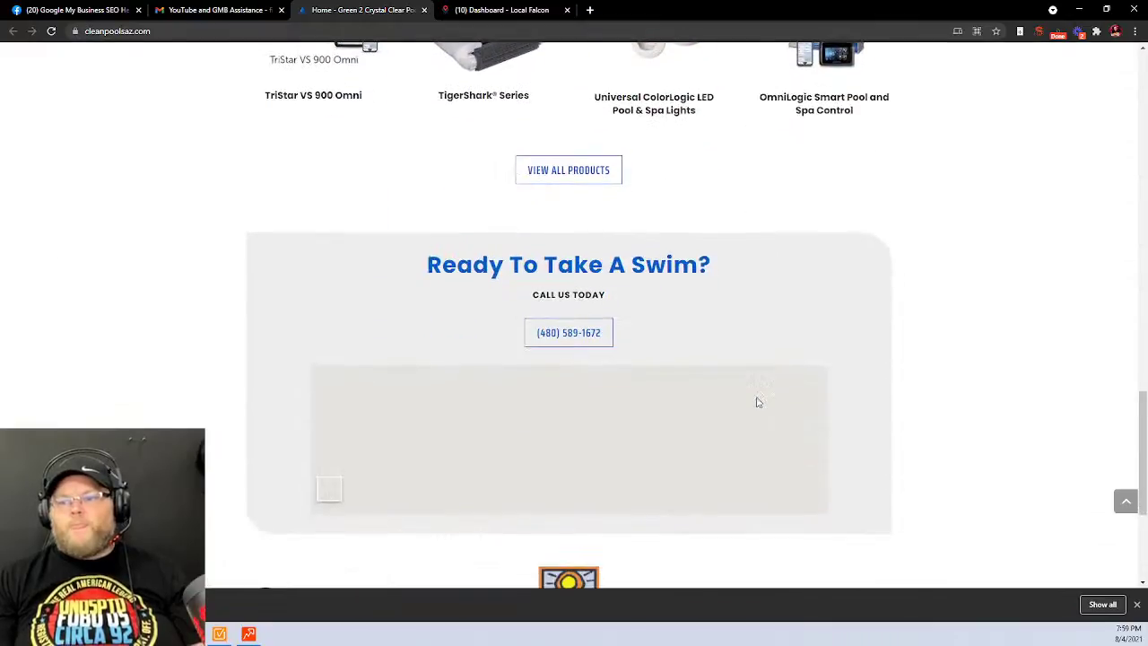
scroll(756, 402, down, 2)
scroll(894, 362, down, 1)
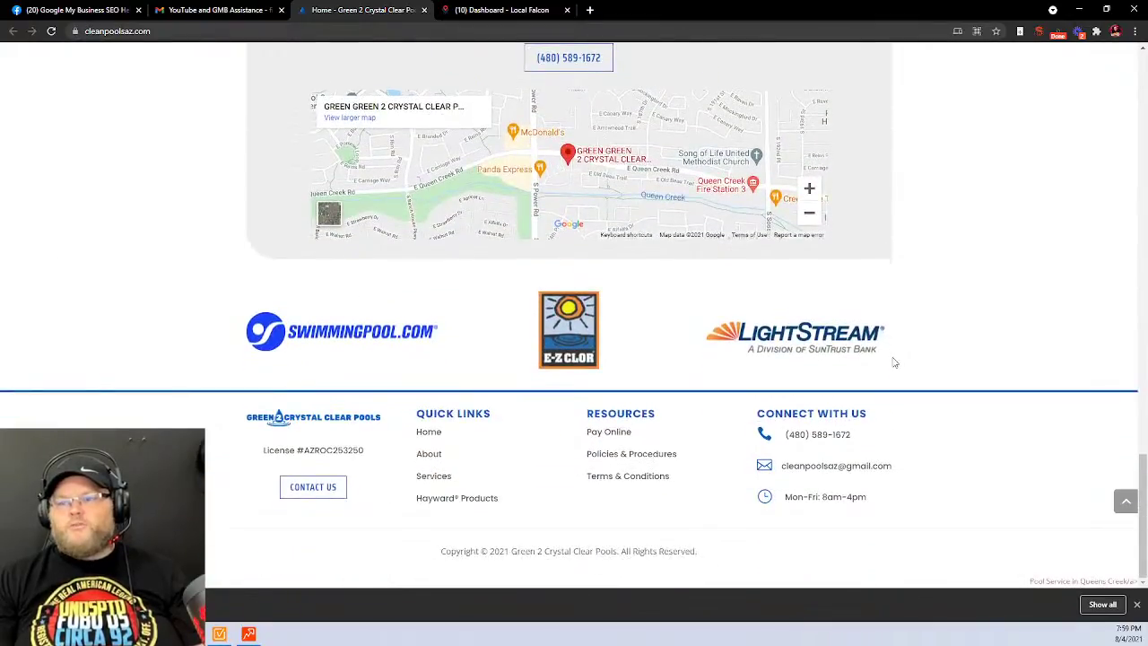
scroll(894, 362, up, 4)
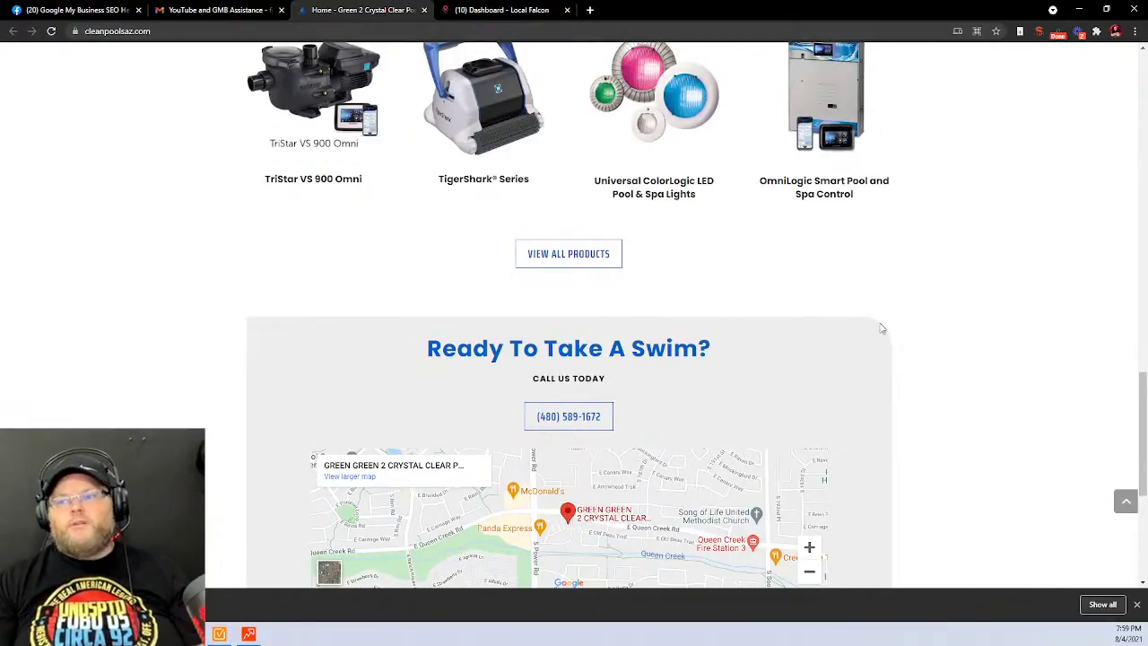
click(403, 467)
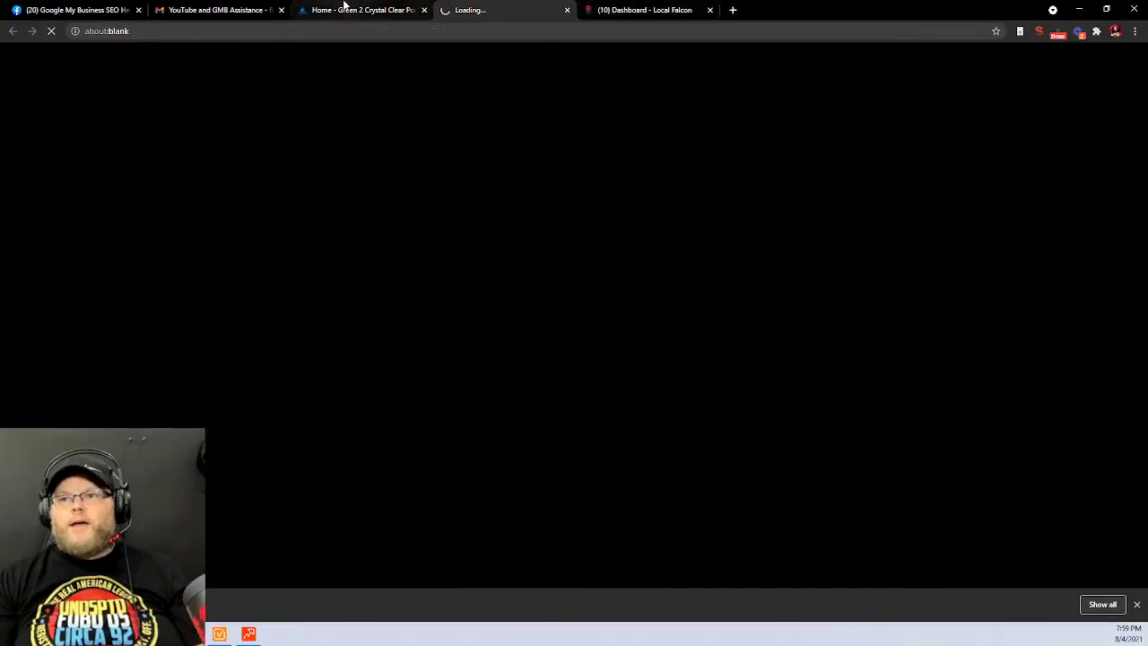
Return to the cleanpoolsaz.com home page and count the words of the entire page with Word Counter Plus
scroll(727, 226, up, 15)
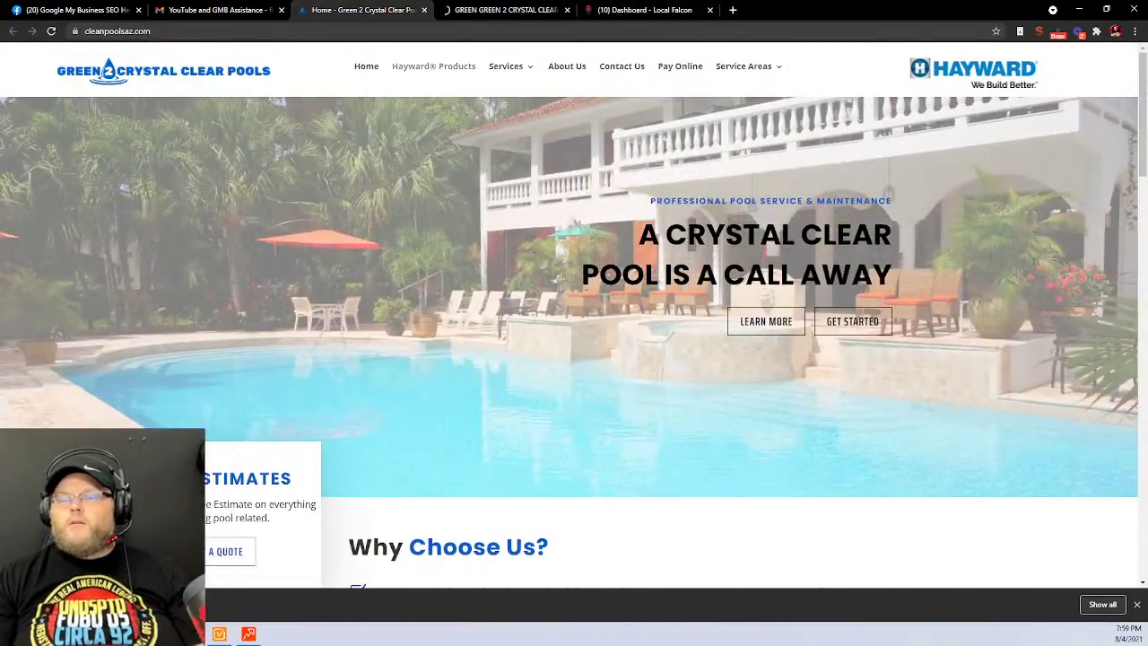
key(ctrl+a)
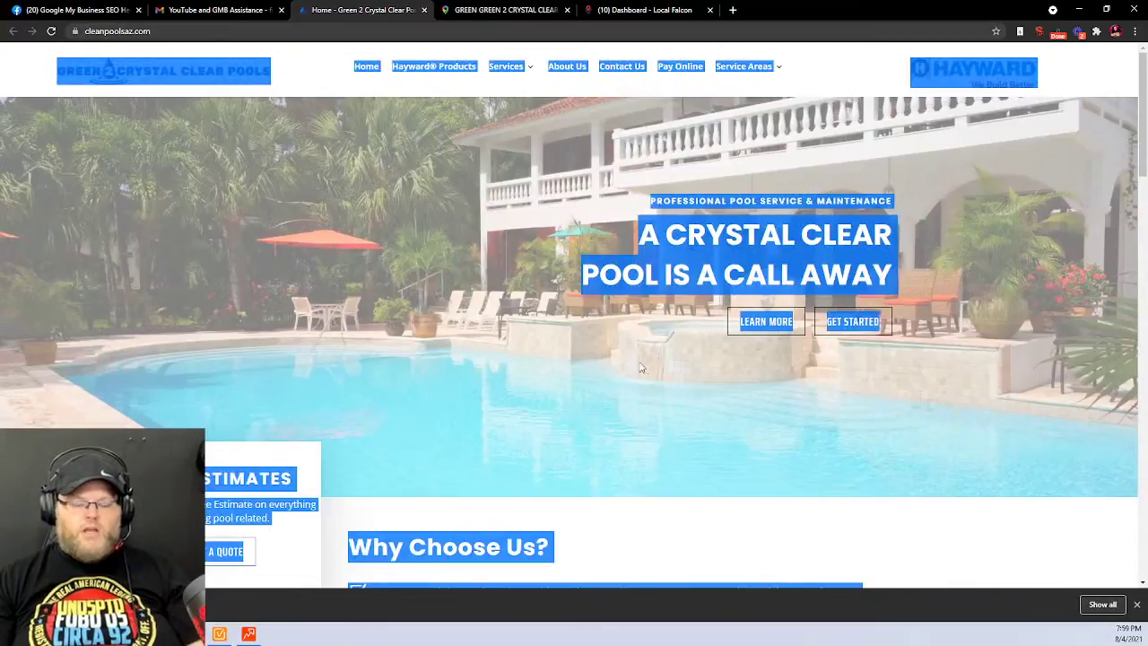
right_click(762, 267)
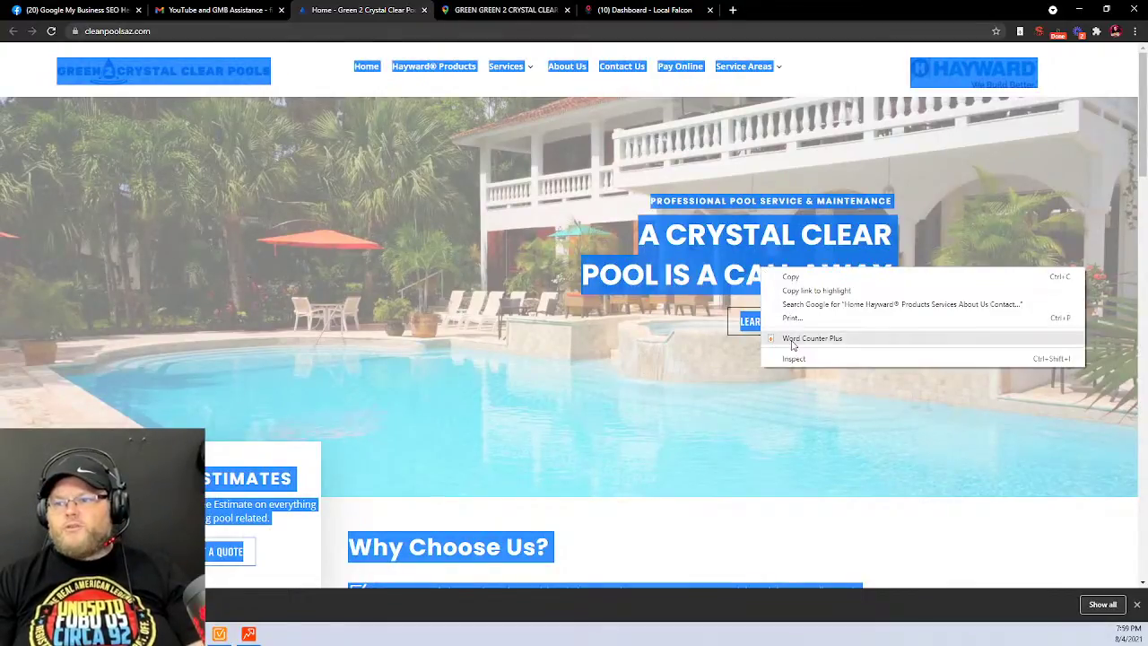
click(793, 338)
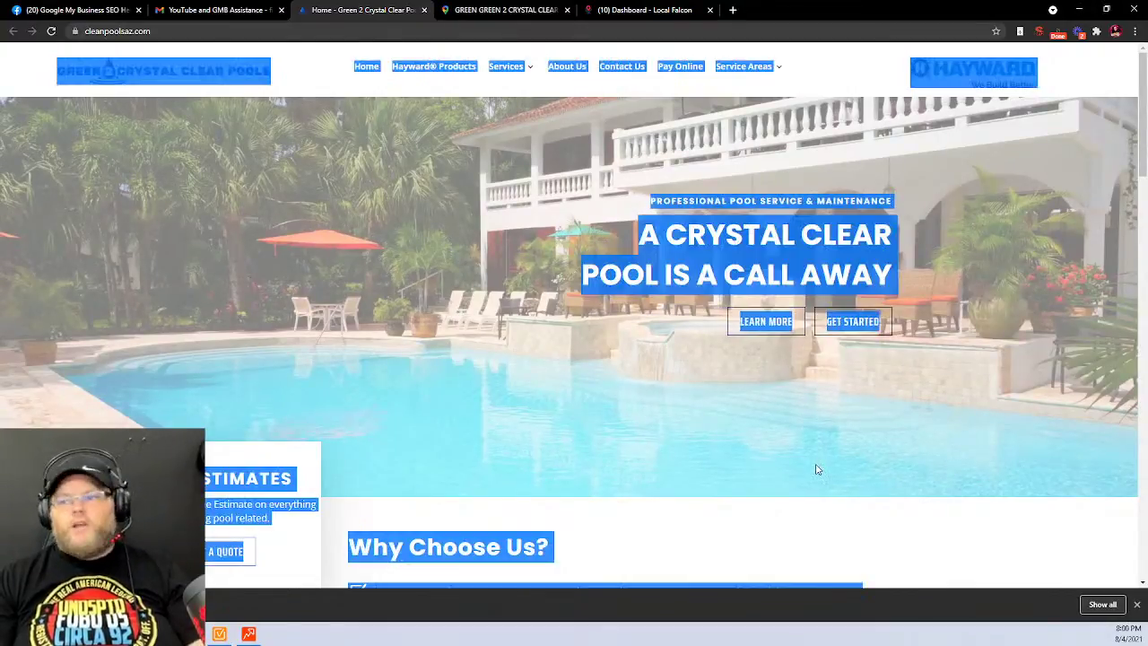
click(816, 439)
Open the site's Hayward Products page and review its product listings down to the footer
click(456, 67)
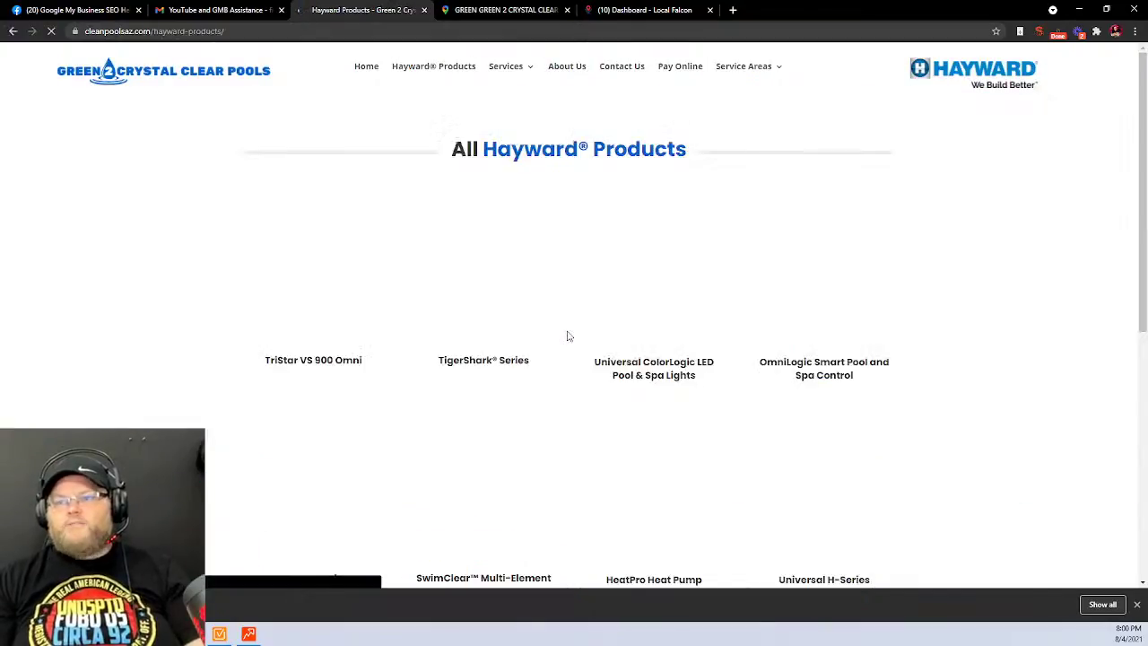
scroll(941, 352, down, 1)
scroll(941, 351, down, 5)
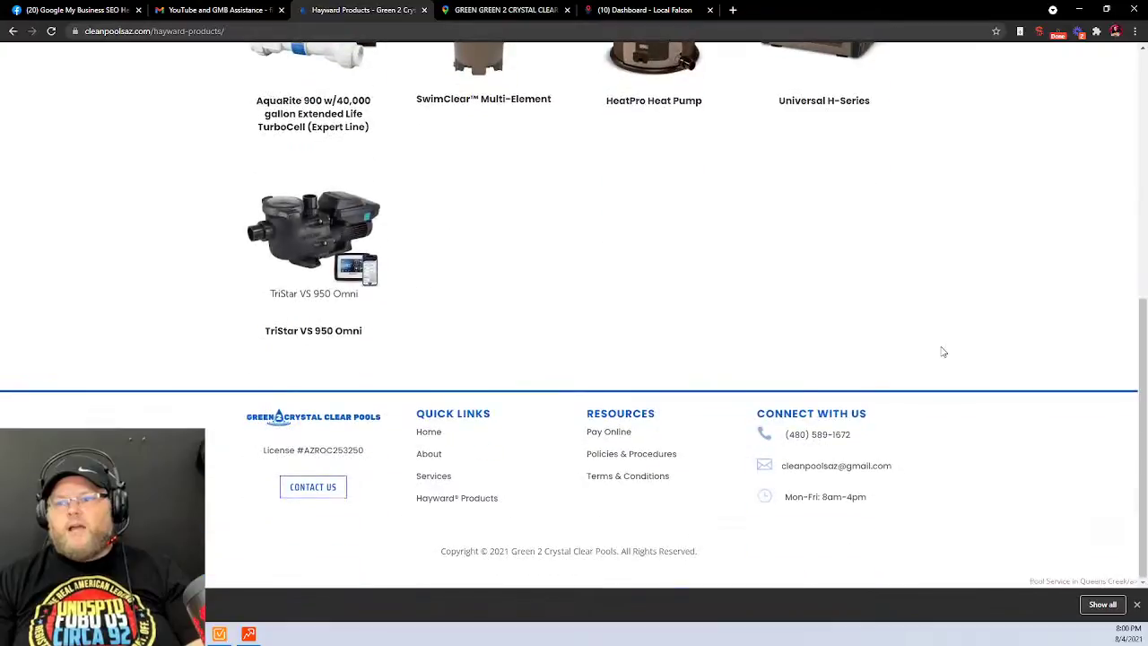
scroll(940, 351, up, 6)
mouse_move(509, 71)
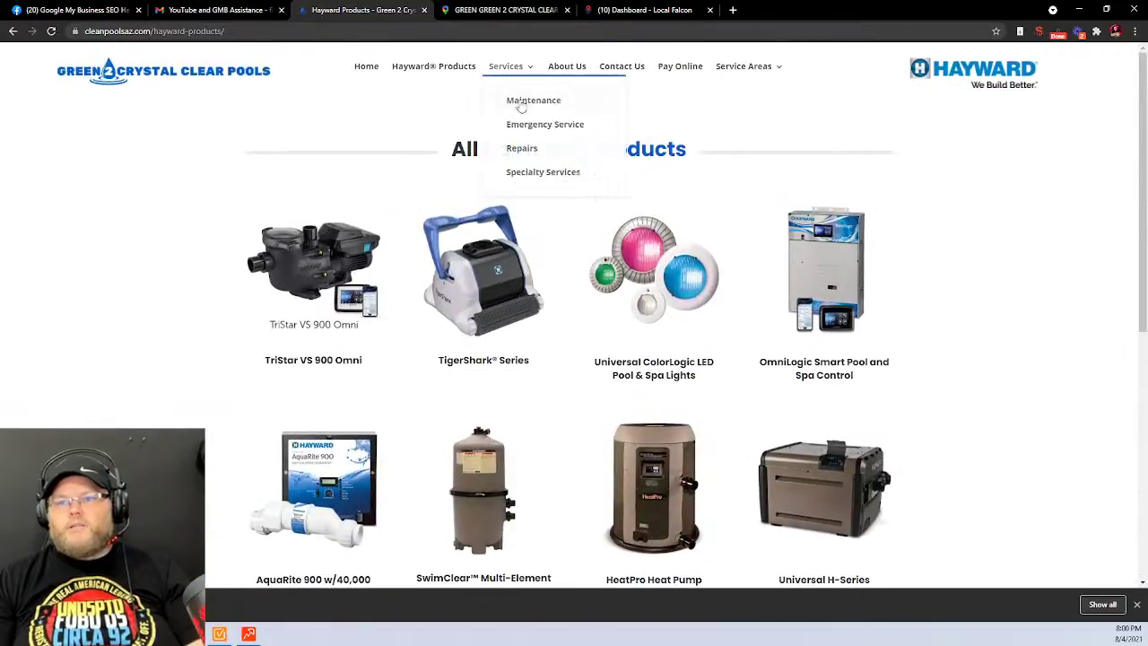
Open the site's Maintenance service page and review its content from the heading down to the footer
click(520, 105)
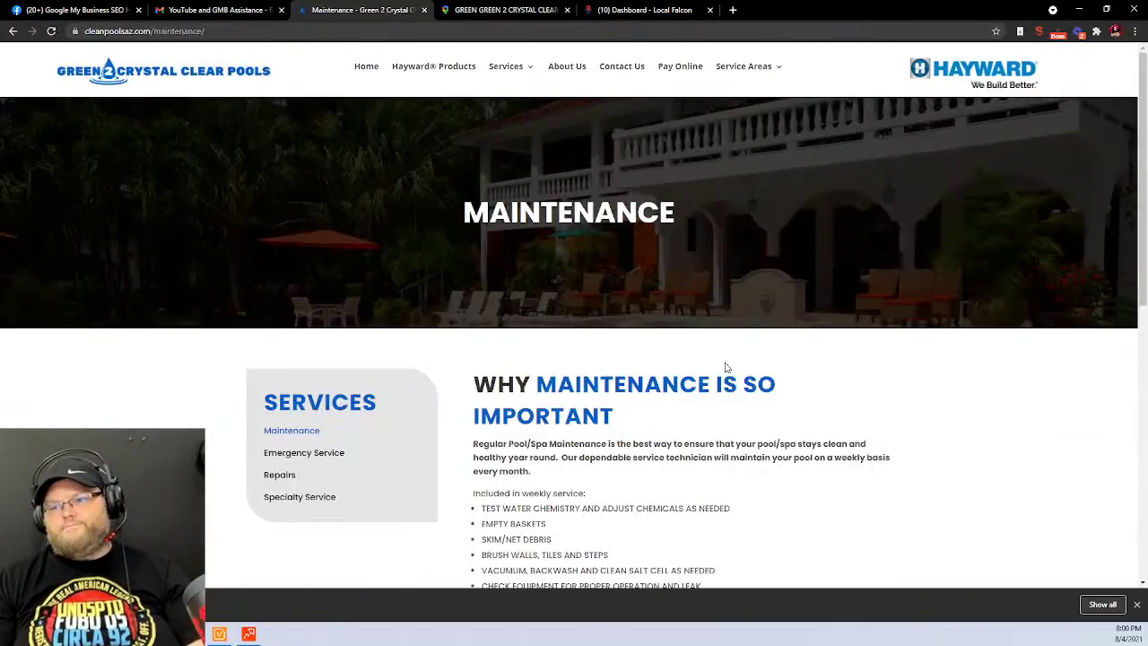
scroll(839, 425, down, 4)
scroll(839, 425, down, 2)
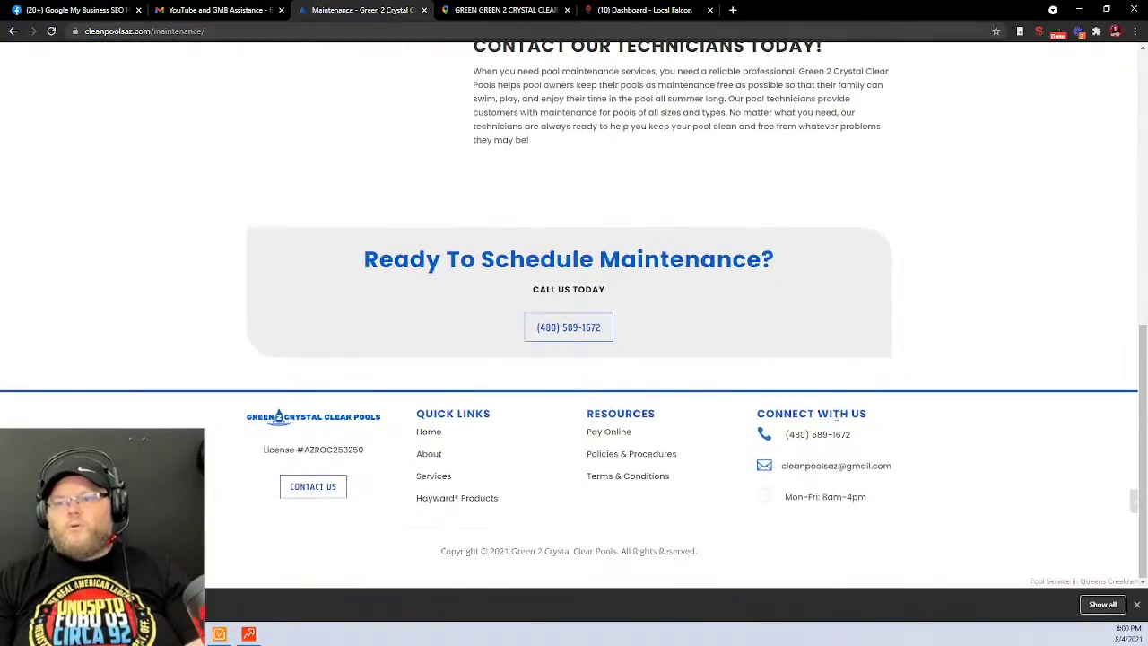
scroll(791, 523, up, 3)
scroll(803, 566, up, 4)
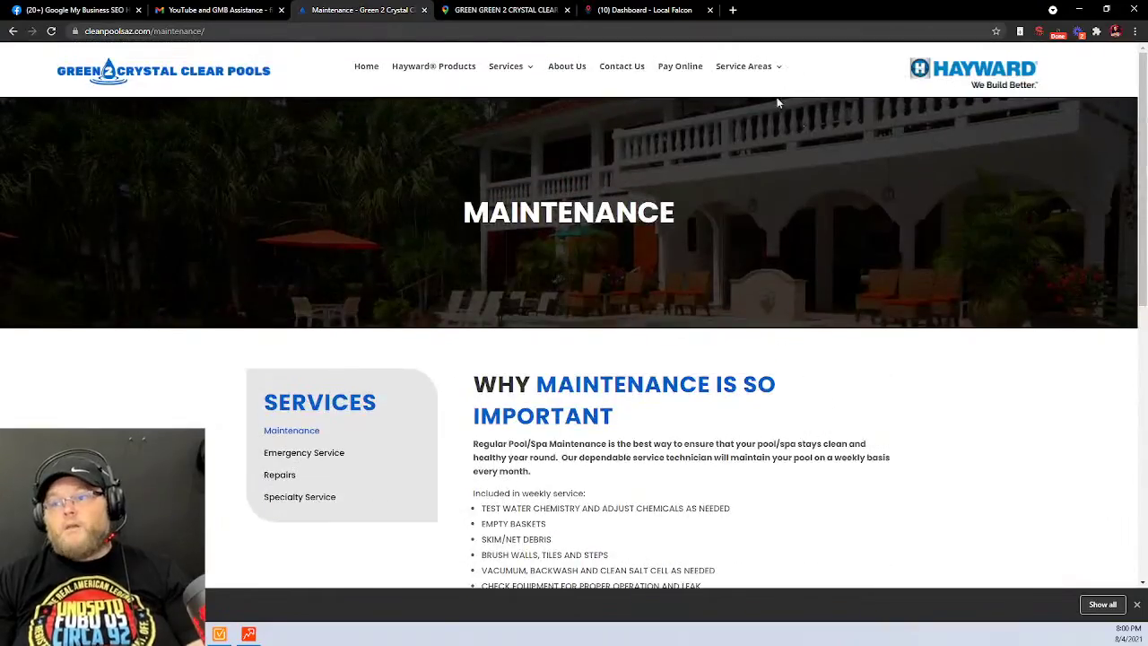
Open the Chandler Heights, AZ service area page and review its services, local attractions and embedded map
mouse_move(788, 87)
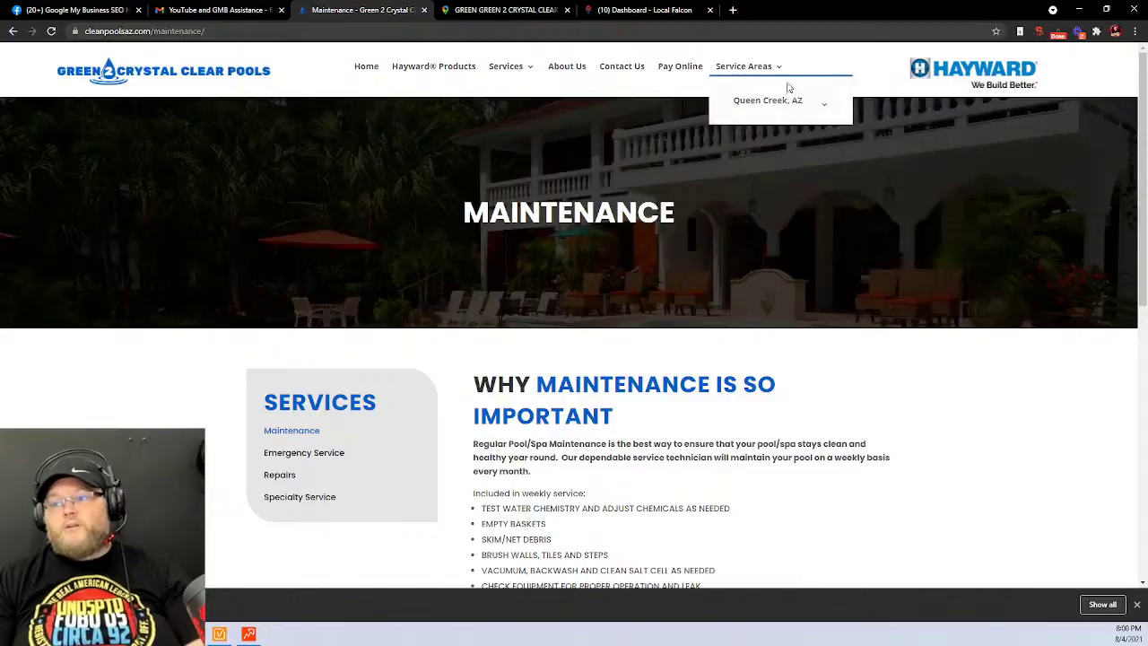
click(908, 104)
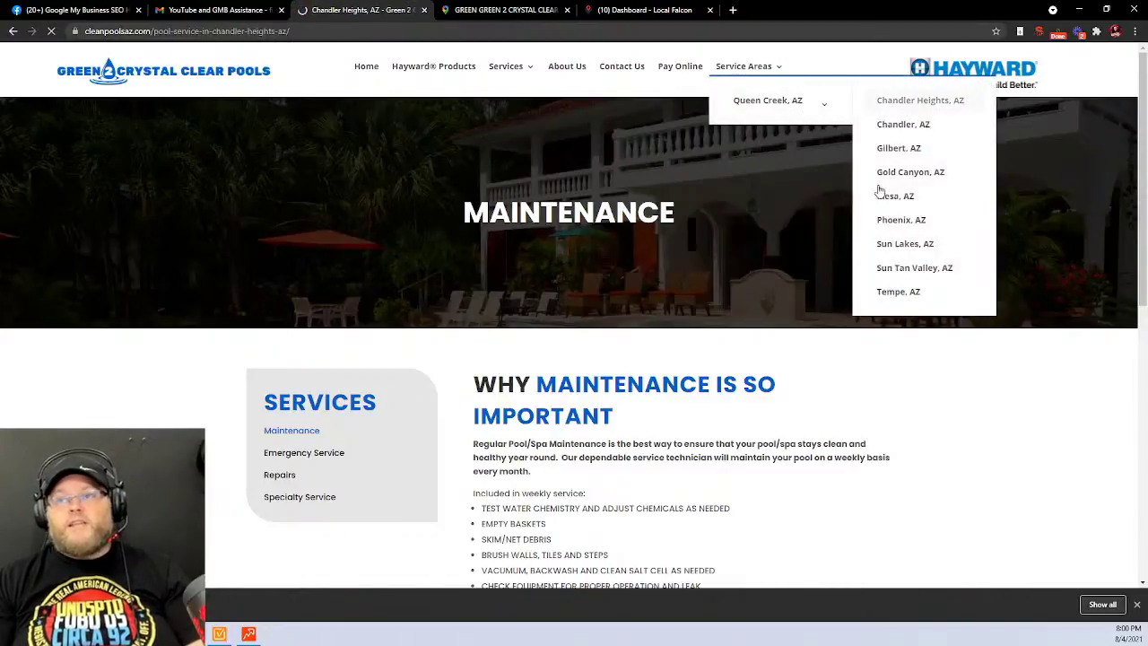
scroll(921, 456, down, 6)
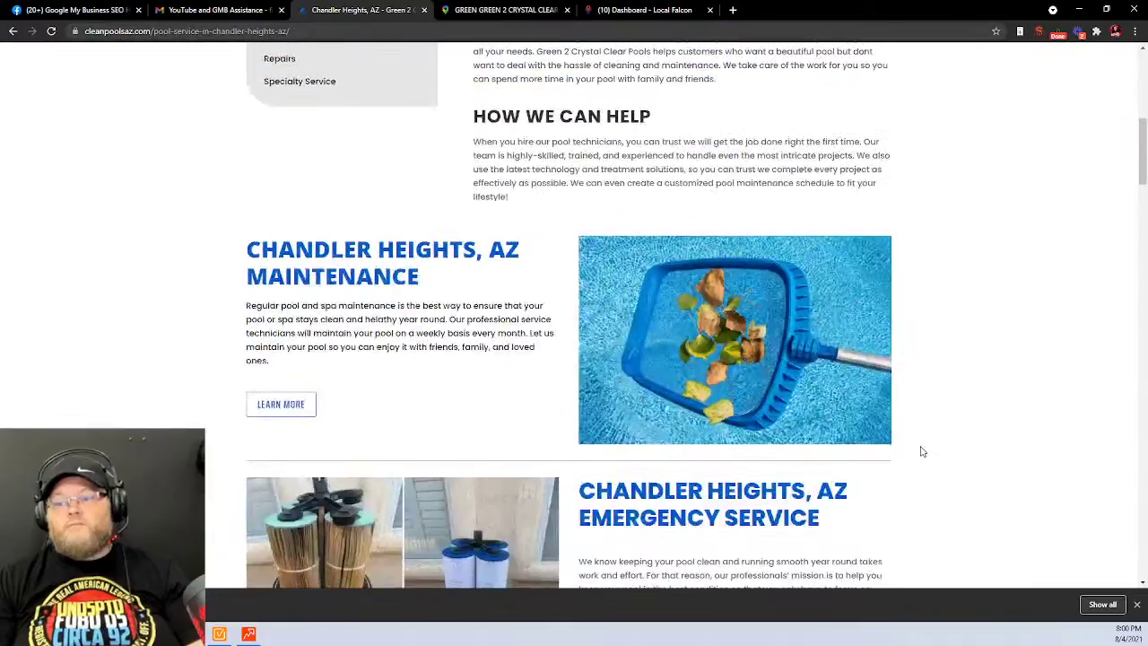
scroll(921, 451, down, 8)
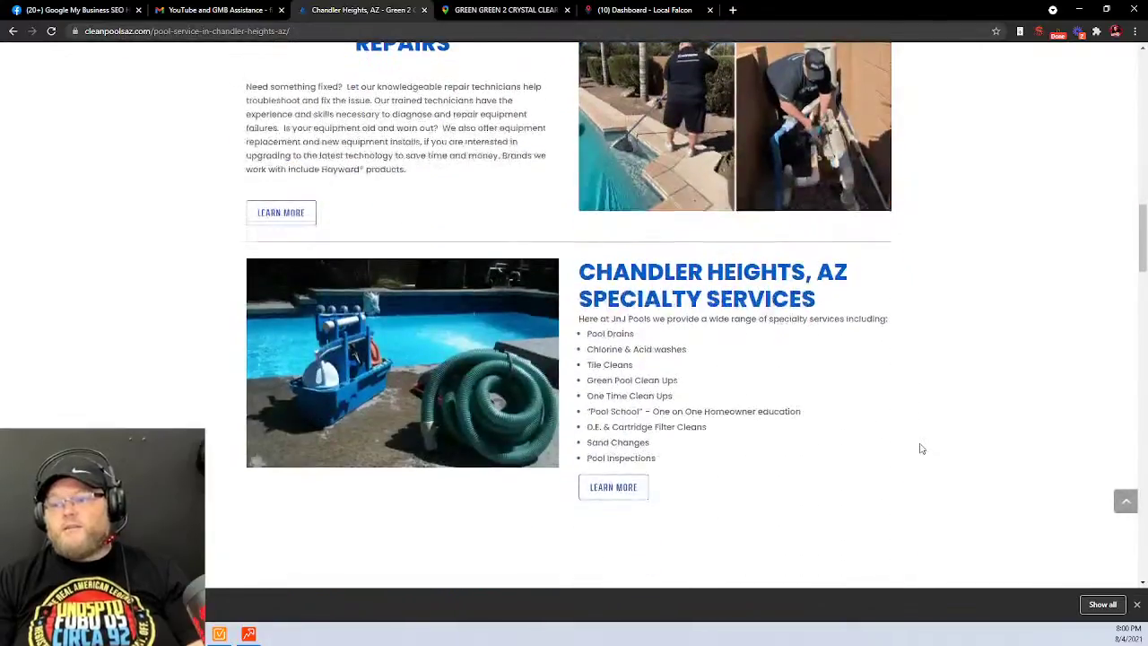
scroll(921, 448, down, 11)
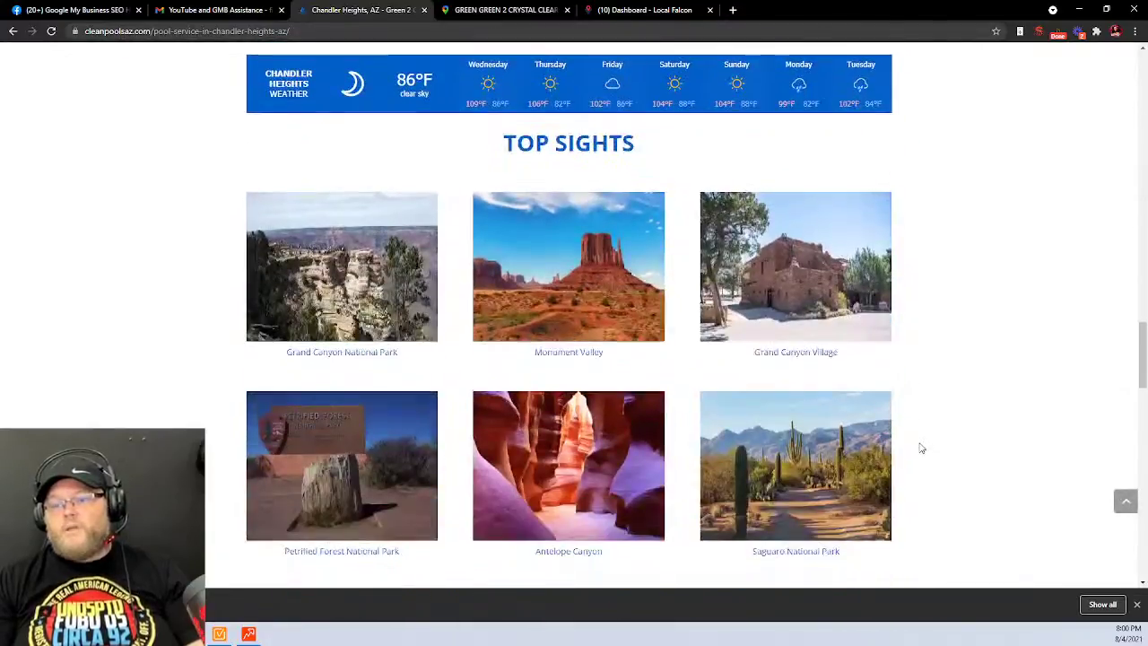
scroll(921, 449, down, 10)
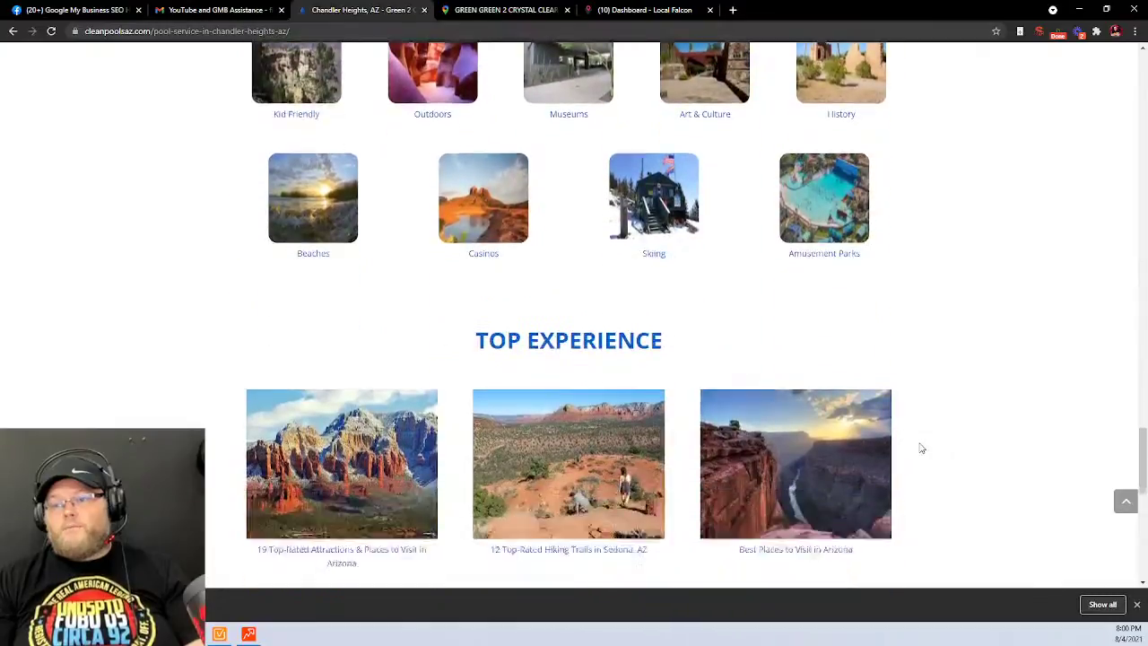
scroll(921, 448, down, 3)
scroll(920, 448, up, 5)
scroll(921, 448, down, 3)
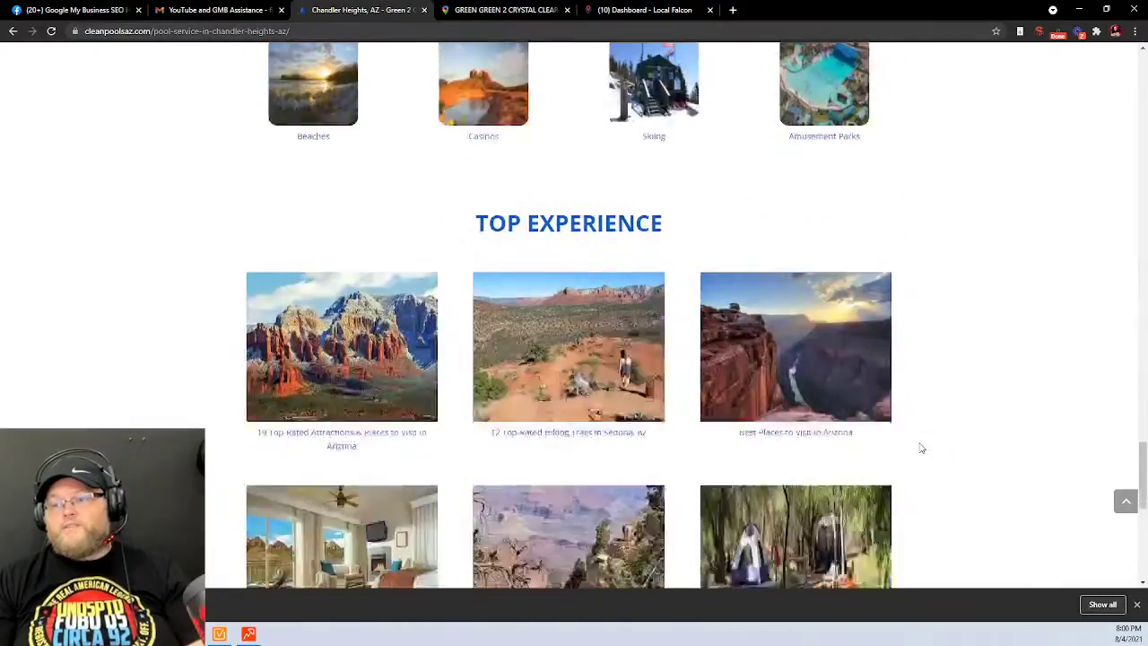
scroll(920, 448, down, 6)
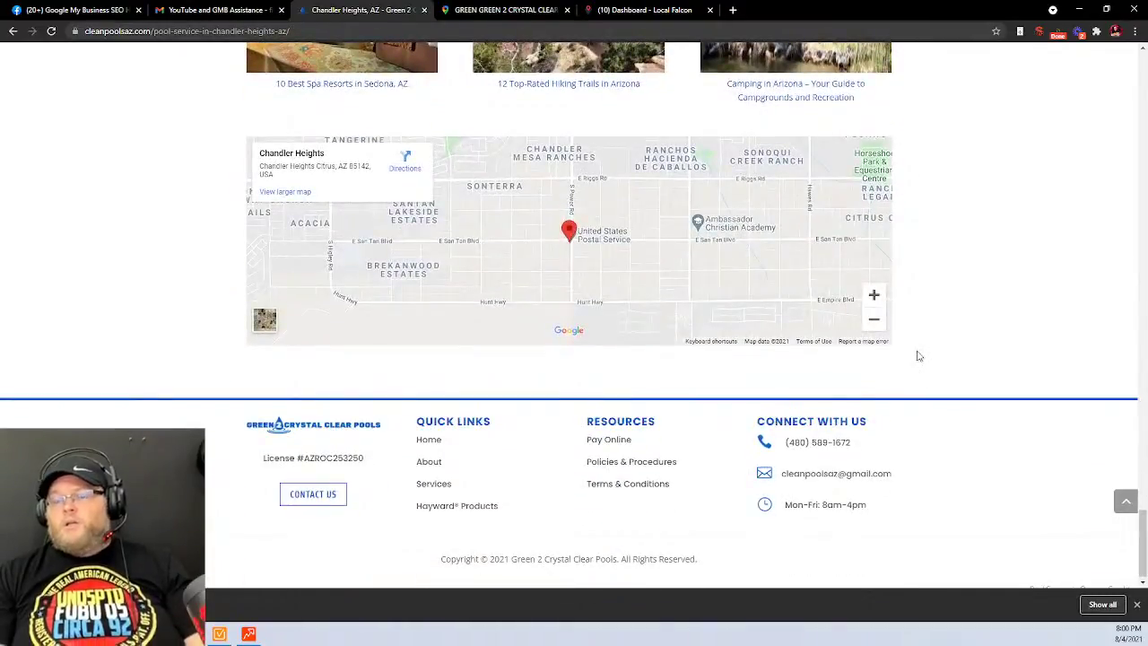
scroll(408, 378, up, 20)
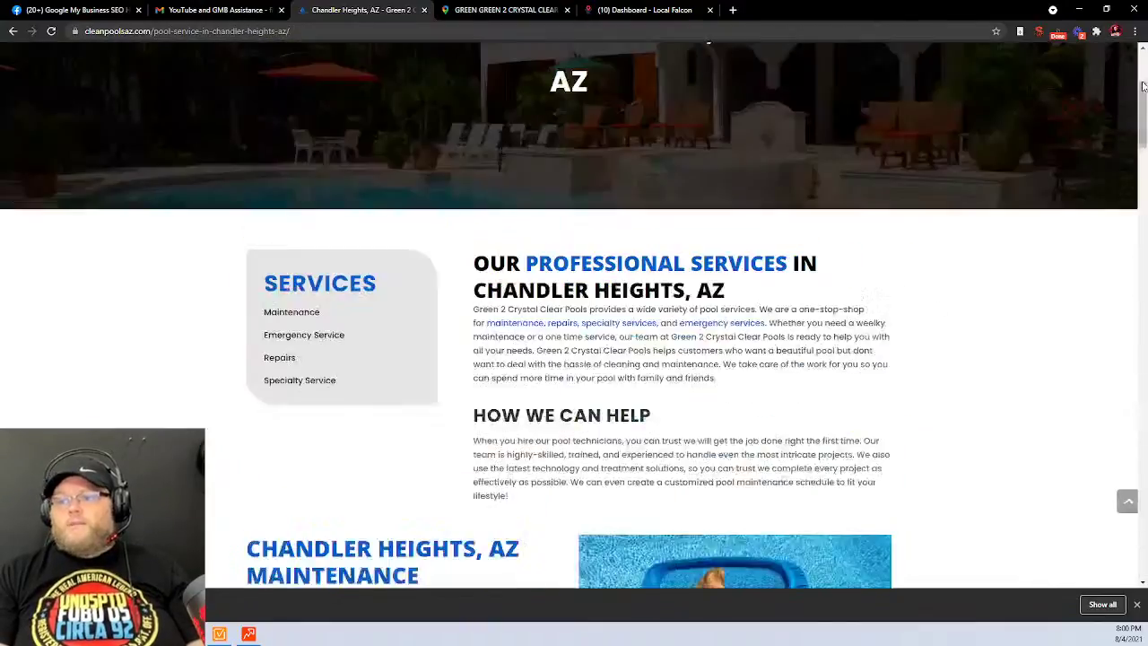
scroll(599, 435, up, 3)
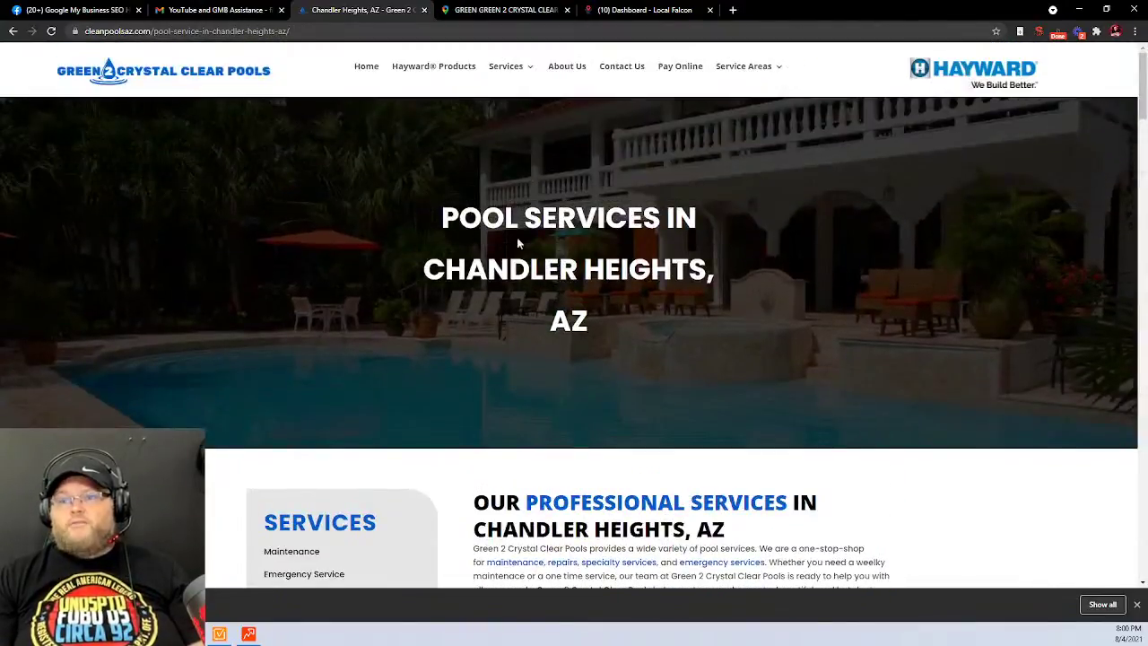
Open the site's Contact Us page
mouse_move(505, 80)
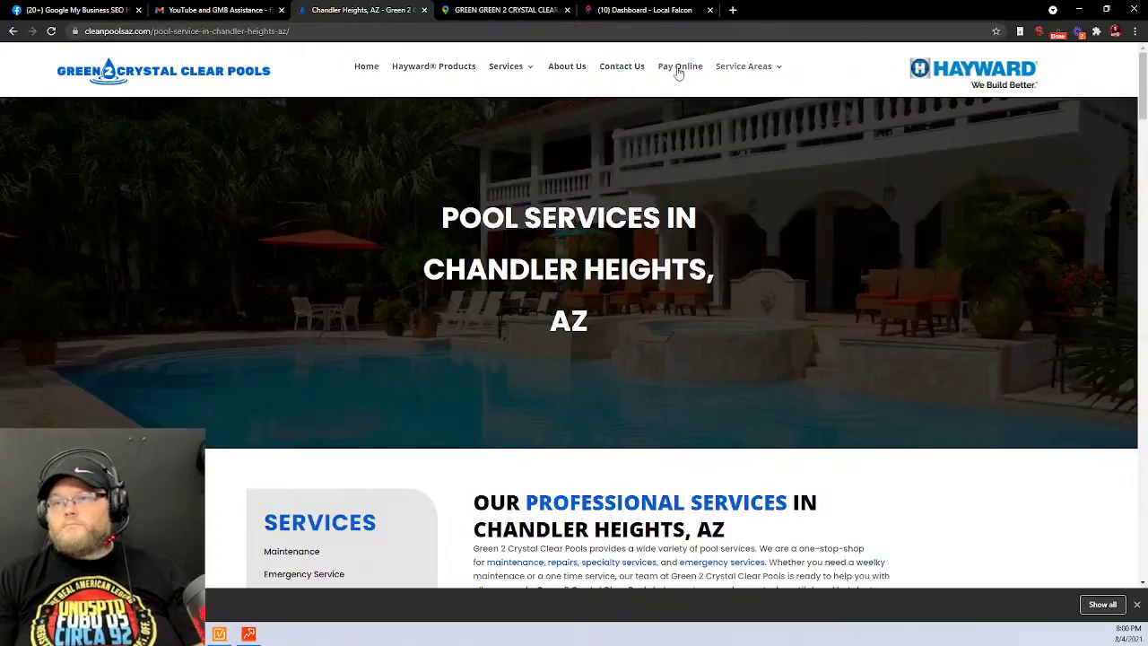
click(617, 71)
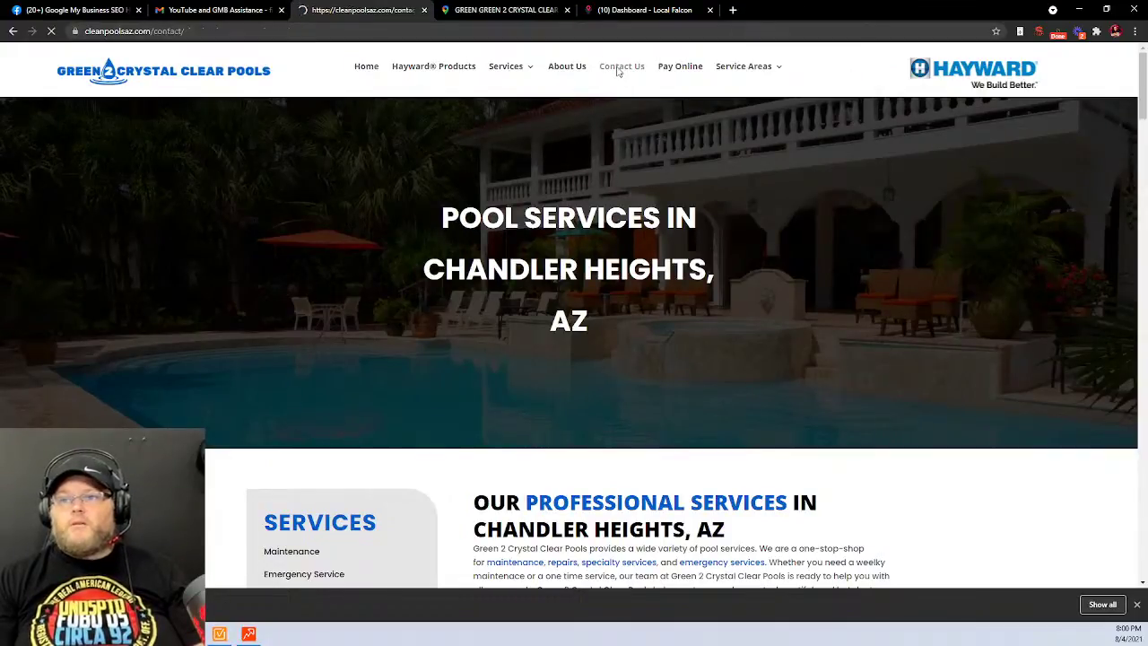
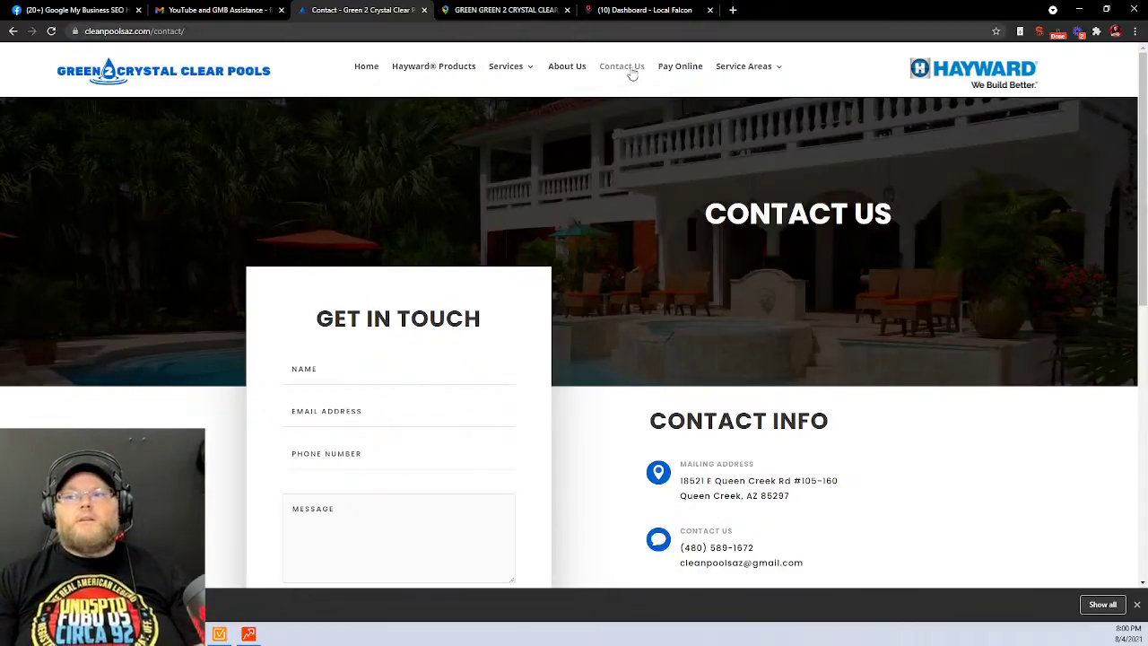
Switch to WebSite Auditor and review the Site Audit (Summary) report for cleanpoolsaz.com
click(248, 634)
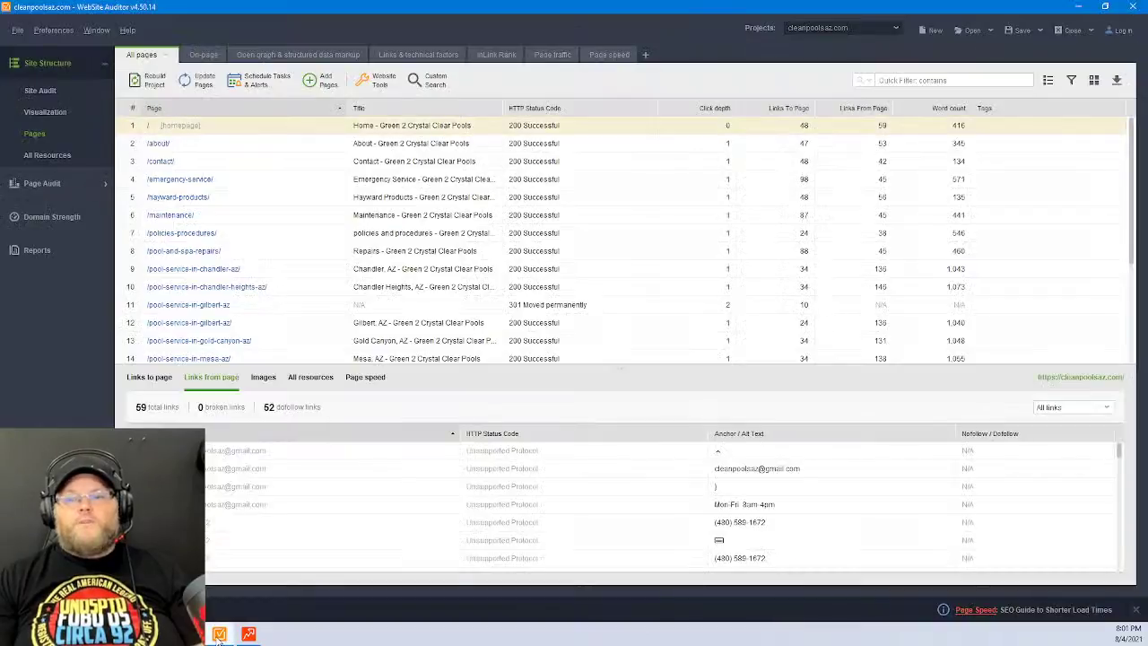
click(31, 258)
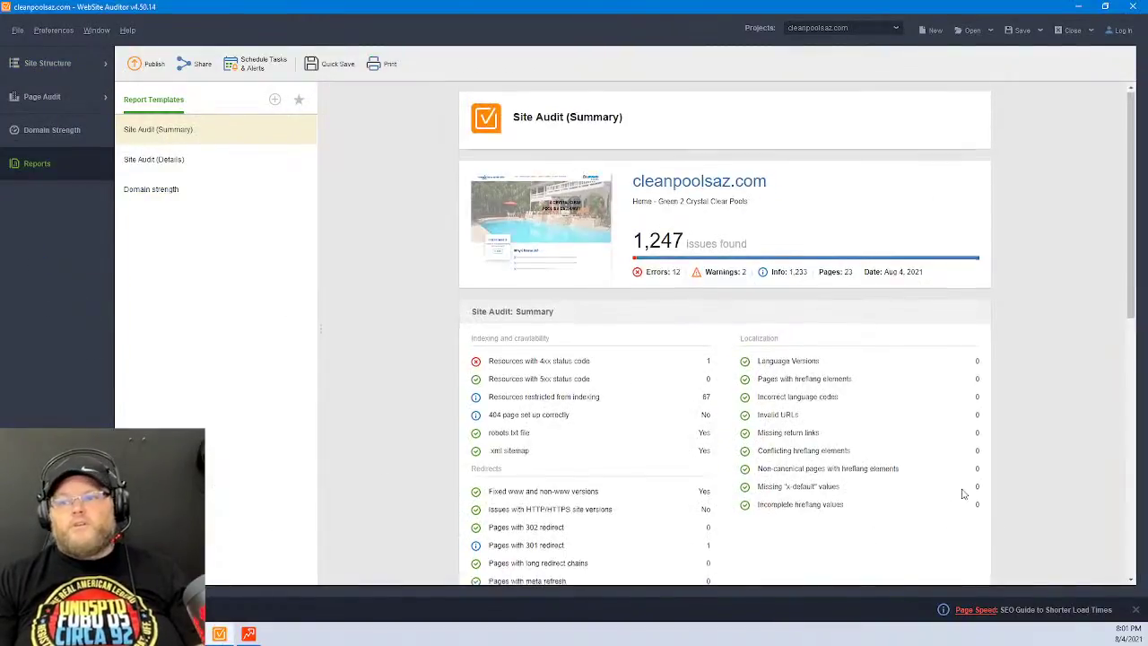
scroll(963, 494, down, 5)
scroll(963, 494, down, 5)
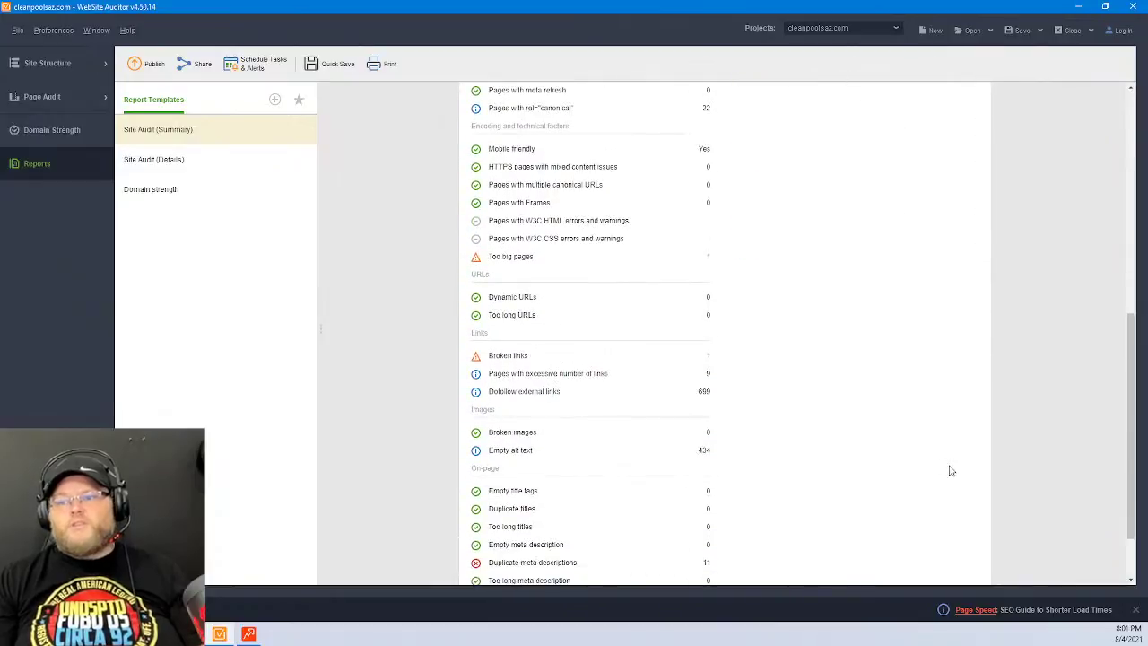
scroll(757, 566, down, 2)
scroll(755, 565, up, 6)
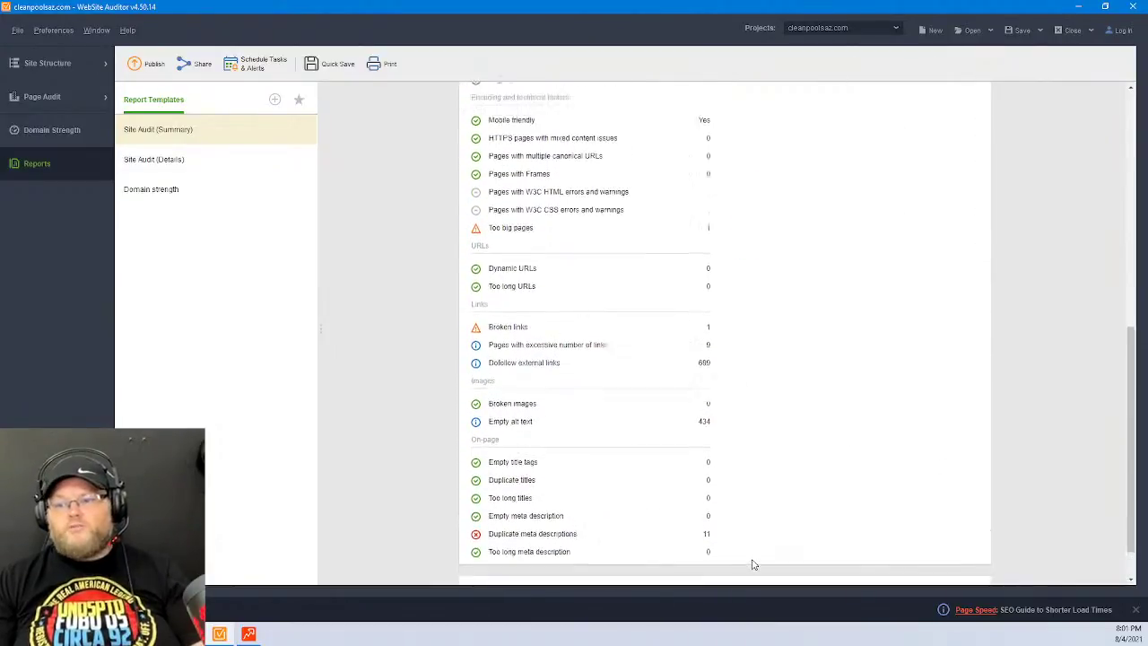
scroll(753, 564, up, 5)
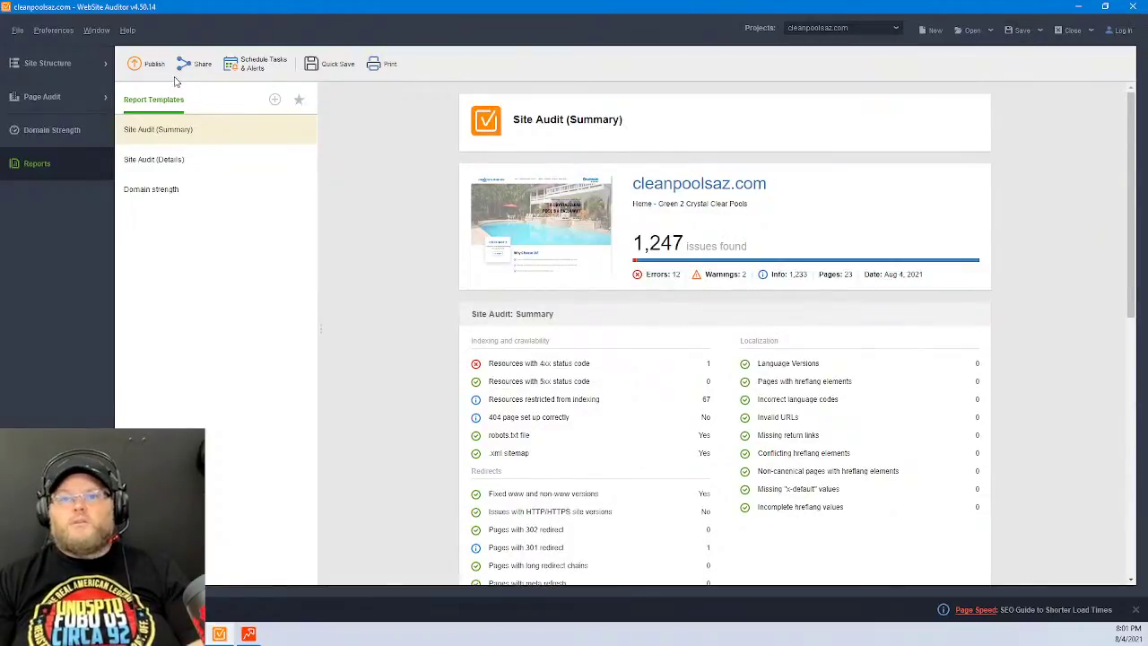
Publish the Site Audit (Details) report as a PDF with the first "Save to your hard drive" profile
click(148, 158)
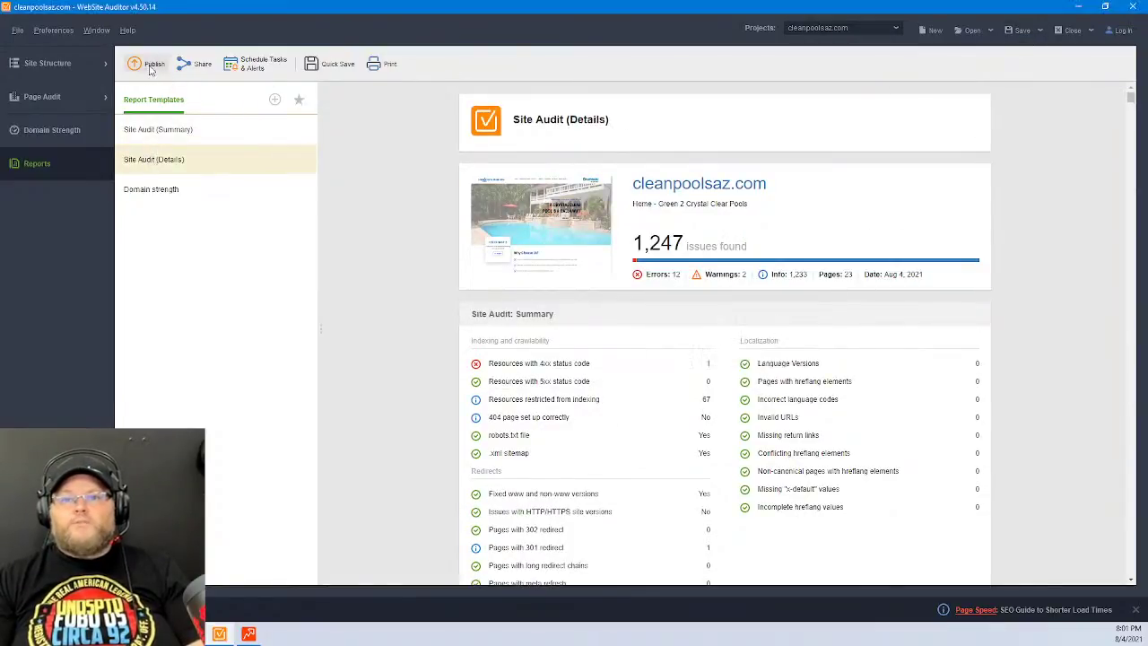
click(149, 64)
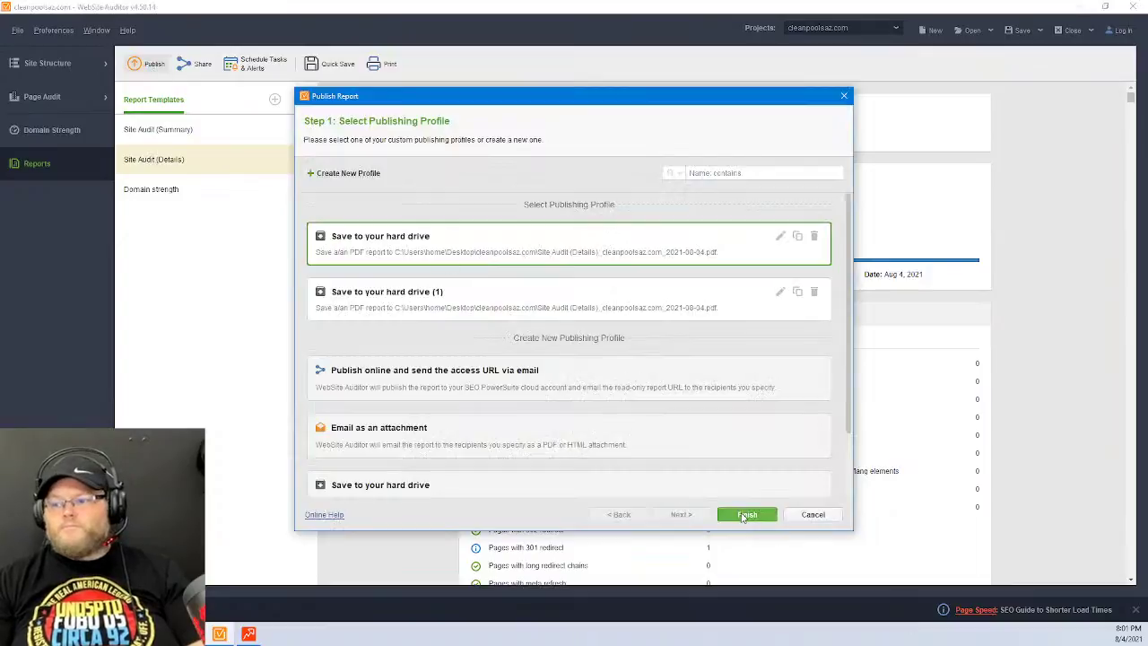
click(737, 513)
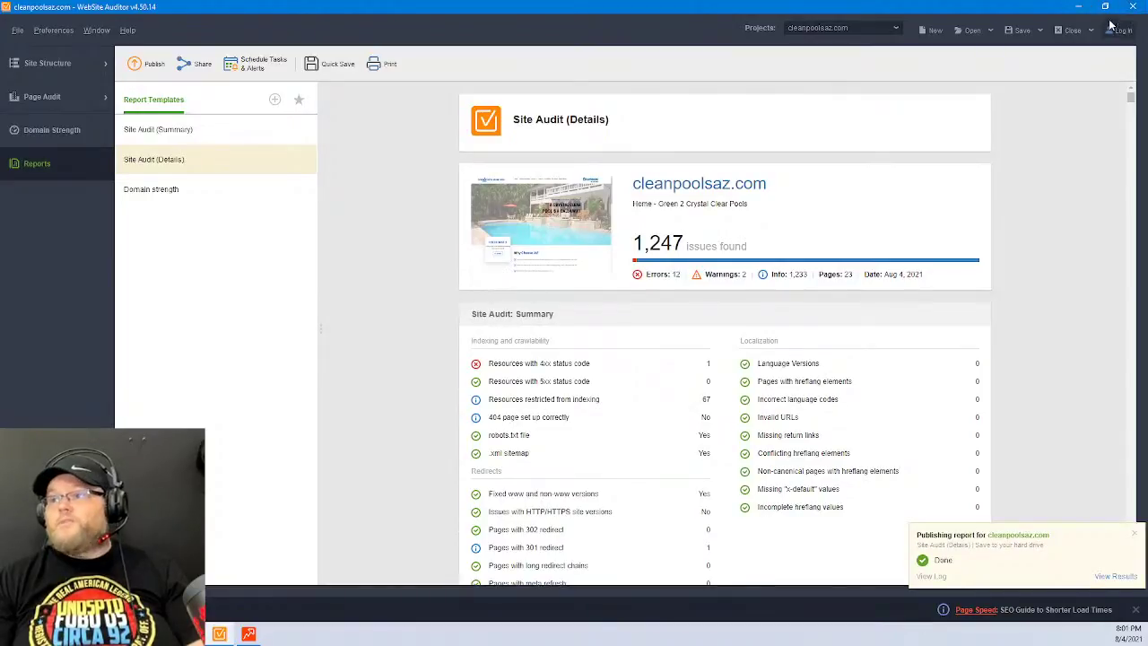
Close the cleanpoolsaz.com project in WebSite Auditor without saving its changes and minimize the program
click(1069, 30)
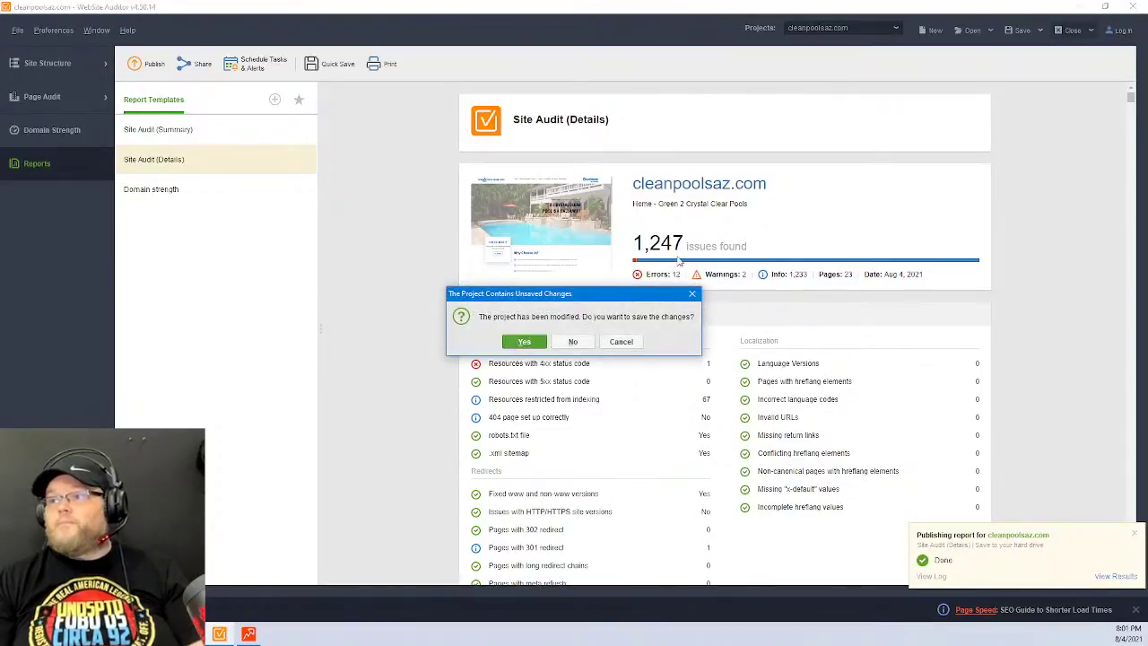
click(584, 344)
click(1080, 7)
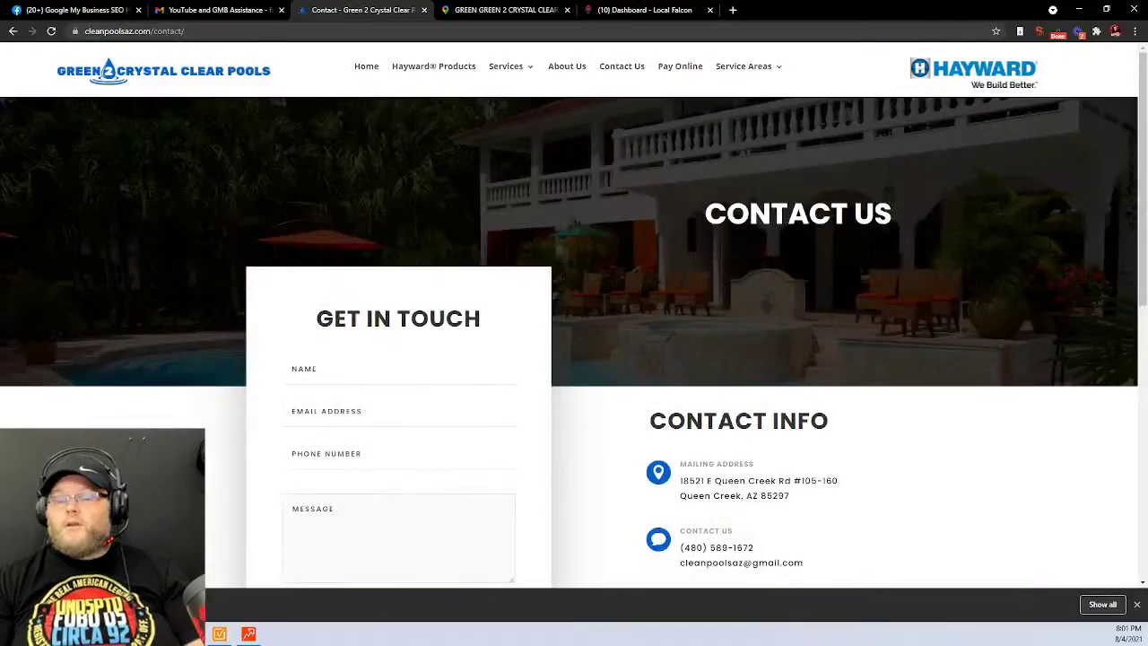
Glance at the keyword rankings in Rank Tracker, then return to the browser and view the Contact Us page's embedded map
click(250, 634)
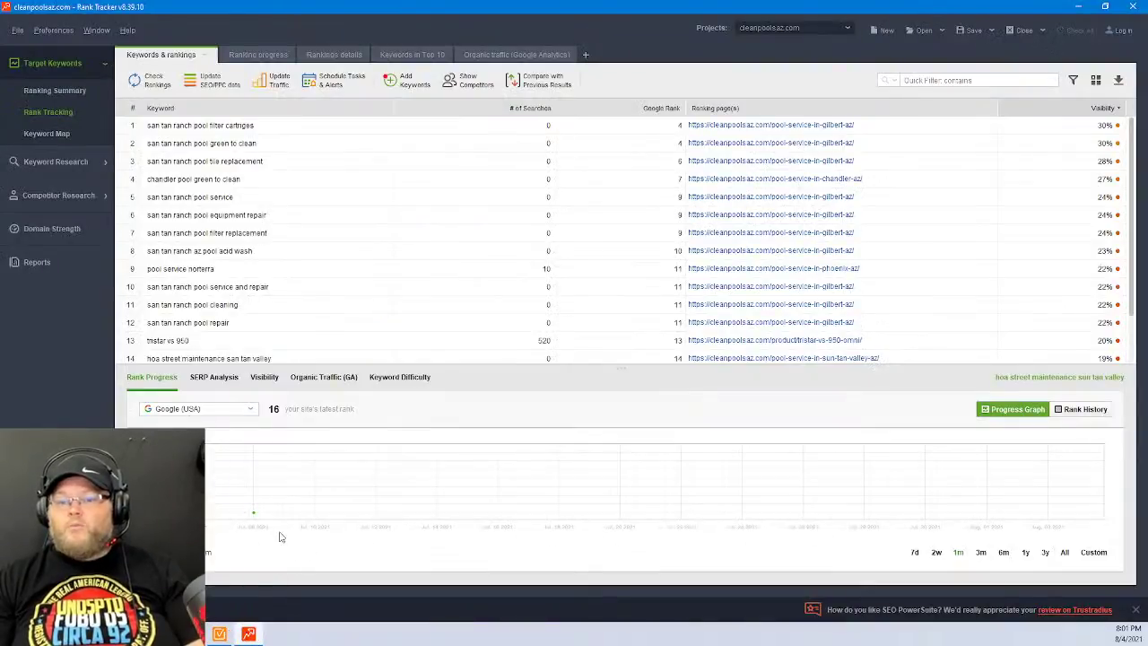
click(248, 634)
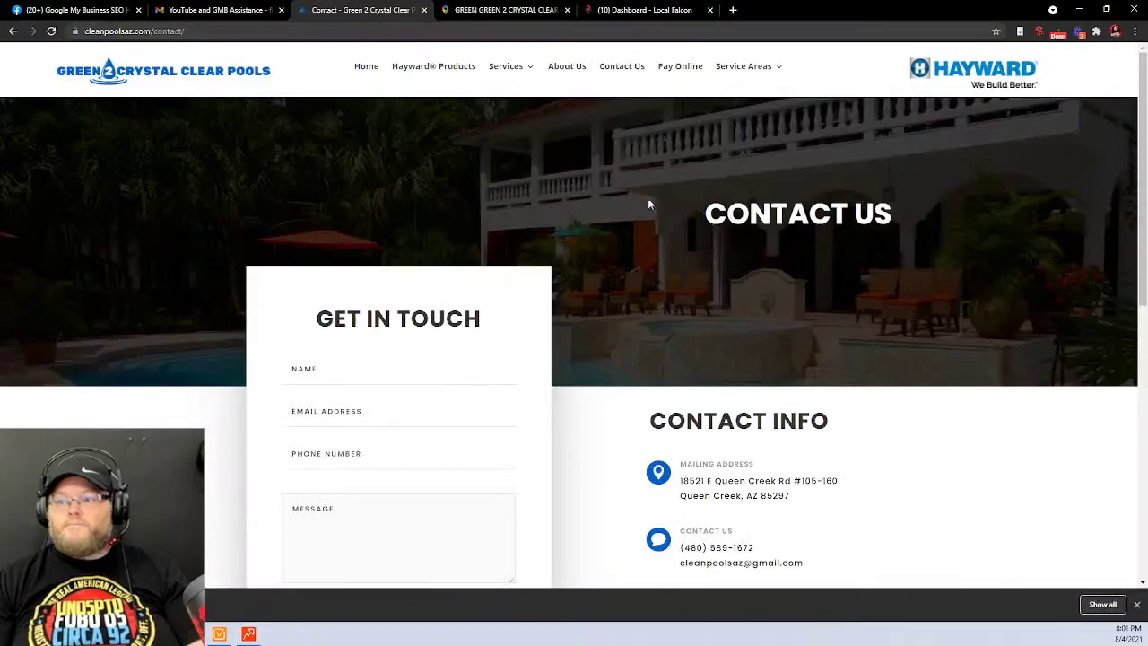
scroll(586, 310, down, 6)
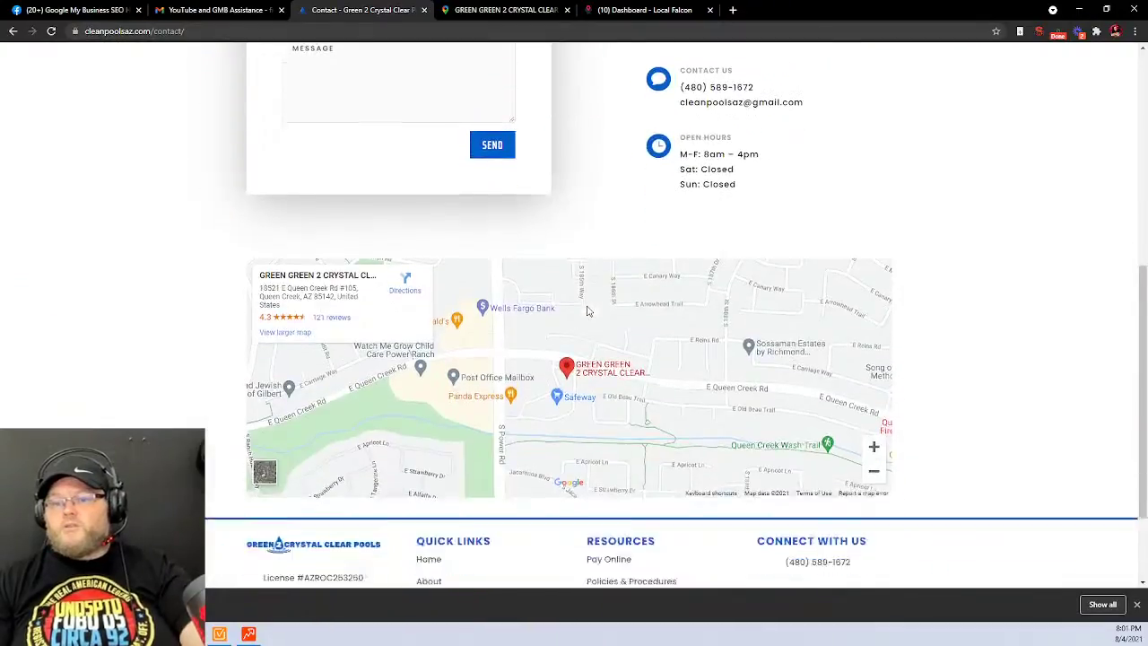
Switch to the pool company's Google Maps listing and read through its customer reviews
click(505, 10)
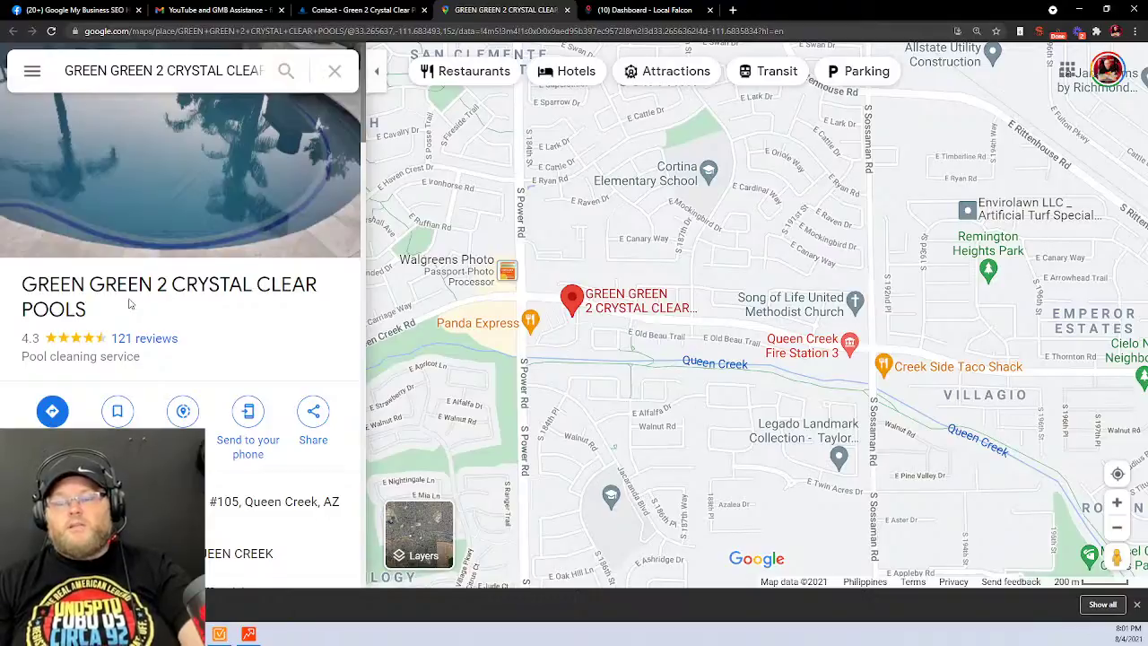
scroll(130, 296, down, 2)
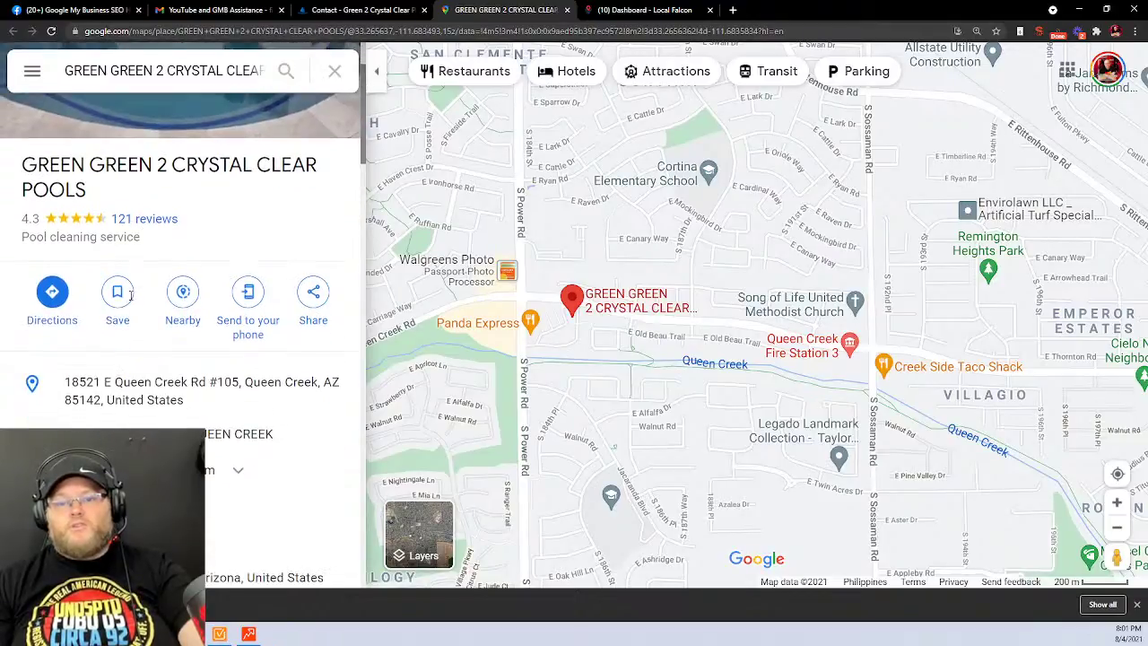
click(146, 221)
scroll(189, 269, down, 5)
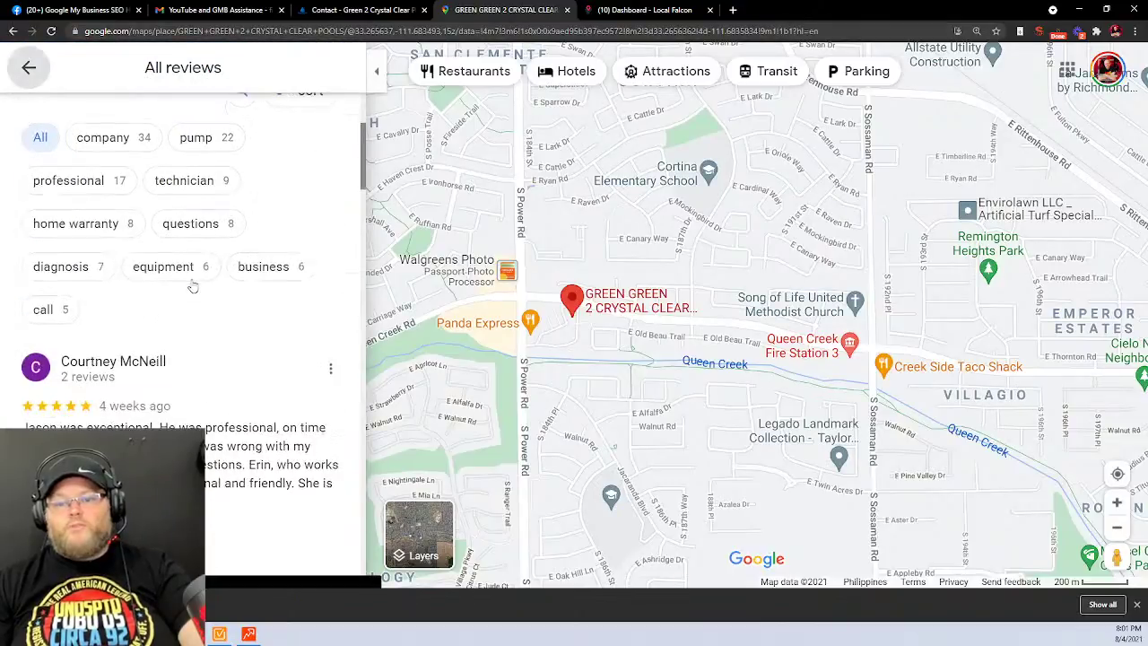
scroll(191, 284, down, 3)
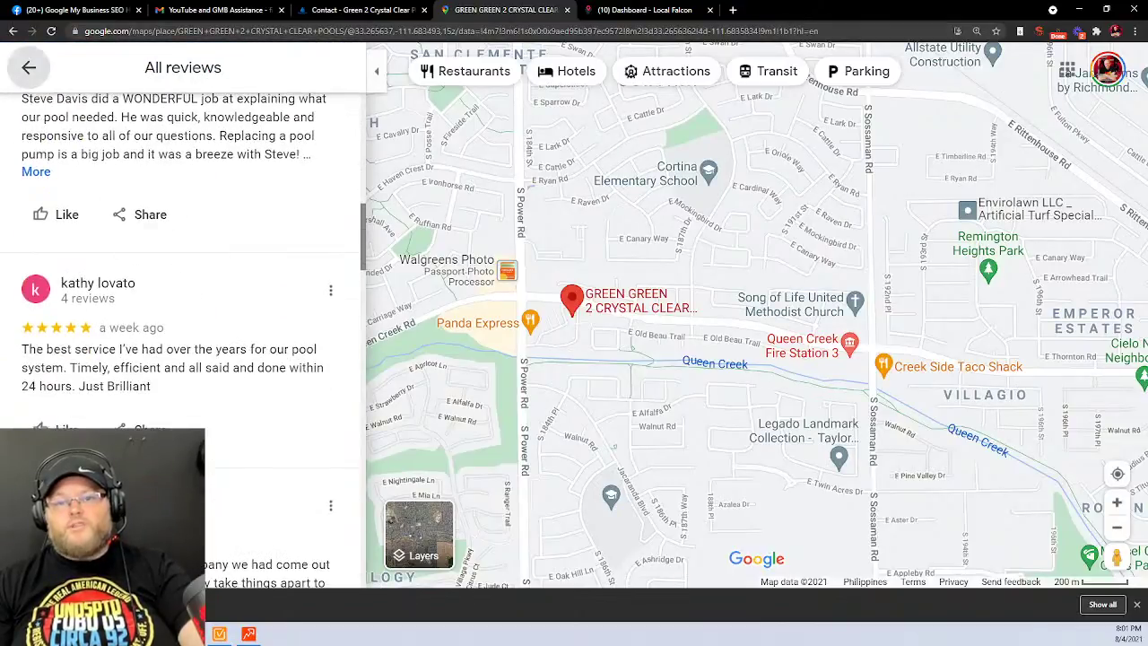
Like three consecutive five-star customer reviews on the business listing, starting with the one about the pool pump replacement
click(41, 214)
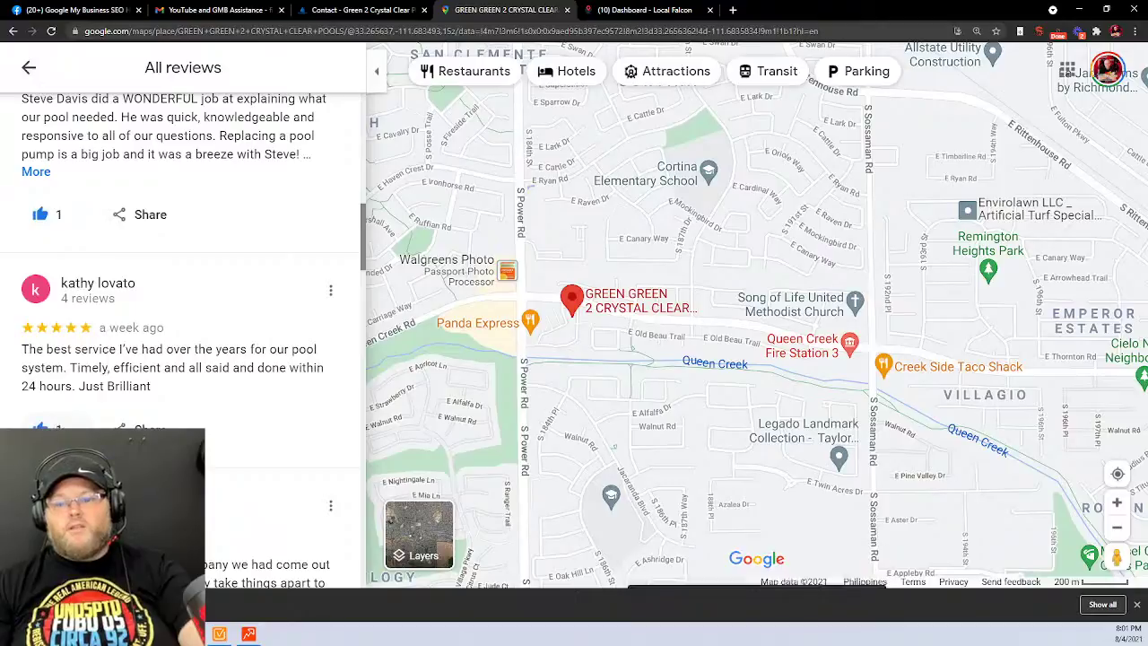
click(62, 426)
scroll(67, 383, down, 1)
scroll(68, 382, down, 3)
click(40, 399)
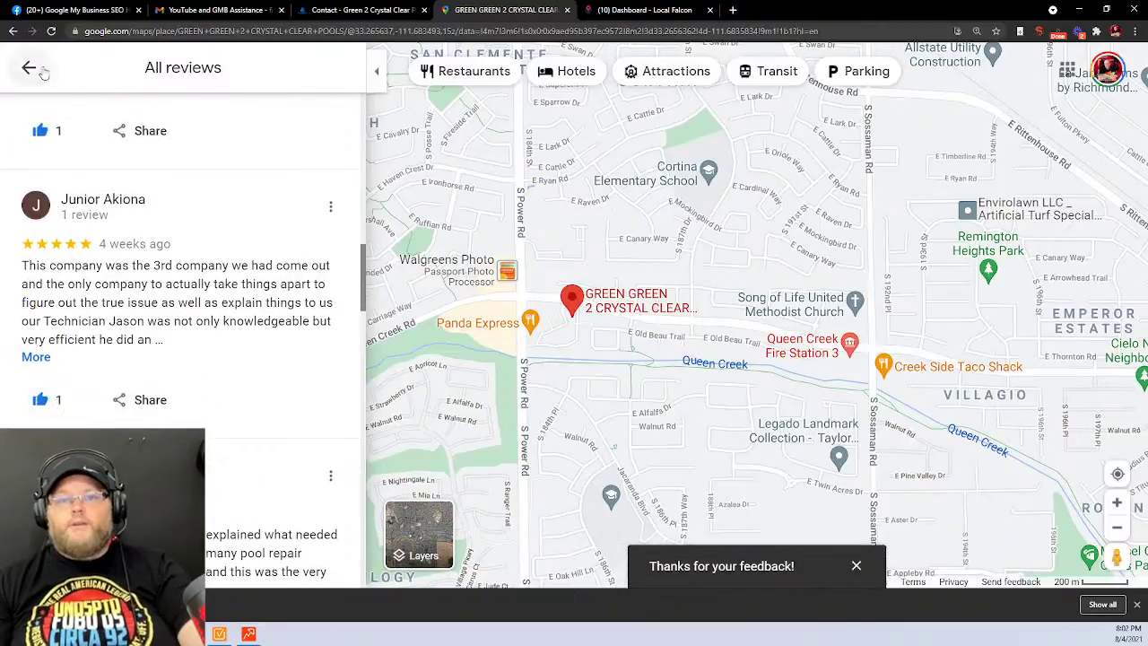
Leave the reviews, open the owner's Jul 8, 2021 post on the Maps listing, read it and return to the listing
click(29, 67)
scroll(243, 479, down, 5)
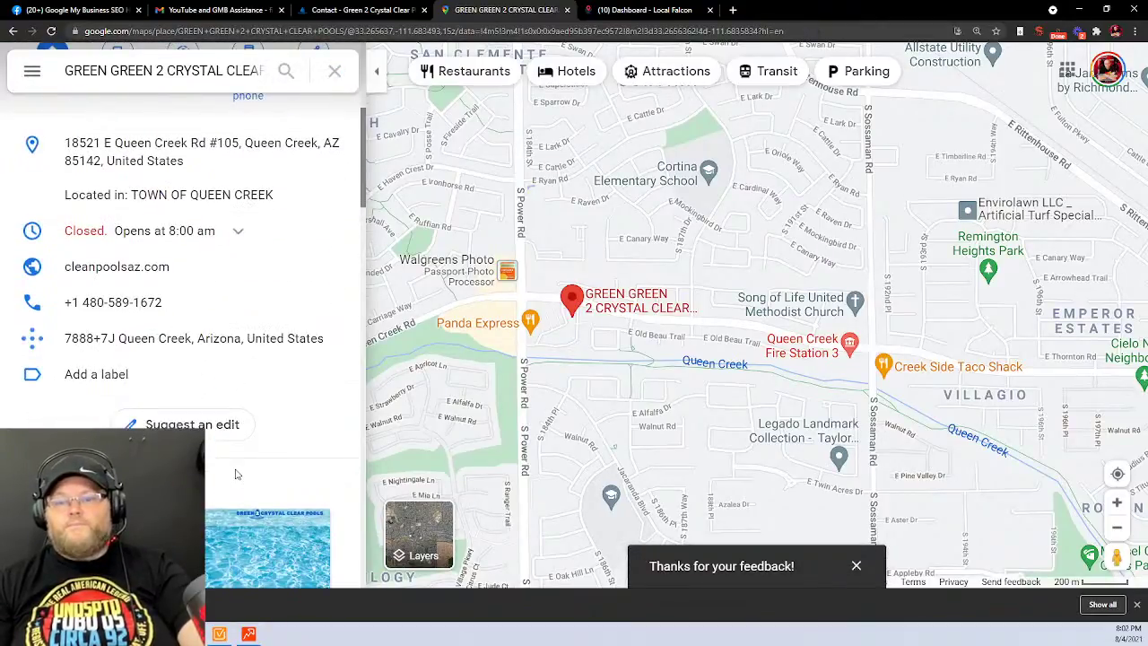
scroll(235, 474, down, 3)
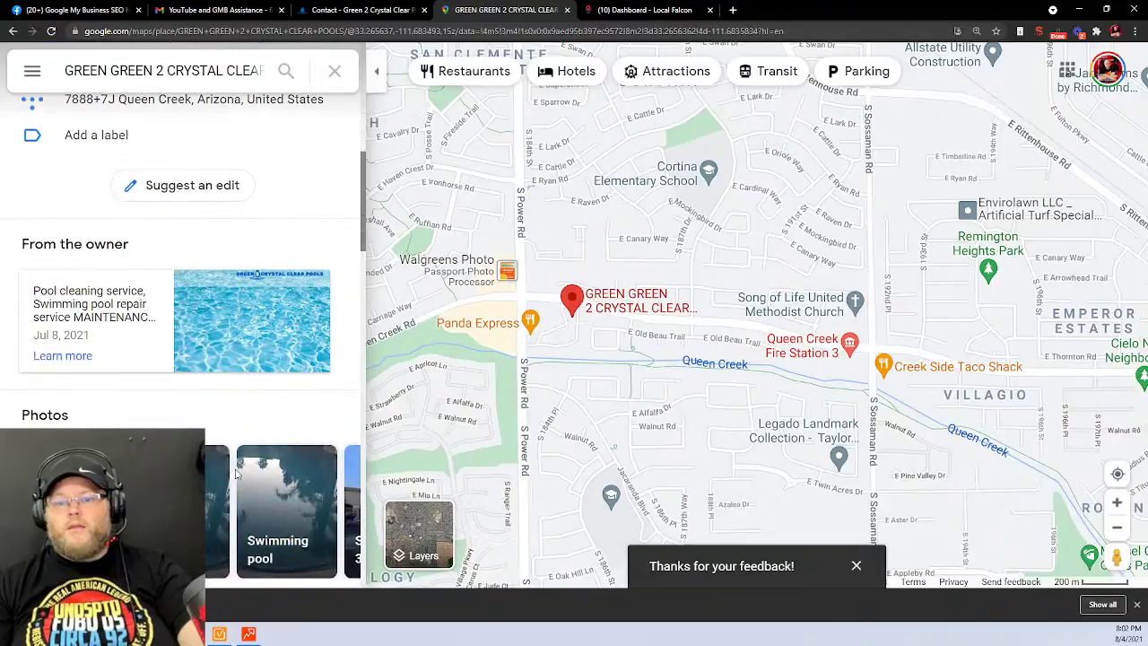
click(105, 316)
scroll(181, 398, down, 3)
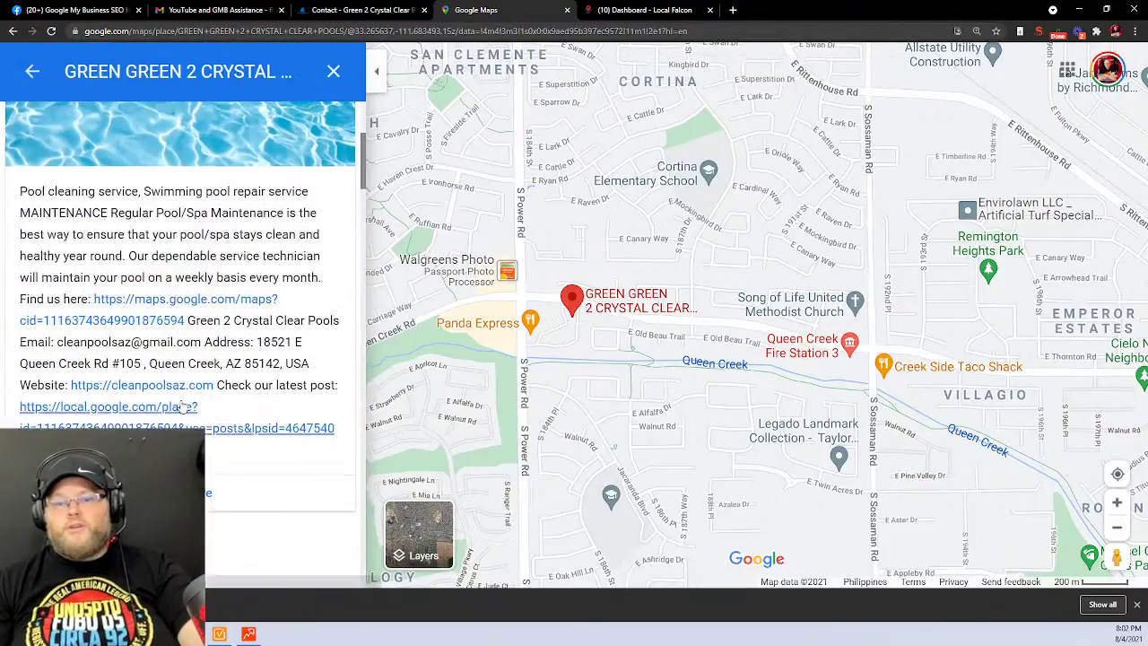
click(33, 71)
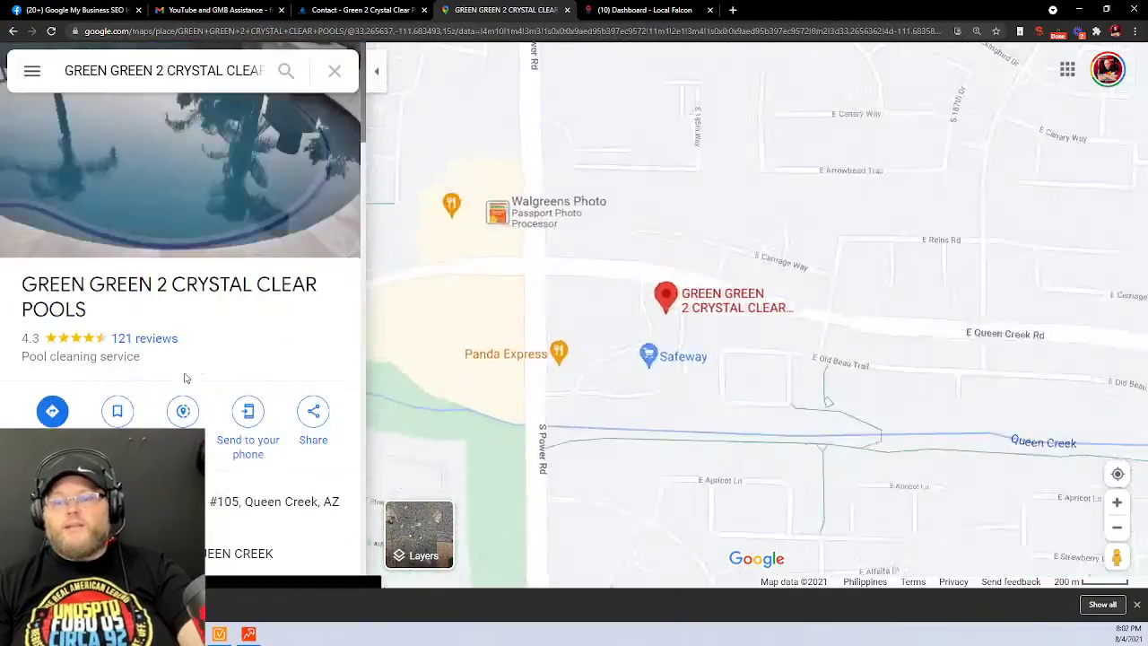
Look through the Maps listing's business details, photos and review summary
scroll(185, 376, down, 5)
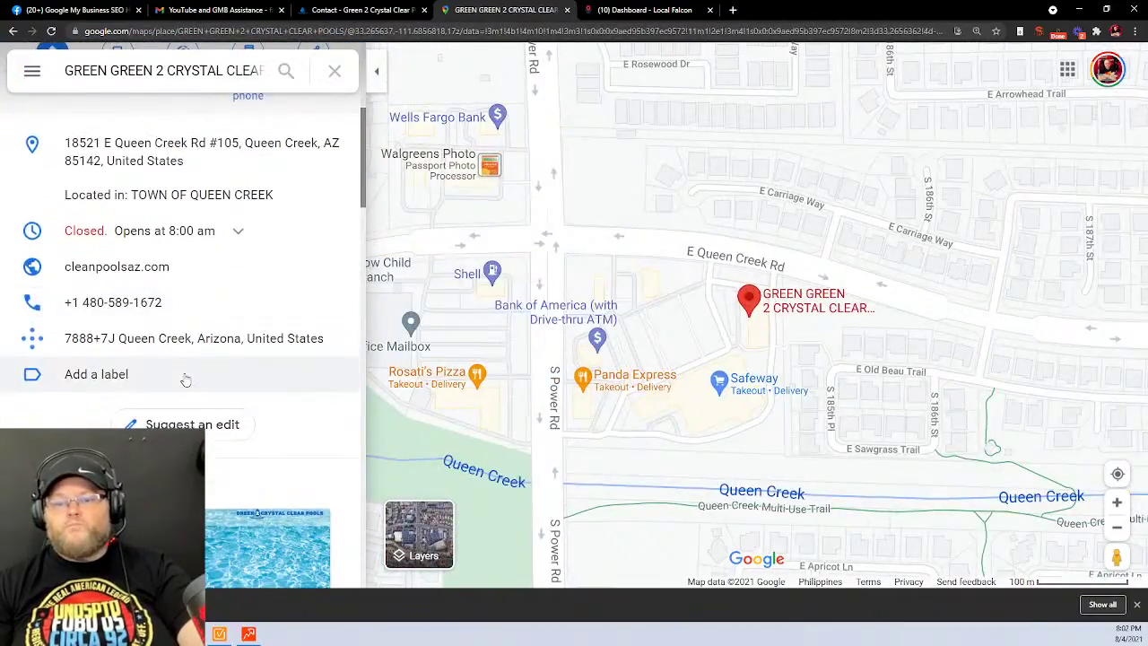
scroll(185, 380, down, 10)
scroll(186, 380, down, 10)
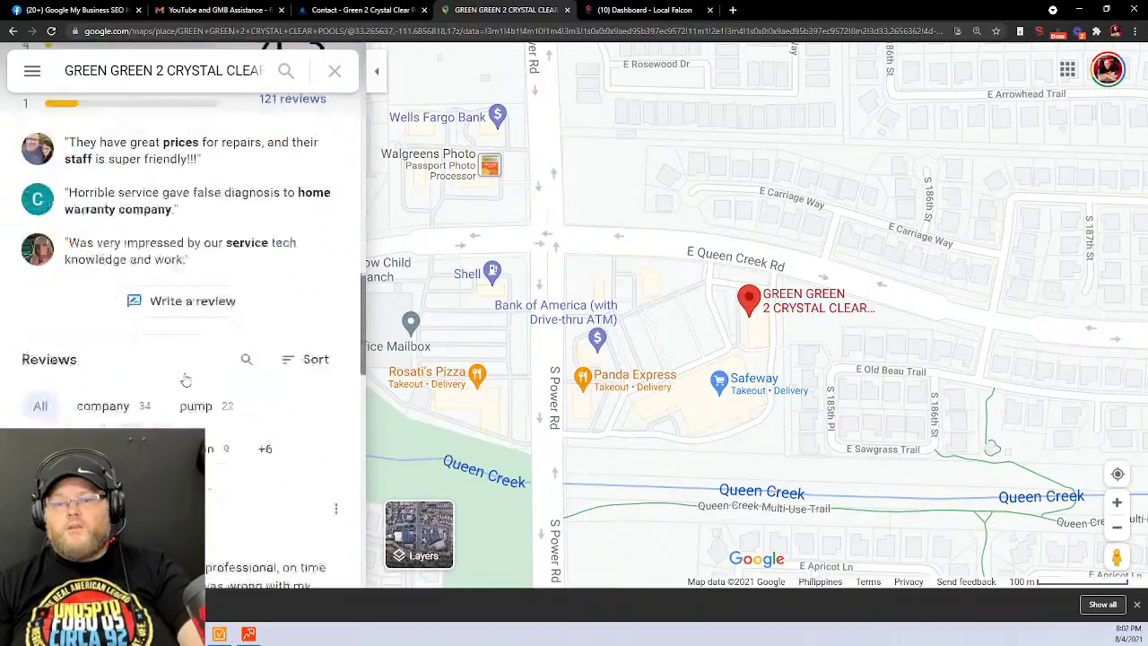
scroll(185, 376, down, 3)
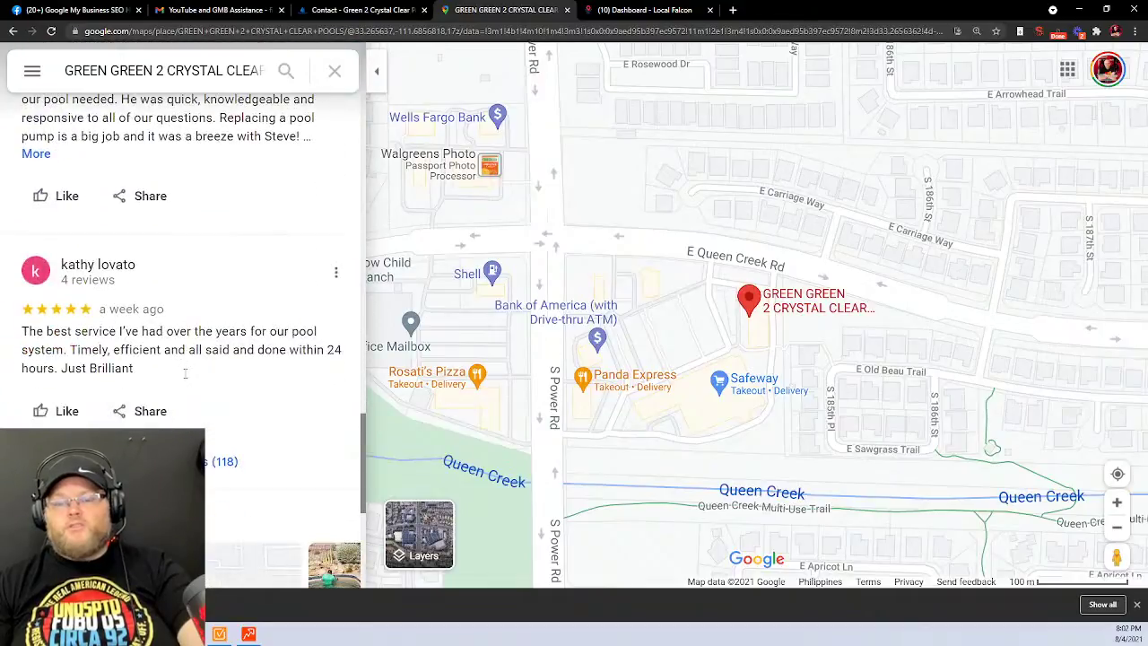
scroll(186, 377, up, 10)
scroll(186, 378, up, 4)
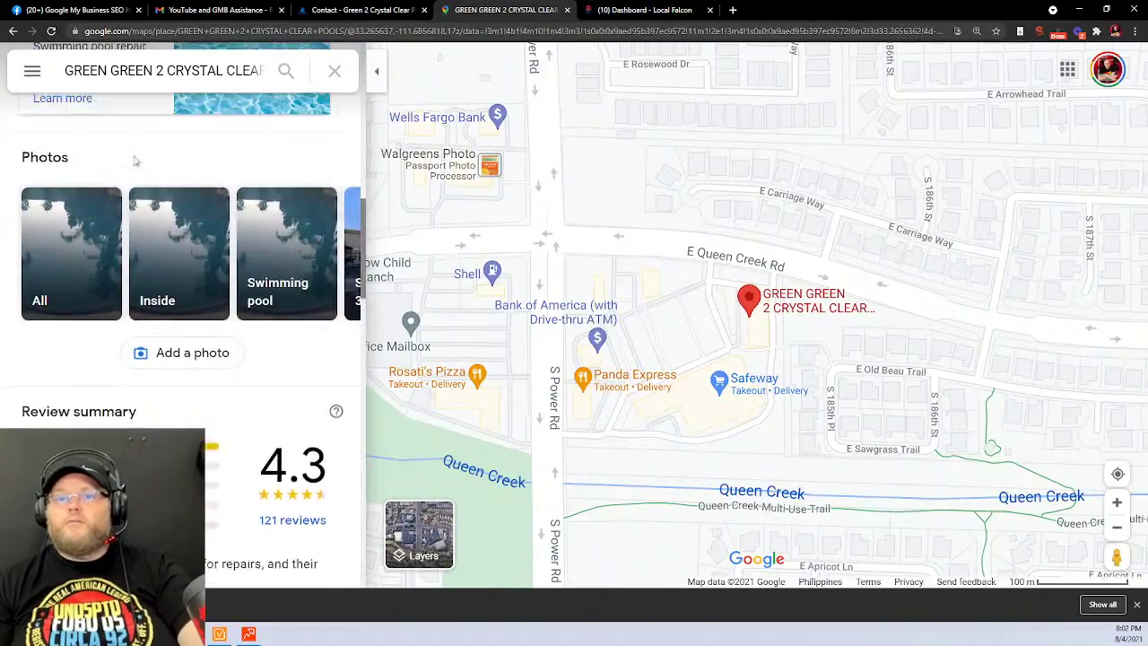
Copy the business name from the Maps listing and search google.com for "GREEN GREEN 2 CRYSTAL CLEAR POOLS"
triple_click(194, 71)
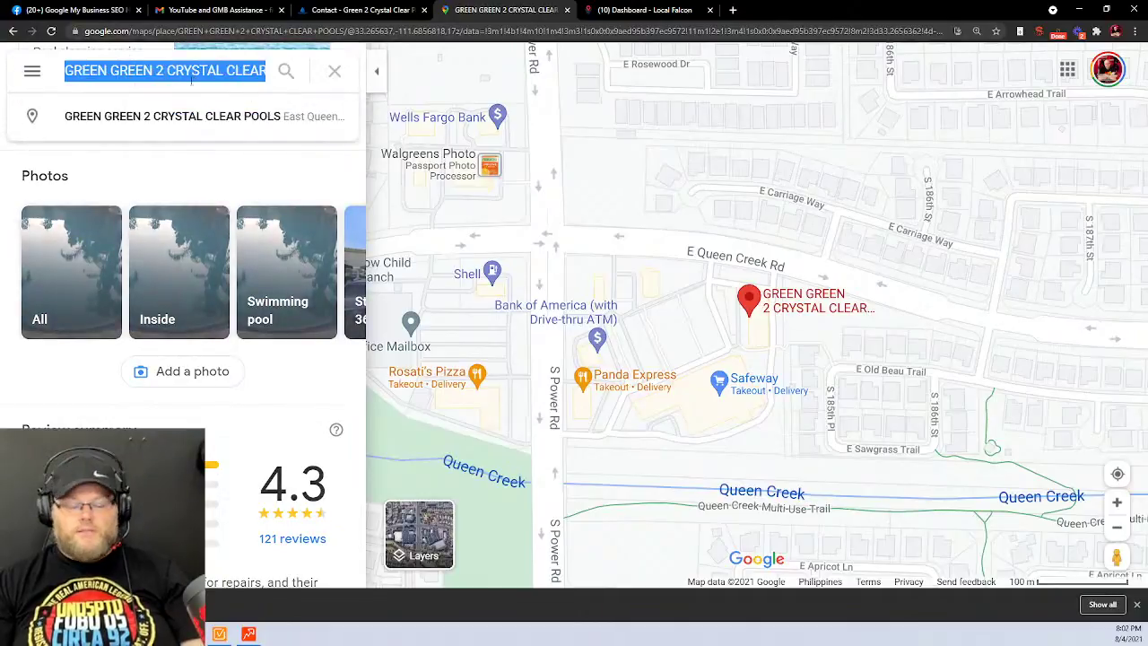
click(263, 29)
text(google.com)
key(Return)
text(GREEN GREEN 2 CRYSTAL CLEAR POOLS)
key(Return)
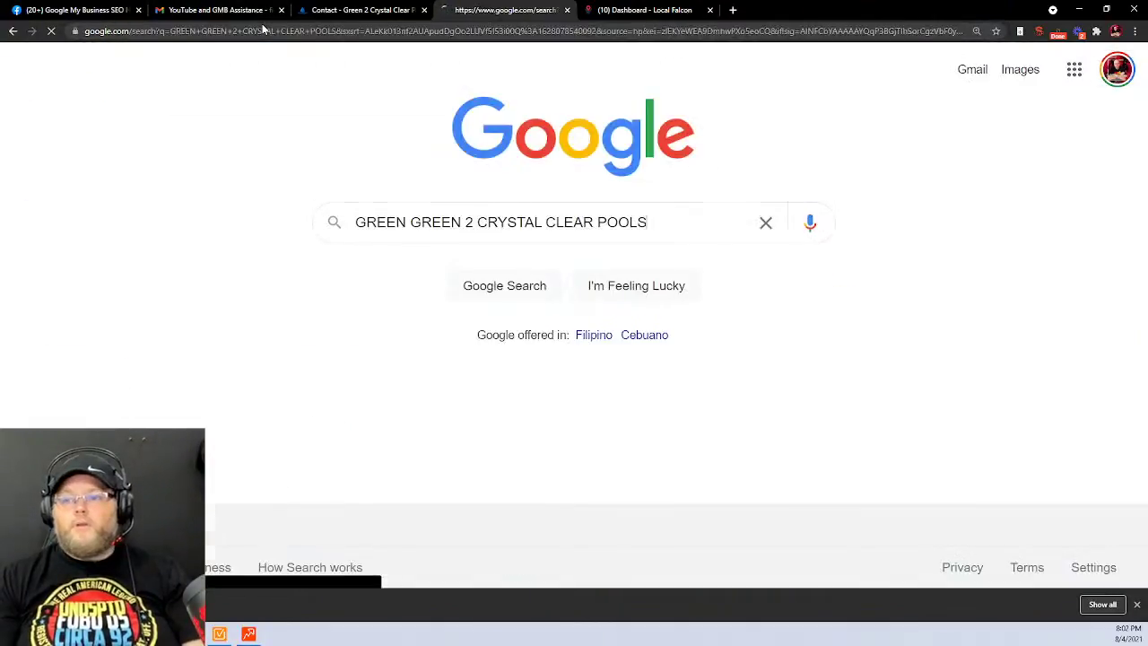
Read the Specialty Services and Pool Repairs product entries in the business's Google profile, closing each one
scroll(707, 473, down, 1)
scroll(907, 461, down, 5)
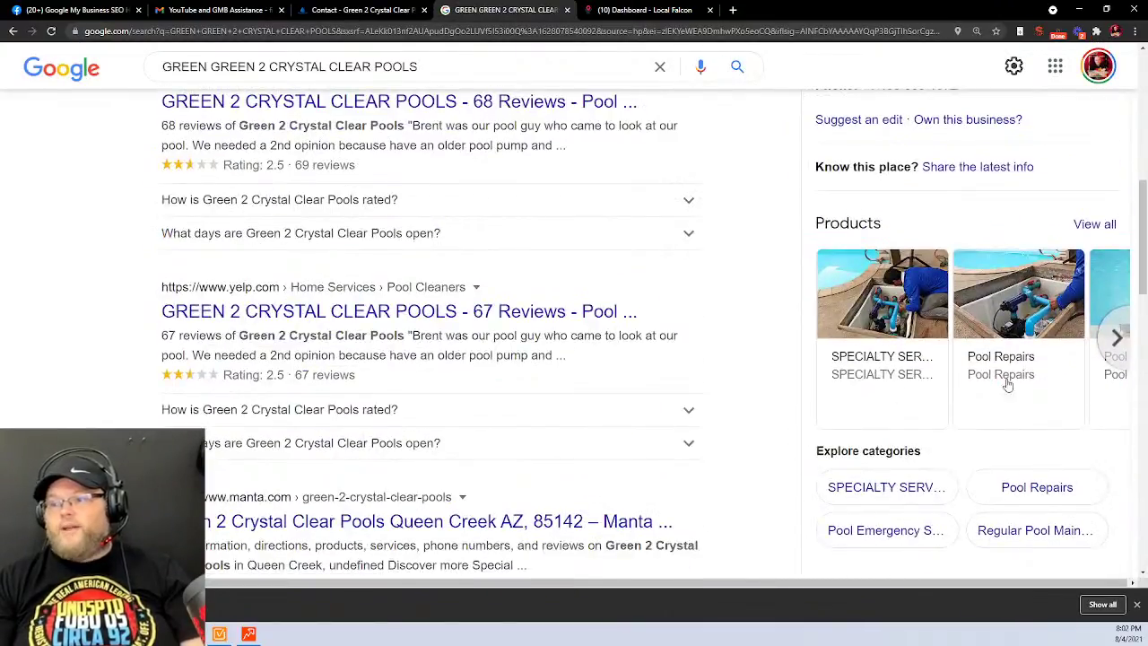
click(868, 315)
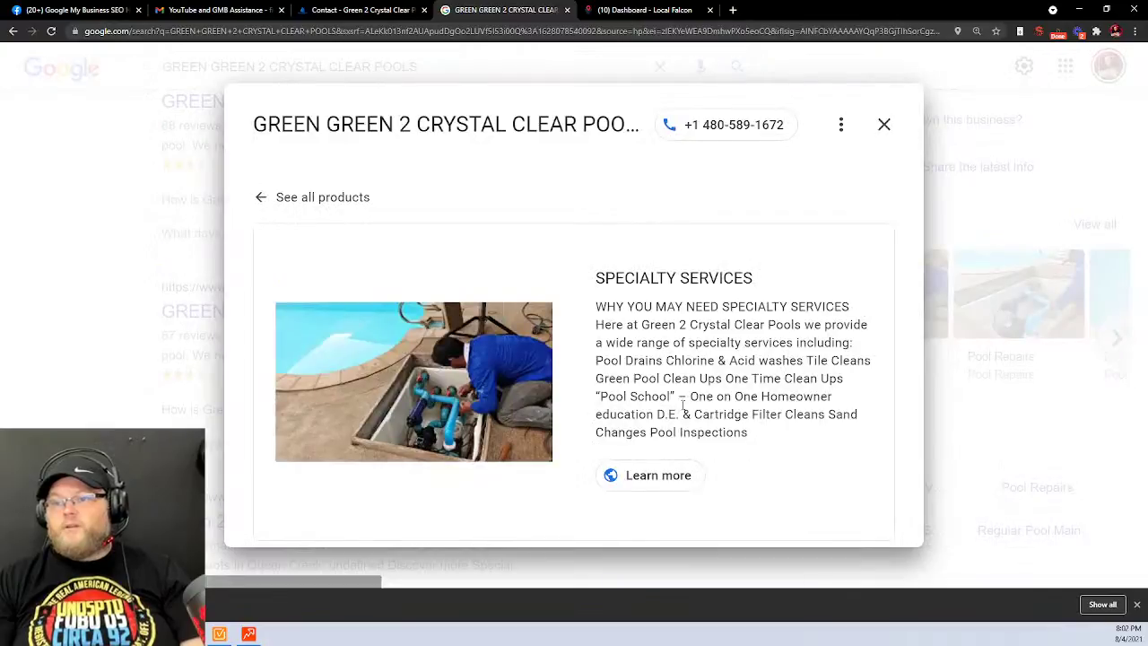
click(885, 126)
click(1018, 271)
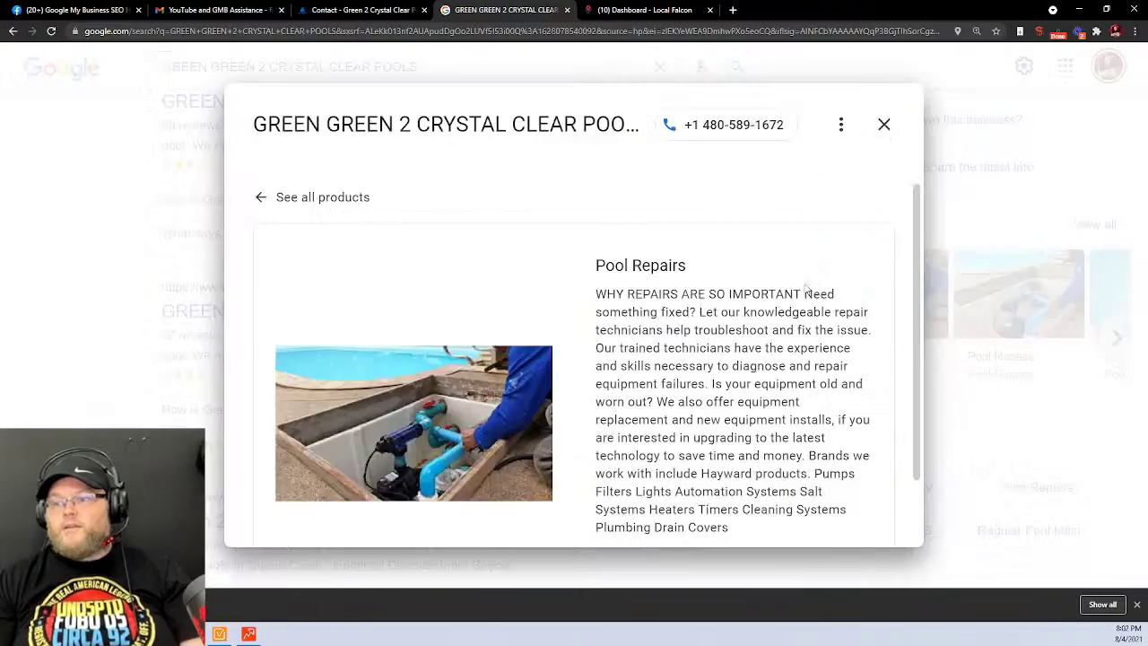
scroll(728, 450, down, 1)
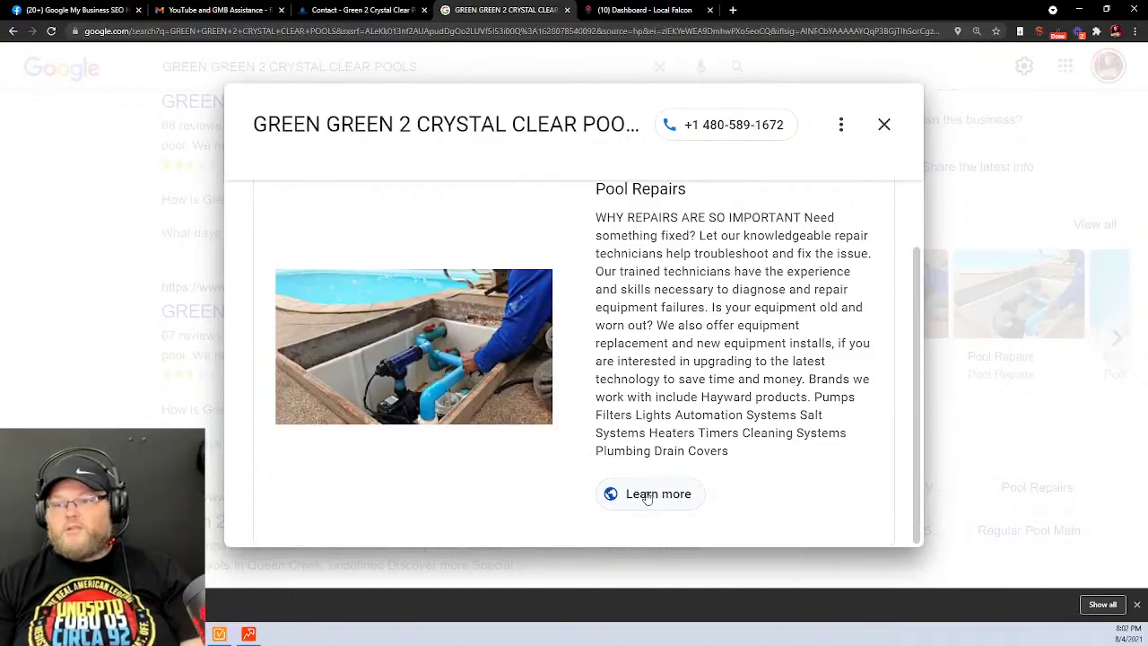
click(884, 128)
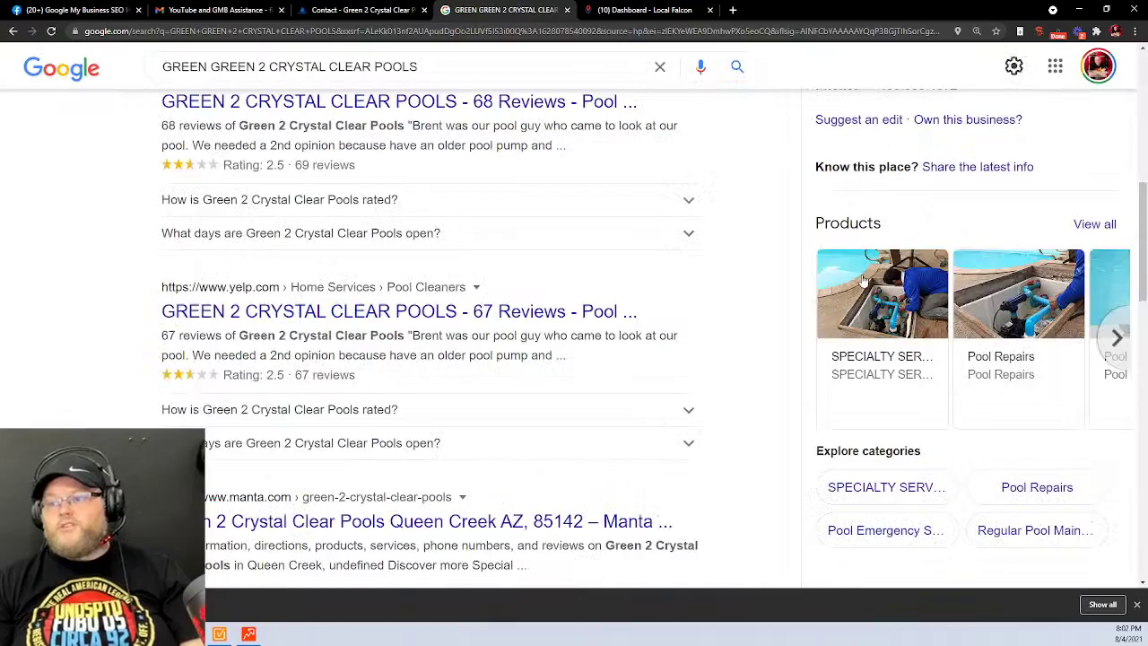
Expand the business's own description in its Google profile and read the full text
scroll(862, 280, down, 10)
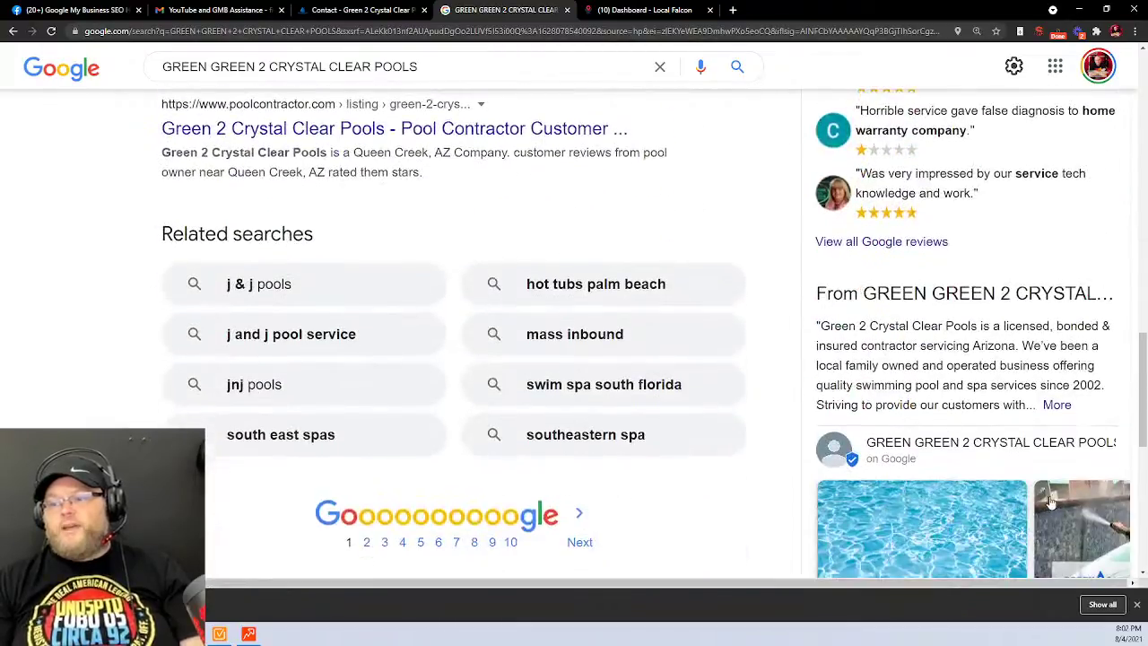
click(1056, 404)
scroll(996, 405, down, 4)
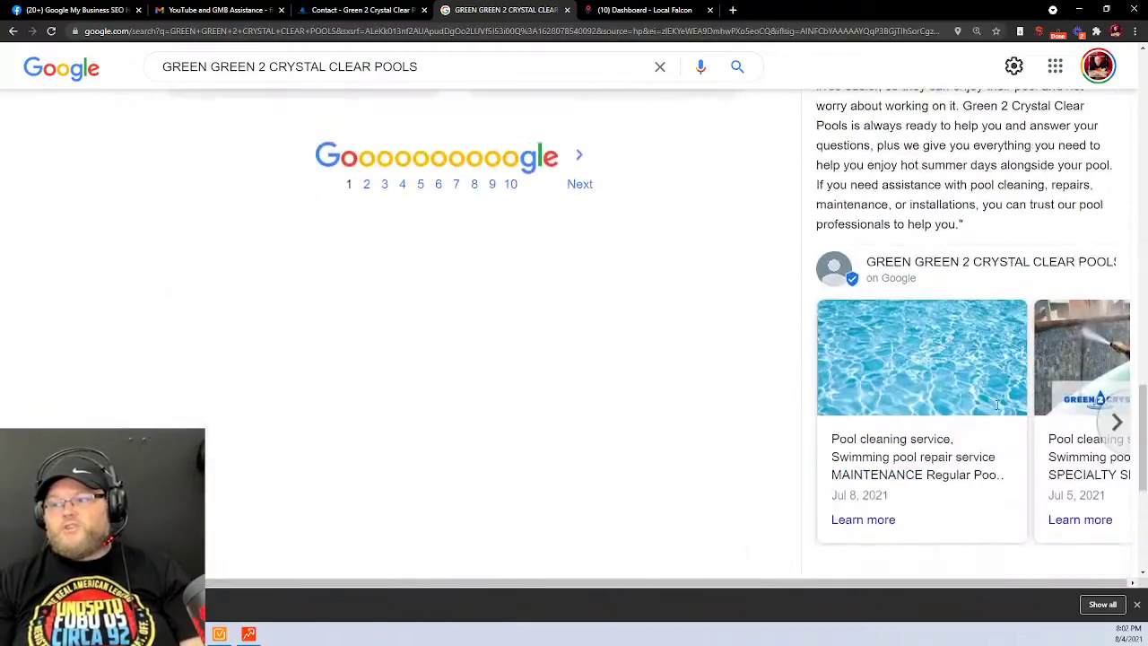
scroll(996, 405, up, 4)
scroll(950, 377, down, 5)
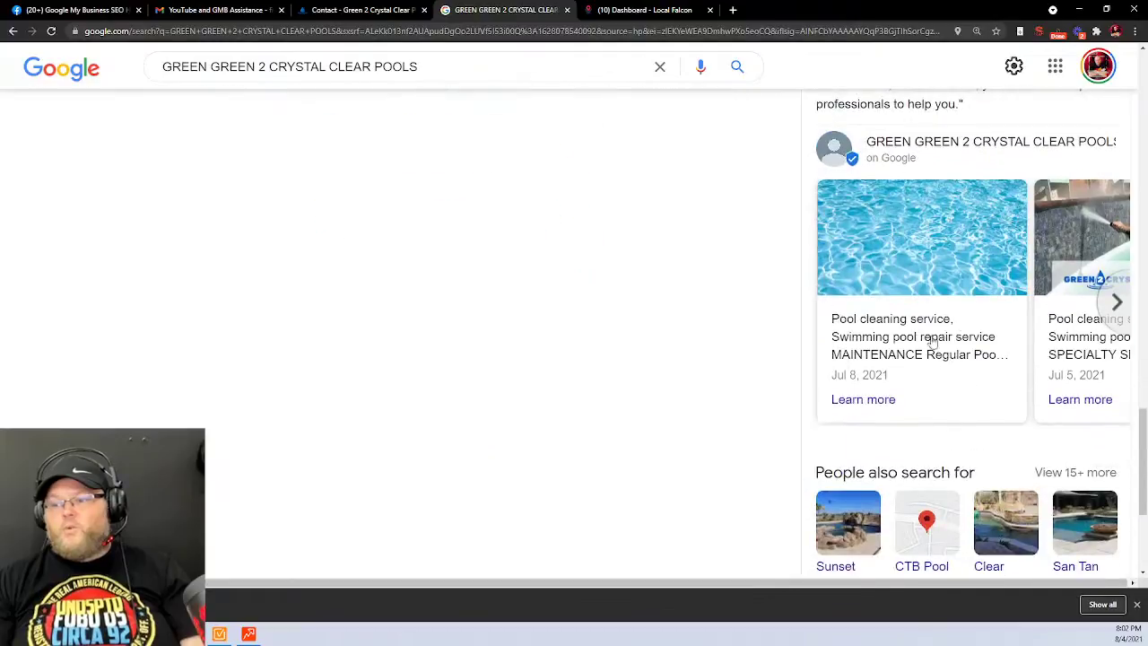
Browse through the business's older Google posts, ending back at its address and product details
click(1113, 306)
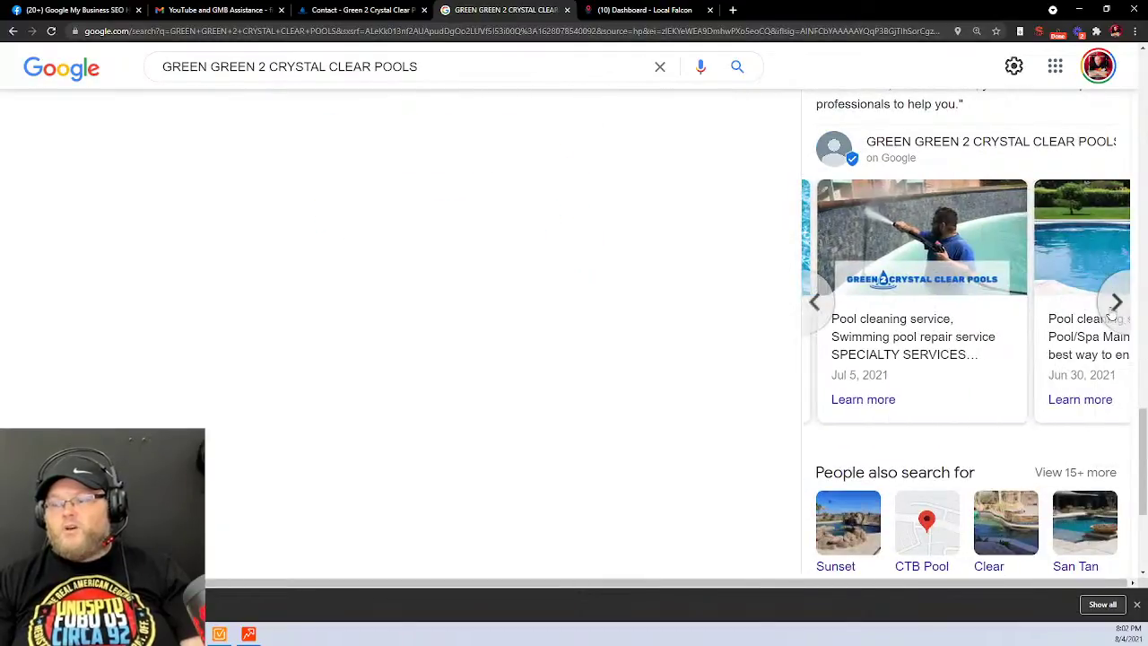
click(1112, 309)
click(1114, 303)
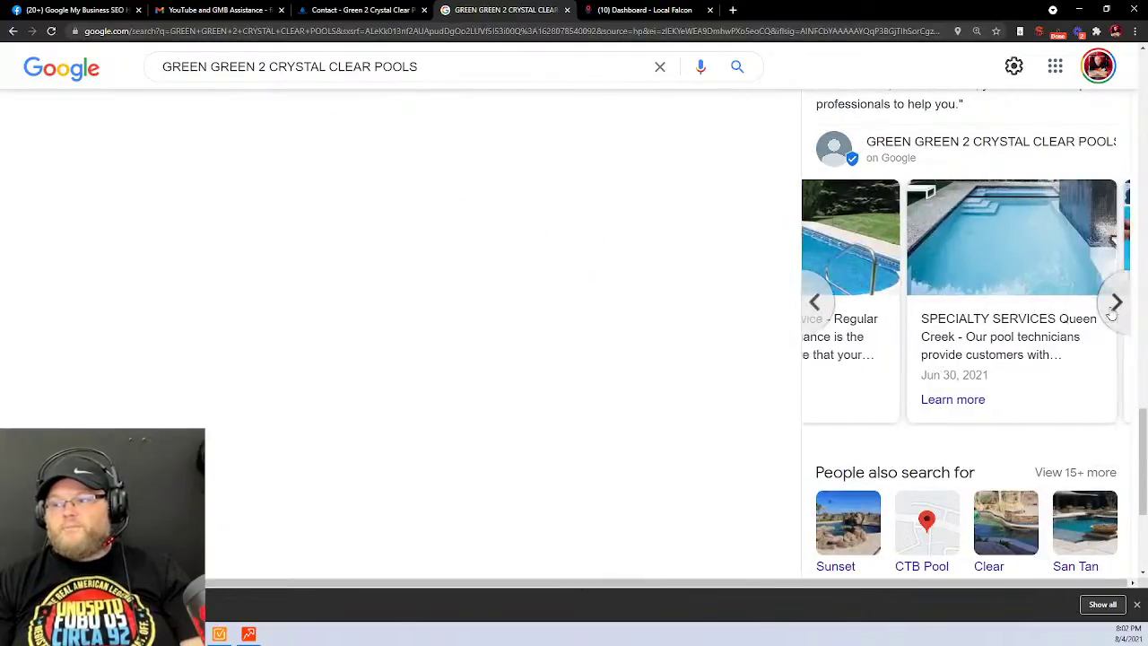
click(1114, 303)
click(1114, 303)
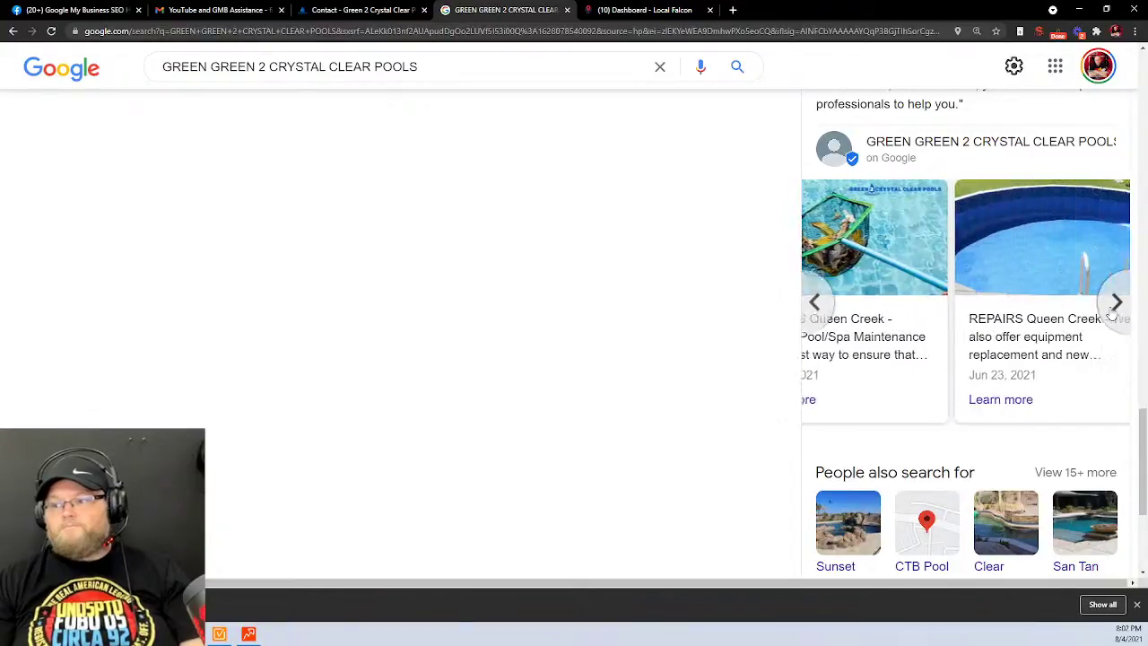
click(1114, 303)
click(1114, 303)
scroll(681, 339, up, 10)
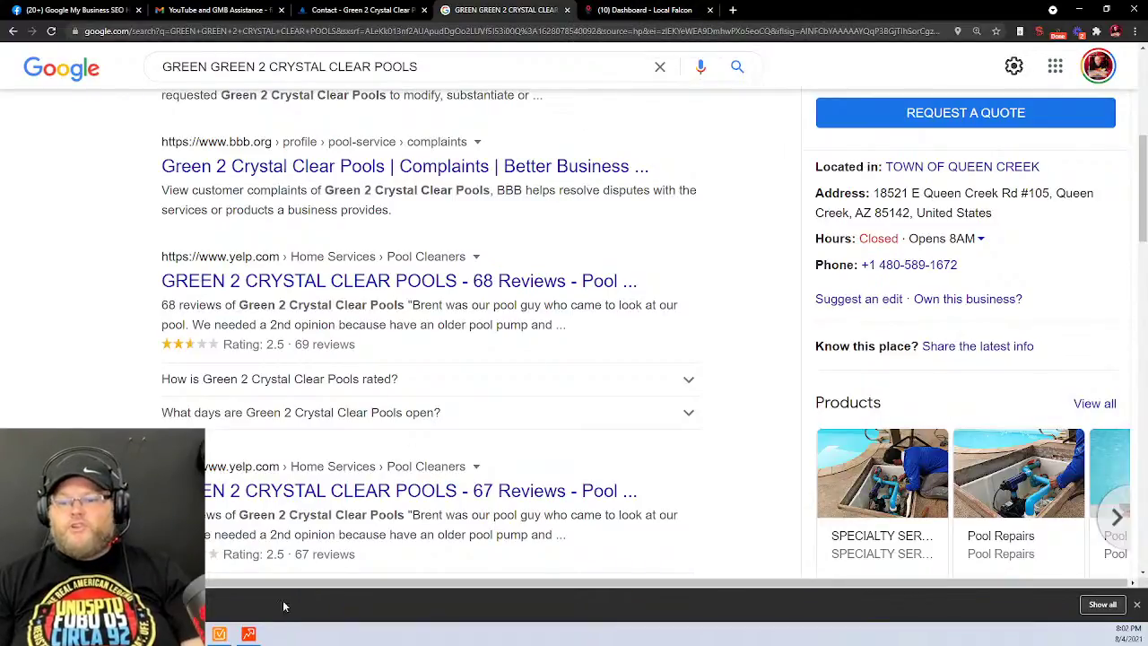
Switch to Rank Tracker, view the Keyword Rankings and Visibility report, and return to the tracked keyword list
click(256, 629)
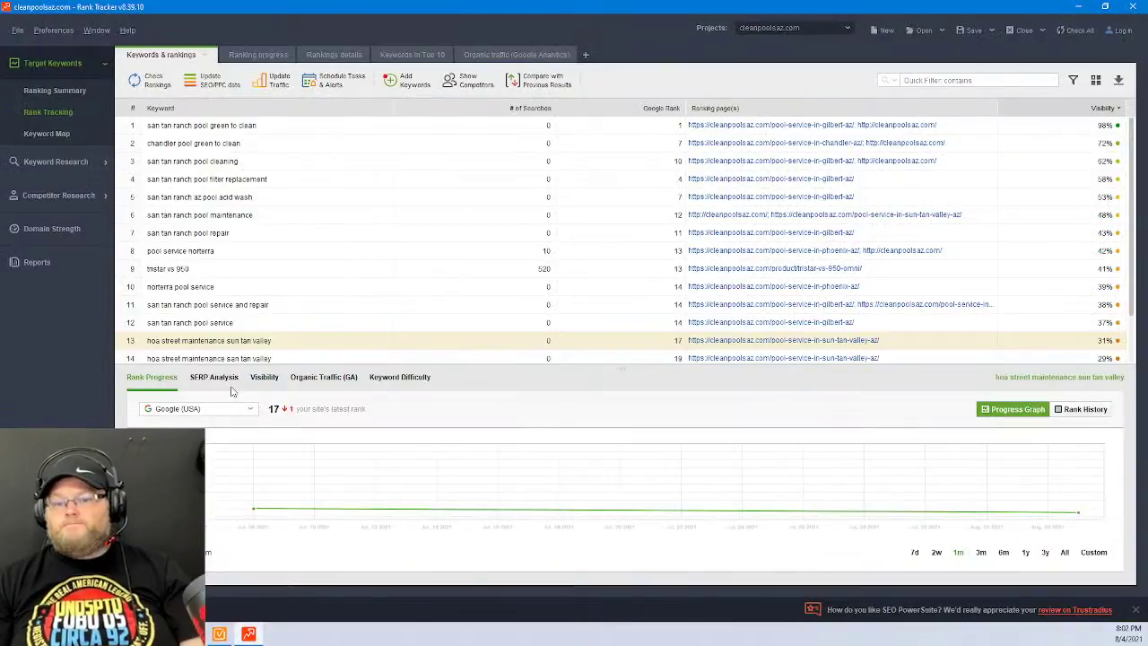
click(68, 269)
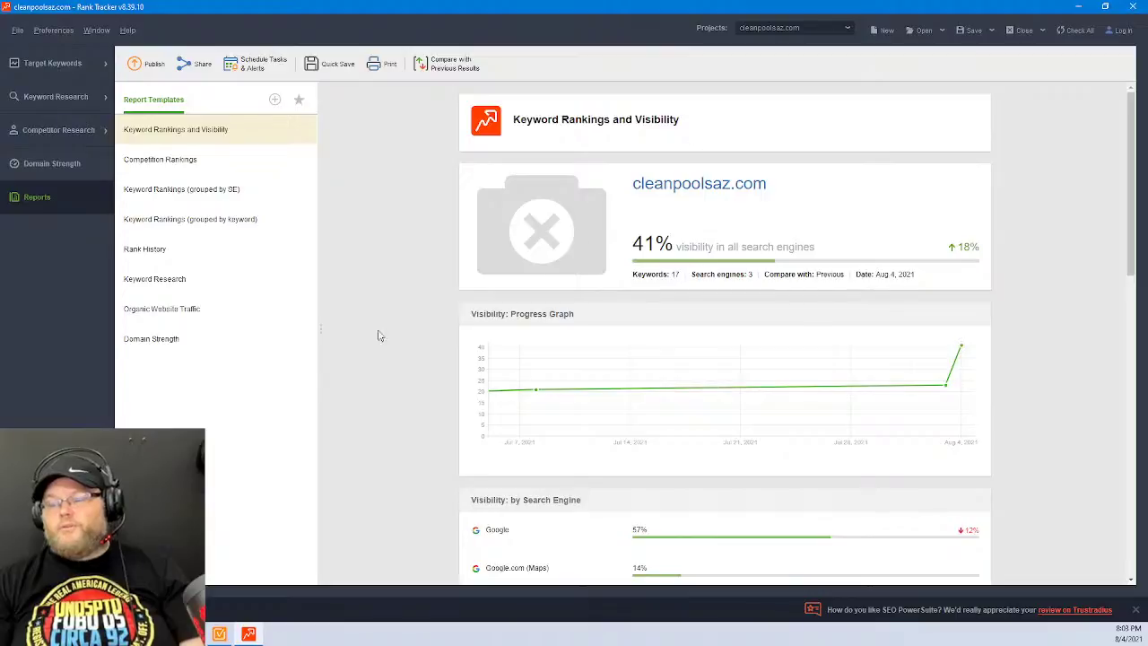
click(54, 63)
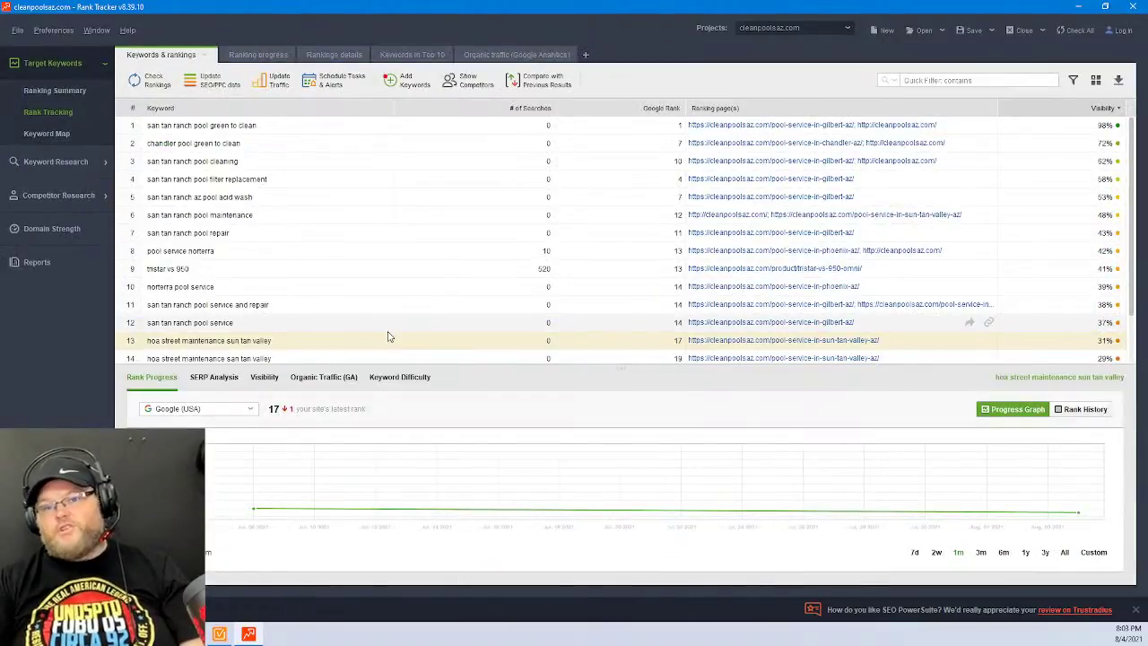
Sort the tracked keywords by number of searches, review the list, and check the business's Google profile in the browser again
click(503, 268)
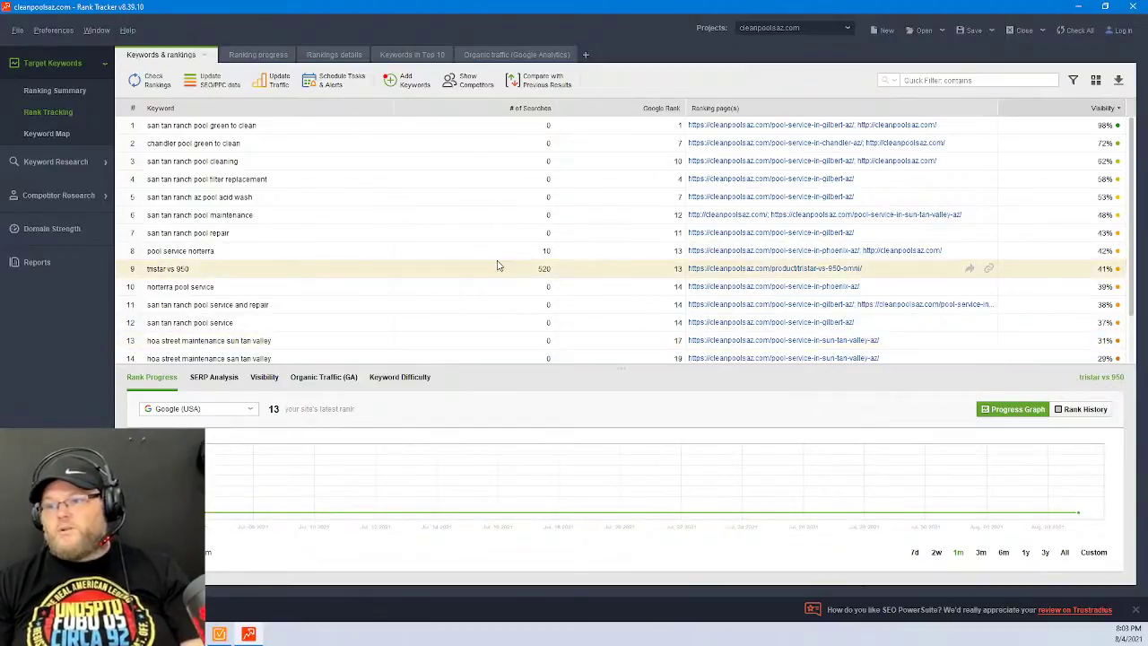
click(528, 108)
scroll(516, 302, down, 2)
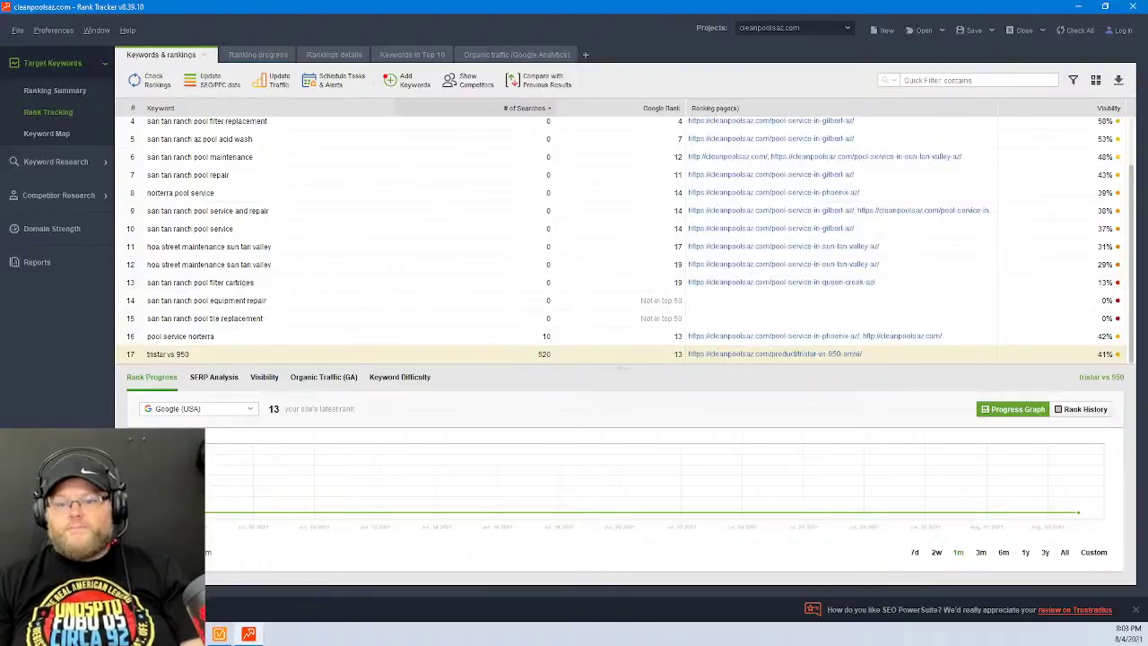
key(alt+Tab)
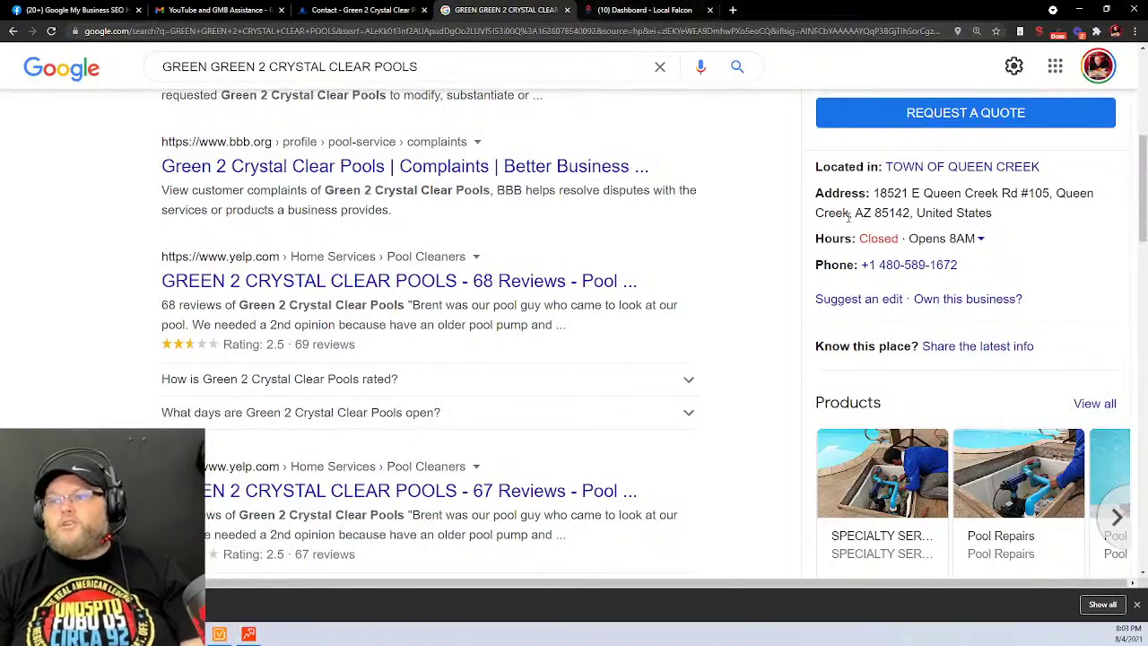
scroll(866, 303, up, 1)
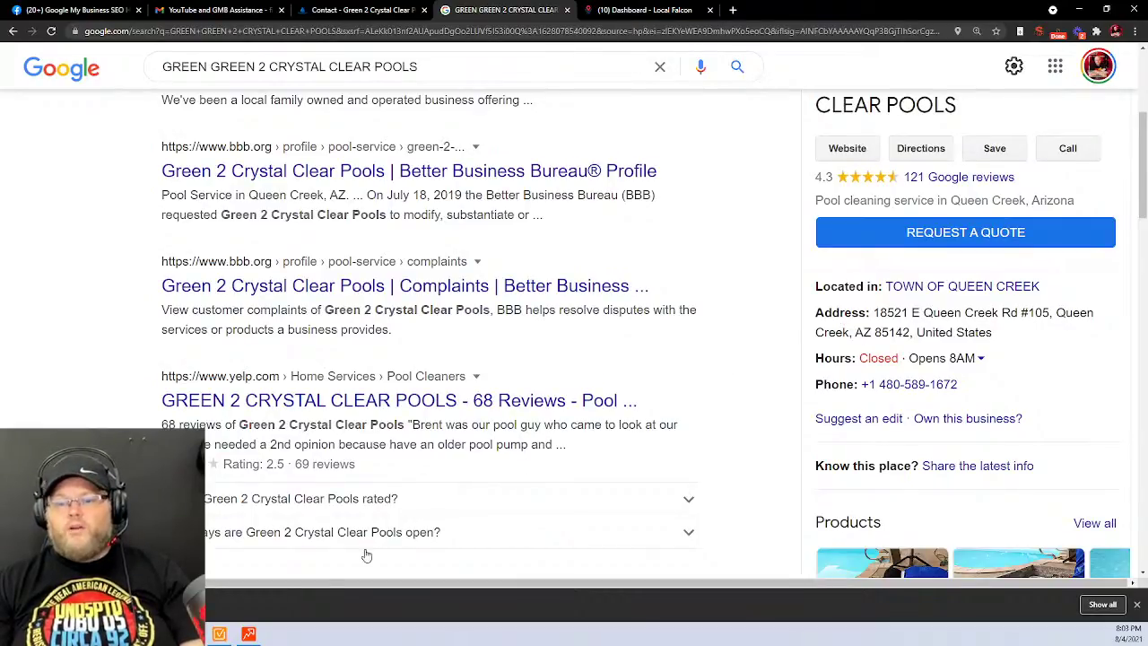
Return to Rank Tracker and remove all tracked keywords from the cleanpoolsaz.com project
click(254, 635)
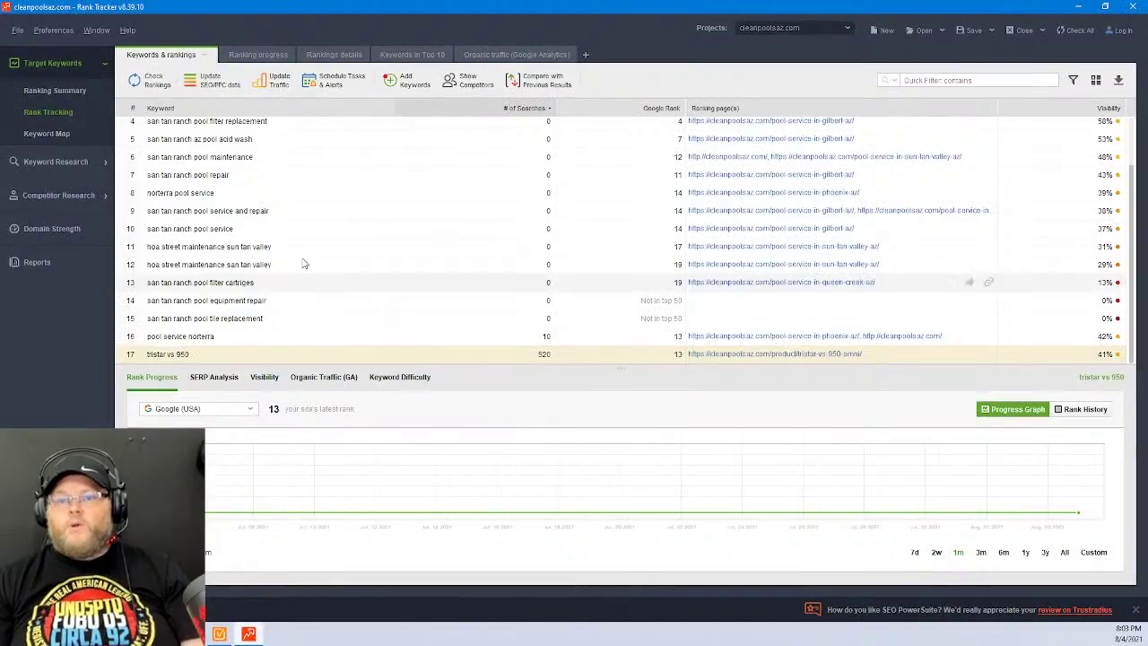
scroll(235, 269, up, 1)
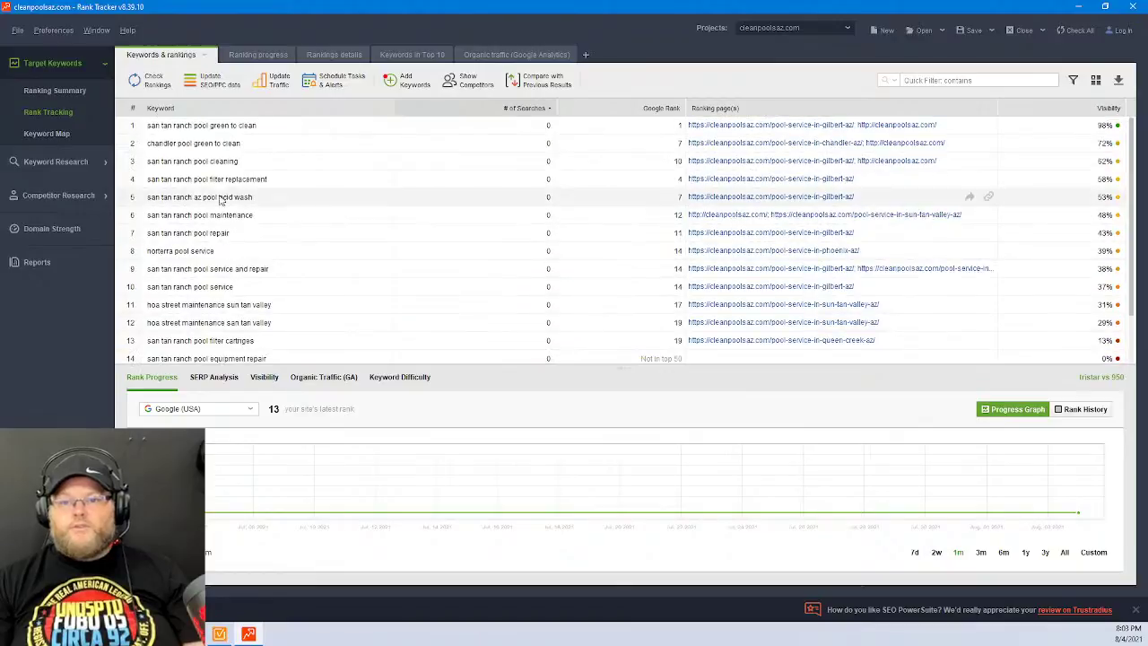
key(ctrl+a)
key(Delete)
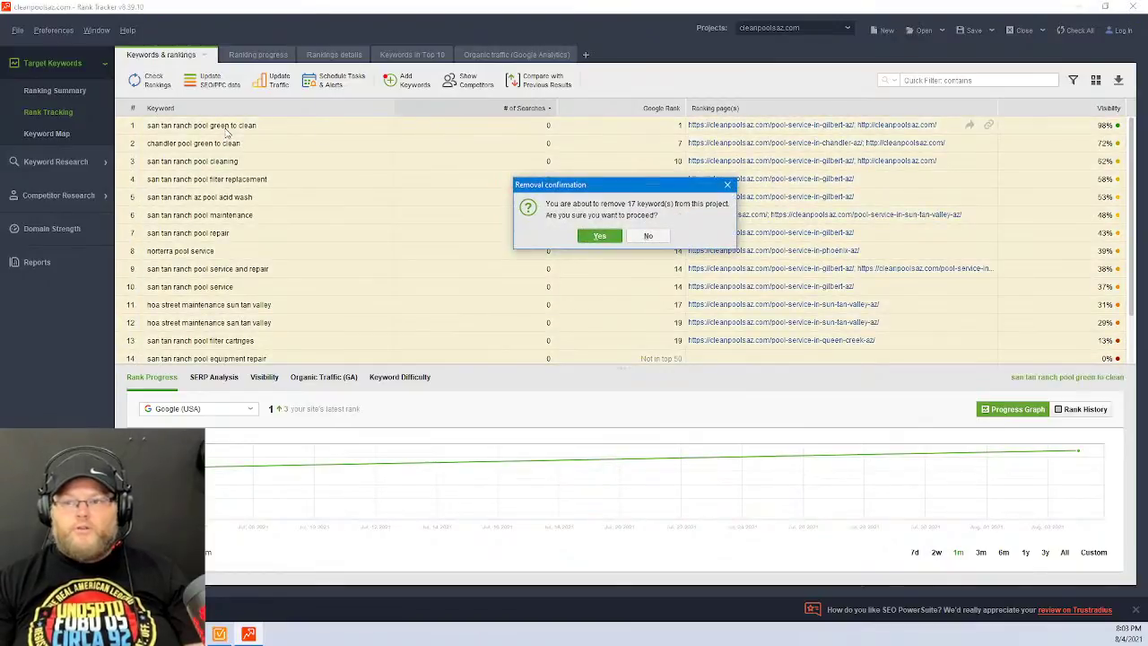
click(591, 236)
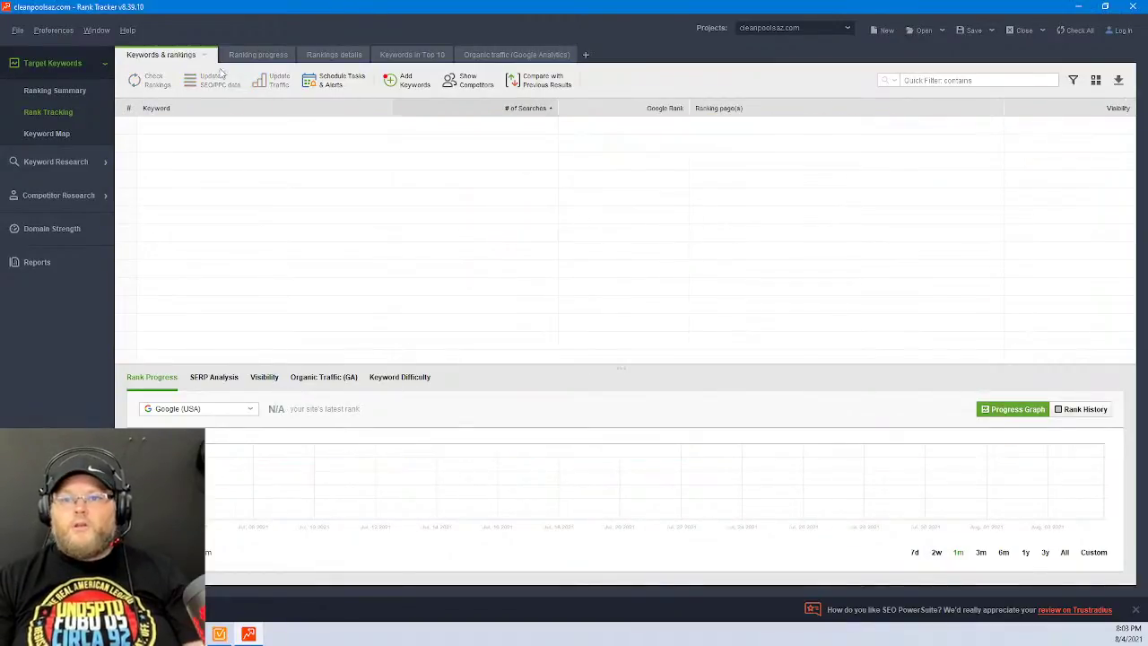
Start adding new keywords to the project and enter "pool maintenance", "pool service" and "pool cleaning" on separate lines
click(417, 83)
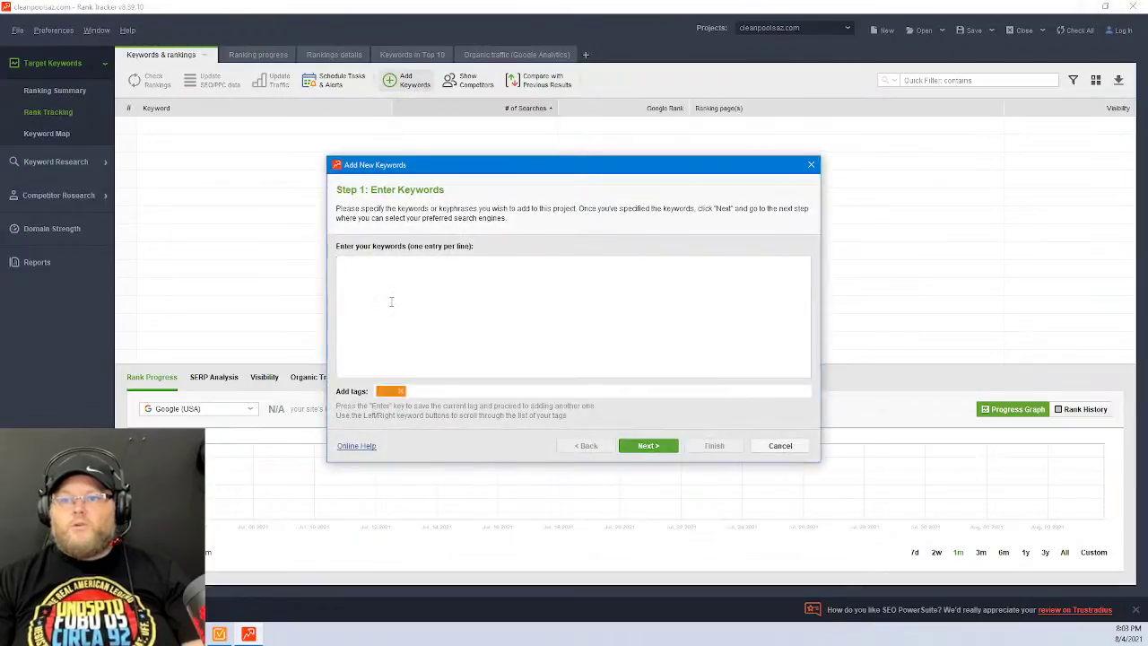
text(pool maintenance)
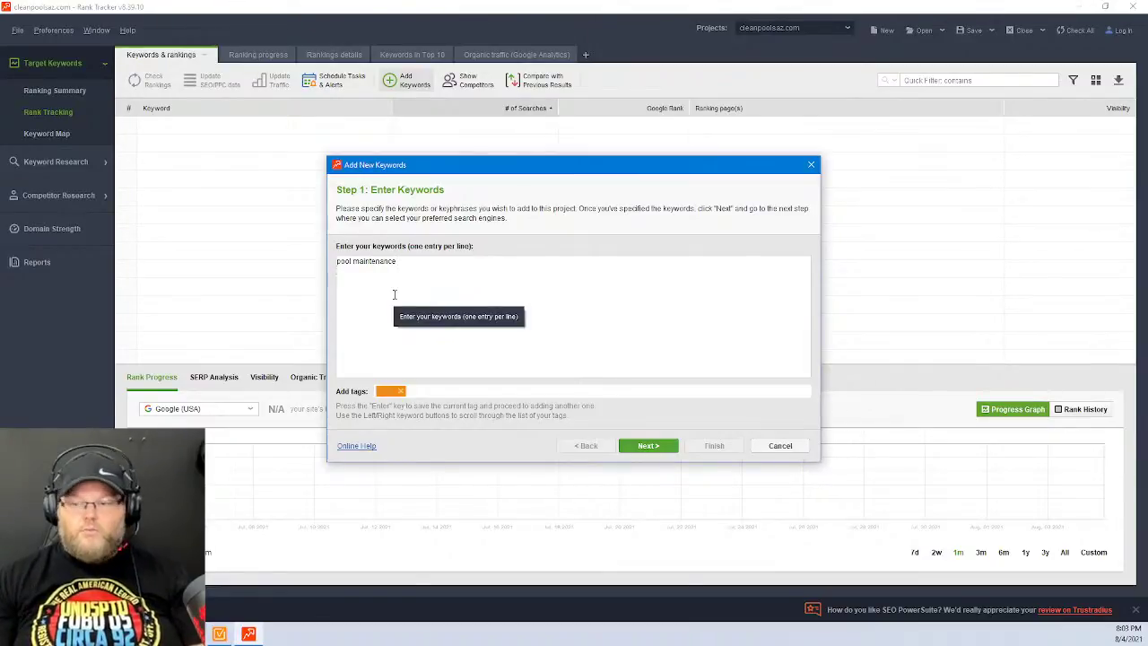
key(Return)
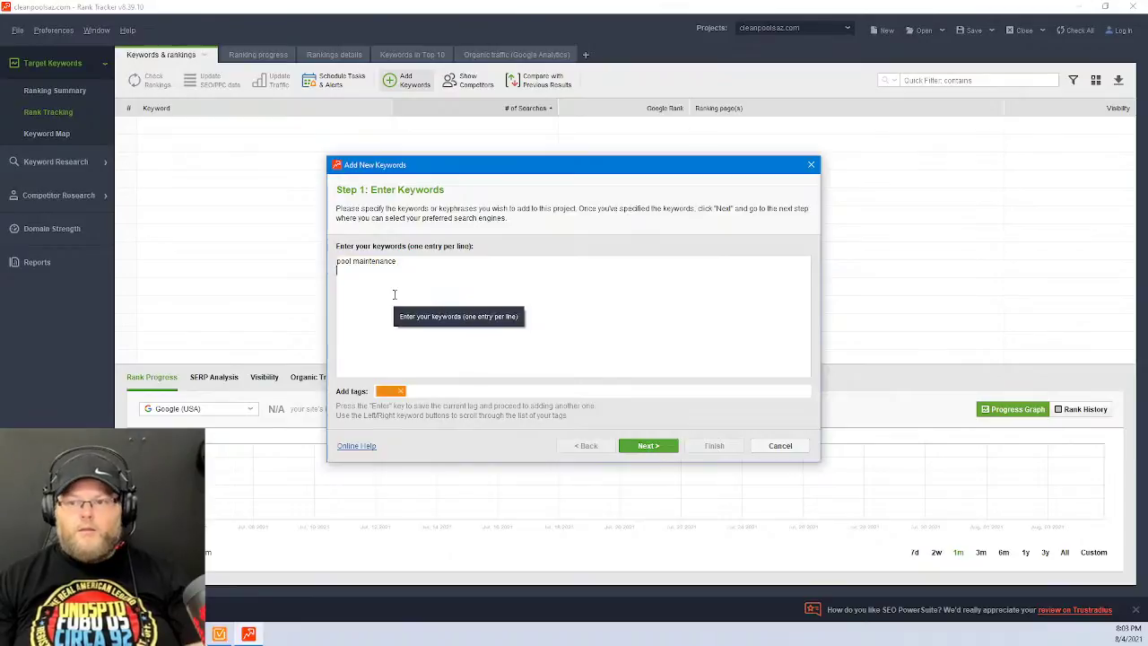
text(pool service)
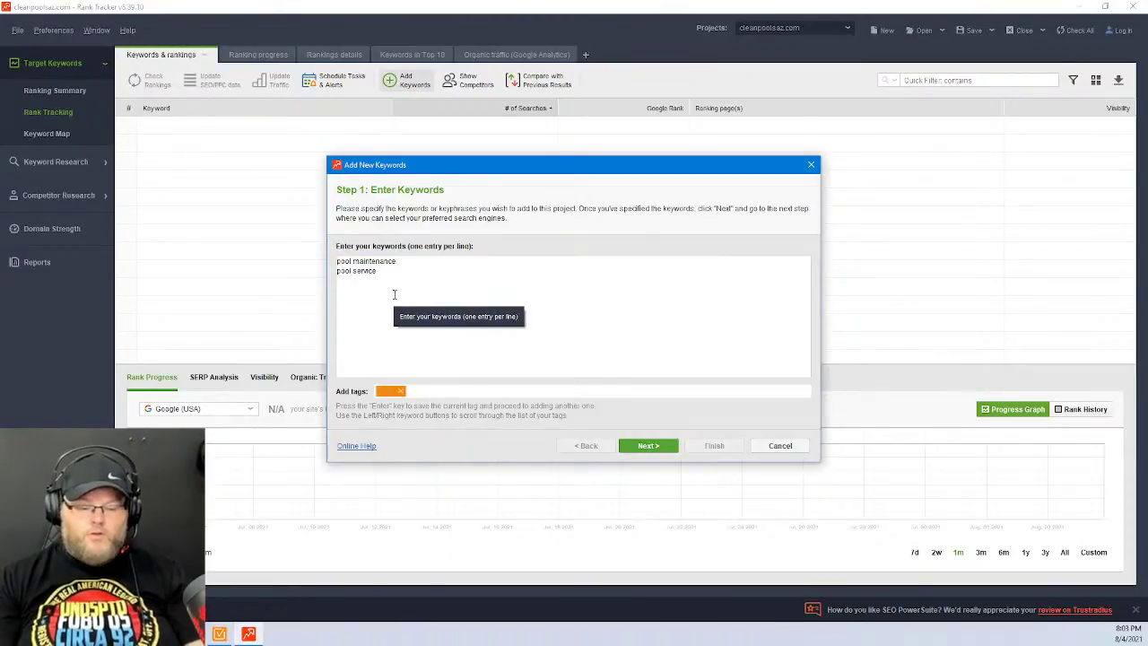
text( pool cleanin)
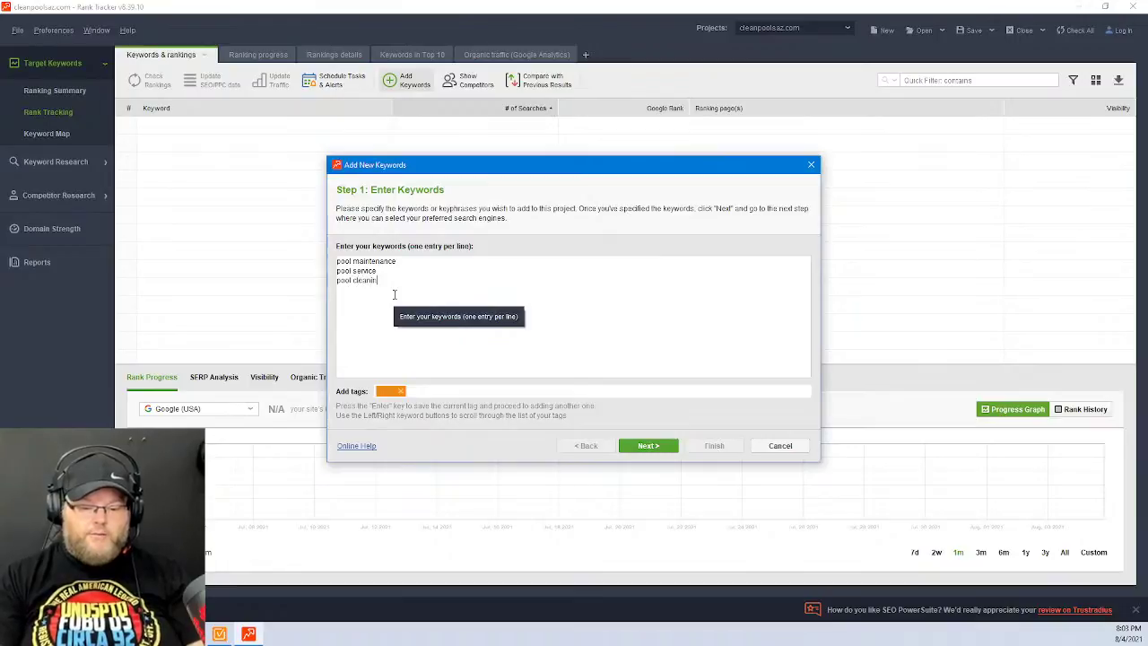
text(gg)
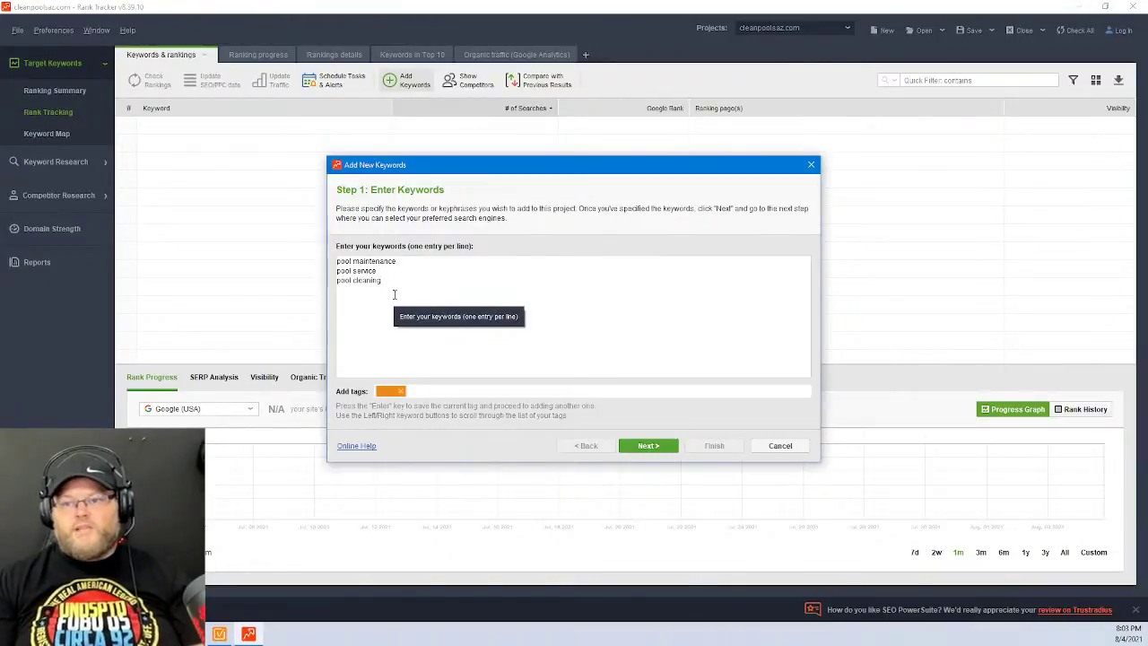
Duplicate the three entered keywords below the originals in the keyword list
key(Up)
key(Home)
key(Up)
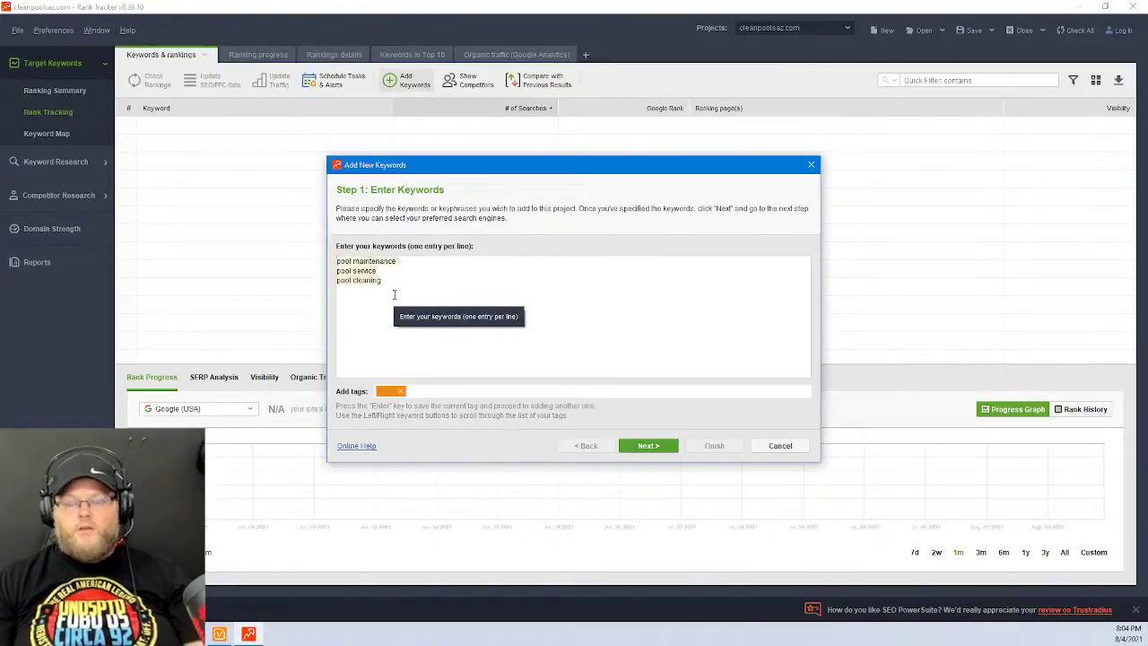
key(Down)
key(Down)
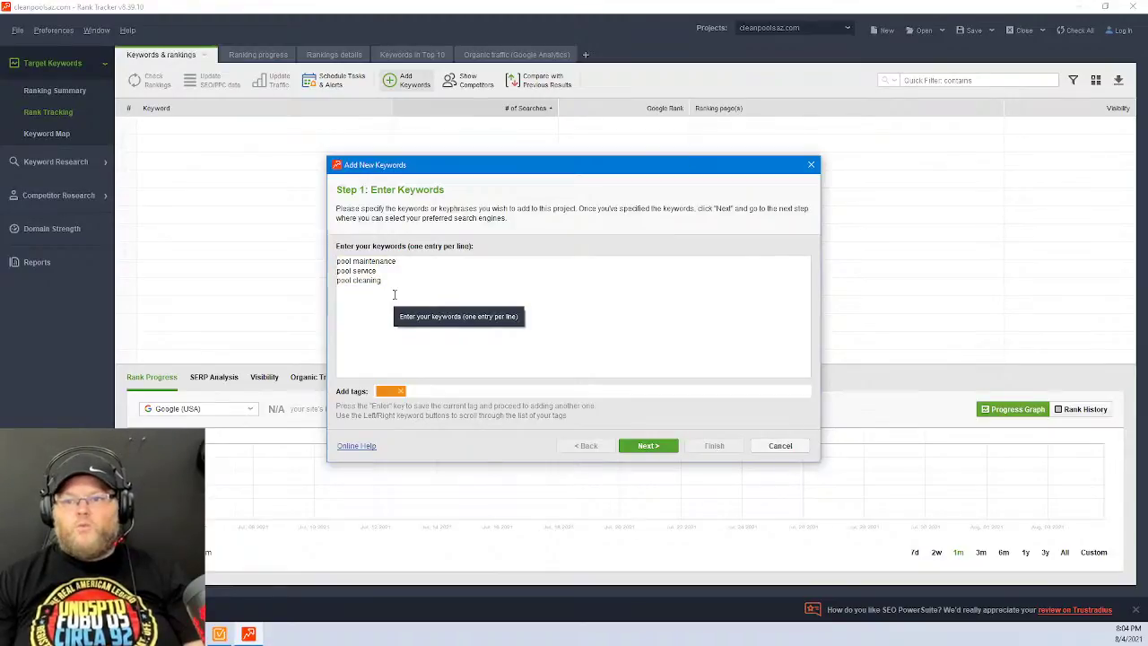
text(pool maintenance pool service pool cleaning)
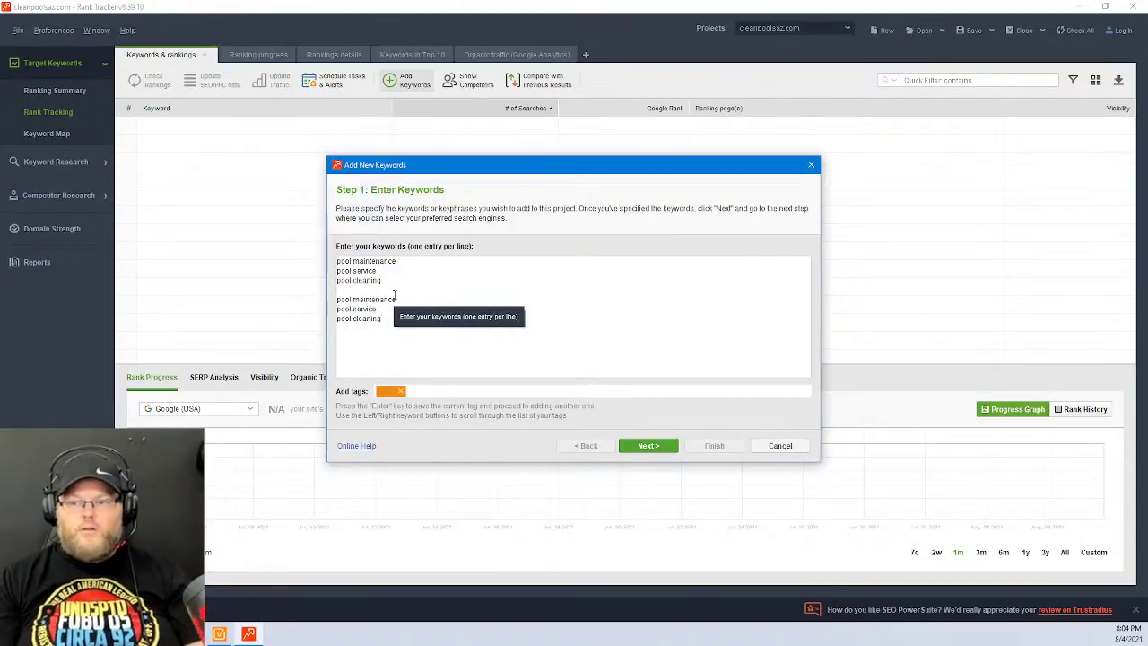
Append "queen creek" to each of the three duplicated keywords and add all six to the project for Google, Google Maps and Google Mobile
text(que)
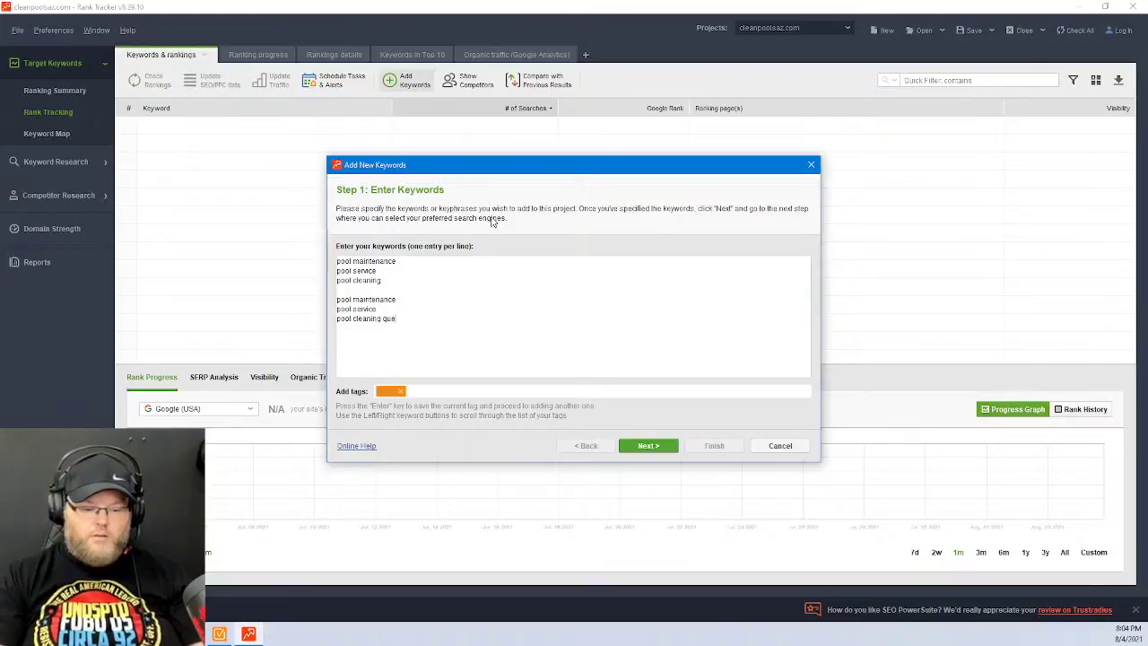
text(en creek)
key(ctrl+shift+Left)
key(ctrl+shift+Left)
key(ctrl+c)
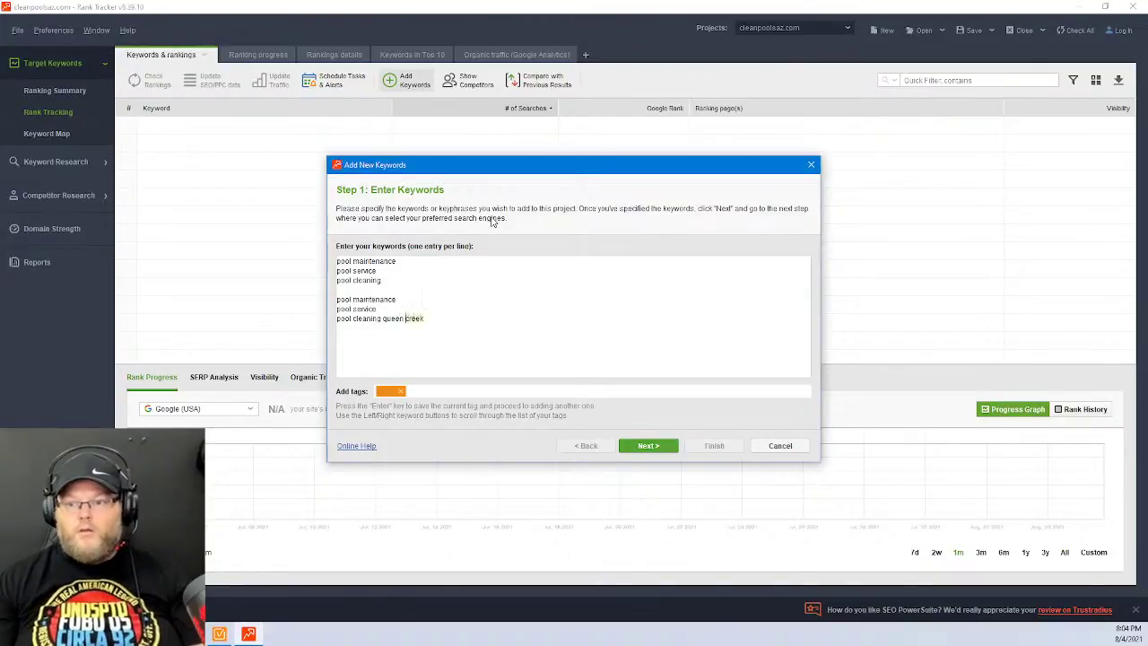
key(Up)
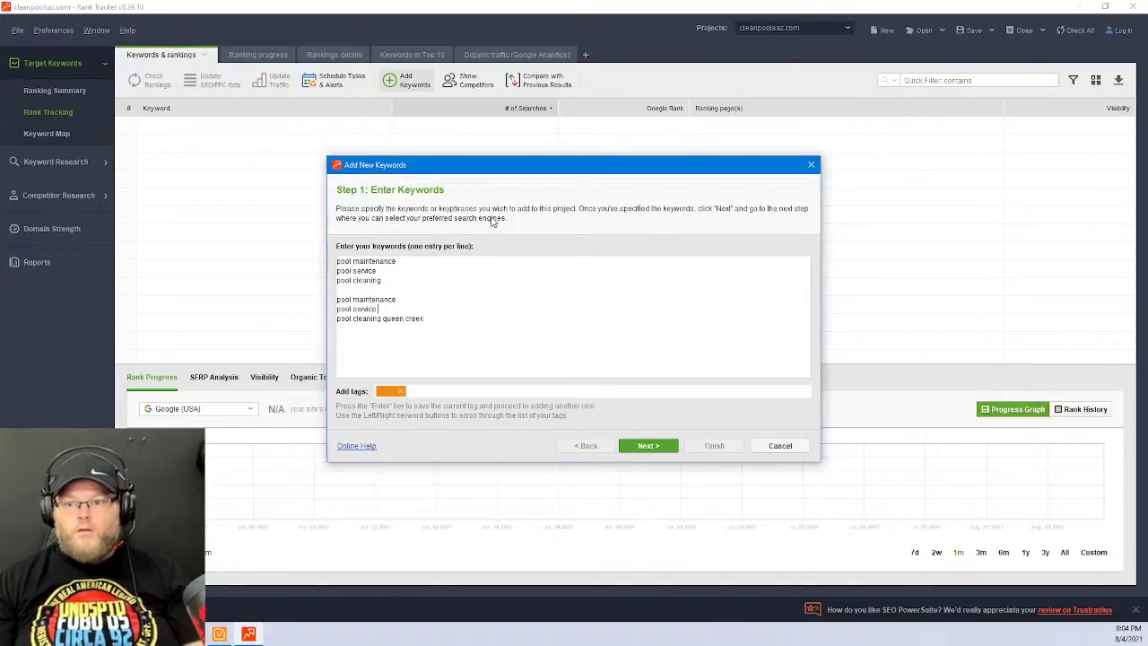
key(ctrl+v)
key(Up)
key(ctrl+v)
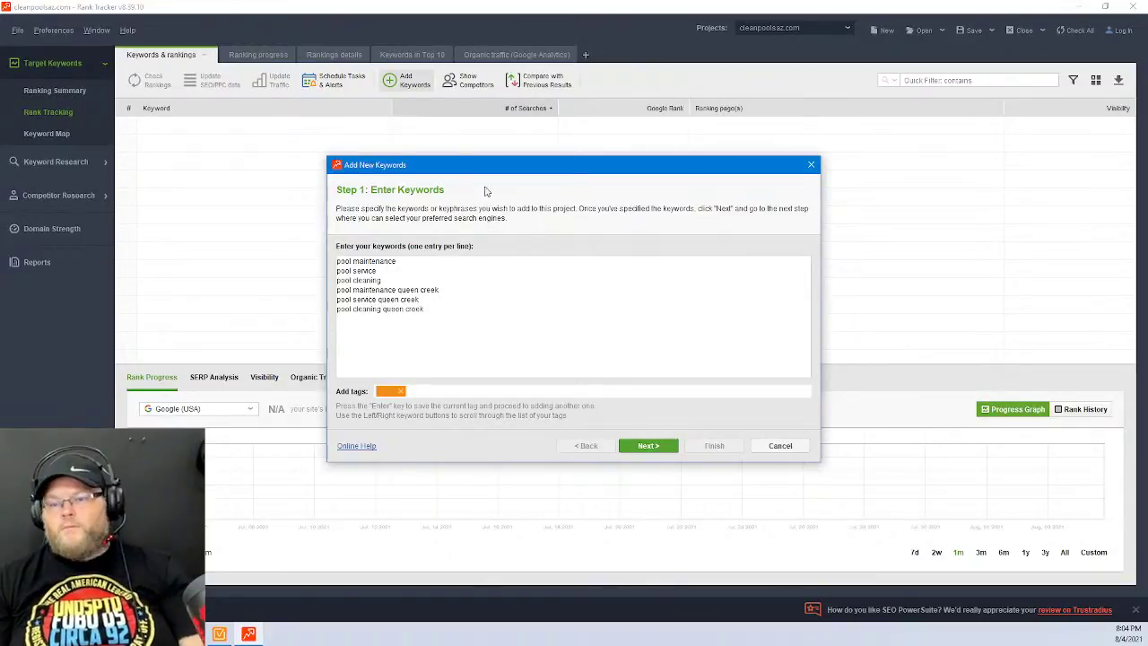
click(650, 446)
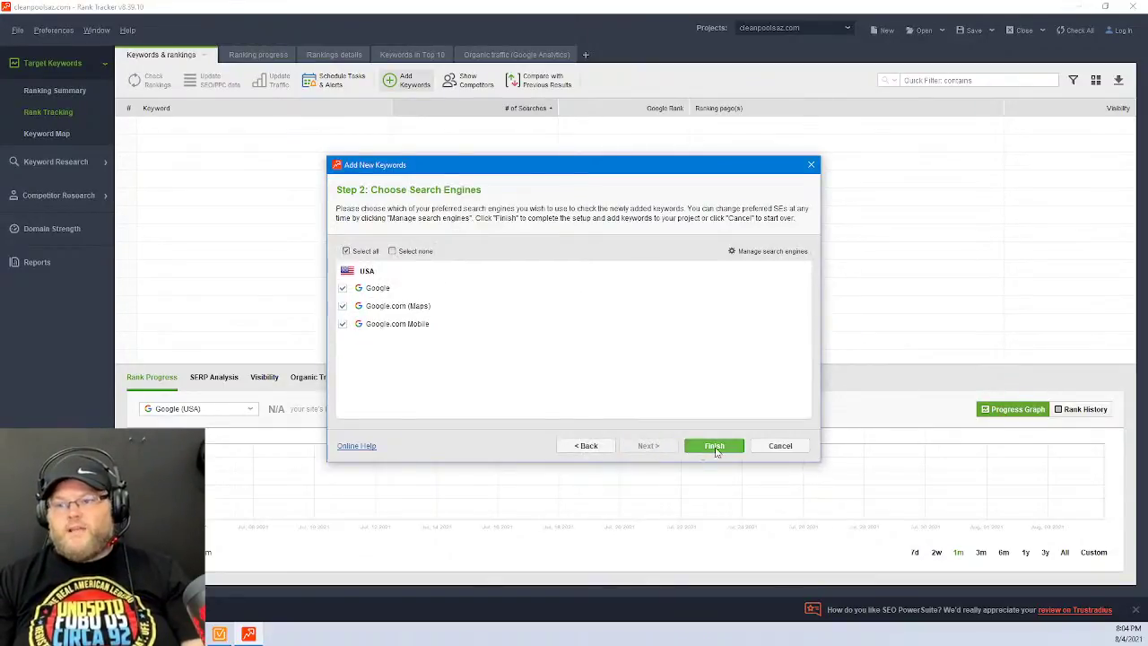
click(716, 446)
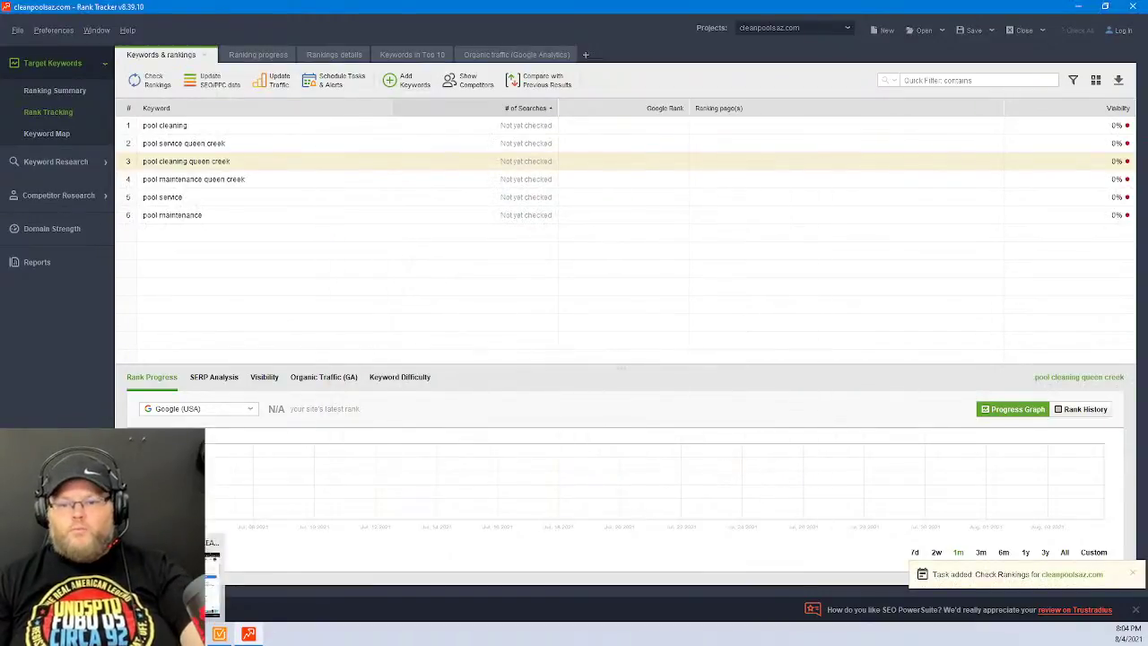
Copy the business name from its Google profile in the browser and search for it as a new location in Local Falcon's Map Scan Tool
click(162, 634)
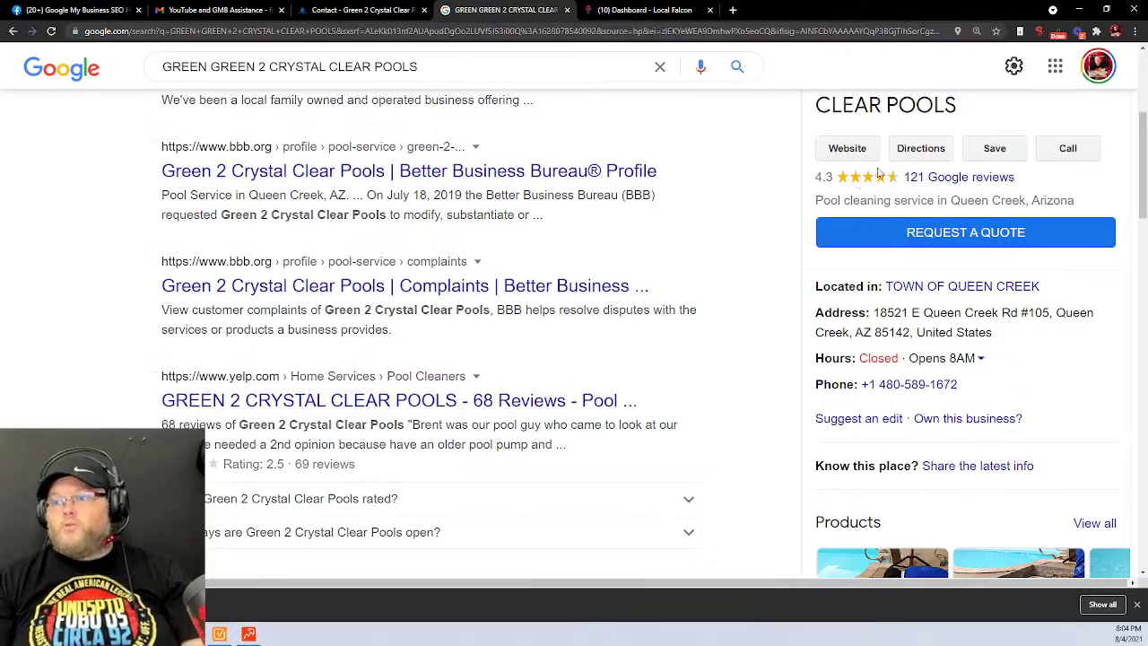
scroll(863, 184, up, 4)
triple_click(905, 377)
key(ctrl+c)
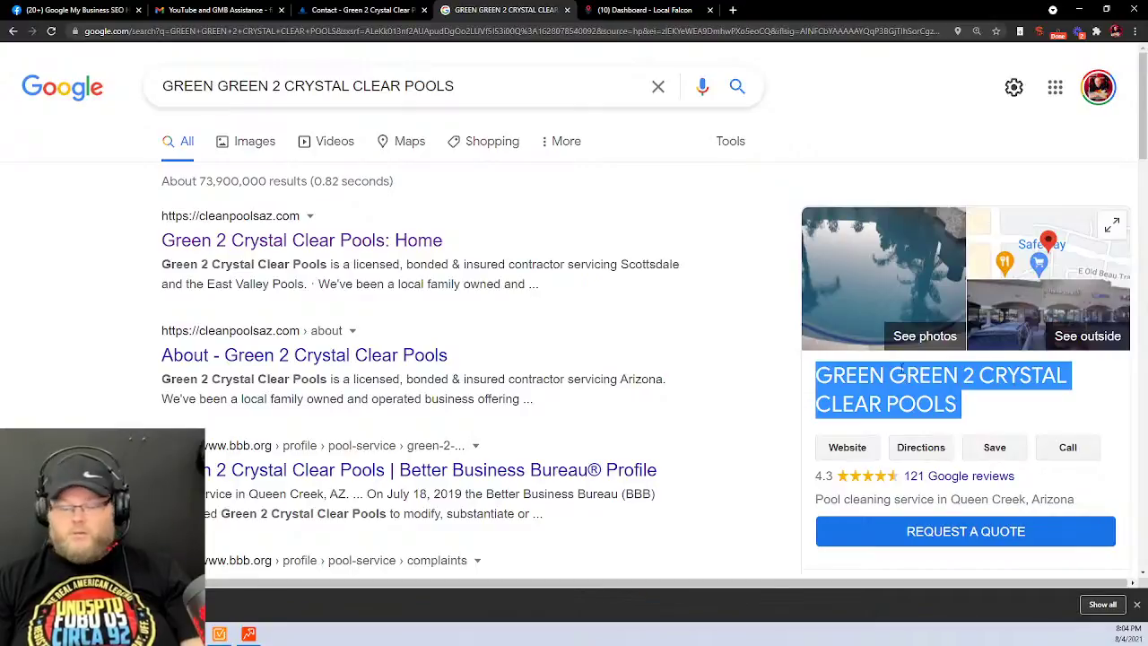
click(645, 10)
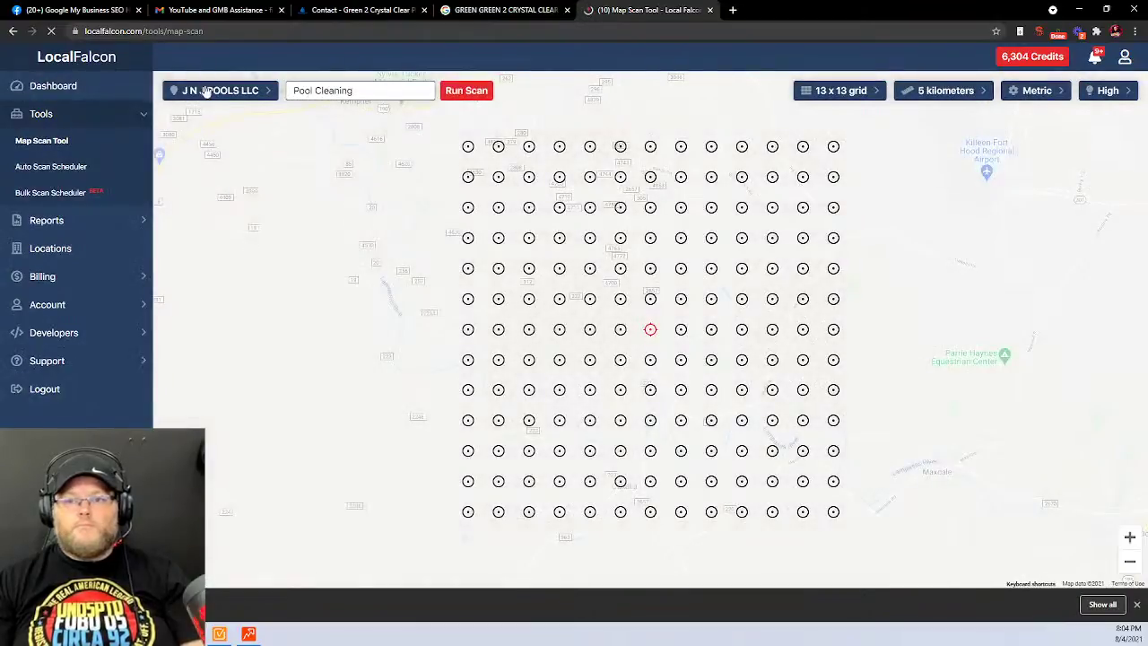
click(210, 93)
click(280, 321)
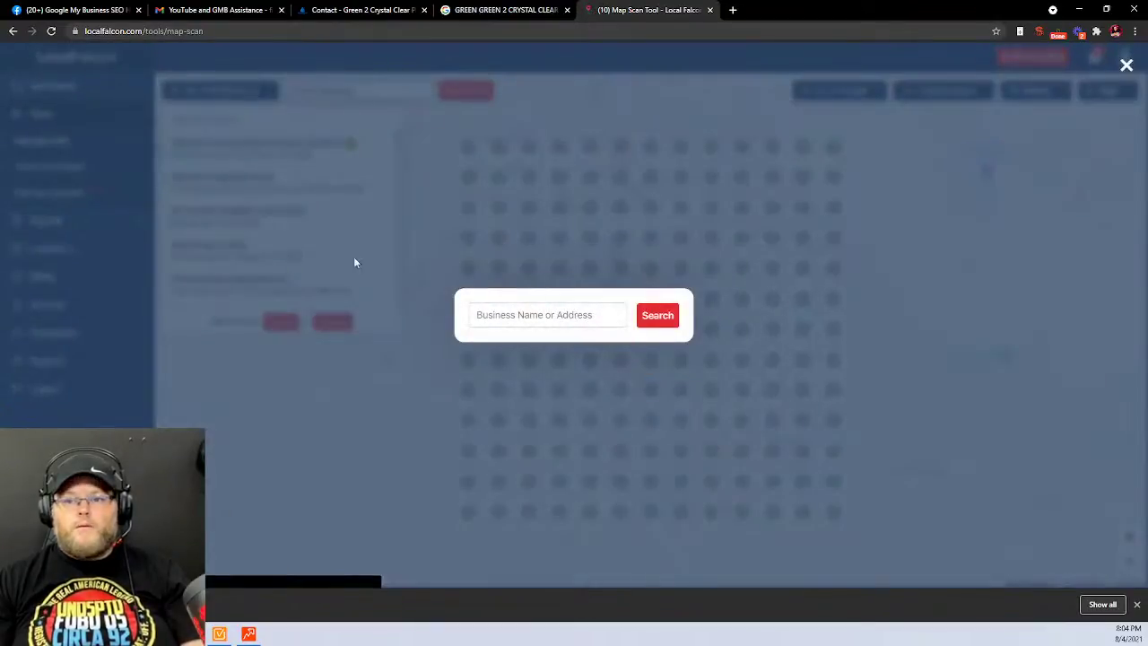
key(ctrl+v)
click(657, 315)
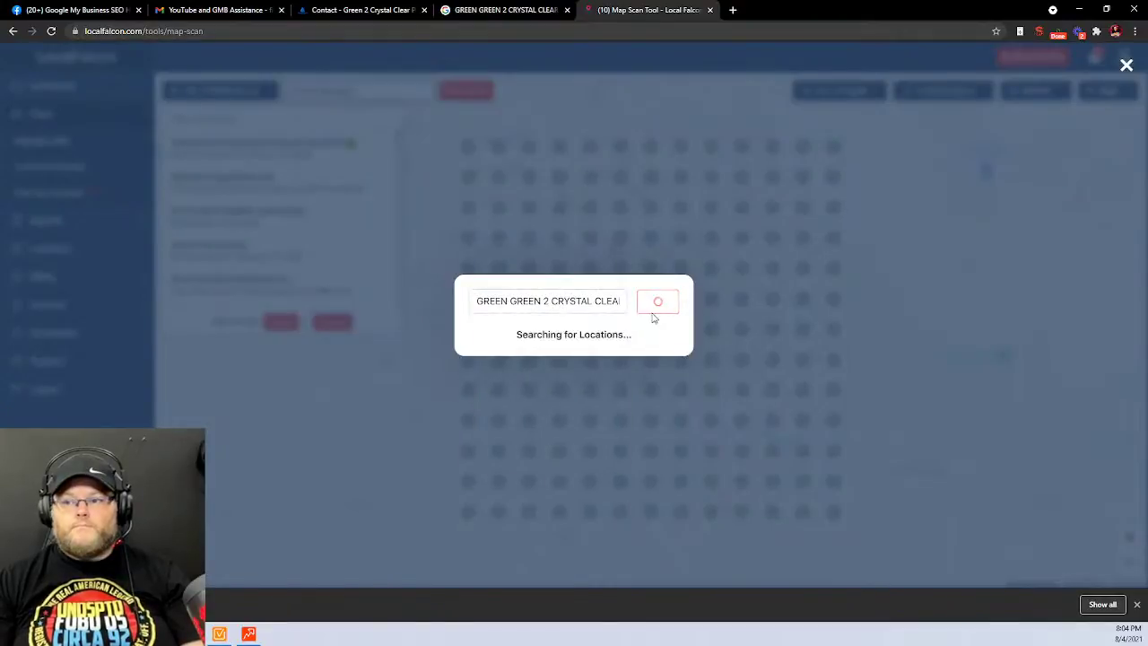
Return to the cleanpoolsaz.com website, open its home page and examine the "Professional Pool Service & Maintenance" line above the headline
click(502, 10)
click(359, 10)
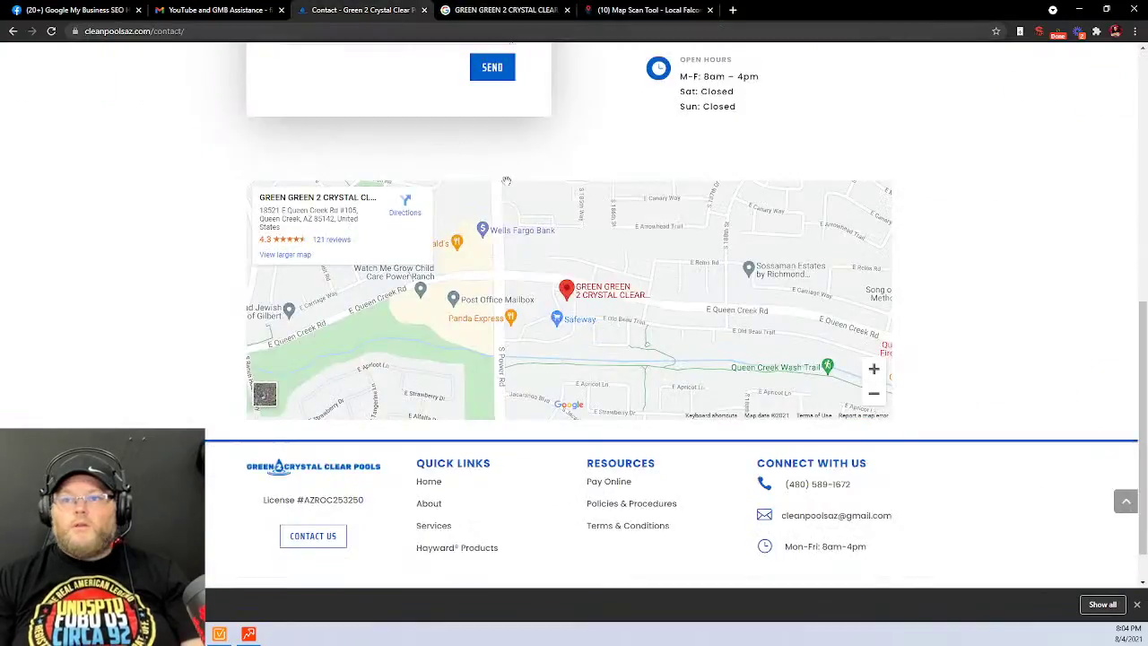
scroll(520, 185, up, 3)
scroll(520, 185, up, 3)
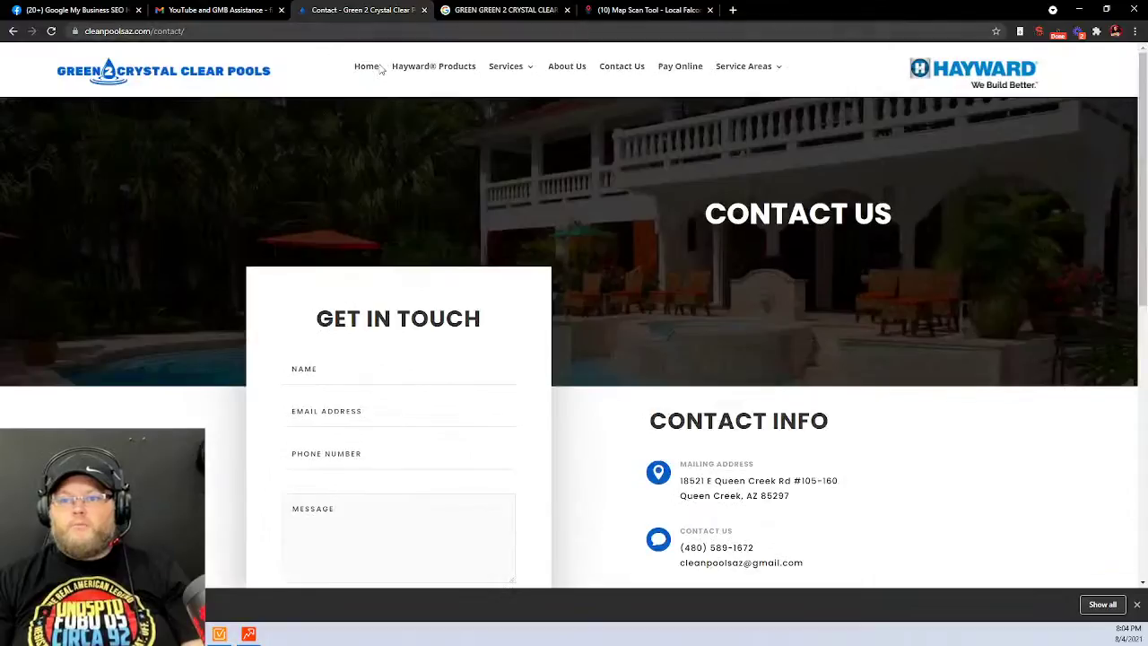
click(365, 67)
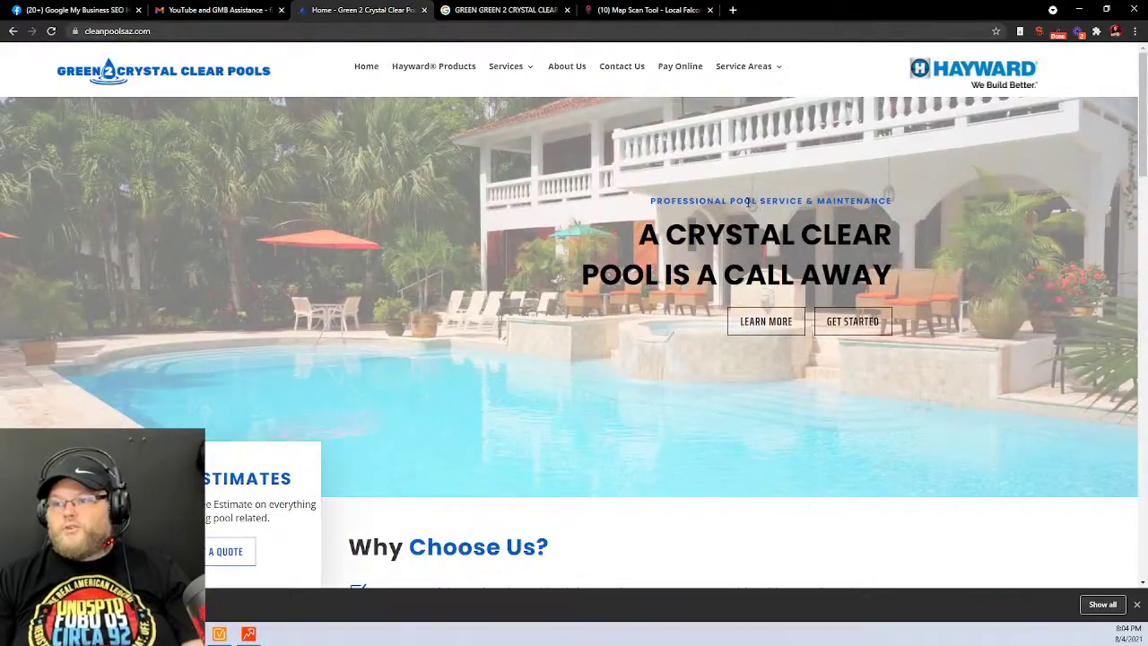
double_click(733, 201)
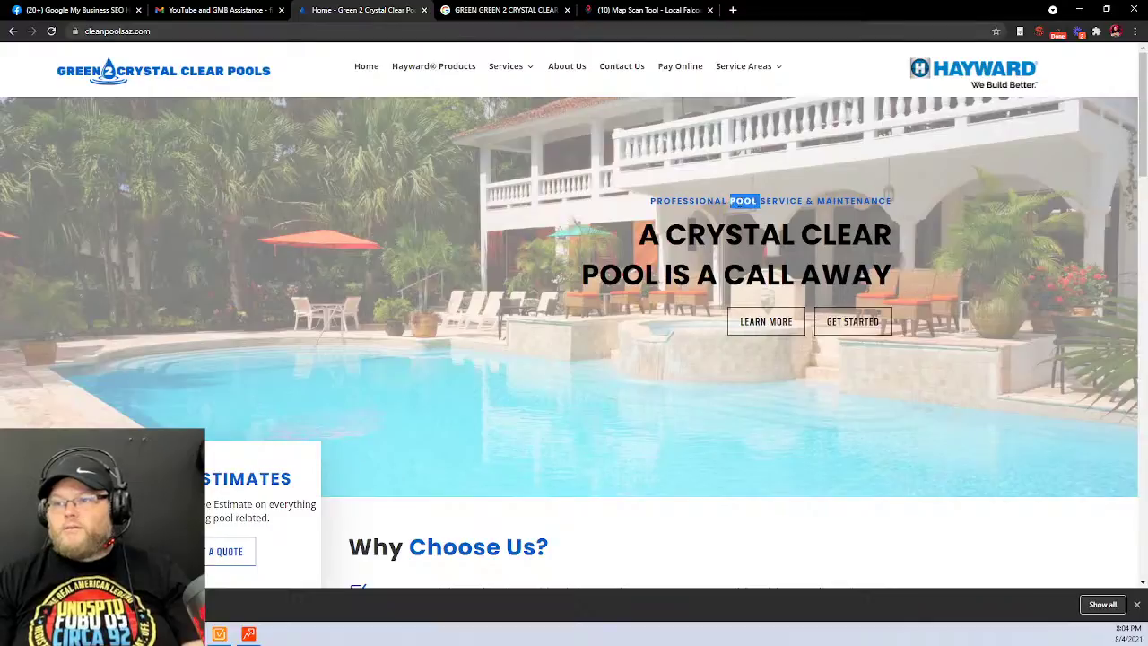
Search Local Falcon again for "GREEN 2 CRYSTAL CLEAR POOLS" without the duplicated first word, and recheck the name on the Google profile
click(620, 9)
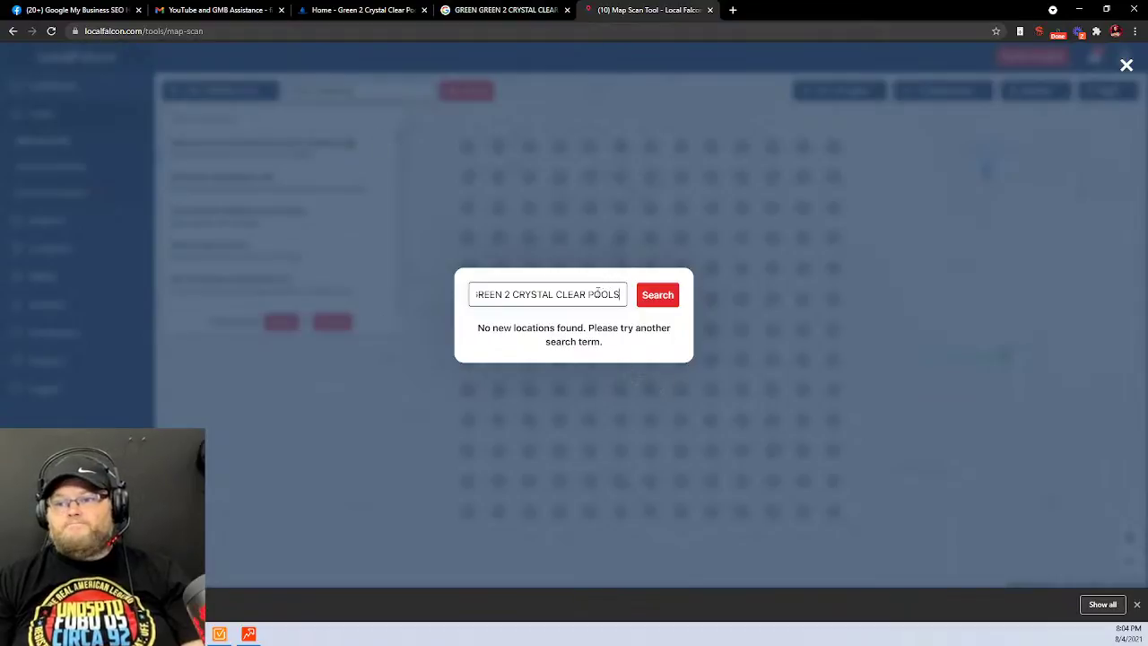
drag(597, 294, 401, 290)
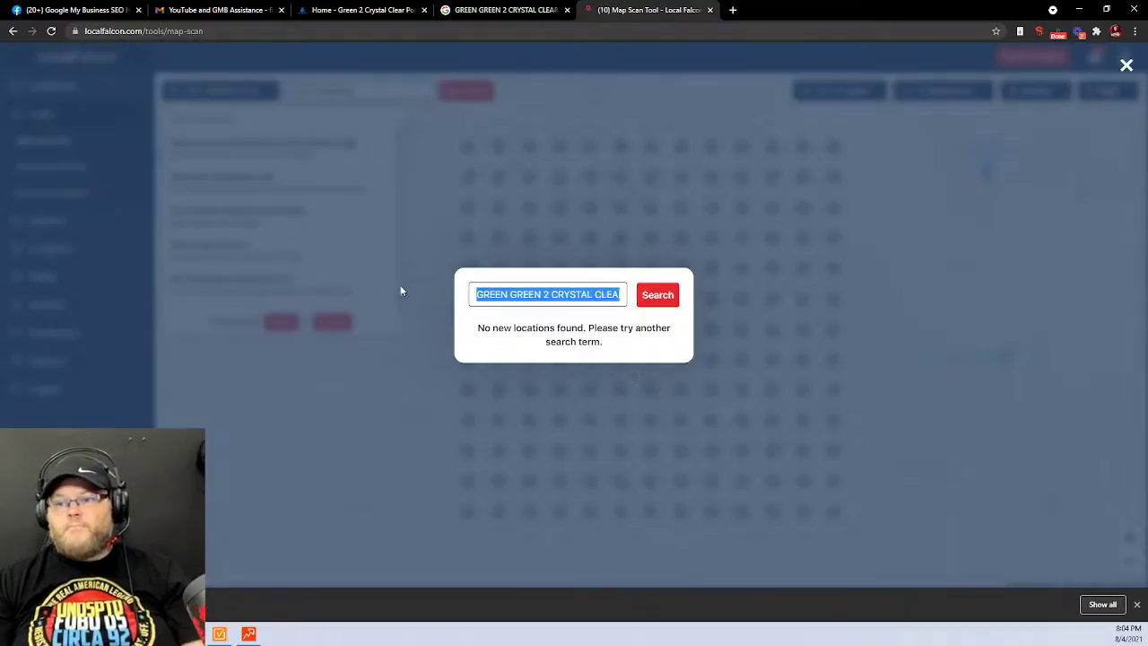
click(540, 294)
double_click(505, 295)
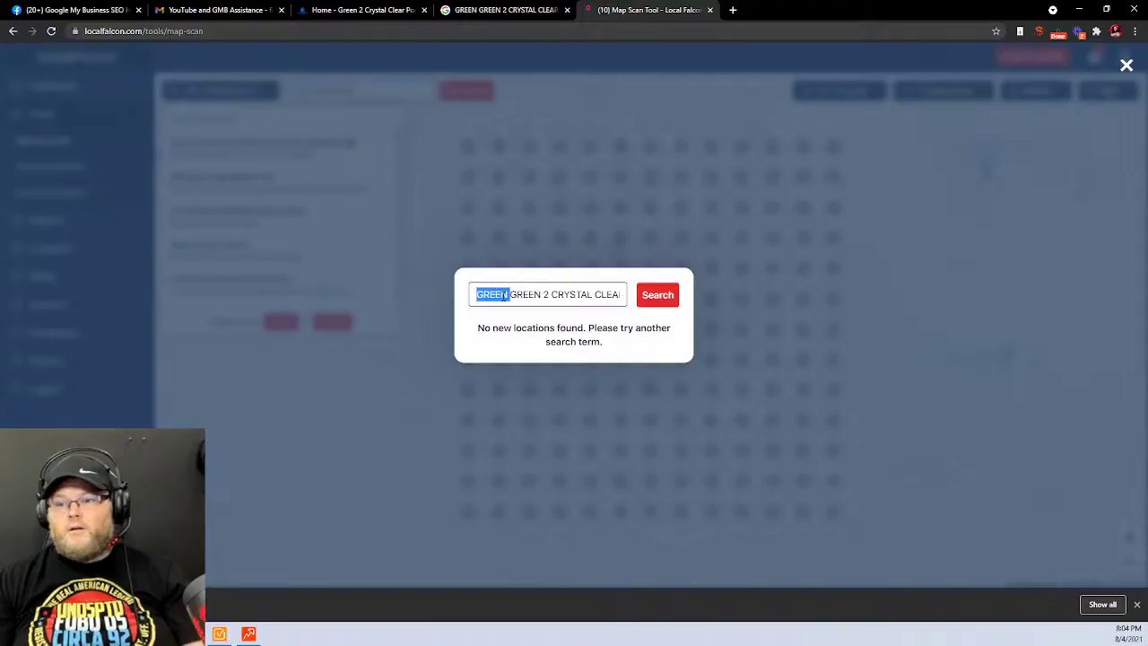
key(BackSpace)
key(Return)
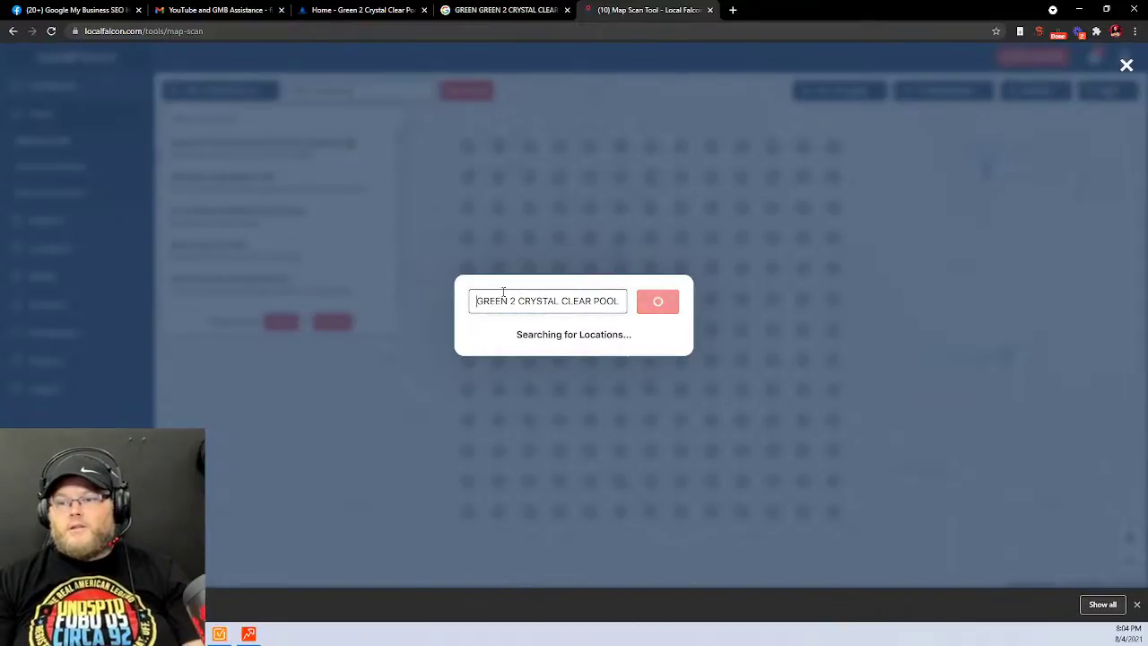
click(507, 9)
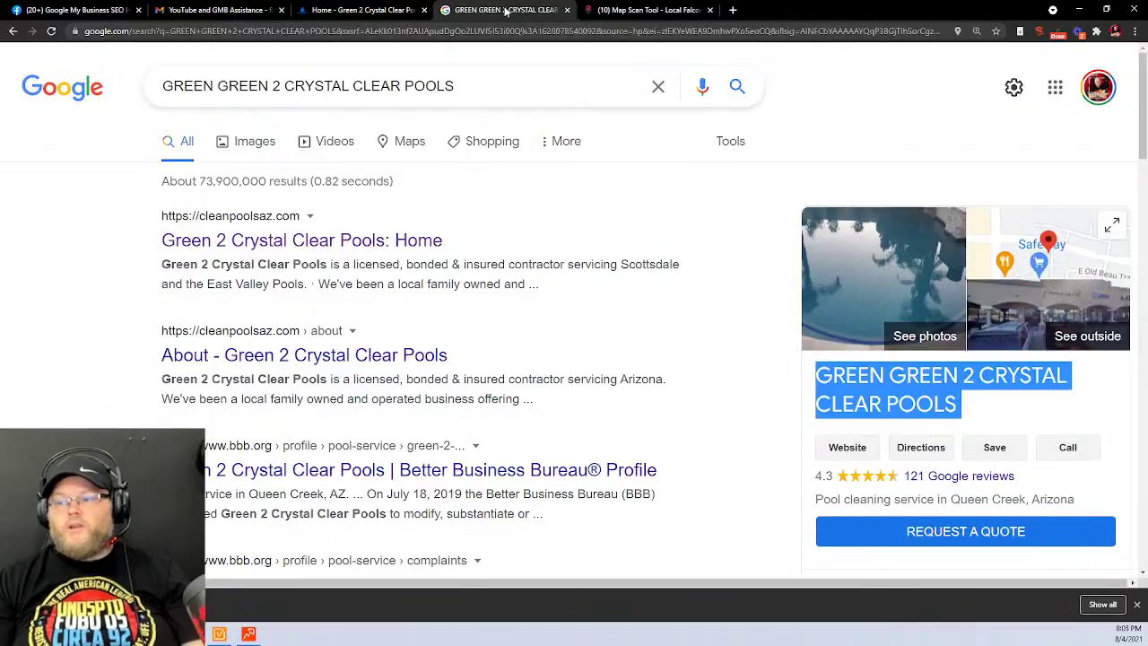
click(641, 9)
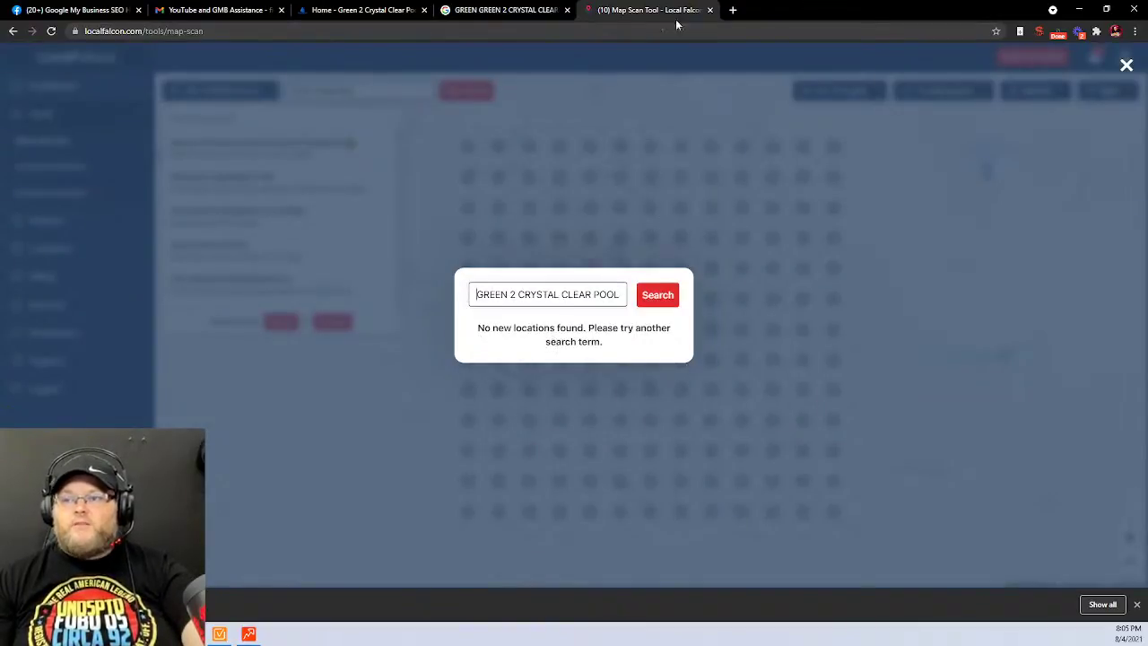
Switch to Rank Tracker and review the Keyword Rankings (grouped by SE) report for cleanpoolsaz.com down to the Maps and Mobile rankings
click(251, 632)
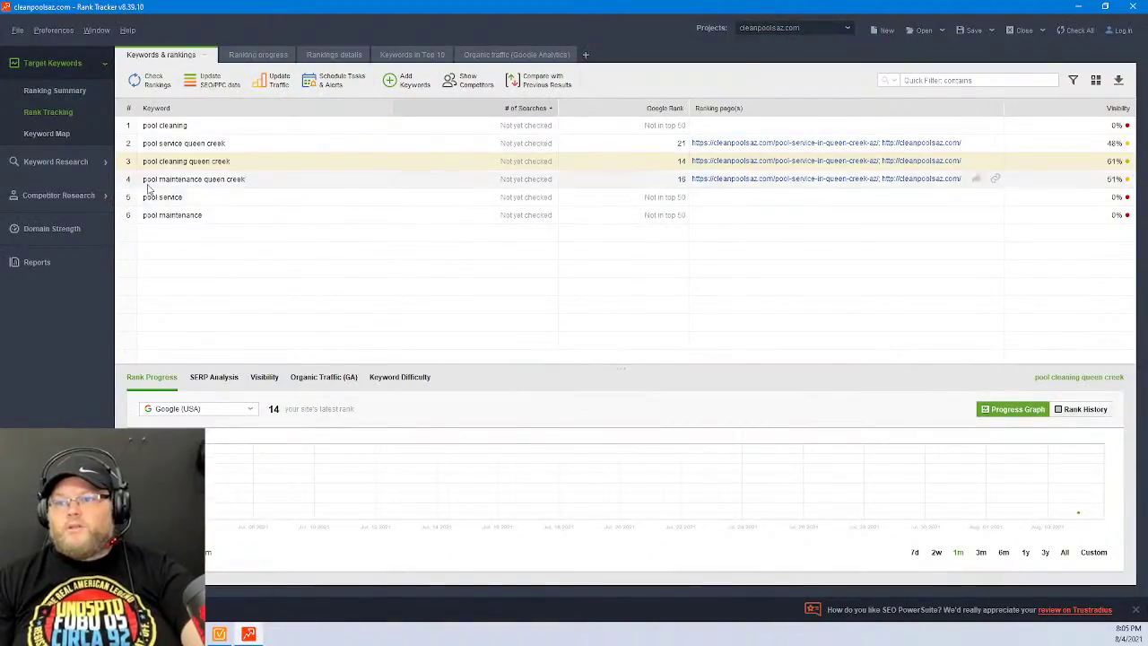
click(53, 263)
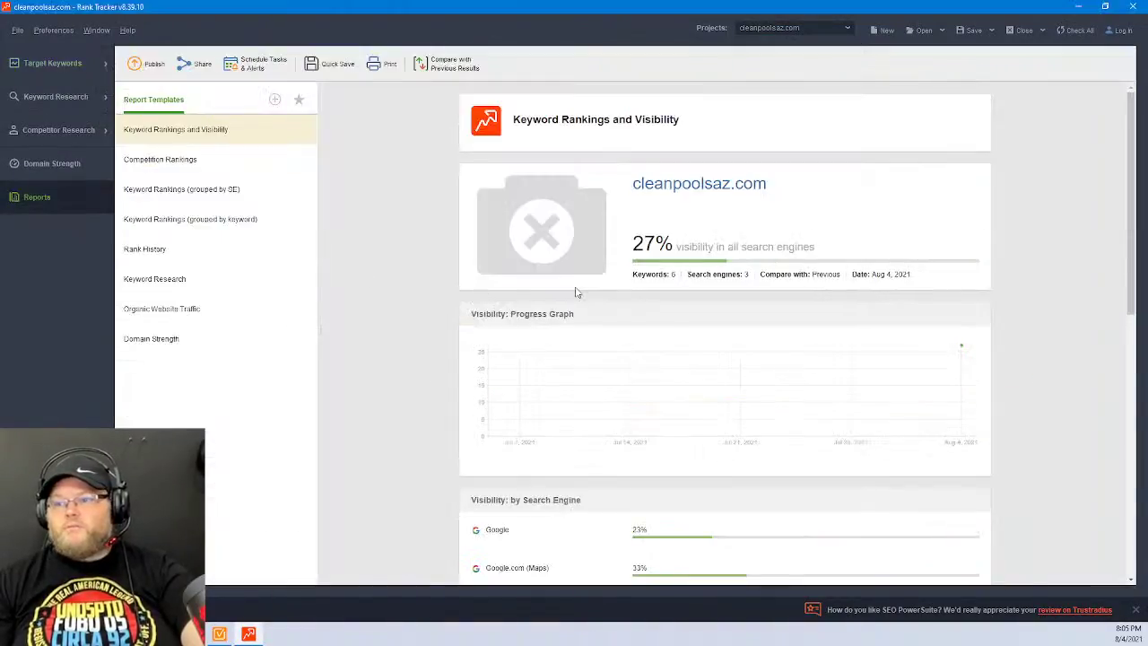
scroll(400, 251, down, 3)
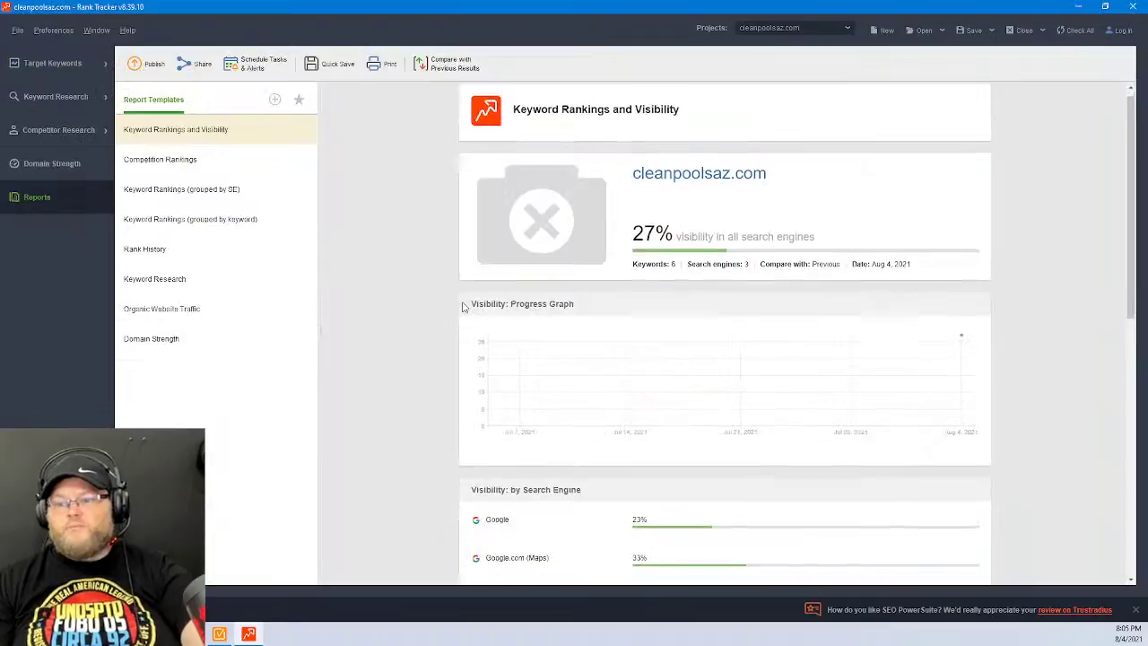
click(246, 191)
scroll(817, 431, down, 10)
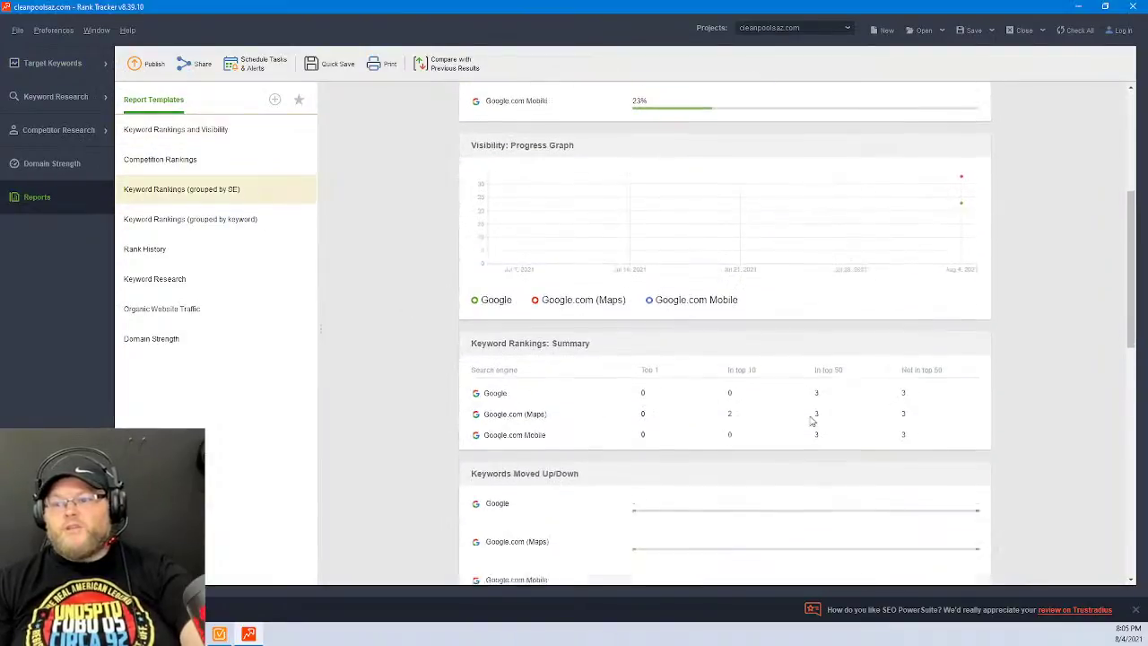
scroll(811, 421, down, 3)
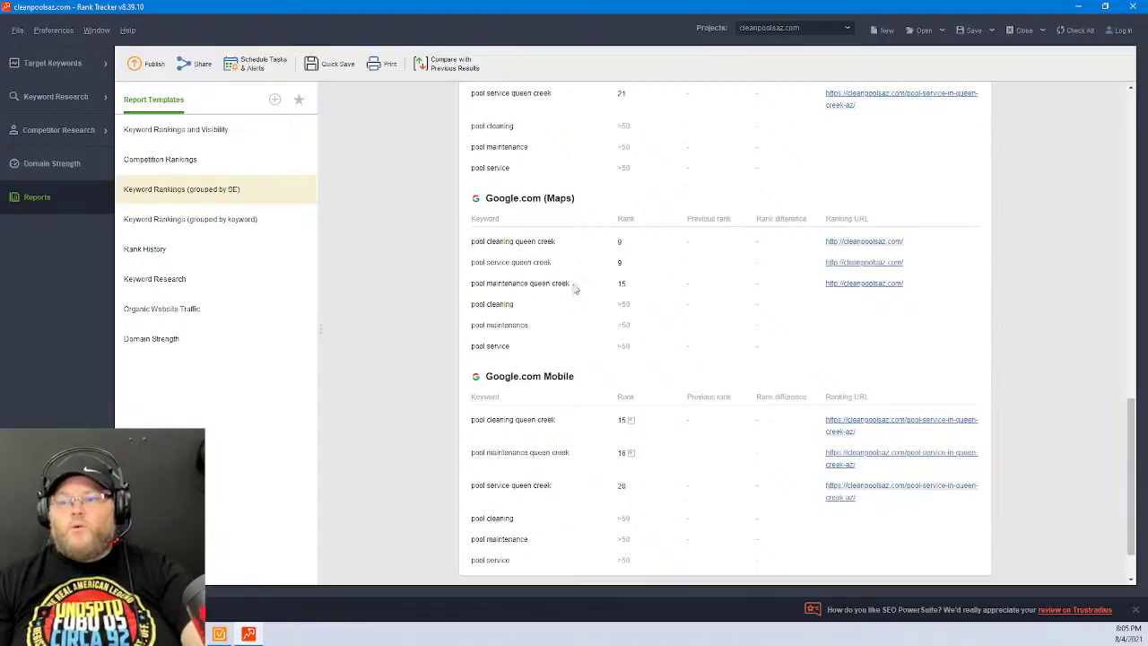
Highlight "queen creek" in the Maps keyword "pool maintenance queen creek" and review the report's visibility by search engine
drag(572, 285, 529, 282)
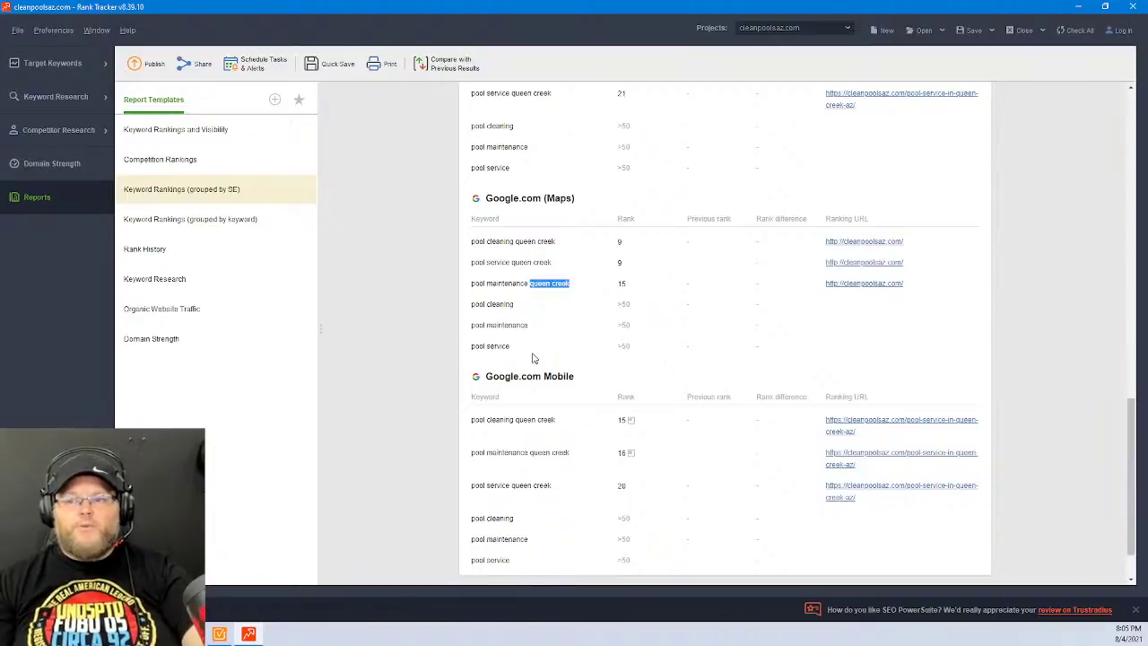
scroll(532, 357, up, 15)
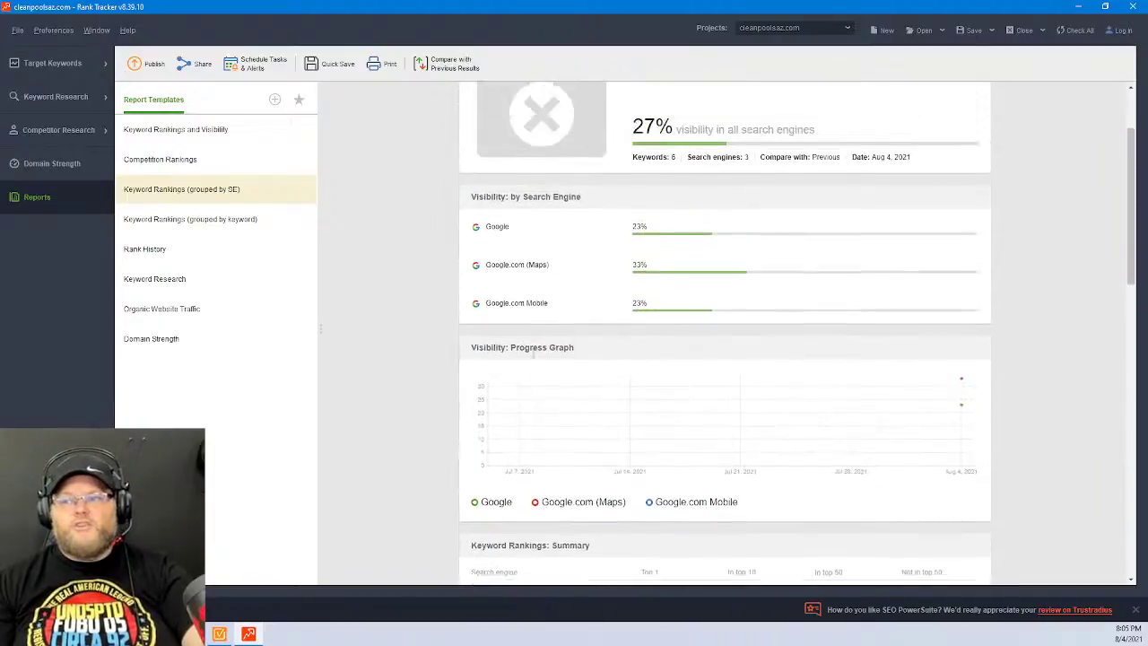
scroll(532, 355, up, 1)
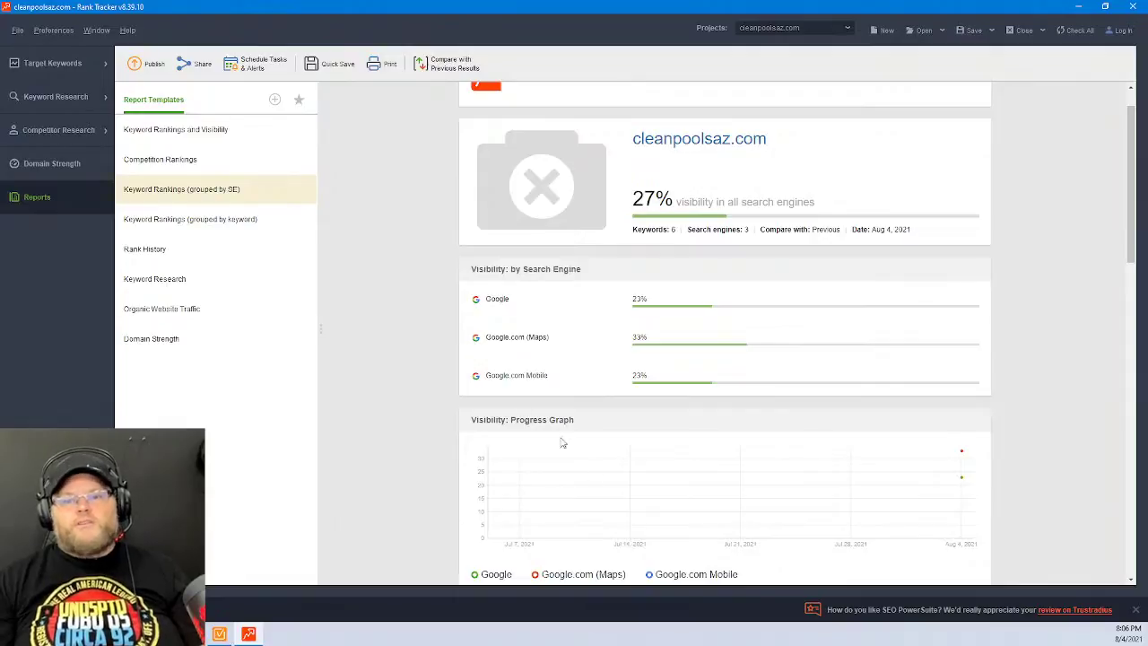
Switch to Gmail in the browser, check the "GMB audit" thread among the questions to answer this week, and return to that label's list
click(230, 563)
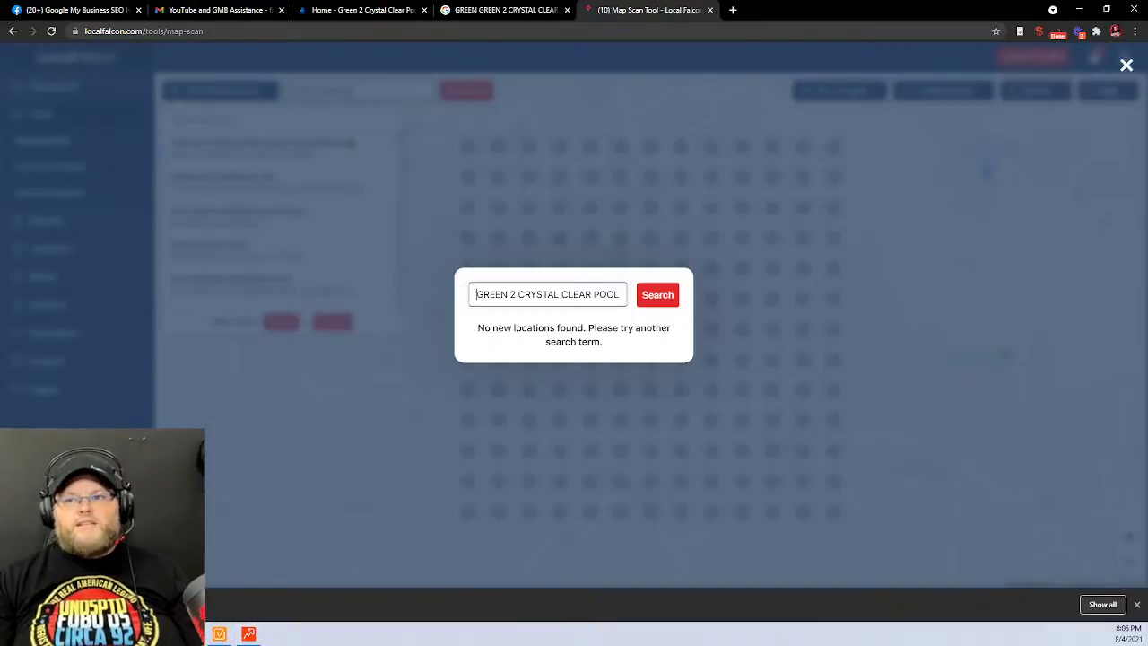
click(1007, 286)
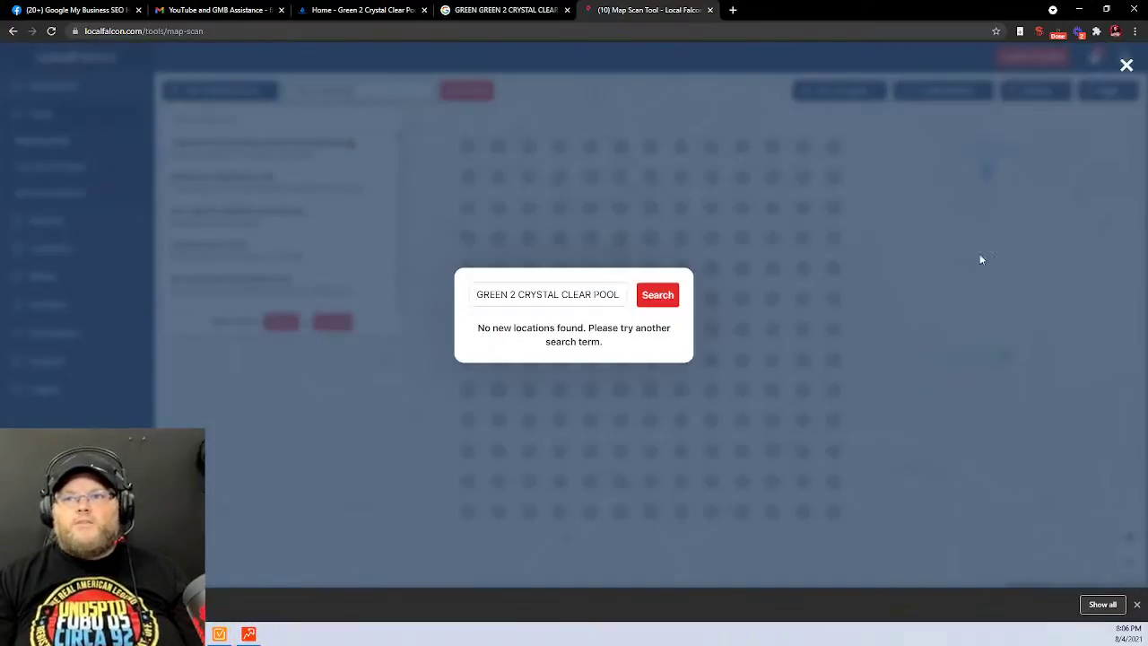
click(182, 9)
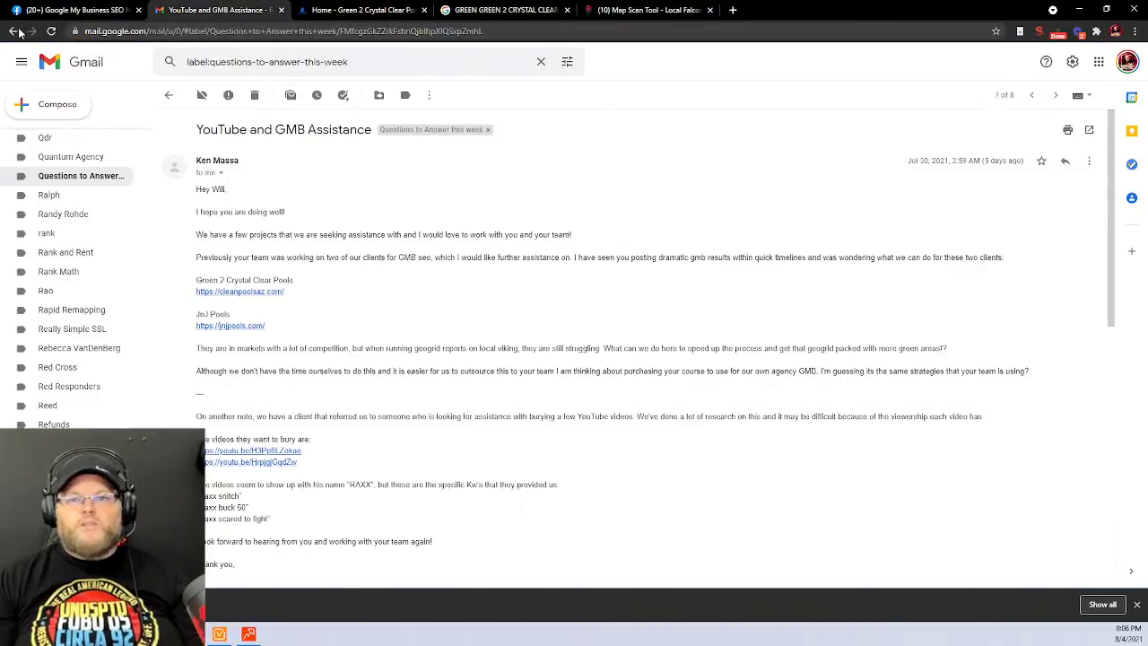
click(79, 180)
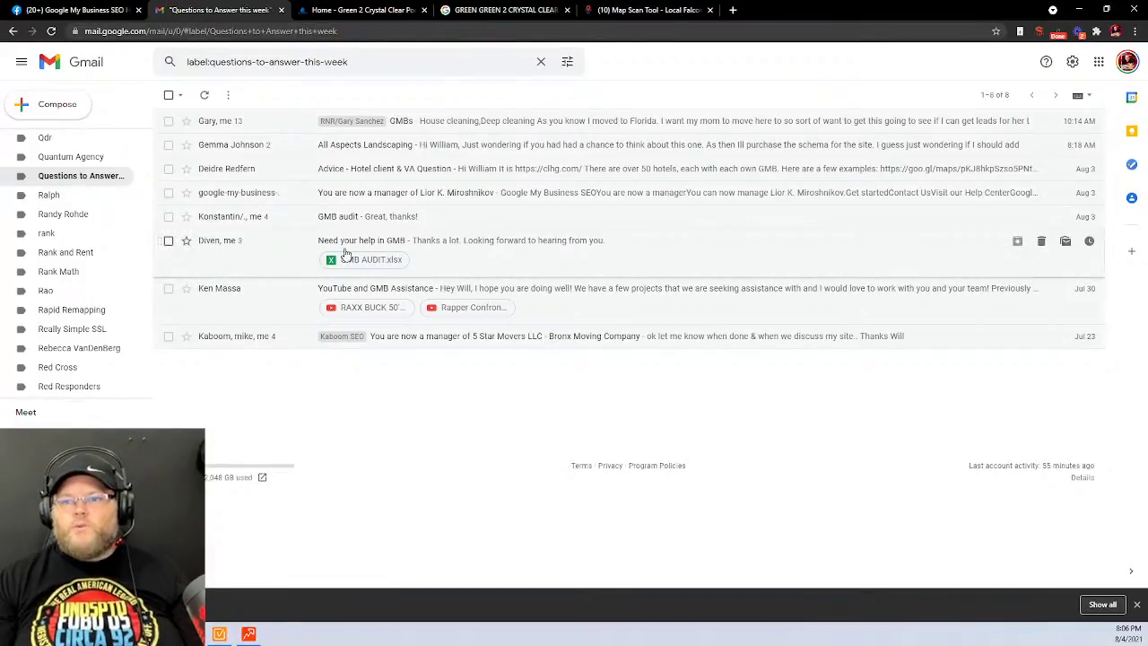
click(355, 217)
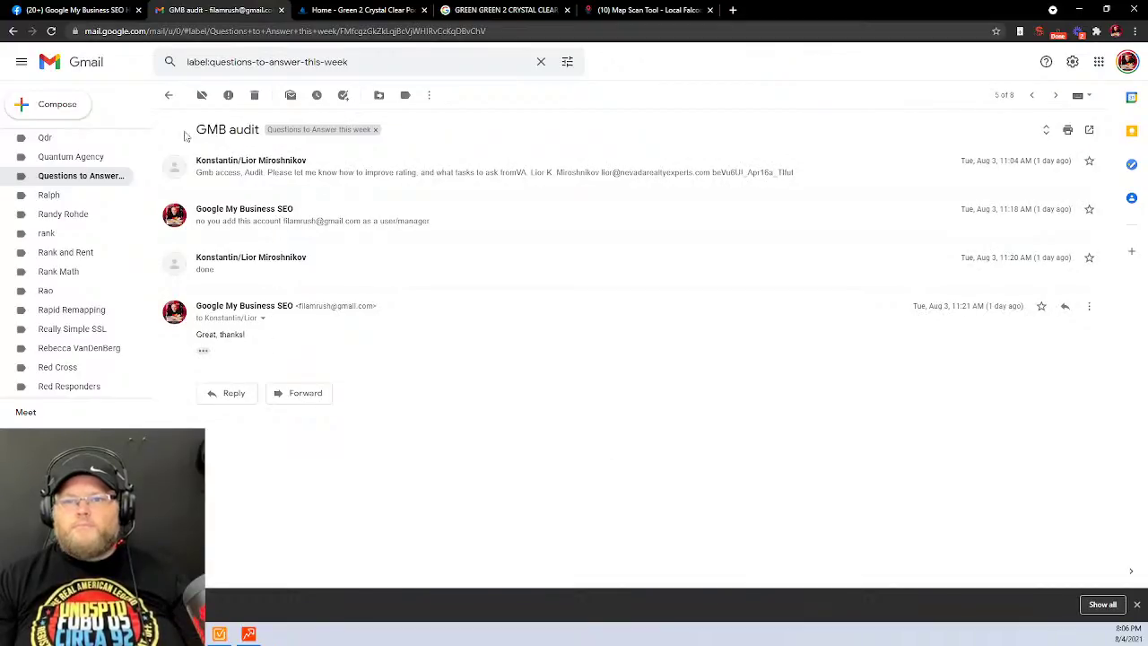
click(96, 176)
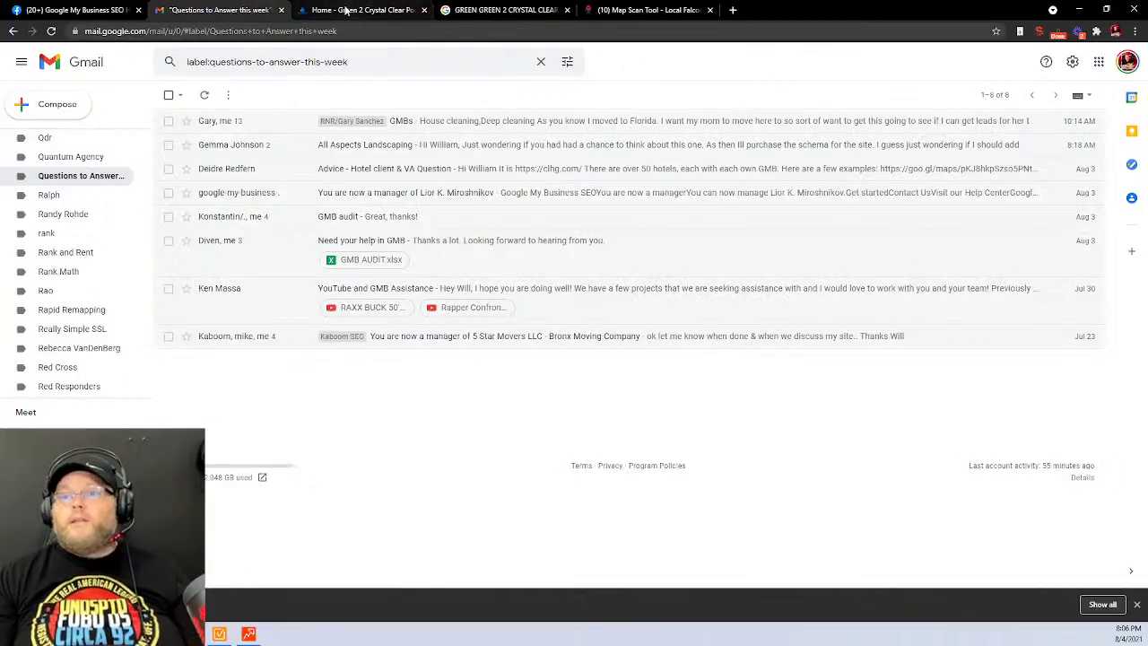
Close the Local Falcon, Google profile and cleanpoolsaz.com pages, and open the Facebook home feed
click(620, 8)
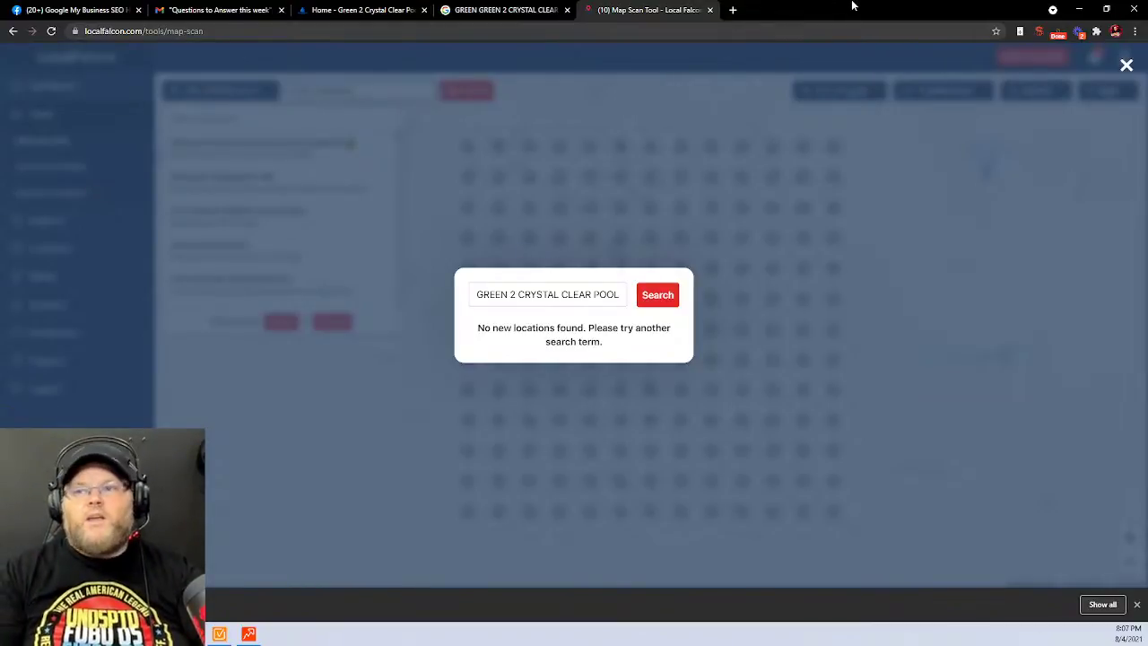
click(710, 10)
click(567, 10)
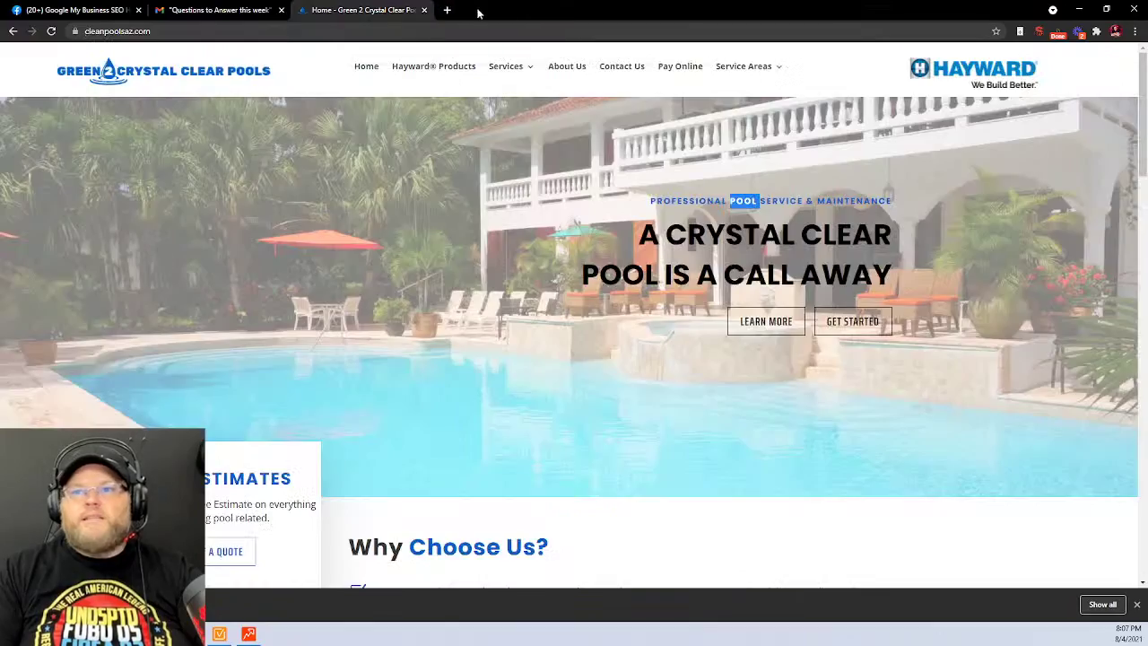
click(424, 10)
click(76, 9)
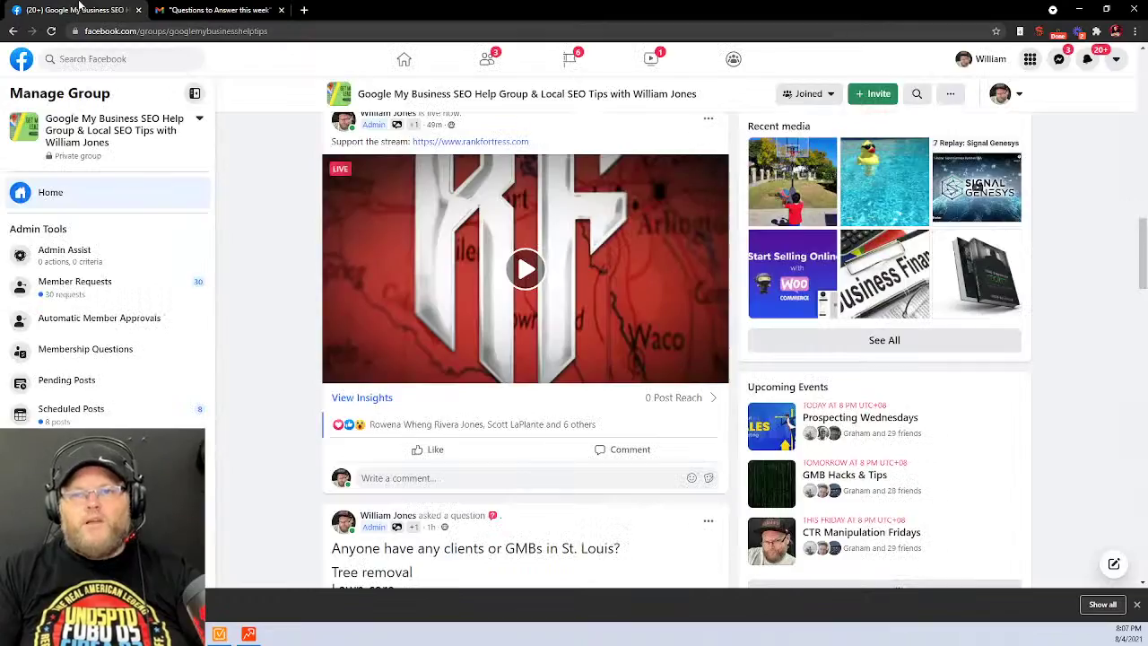
click(25, 60)
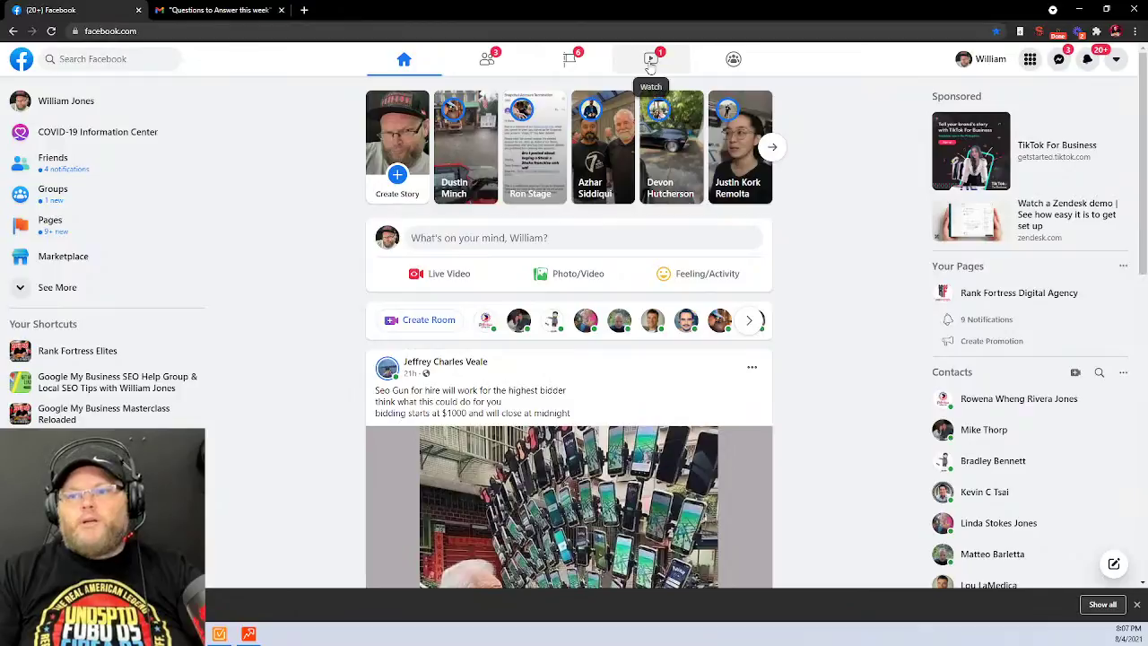
scroll(650, 63, down, 3)
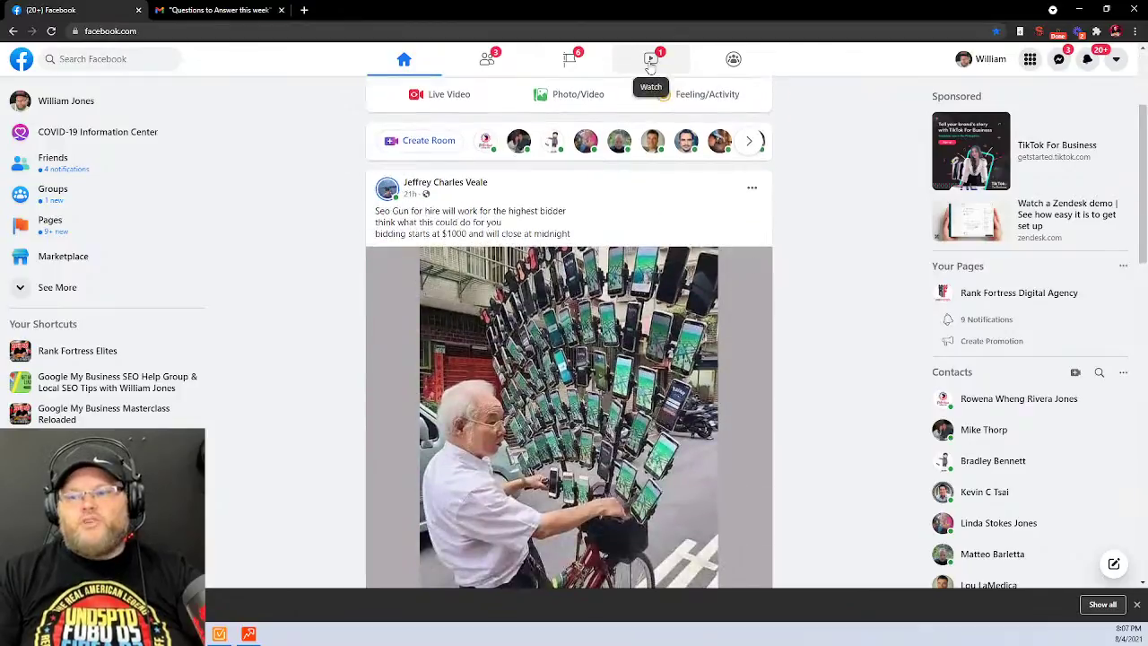
click(86, 58)
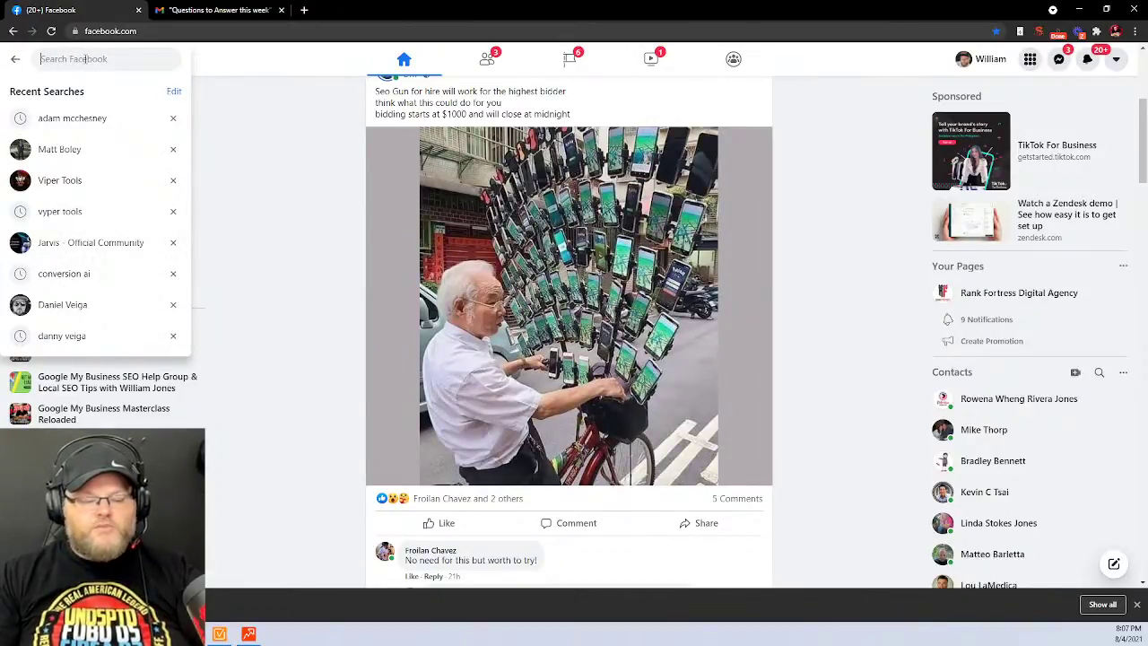
click(199, 101)
click(108, 59)
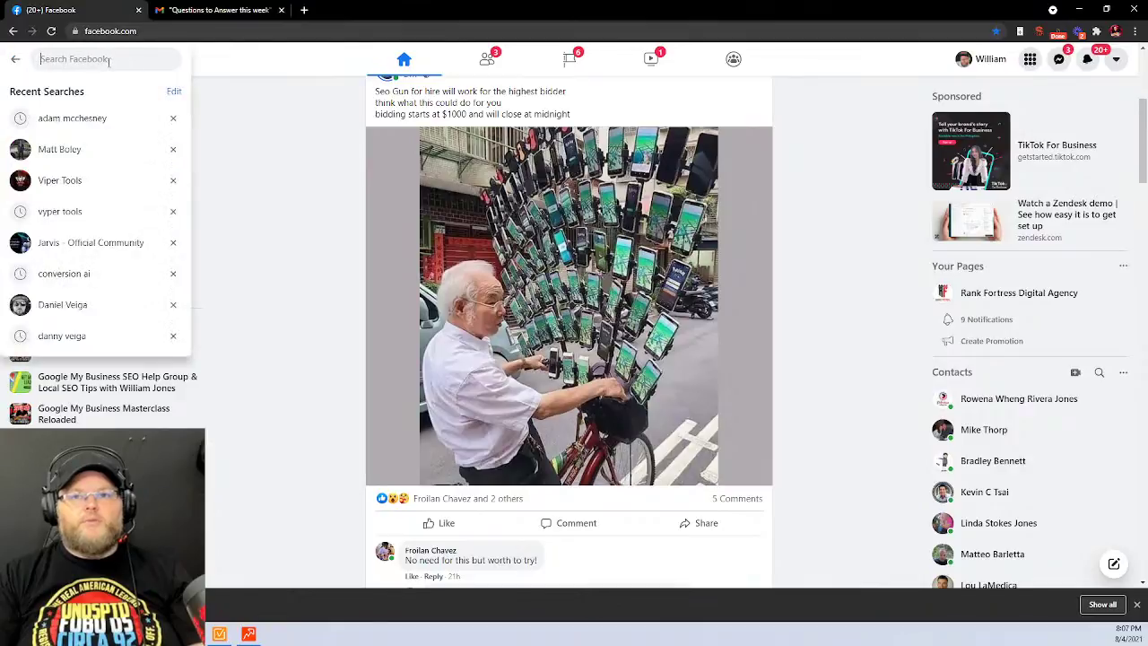
text(roo)
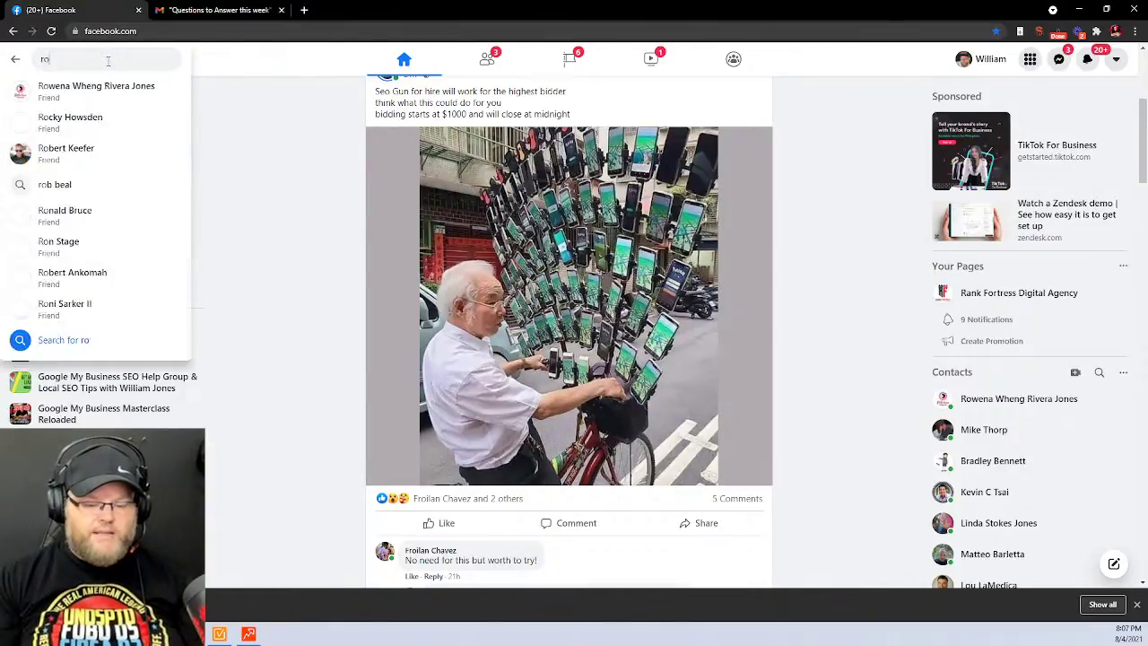
key(BackSpace)
key(BackSpace)
key(BackSpace)
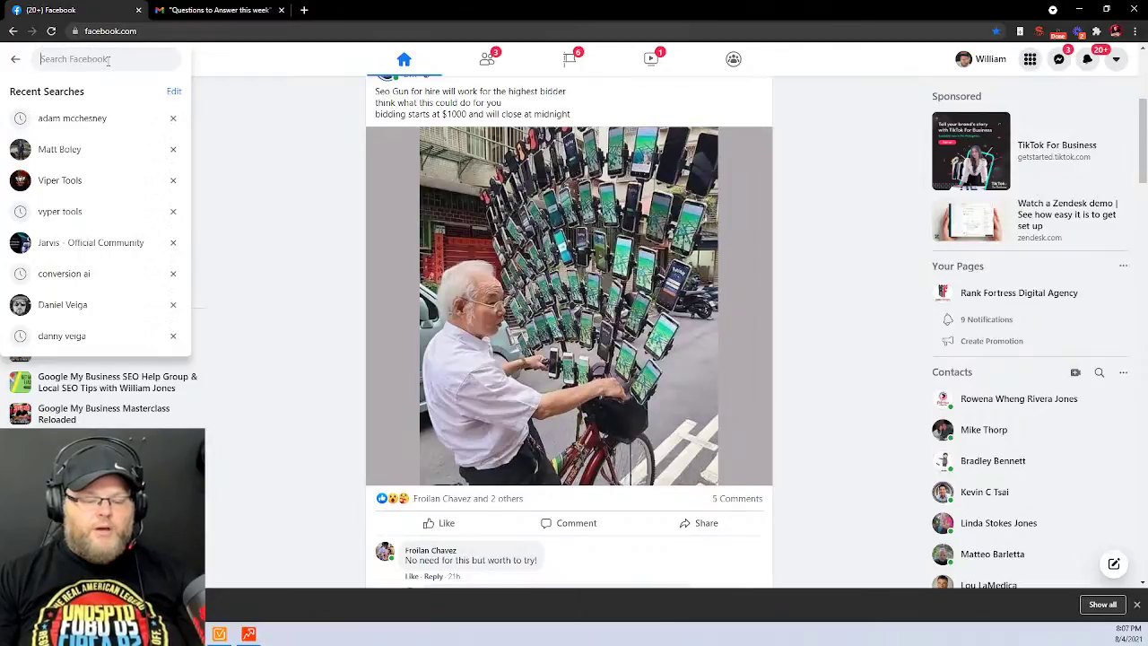
Search Facebook for "swip swap st johns county fl" and filter the results to groups
text(swip sw)
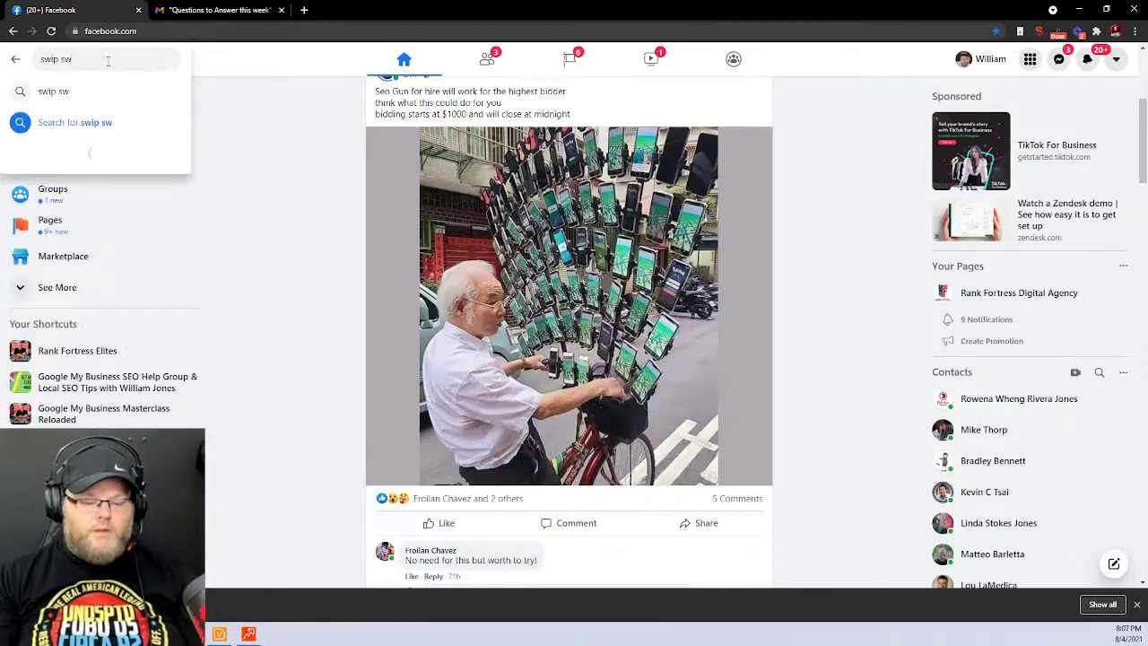
text(ap)
key(Down)
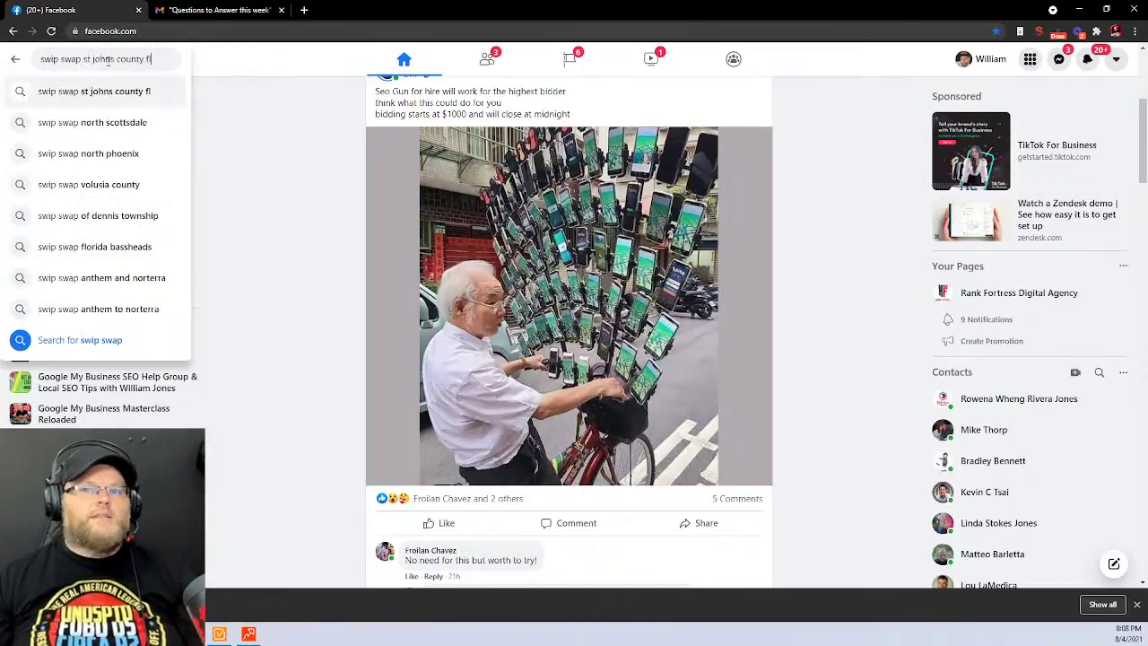
key(Return)
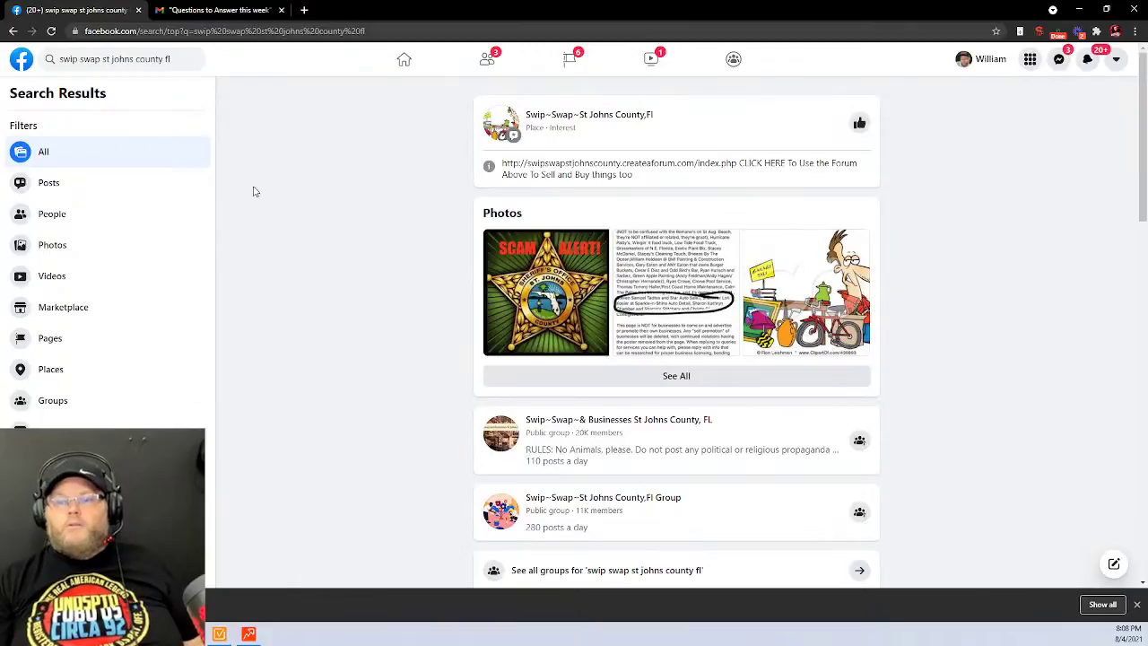
click(61, 401)
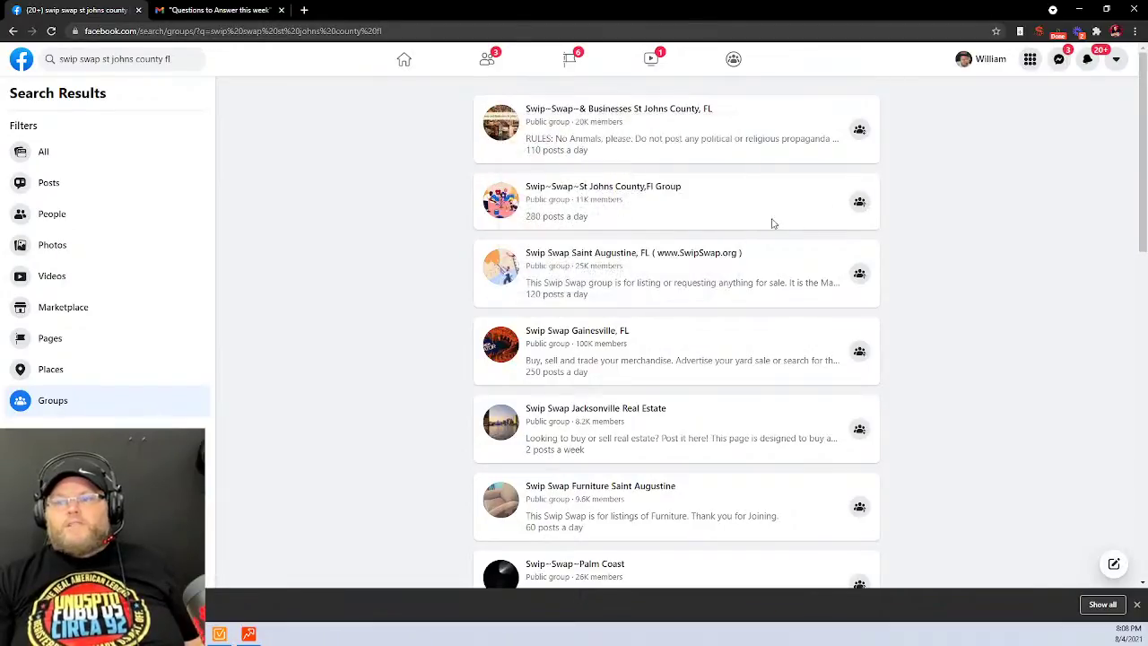
Open the "Swip Swap Saint Augustine, FL" group, join it and look over its listings
mouse_move(593, 257)
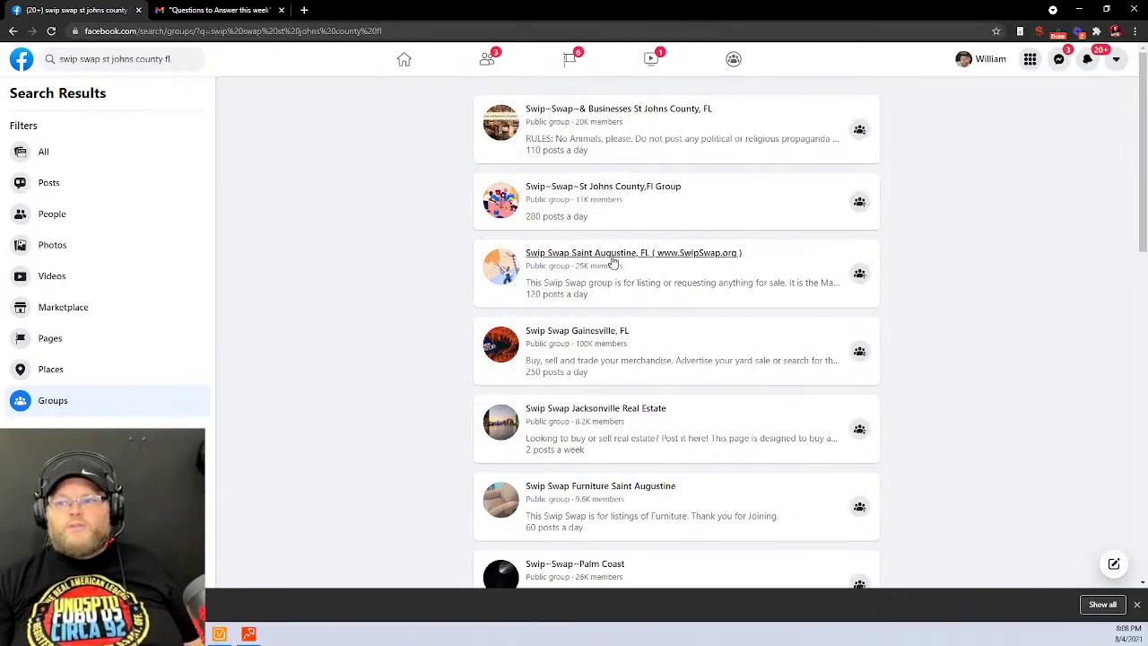
click(614, 254)
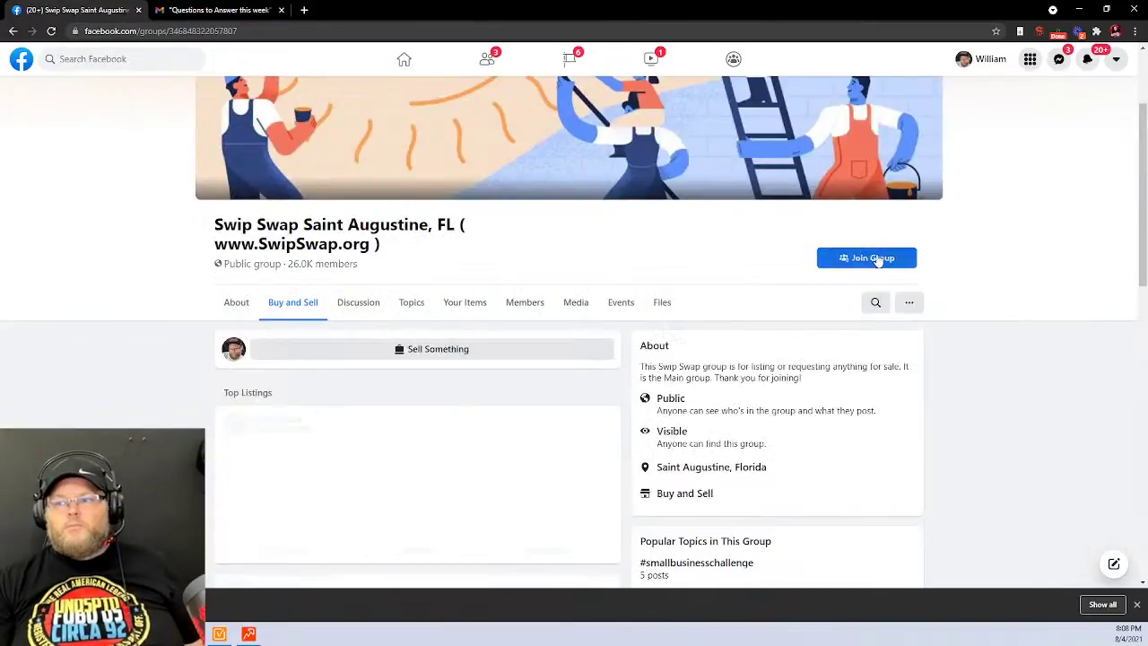
click(878, 259)
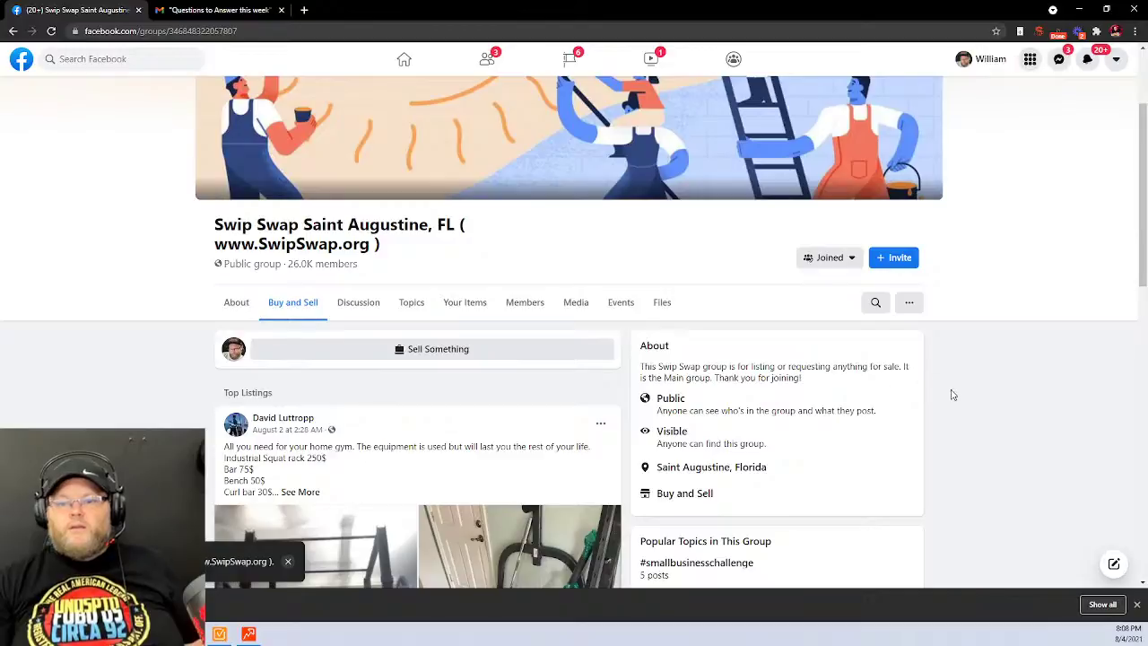
scroll(1013, 431, down, 3)
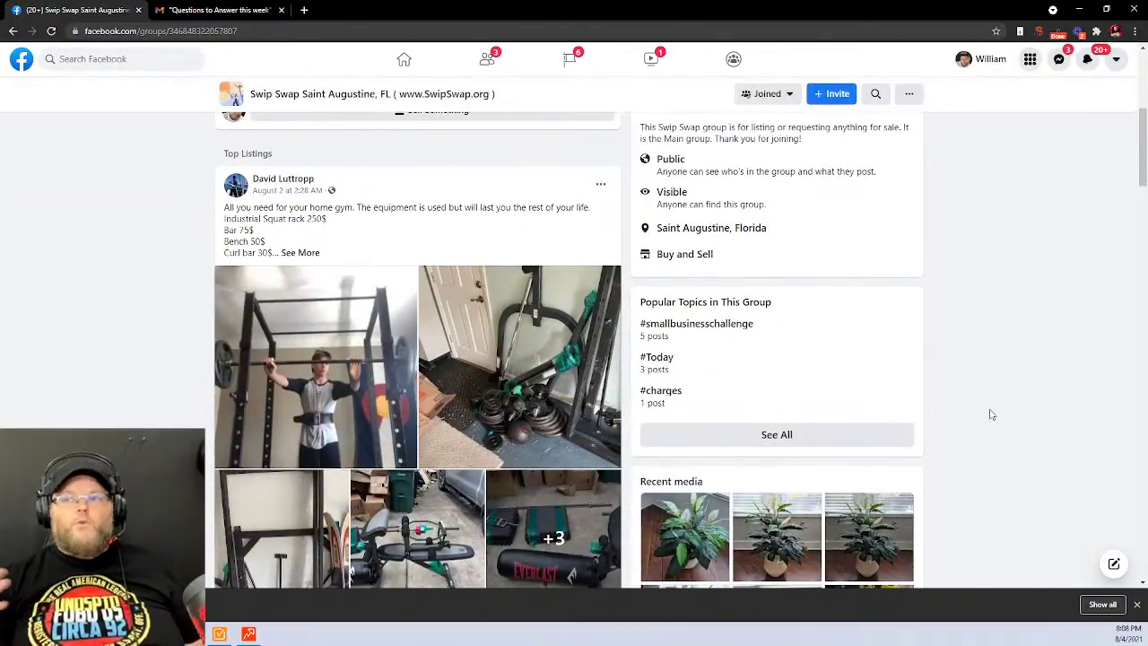
scroll(766, 284, up, 2)
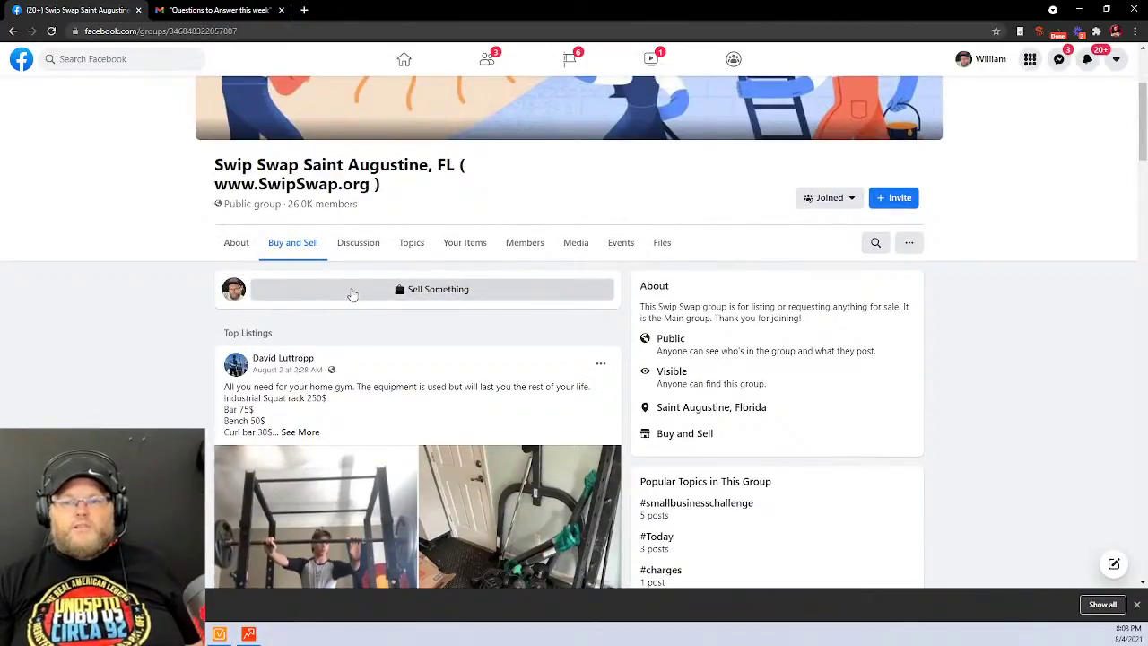
Search the group for "lawn care" and read through the mulch listing's text and photos
click(876, 246)
text(lawn care)
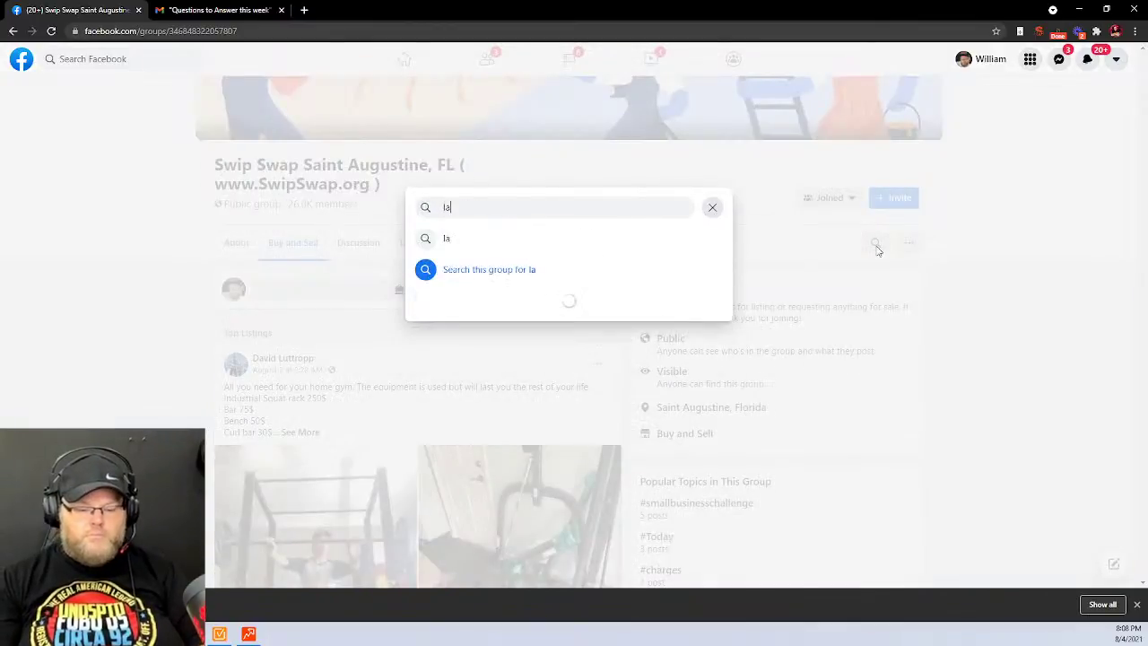
key(Return)
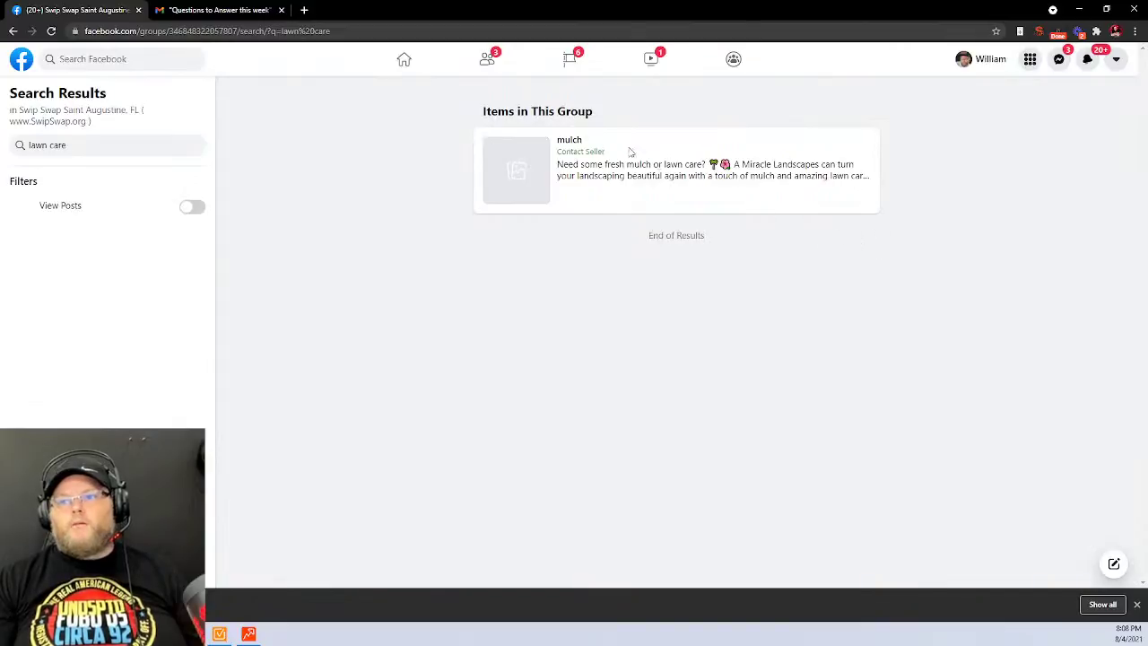
click(520, 172)
scroll(416, 348, down, 5)
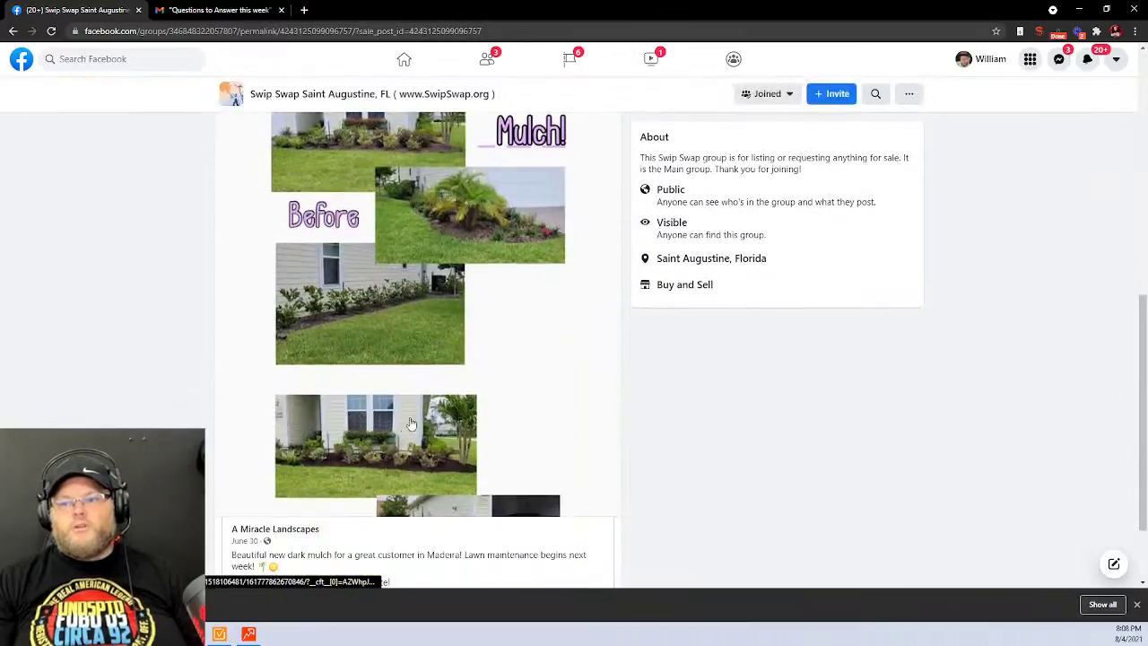
scroll(365, 387, down, 2)
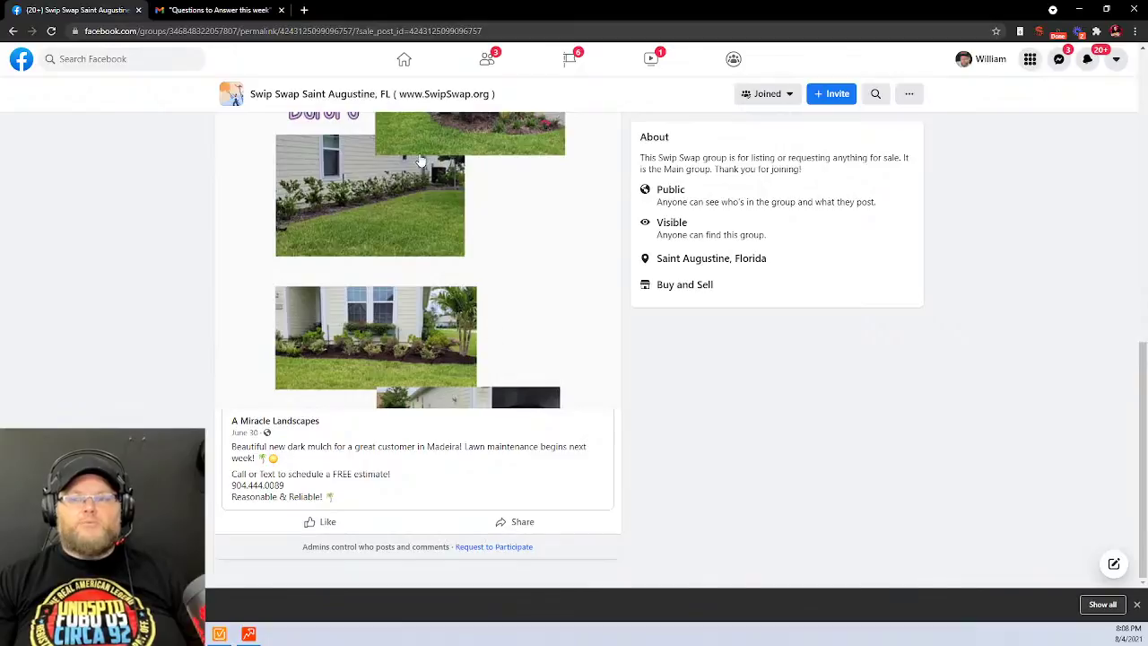
scroll(427, 186, up, 1)
scroll(427, 185, up, 2)
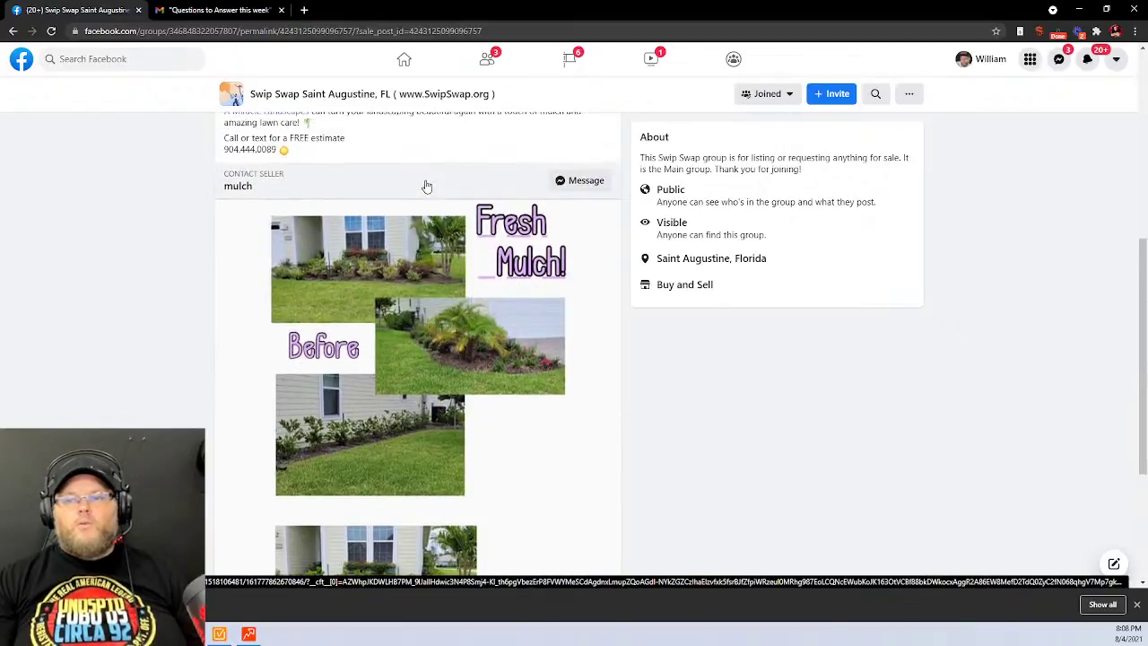
scroll(415, 199, up, 2)
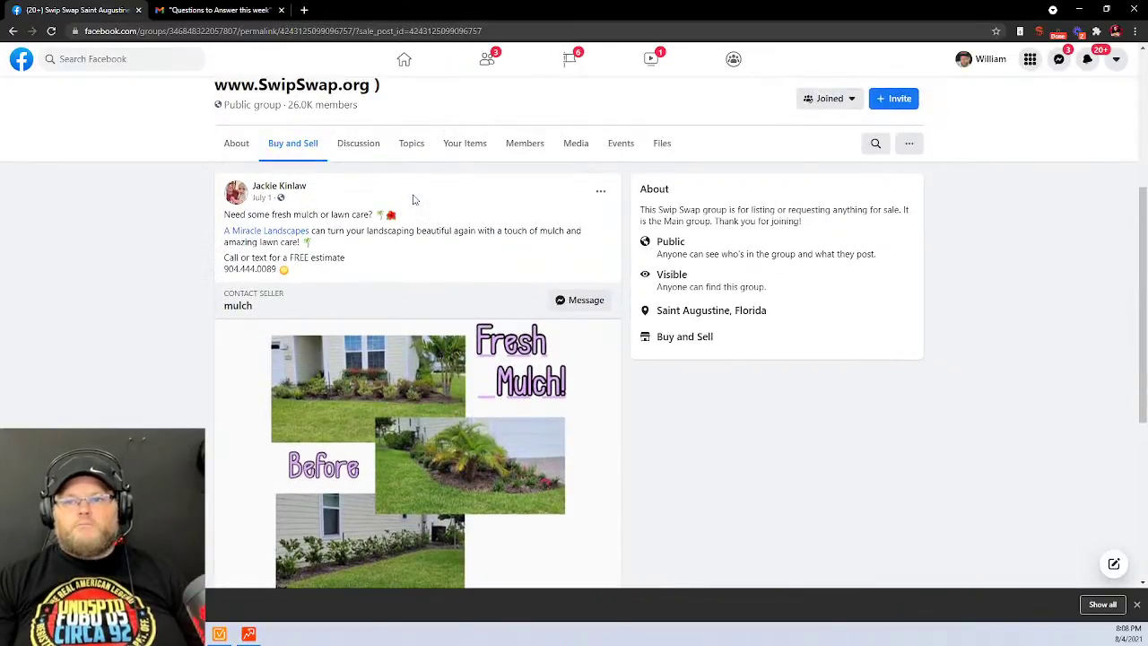
View the A Miracle Landscapes page linked in the listing, and return to the Facebook home feed
click(301, 232)
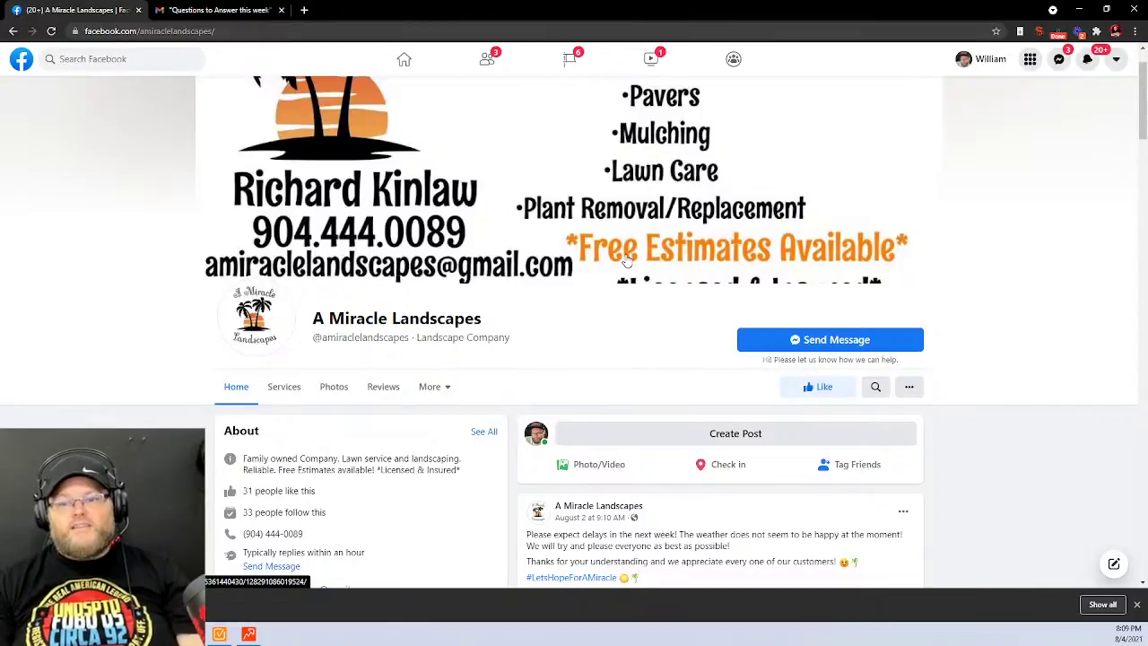
click(22, 63)
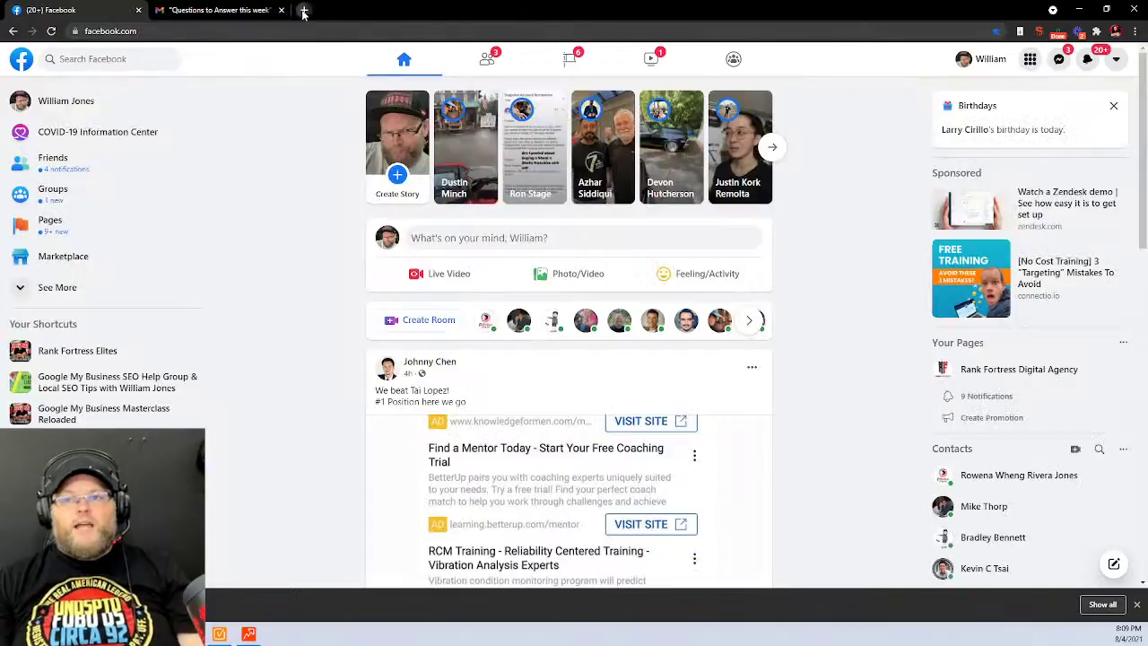
Search Google for "facebook ads library" in a new tab and open Facebook's Ad Library page
click(303, 9)
click(435, 352)
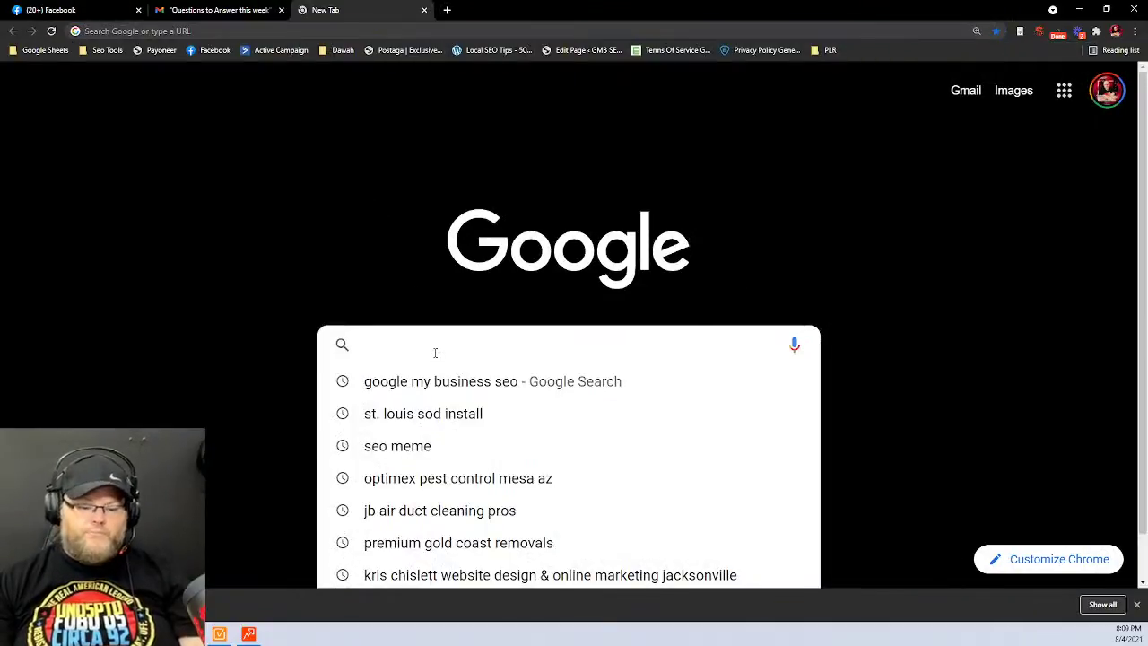
text(facebook ad)
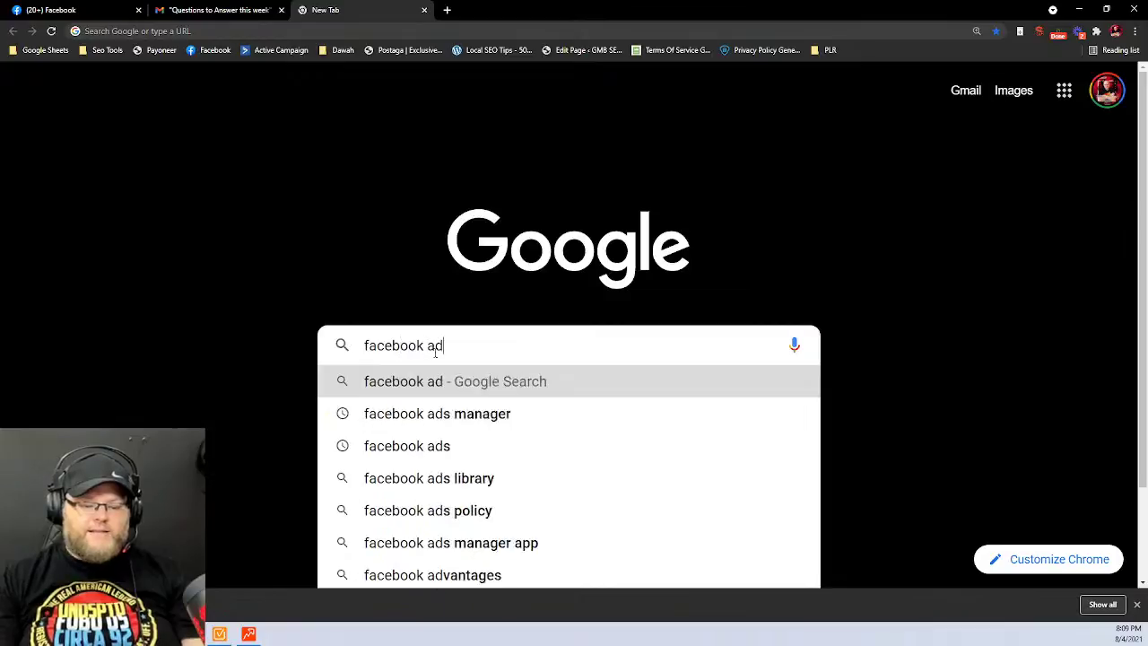
text(s library)
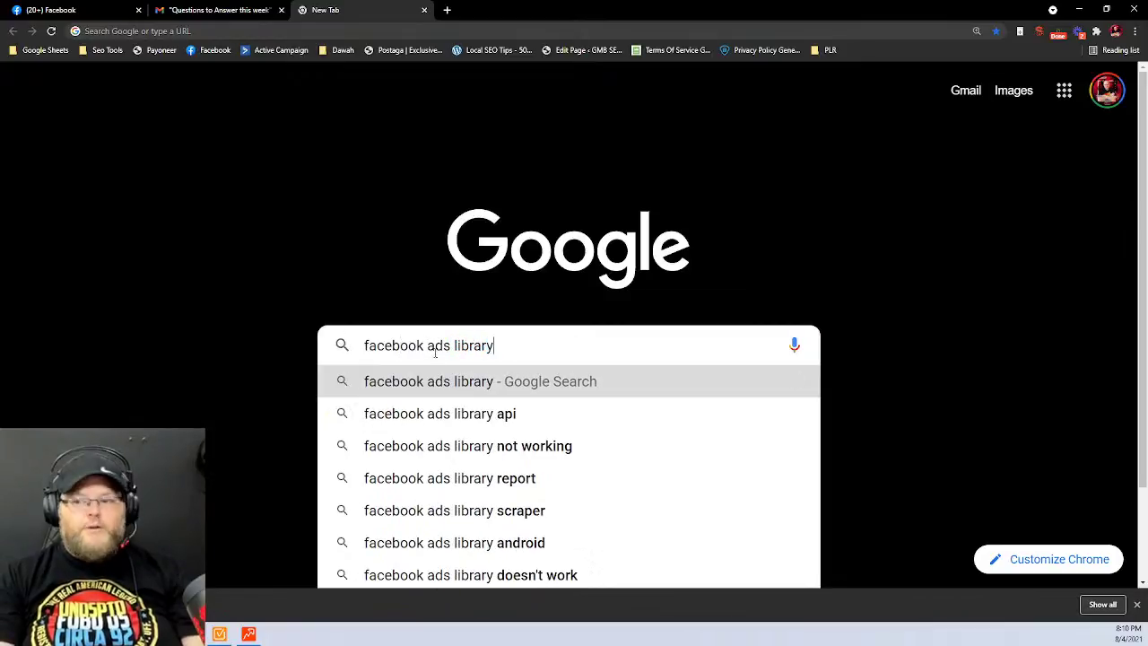
key(Return)
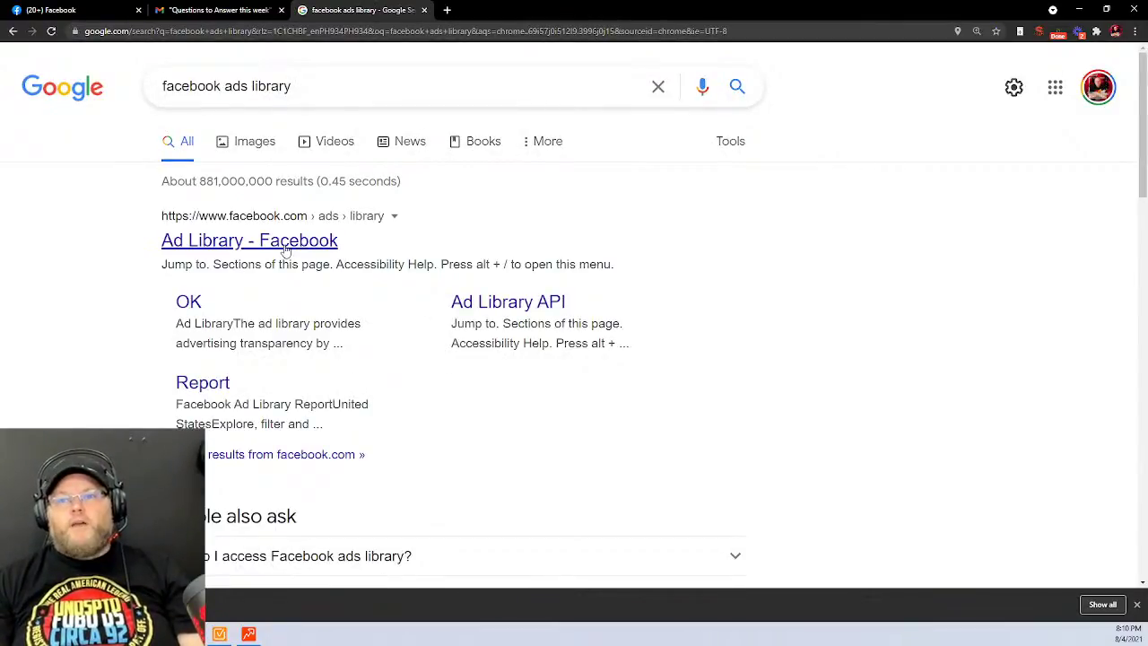
click(284, 245)
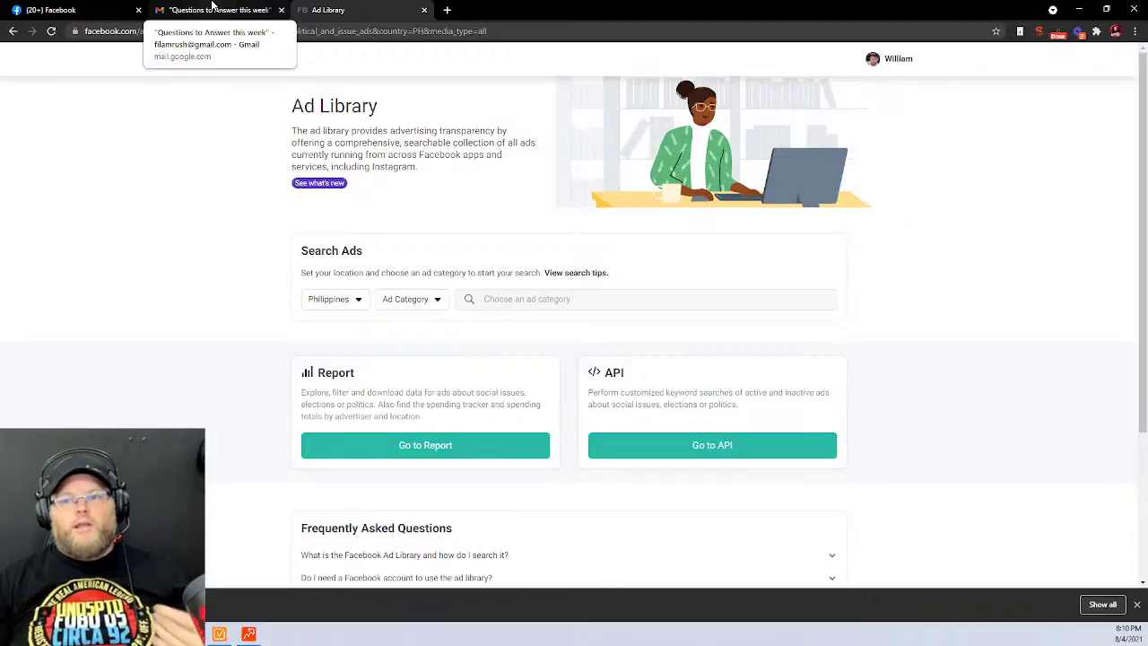
Set the ad search country to United States and the ad category to All Ads
click(354, 303)
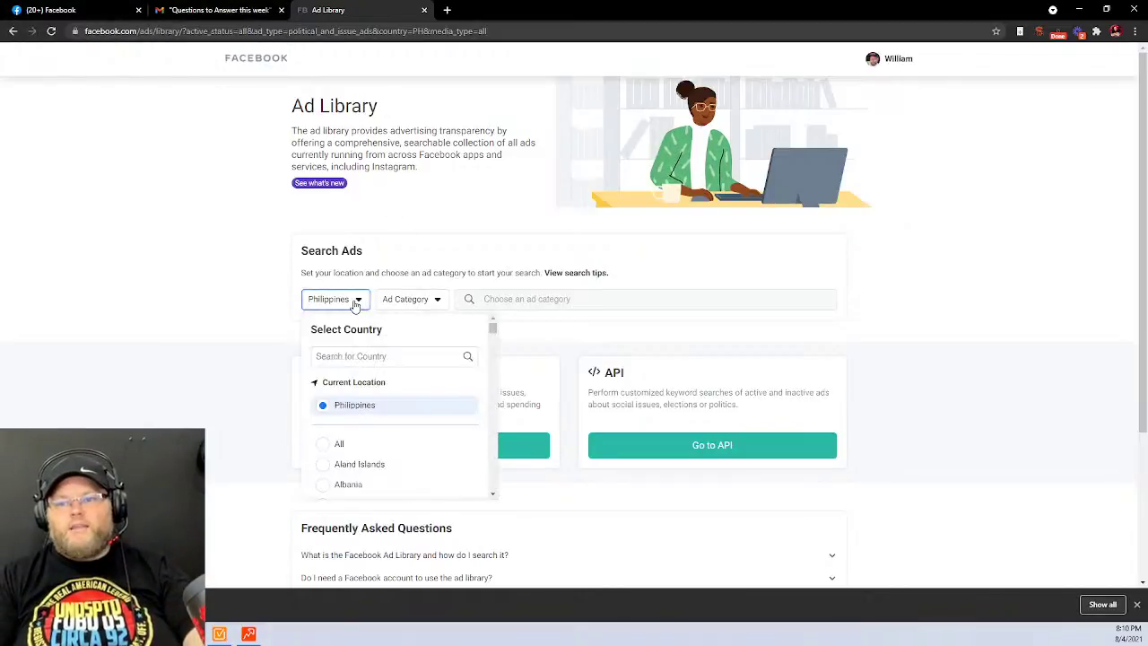
click(351, 357)
text(united)
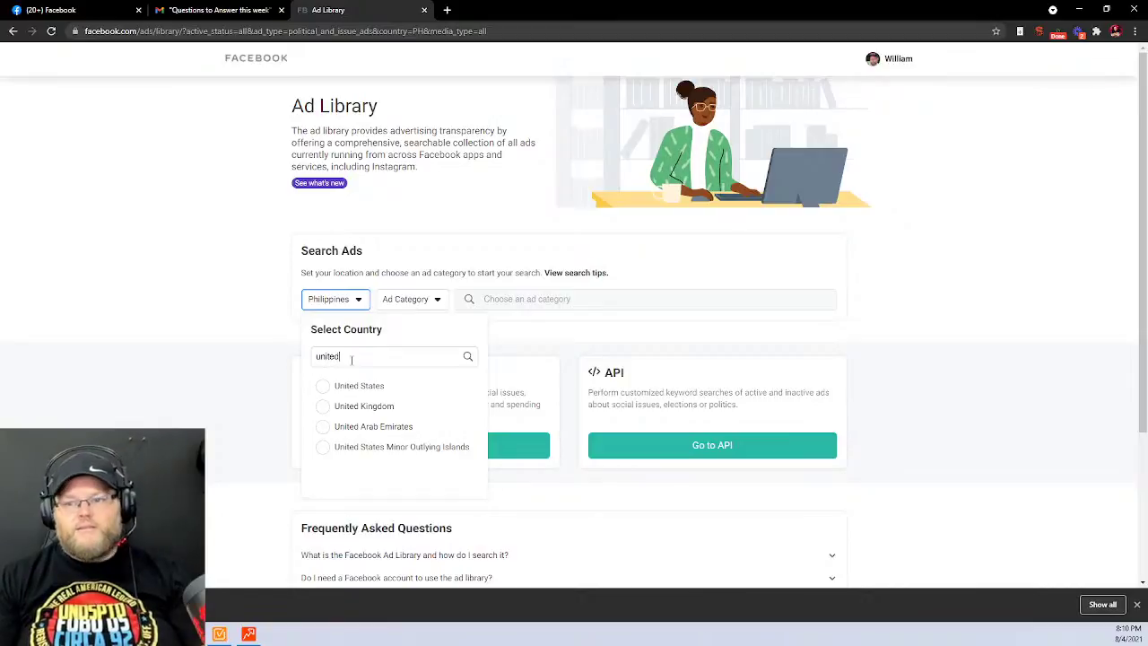
click(351, 386)
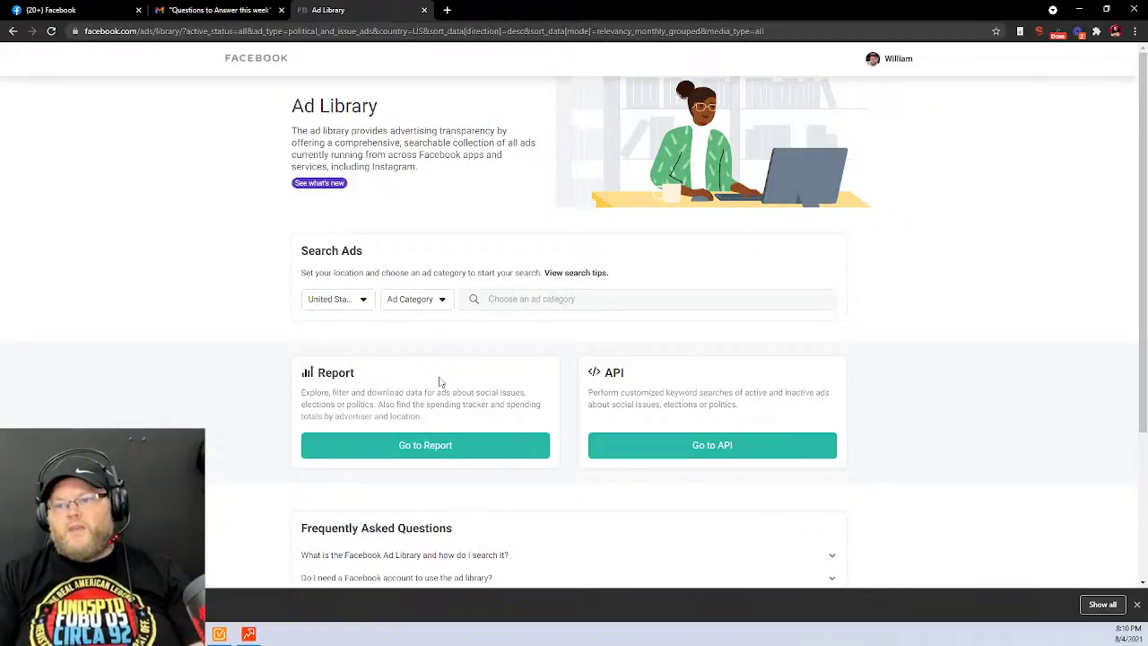
click(441, 304)
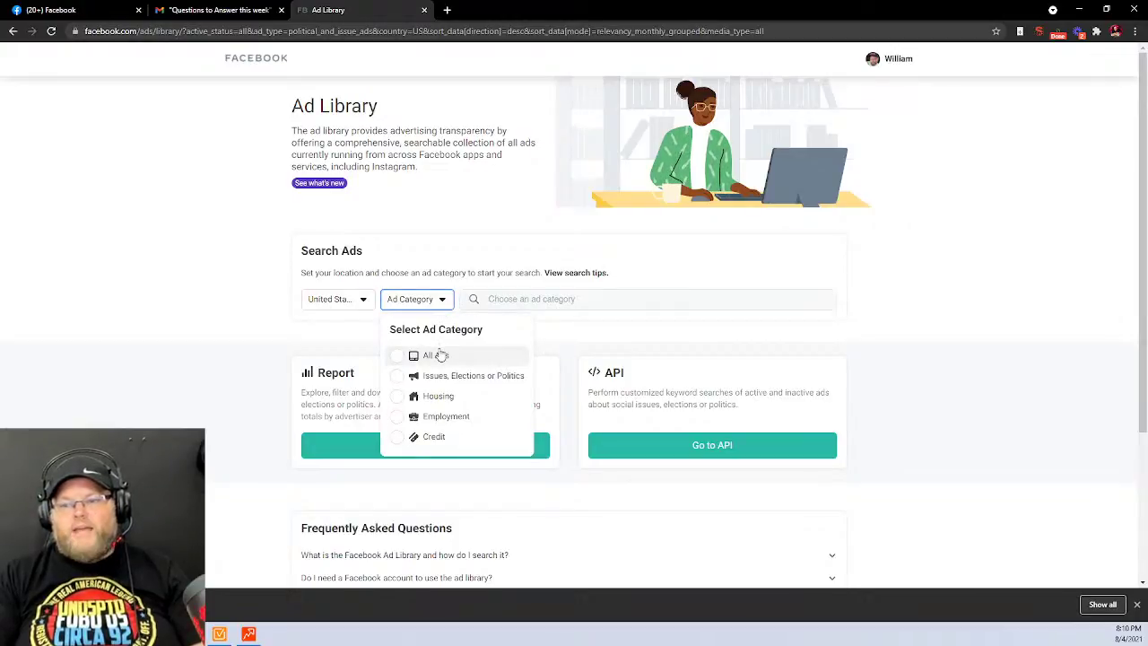
click(435, 356)
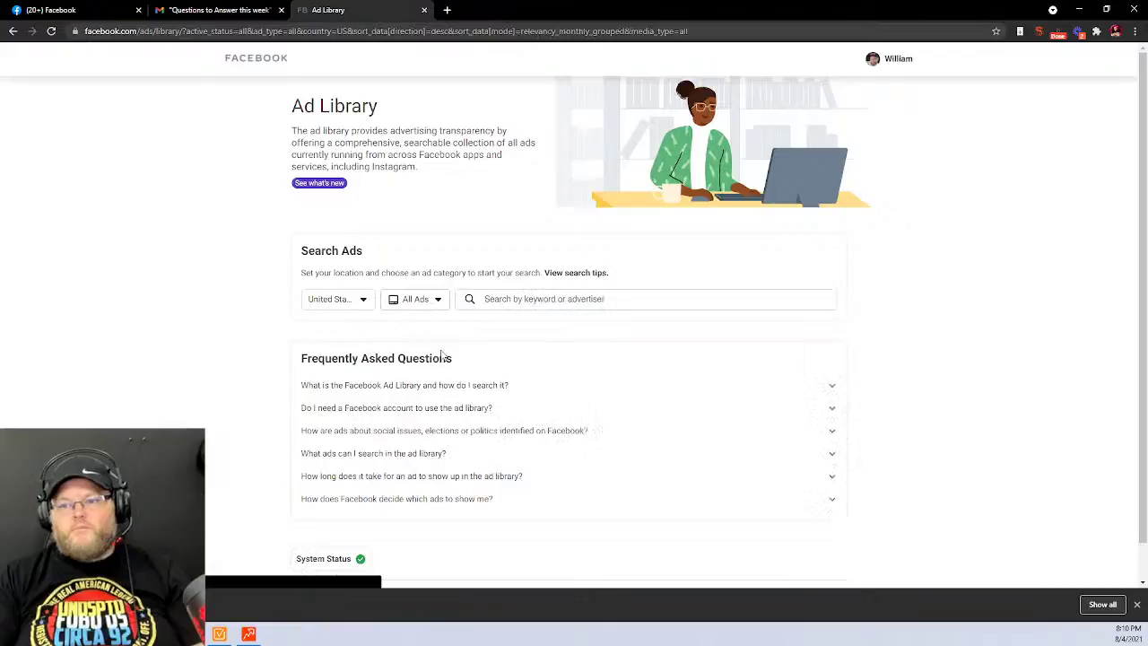
Search the Ad Library for "roofer", dismiss the filters tip and look over the first ads
click(540, 298)
text(roofer)
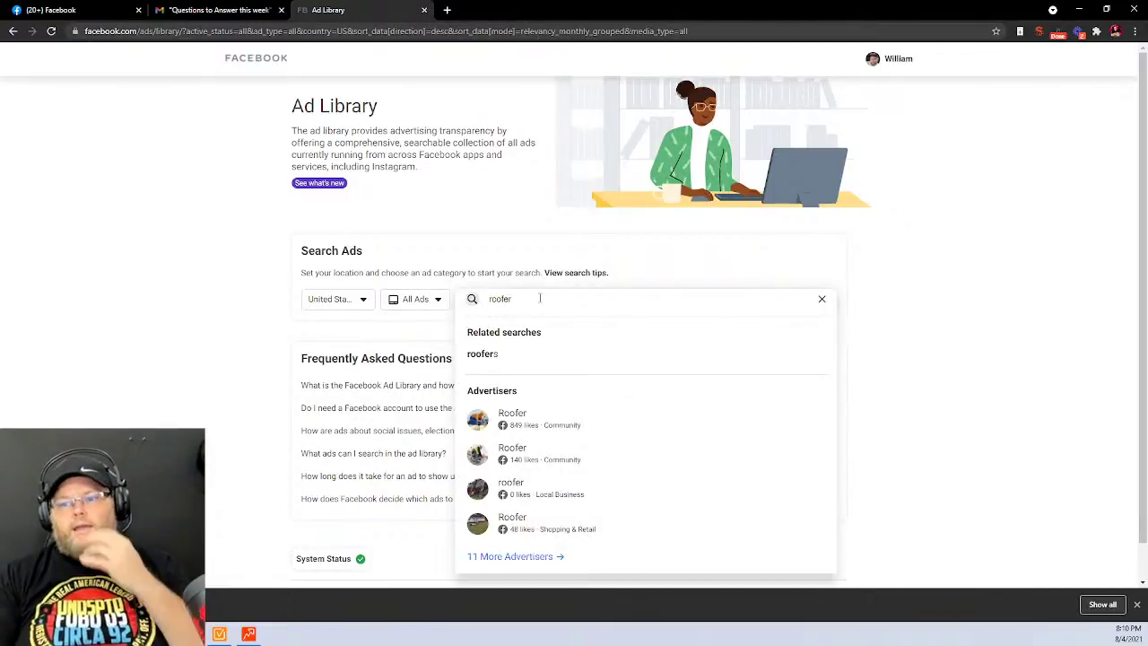
key(Return)
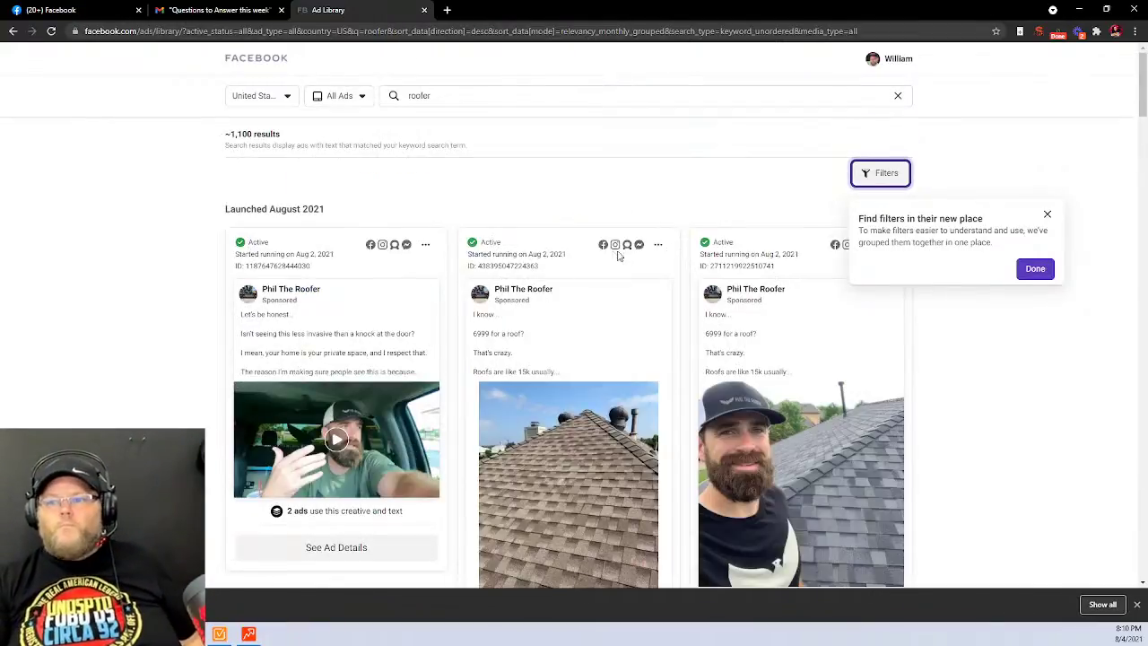
click(1034, 270)
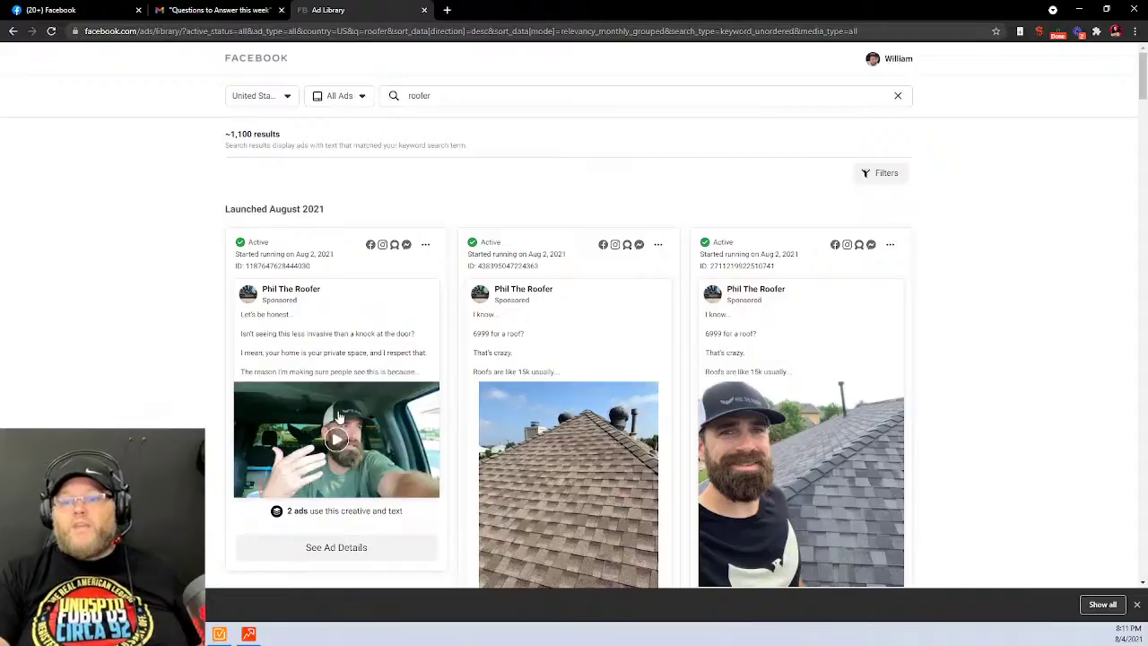
scroll(338, 424, down, 1)
scroll(338, 424, down, 3)
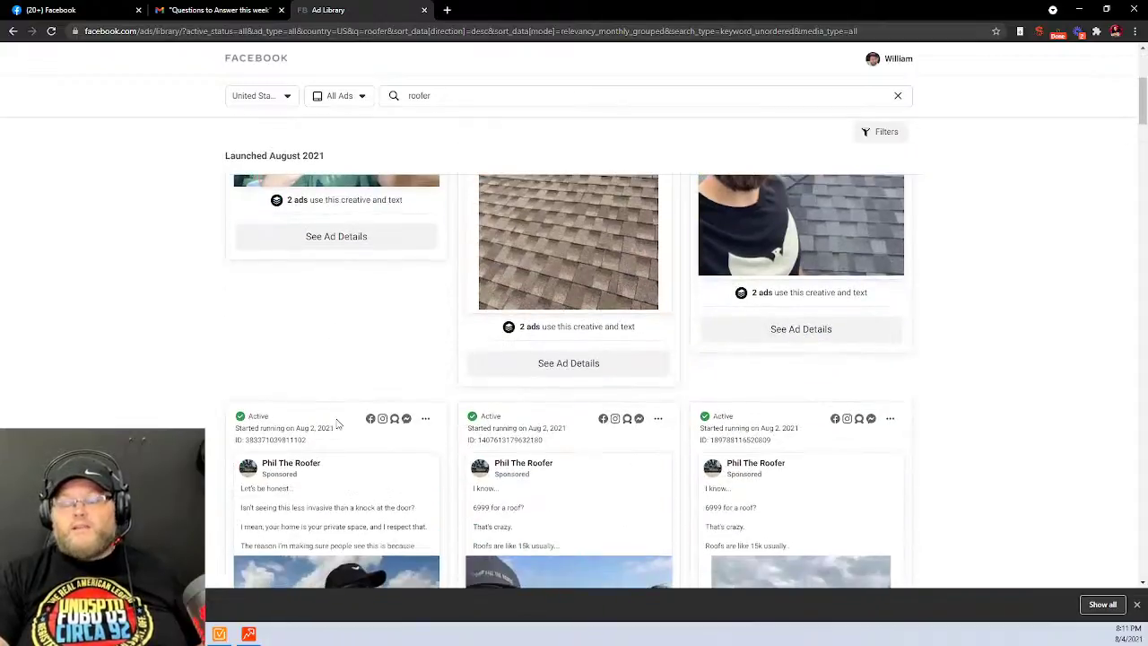
scroll(306, 335, up, 5)
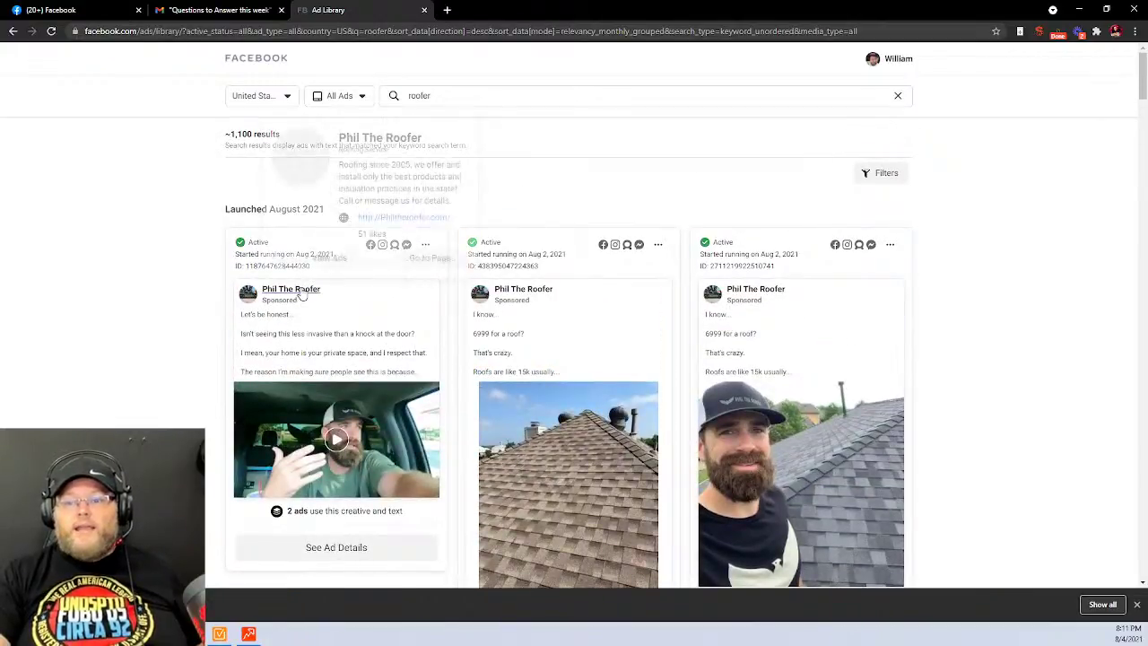
Open the Phil The Roofer website from the advertiser's details and accept its cookies
right_click(303, 292)
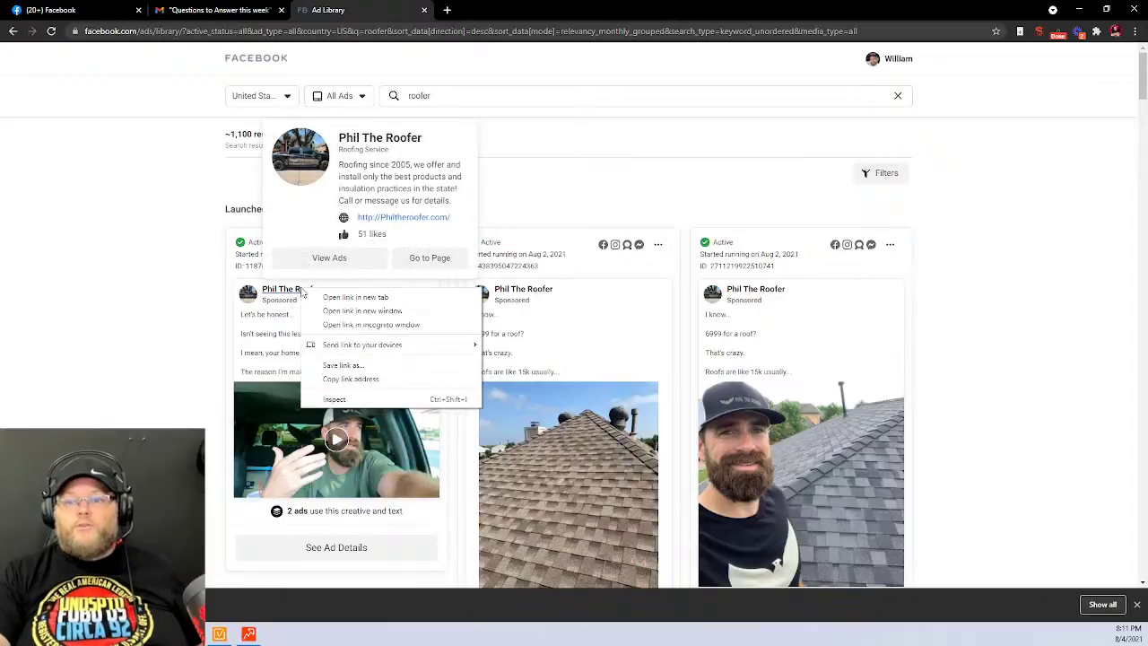
click(397, 220)
click(397, 219)
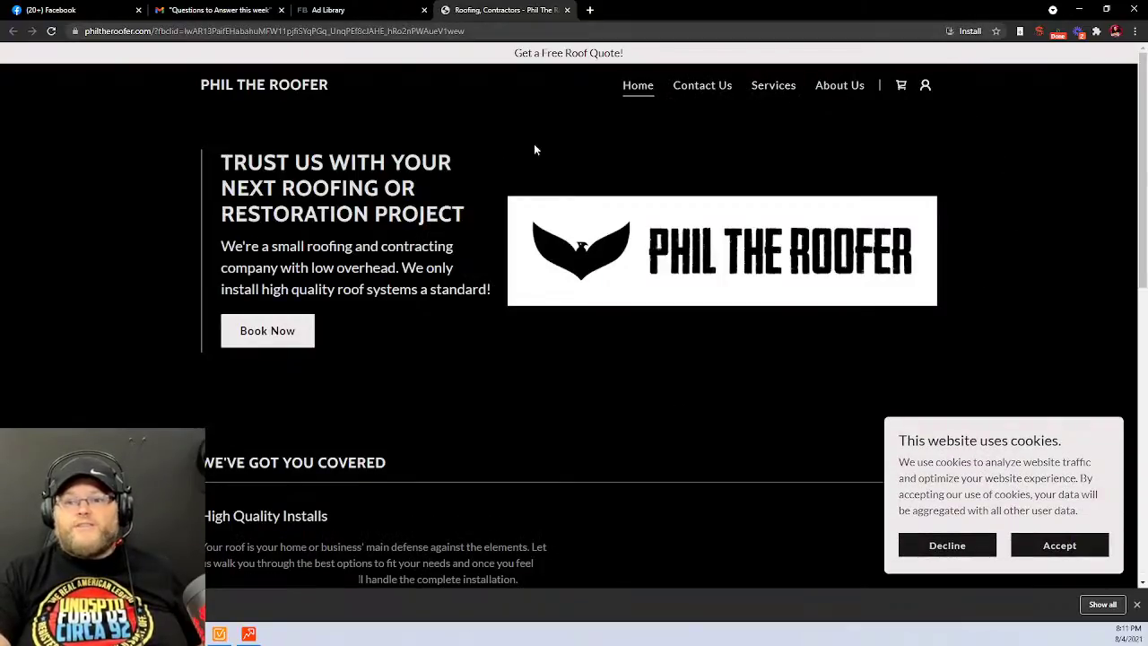
click(1054, 545)
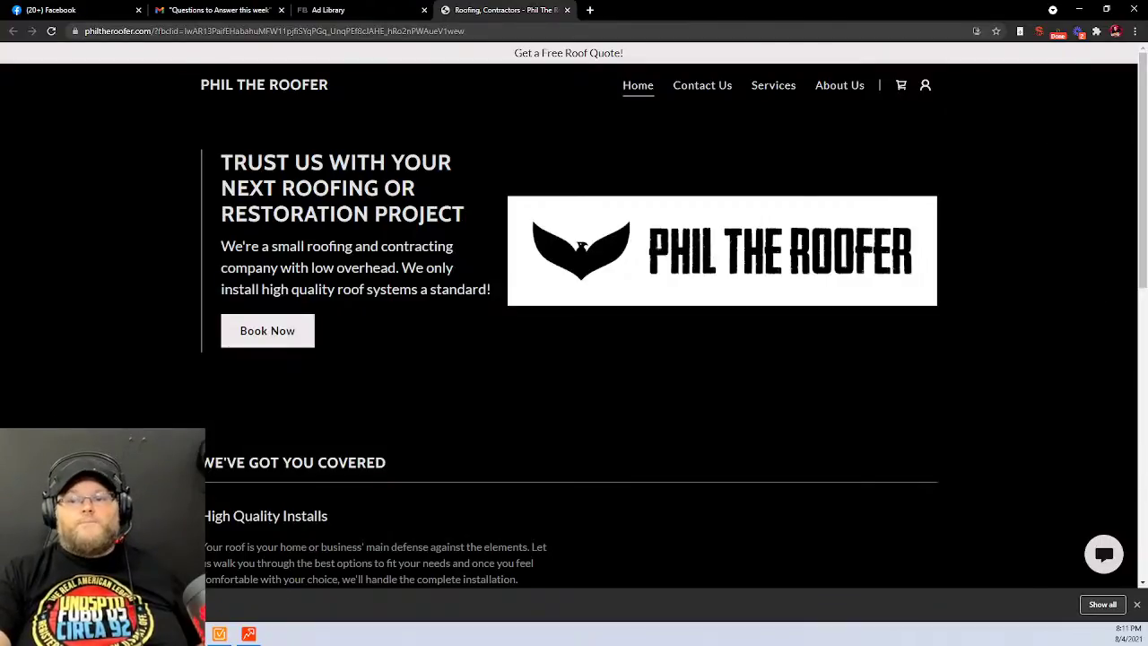
Review the Phil The Roofer homepage from header to footer, reload its home page, and close the site
scroll(388, 544, down, 8)
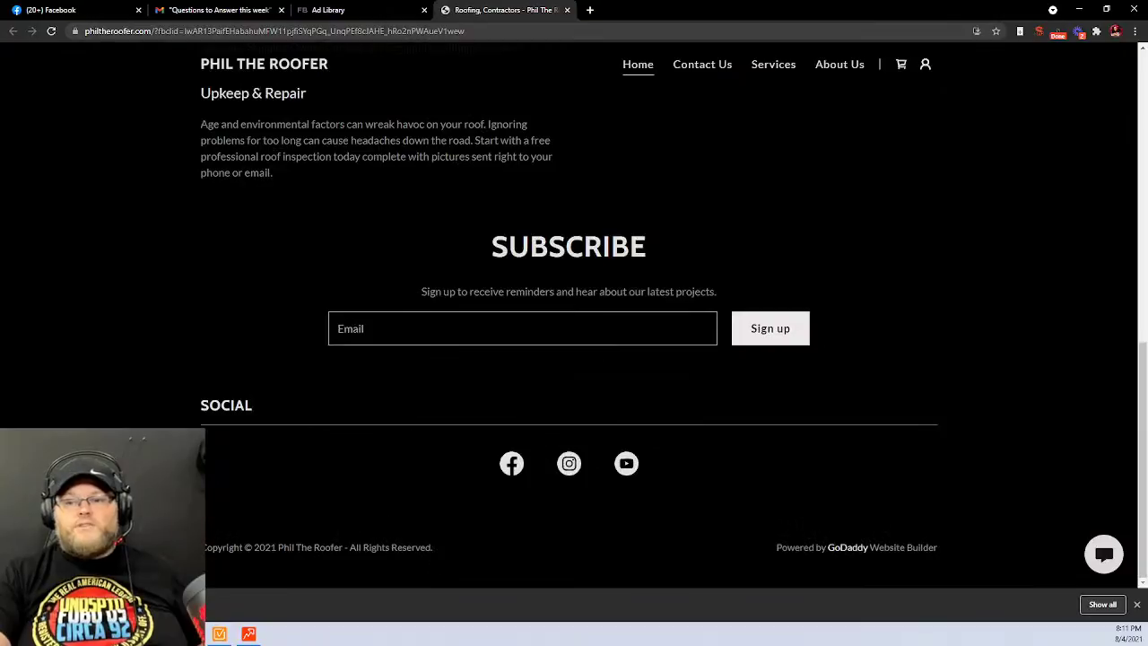
scroll(388, 547, up, 6)
scroll(389, 547, down, 5)
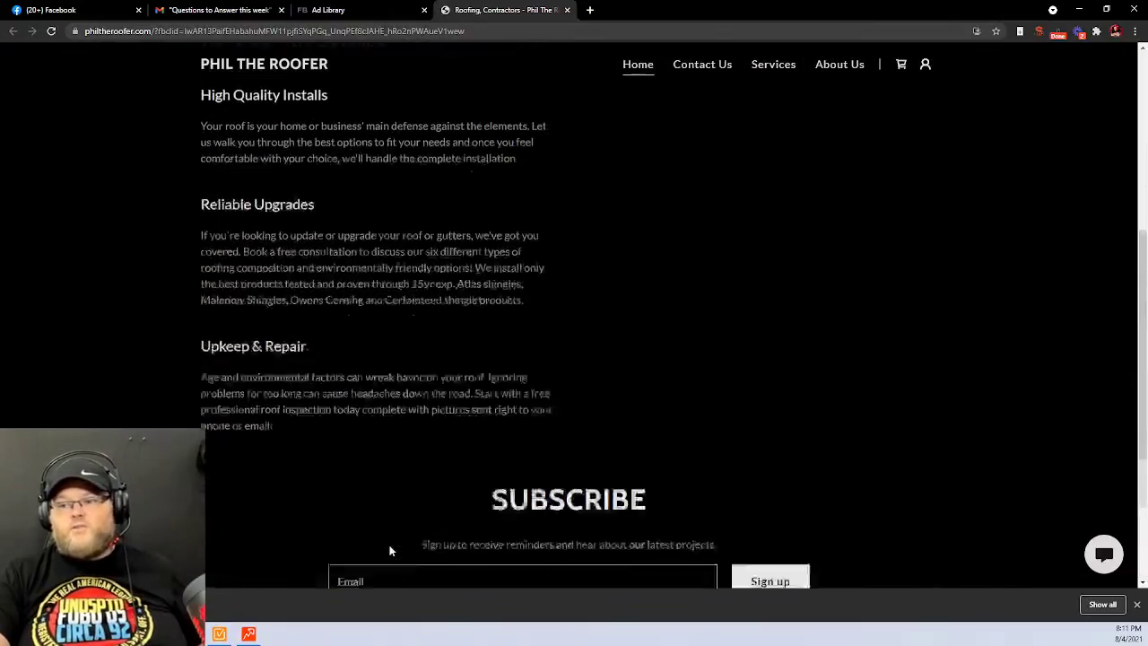
scroll(390, 550, down, 1)
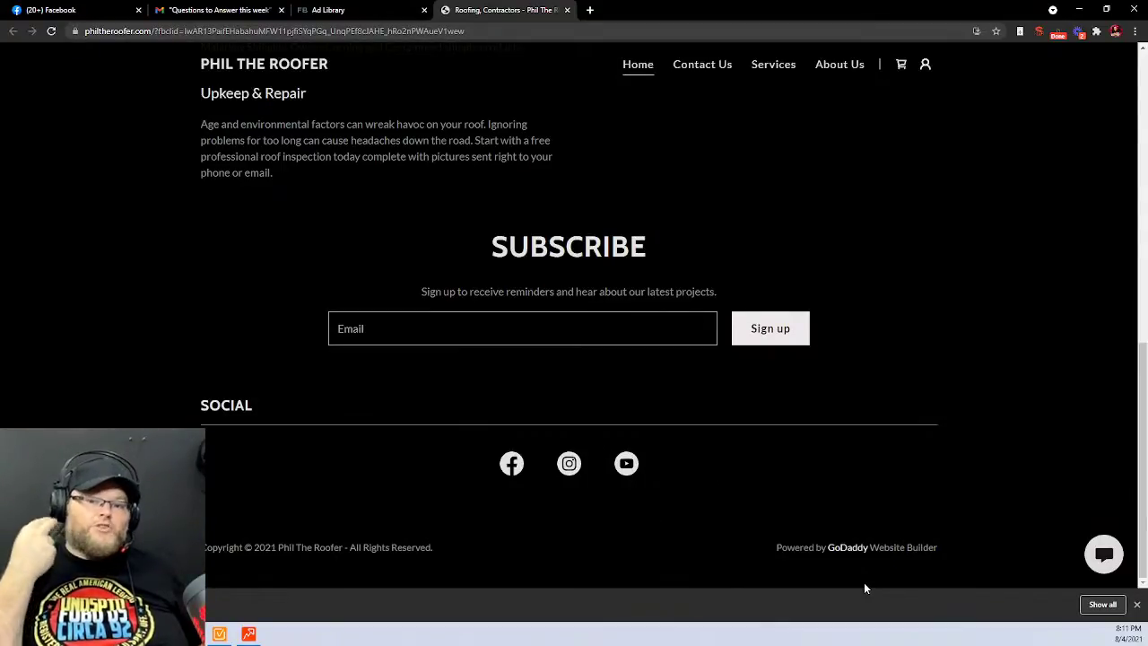
scroll(785, 511, up, 4)
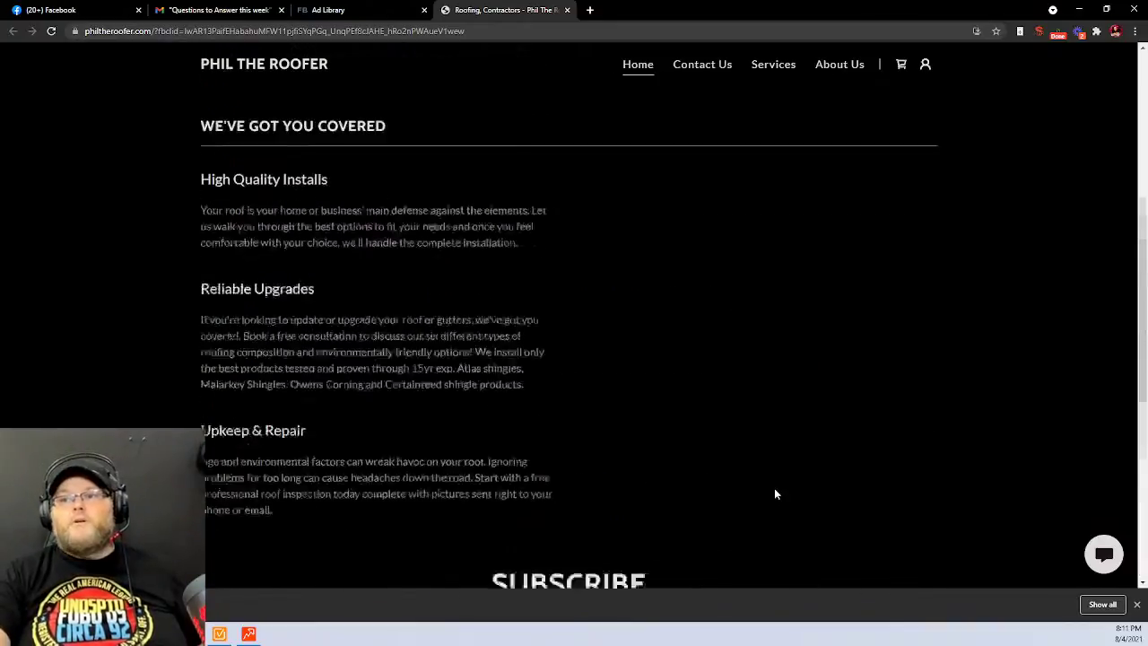
scroll(775, 492, up, 4)
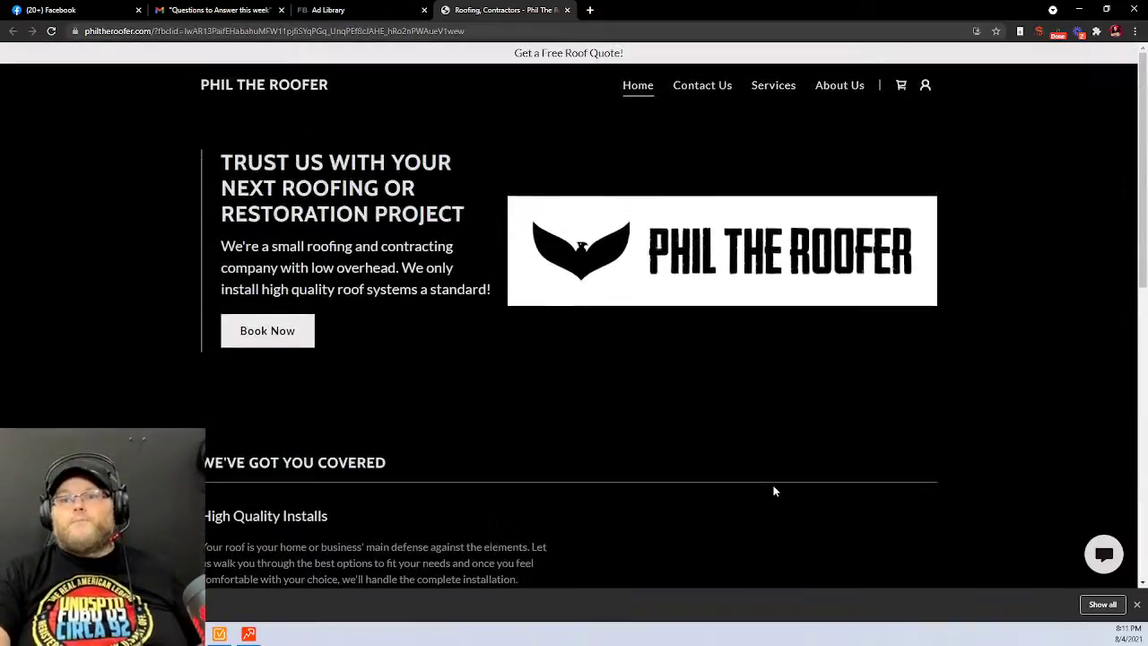
click(297, 93)
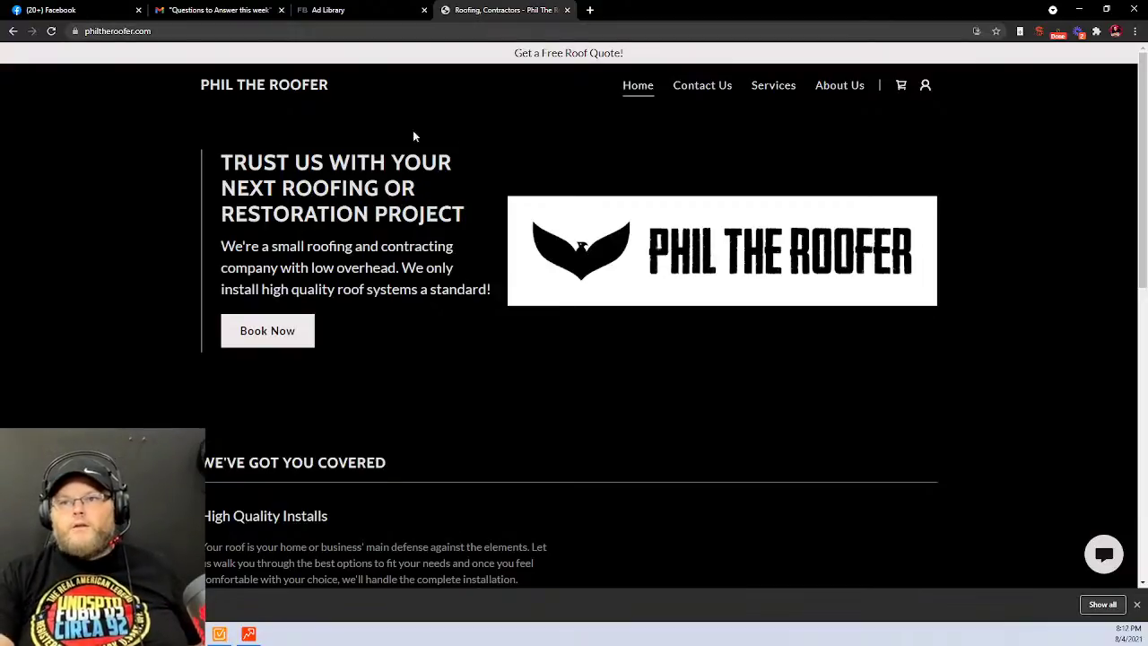
click(567, 10)
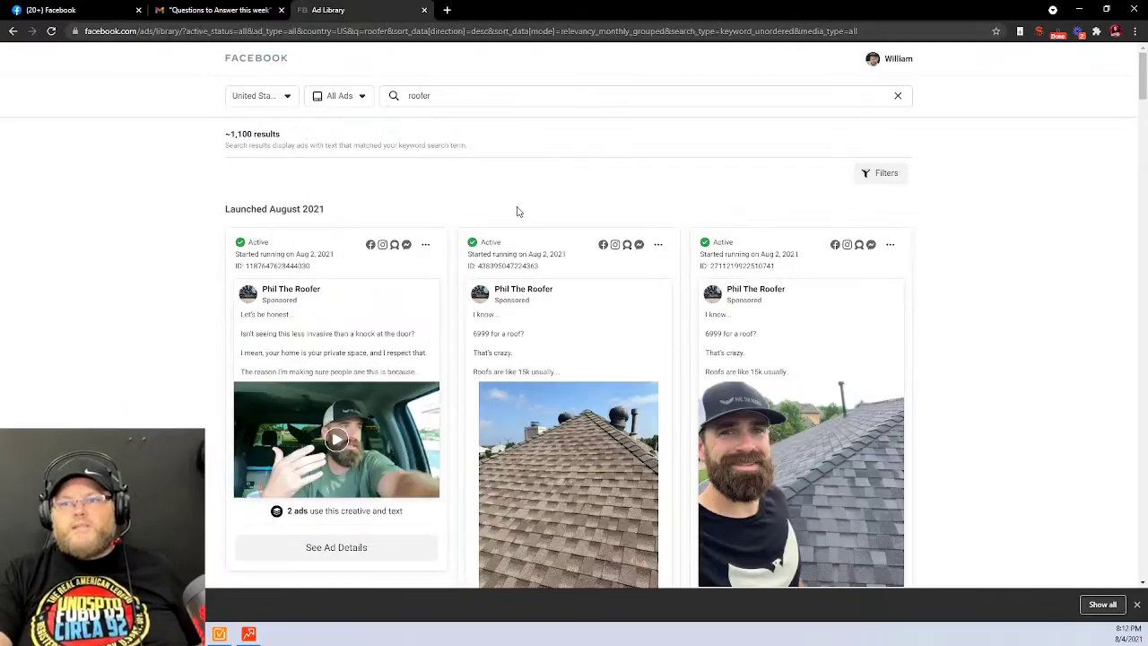
Look through the remaining roofer ads for local roofing companies that are advertising
scroll(556, 296, down, 4)
scroll(619, 381, down, 6)
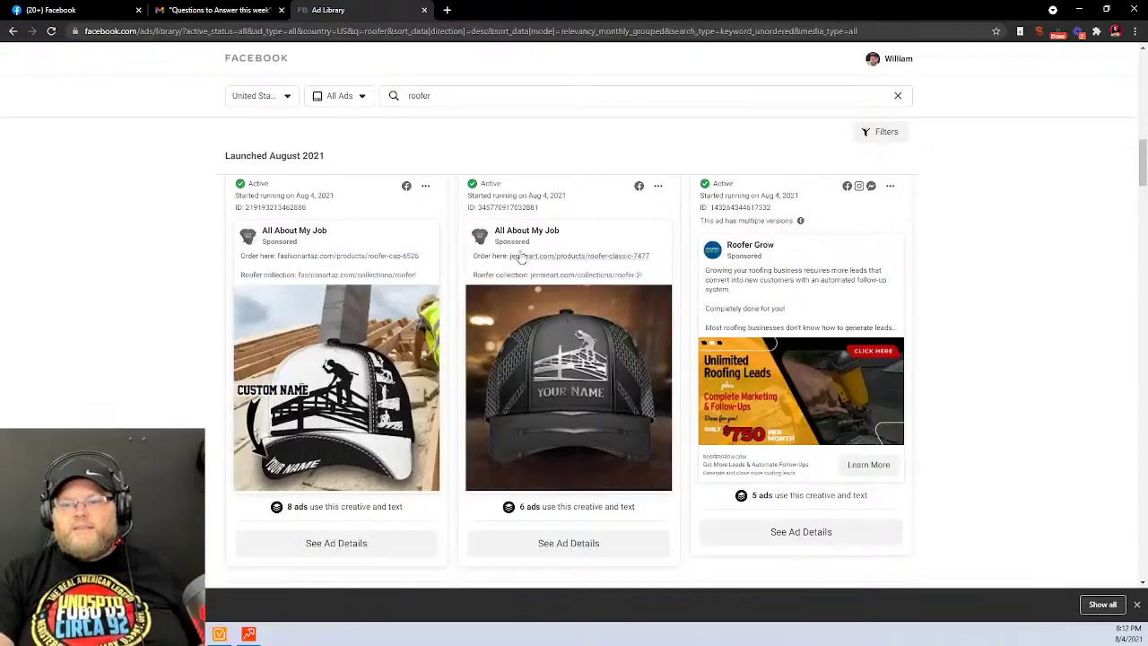
mouse_move(292, 236)
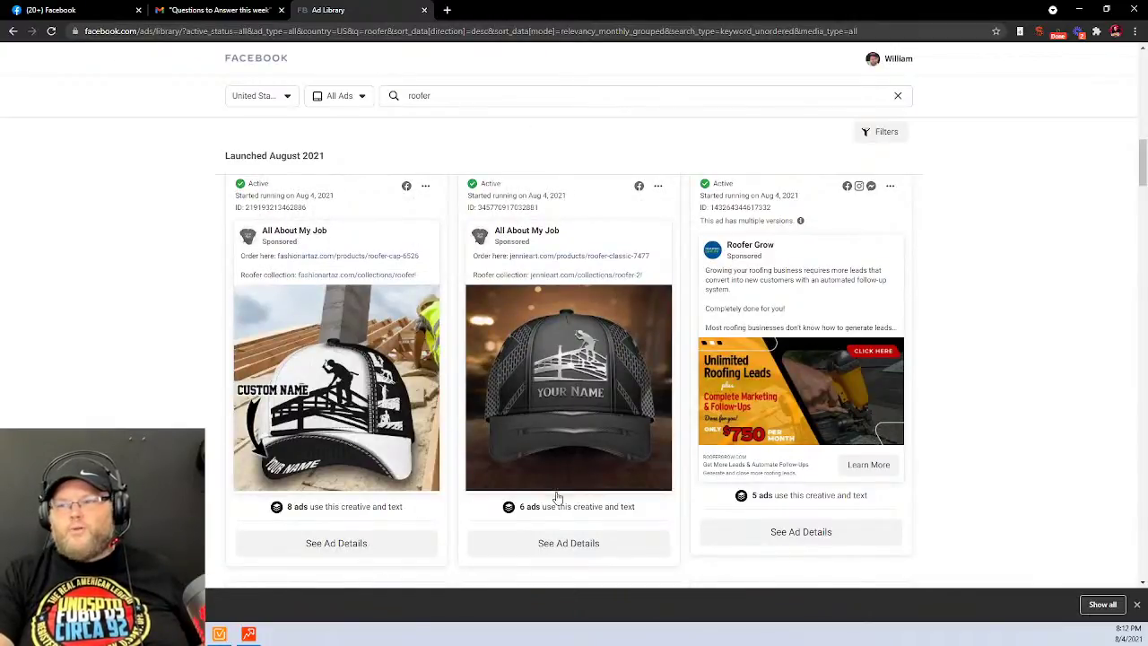
mouse_move(755, 245)
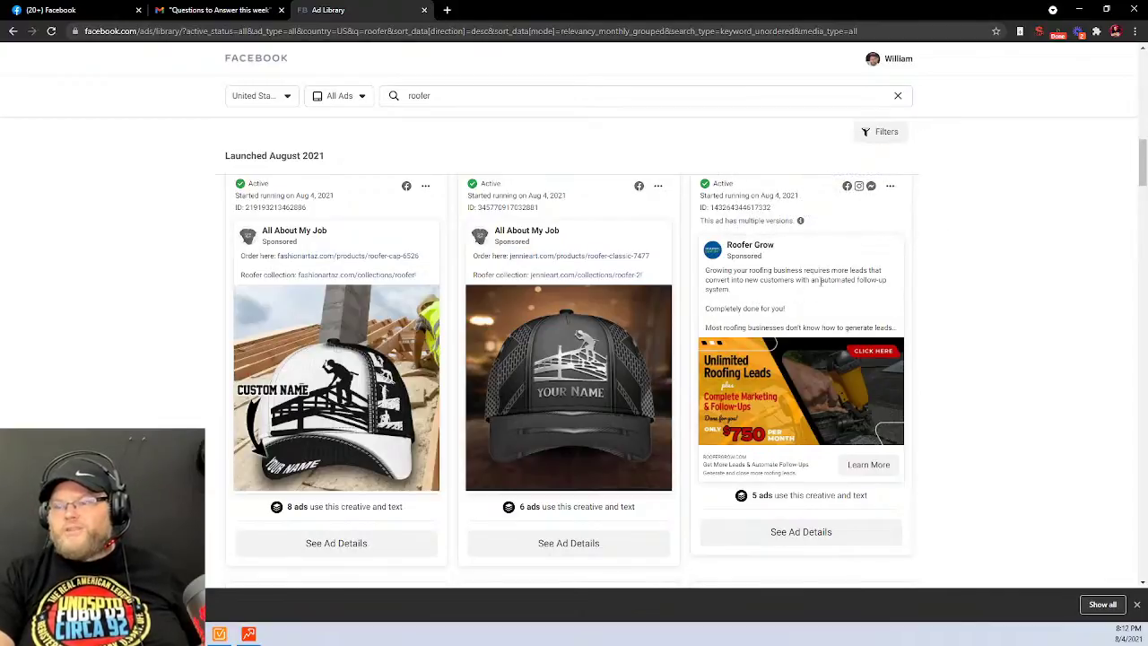
scroll(729, 397, down, 1)
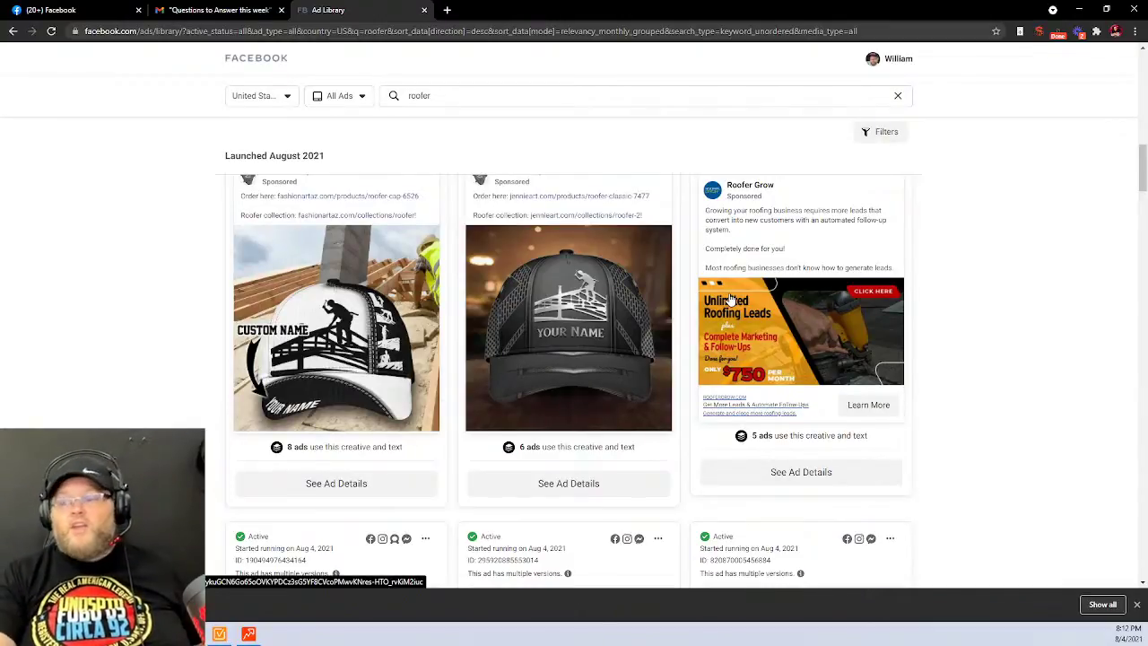
scroll(731, 301, down, 4)
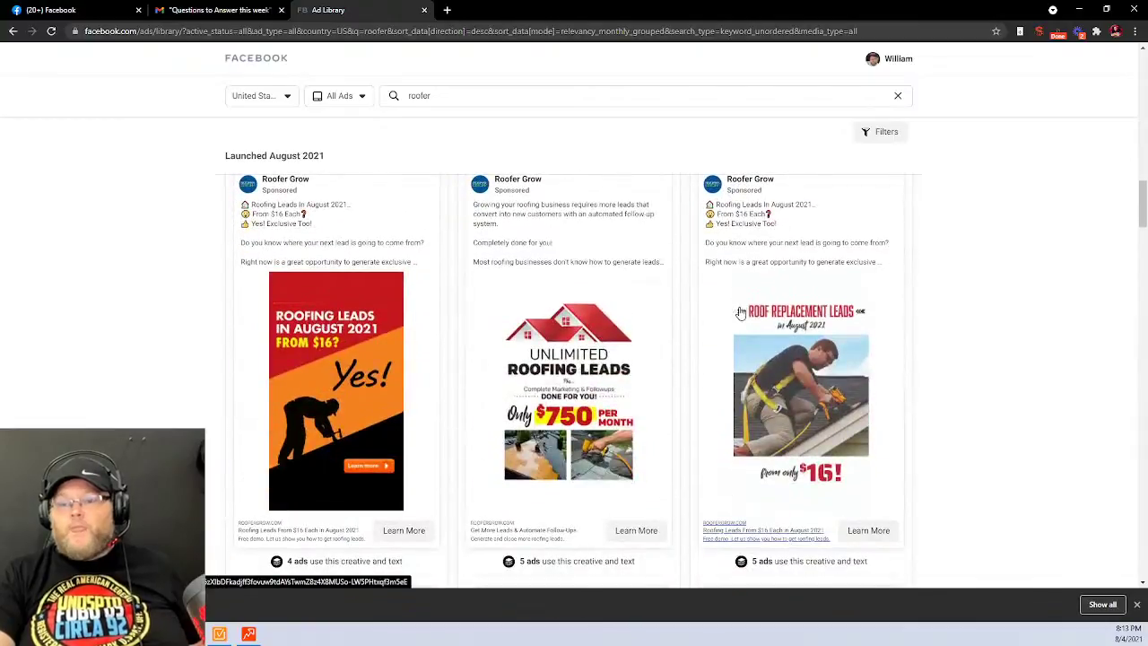
scroll(740, 312, down, 8)
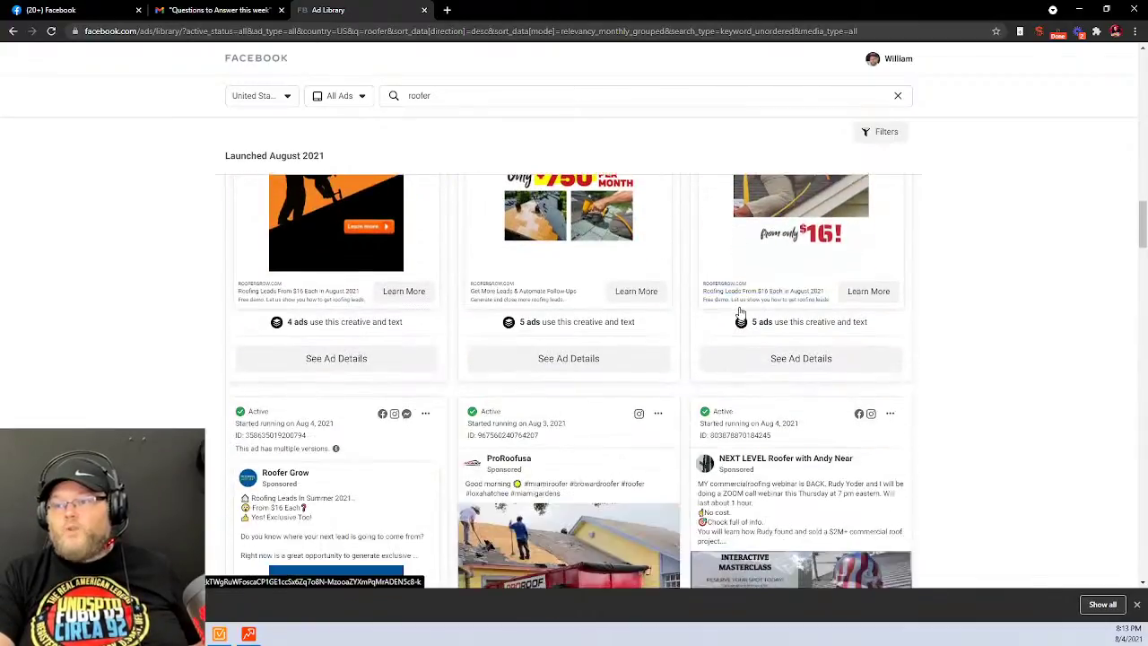
scroll(740, 312, down, 3)
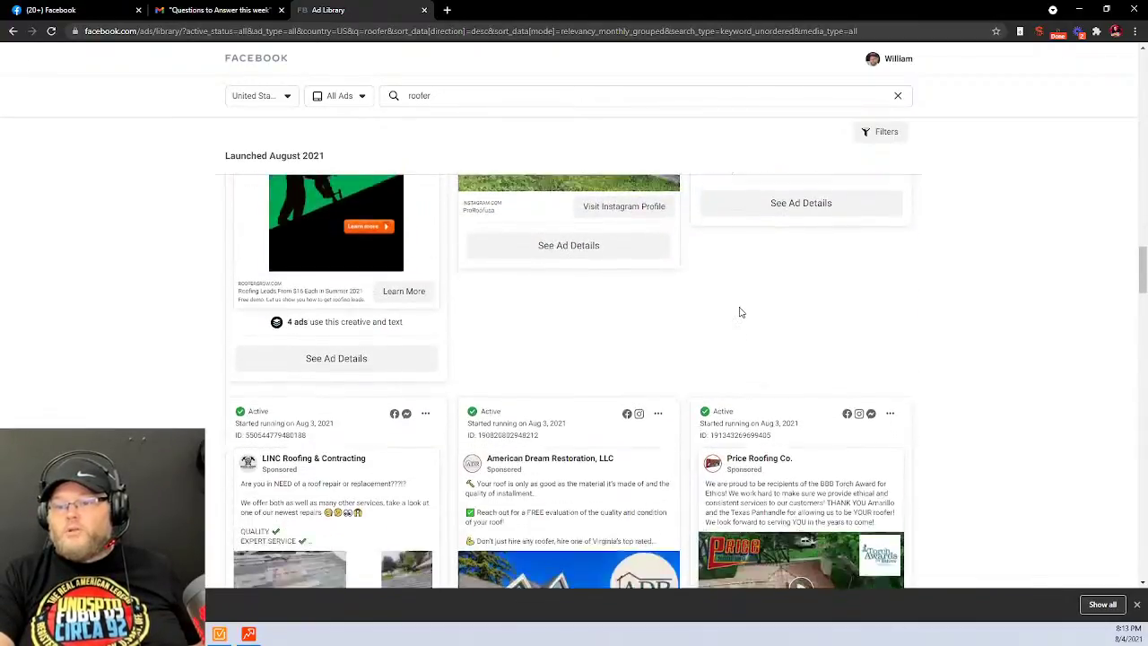
Open the LINC Roofing & Contracting Facebook page from its ad in a new tab and view it
mouse_move(317, 220)
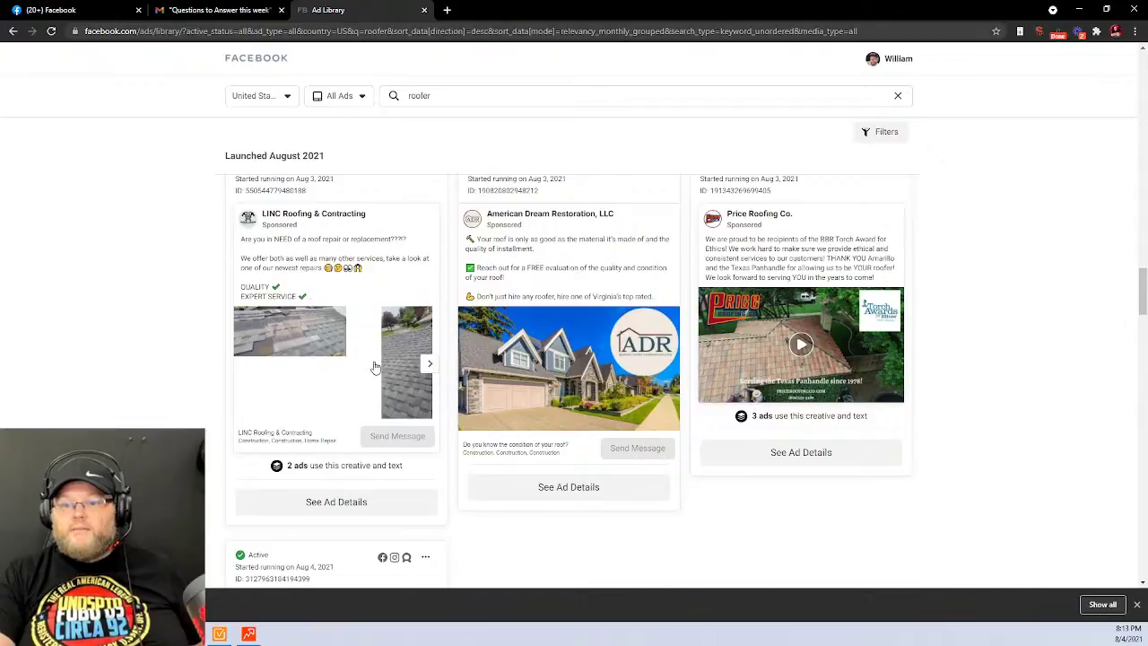
right_click(342, 220)
click(367, 229)
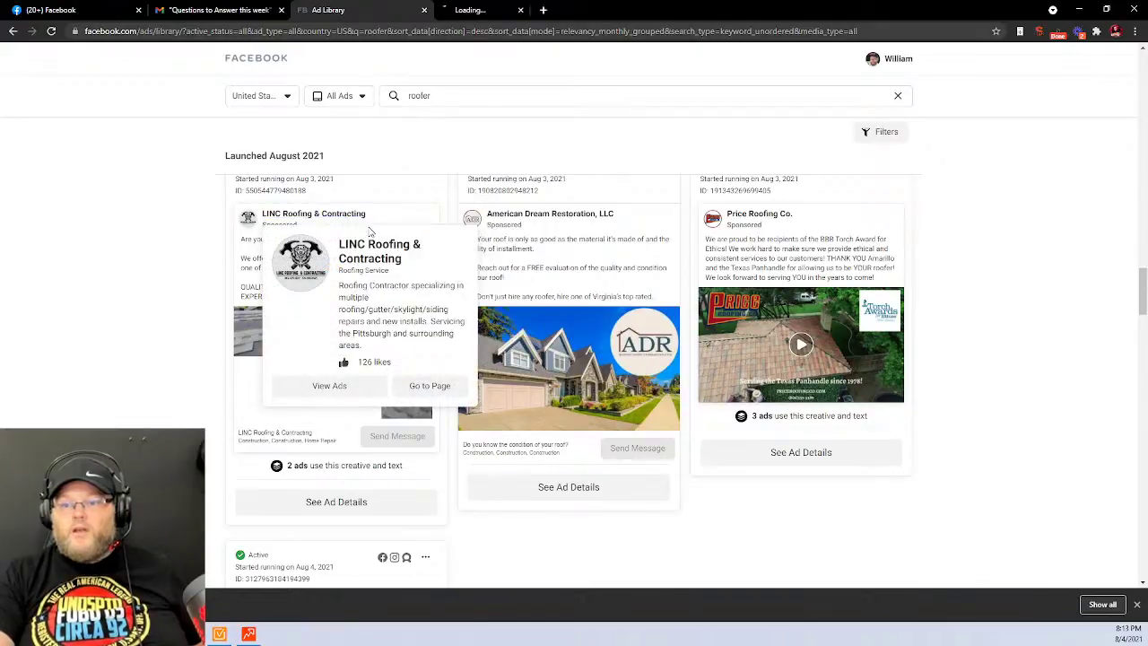
click(488, 10)
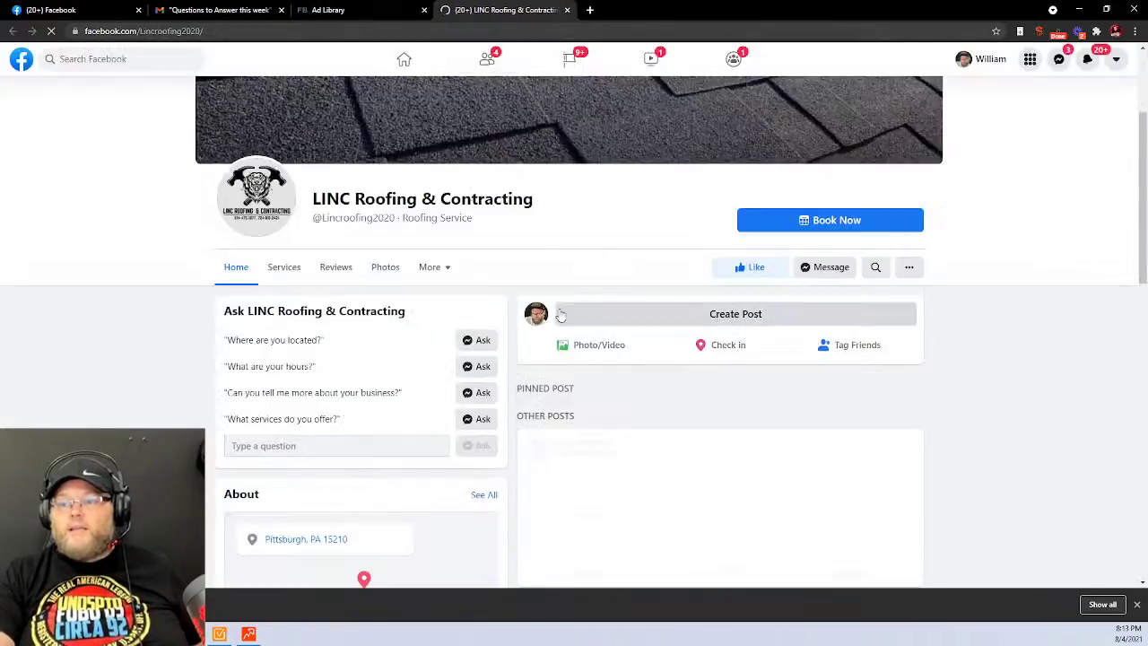
Open the About section of the LINC Roofing & Contracting page and check its location, hours and contact information
click(444, 271)
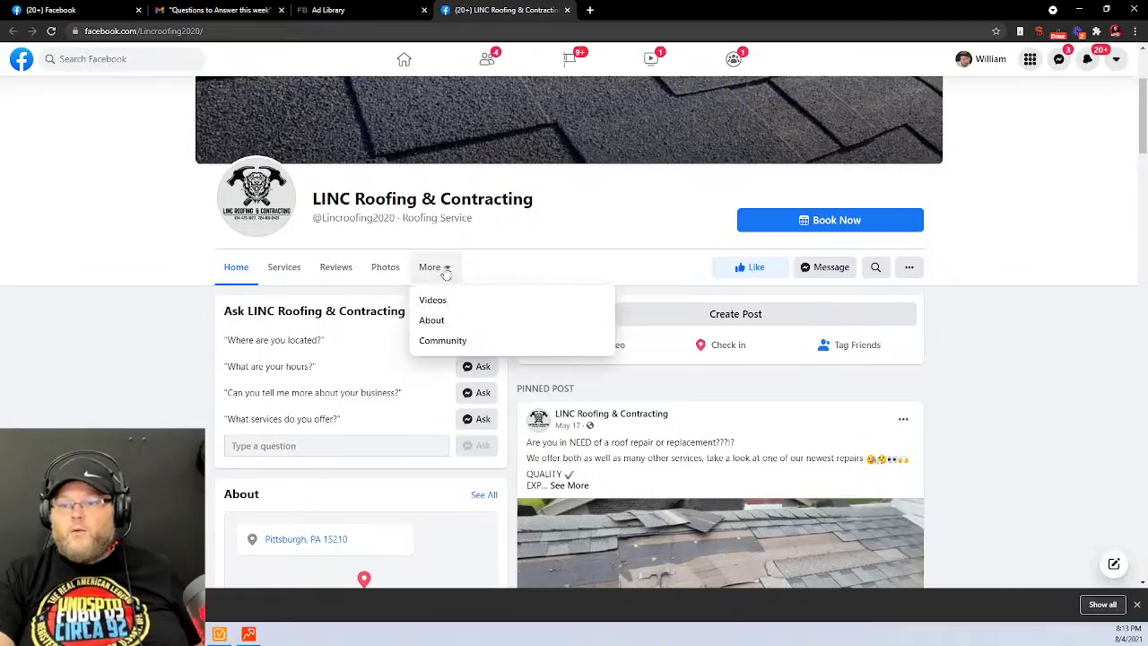
click(432, 320)
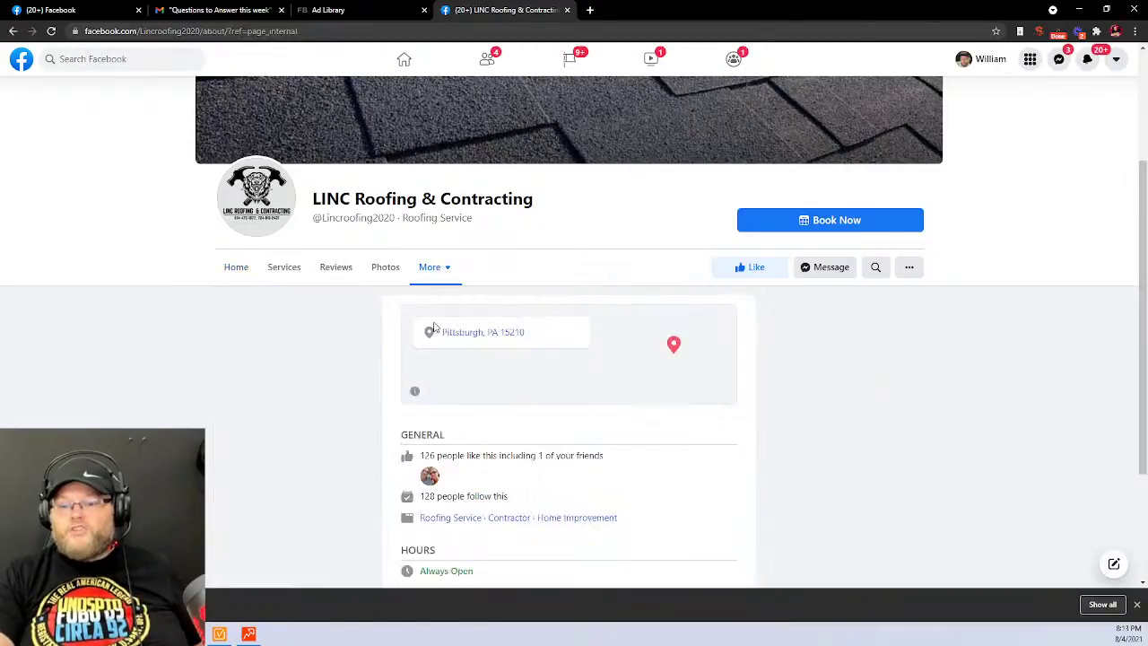
scroll(433, 327, down, 2)
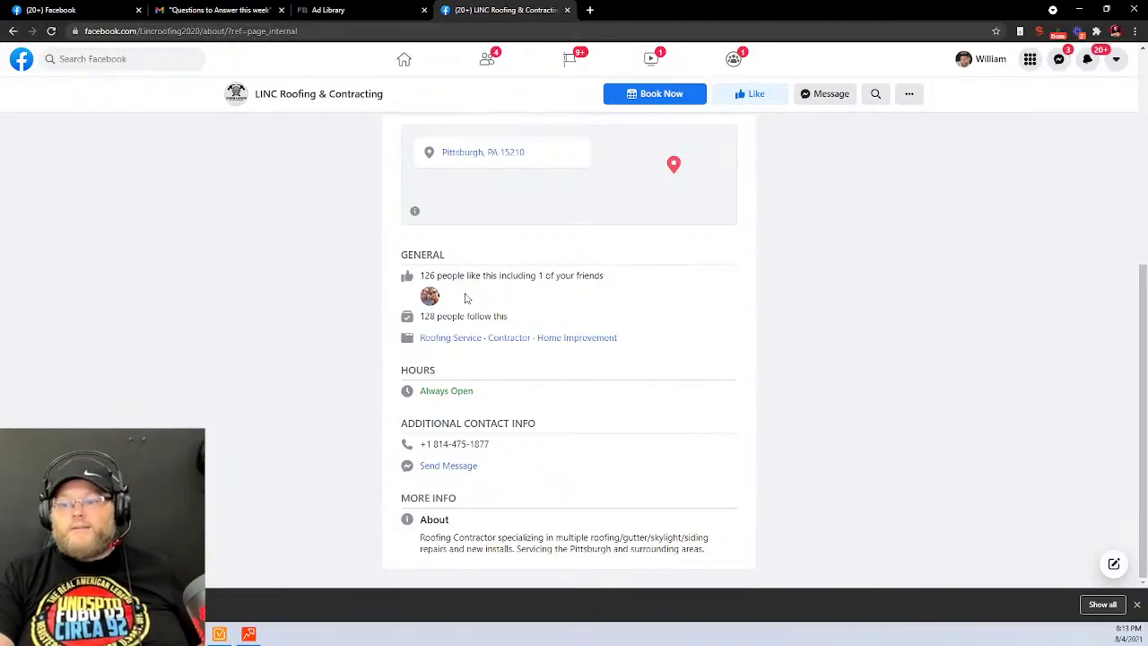
scroll(465, 299, up, 4)
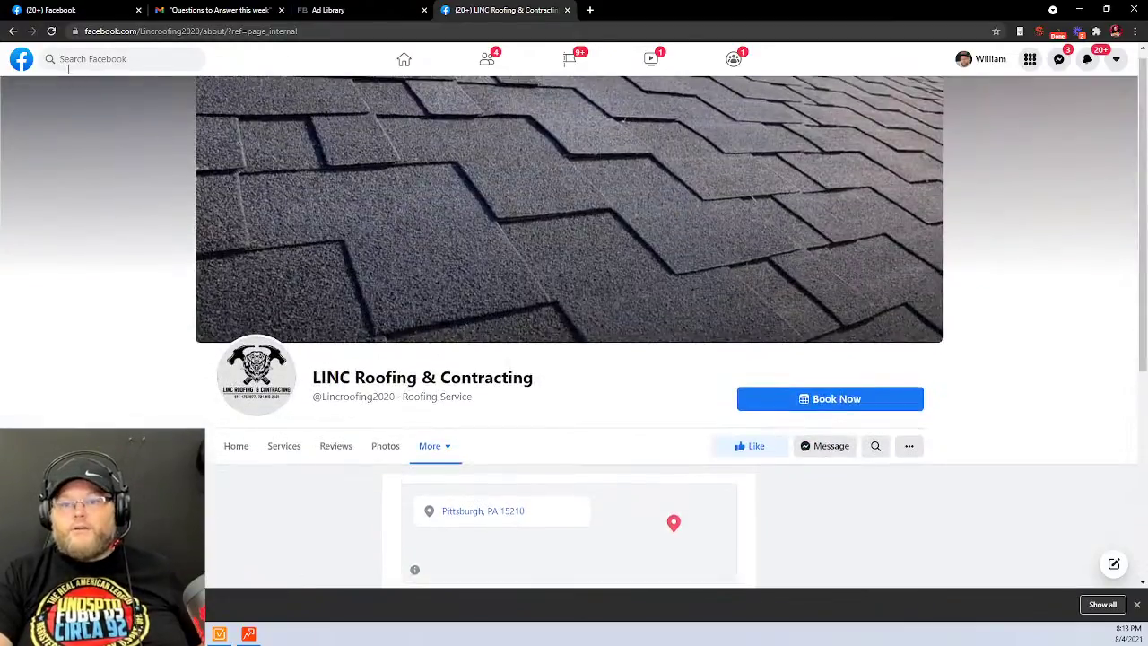
Copy the business name from the Facebook page and search Google for "LINC Roofing & Contracting" in a new tab
double_click(384, 375)
triple_click(414, 369)
key(ctrl+c)
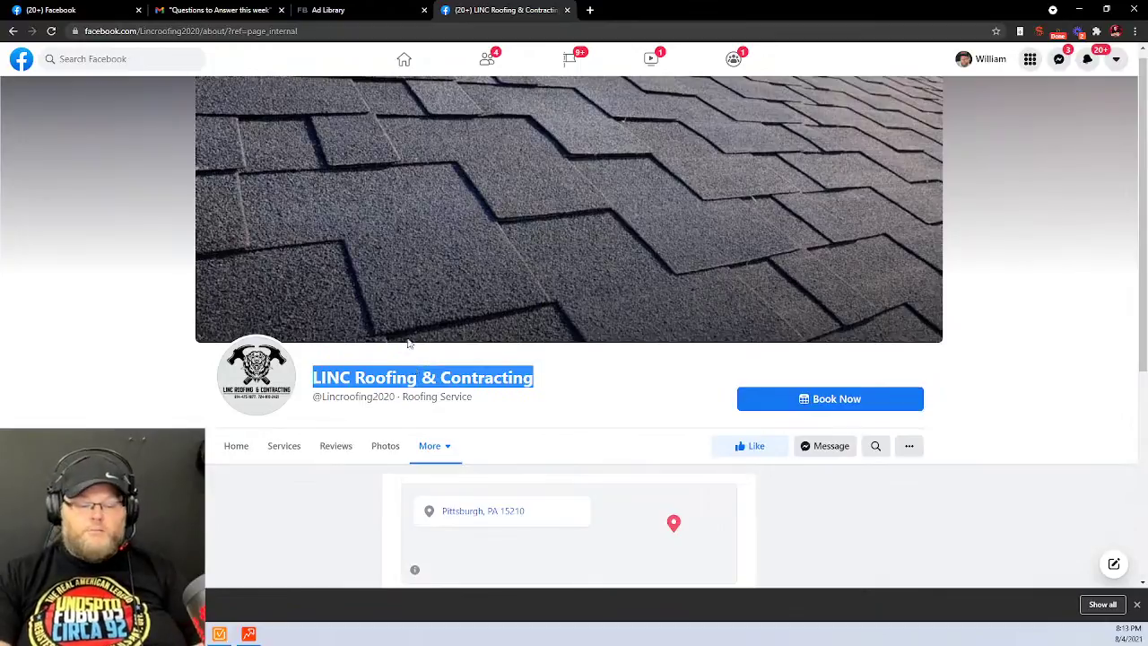
click(589, 9)
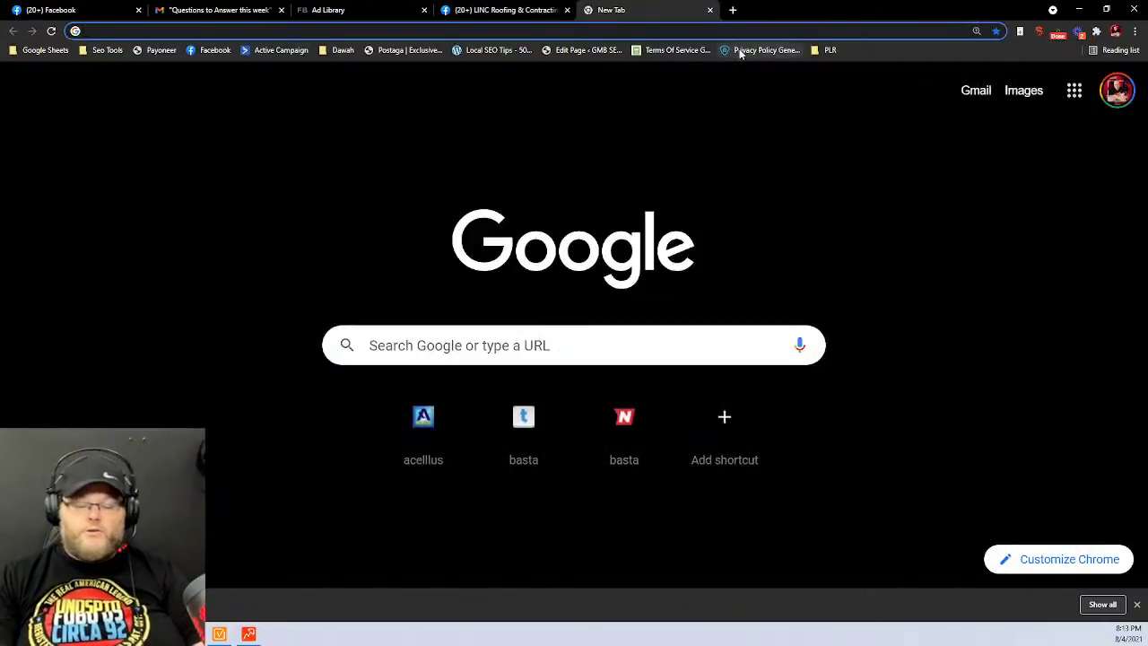
text(google.com)
key(Return)
key(ctrl+v)
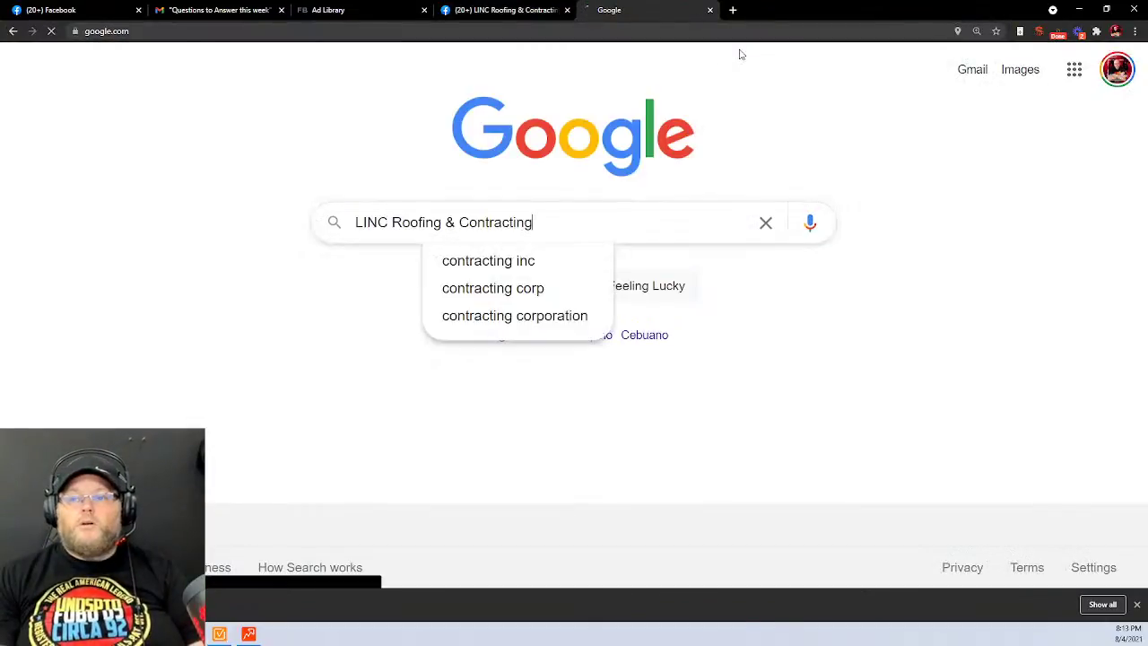
key(Return)
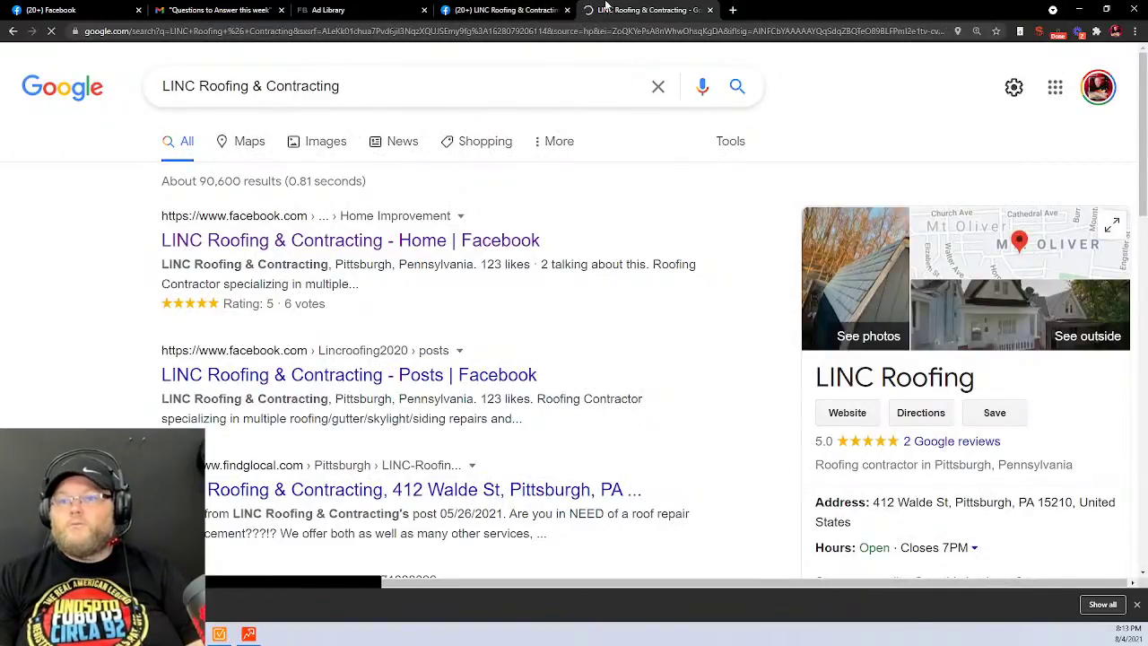
Return to the LINC Roofing & Contracting Facebook home section and review its About details, posts and appointment availability
click(516, 10)
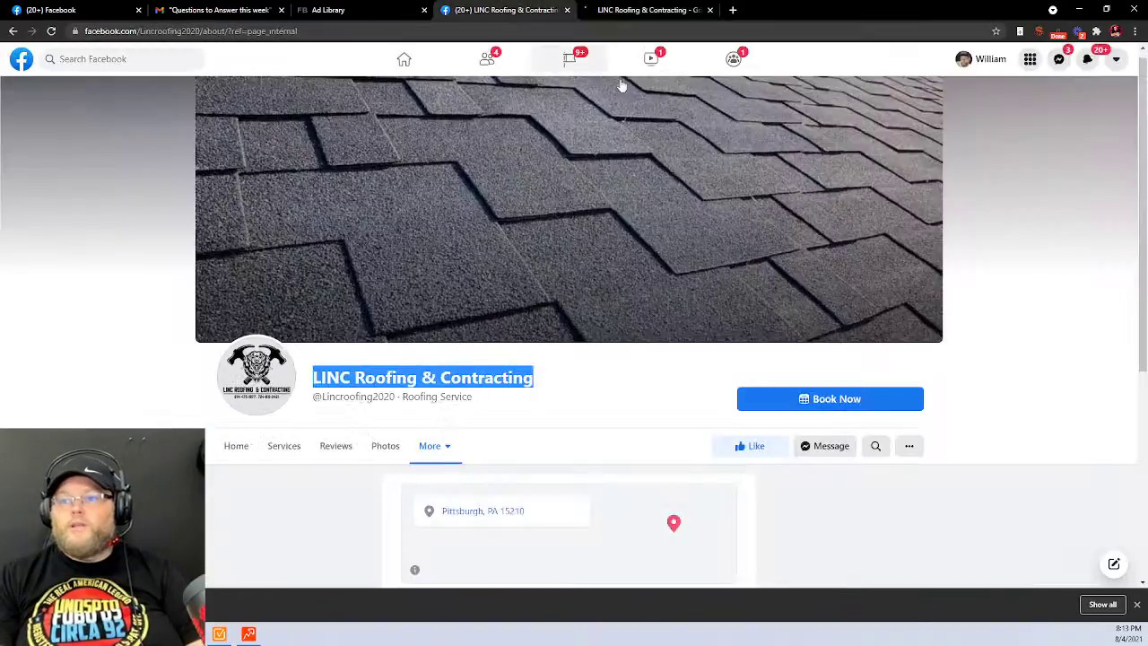
click(237, 445)
scroll(508, 416, down, 4)
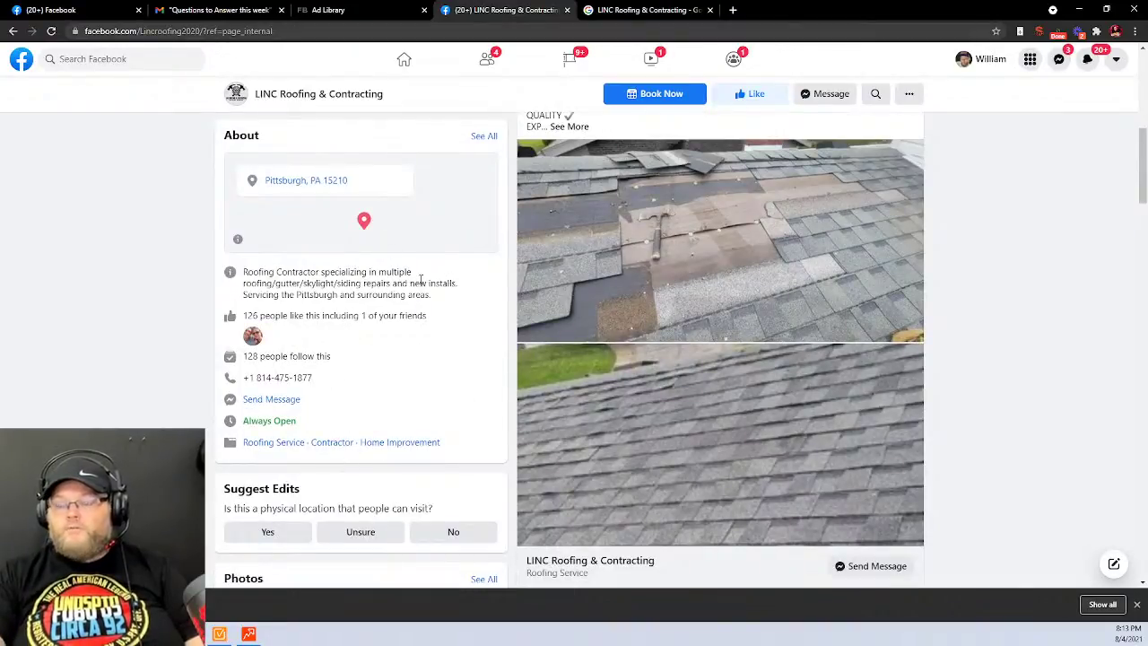
scroll(419, 280, down, 2)
scroll(419, 283, down, 3)
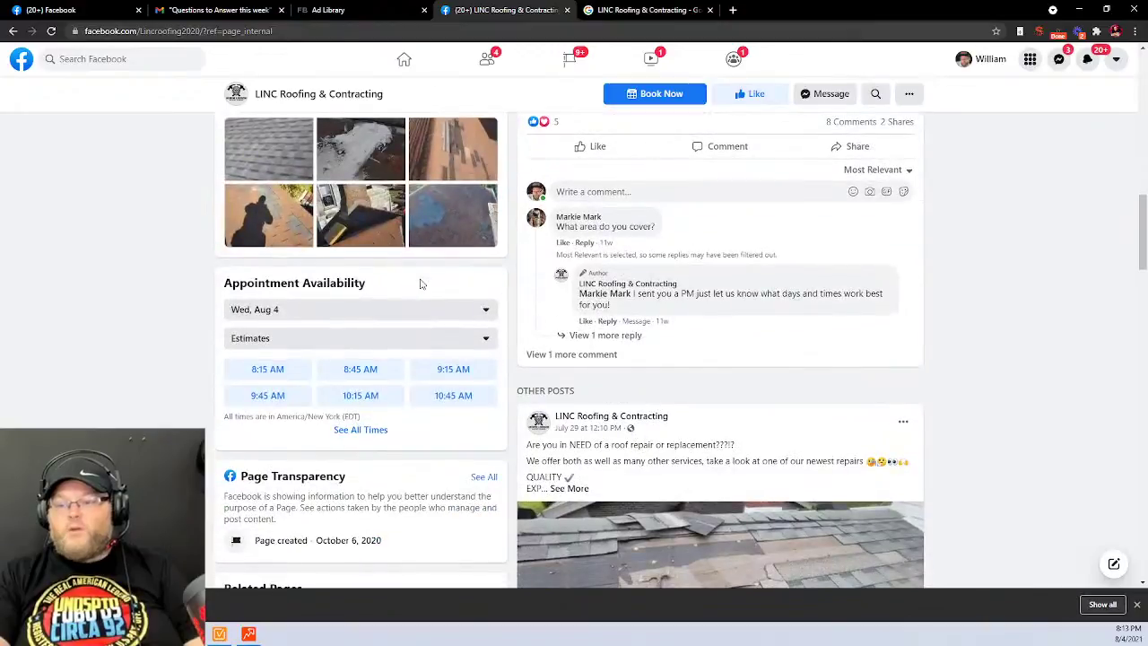
scroll(419, 283, down, 3)
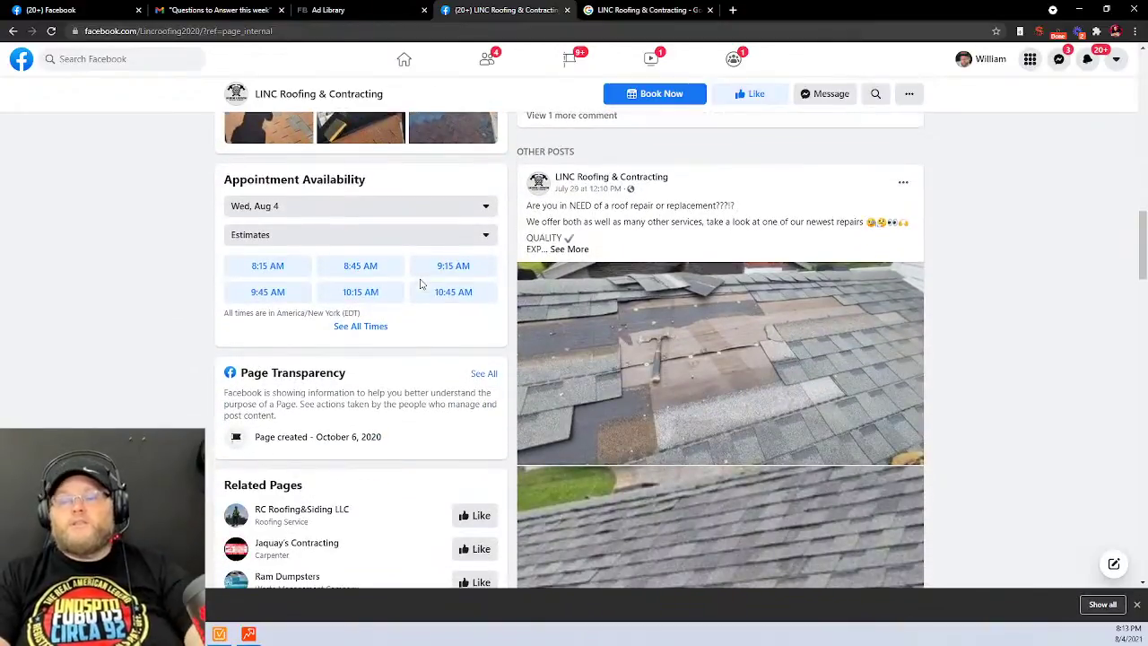
scroll(420, 283, up, 8)
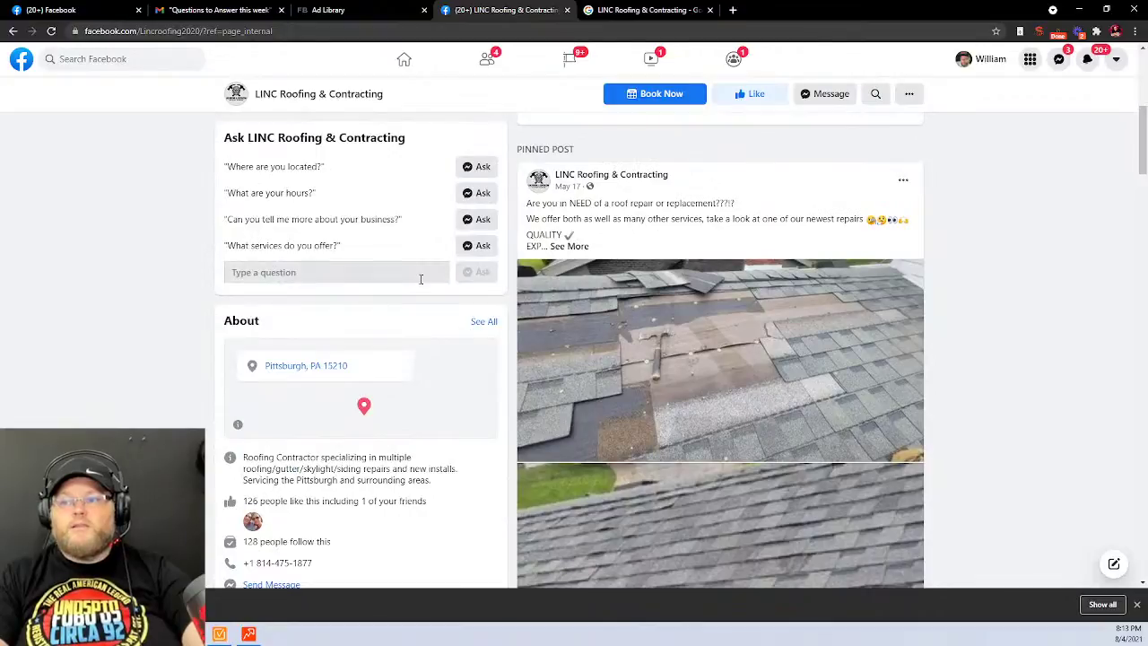
right_click(419, 279)
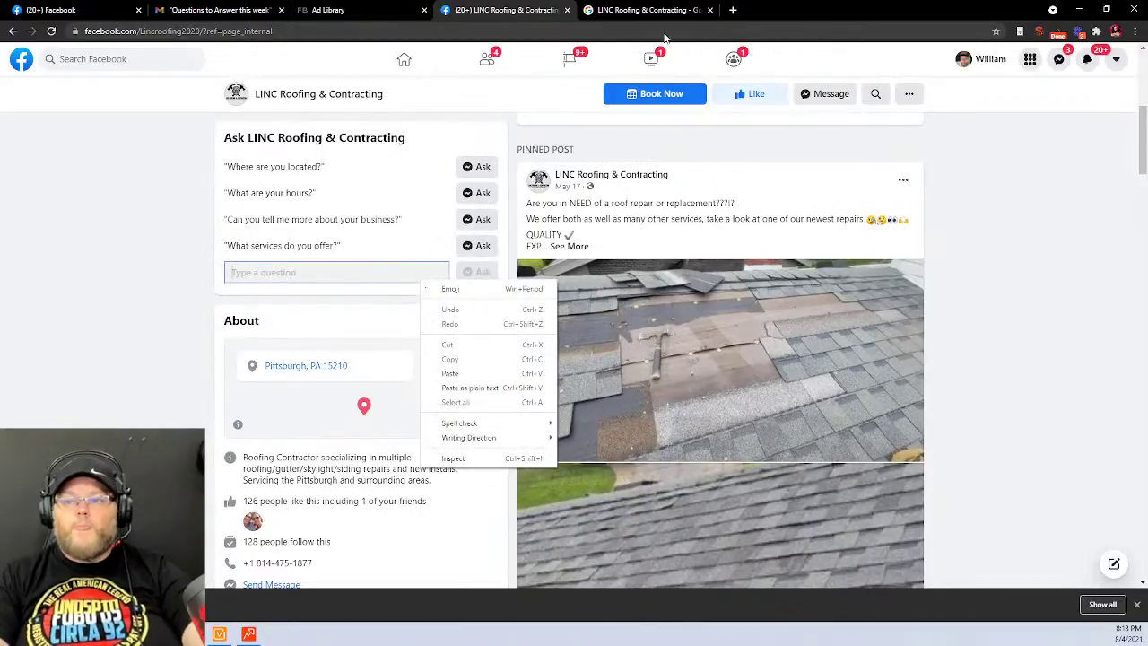
click(1068, 430)
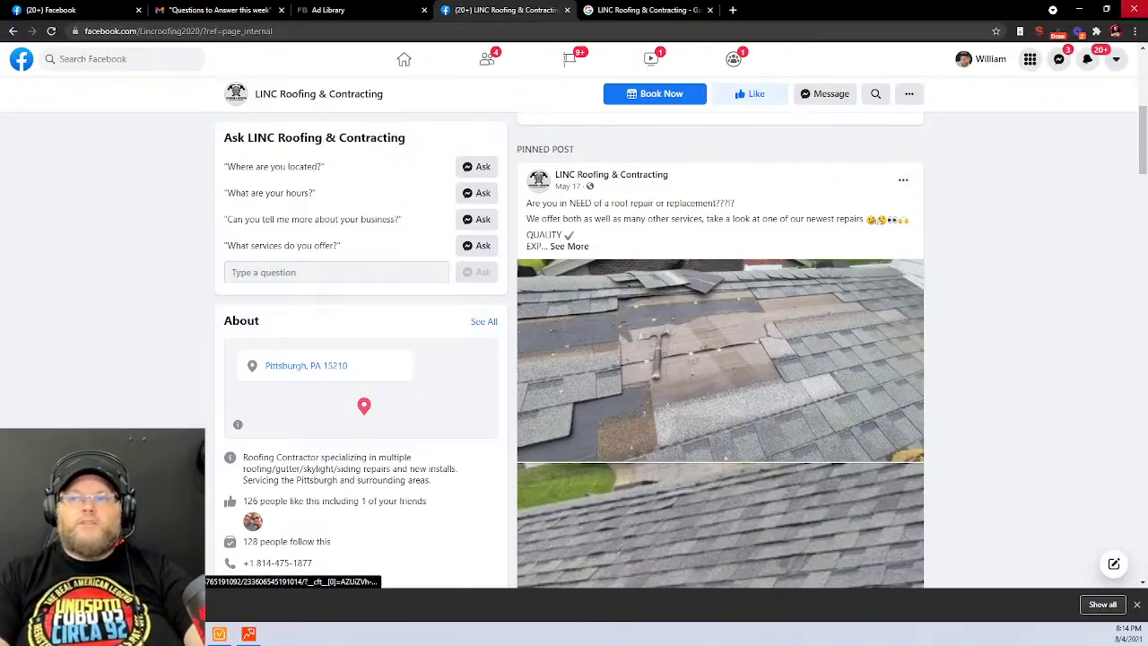
Examine the Google results and business listing for LINC Roofing, including its website link, reviews and missing information
click(647, 10)
scroll(856, 341, down, 2)
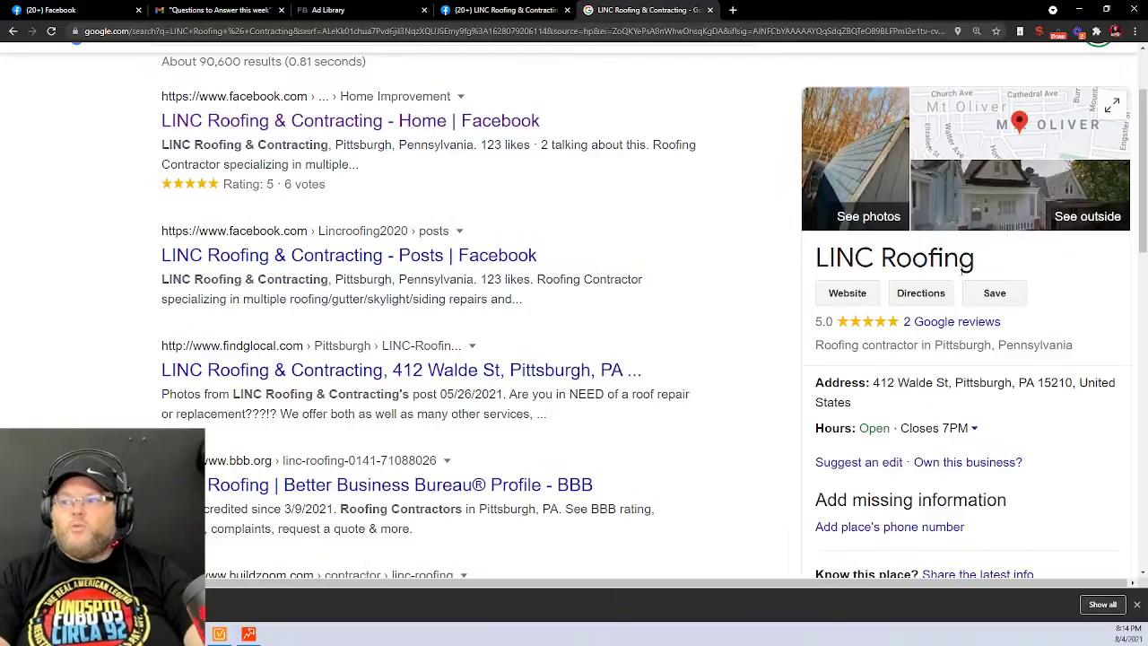
scroll(970, 282, down, 3)
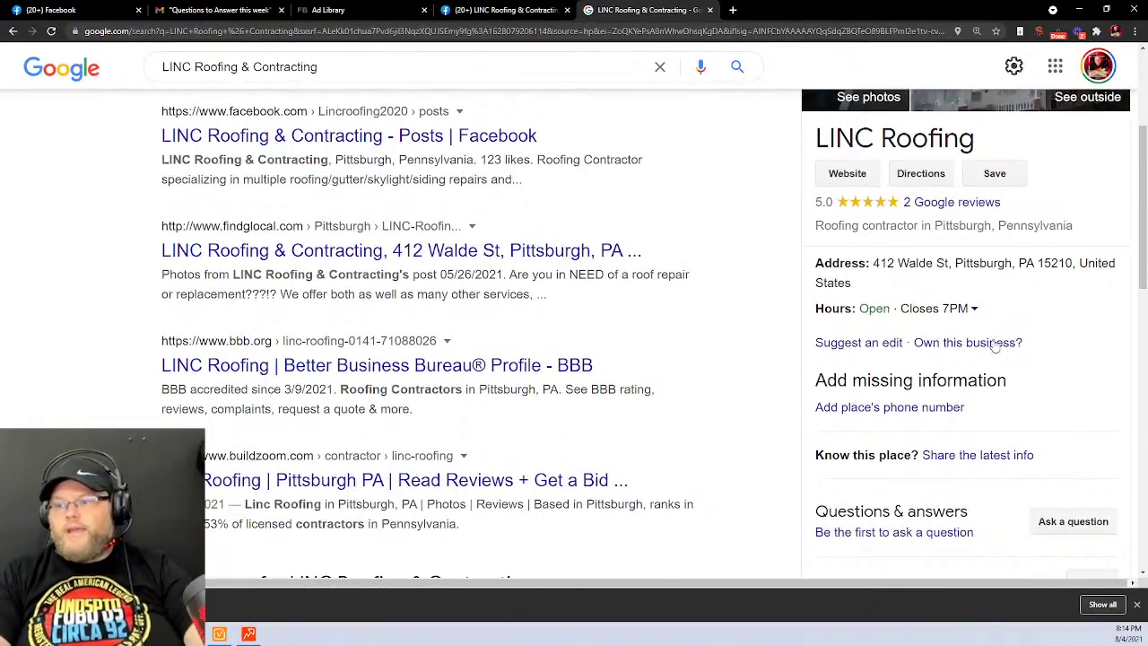
scroll(1143, 344, down, 6)
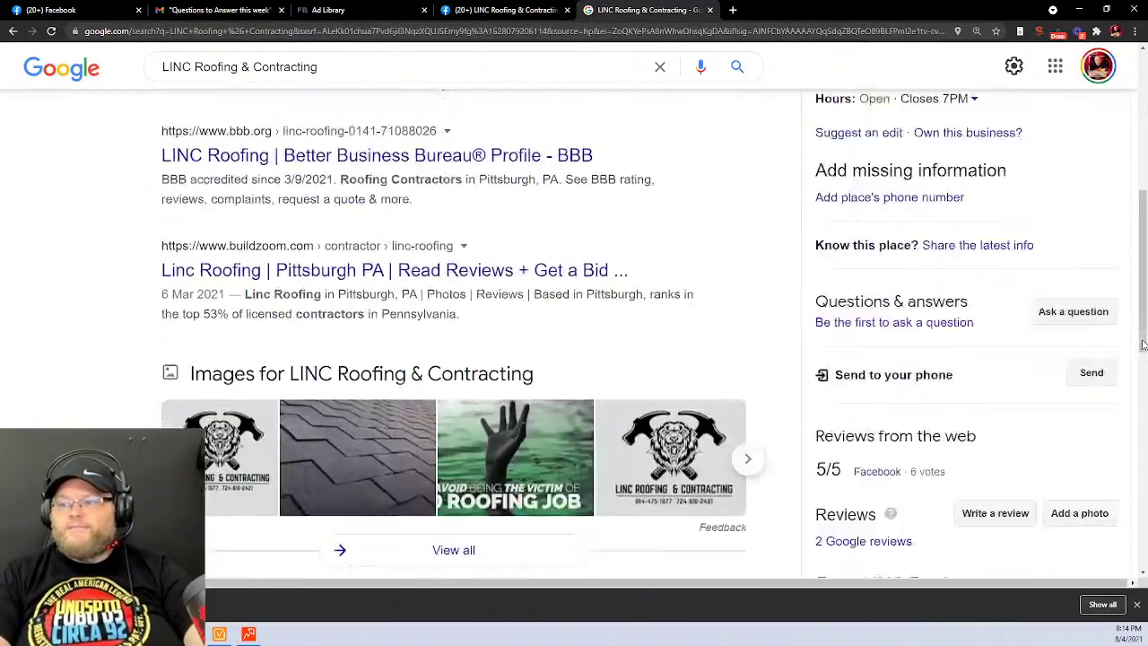
scroll(1144, 344, up, 6)
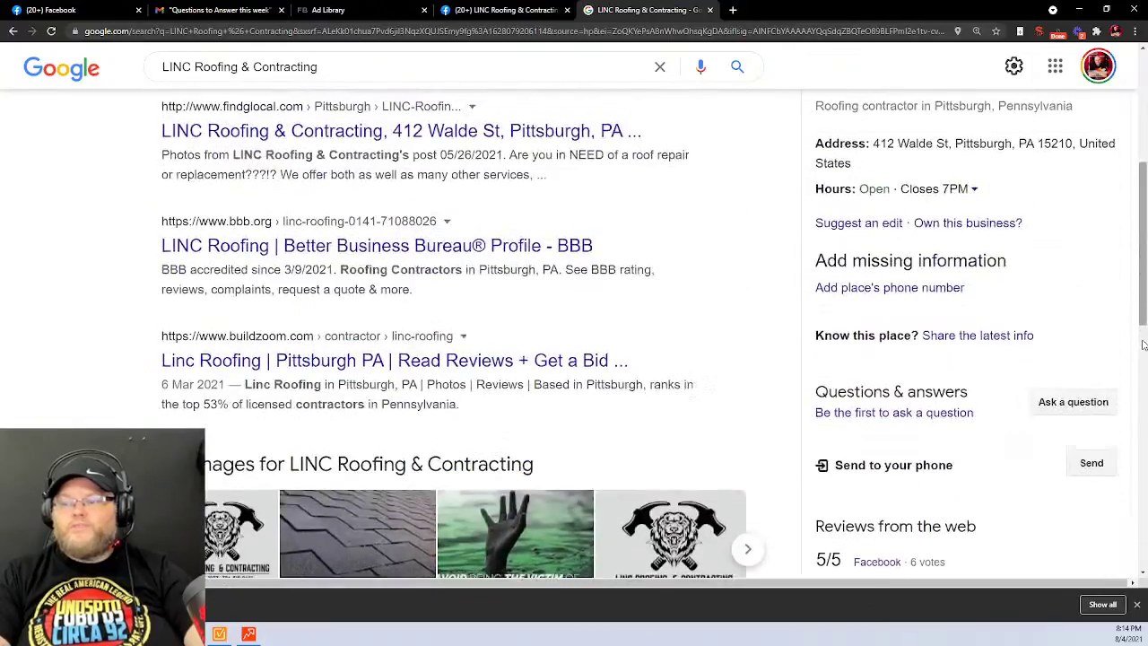
scroll(1143, 344, up, 2)
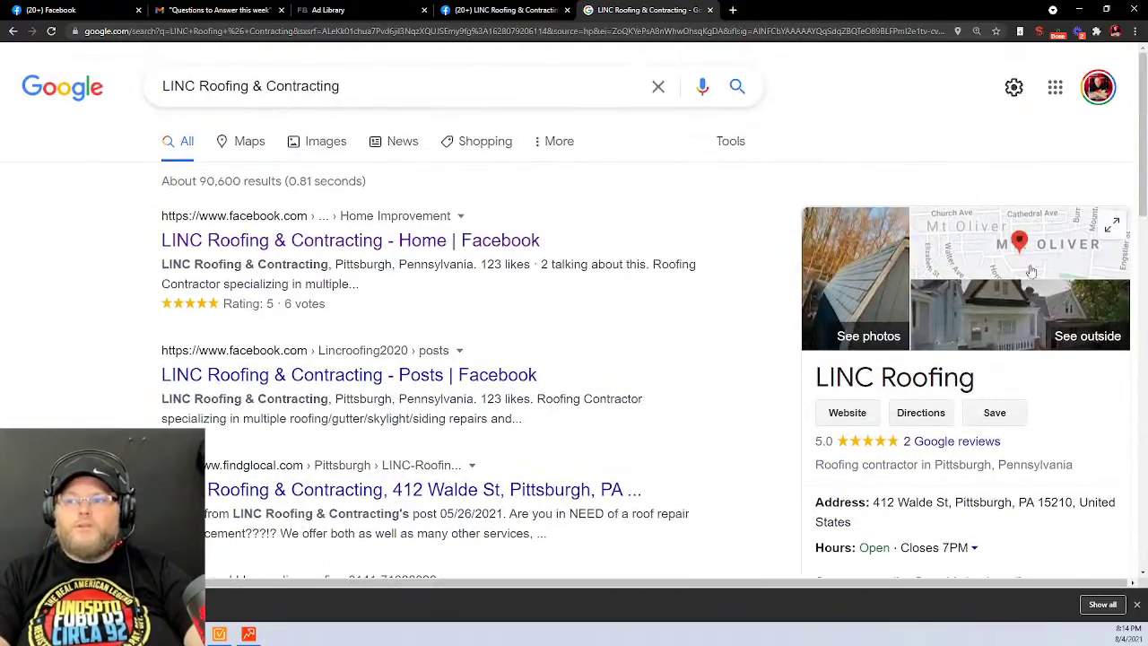
Recheck the LINC Roofing & Contracting Facebook page, and close it and the Google results to return to the Ad Library
click(502, 10)
scroll(720, 197, up, 5)
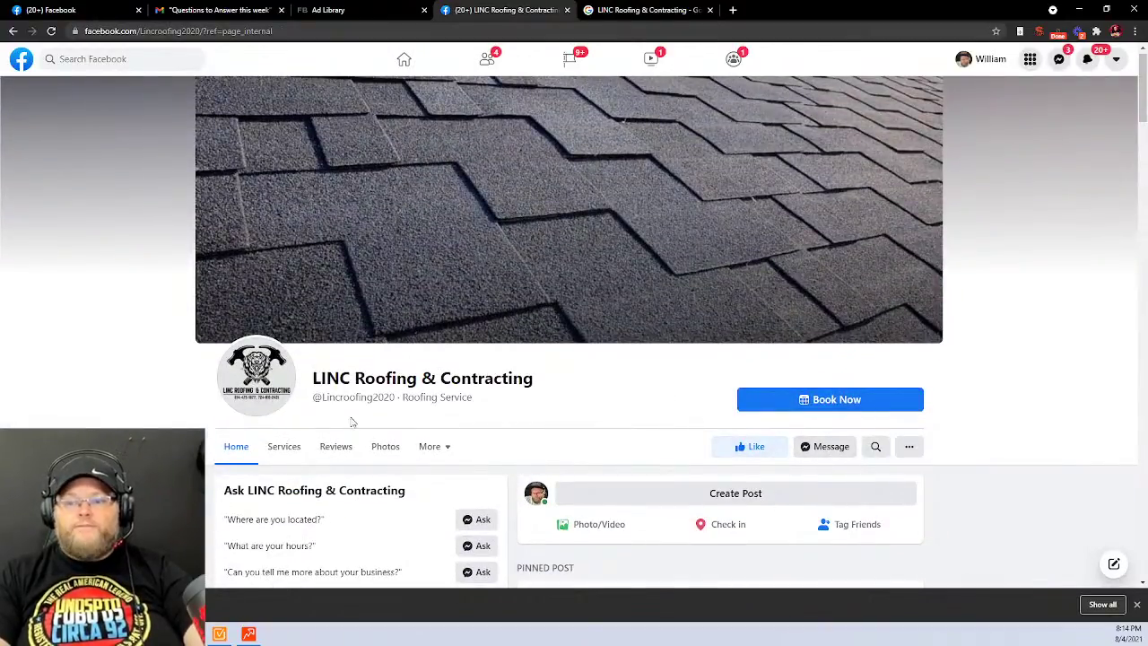
click(442, 451)
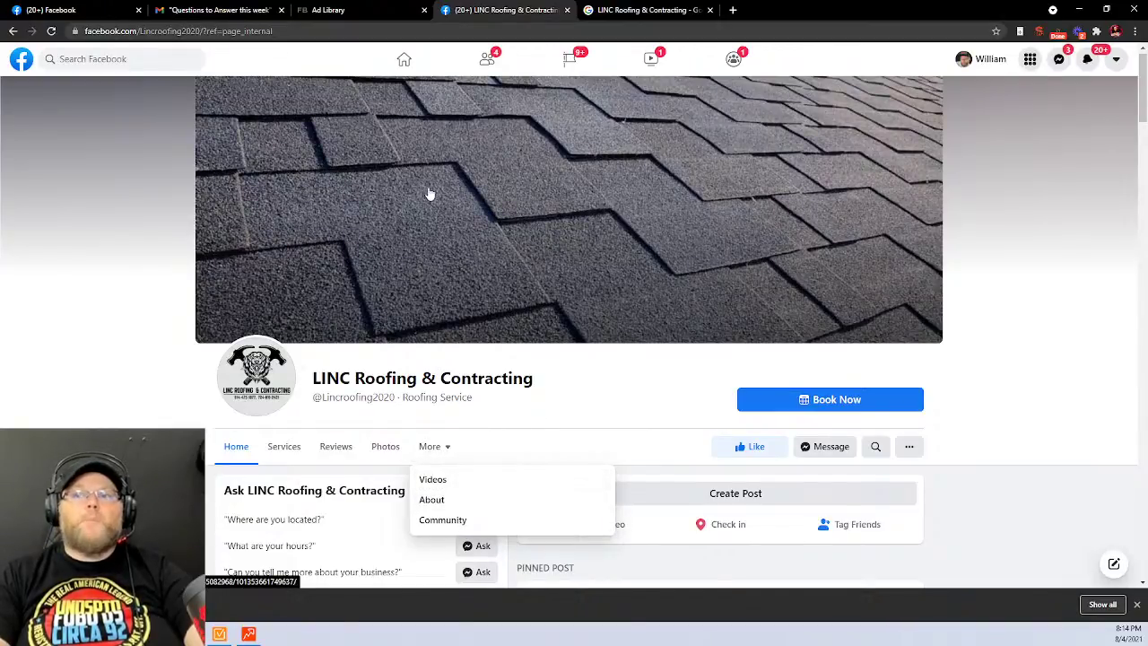
click(13, 31)
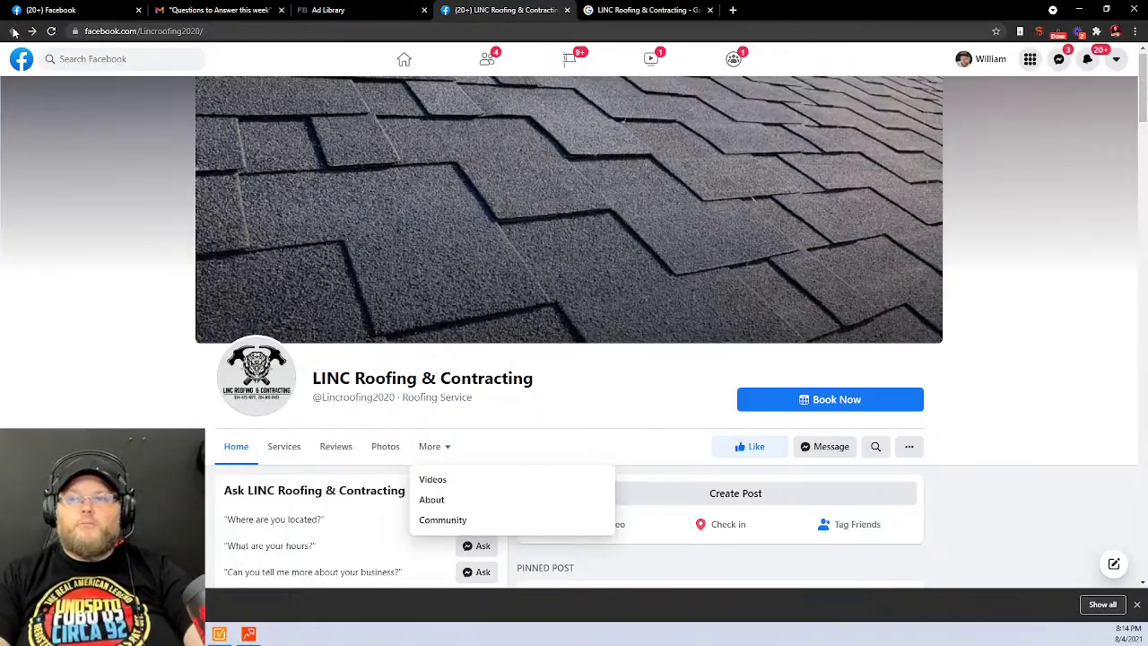
click(566, 12)
click(639, 10)
click(496, 9)
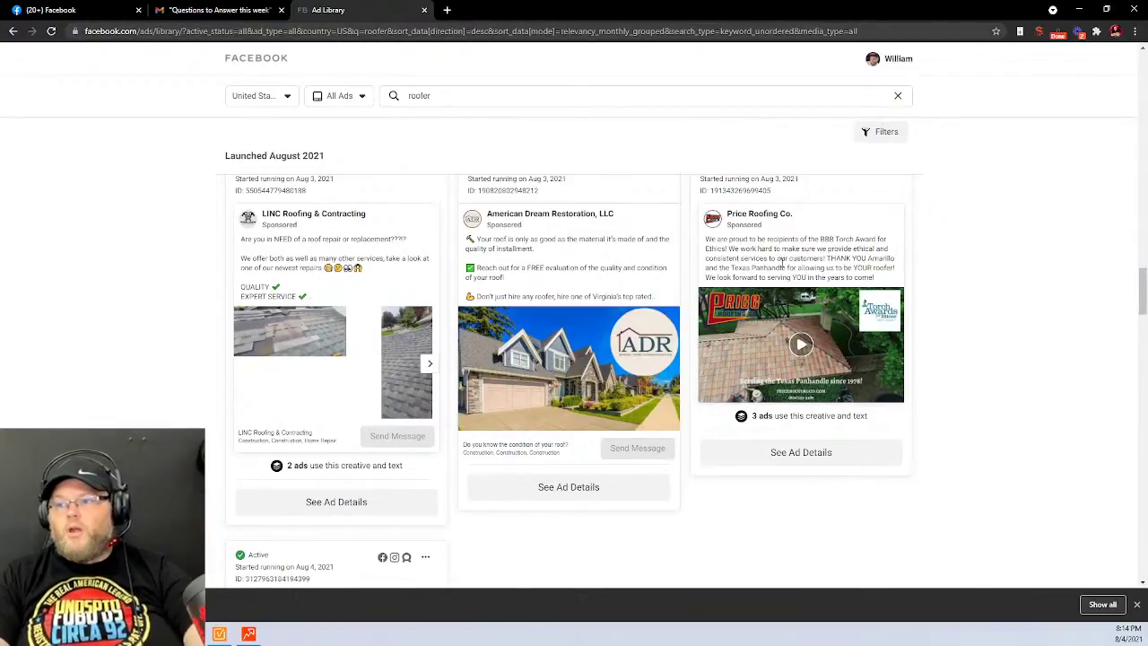
Open the Price Roofing Co. website from its advertiser details, review the homepage down to the contact form and map, and close it
mouse_move(766, 221)
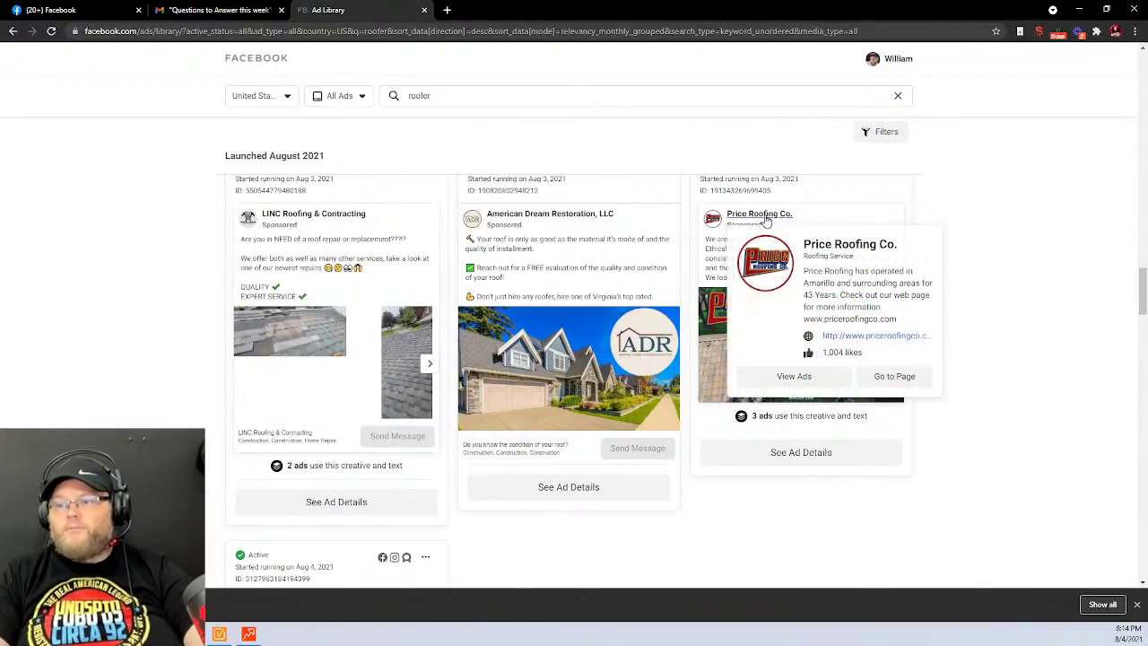
click(860, 335)
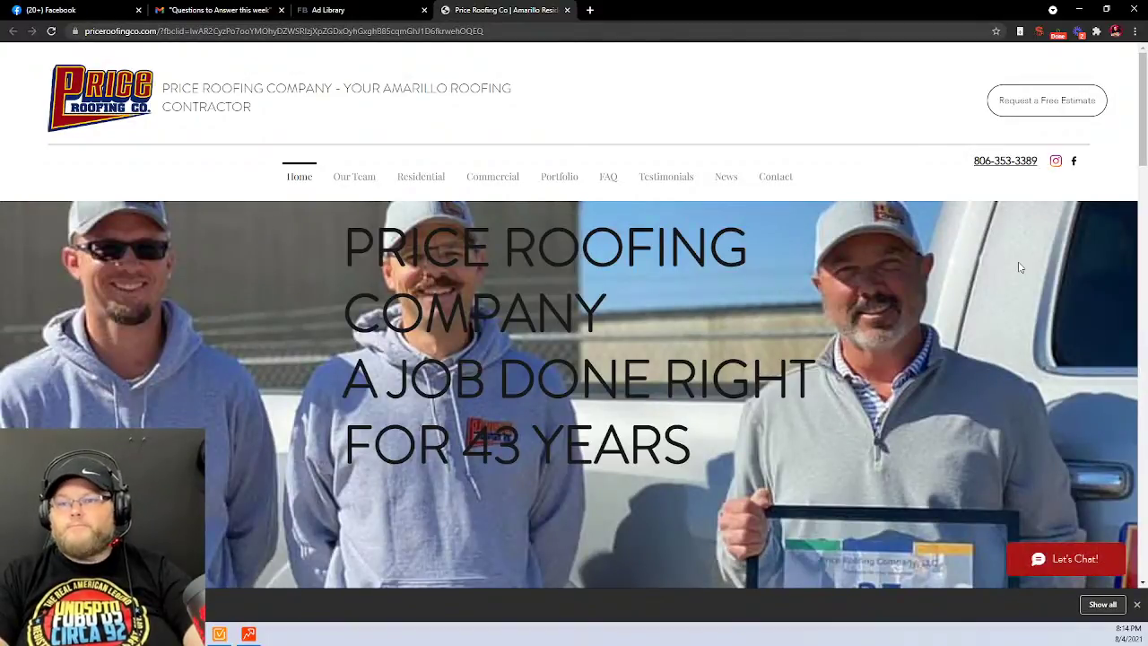
scroll(715, 227, down, 1)
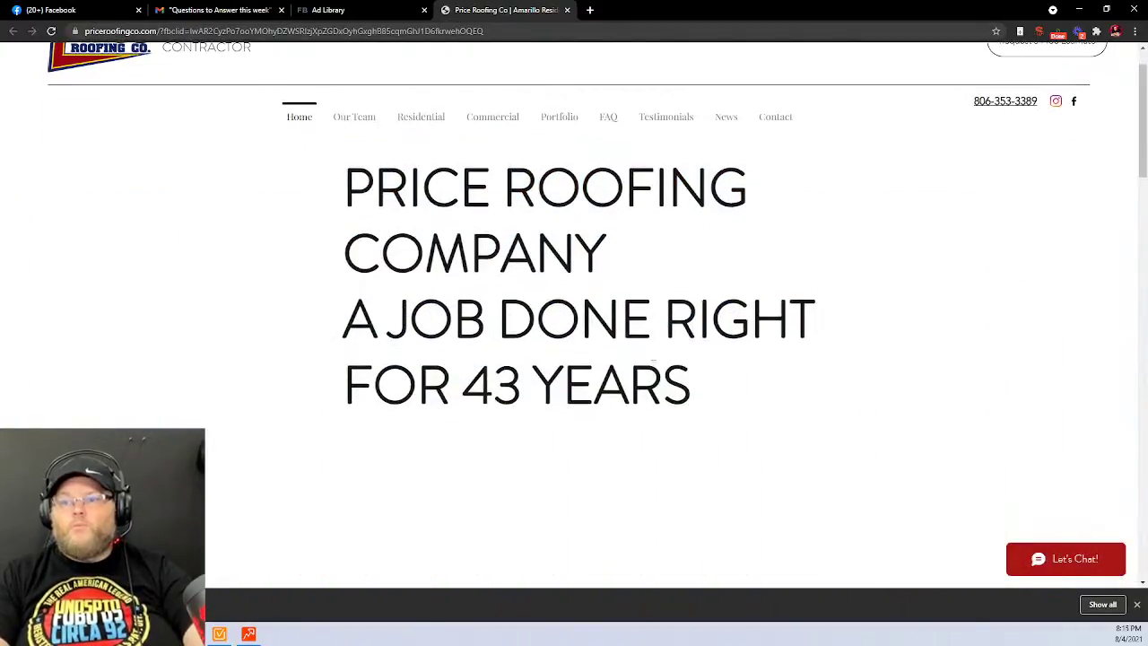
scroll(653, 362, down, 12)
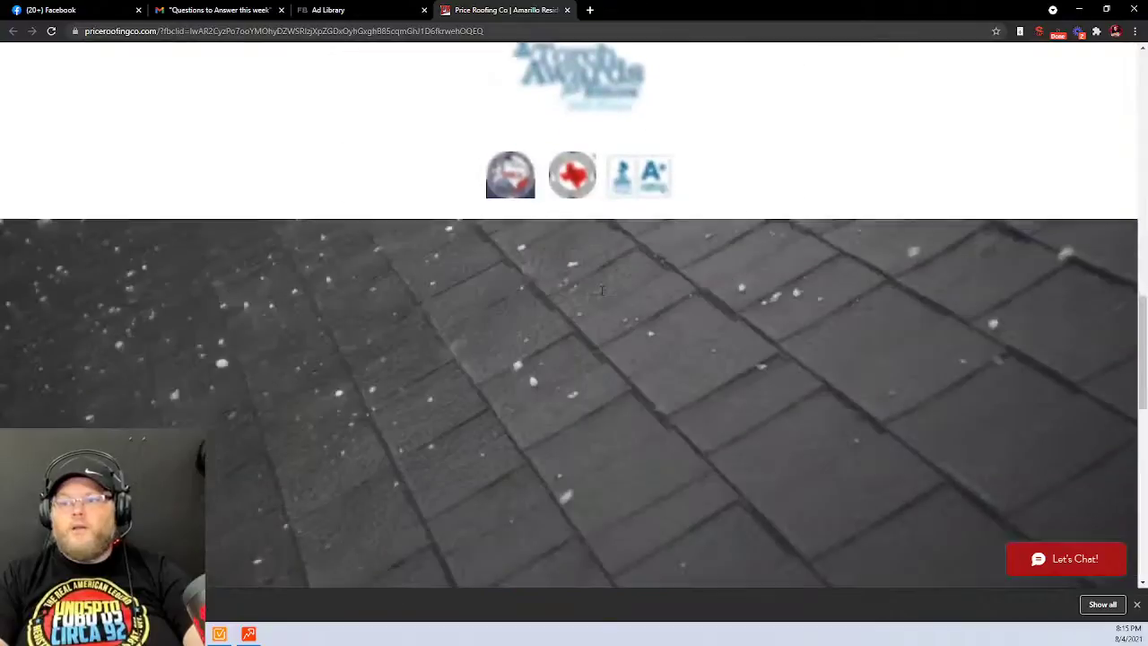
scroll(601, 290, down, 10)
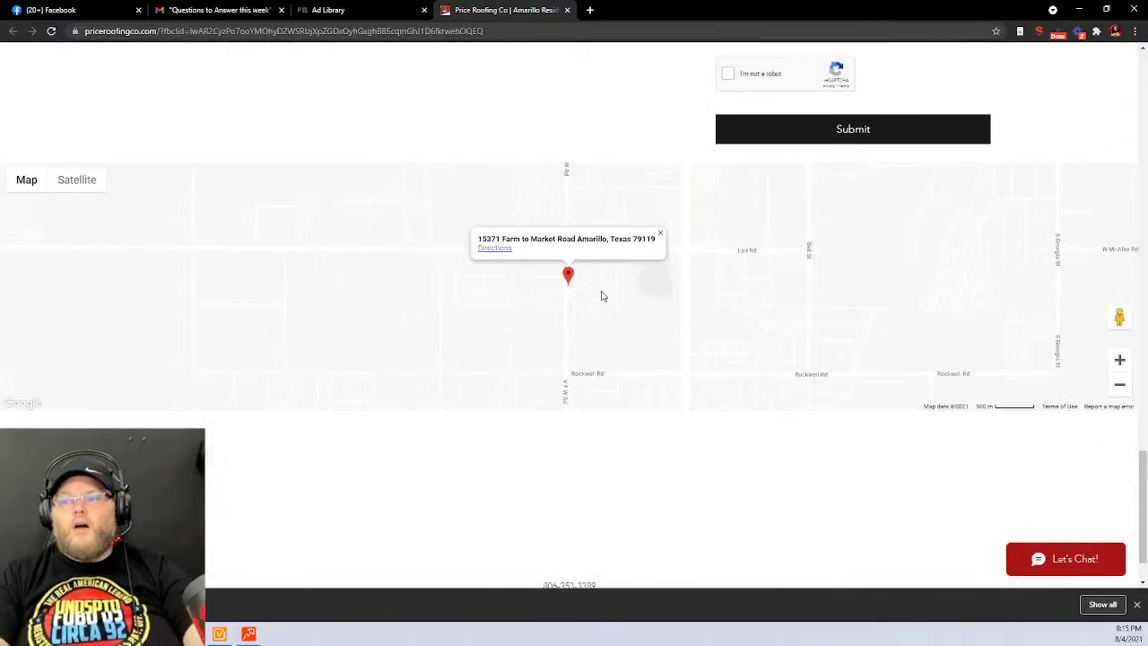
scroll(668, 520, up, 5)
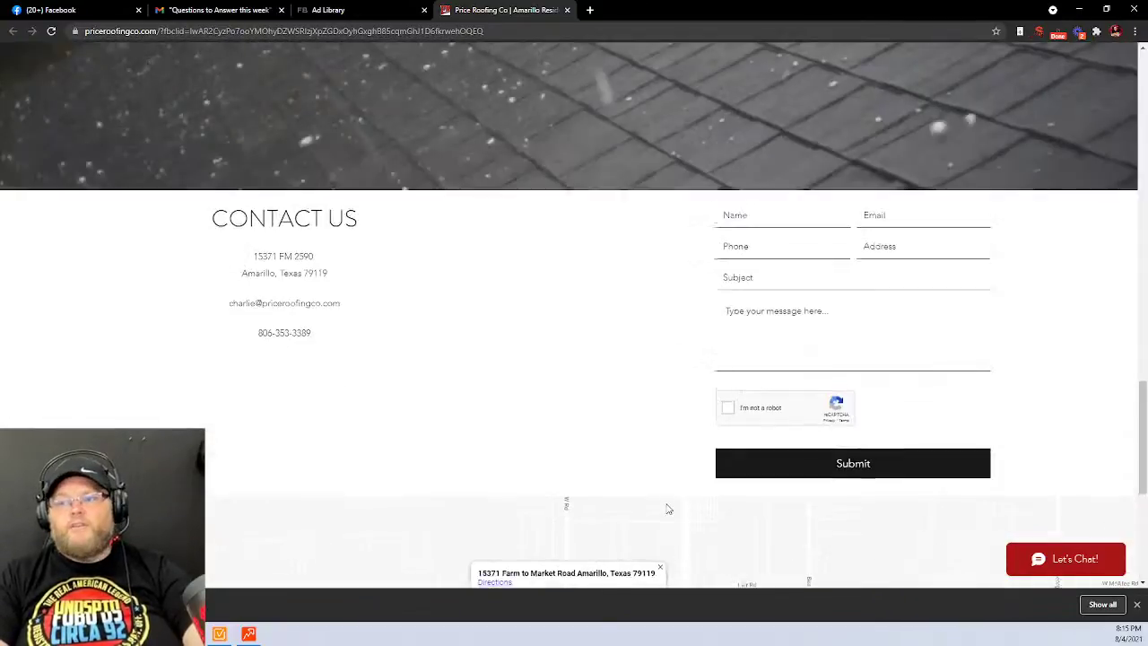
scroll(667, 508, up, 15)
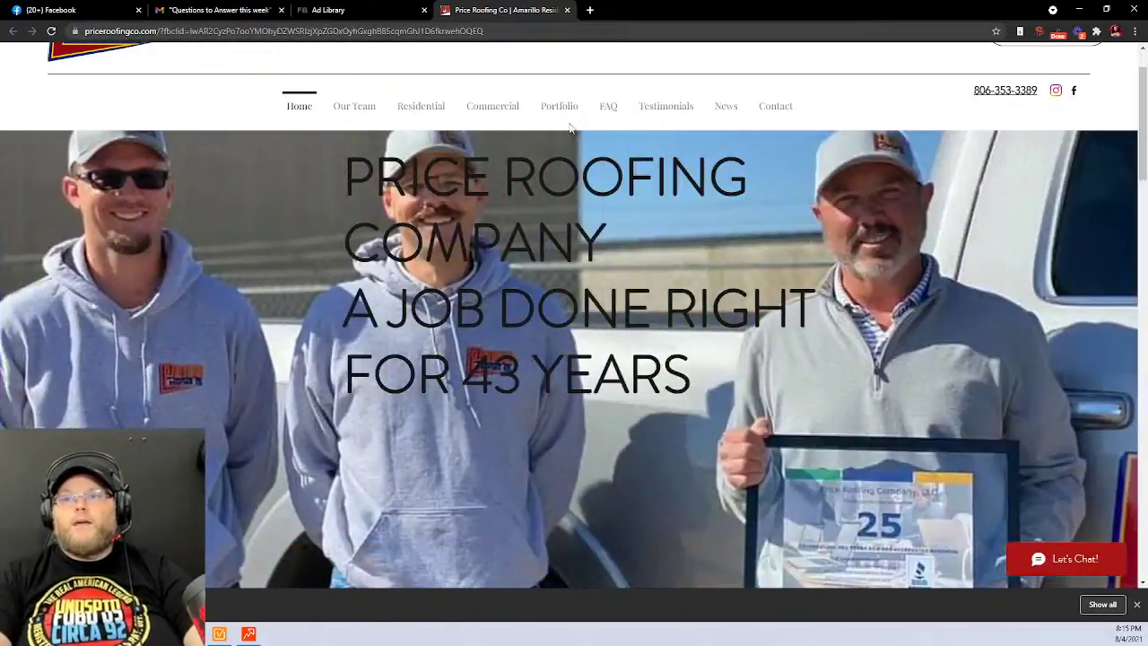
click(565, 10)
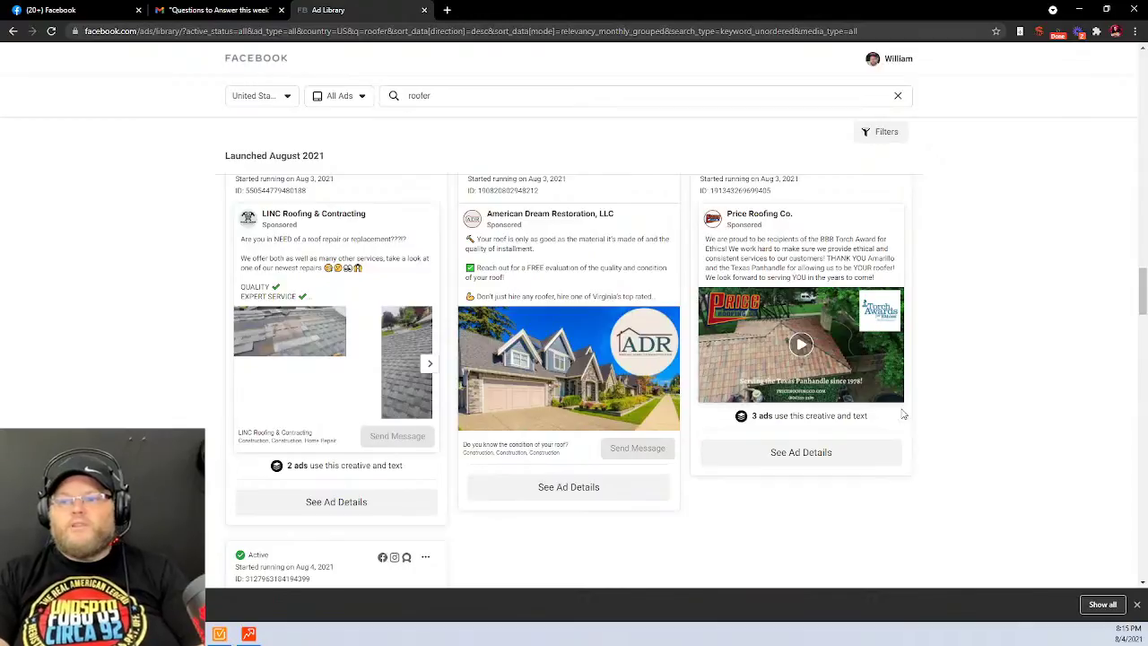
Browse the roofer ads down to those launched in July 2021 and open Elite Roofing of Georgia's website from its advertiser details
scroll(904, 414, down, 3)
scroll(633, 374, down, 1)
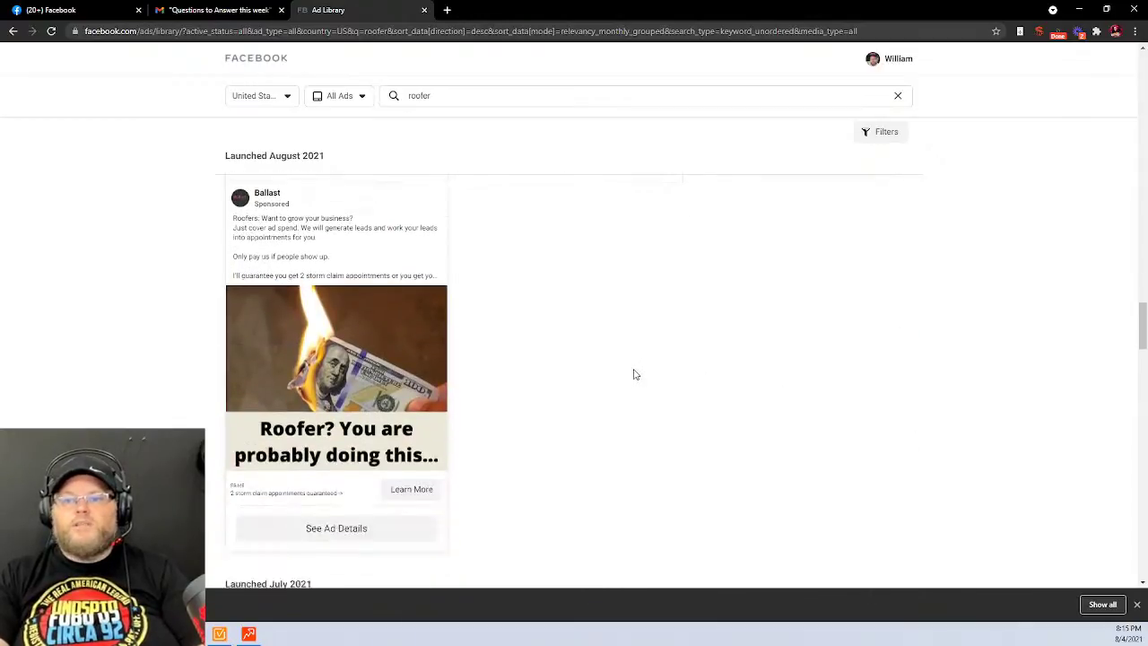
scroll(633, 374, down, 4)
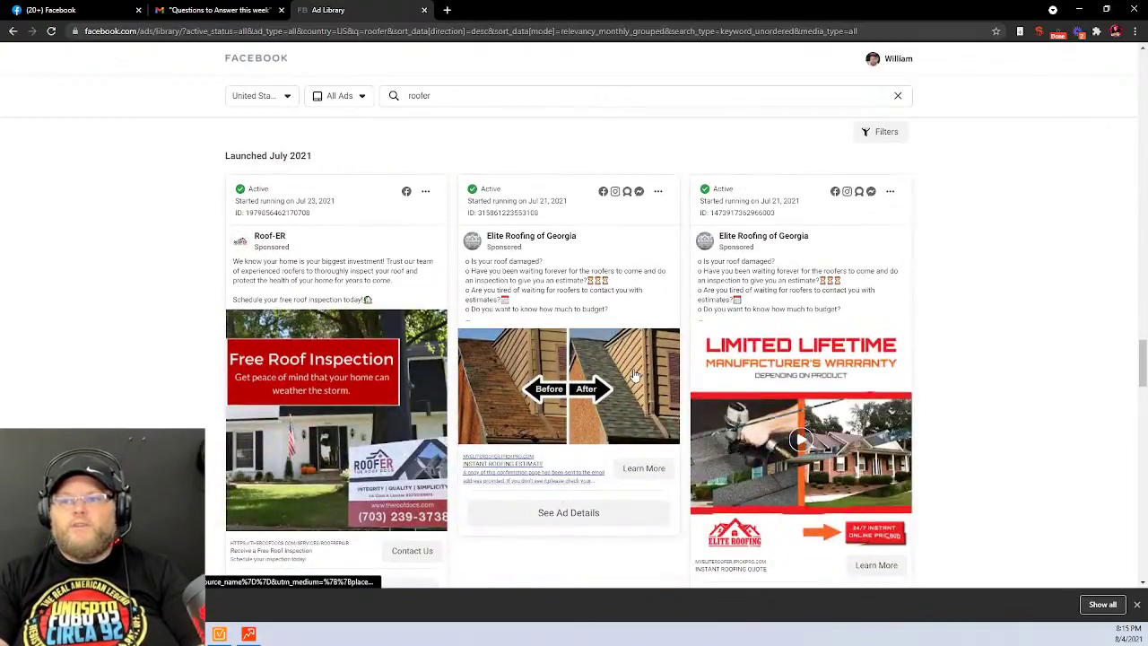
mouse_move(534, 240)
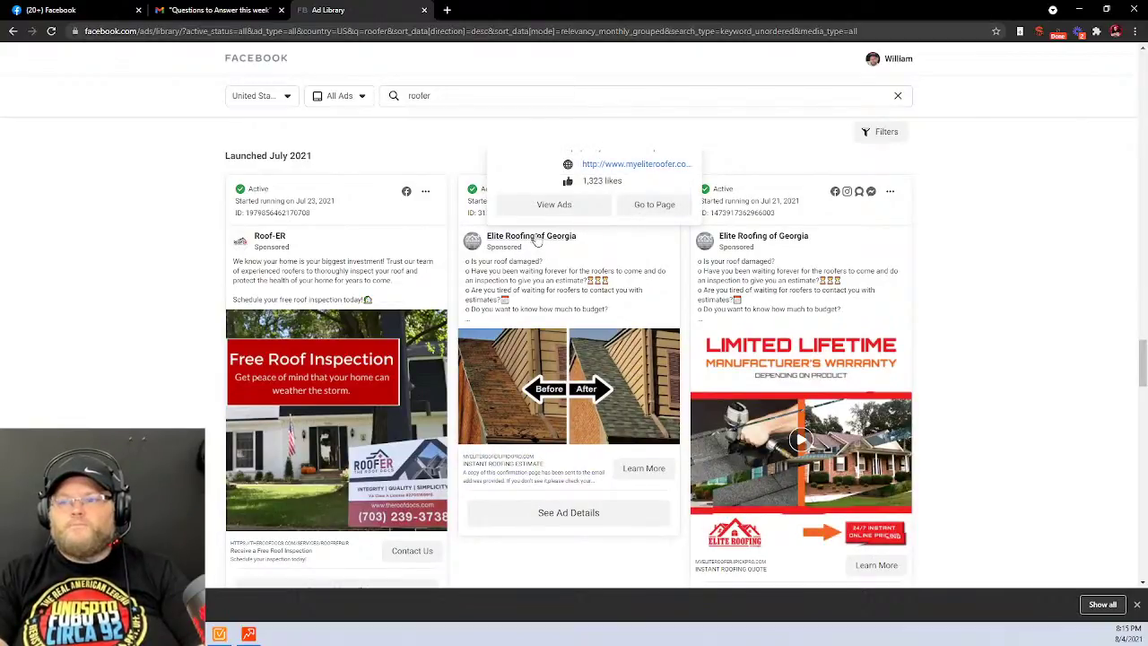
click(625, 164)
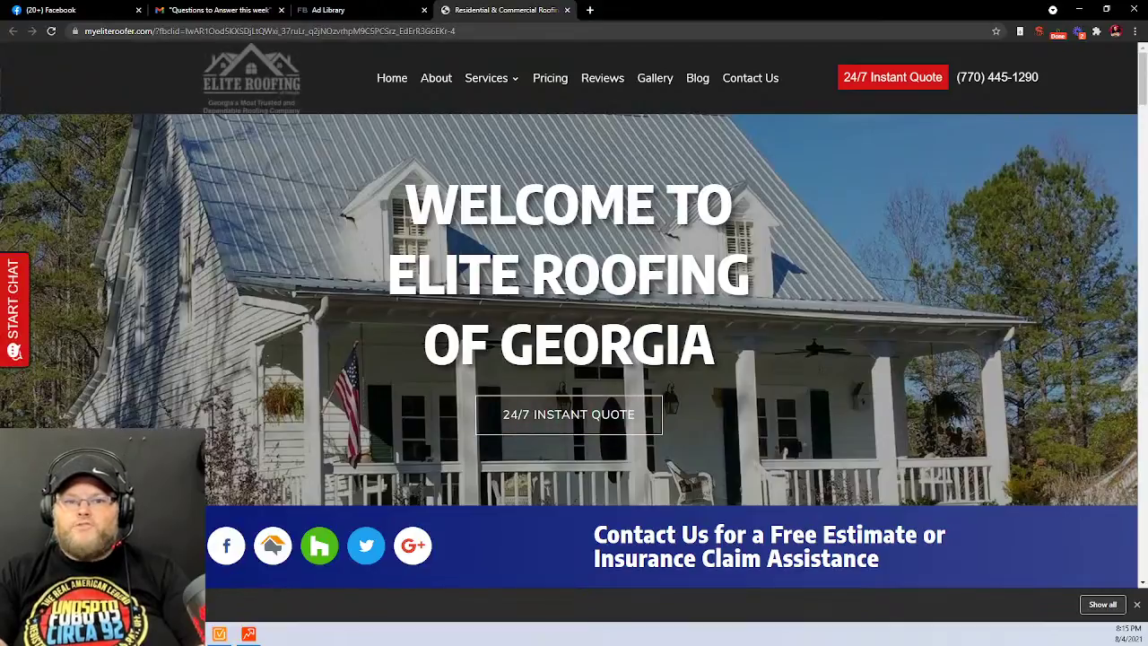
Review the Elite Roofing of Georgia homepage, including its selling points, testimonials and contact section, and close it
scroll(712, 297, down, 7)
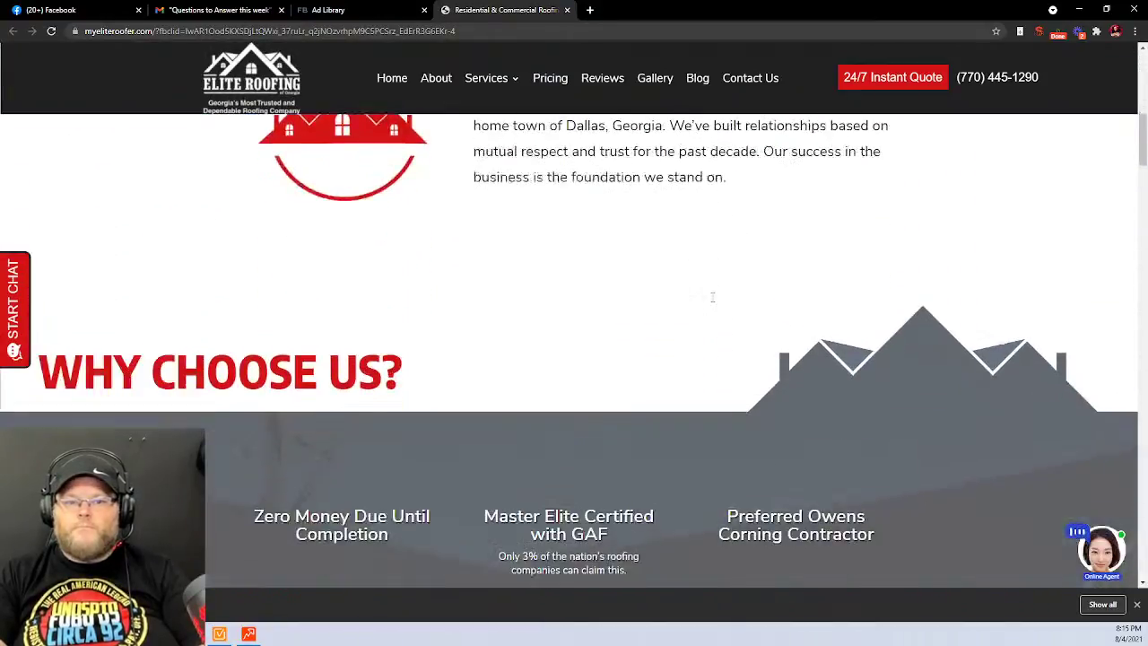
scroll(712, 296, down, 7)
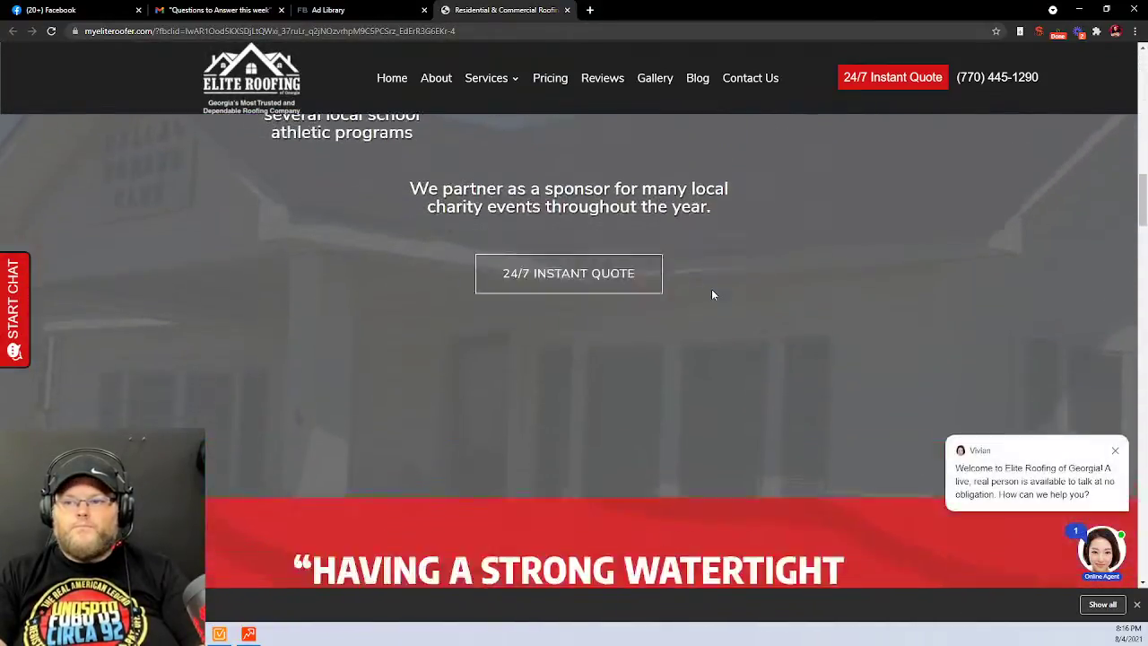
scroll(713, 294, down, 10)
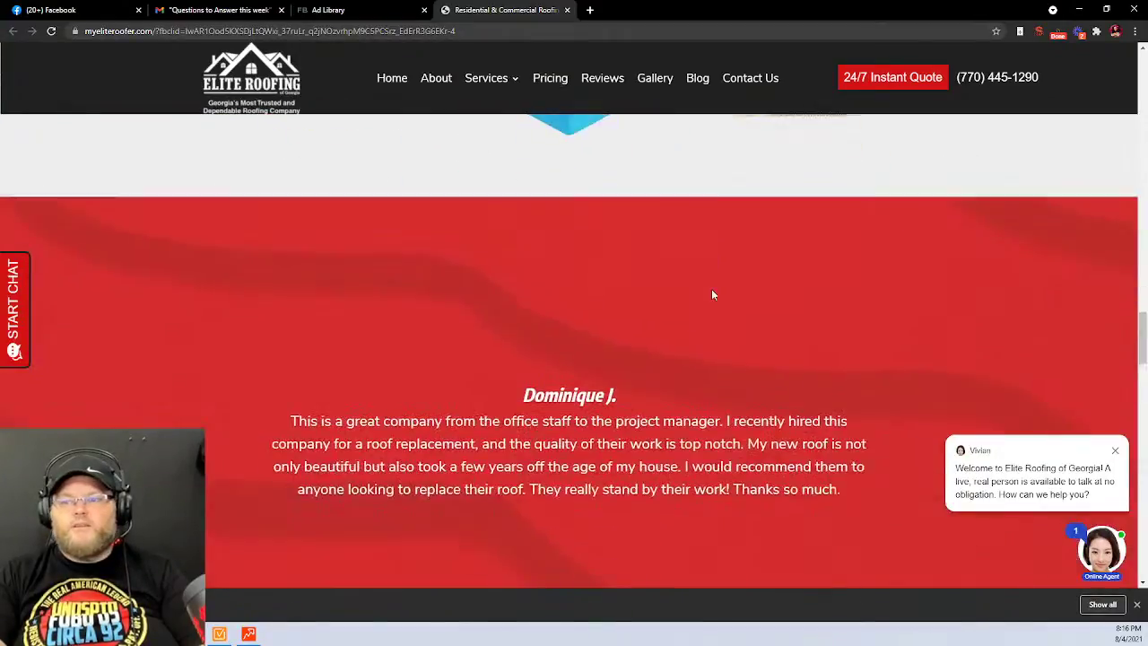
scroll(713, 295, down, 8)
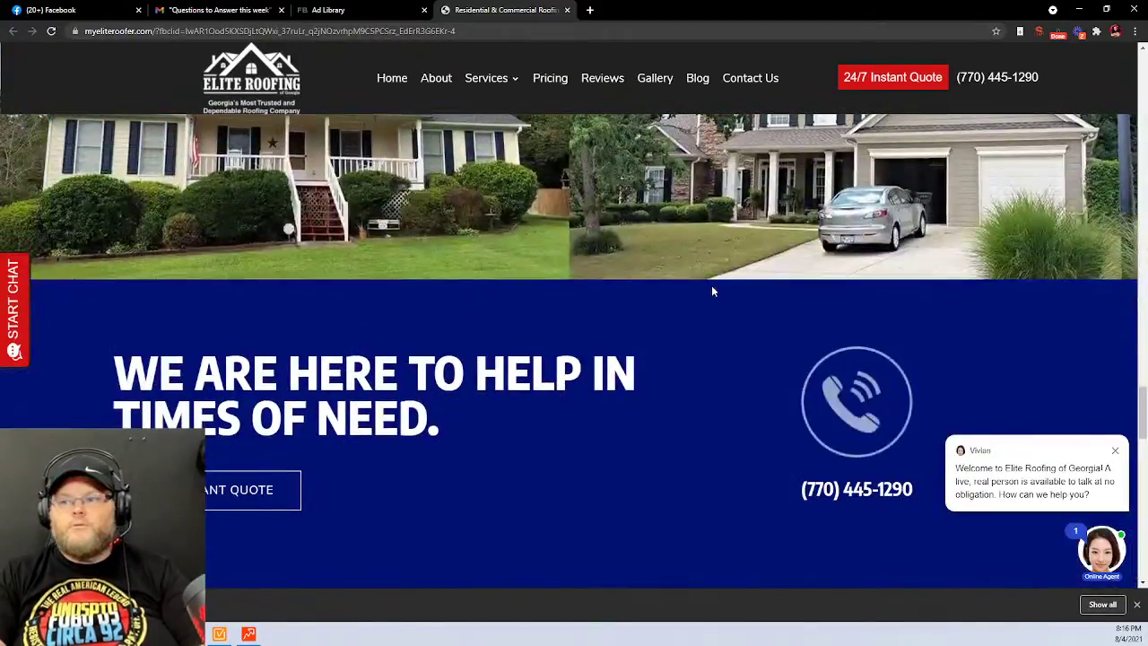
scroll(712, 290, down, 5)
scroll(699, 297, up, 7)
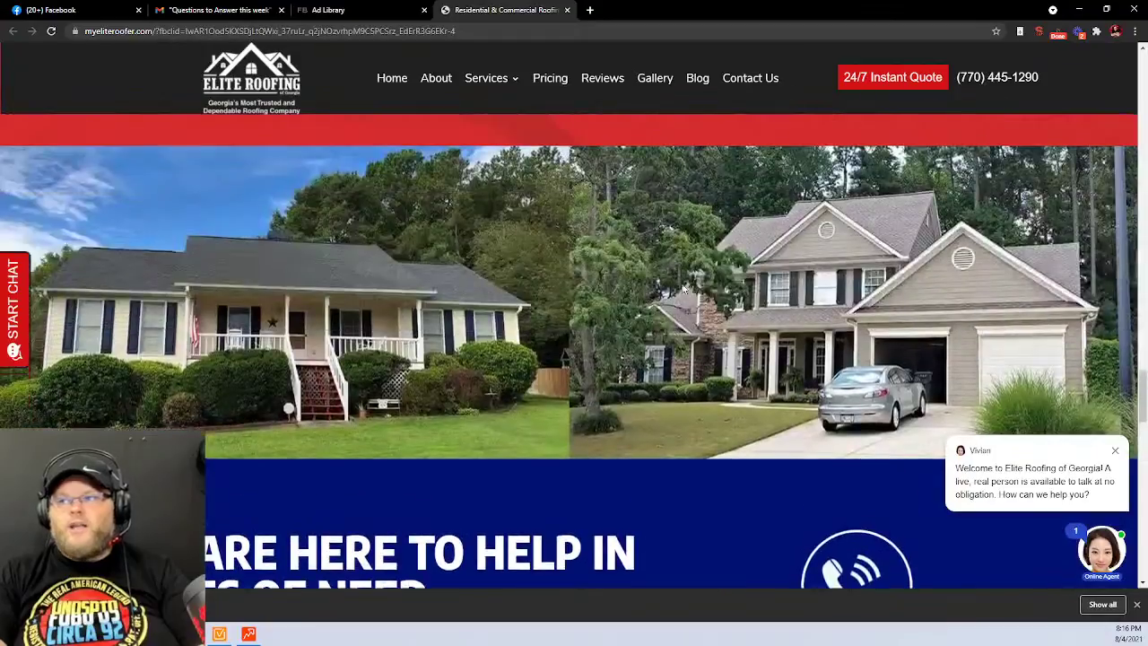
scroll(685, 287, up, 3)
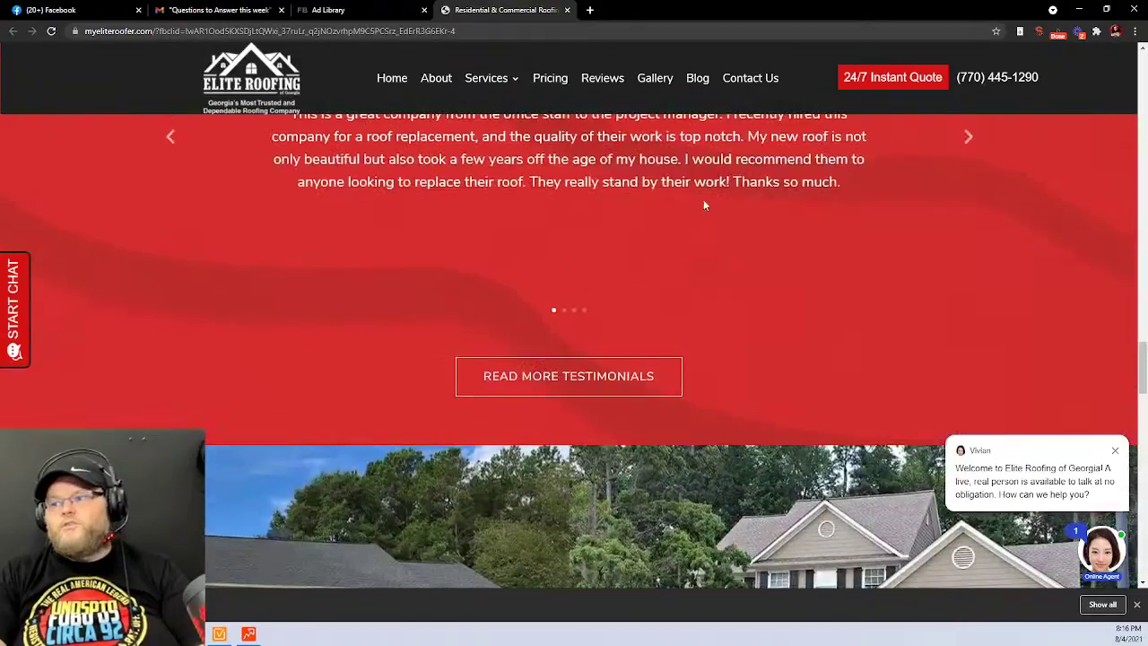
click(566, 10)
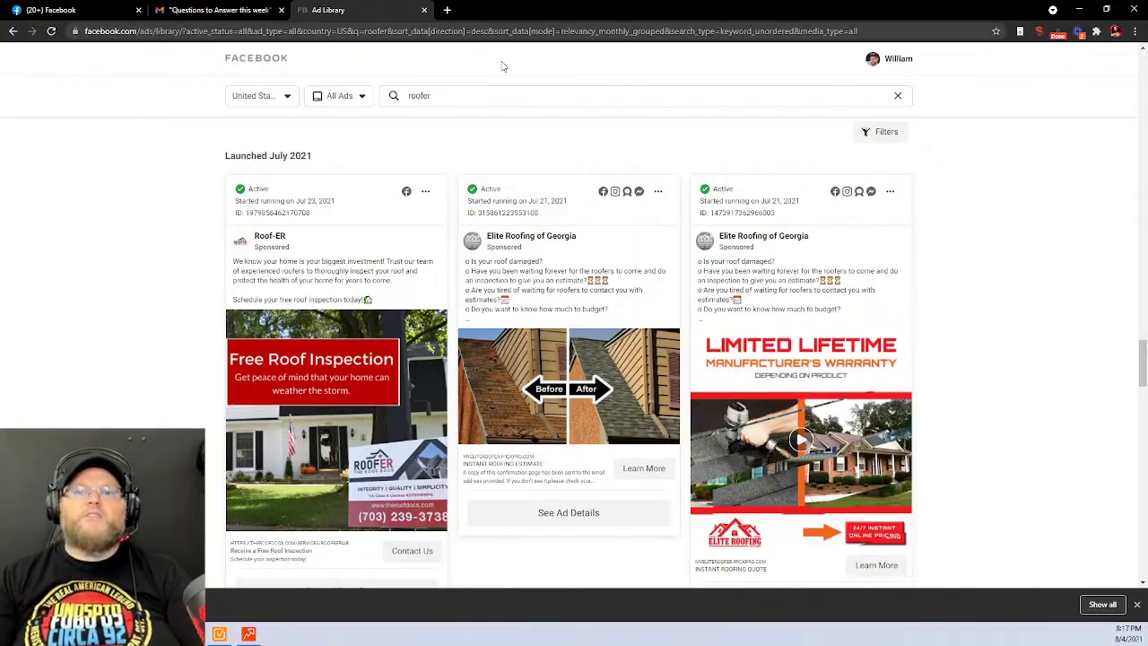
Open the Google My Business SEO Help Group on Facebook and browse its discussion down to the question about paying for qualified leads
click(41, 9)
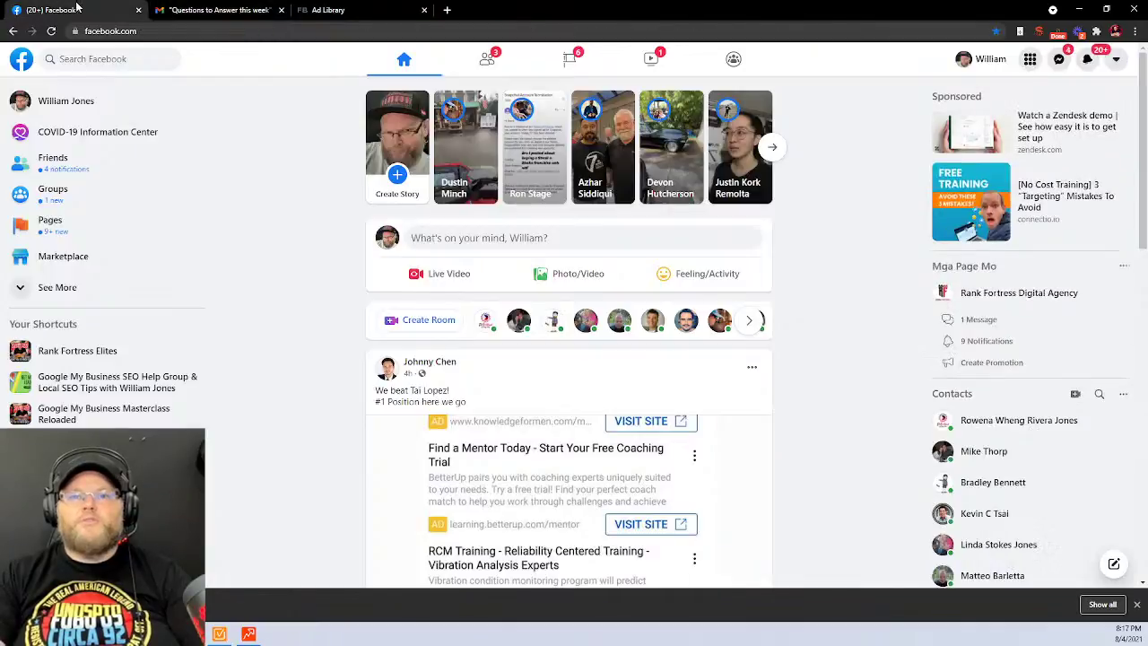
click(122, 387)
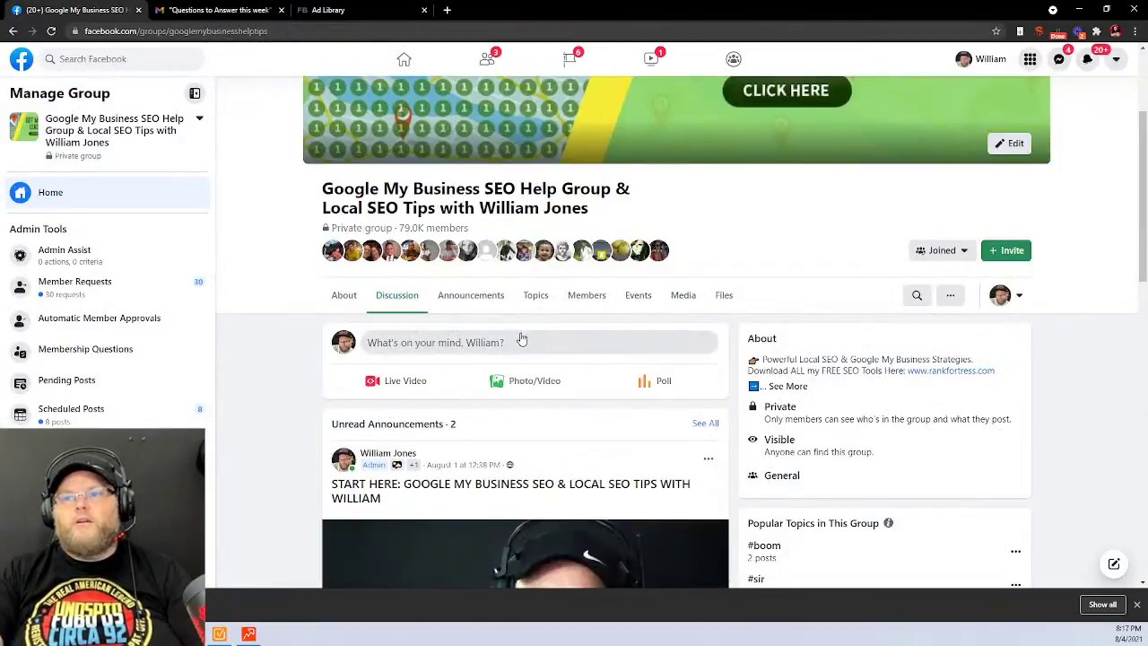
scroll(521, 339, down, 10)
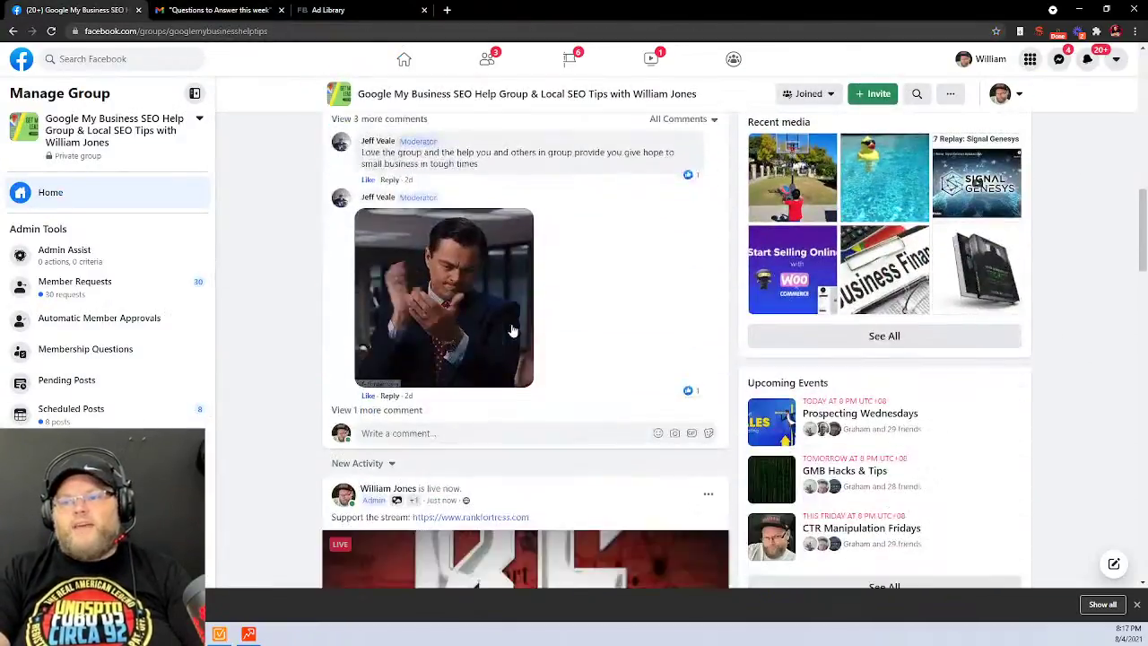
scroll(512, 331, down, 12)
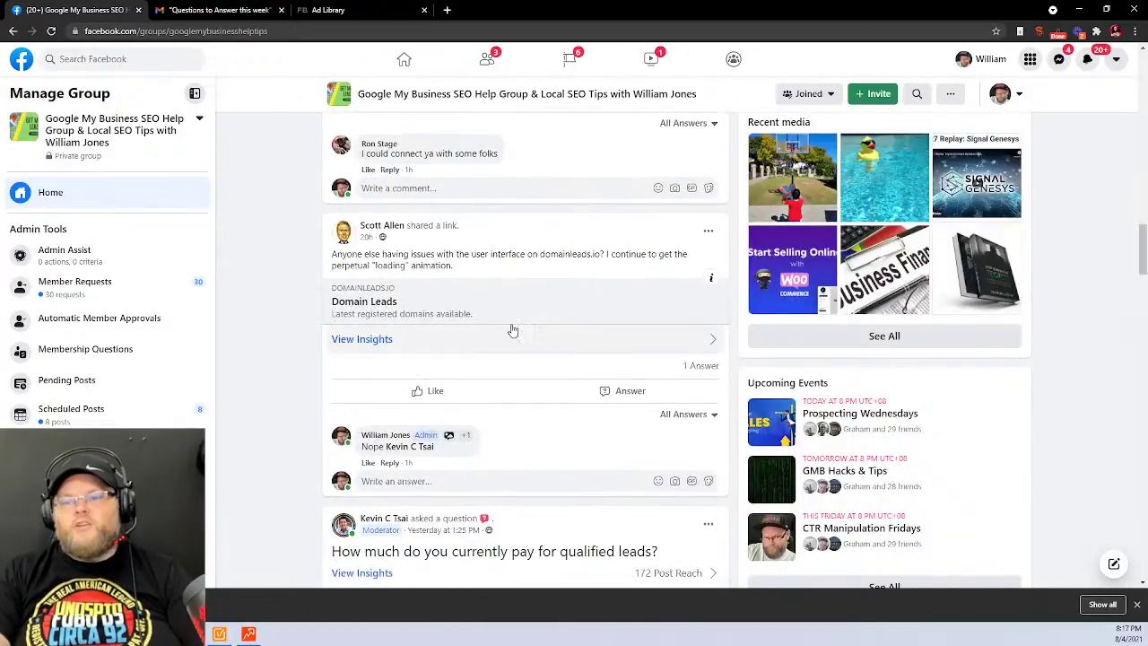
scroll(511, 331, down, 3)
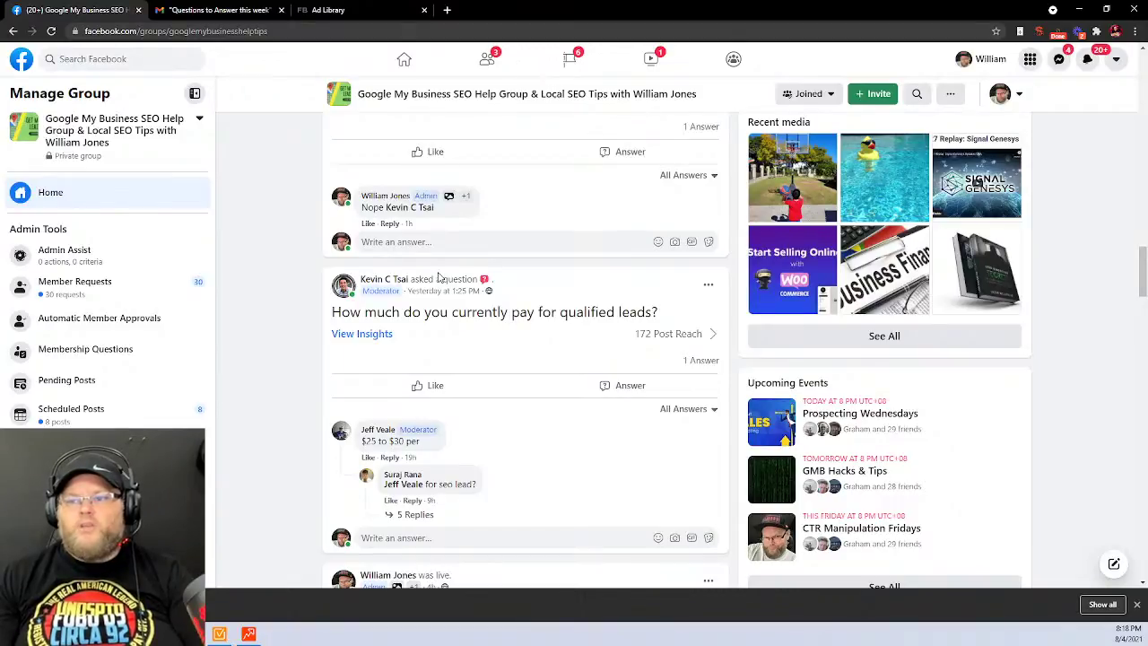
Open the Google My Business Masterclass Reloaded group, view the "Bob Got His Website" lead conversion image from its recent media, and close it
click(20, 62)
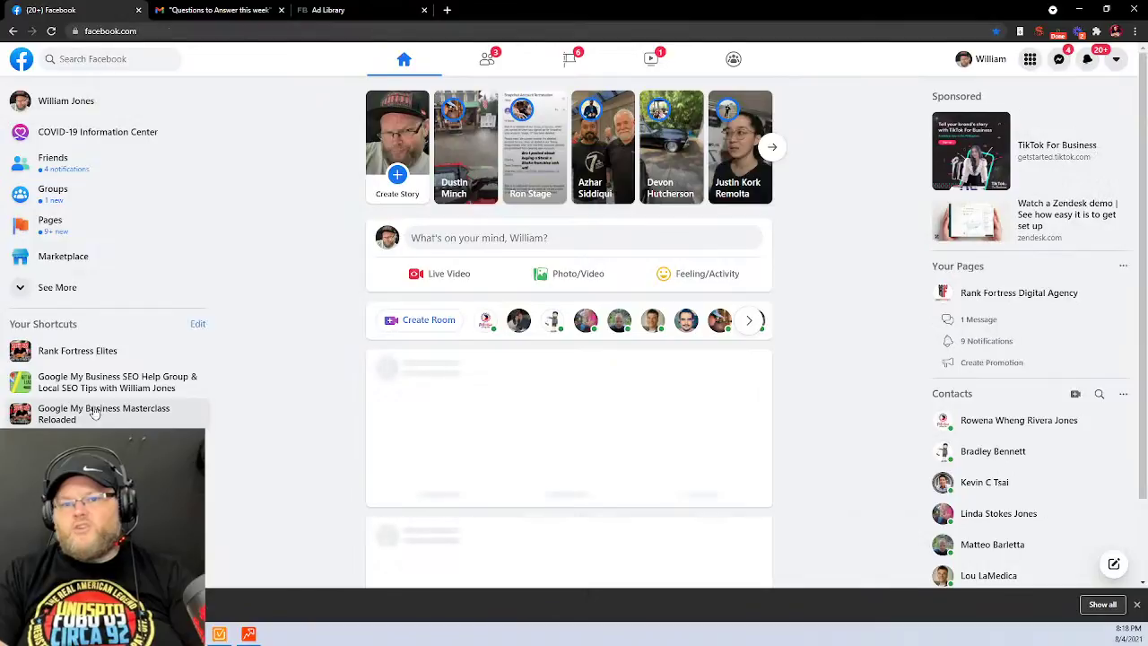
click(99, 414)
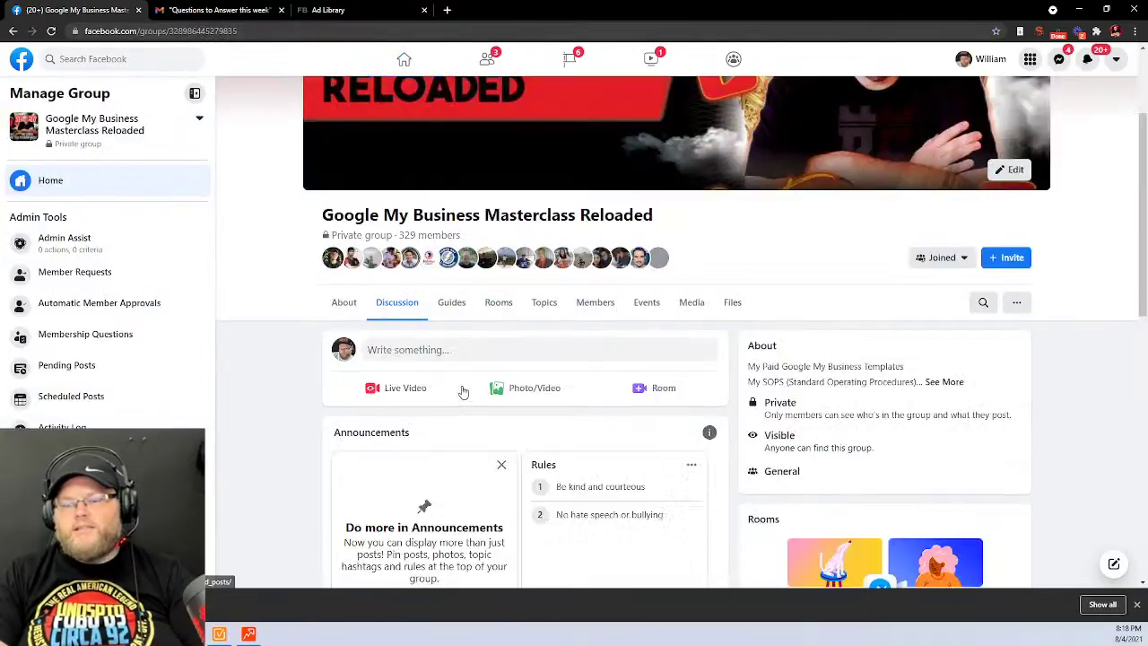
scroll(464, 385, down, 5)
scroll(465, 385, down, 3)
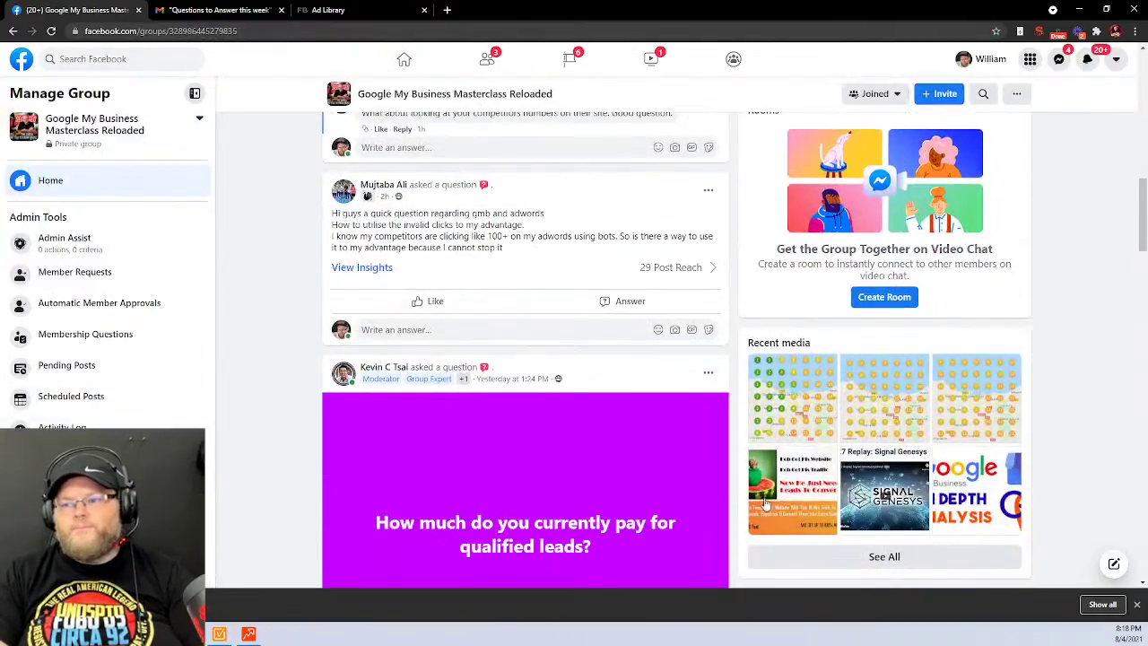
click(717, 457)
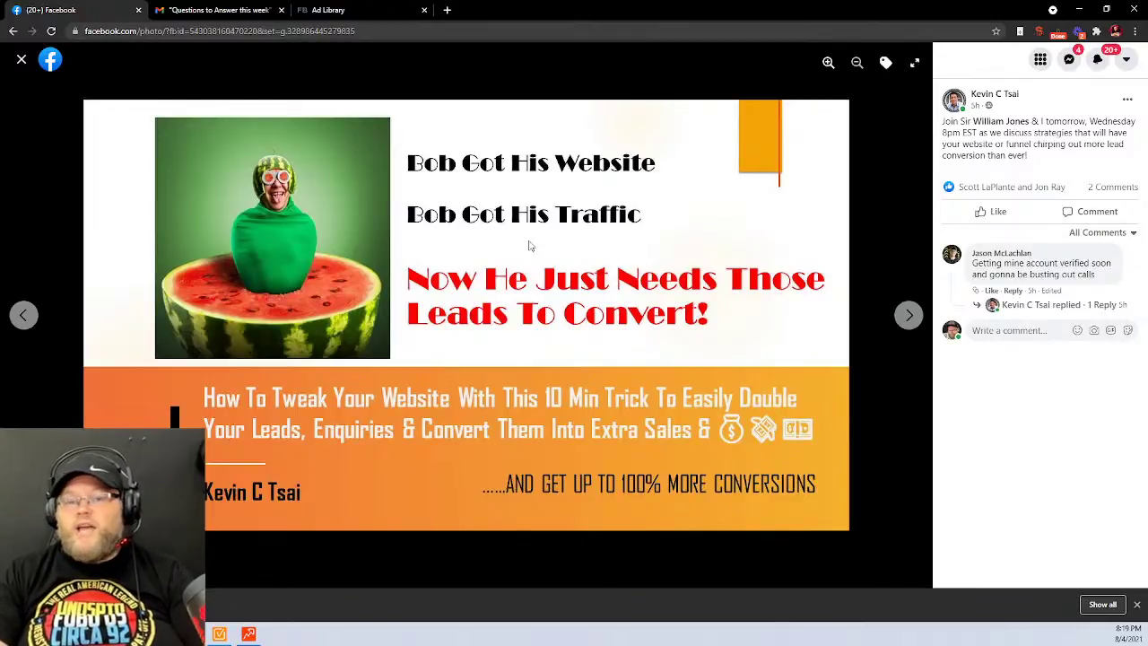
click(20, 61)
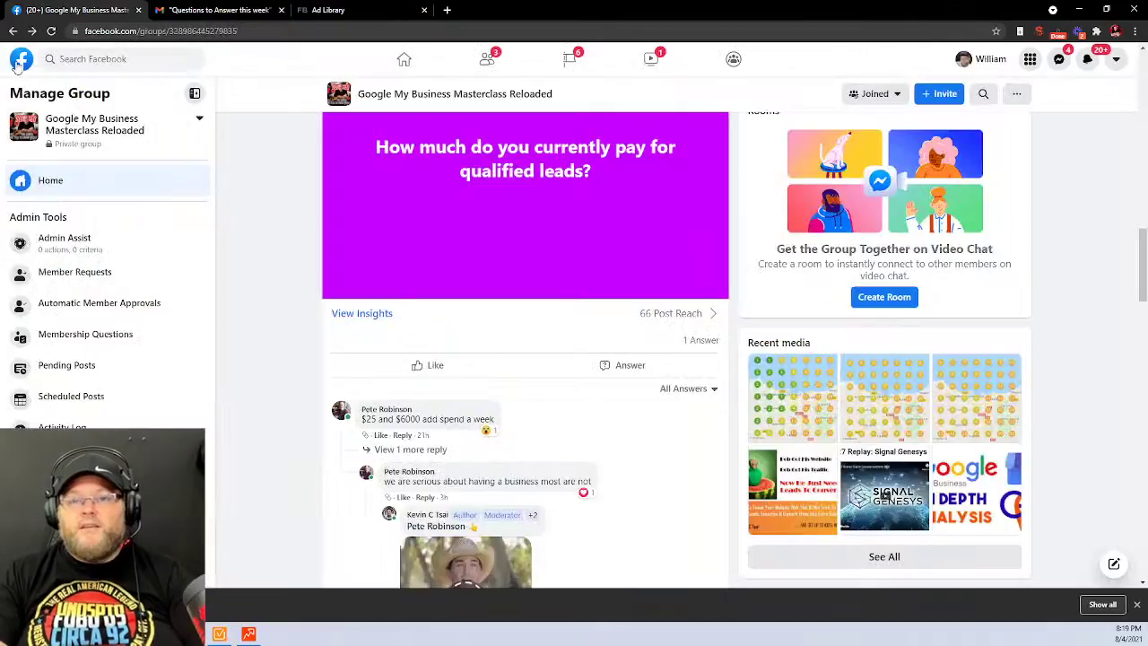
Return to the Google My Business SEO Help Group and review its upcoming and past events
click(21, 61)
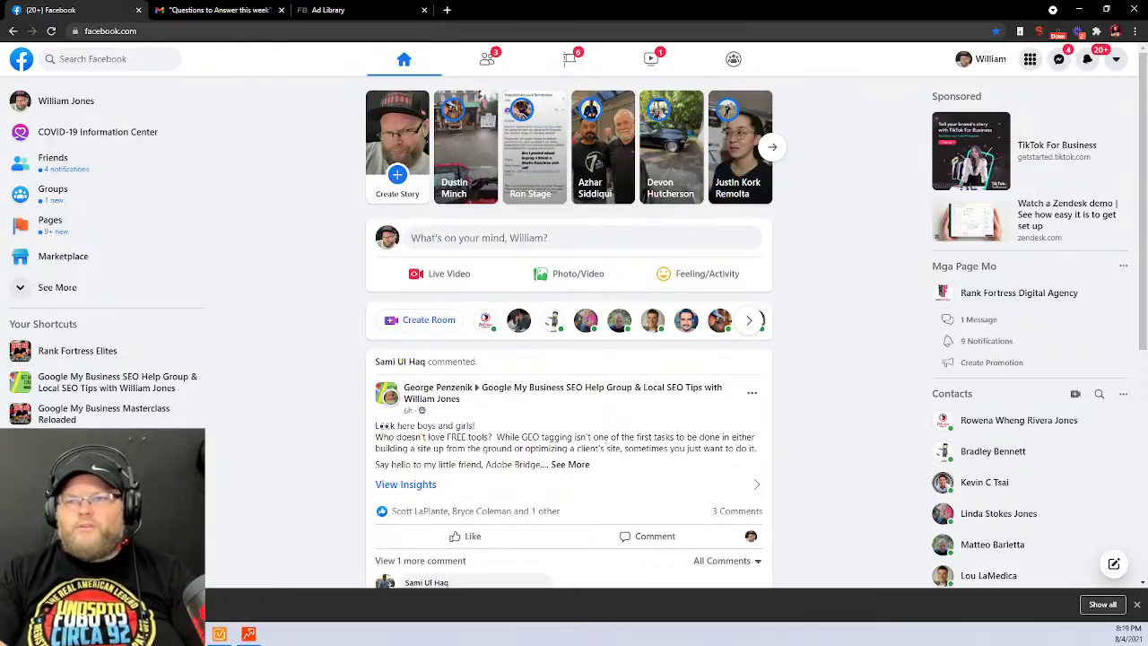
click(112, 391)
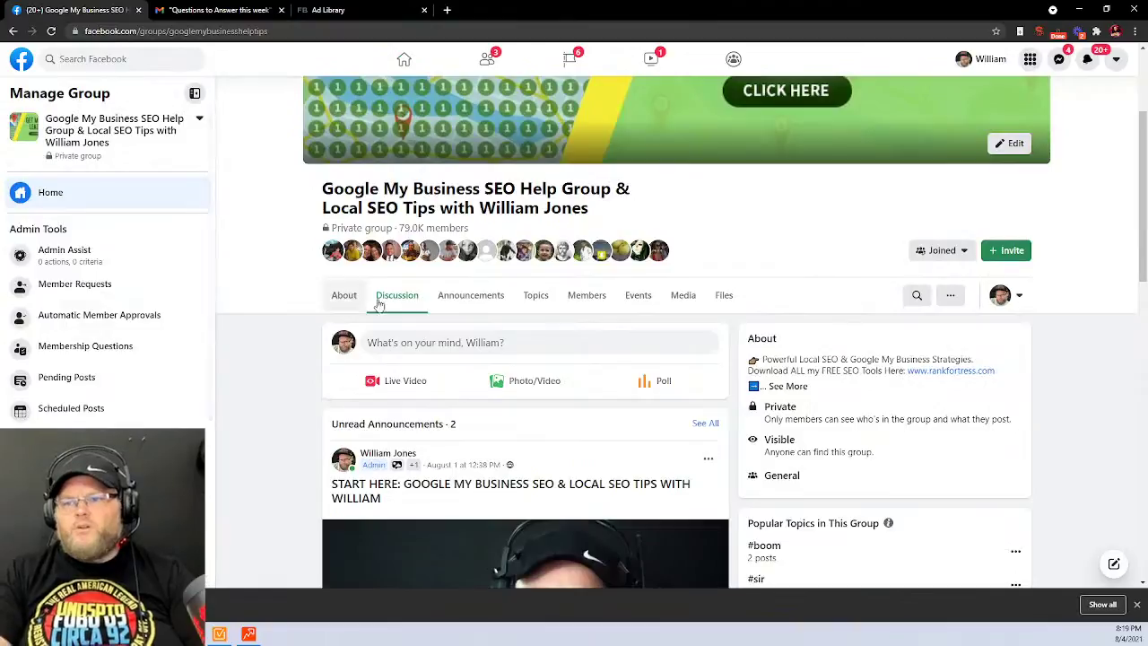
click(638, 301)
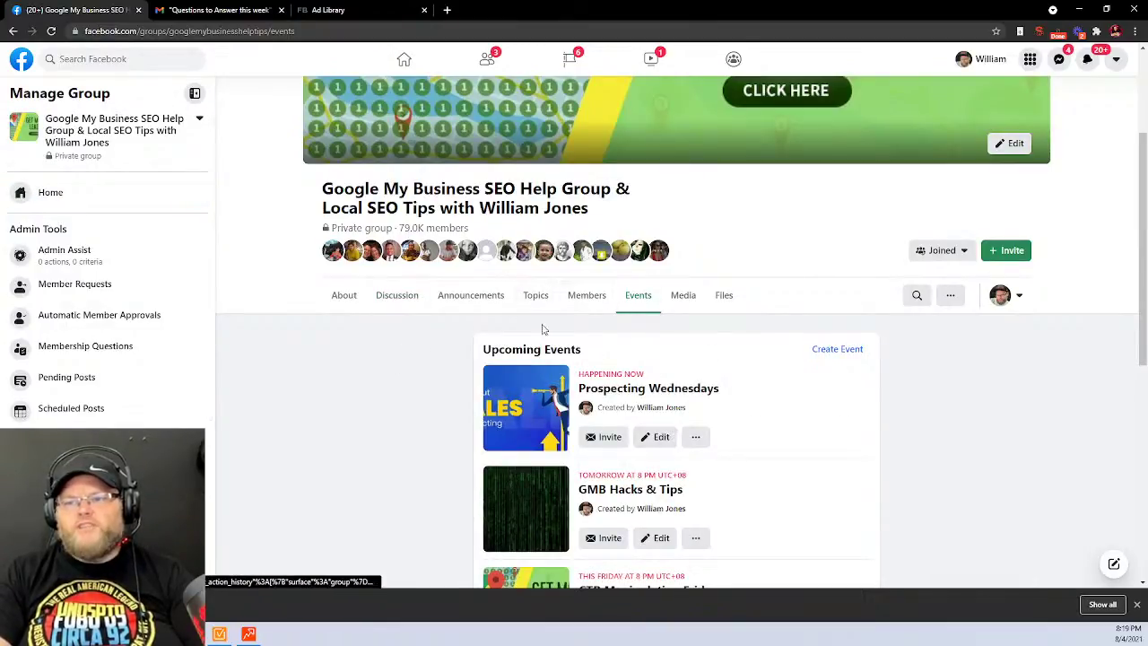
scroll(758, 459, down, 3)
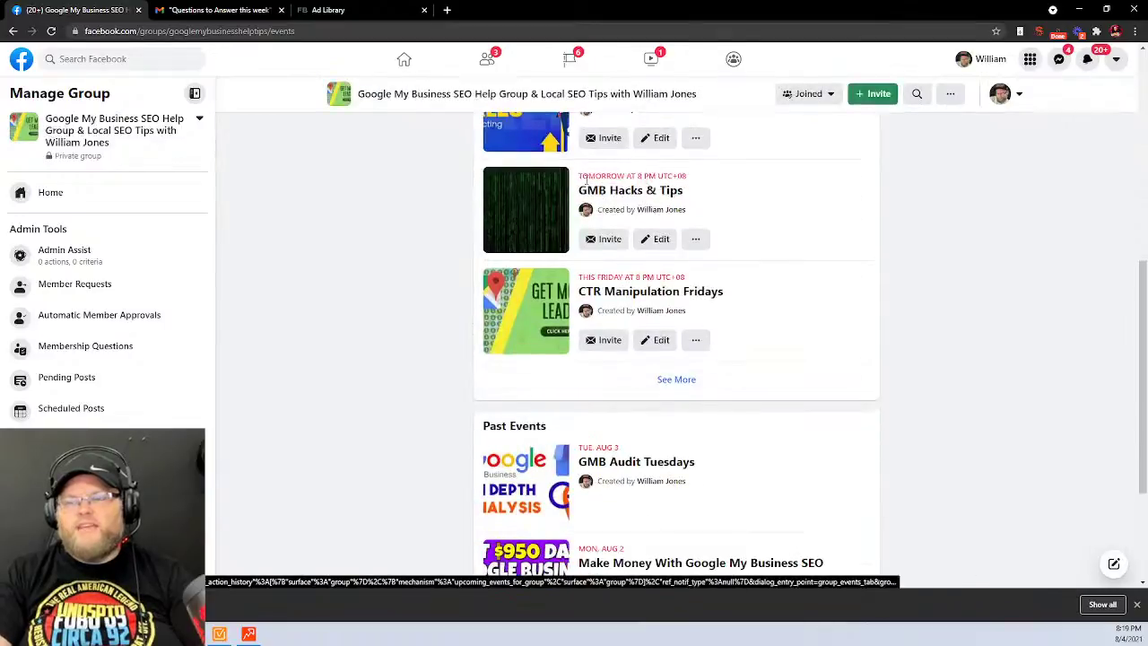